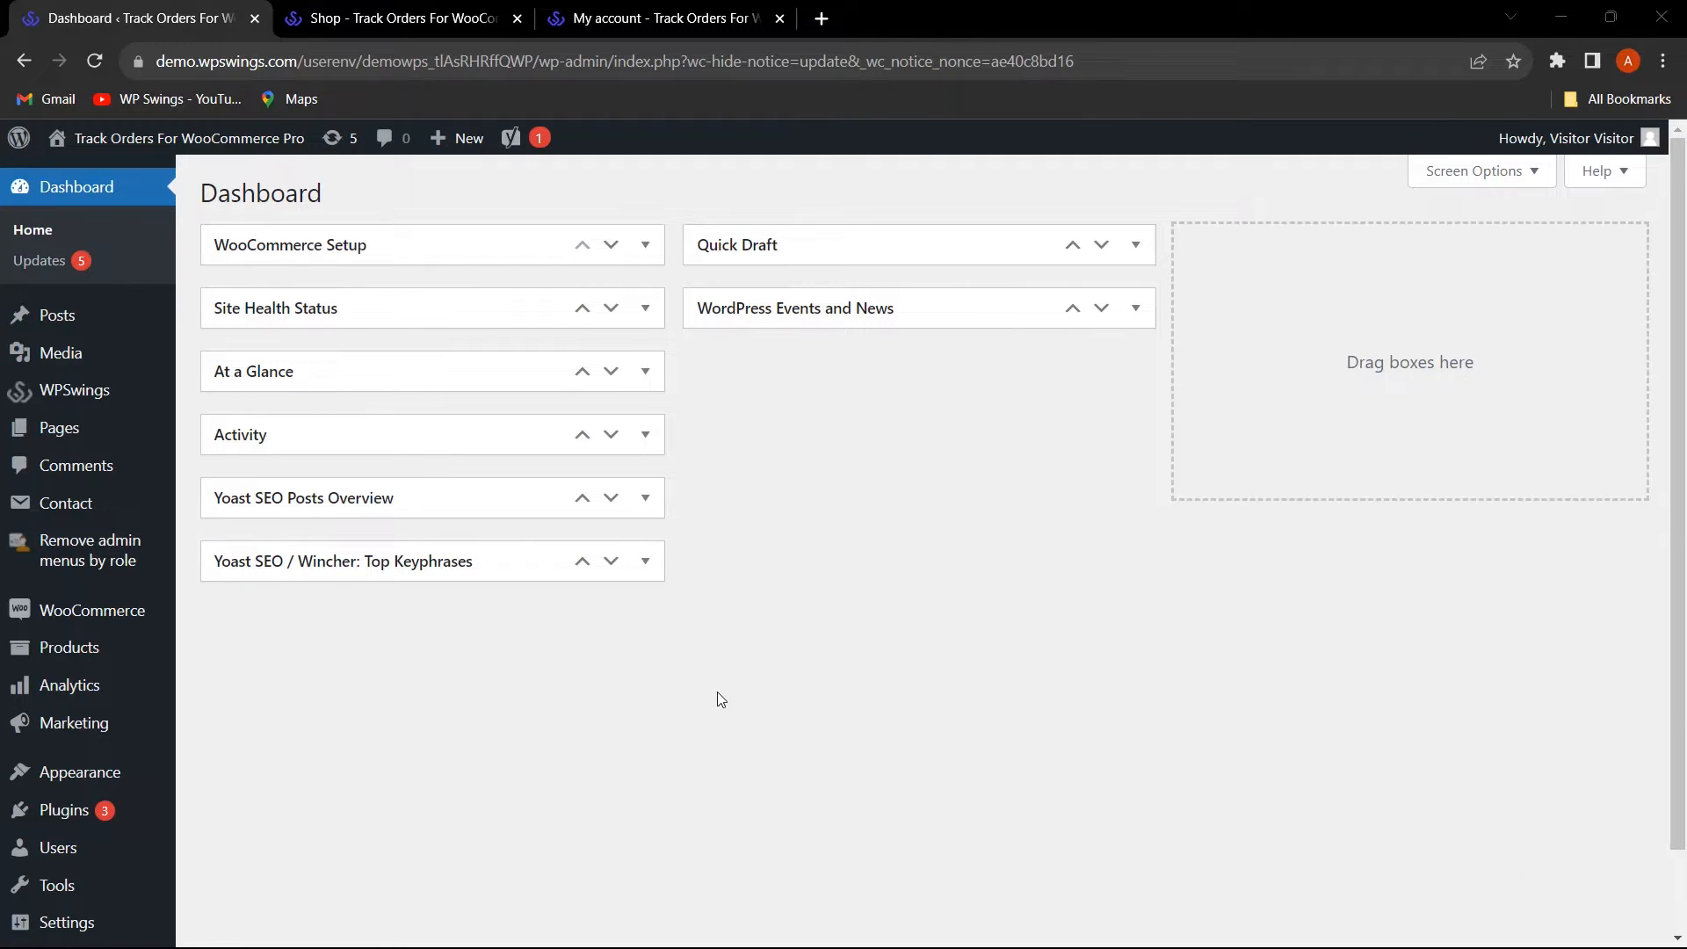
# - Open the plugin upload form on the Add Plugins page
pyautogui.moveTo(80, 822)
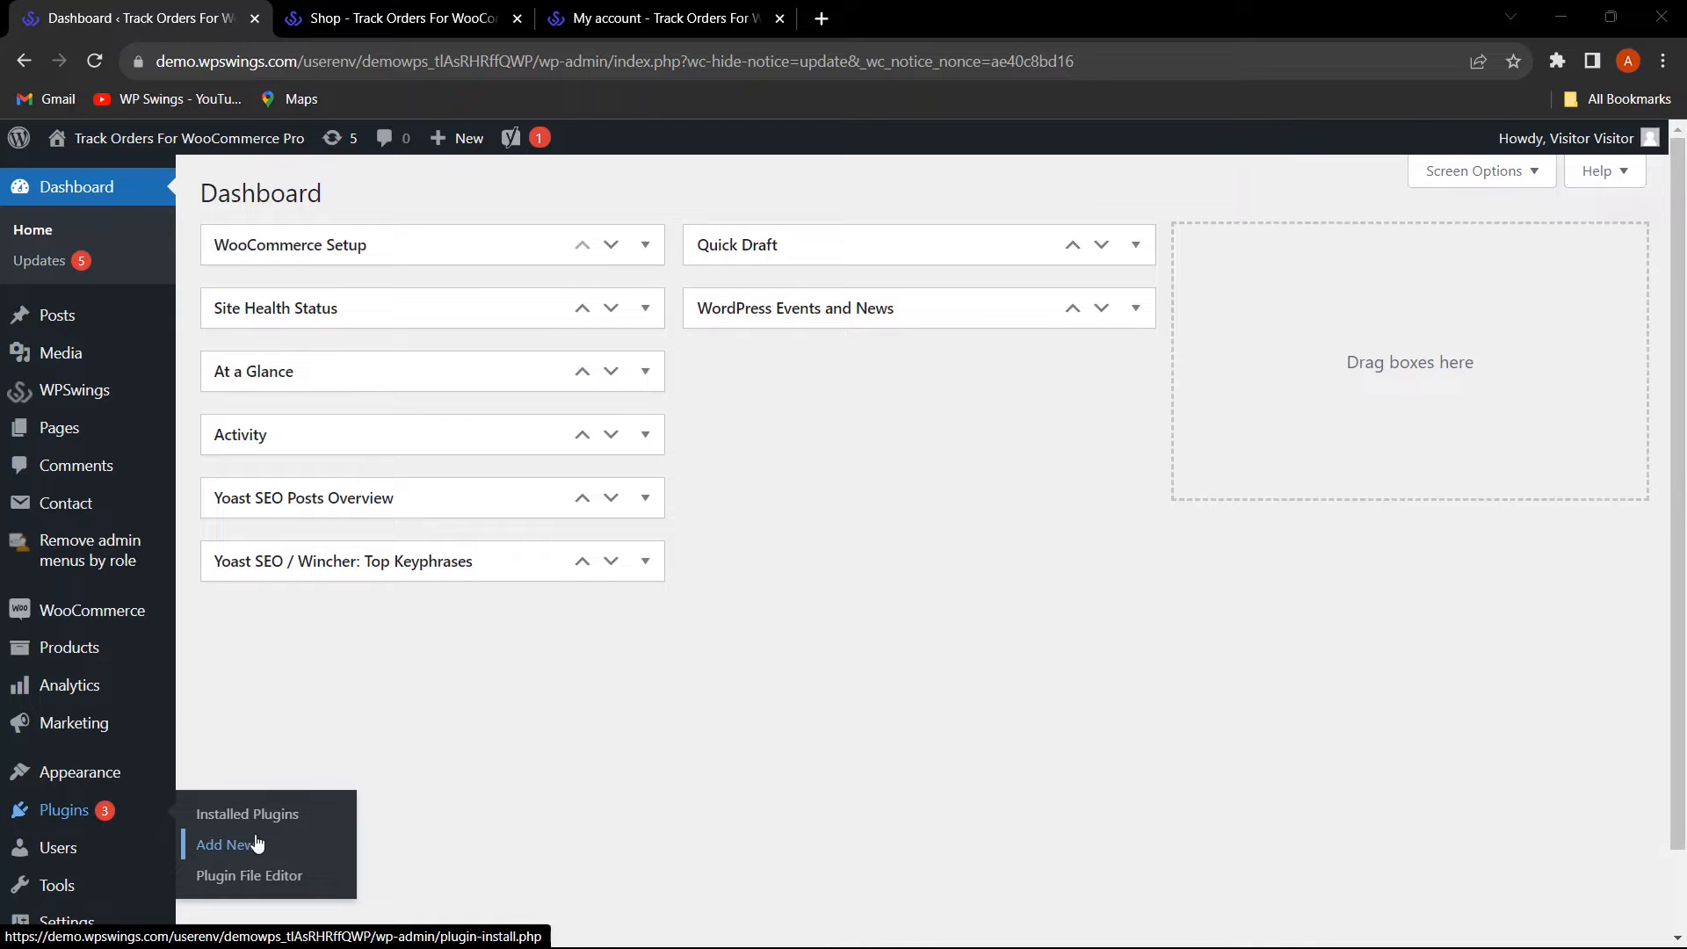
pyautogui.click(226, 846)
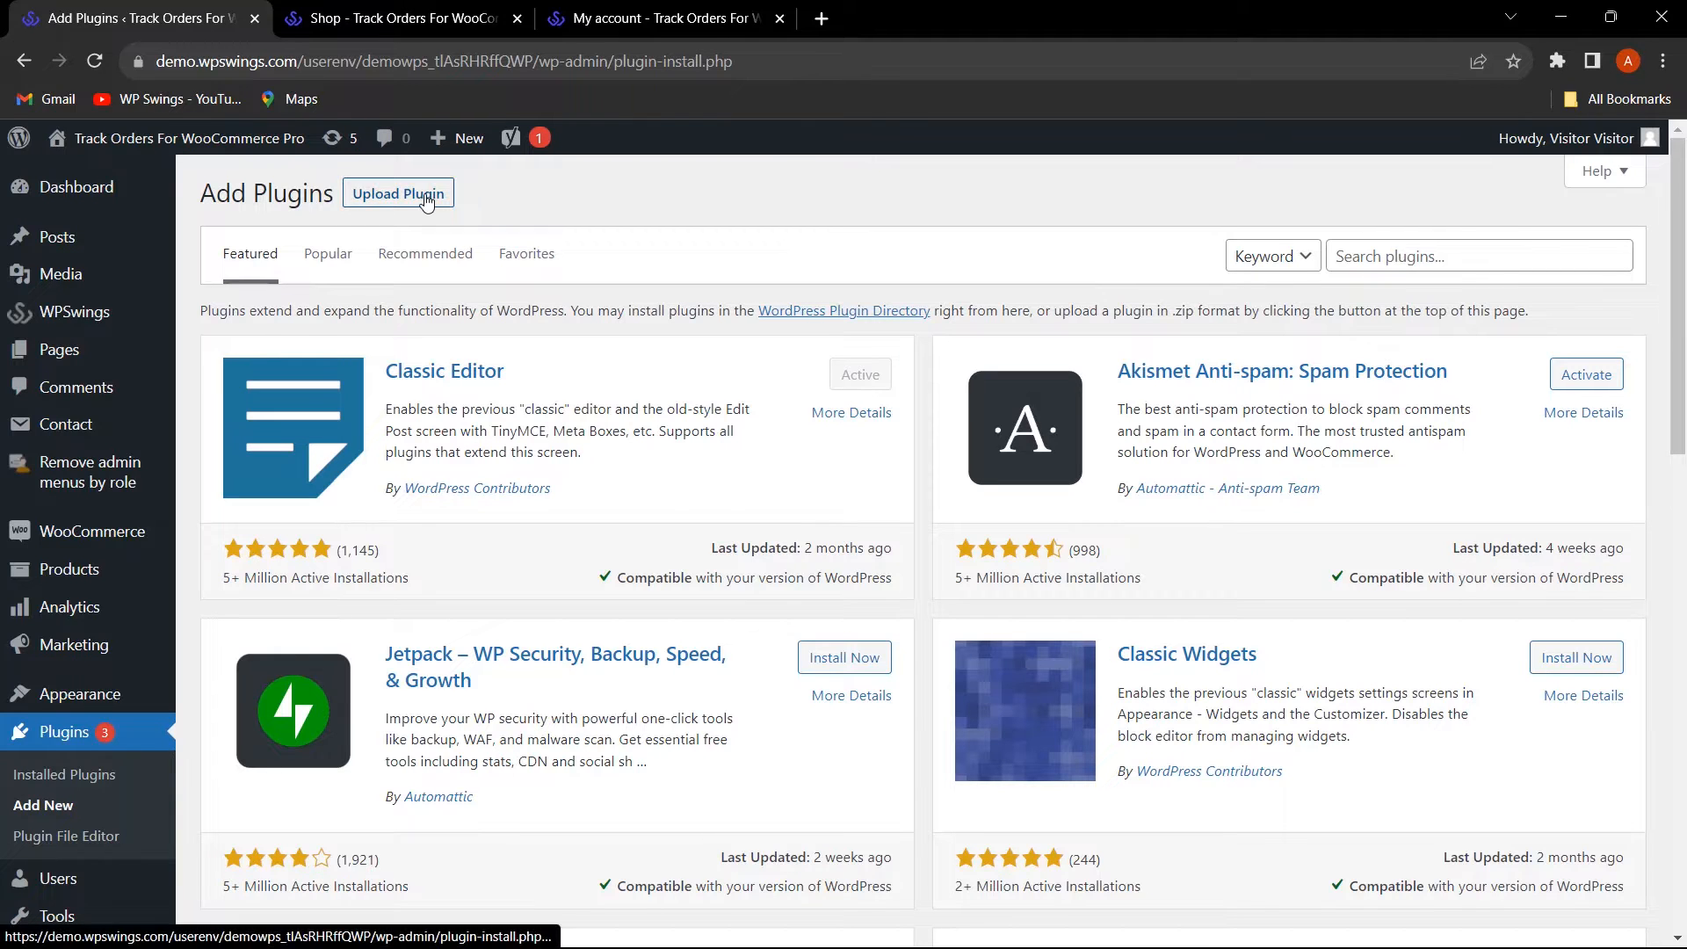
pyautogui.click(399, 194)
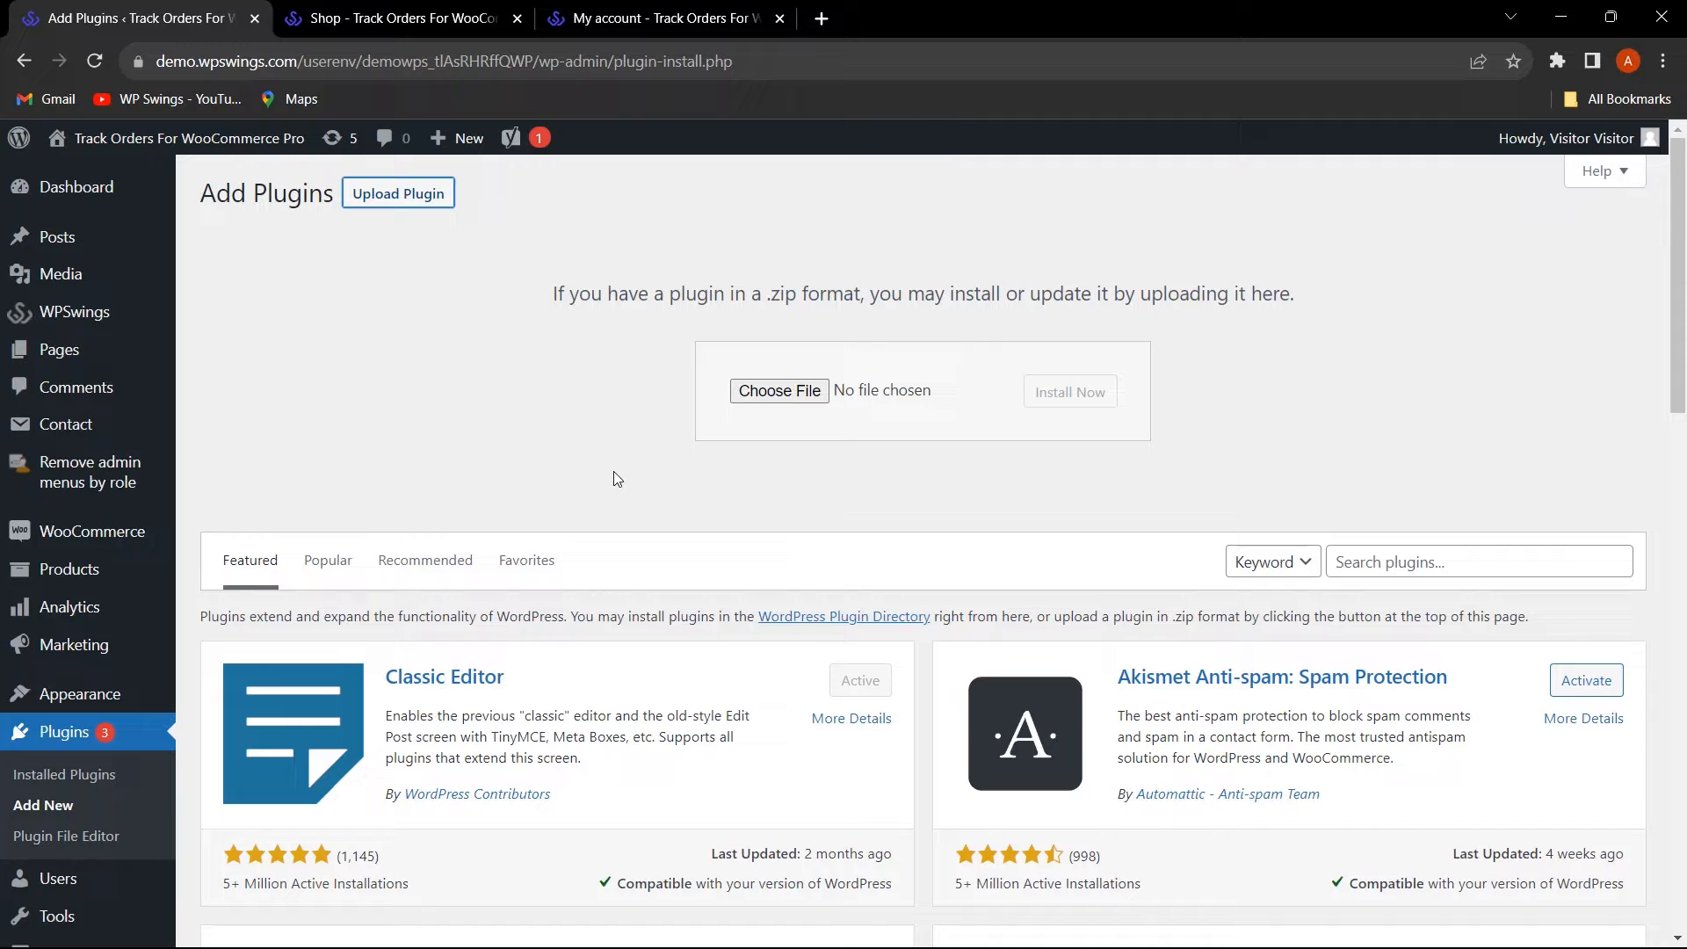
# - Open the Track Orders For WooCommerce plugin page and review the benefits listed in its overview
pyautogui.moveTo(111, 315)
pyautogui.click(249, 365)
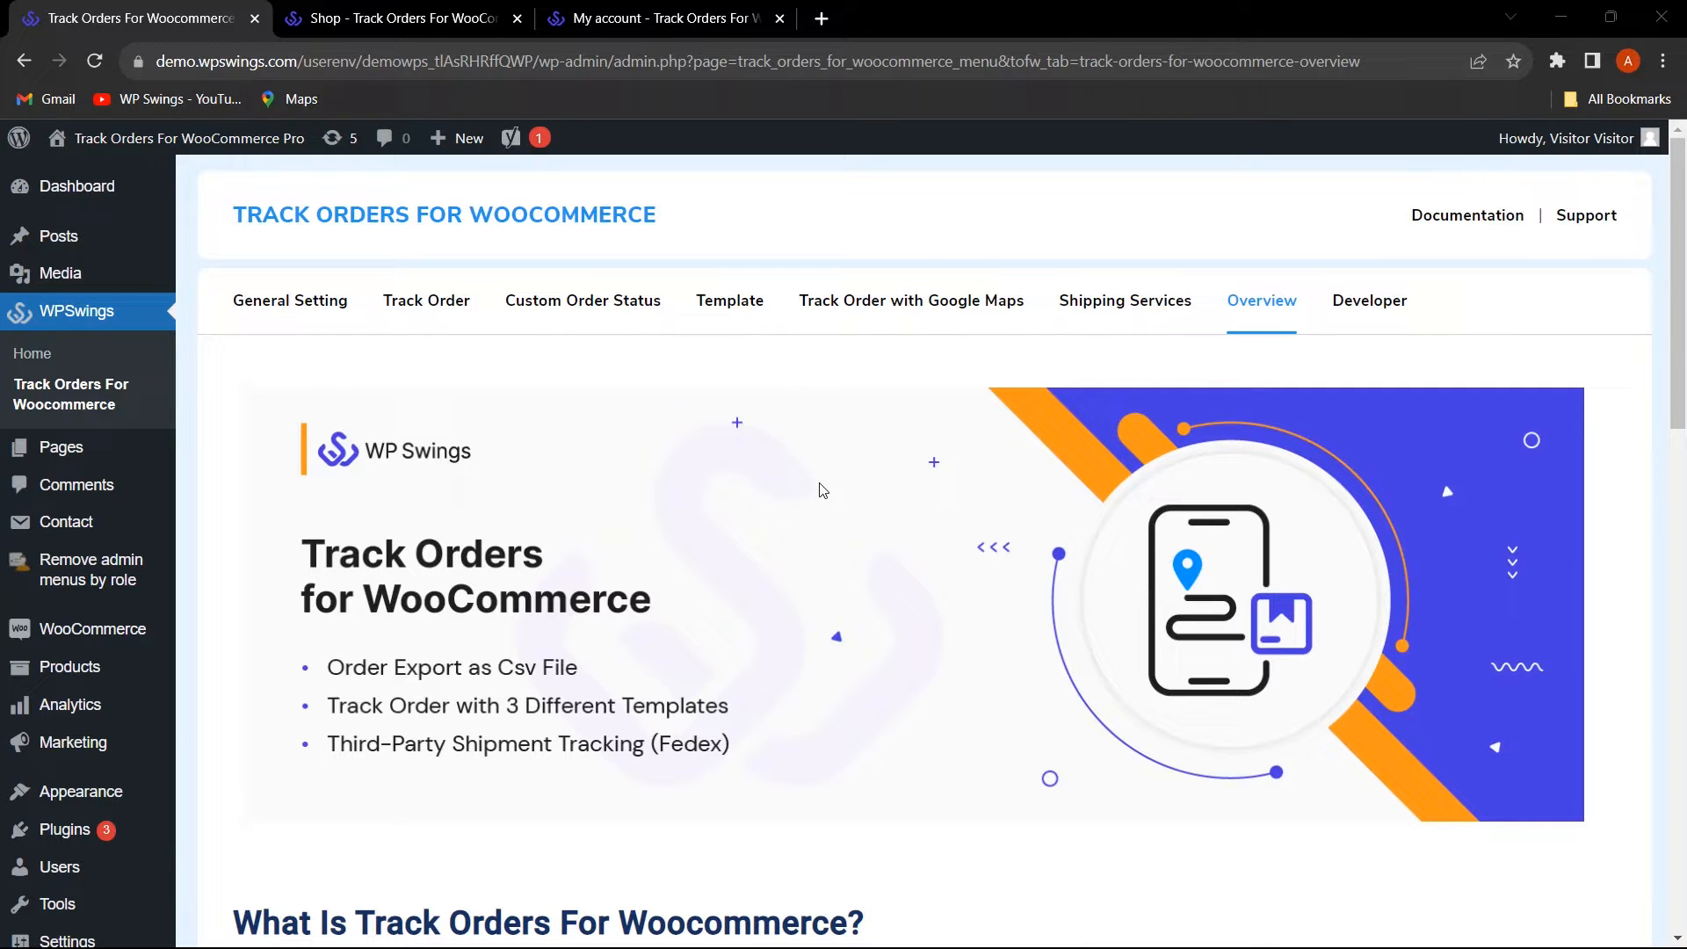
pyautogui.scroll(-1, 822, 490)
pyautogui.scroll(-10, 822, 490)
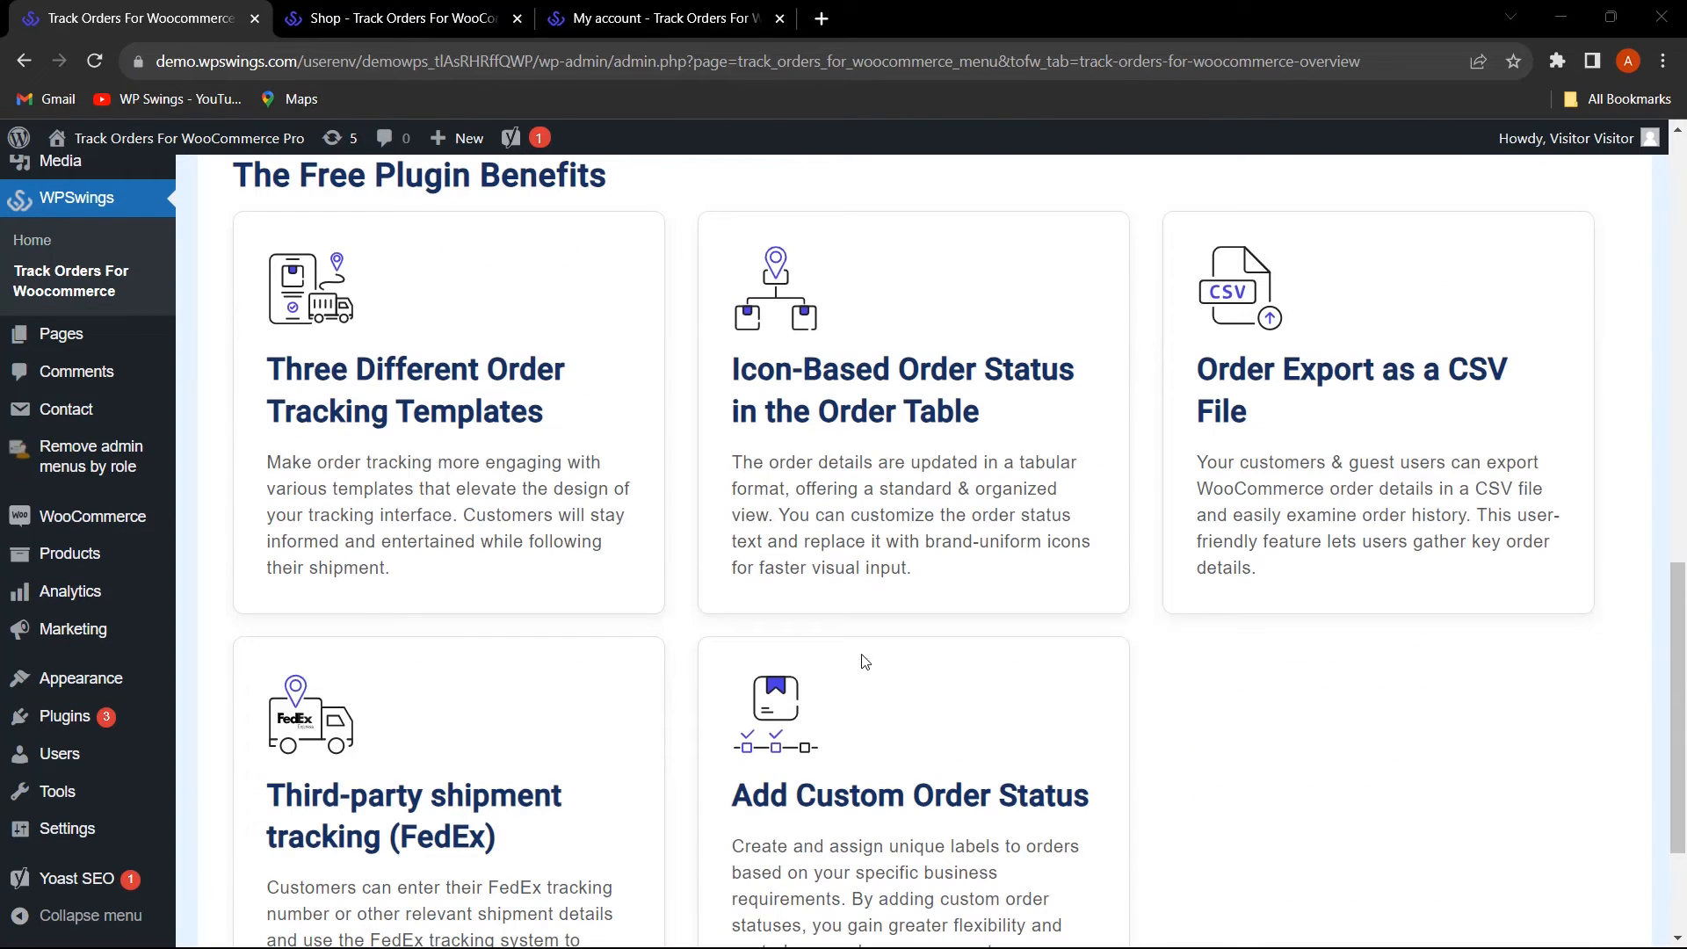
pyautogui.scroll(11, 862, 661)
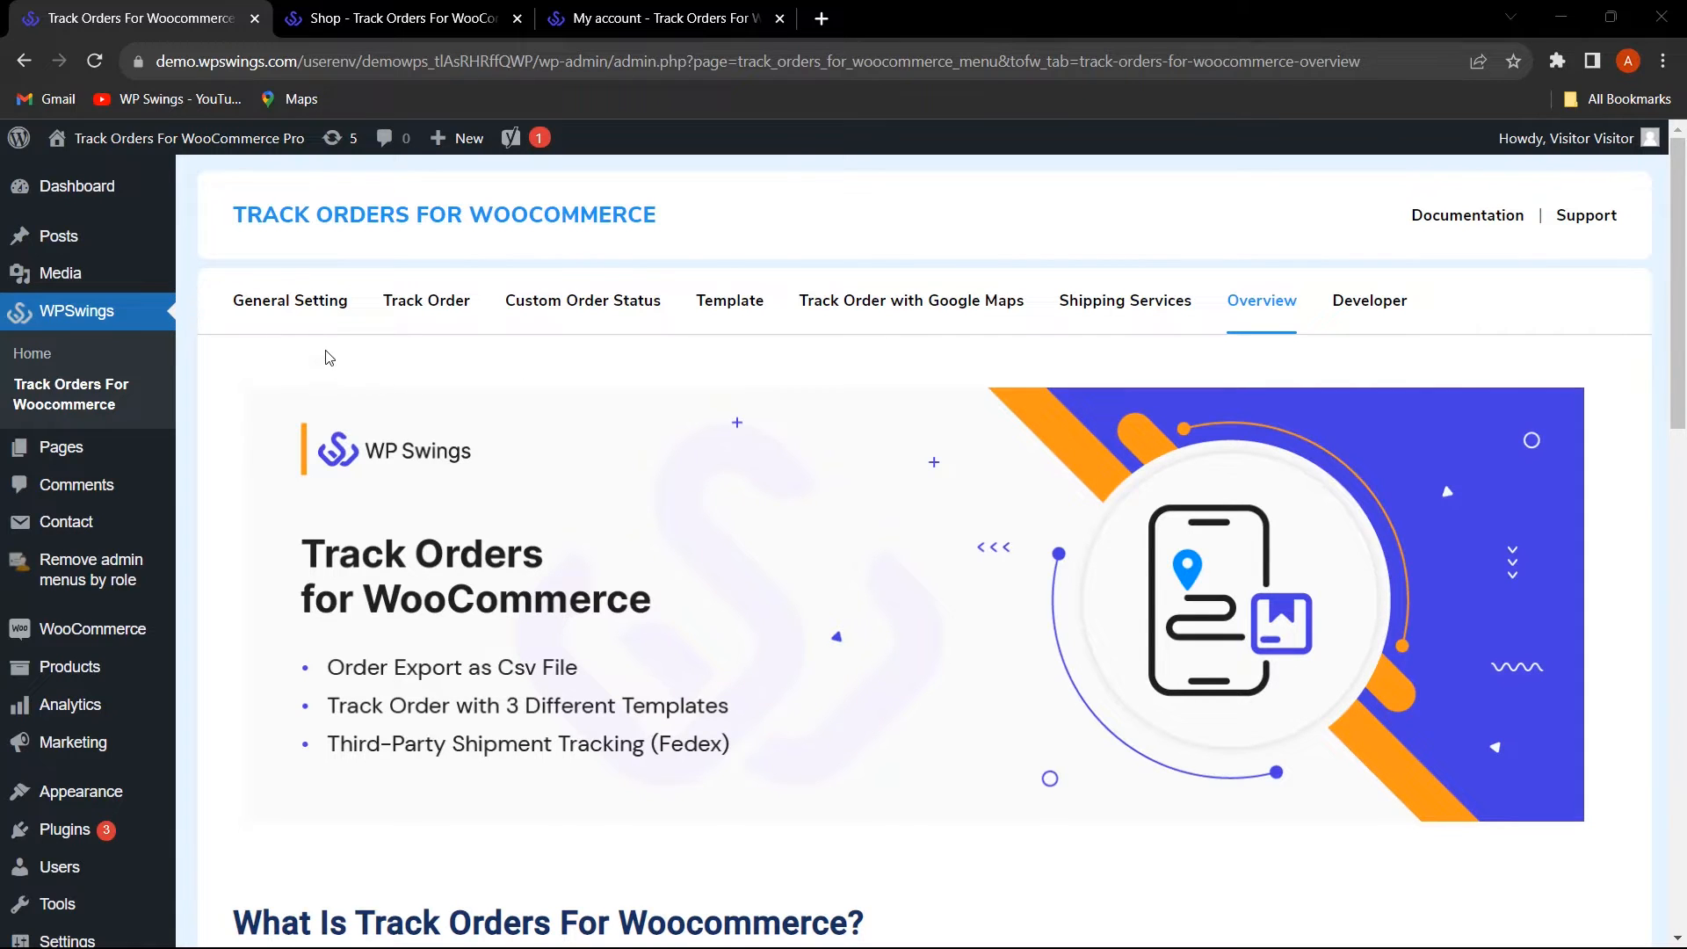
# - Open the plugin's general settings, view the Shop and My account orders pages, and return to the settings
pyautogui.click(327, 303)
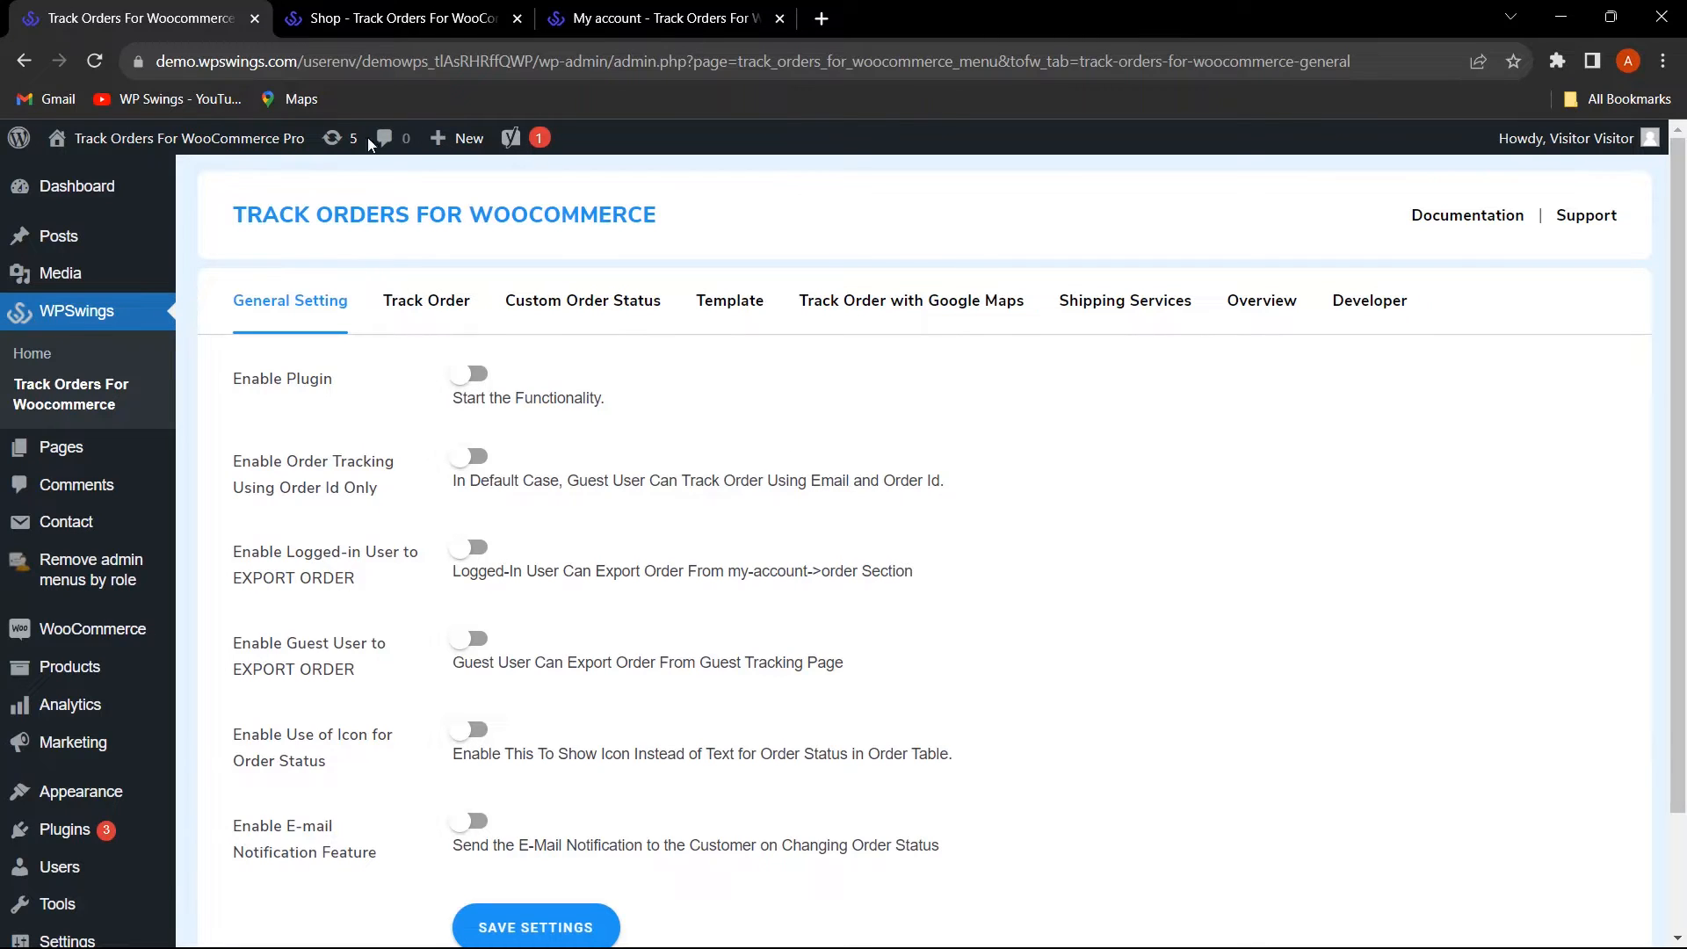
pyautogui.click(428, 19)
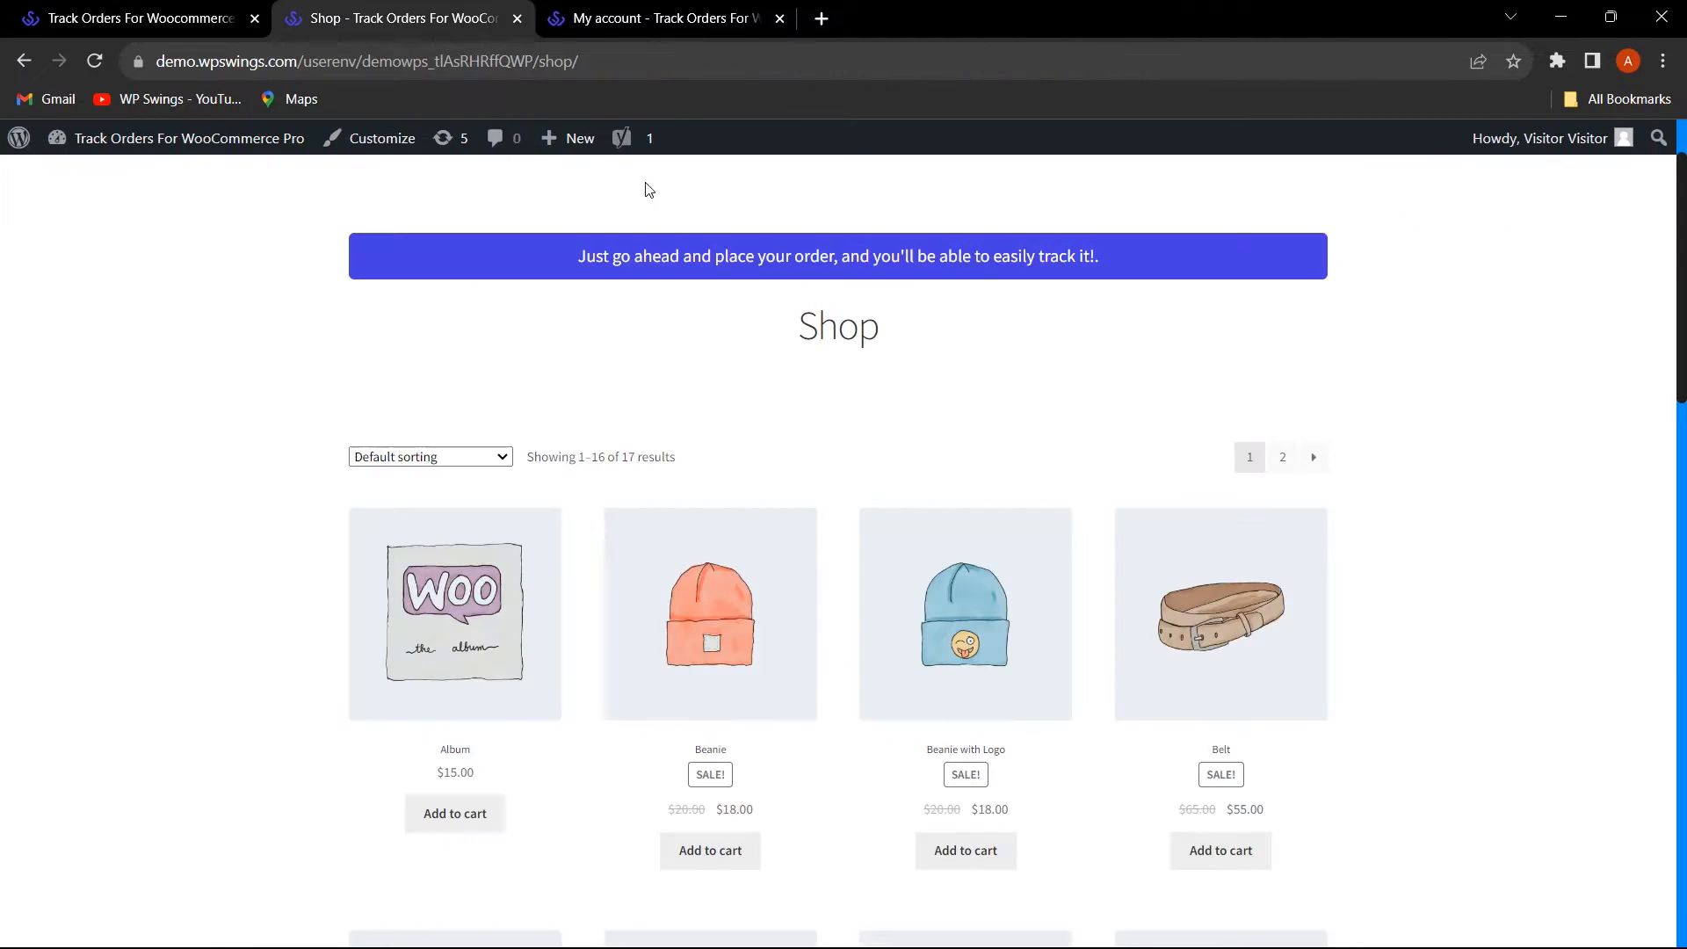
pyautogui.click(667, 19)
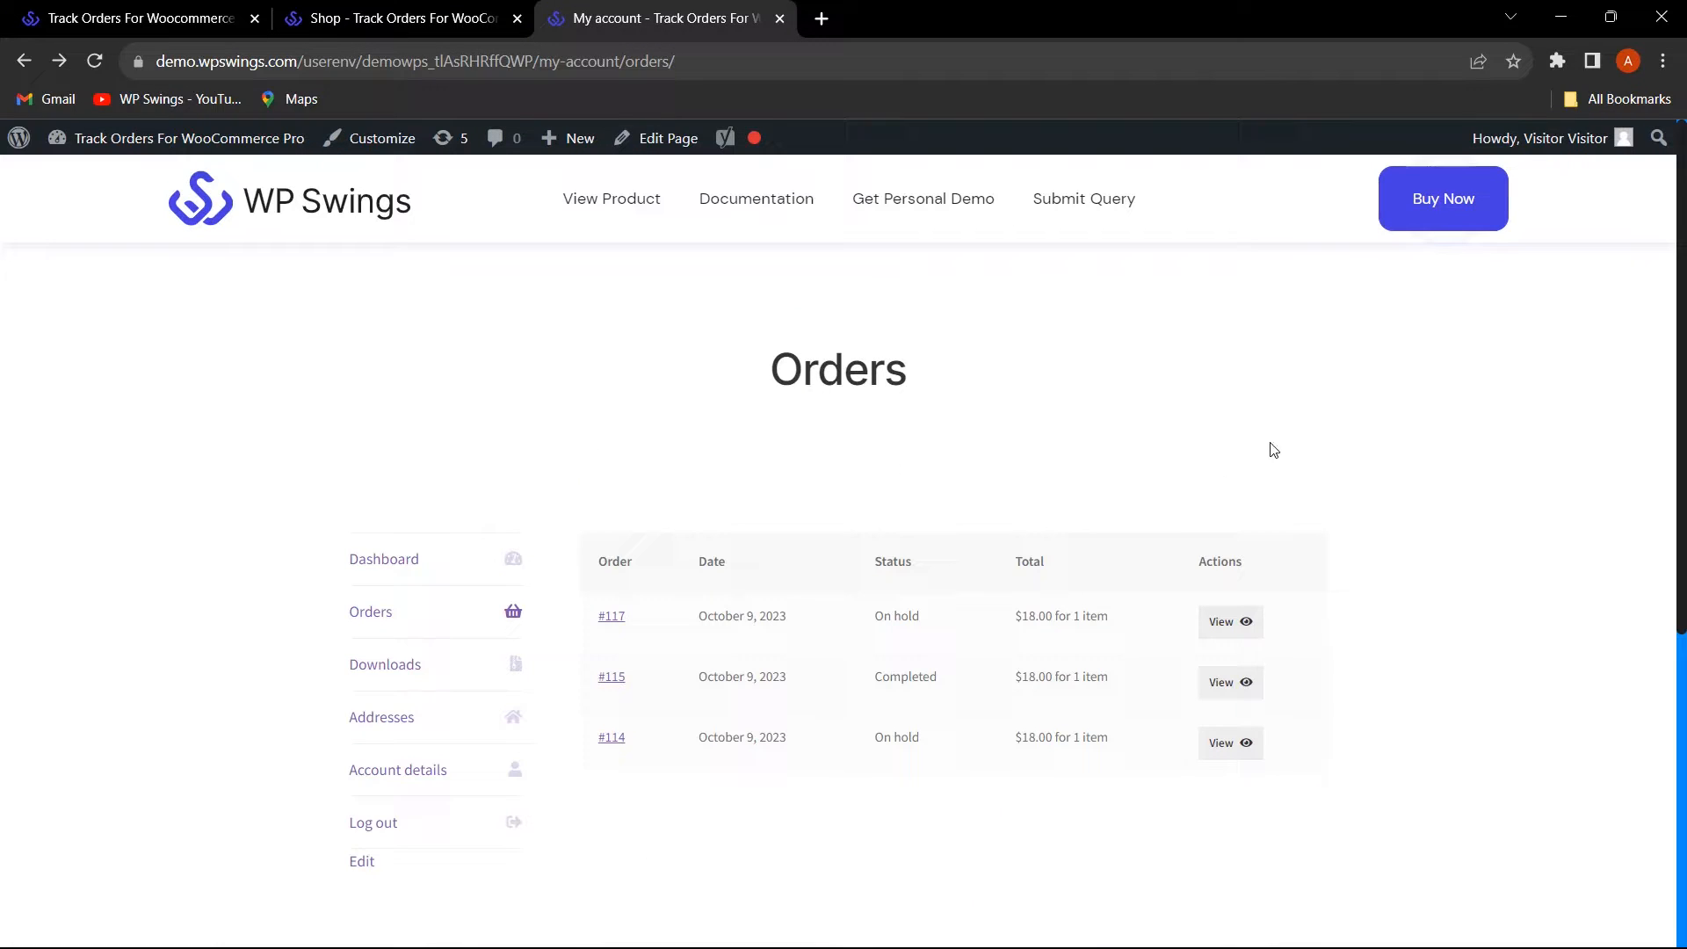
pyautogui.click(148, 15)
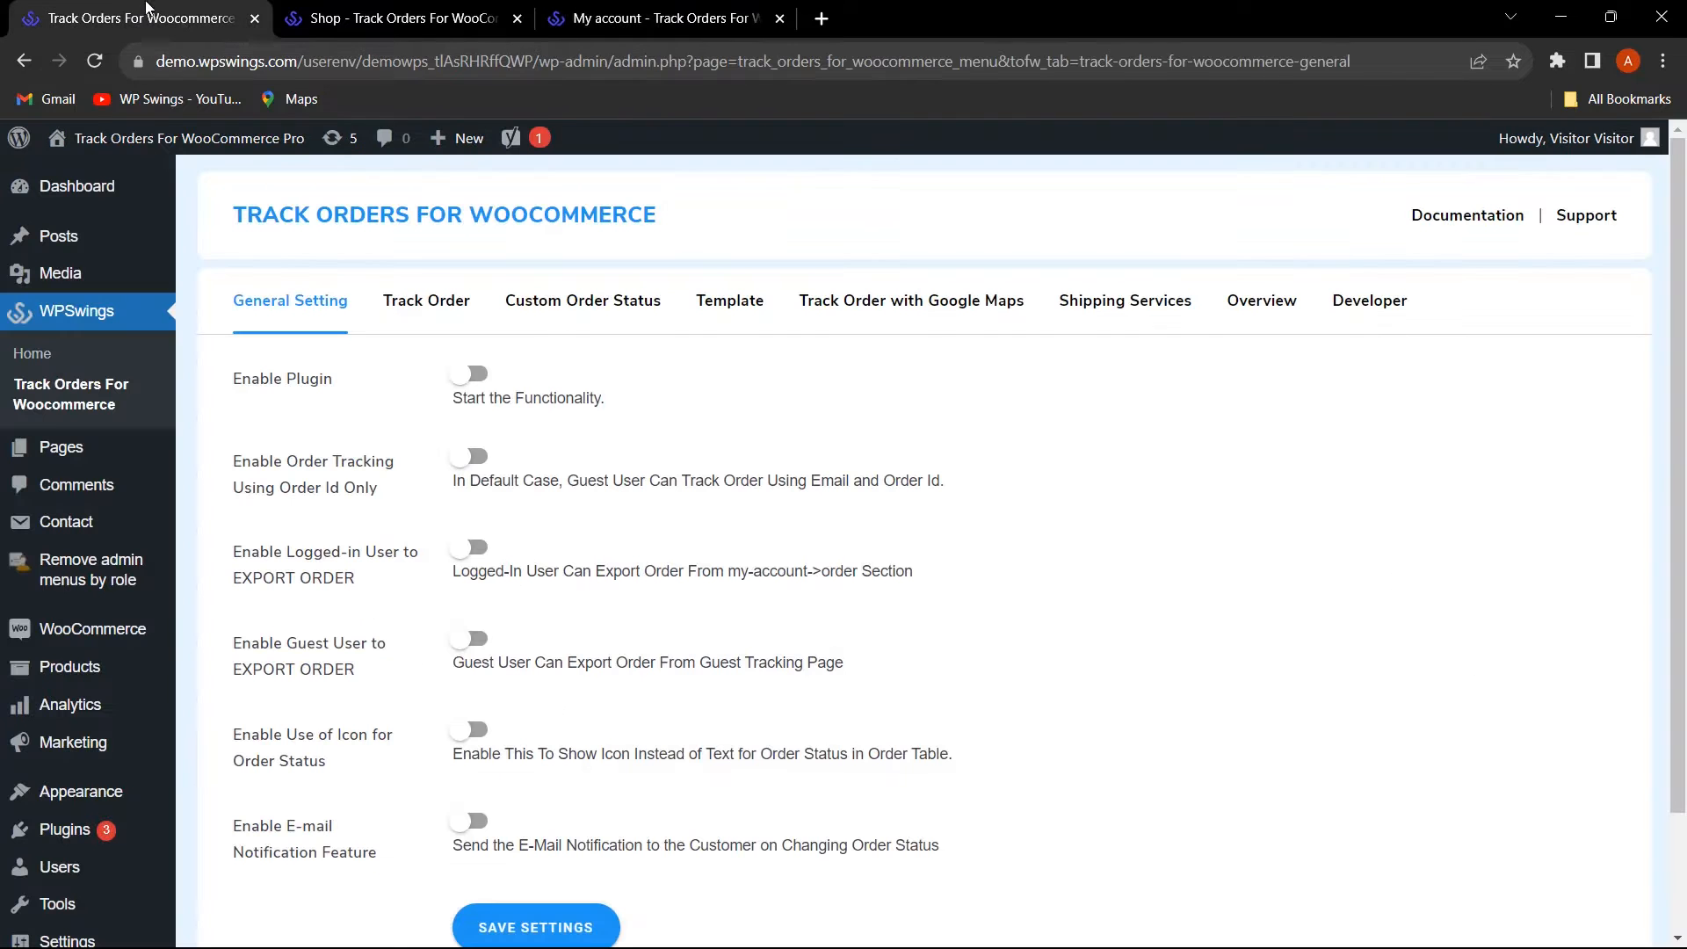
# - Enable the plugin, order tracking using the order ID only, and order export for logged-in users
pyautogui.click(482, 375)
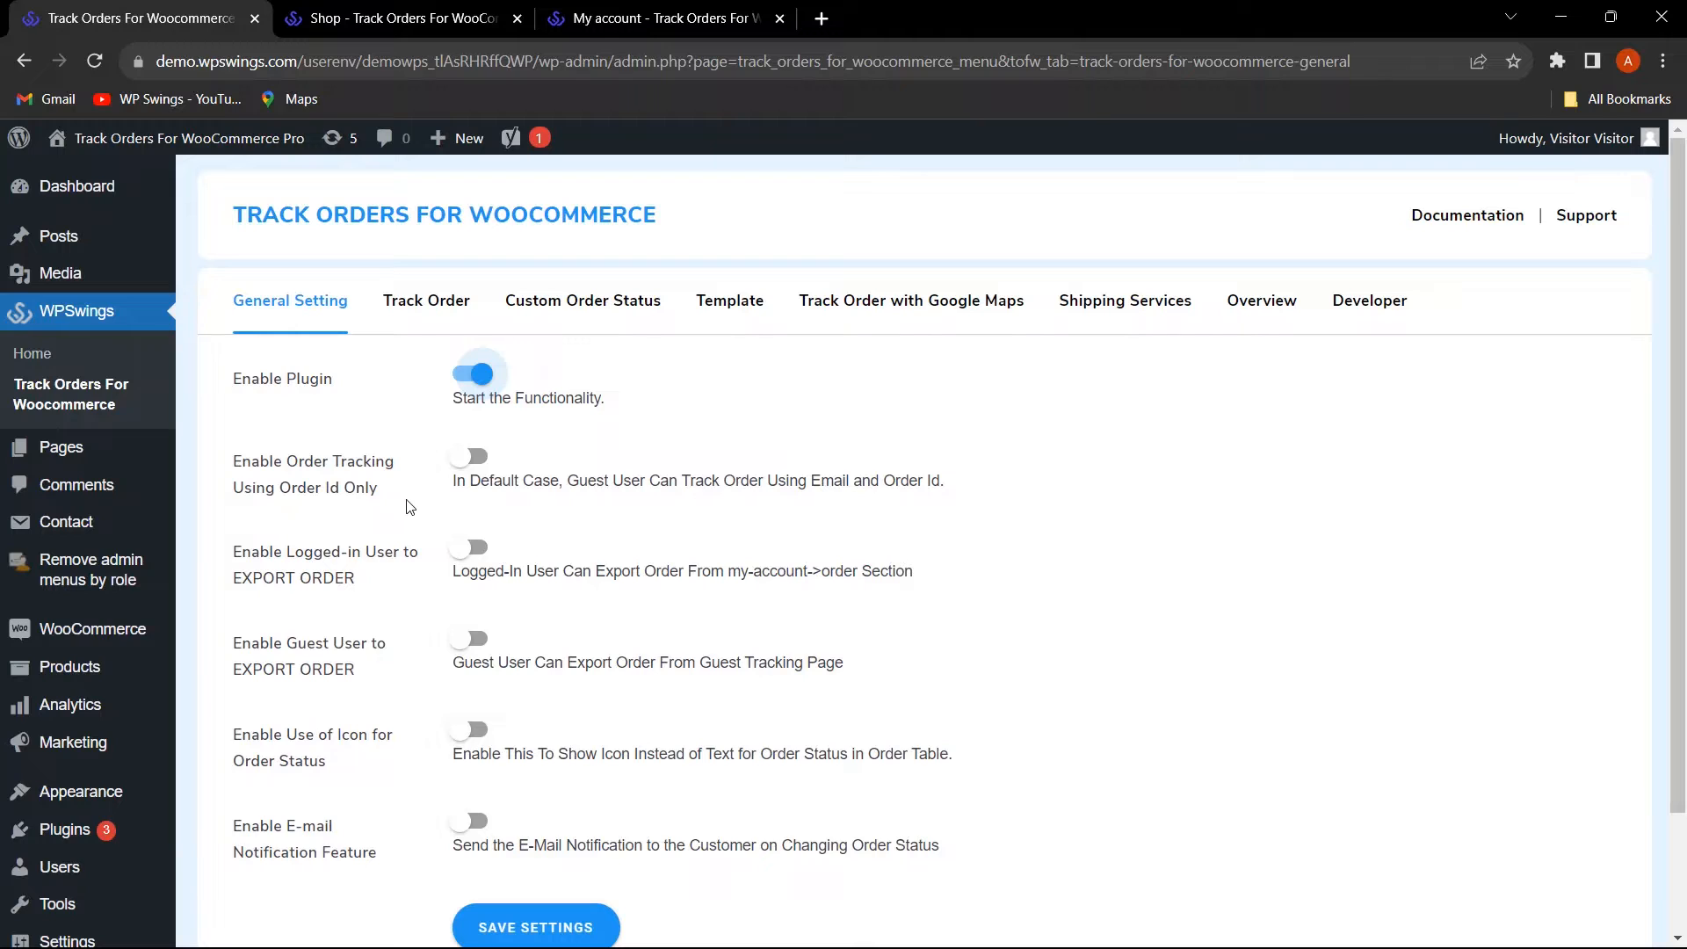
pyautogui.click(477, 459)
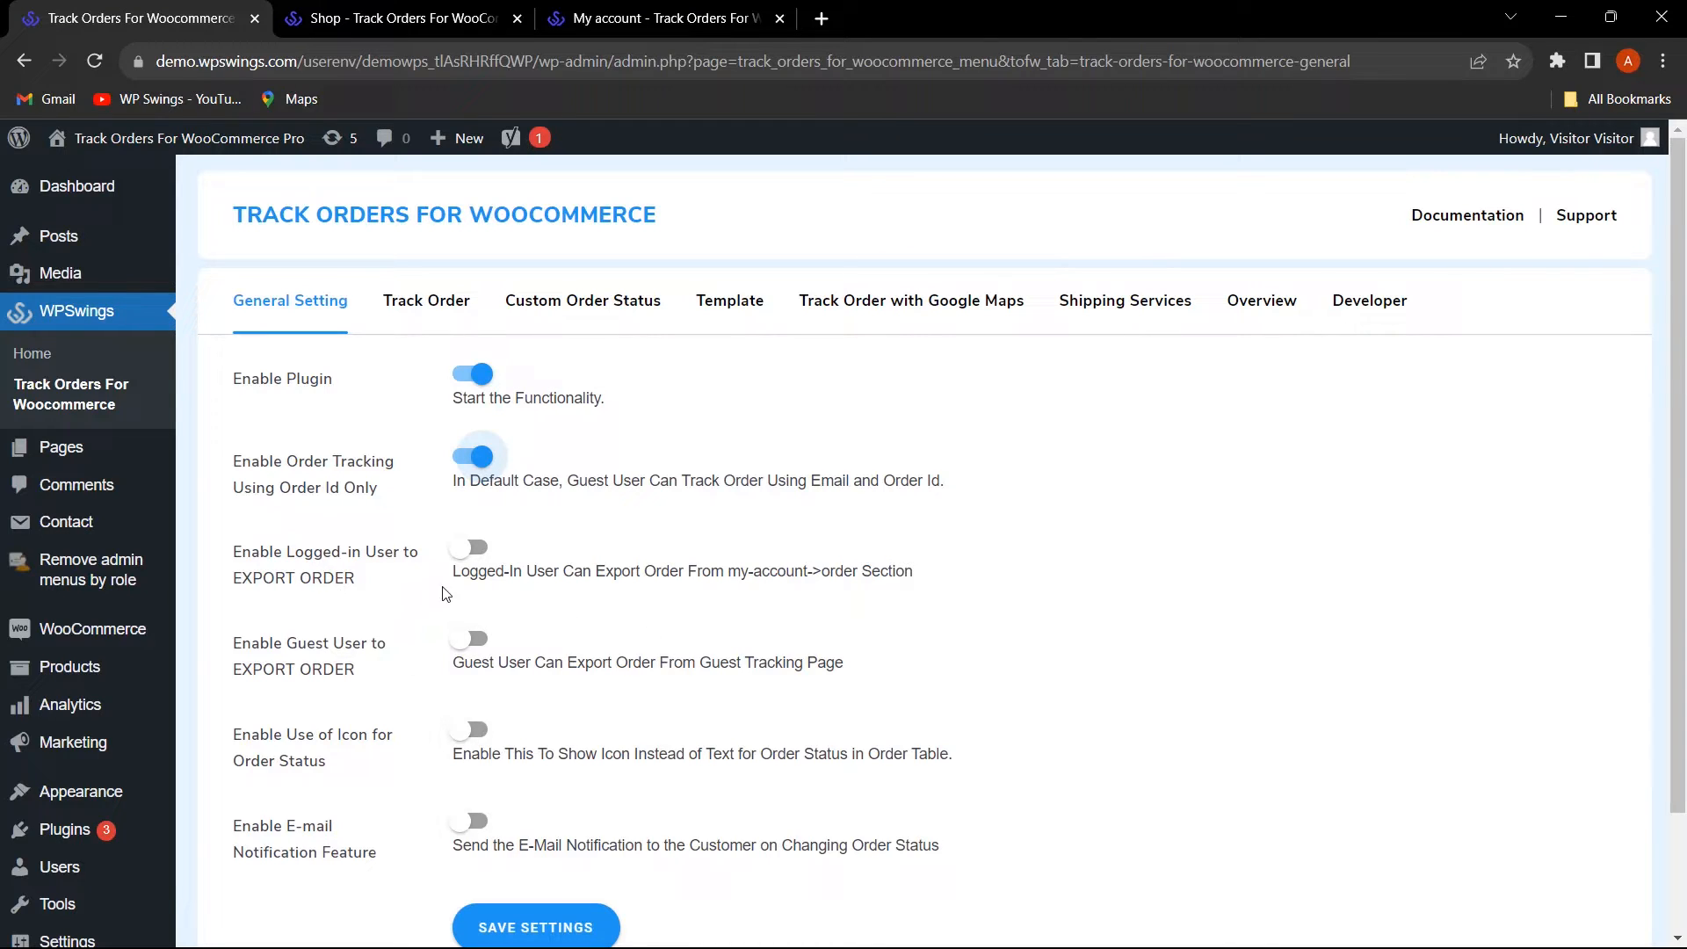
pyautogui.click(482, 549)
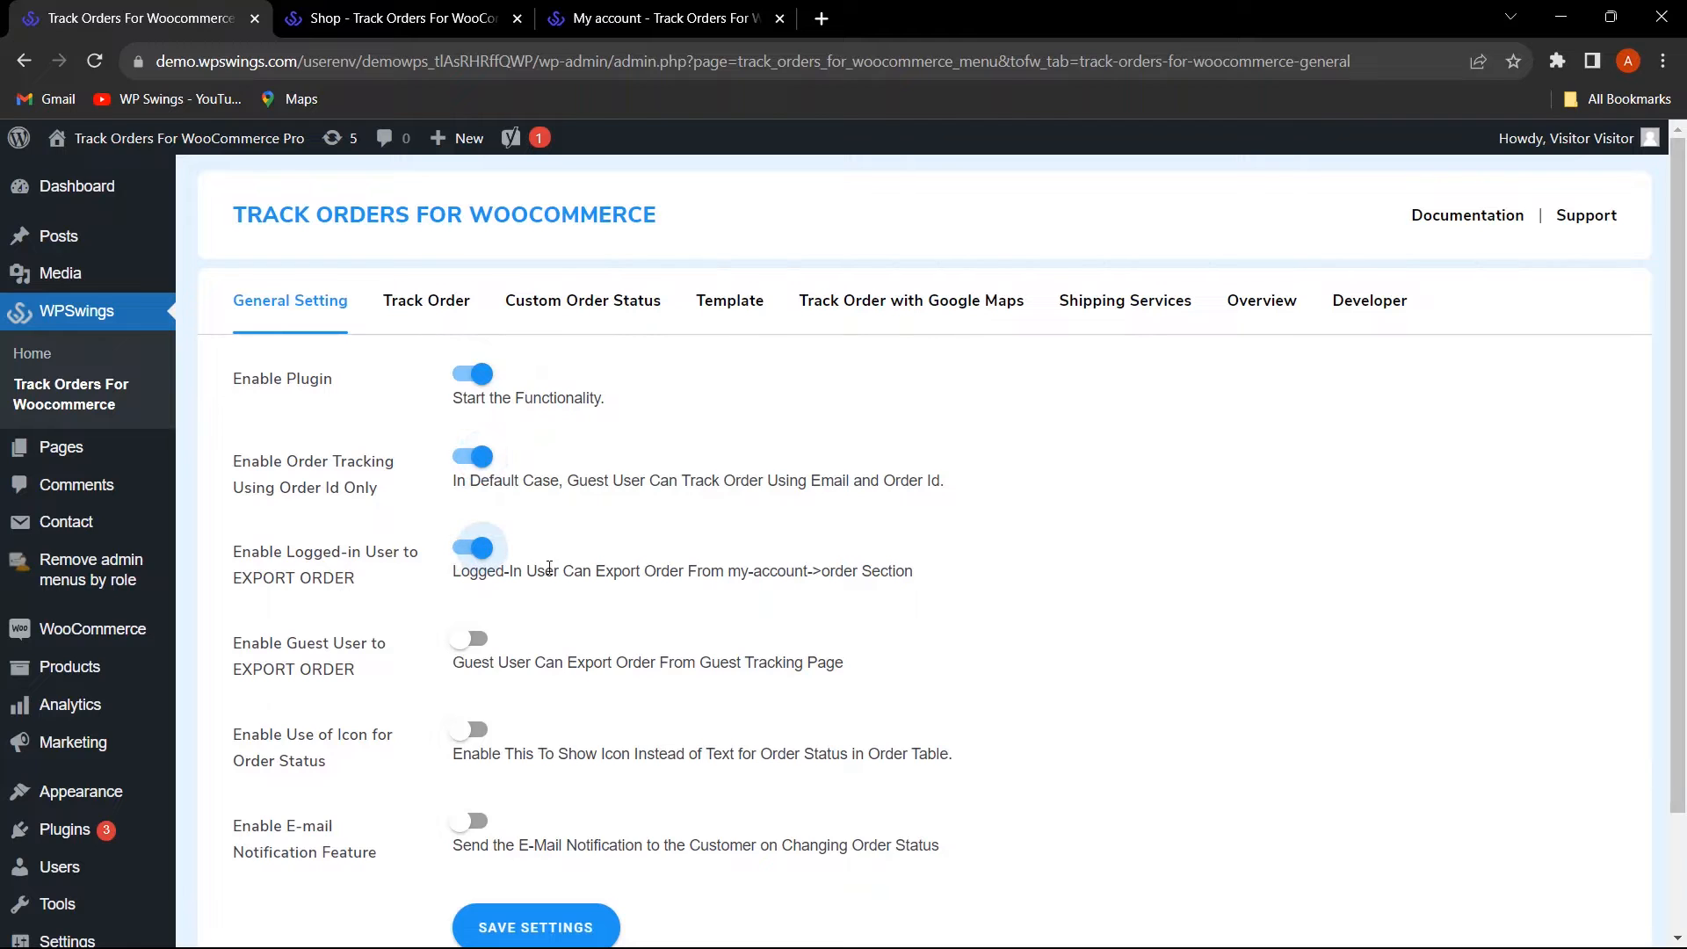
# - Enable icons for order status and the e-mail notification feature, and save the general settings
pyautogui.scroll(-2, 742, 635)
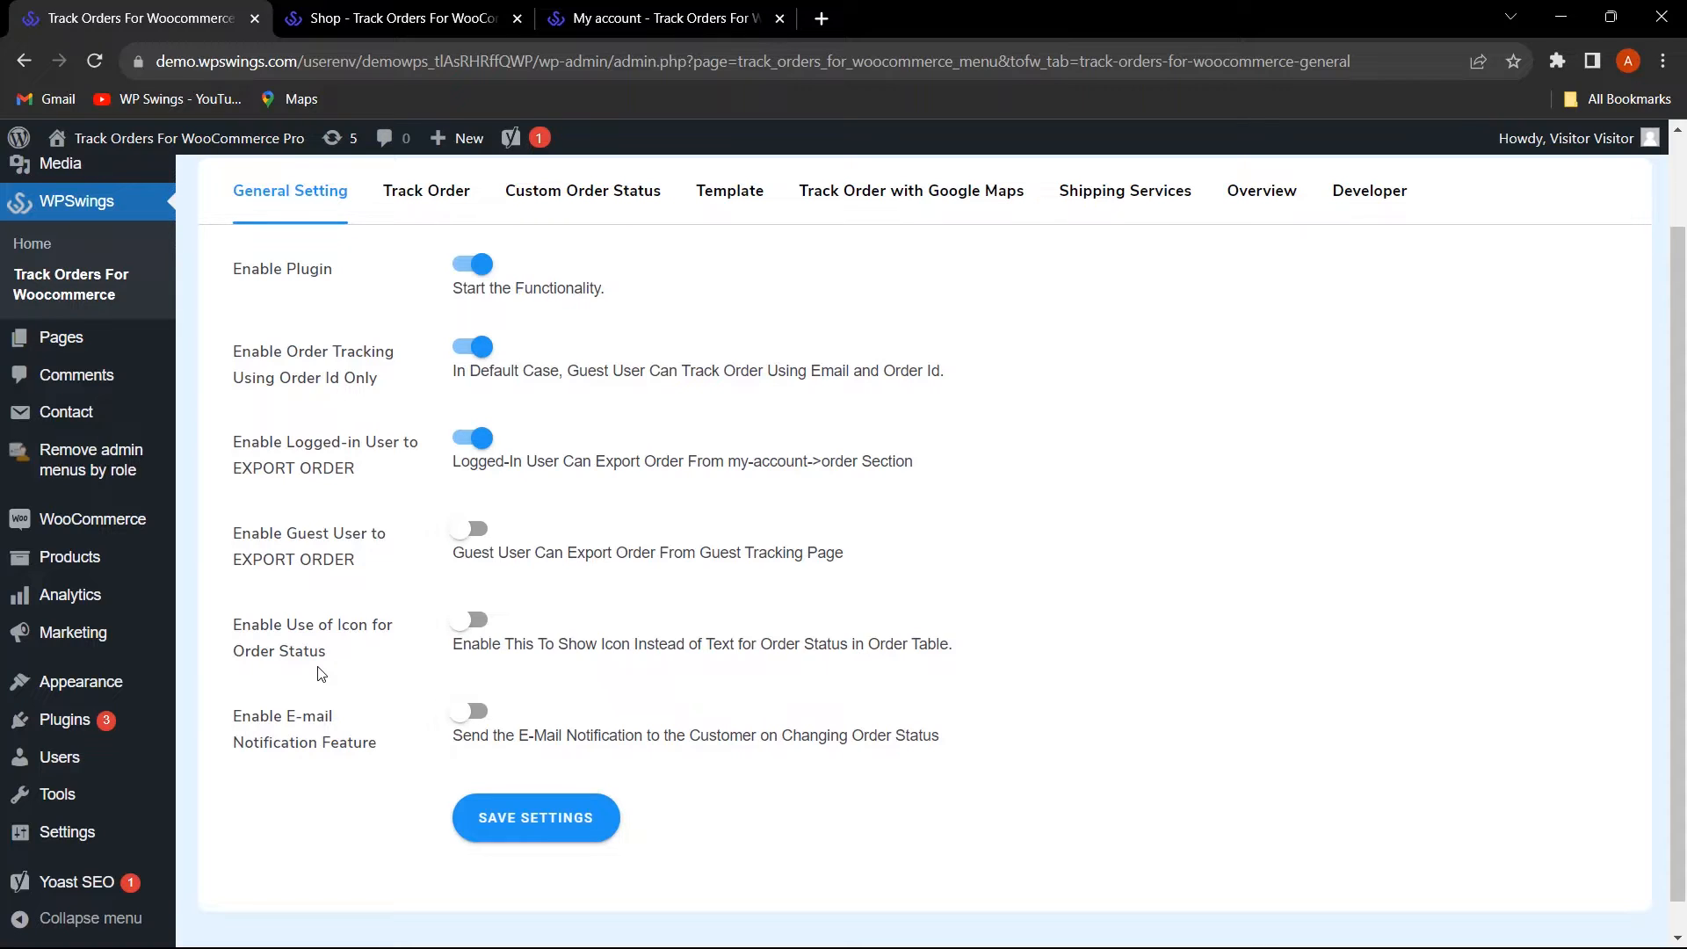
pyautogui.click(471, 622)
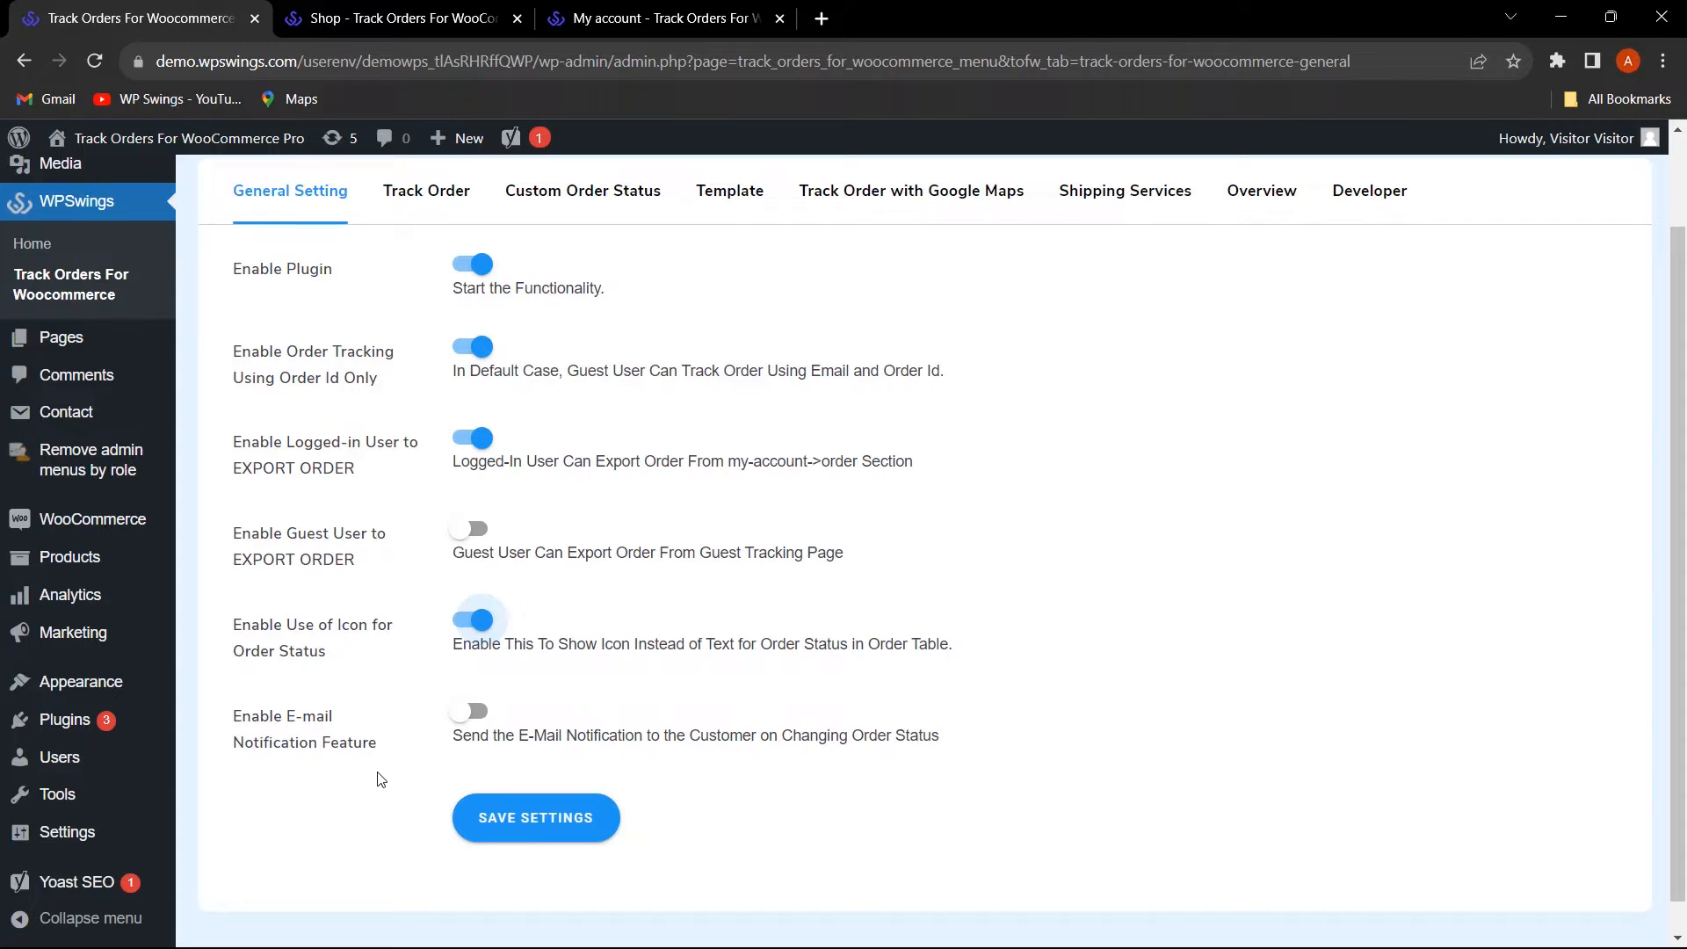
pyautogui.click(477, 714)
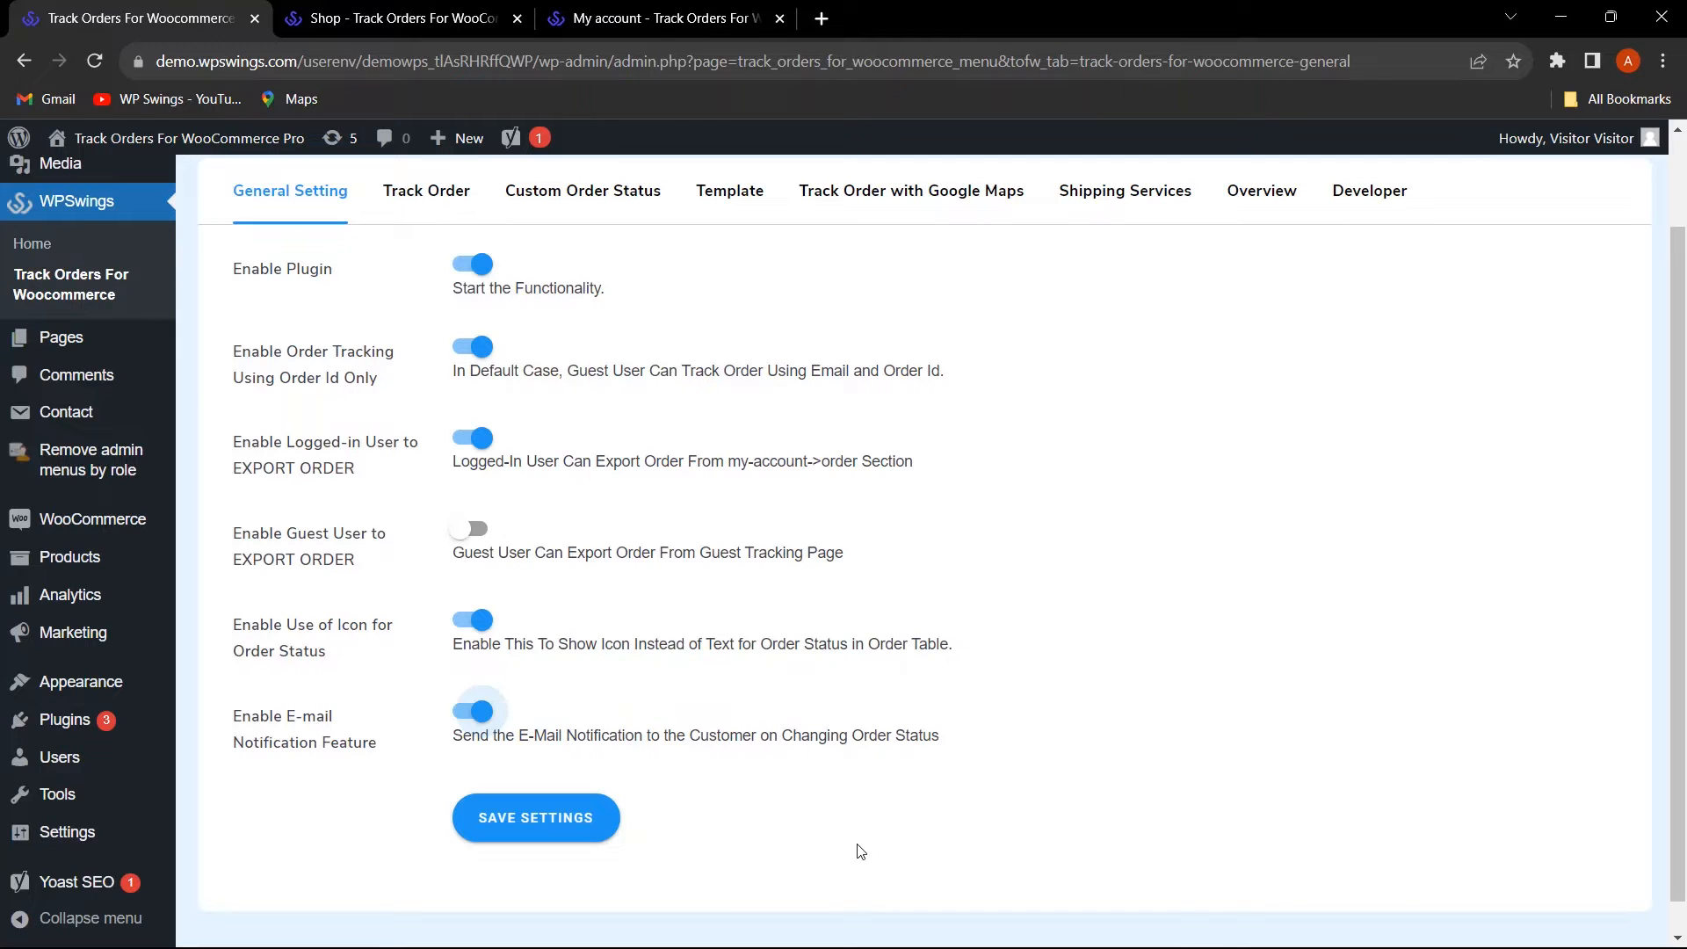
pyautogui.scroll(1, 488, 472)
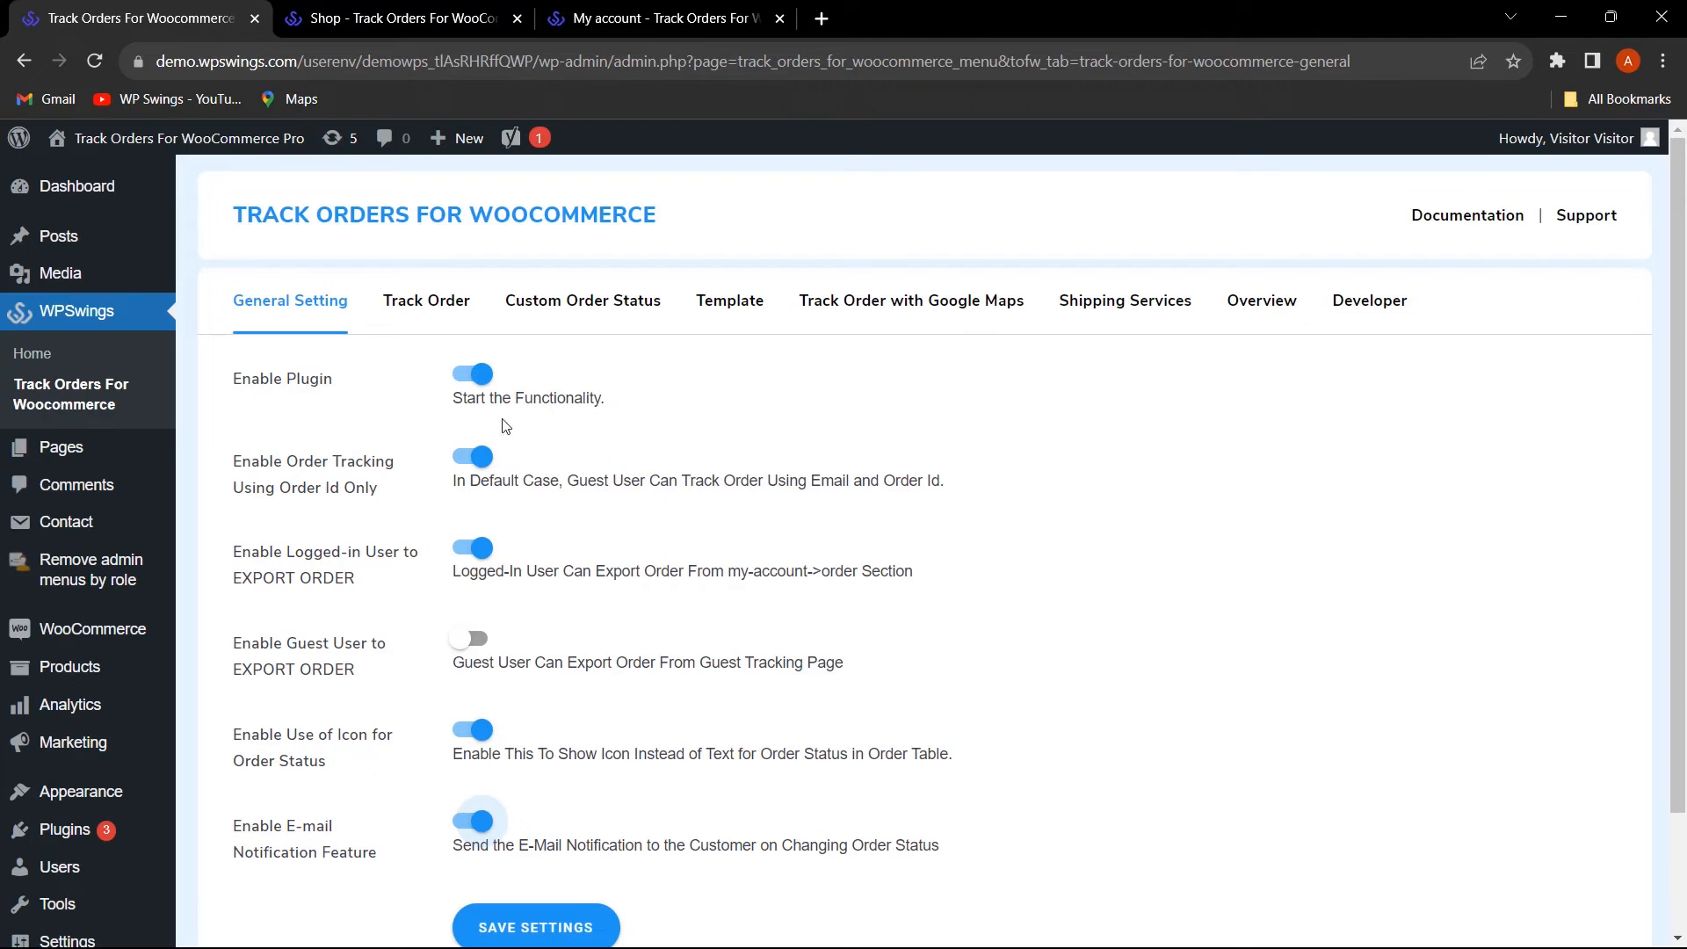
pyautogui.scroll(-2, 607, 438)
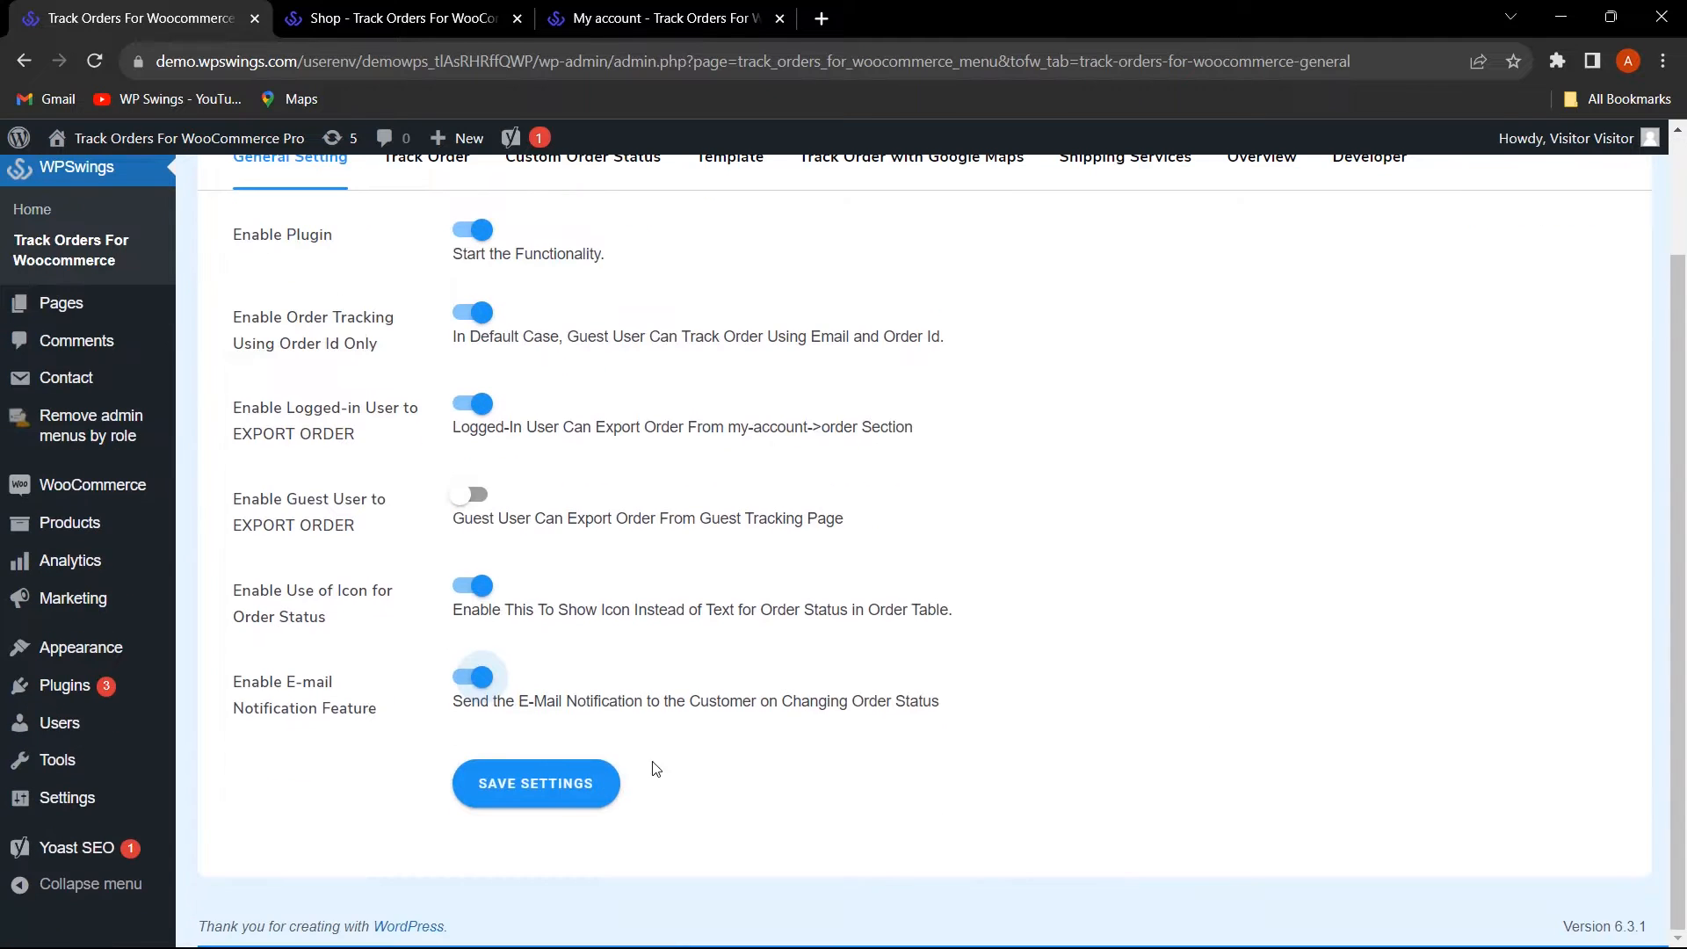
pyautogui.click(531, 786)
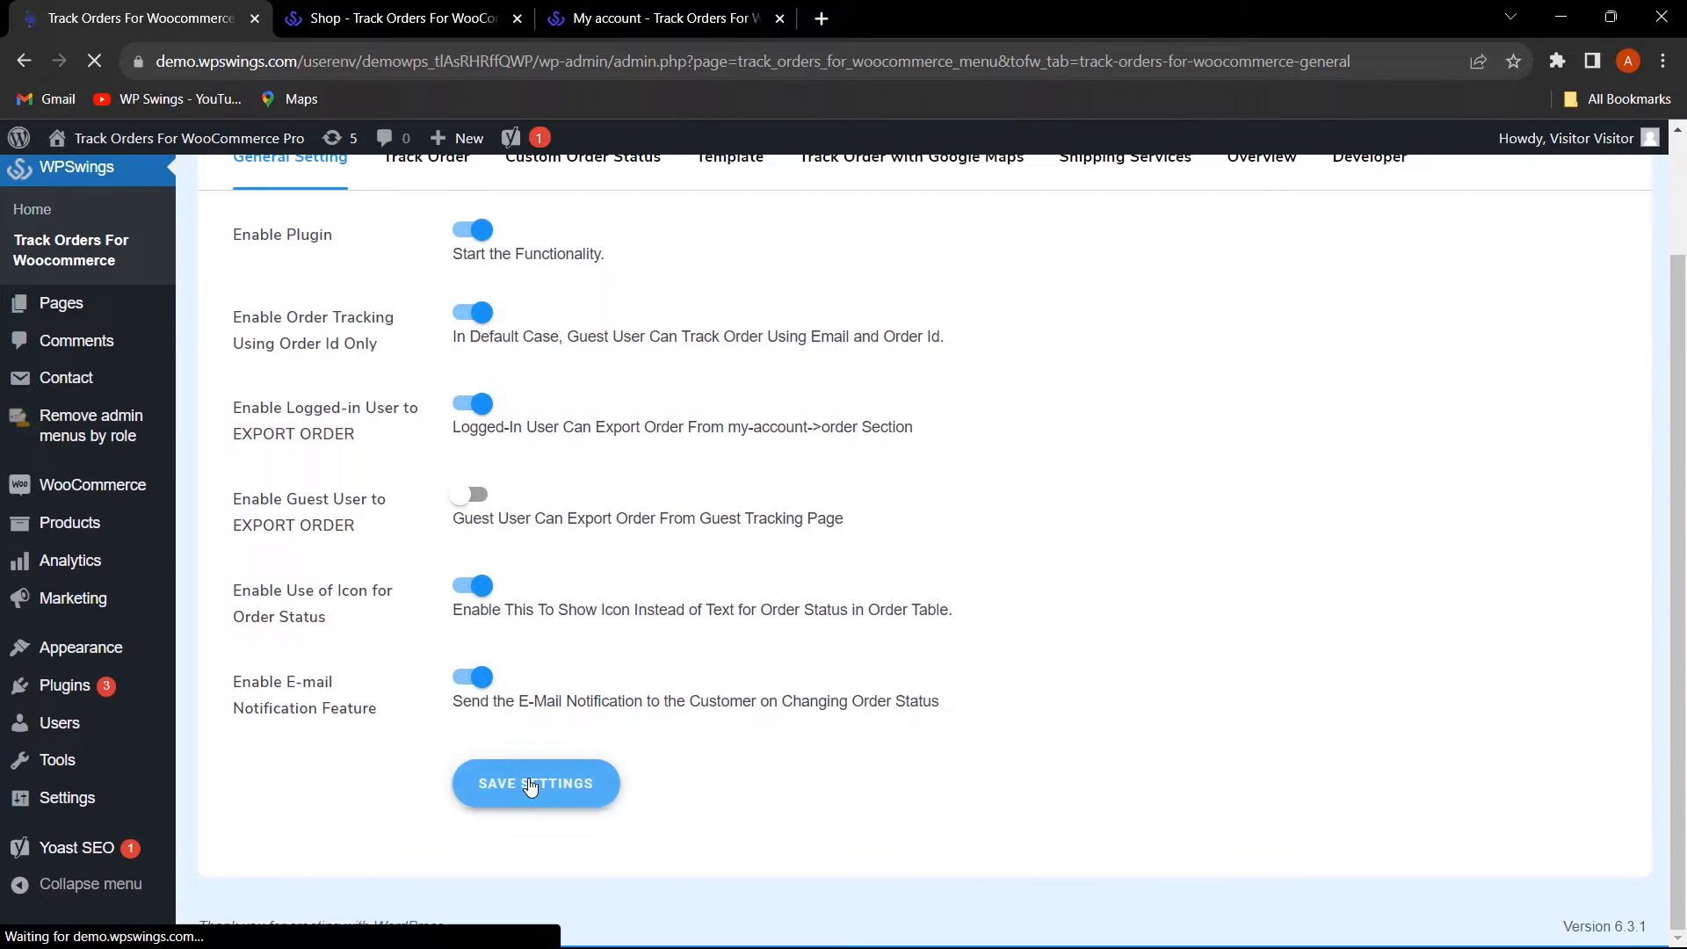
# - Reload the My account orders page, try the order export without saving the CSV file, and review the order list
pyautogui.click(659, 17)
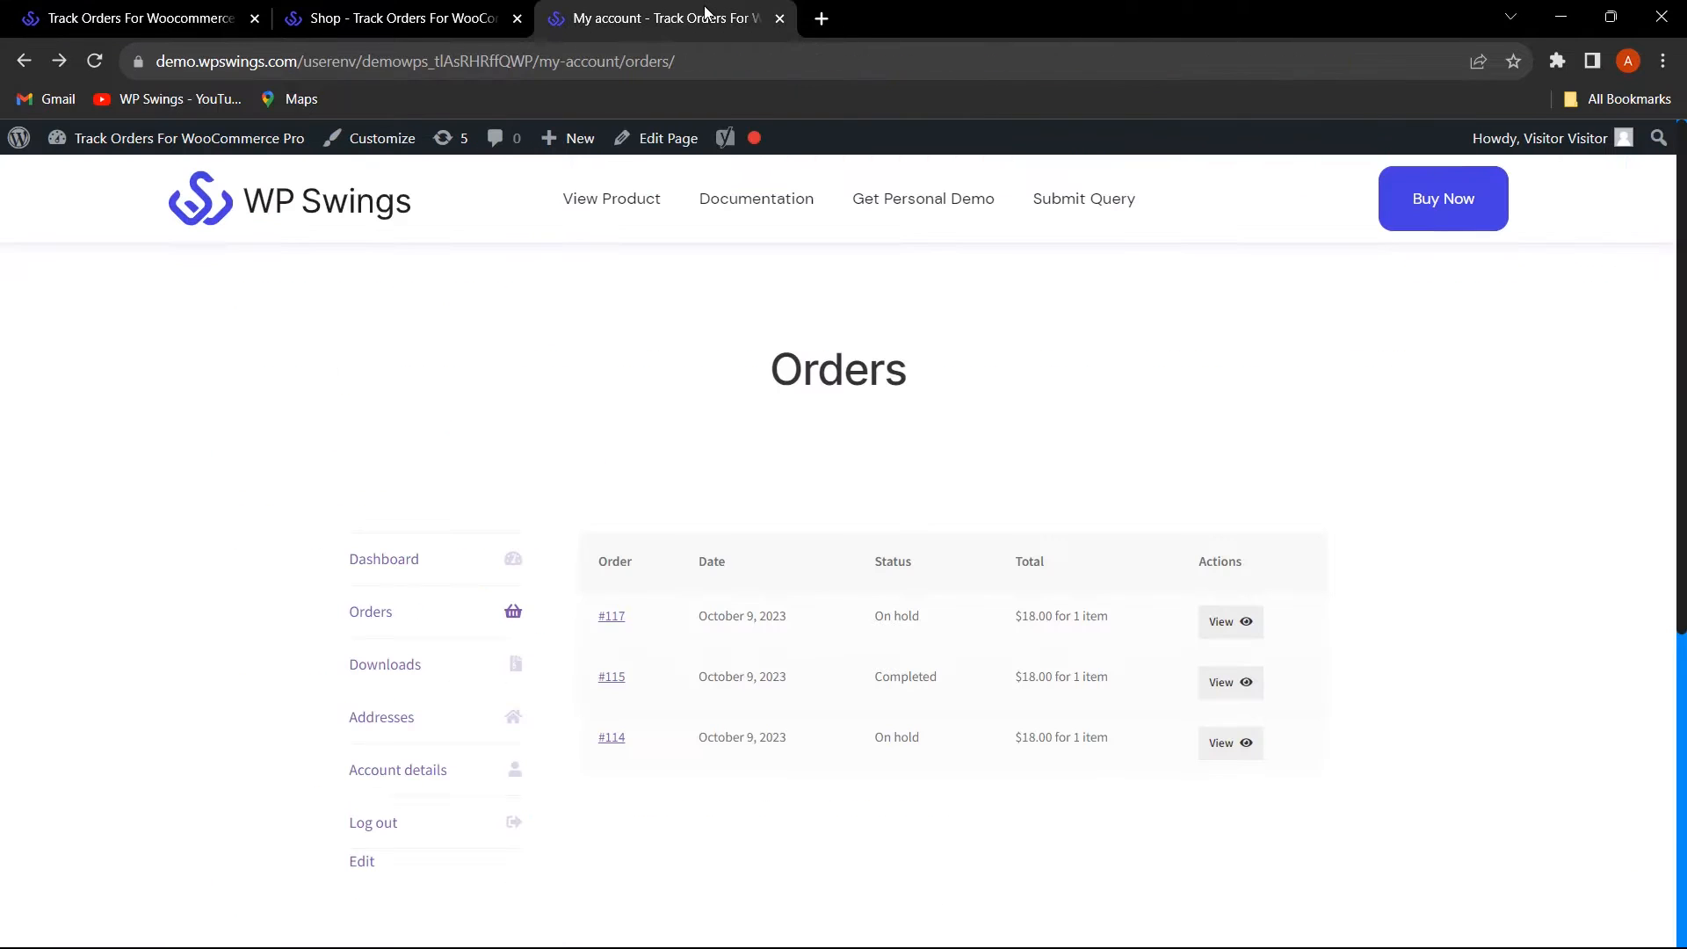
pyautogui.click(94, 62)
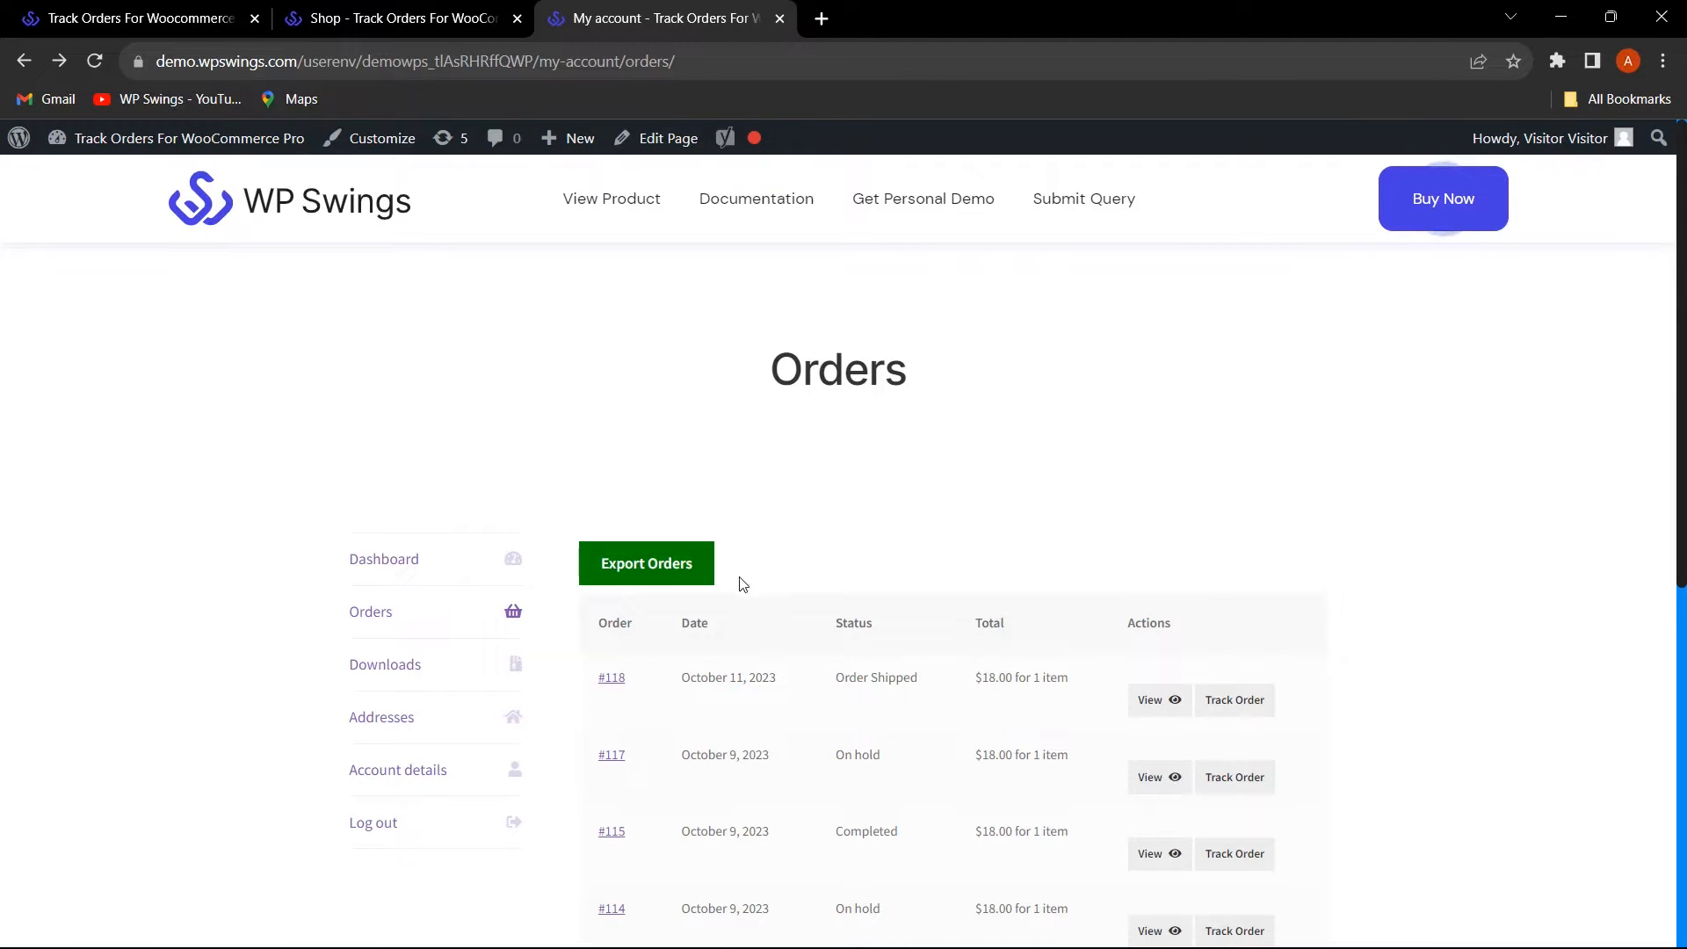
pyautogui.click(674, 564)
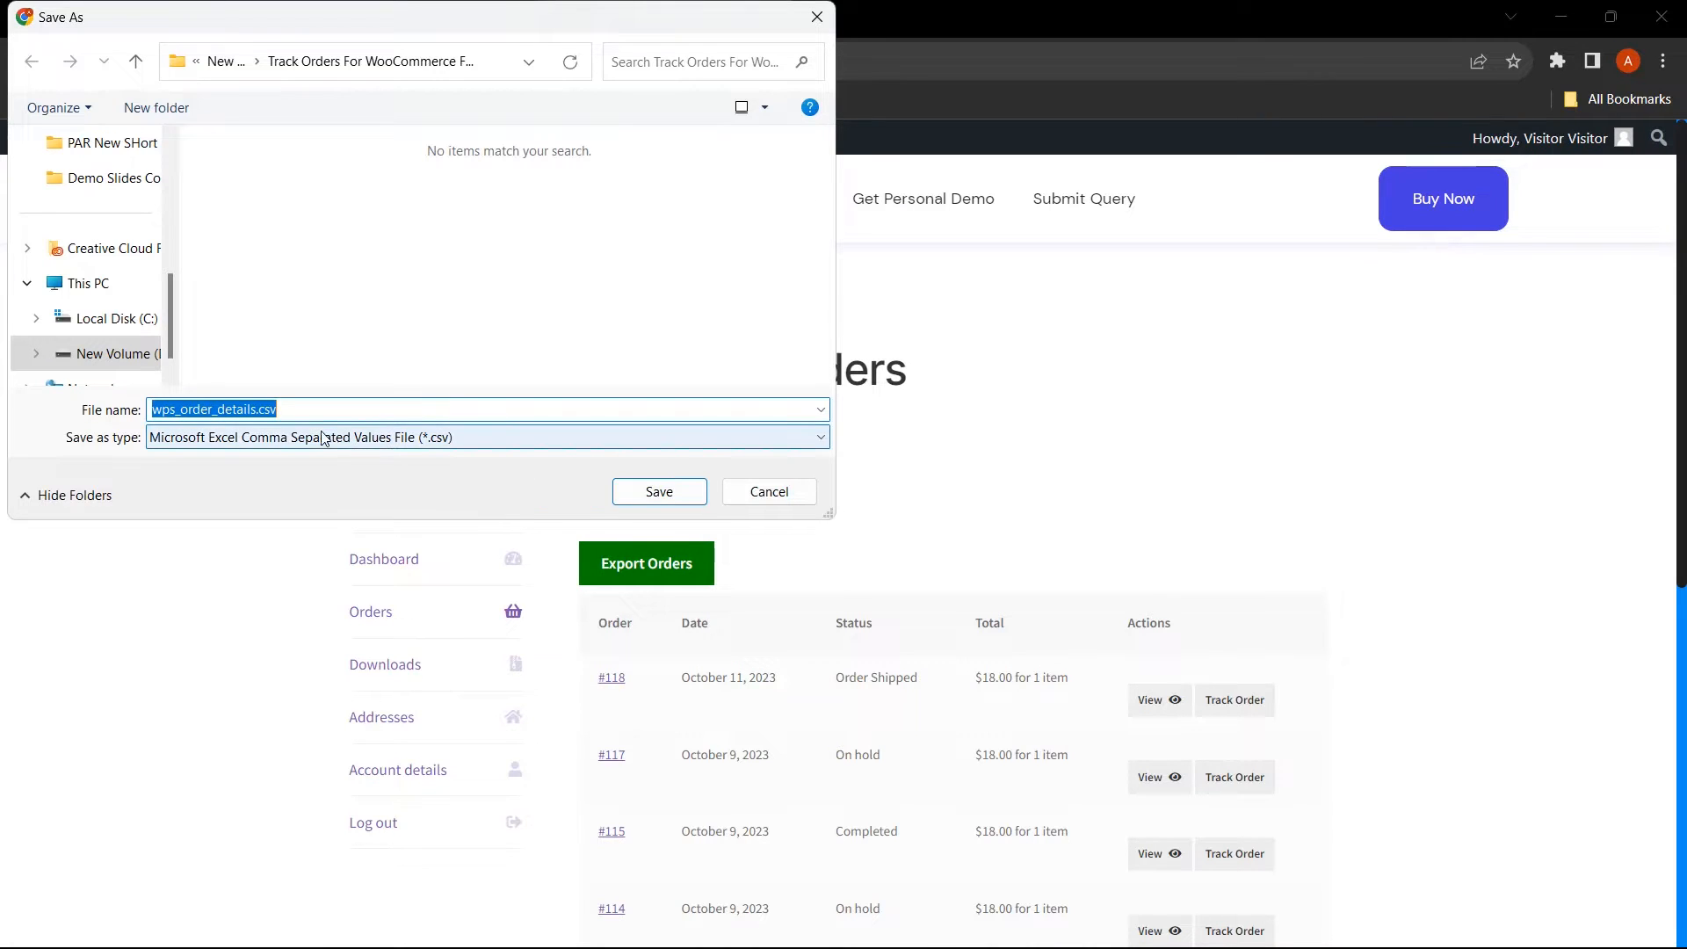
pyautogui.click(817, 18)
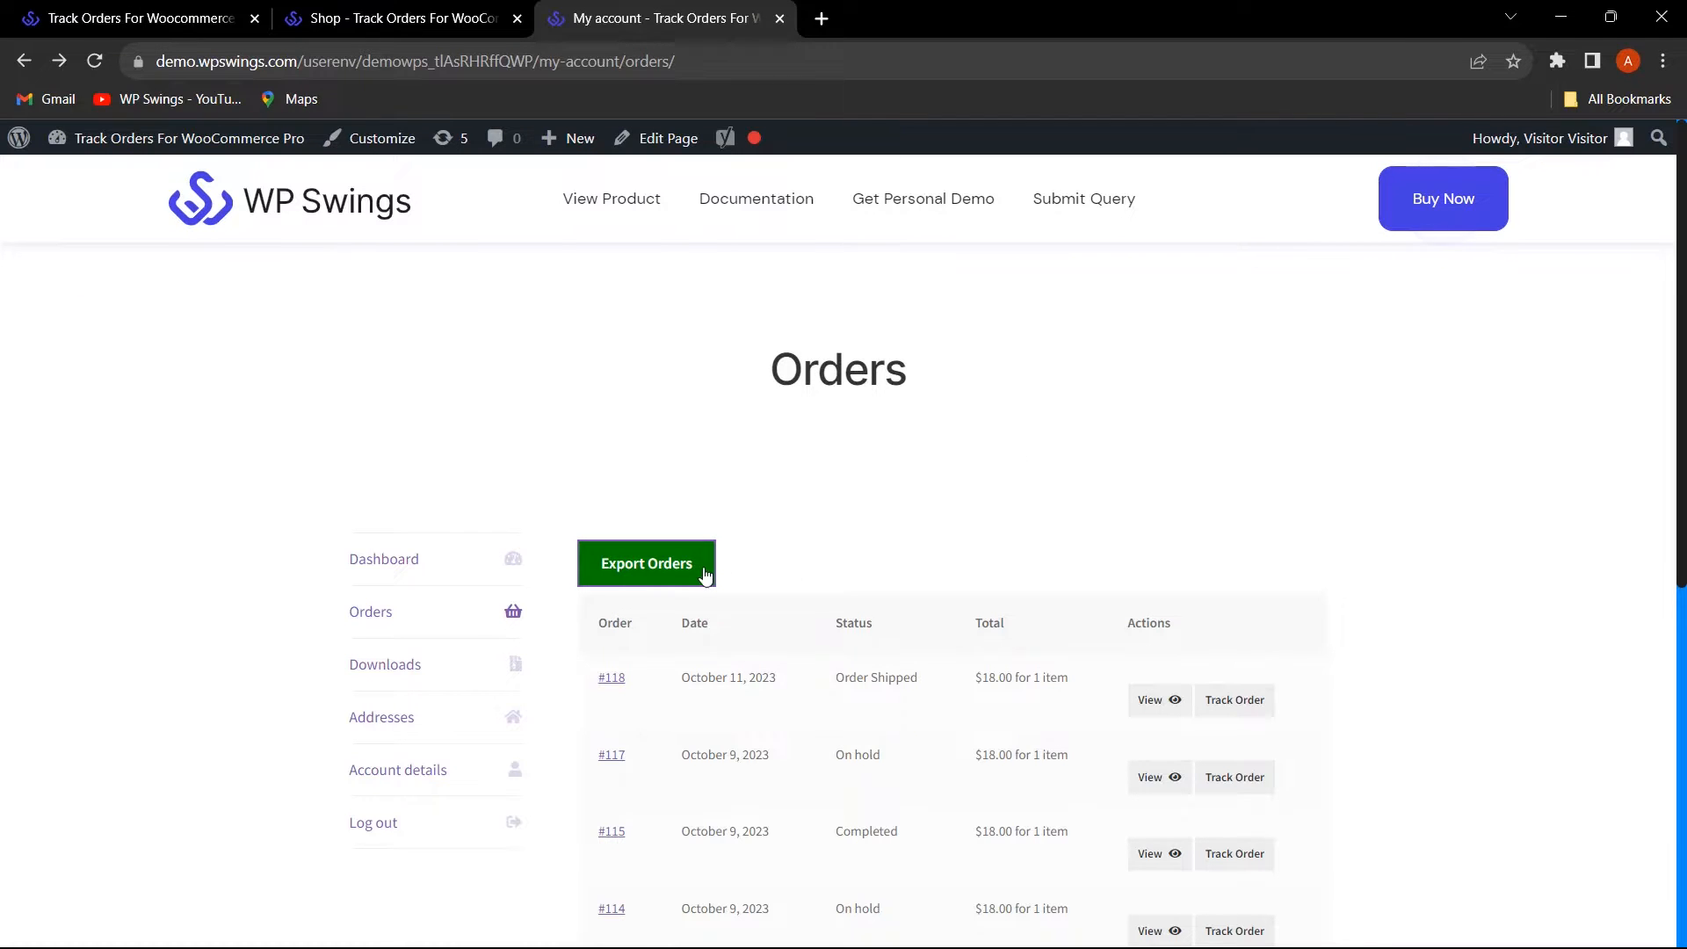
pyautogui.scroll(-2, 1221, 607)
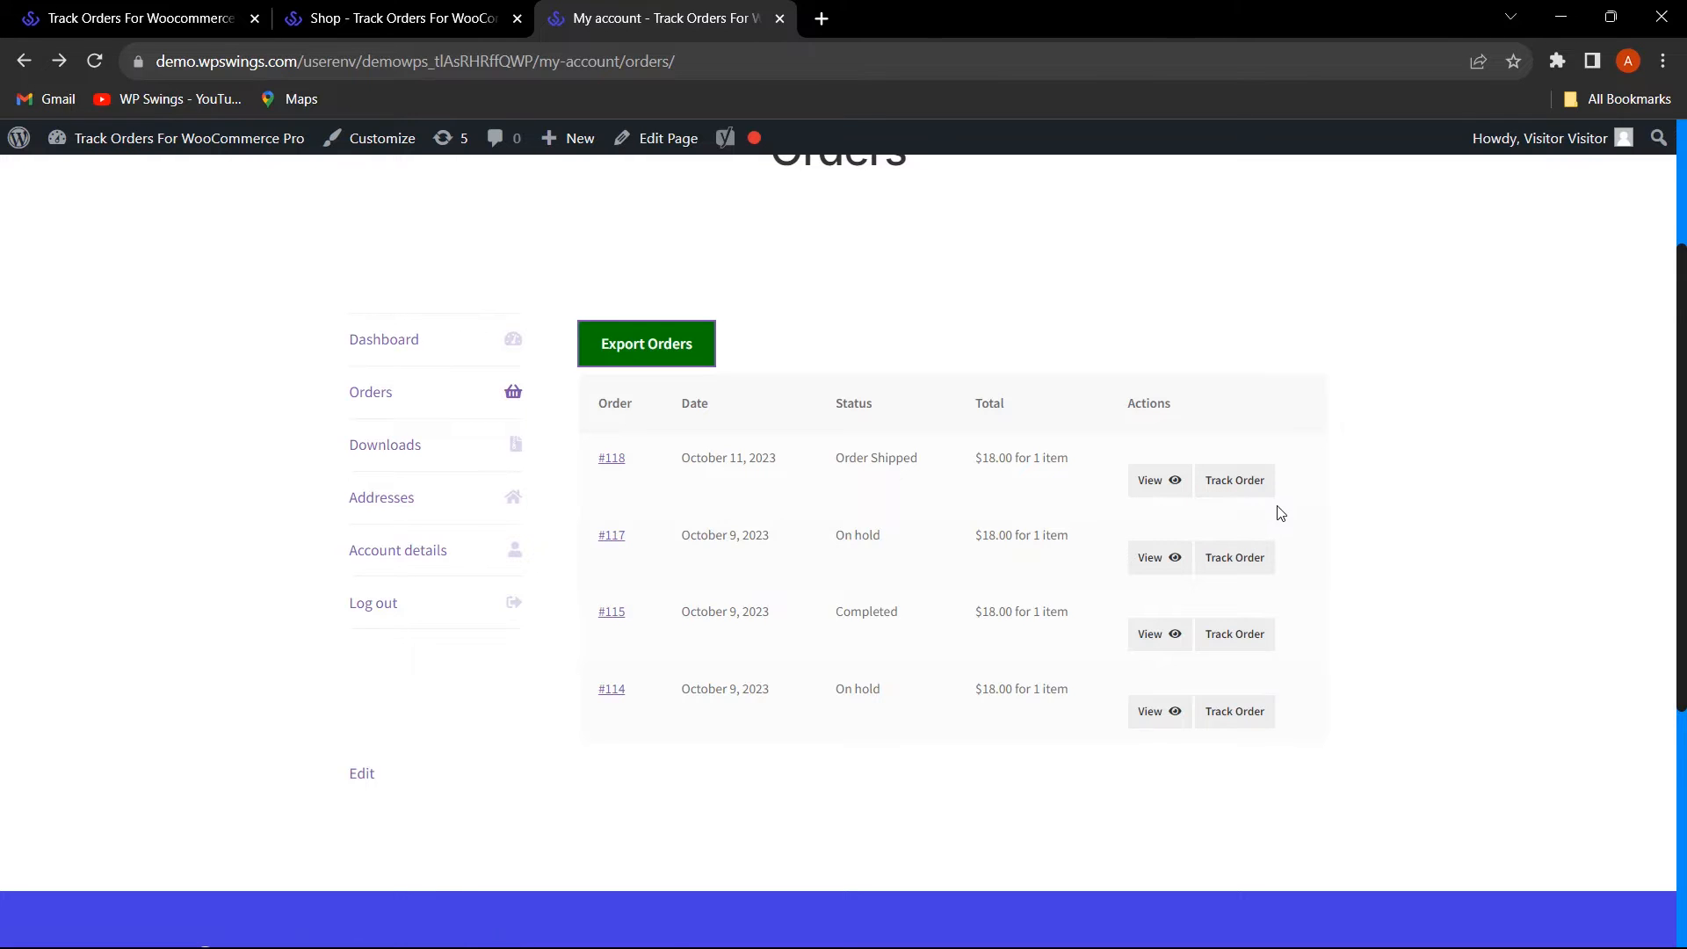
# - Disable order export for logged-in users in the plugin's general settings and save the change
pyautogui.click(84, 12)
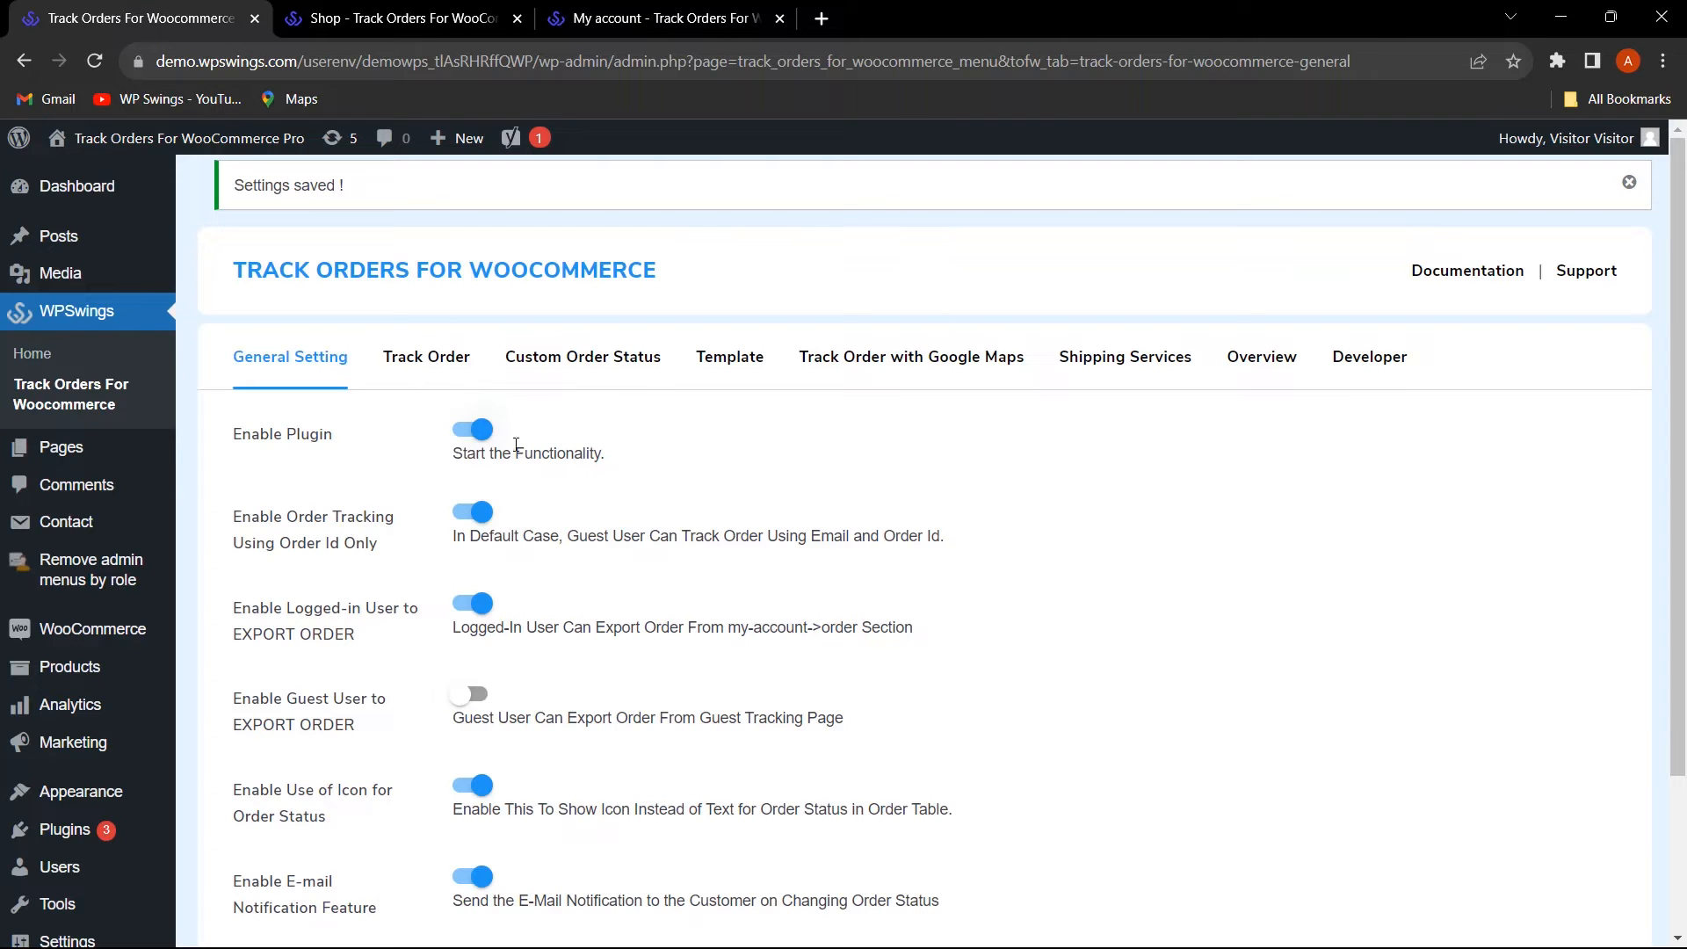
pyautogui.click(619, 13)
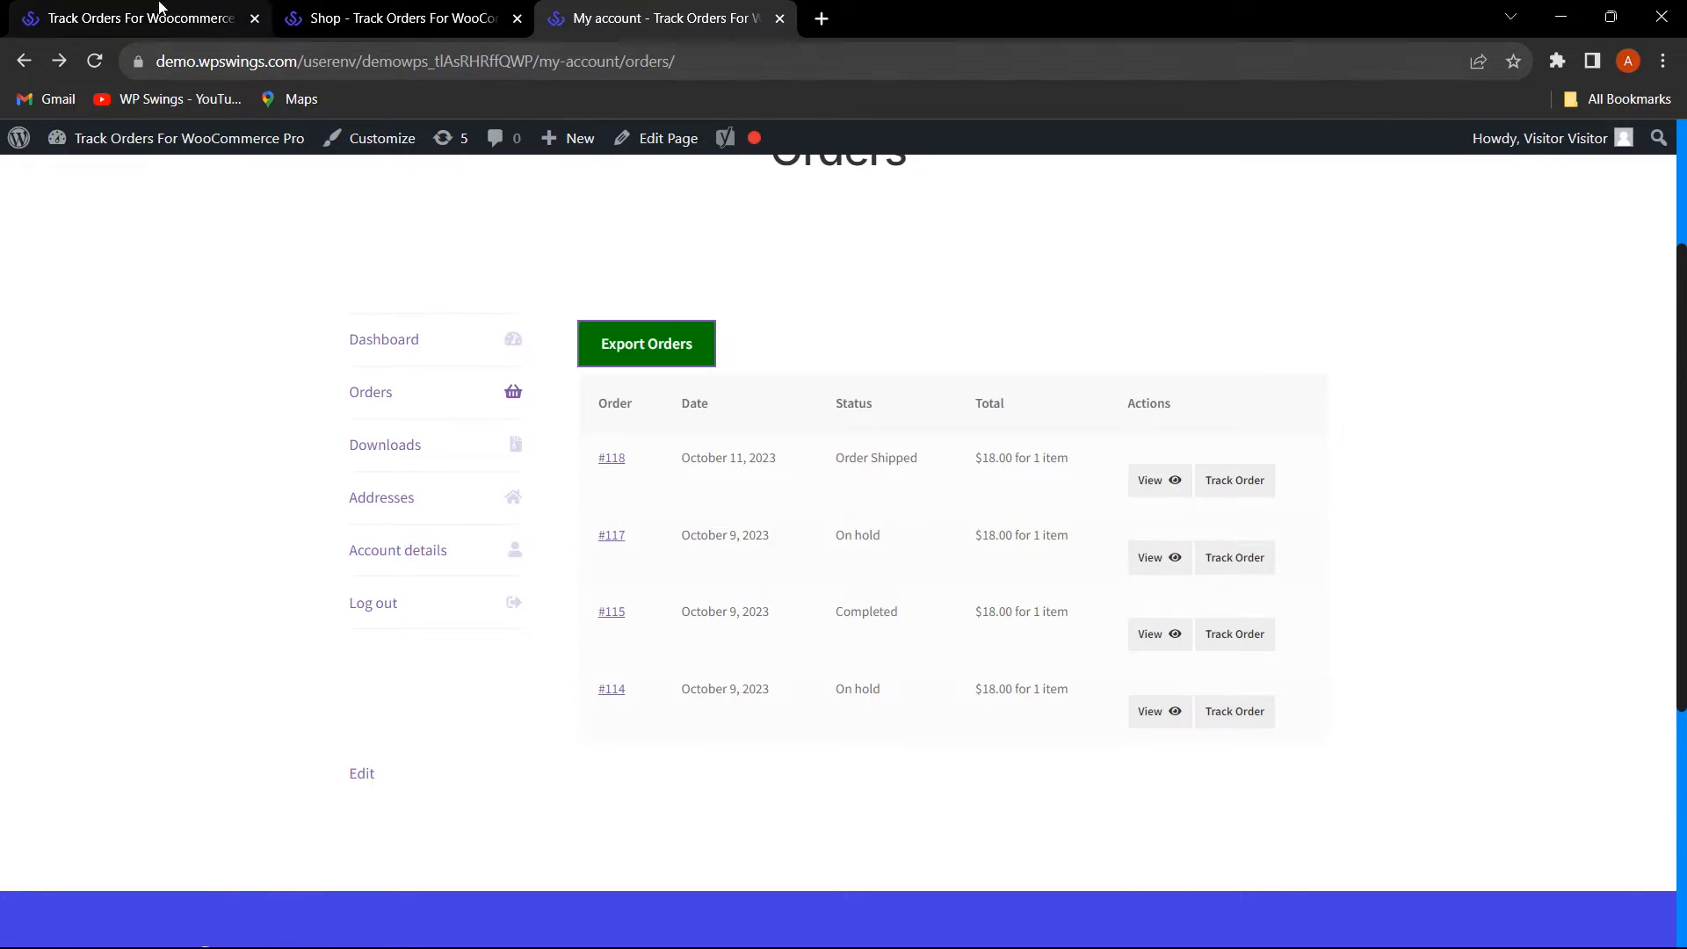
pyautogui.click(186, 21)
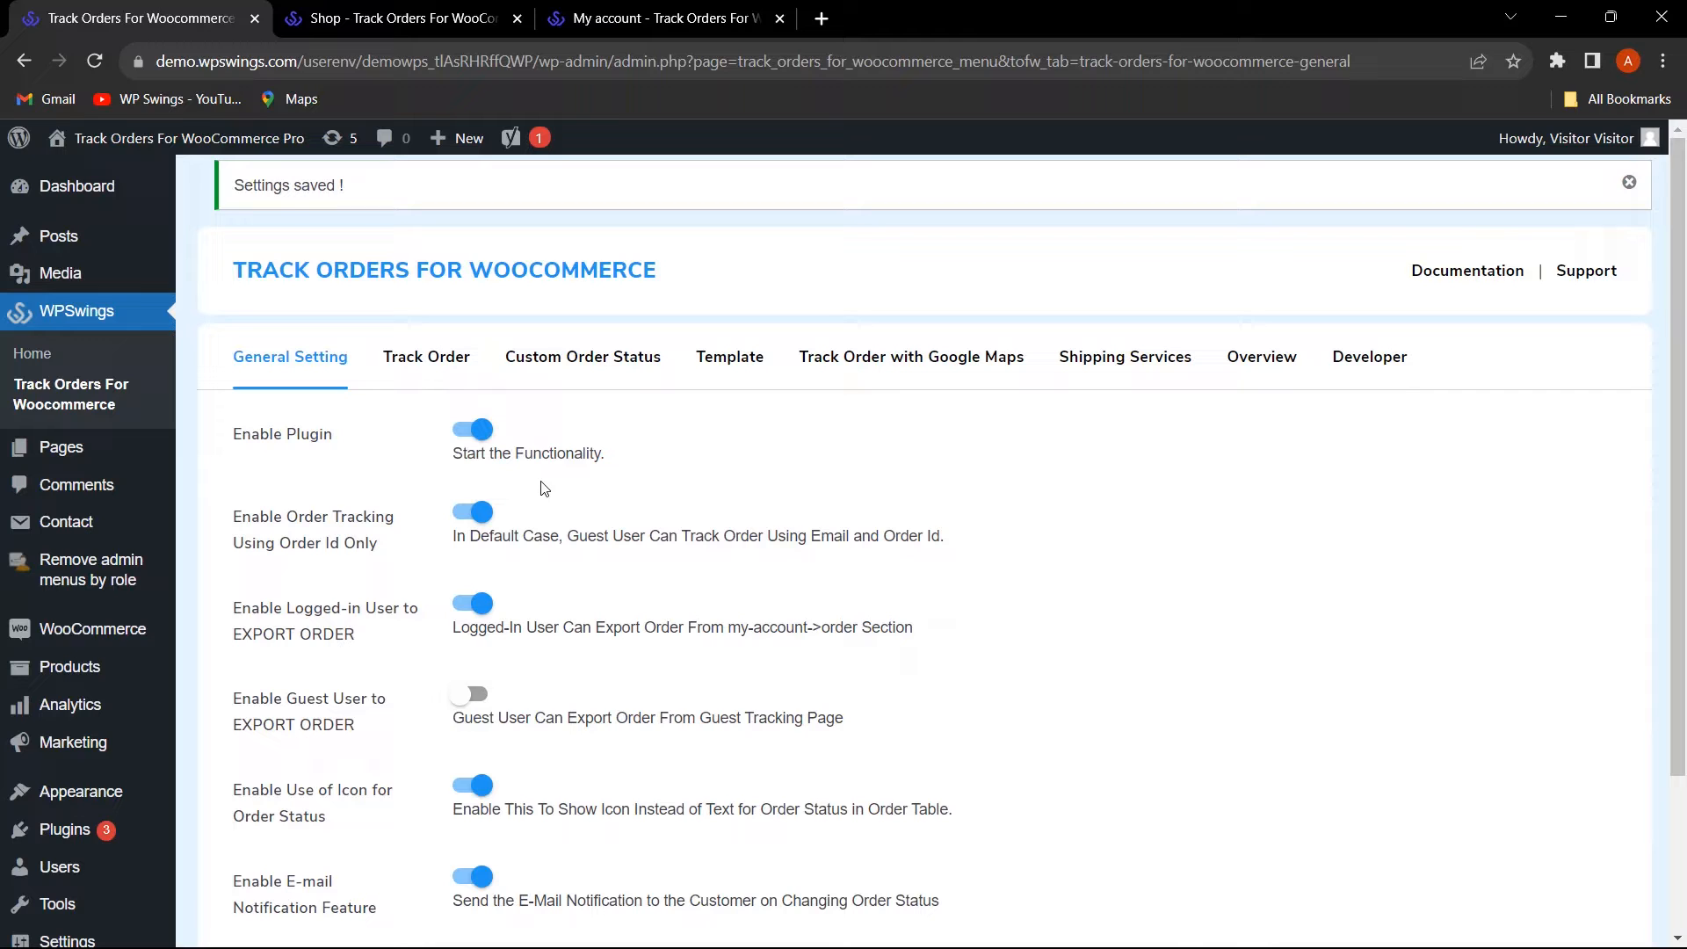
pyautogui.scroll(-1, 646, 563)
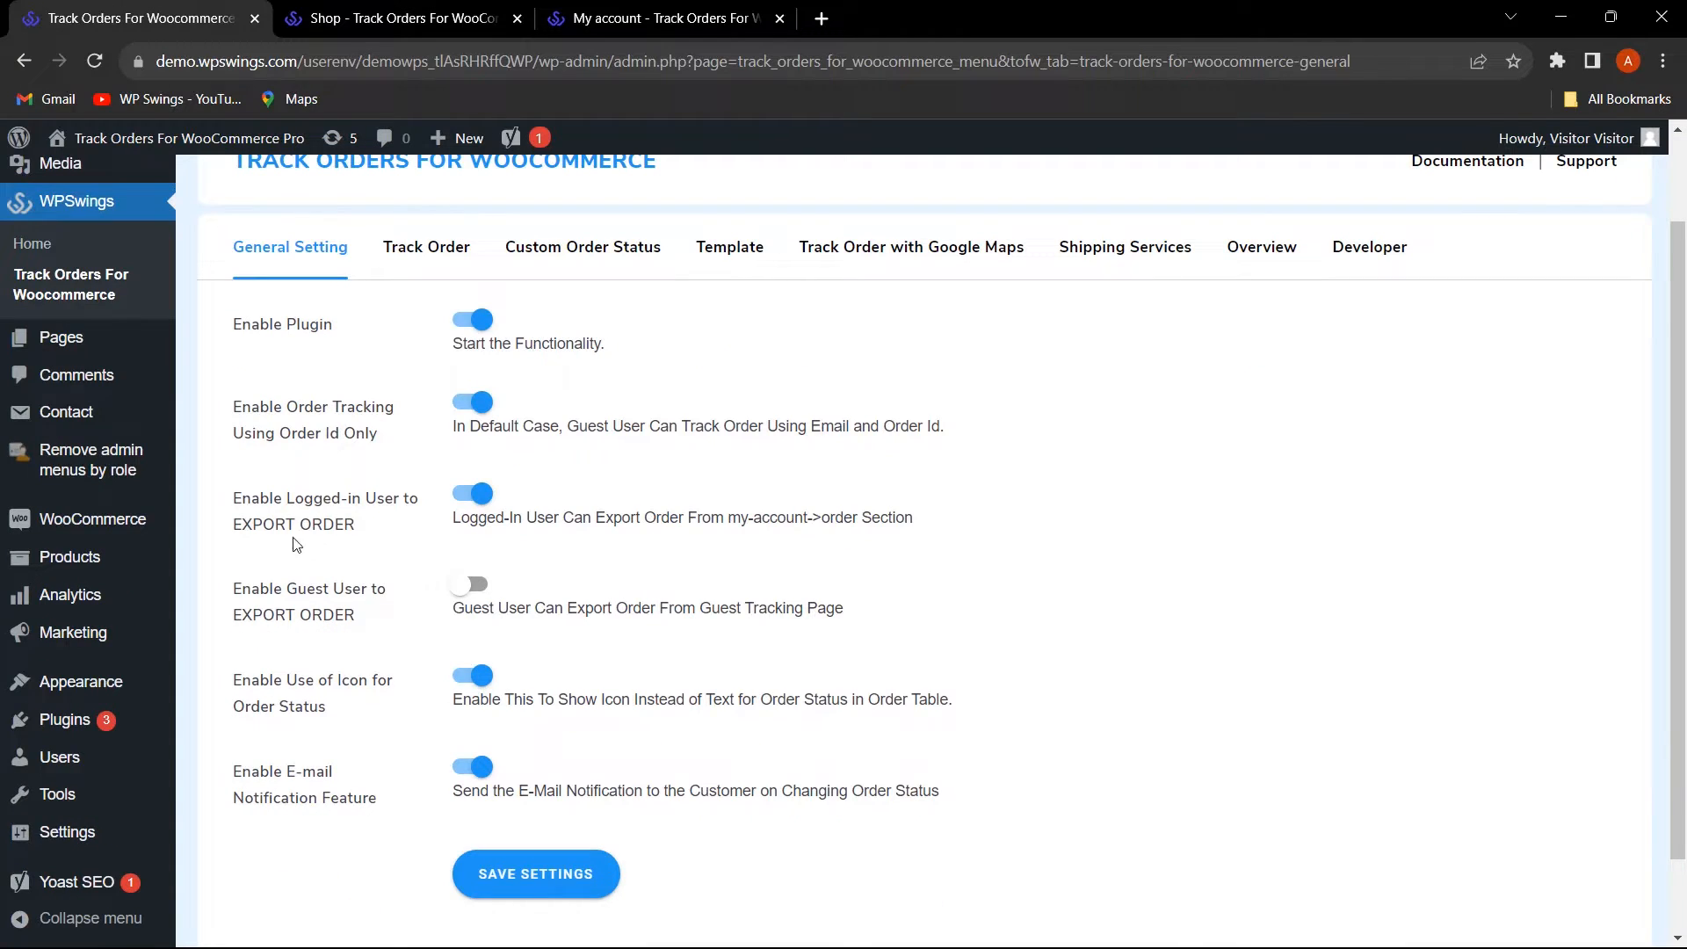
pyautogui.click(482, 495)
pyautogui.click(536, 874)
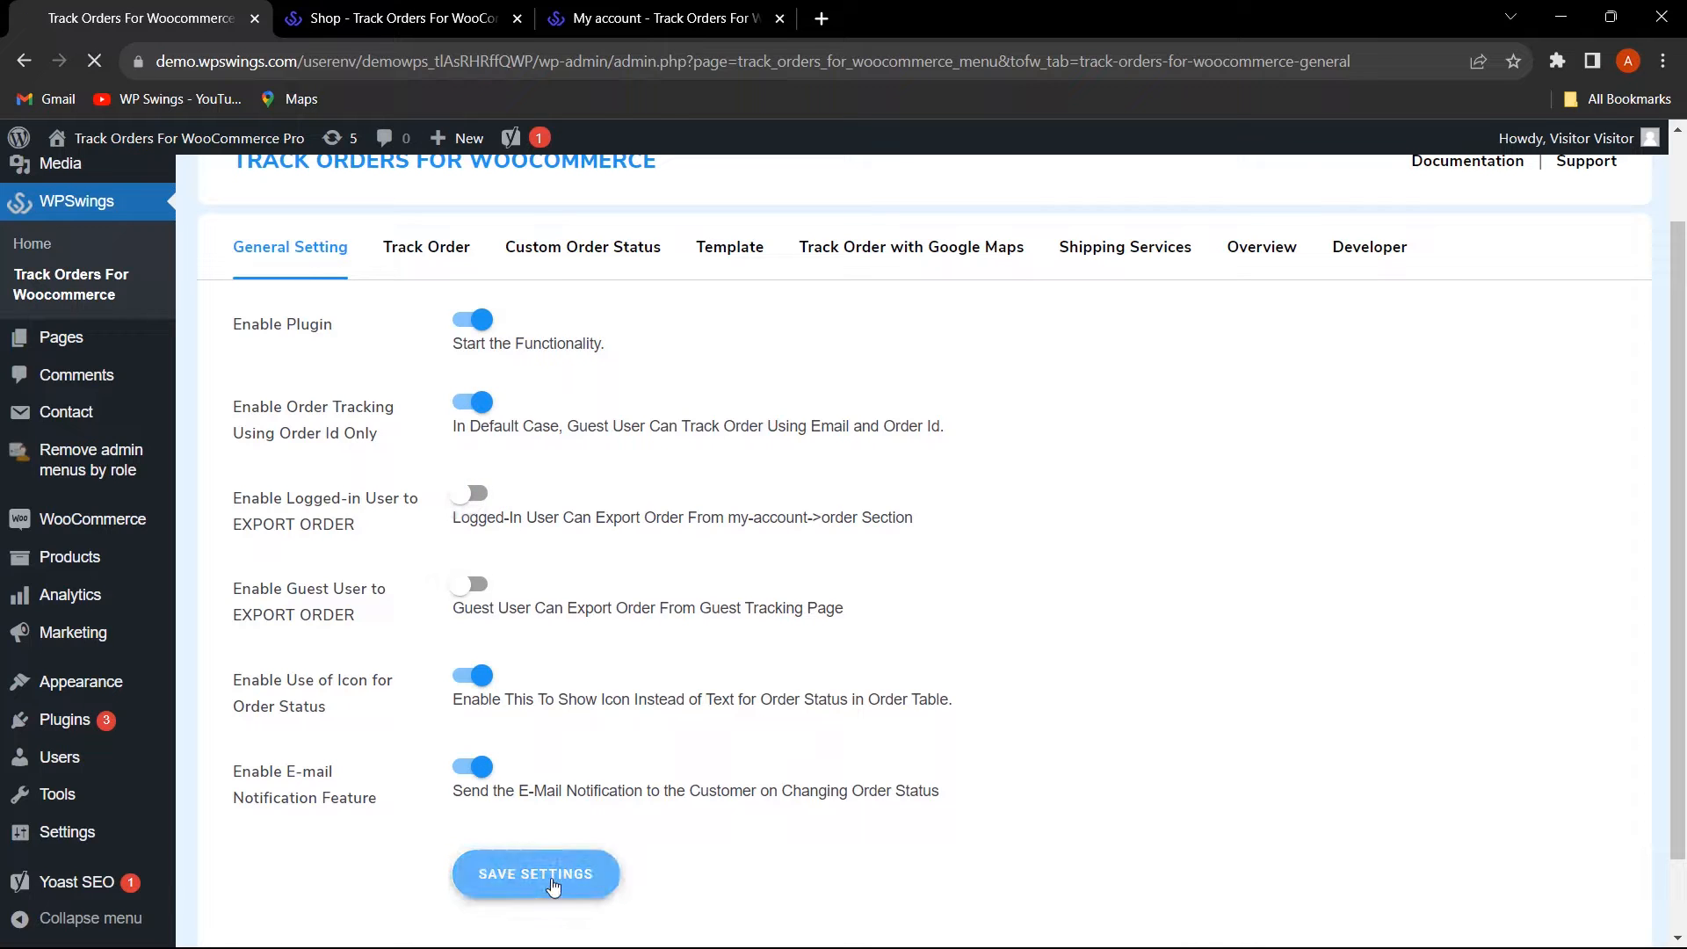
# - Reload the My account orders page to check the order export option, and return to the plugin settings
pyautogui.click(666, 18)
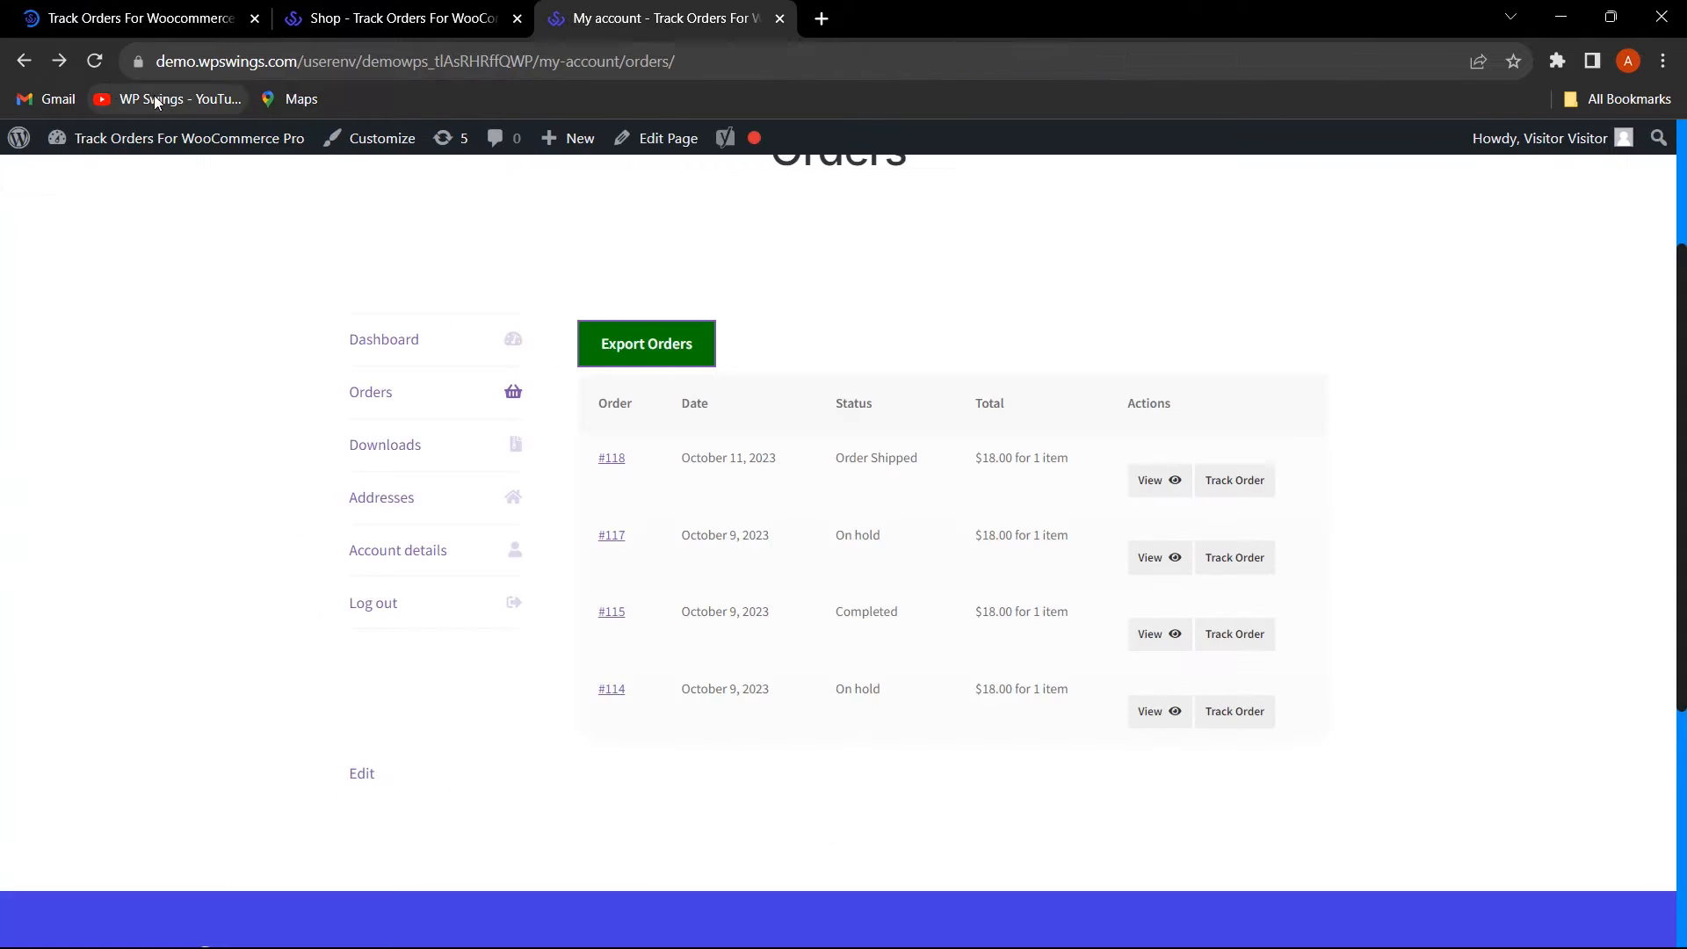
pyautogui.click(96, 62)
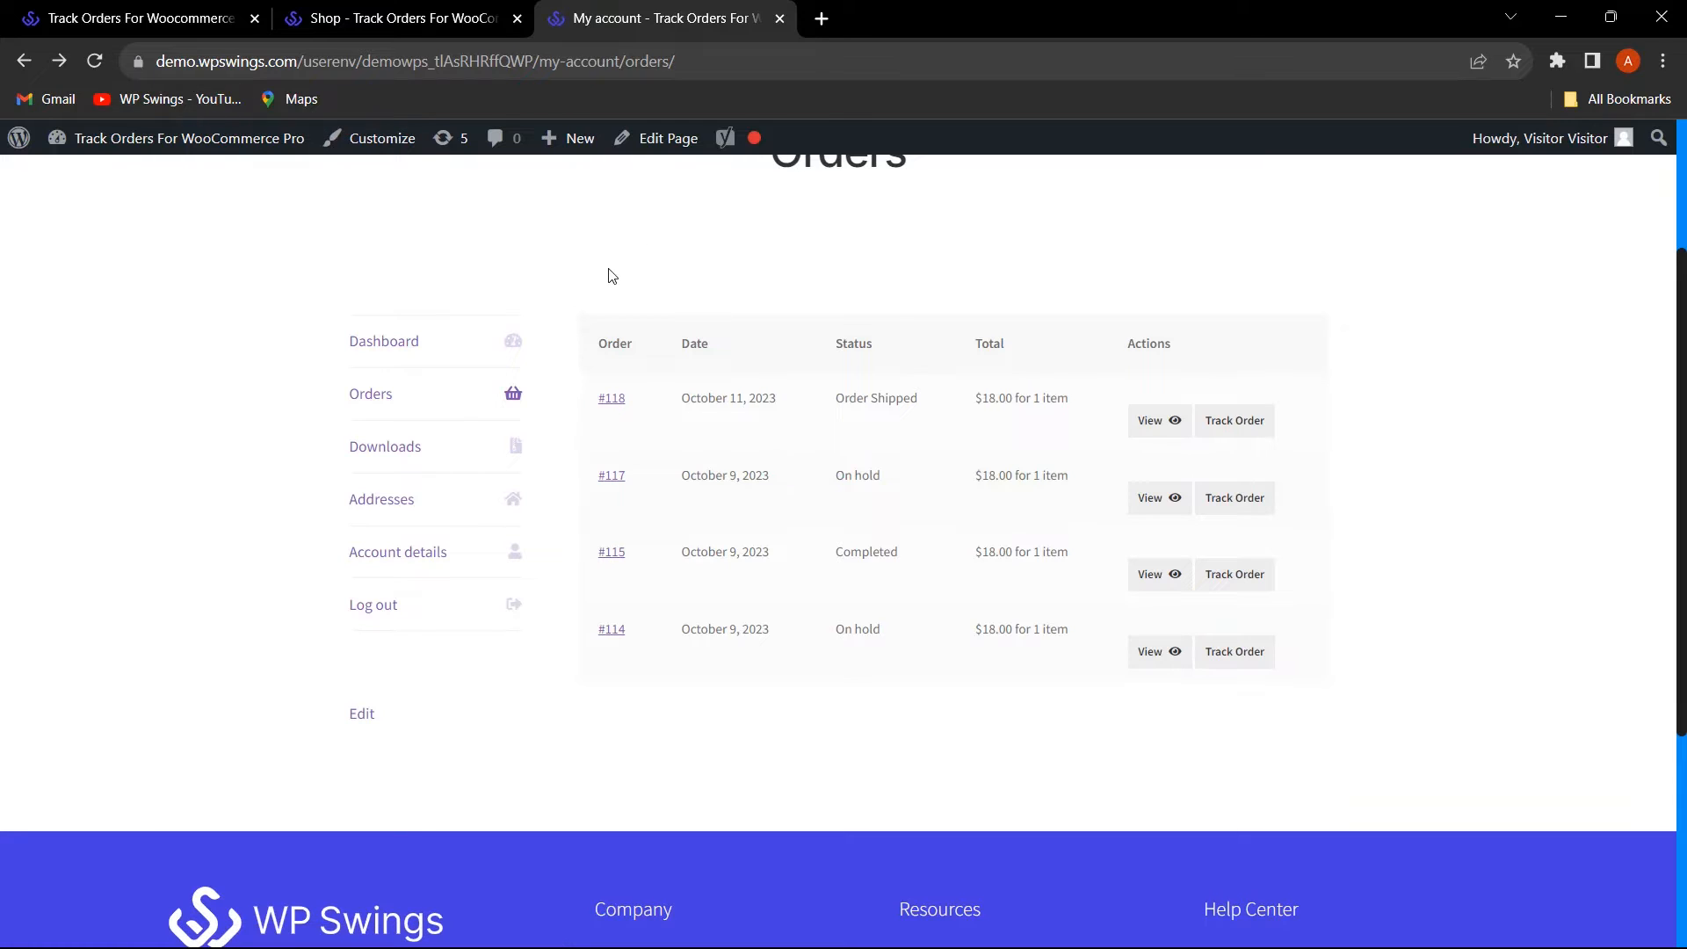
pyautogui.click(140, 18)
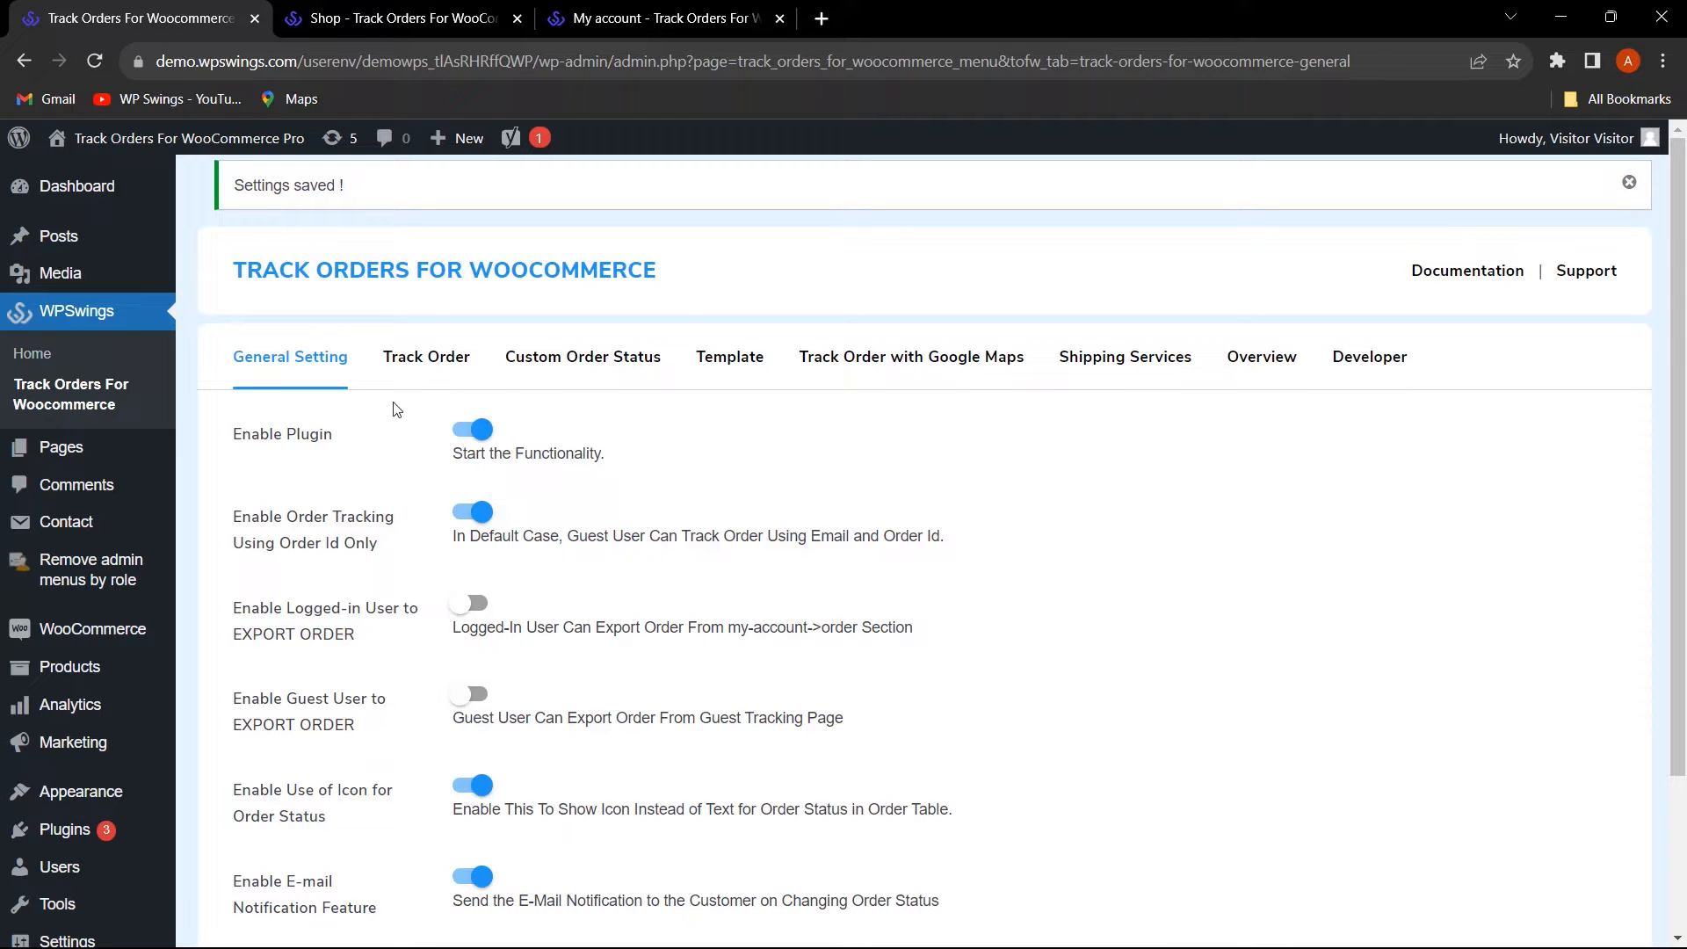
# - Enable the track orders feature and the use of custom order statuses in the Track Order settings
pyautogui.click(430, 360)
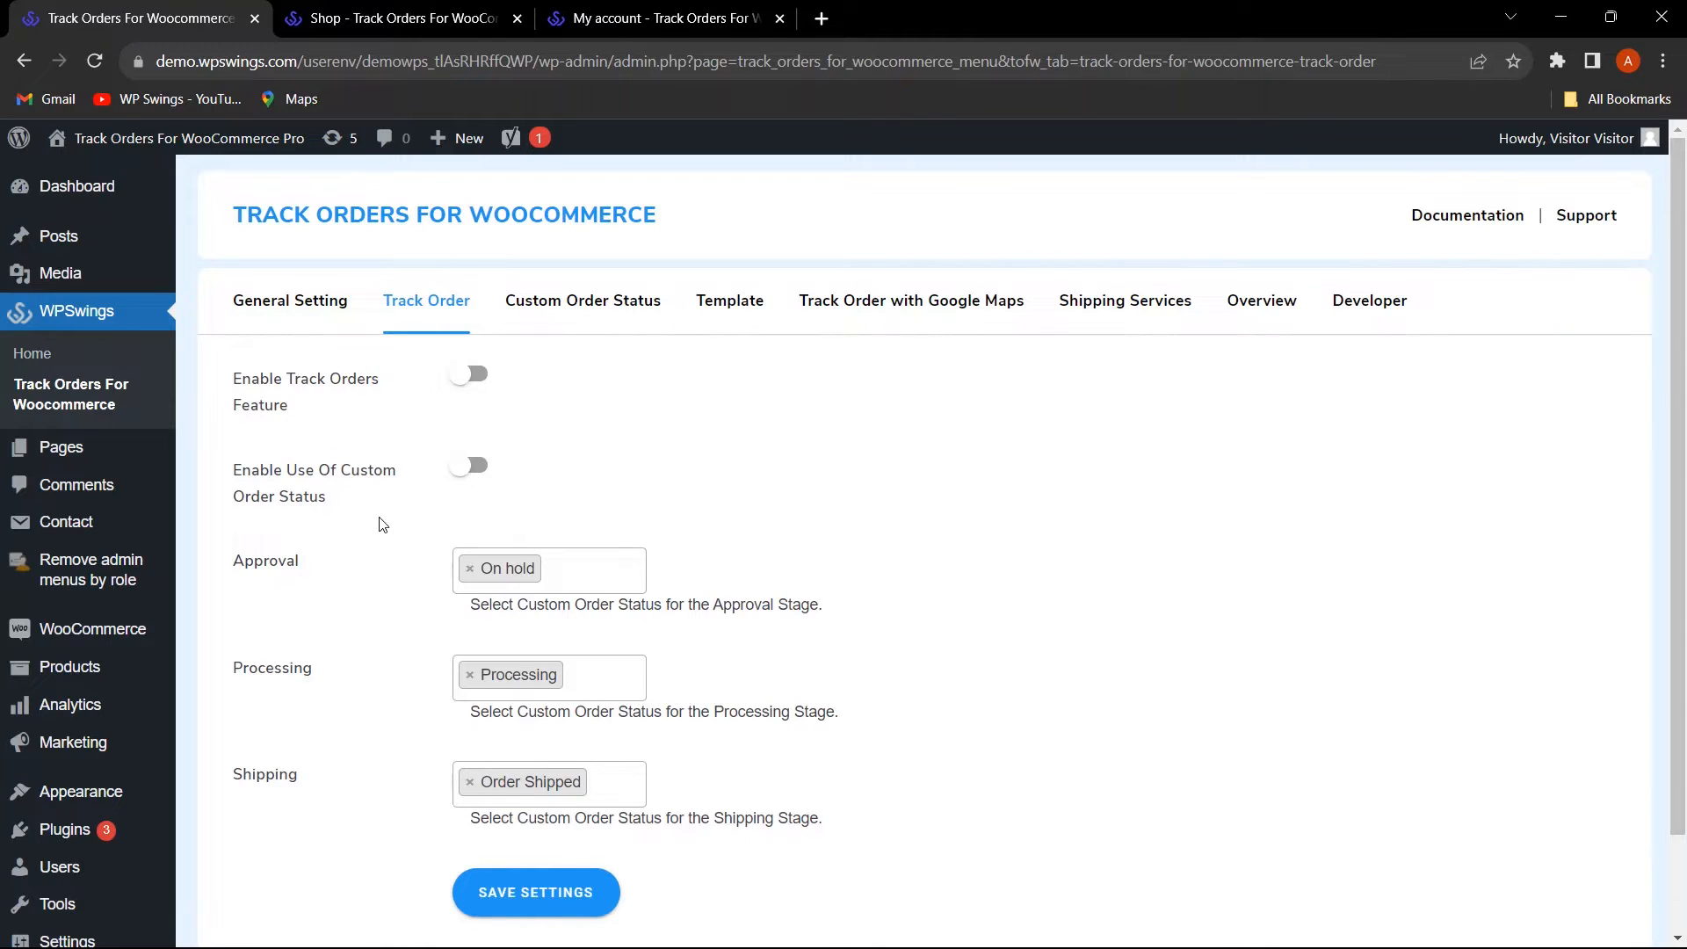
pyautogui.click(482, 380)
pyautogui.click(475, 469)
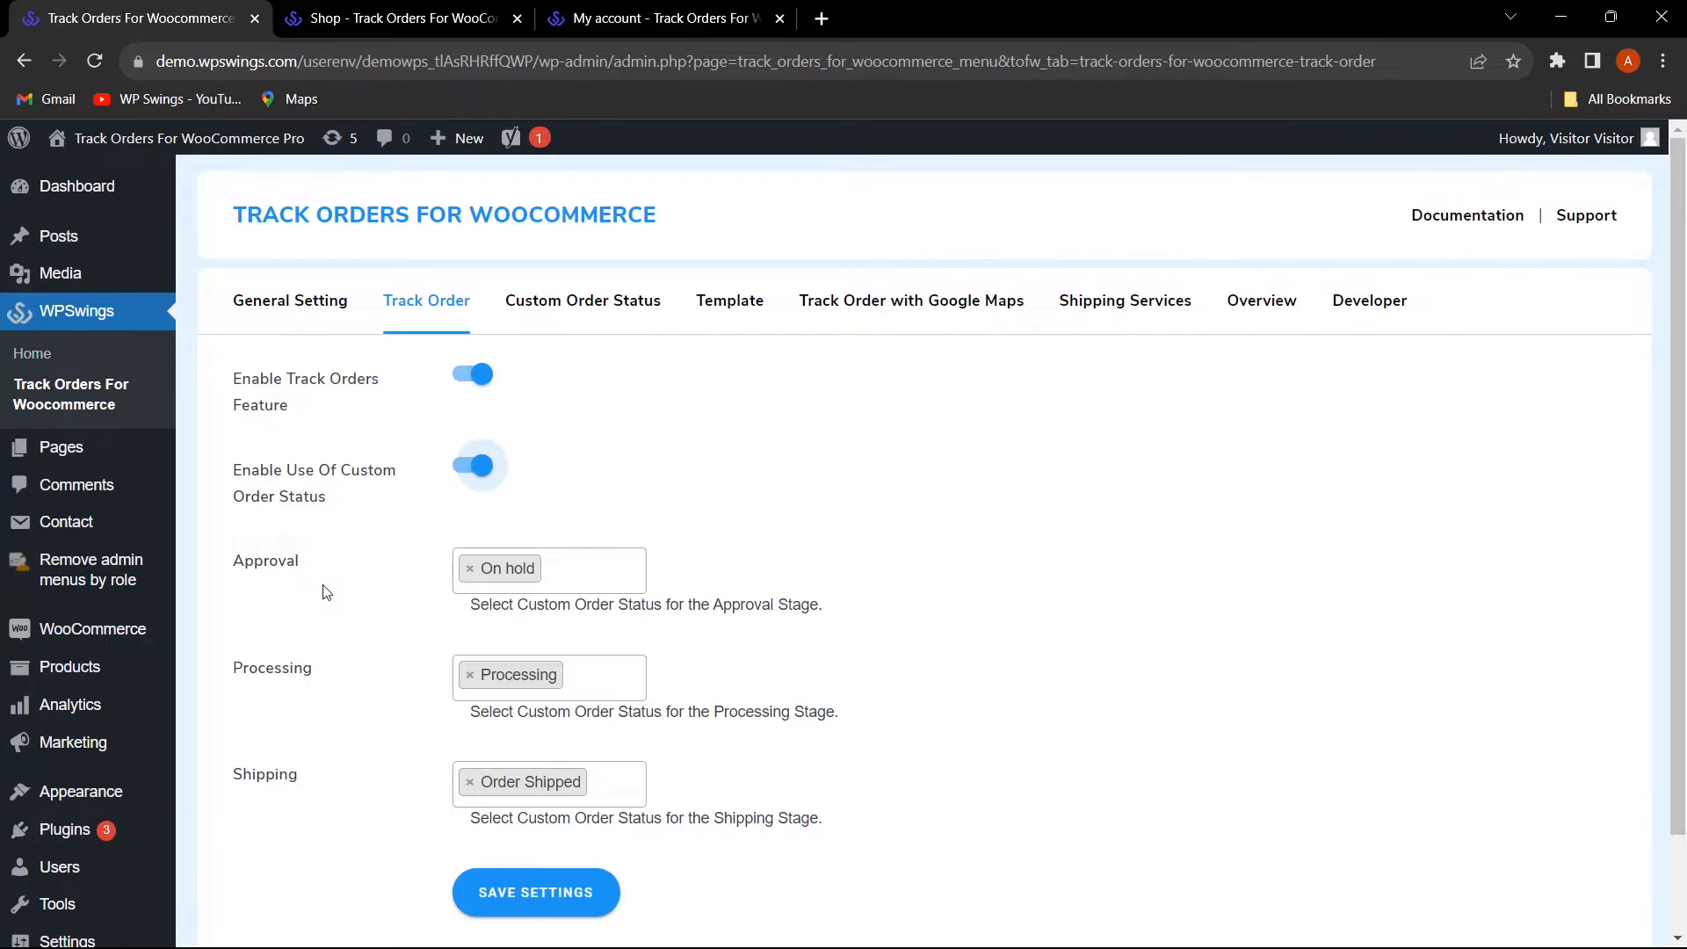
# - Review the order statuses available for the Approval stage in the Track Order settings without changing the selection
pyautogui.click(545, 587)
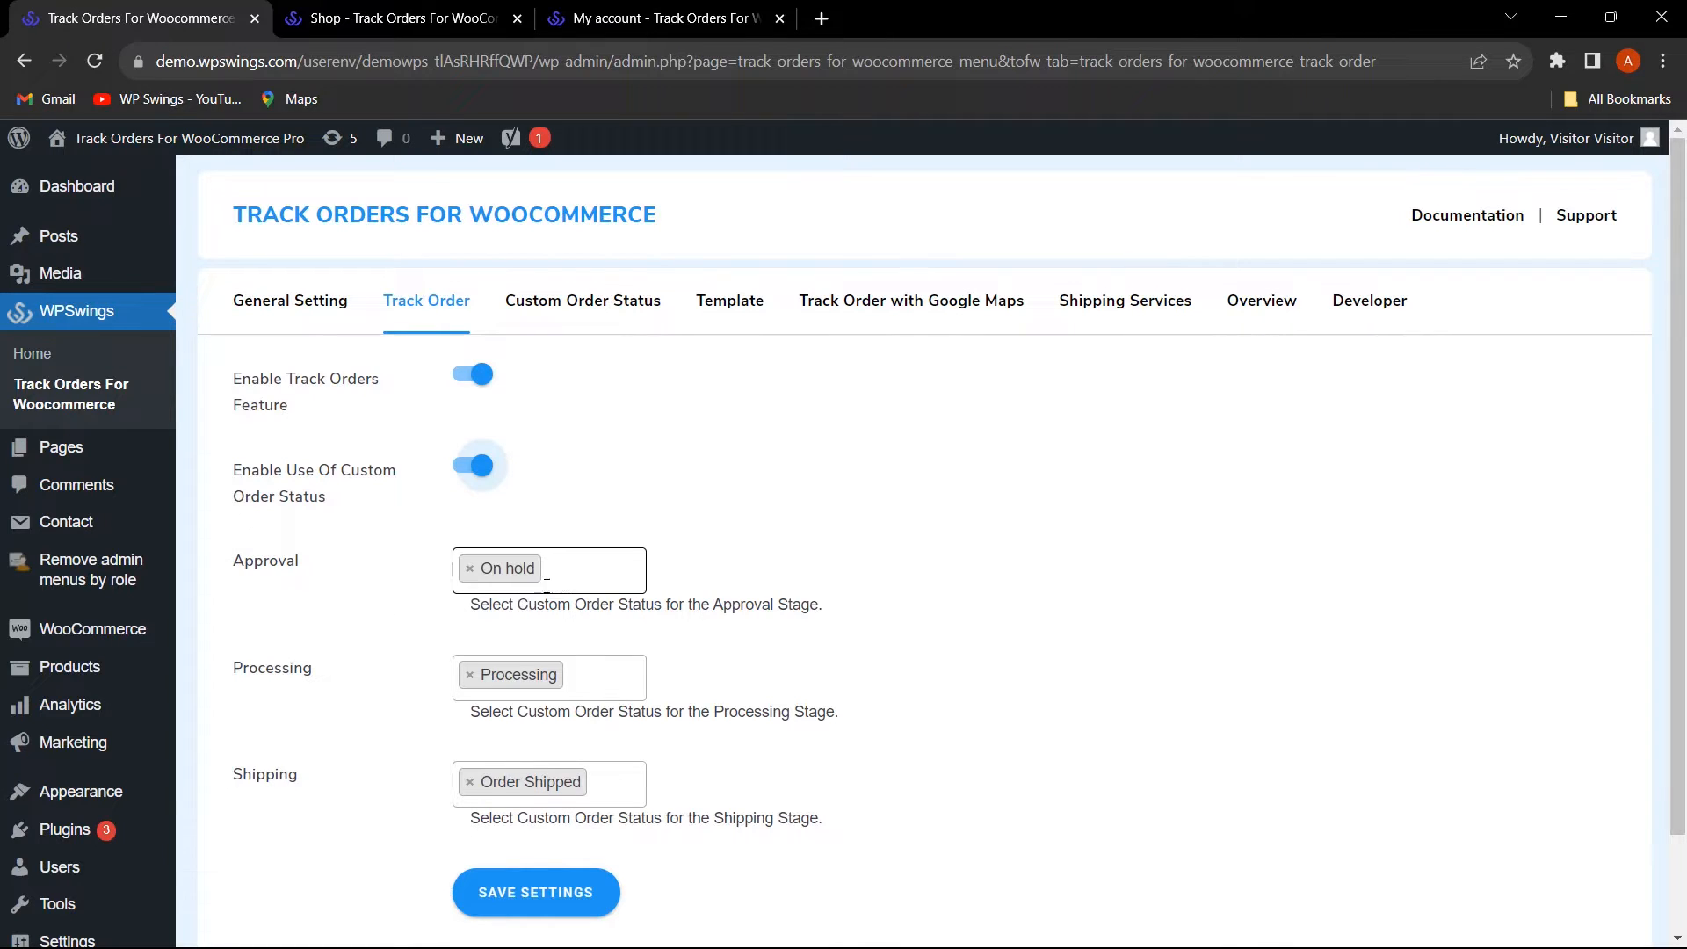
pyautogui.click(592, 574)
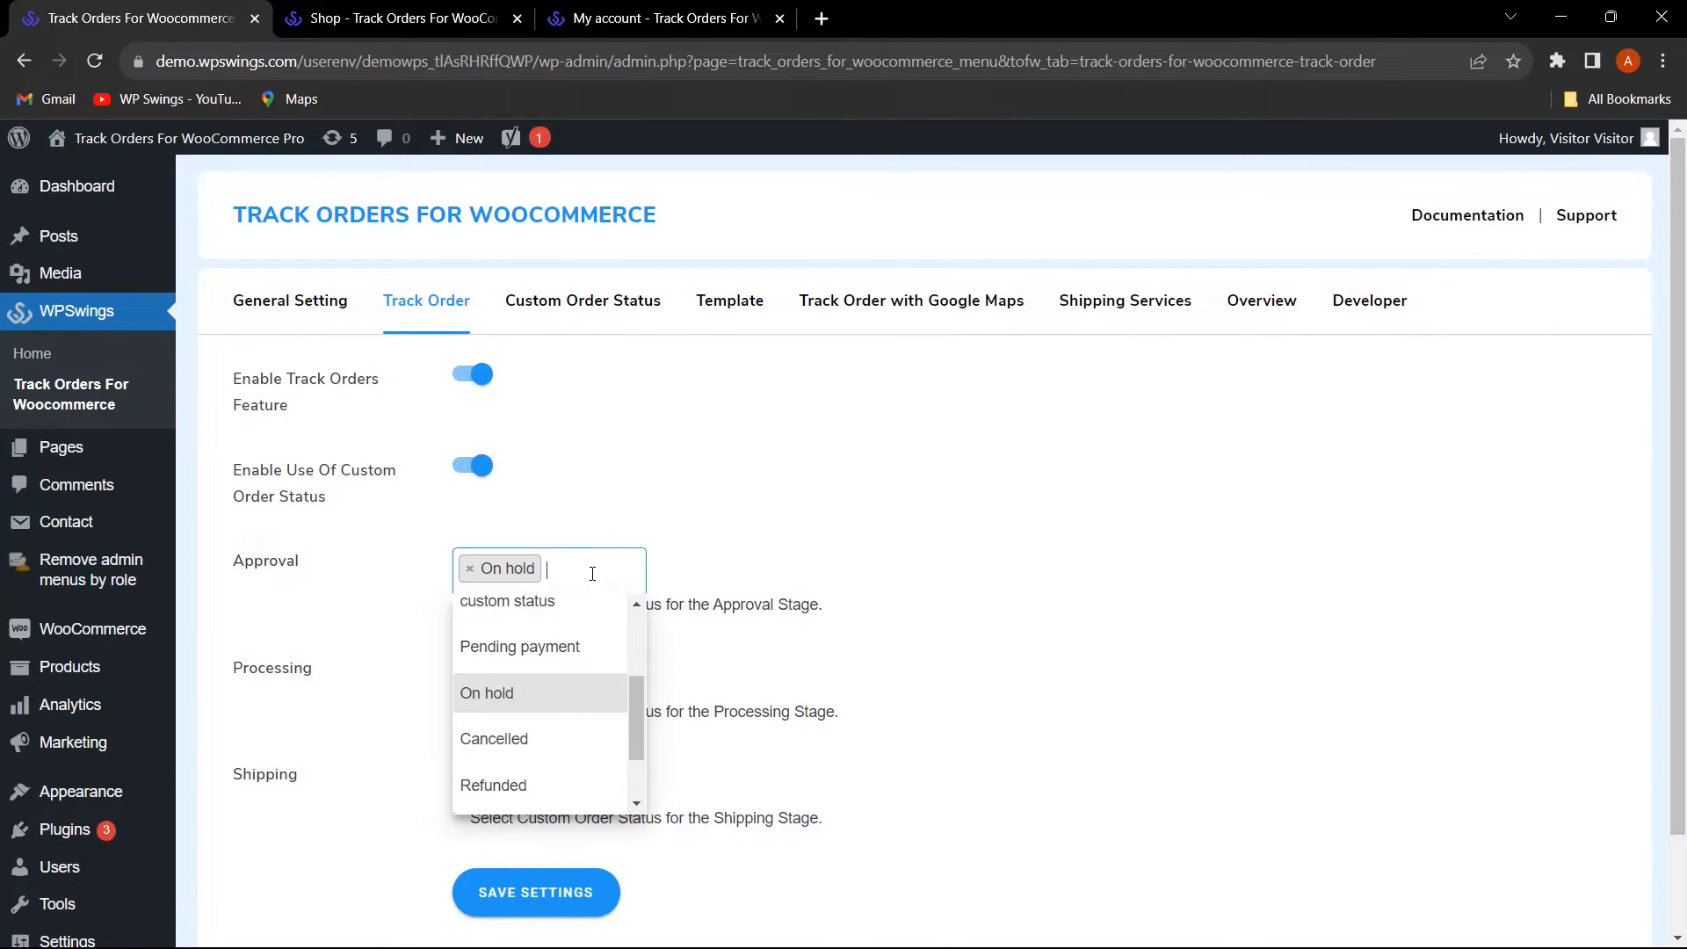
pyautogui.click(863, 583)
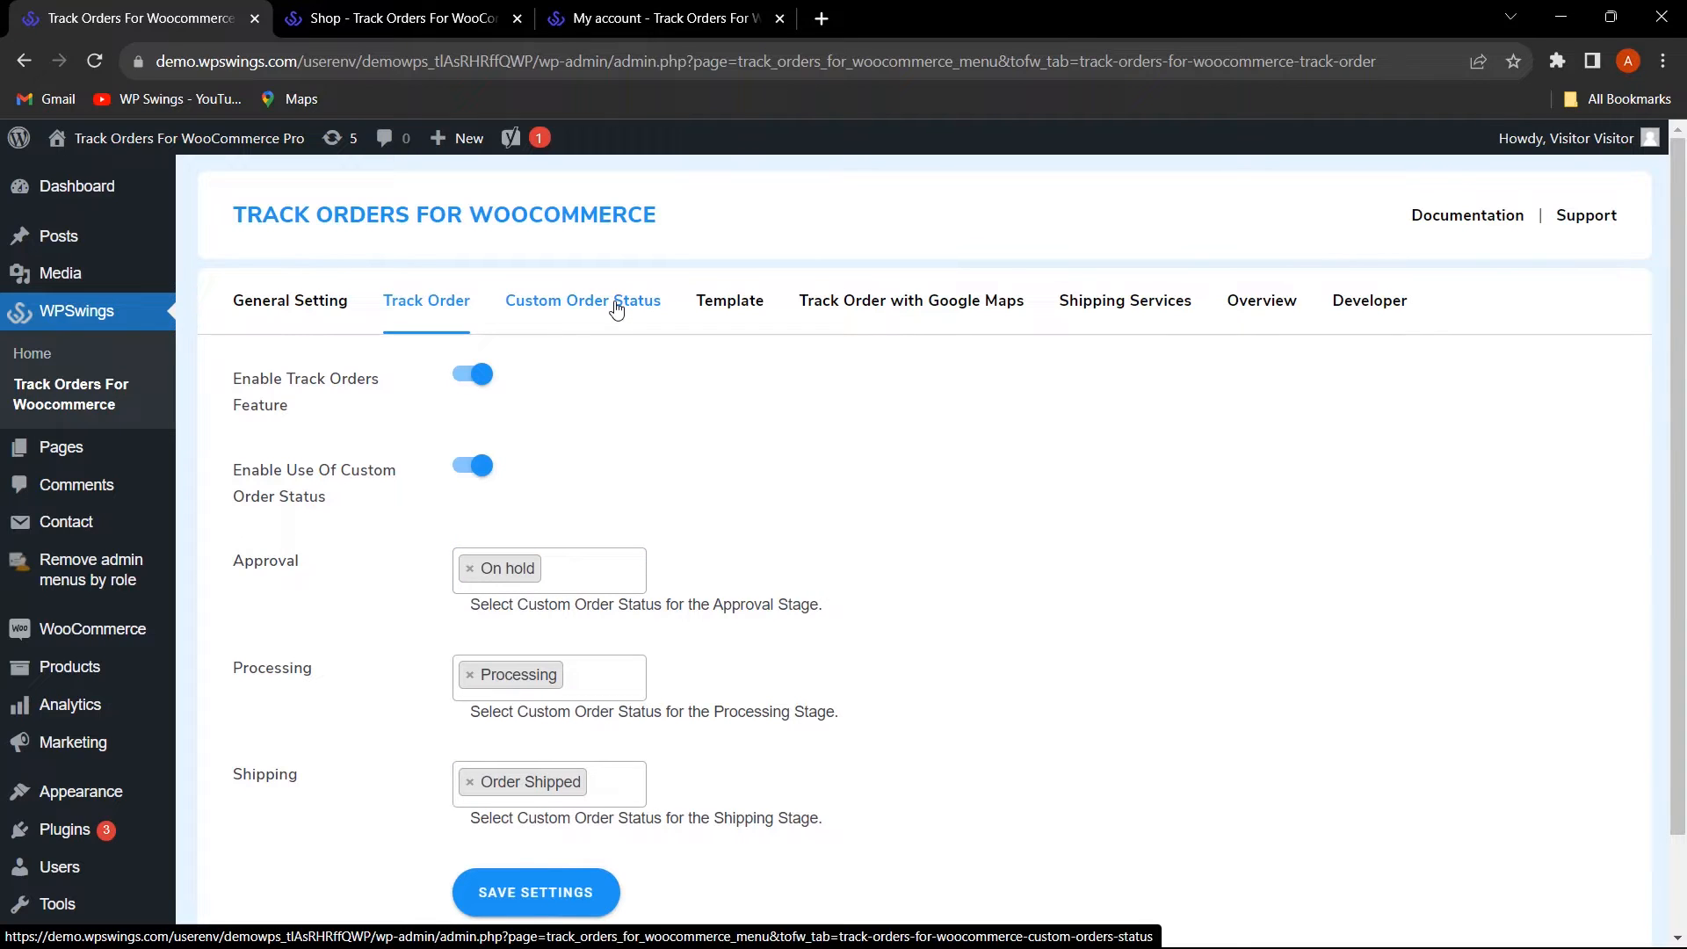
pyautogui.click(619, 575)
pyautogui.scroll(-1, 531, 703)
pyautogui.scroll(-1, 532, 703)
pyautogui.scroll(5, 557, 595)
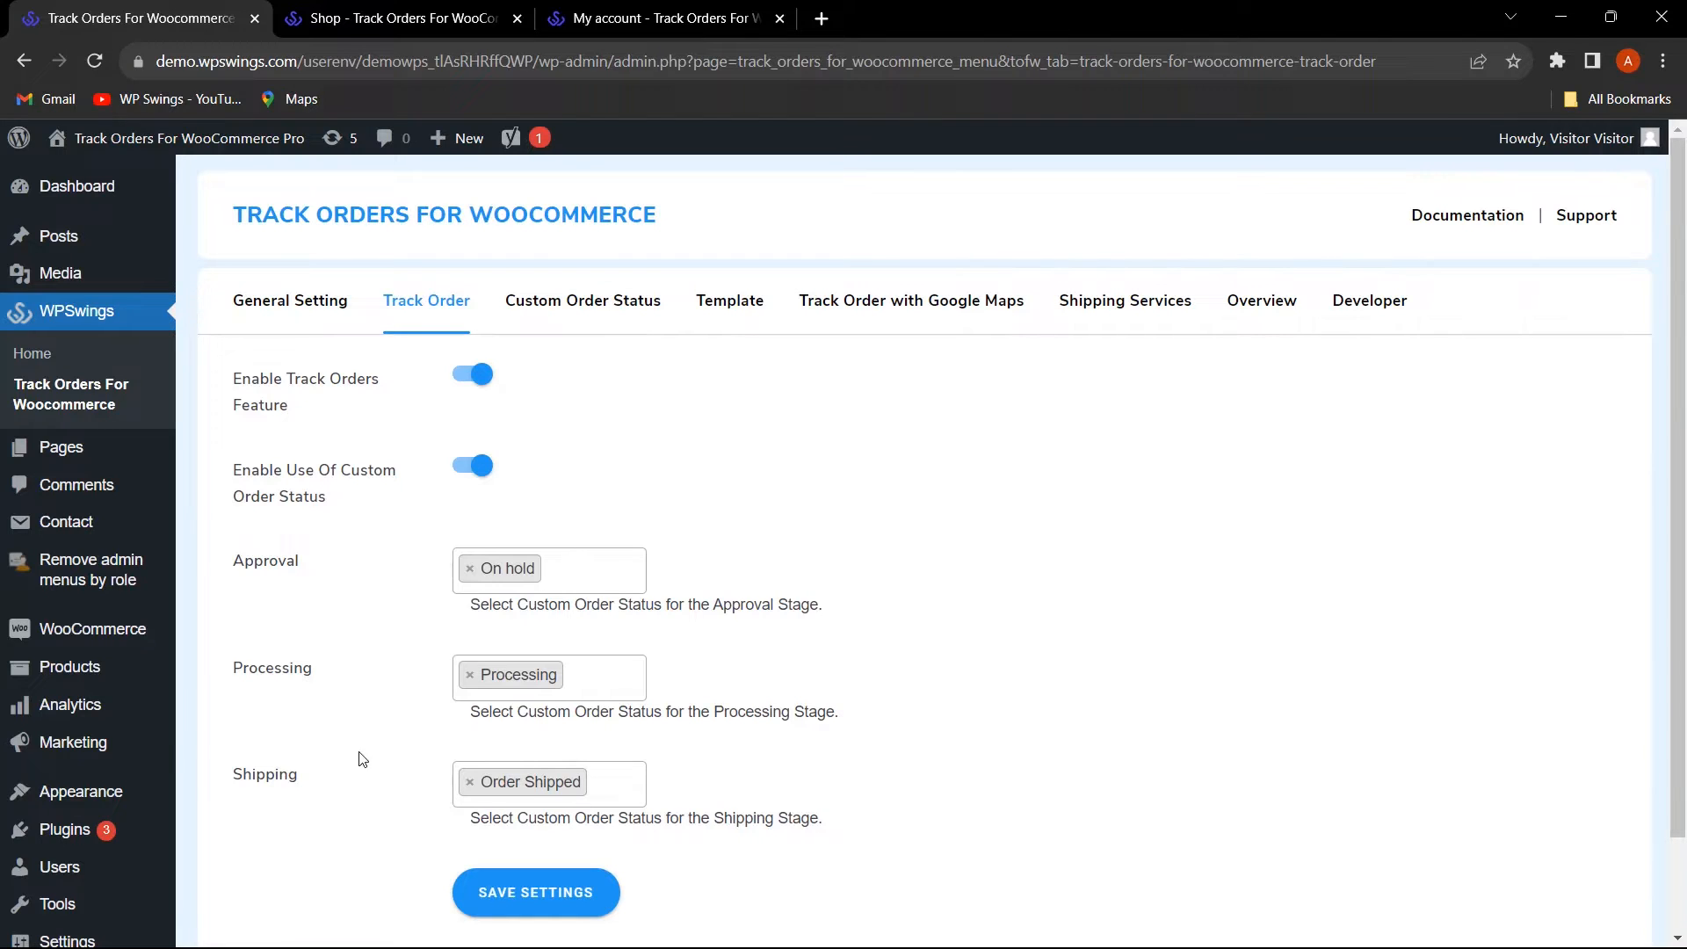
# - Review the list of existing orders and their statuses on the My account orders page
pyautogui.click(703, 19)
pyautogui.scroll(2, 931, 497)
pyautogui.scroll(-2, 716, 445)
pyautogui.scroll(2, 716, 445)
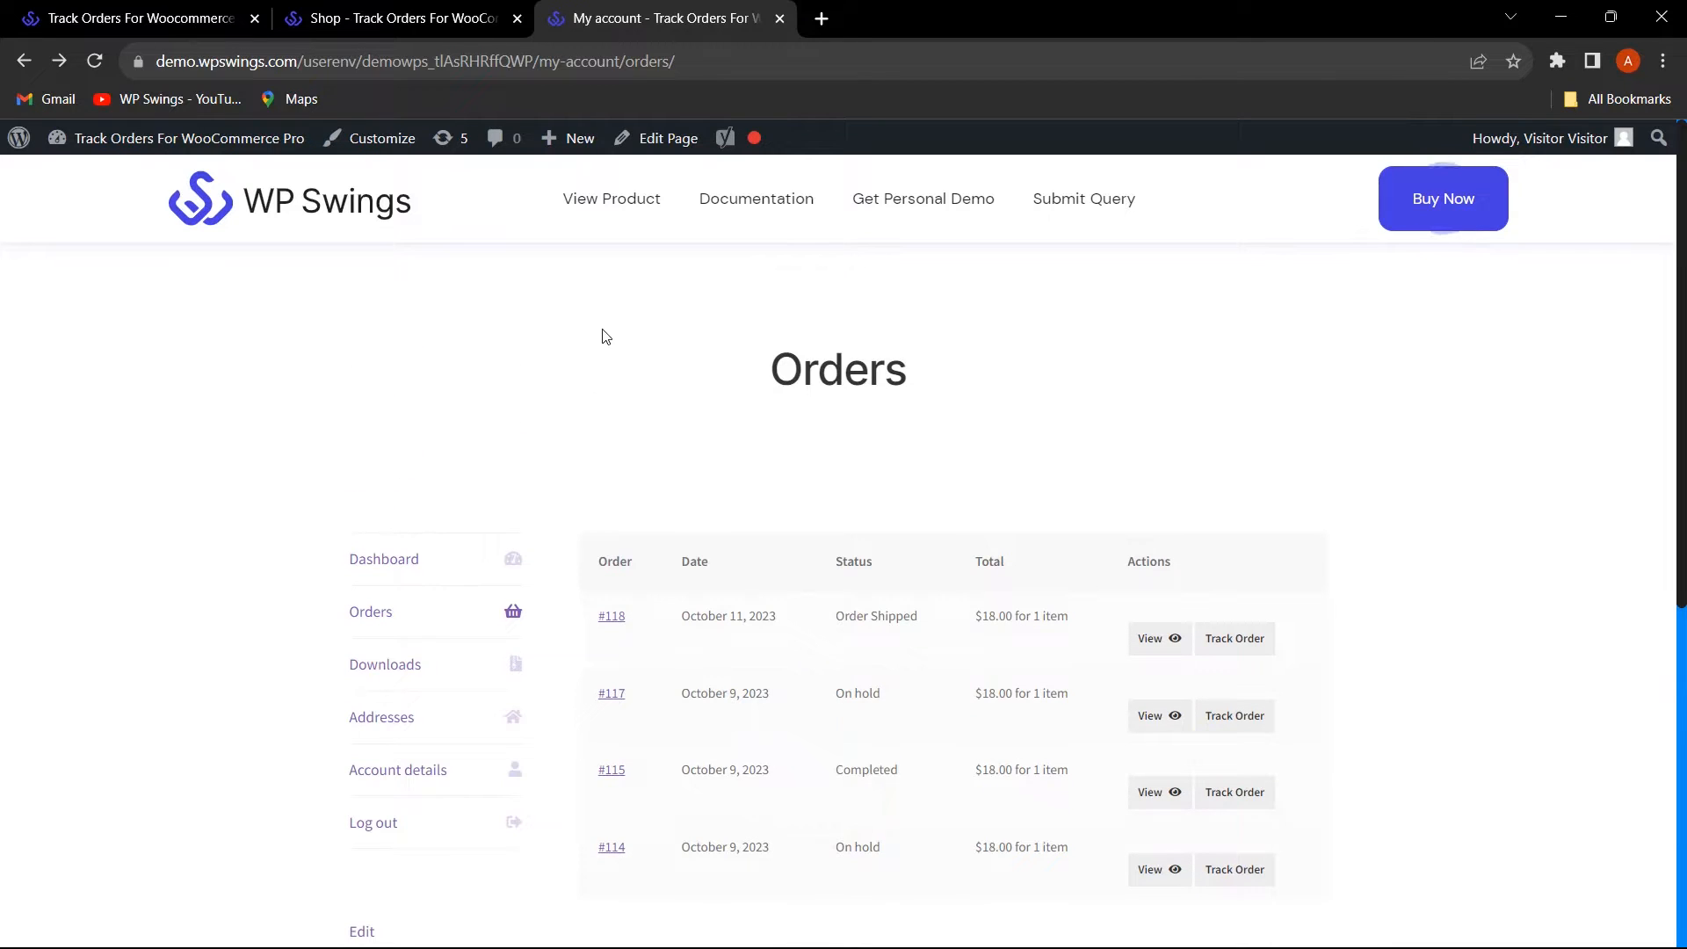
# - Add the Beanie to the cart from the shop and place the order through checkout with the prefilled billing details
pyautogui.click(405, 18)
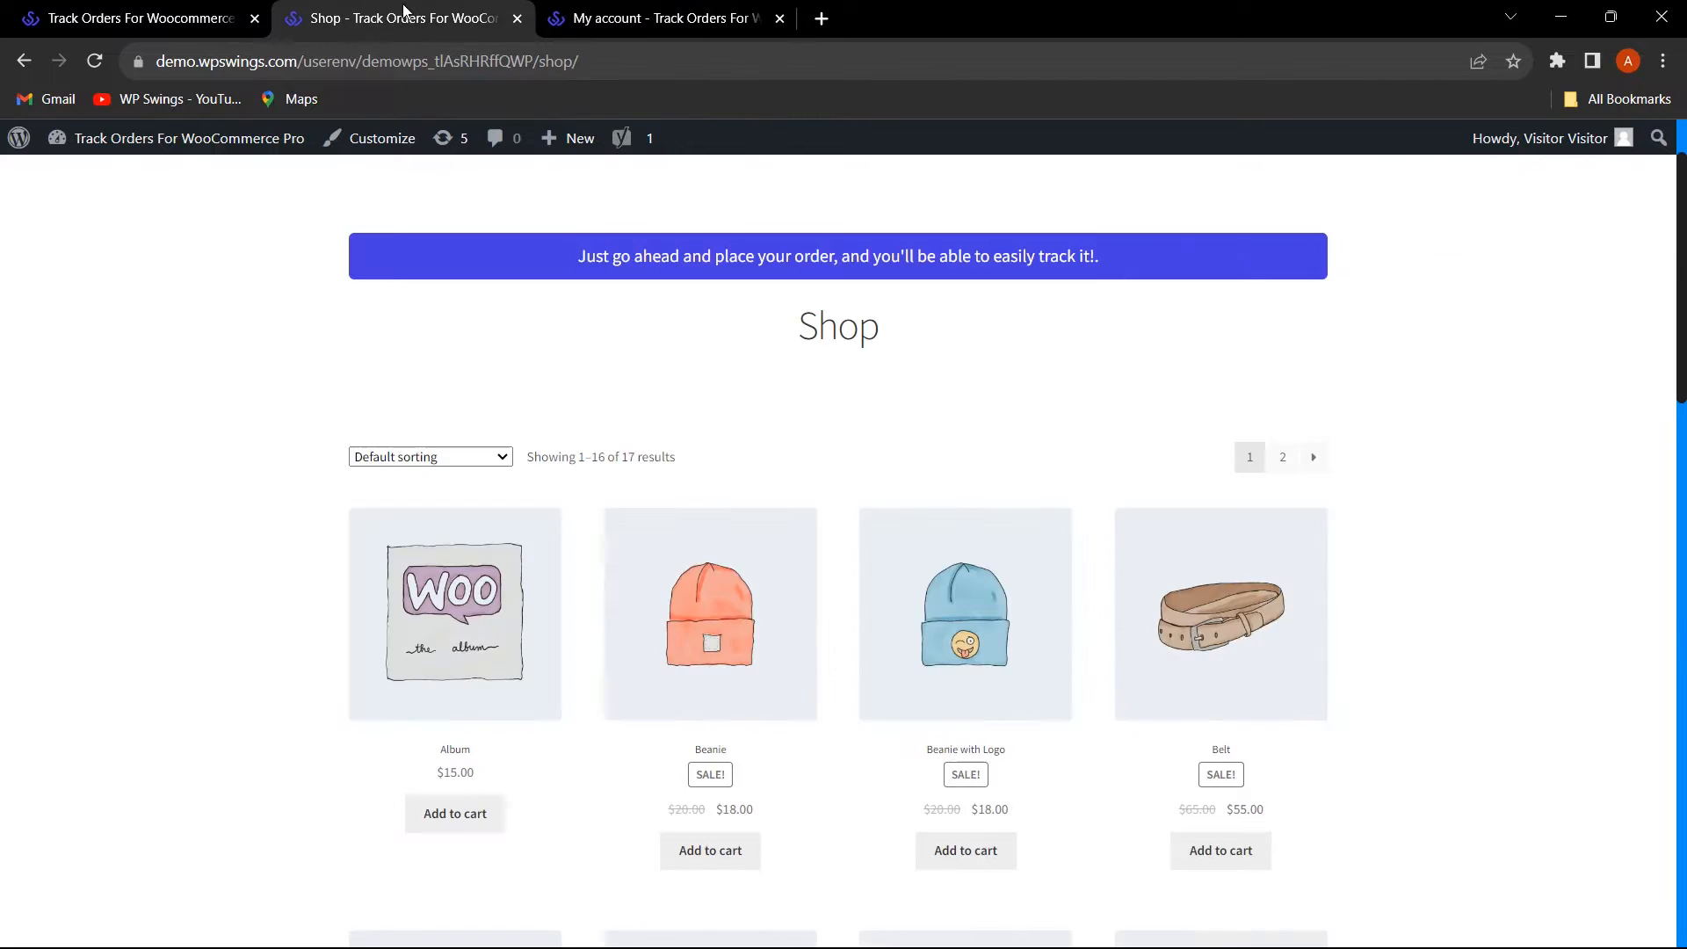
pyautogui.scroll(-4, 690, 549)
pyautogui.click(715, 529)
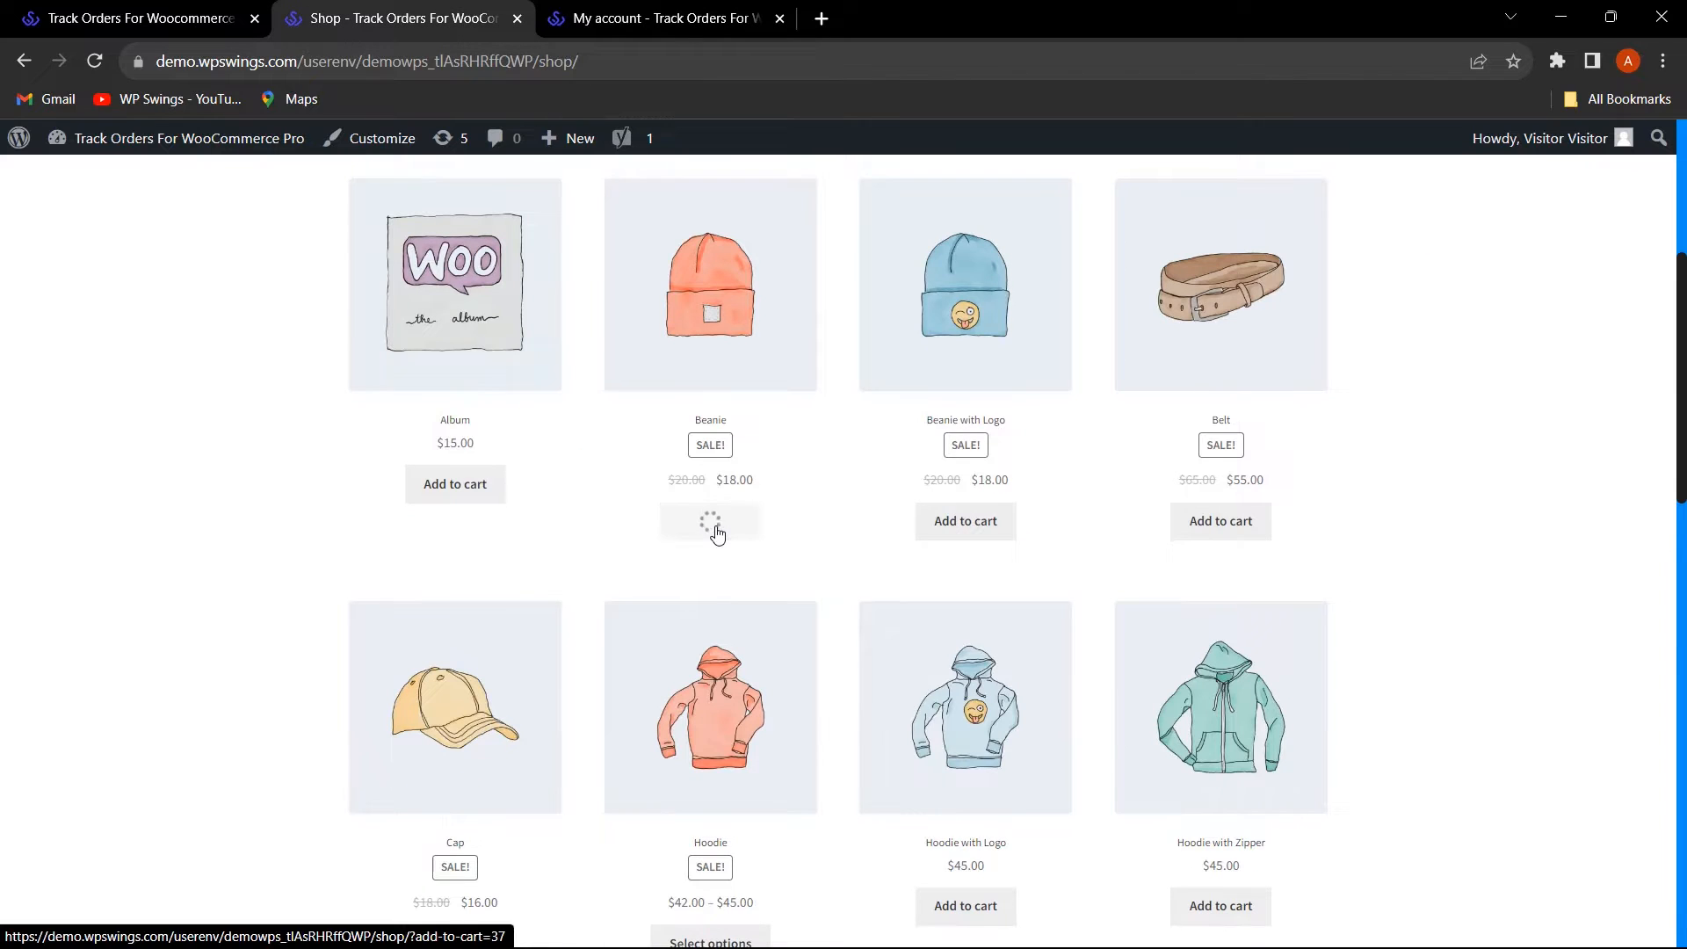
pyautogui.scroll(-1, 1217, 843)
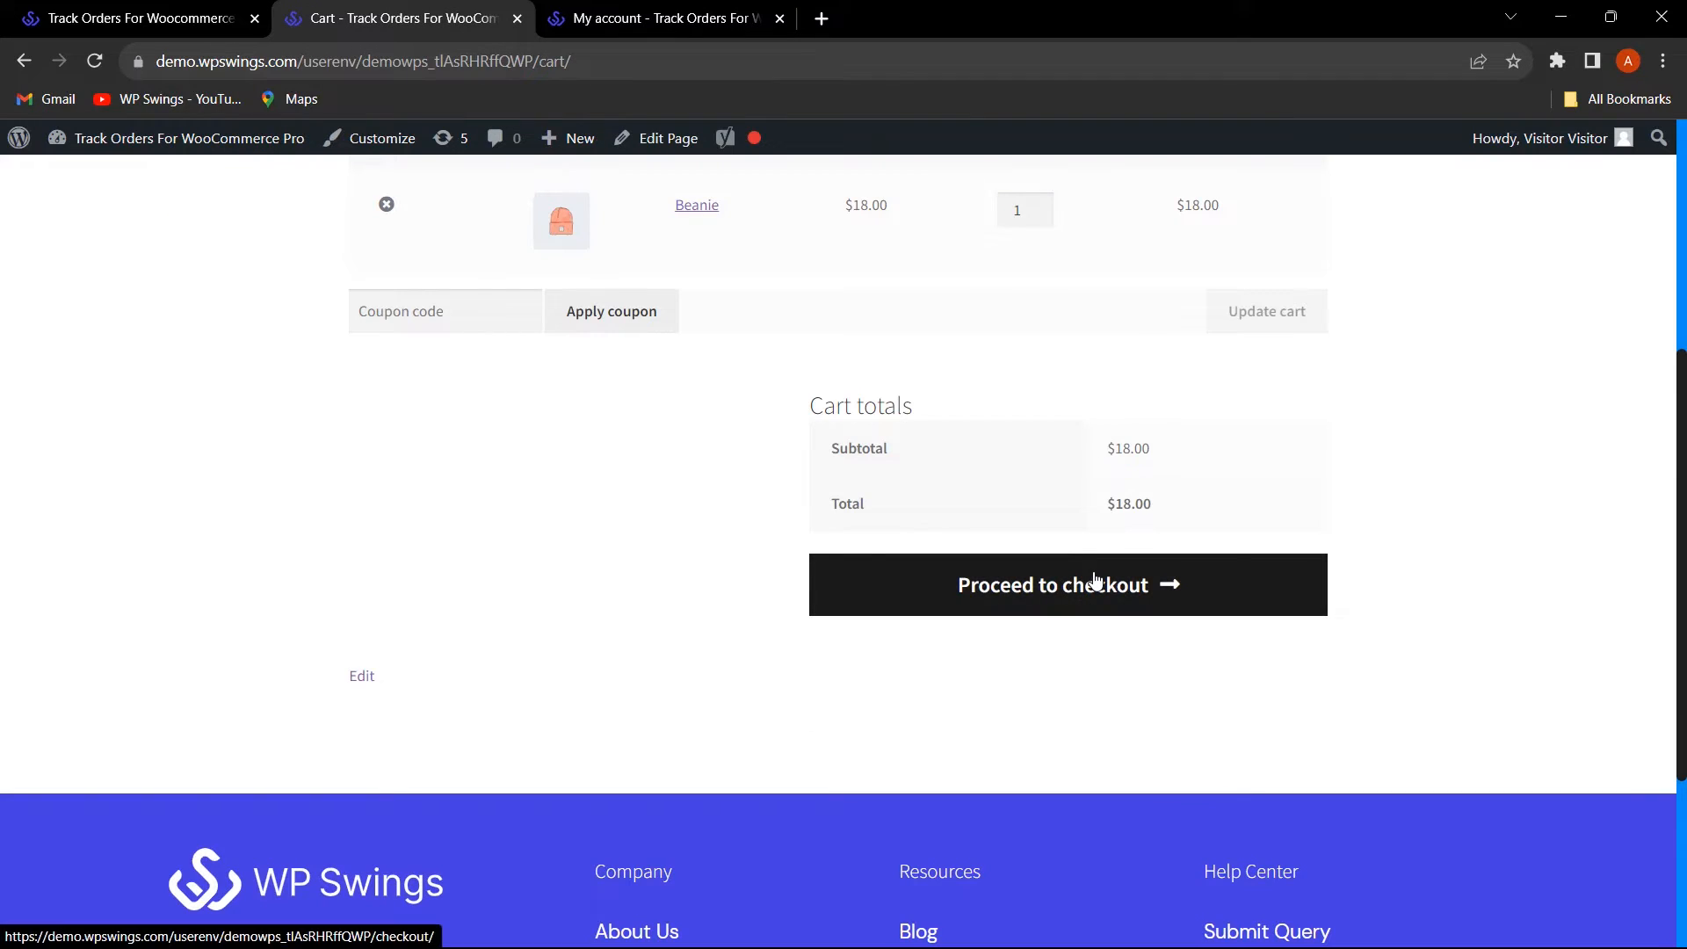
pyautogui.click(1103, 589)
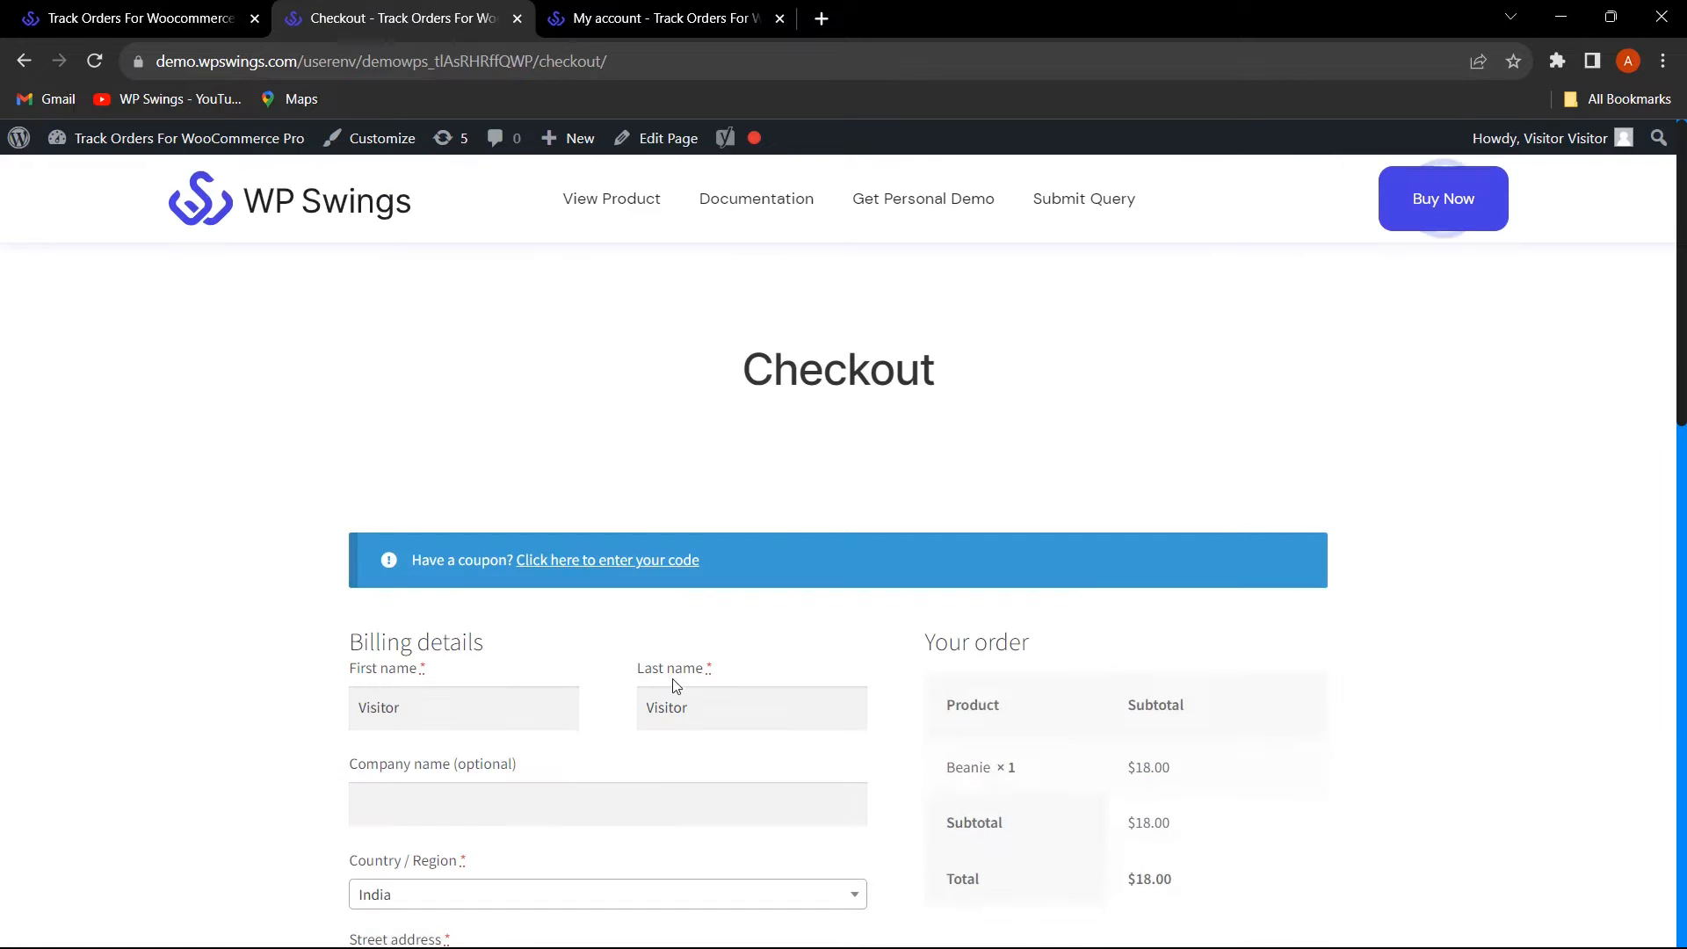
pyautogui.scroll(10, 675, 475)
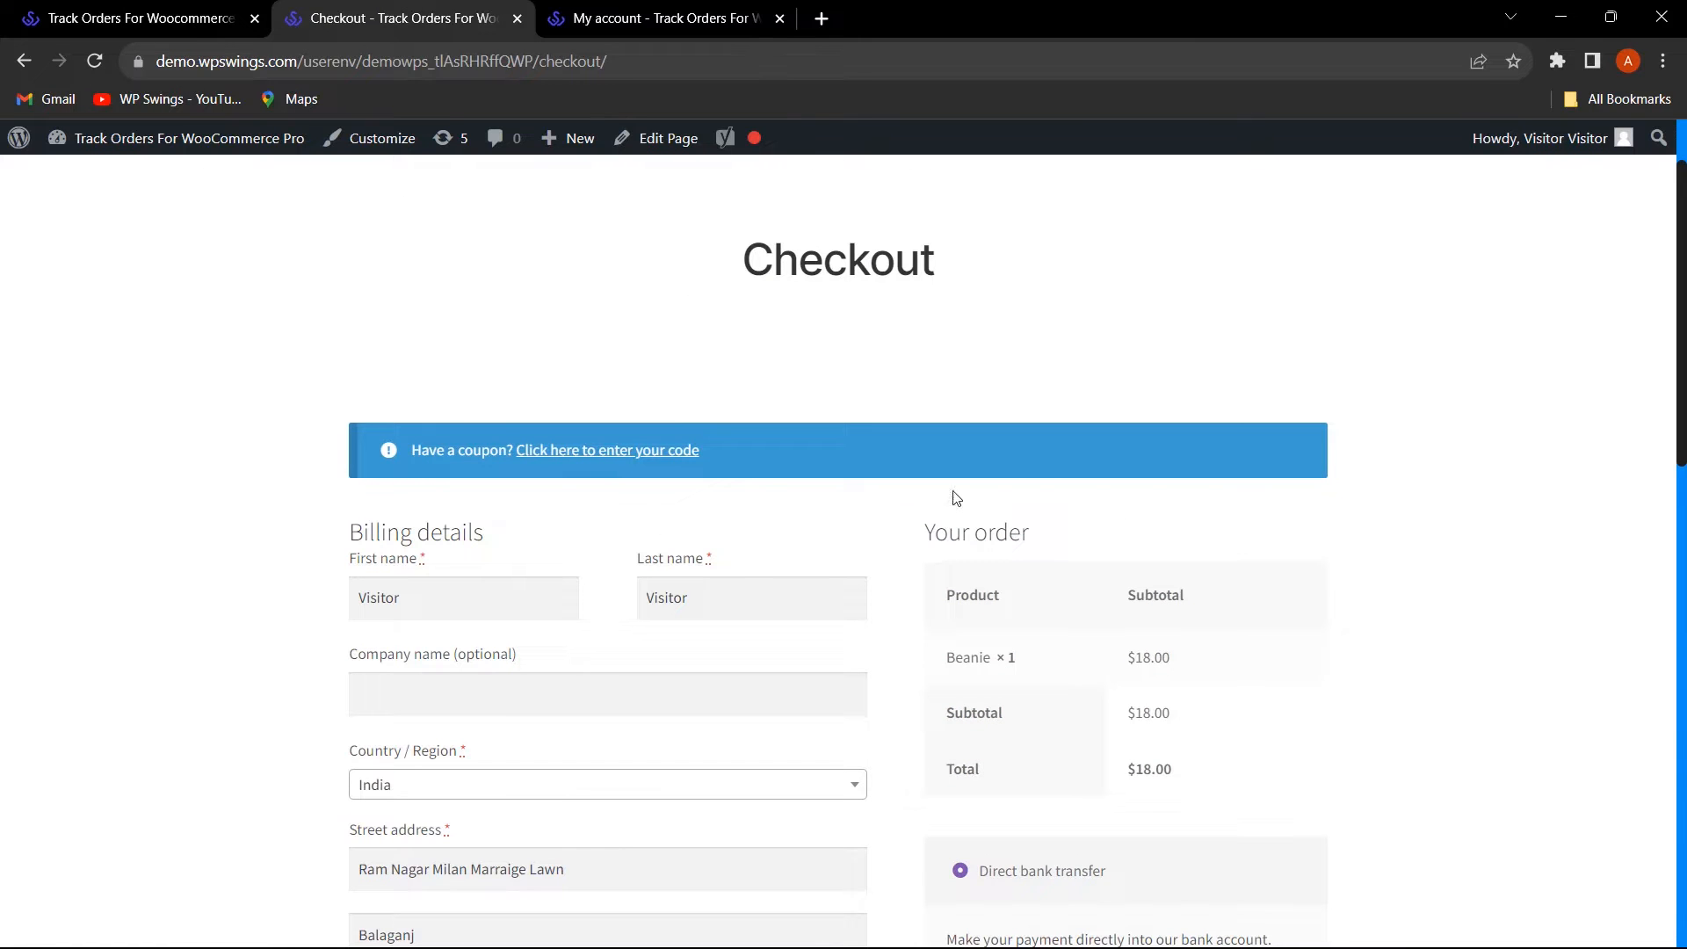
pyautogui.scroll(-9, 1287, 501)
pyautogui.click(1161, 615)
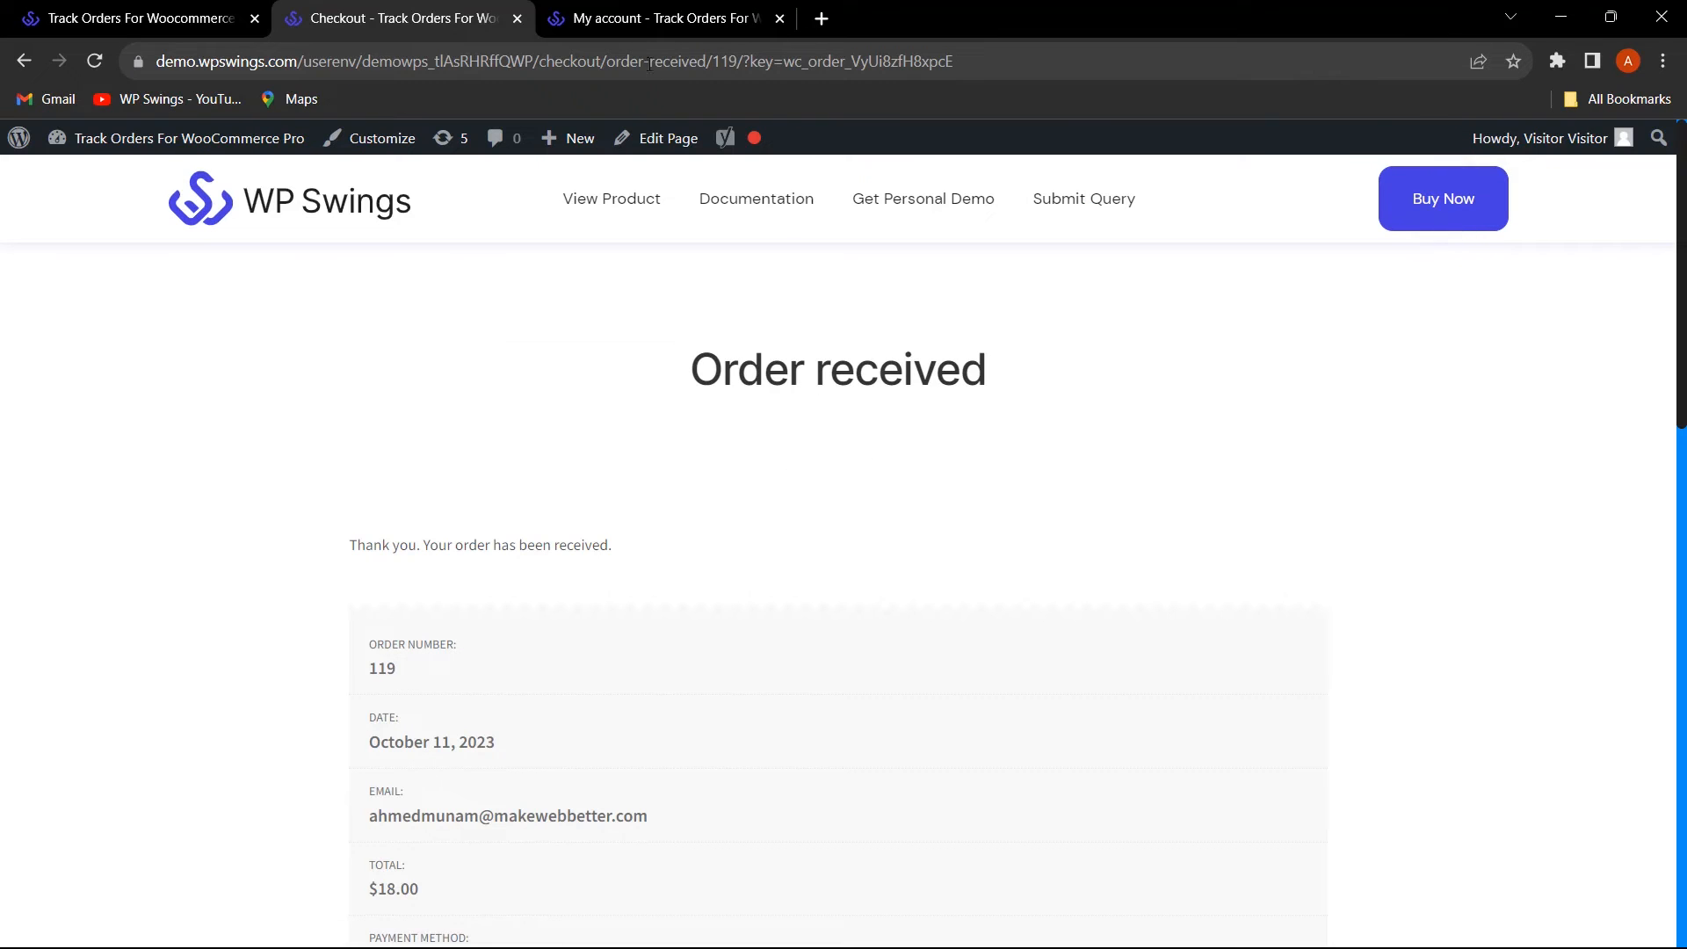
# - Reload the My account orders page and compare the newest order's status with the Approval stage setting in the plugin
pyautogui.click(663, 19)
pyautogui.click(95, 61)
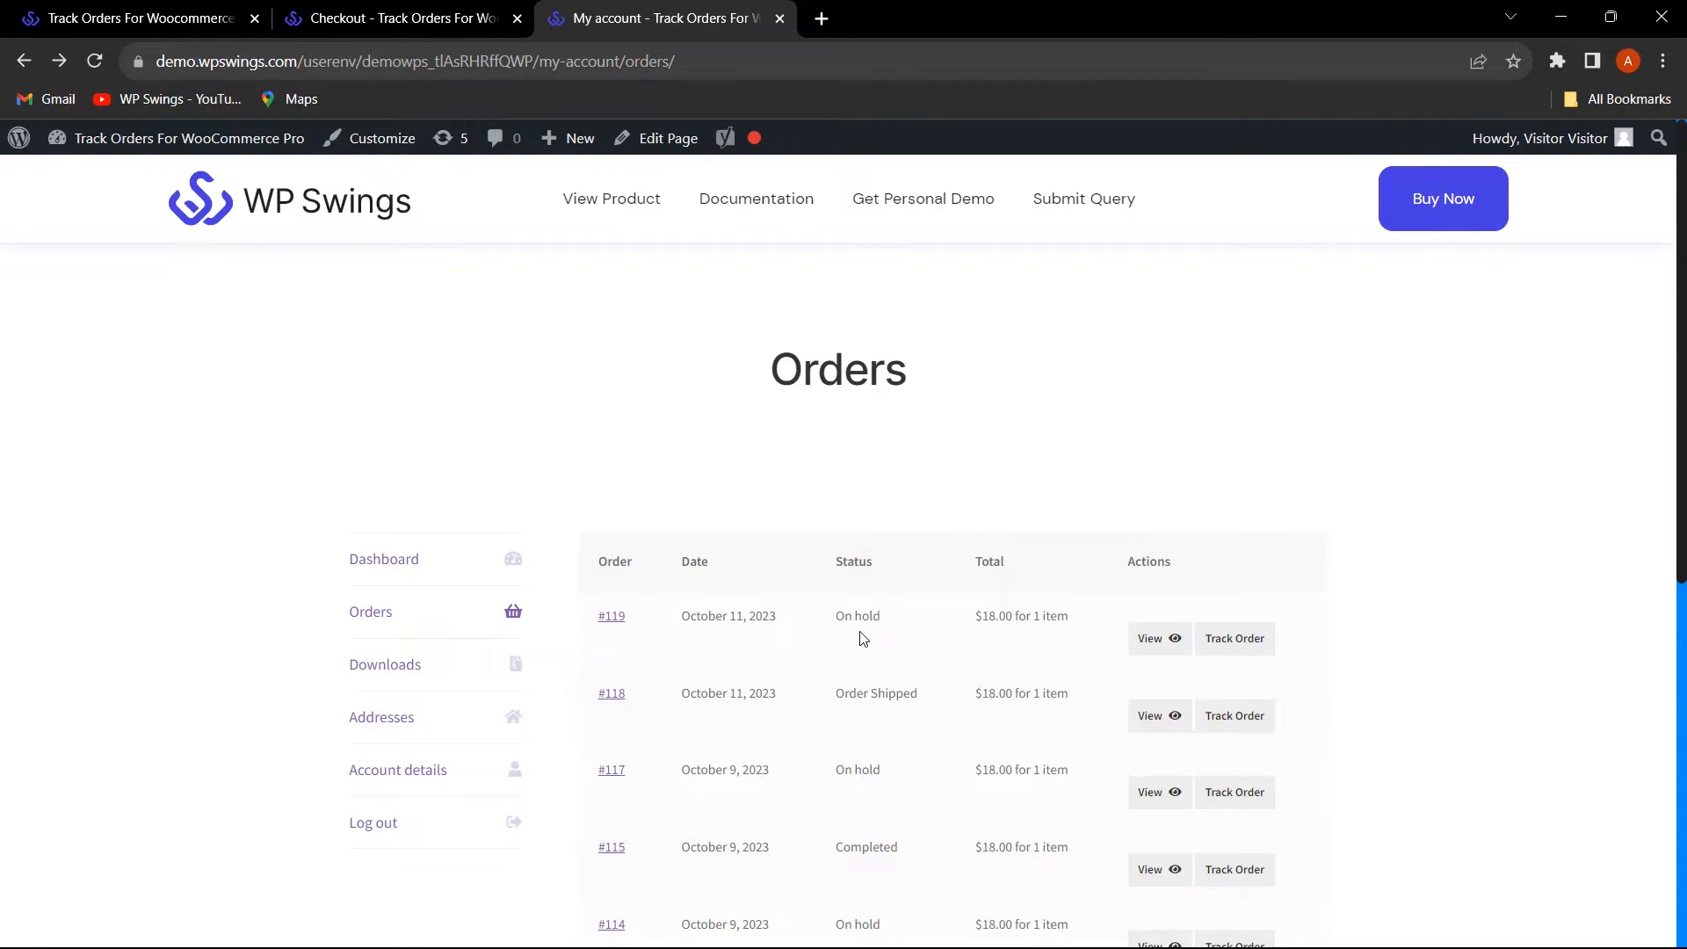
pyautogui.click(110, 16)
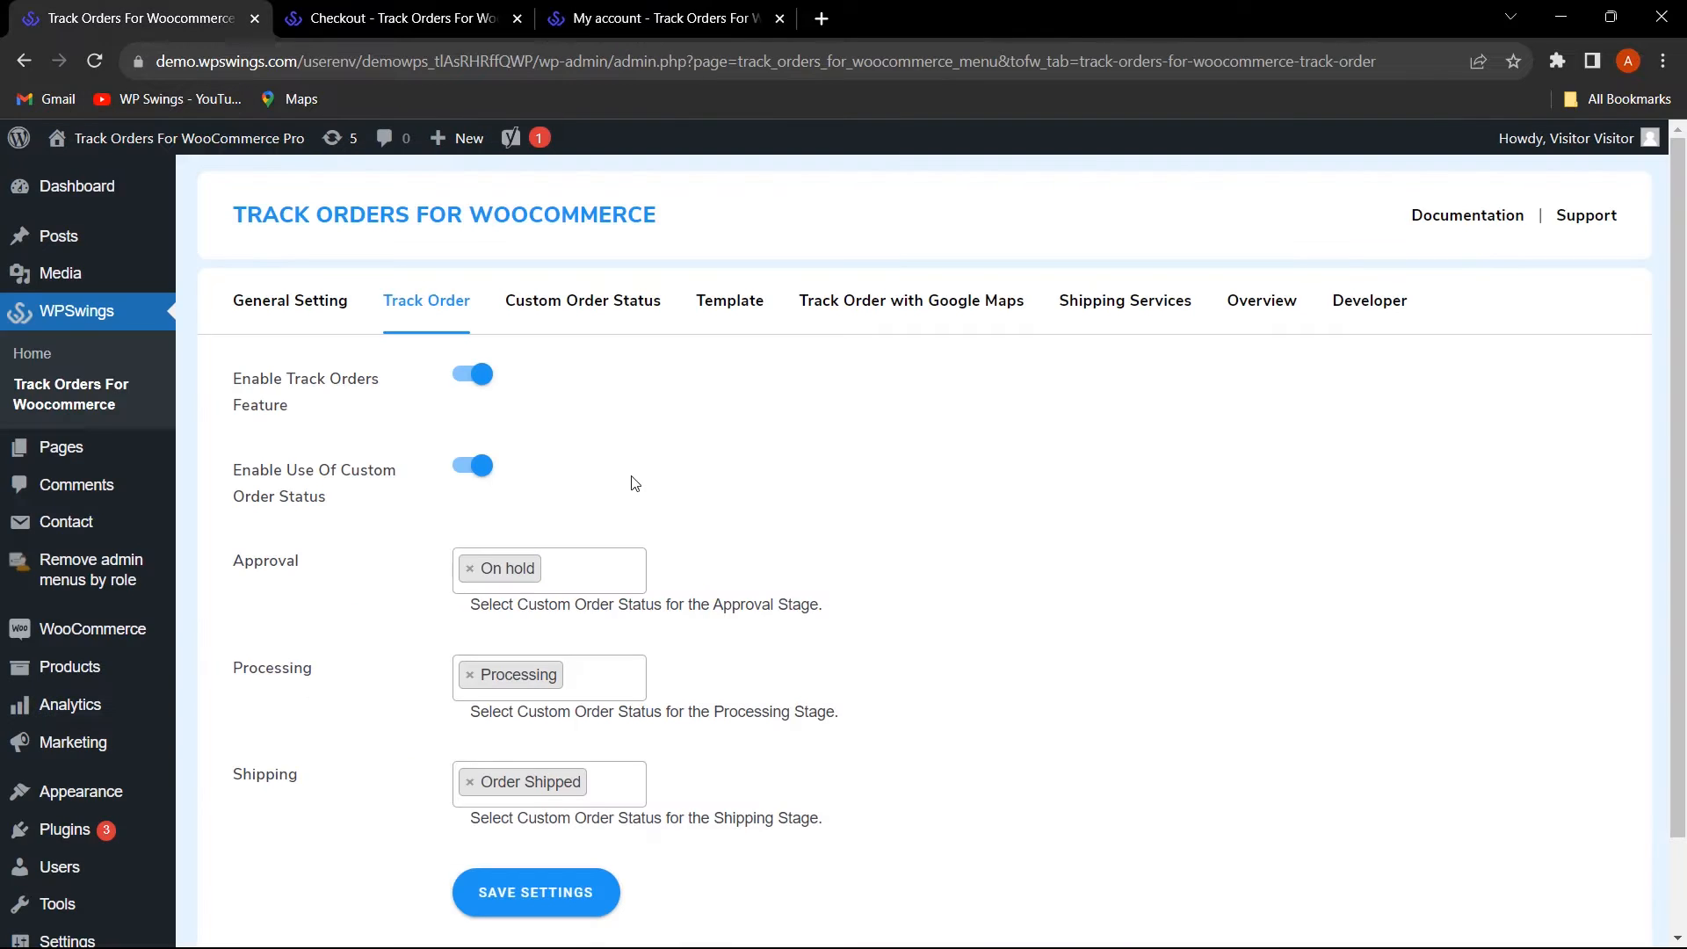
pyautogui.click(487, 588)
pyautogui.click(681, 19)
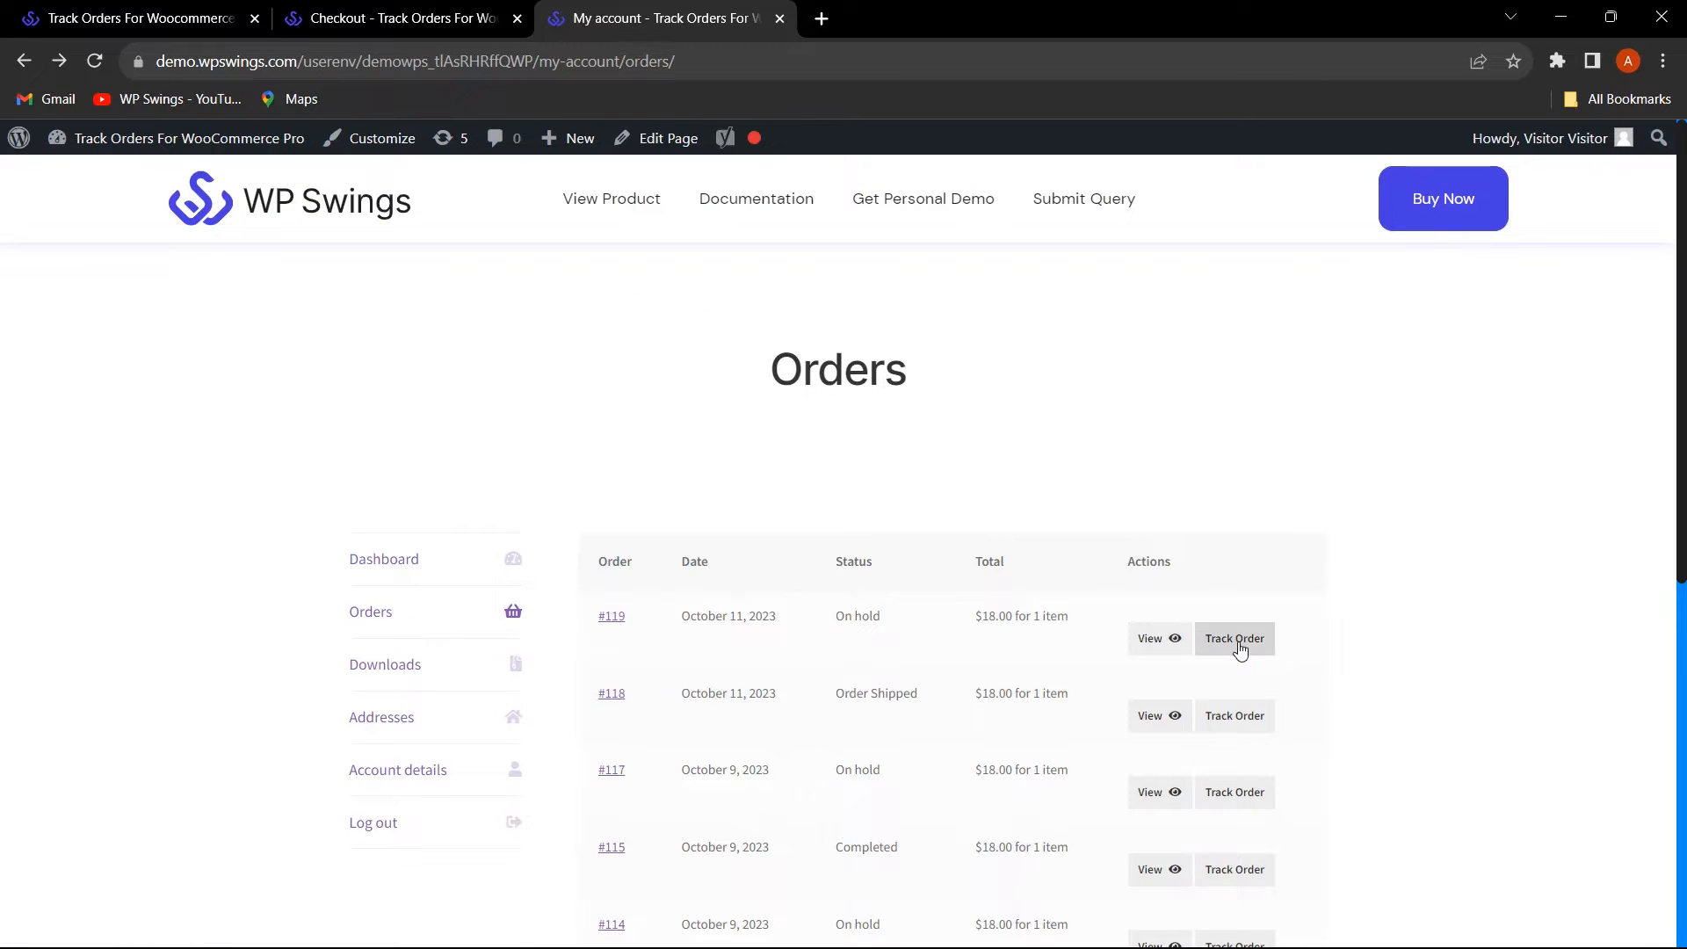
# - Open tracking for the newest Beanie order, and examine its order details and tracking progress
pyautogui.click(1235, 639)
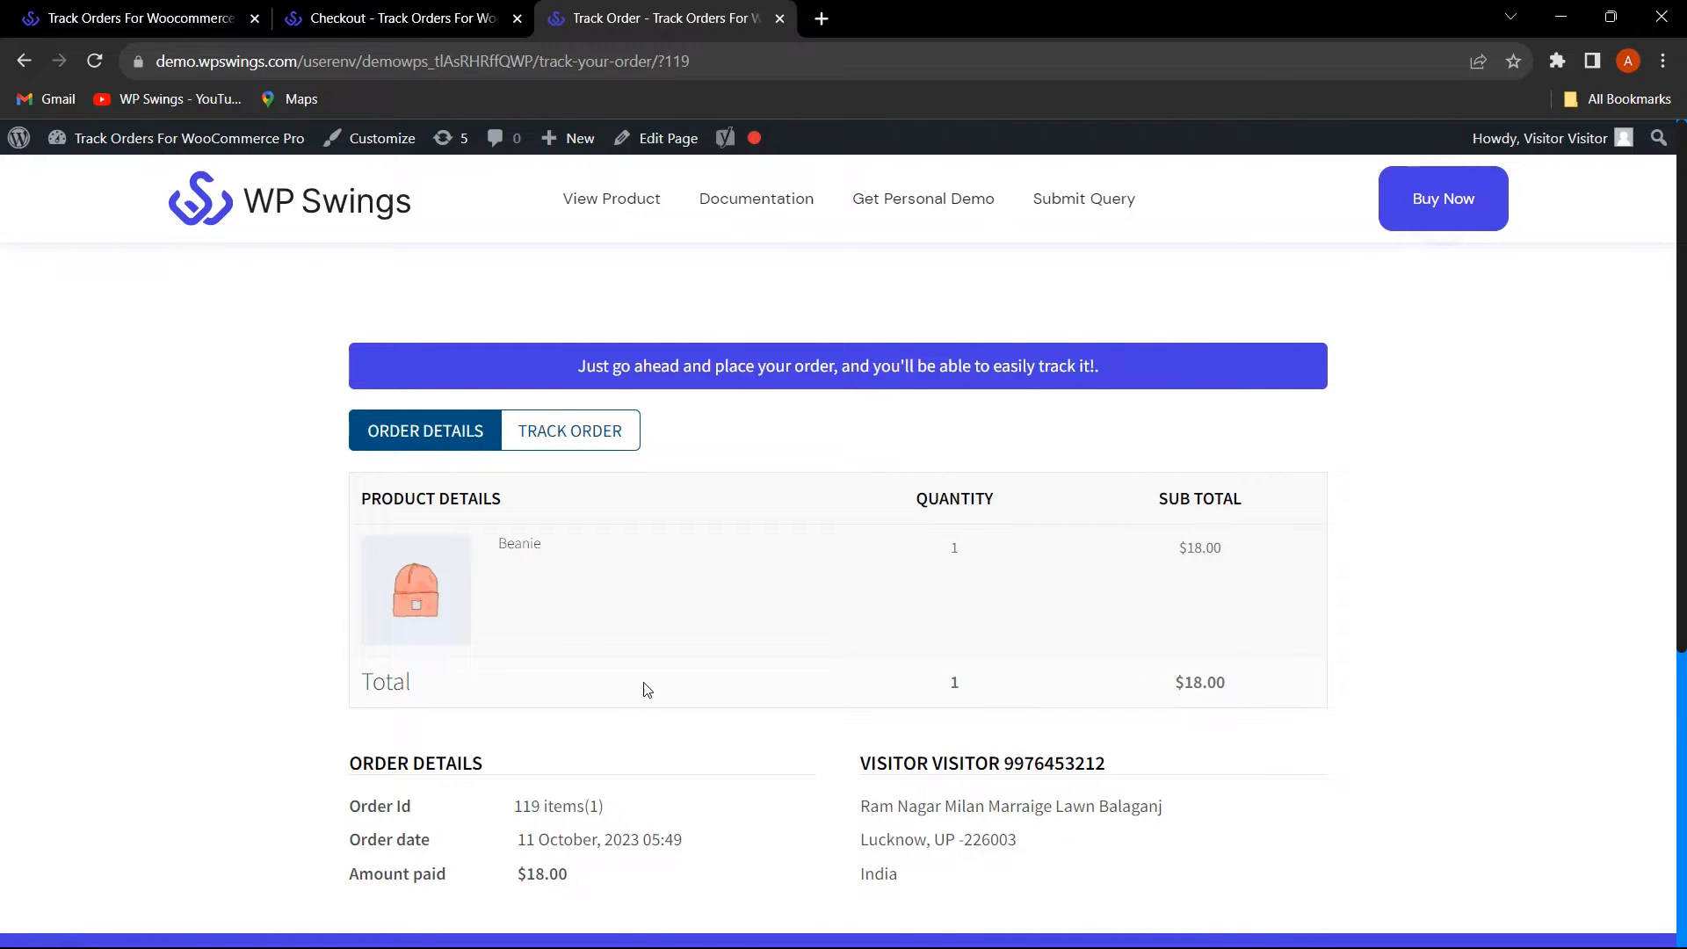
pyautogui.scroll(-3, 629, 687)
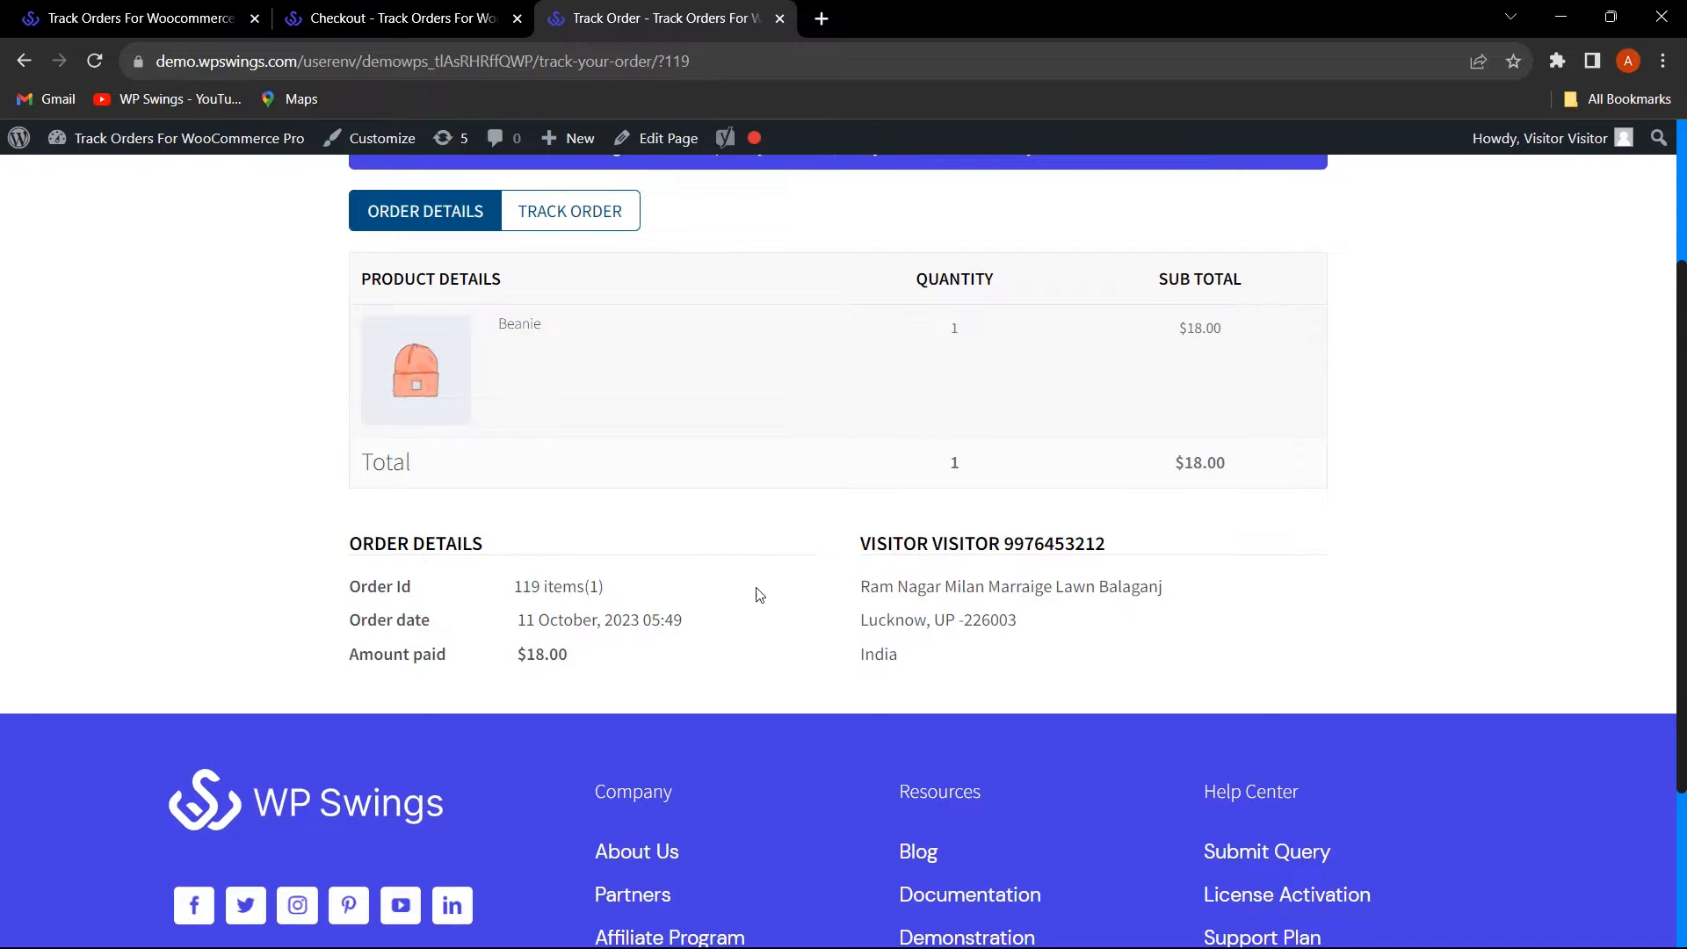
pyautogui.scroll(3, 777, 651)
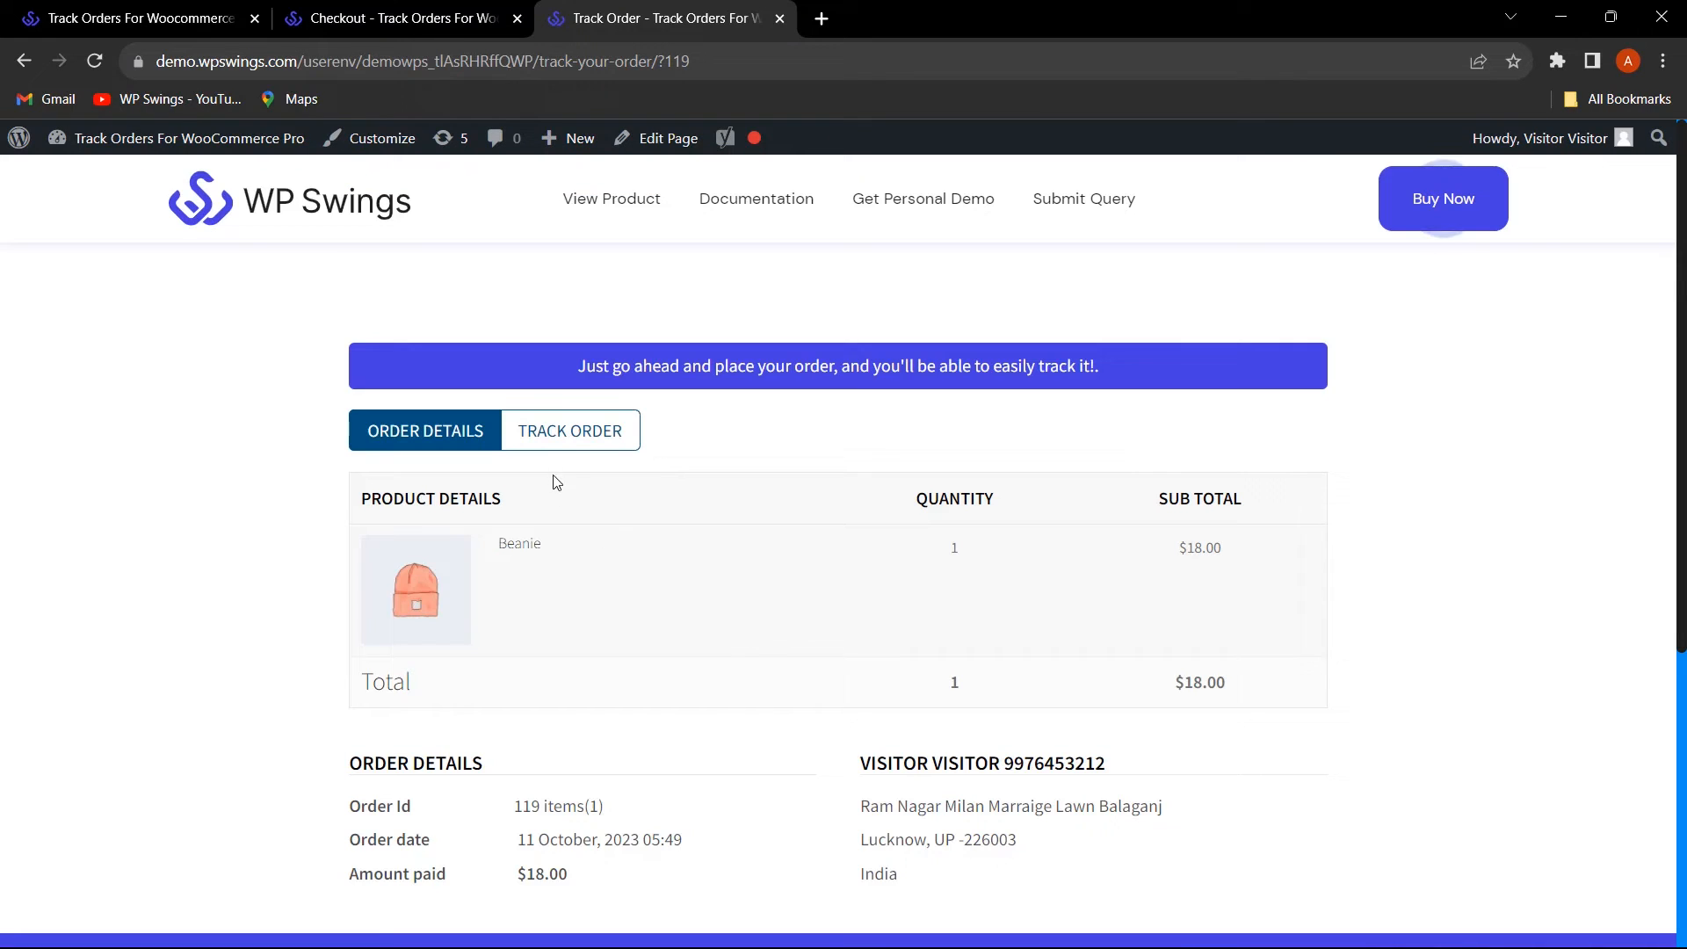
pyautogui.click(605, 446)
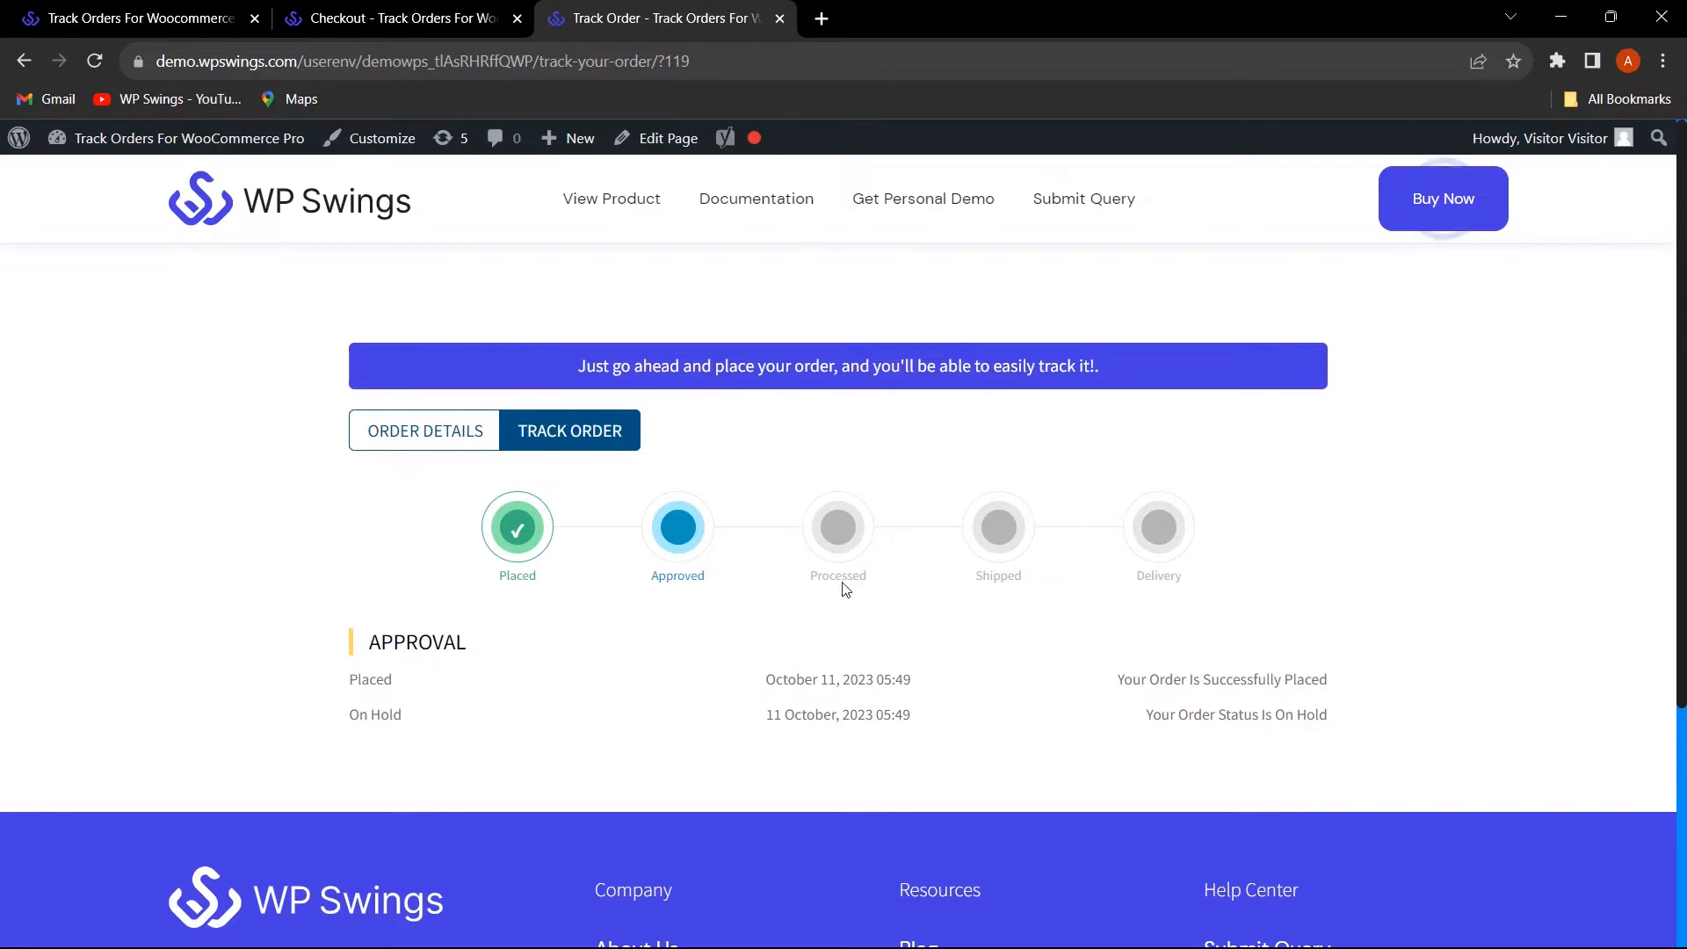
# - Open the newest order from the WooCommerce orders list in a new tab, set its status to Processing, and update it
pyautogui.click(149, 11)
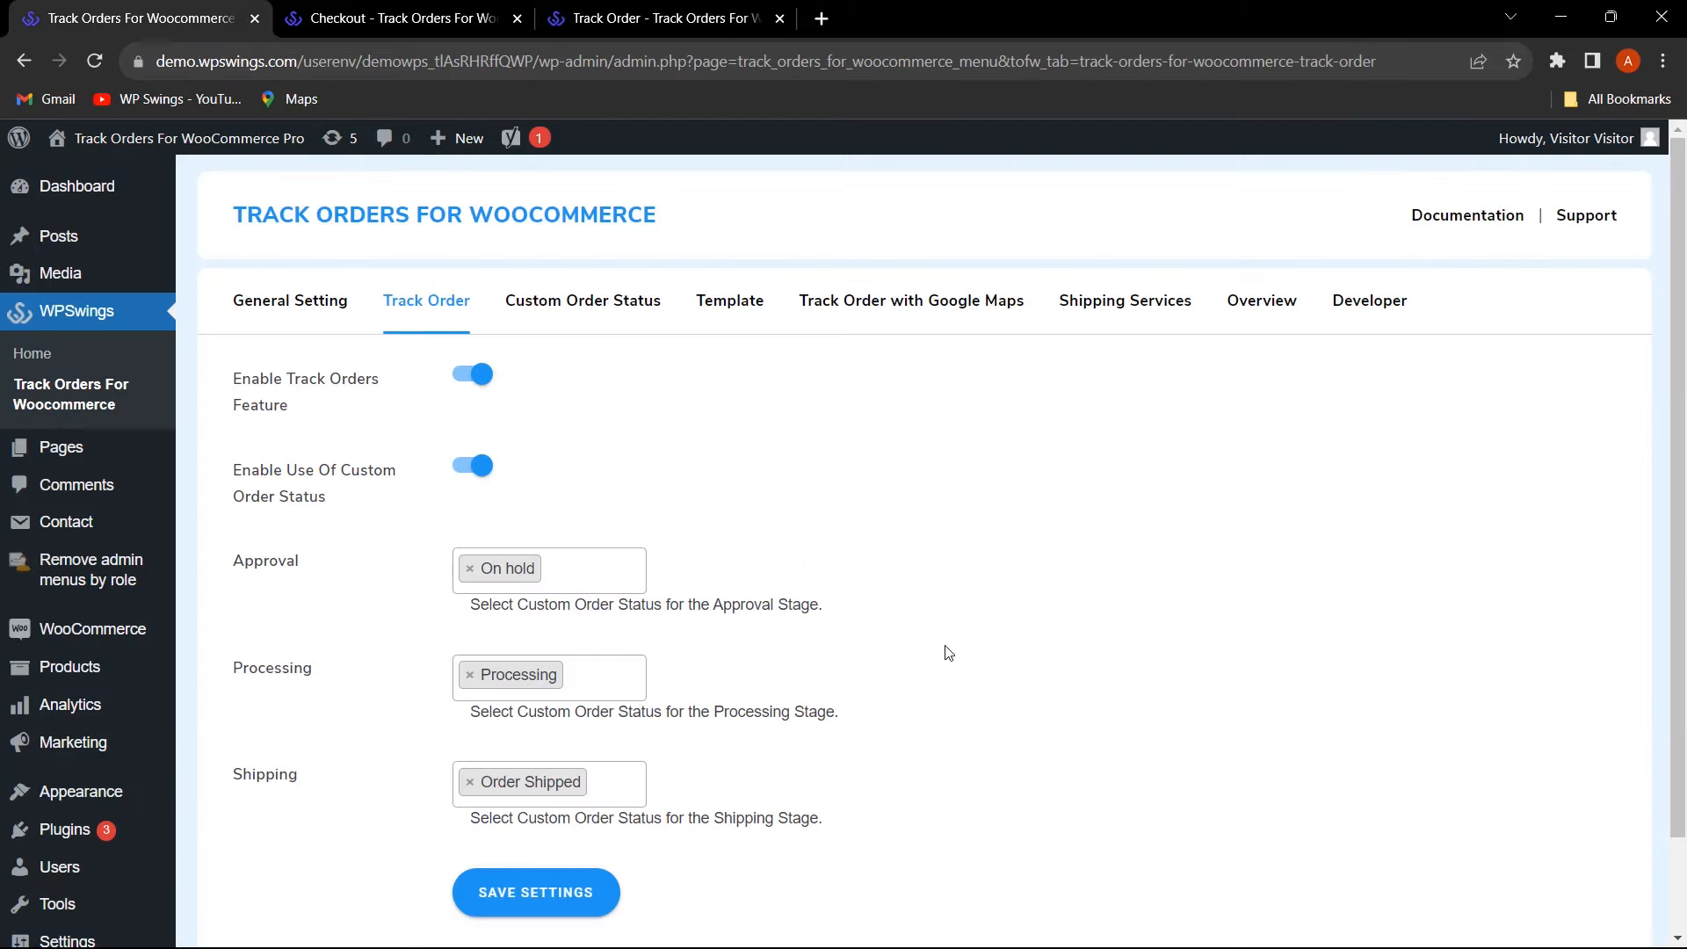
pyautogui.moveTo(124, 636)
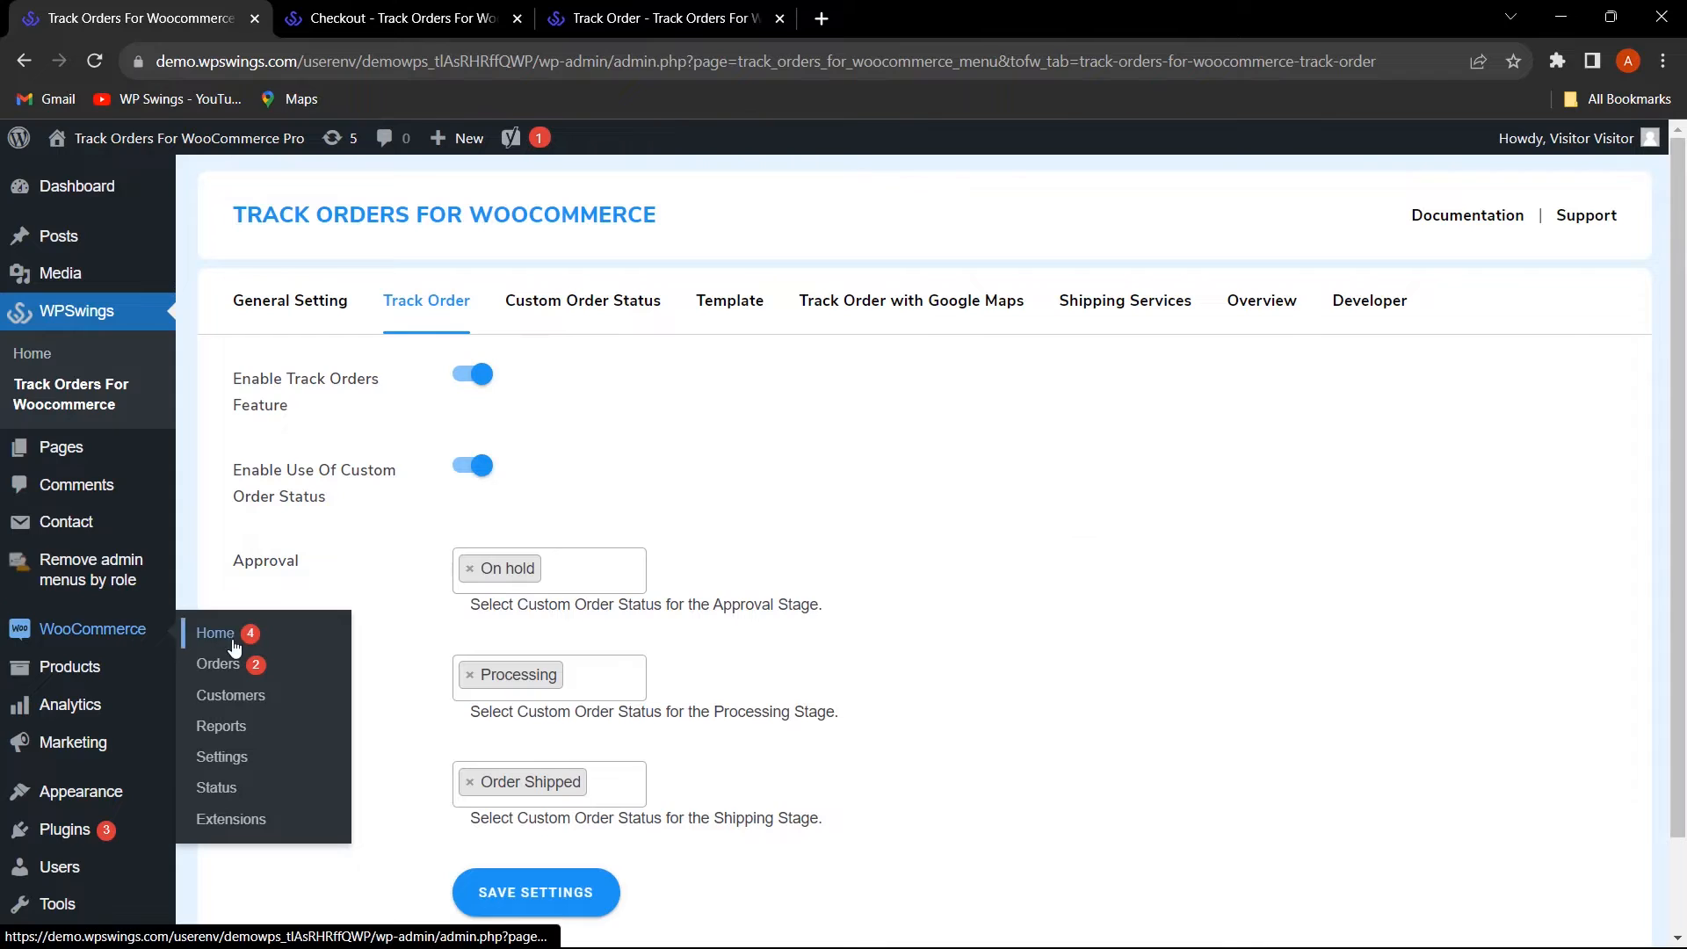
pyautogui.keyDown('ctrl'); pyautogui.click(226, 664); pyautogui.keyUp('ctrl')
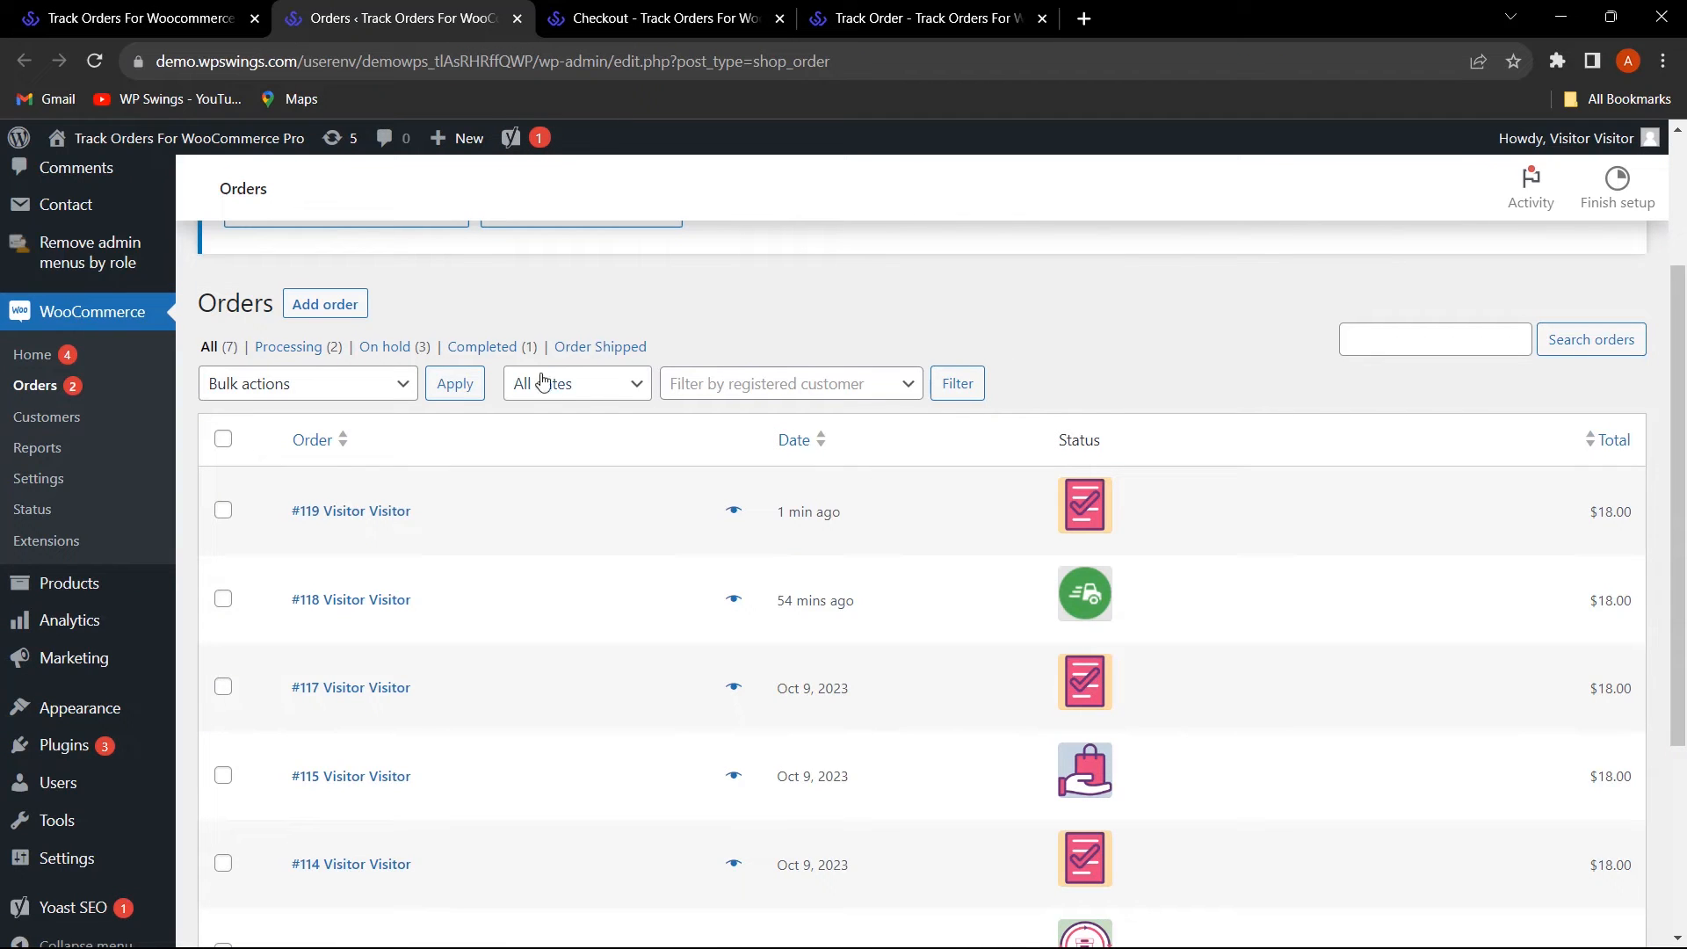
pyautogui.click(375, 517)
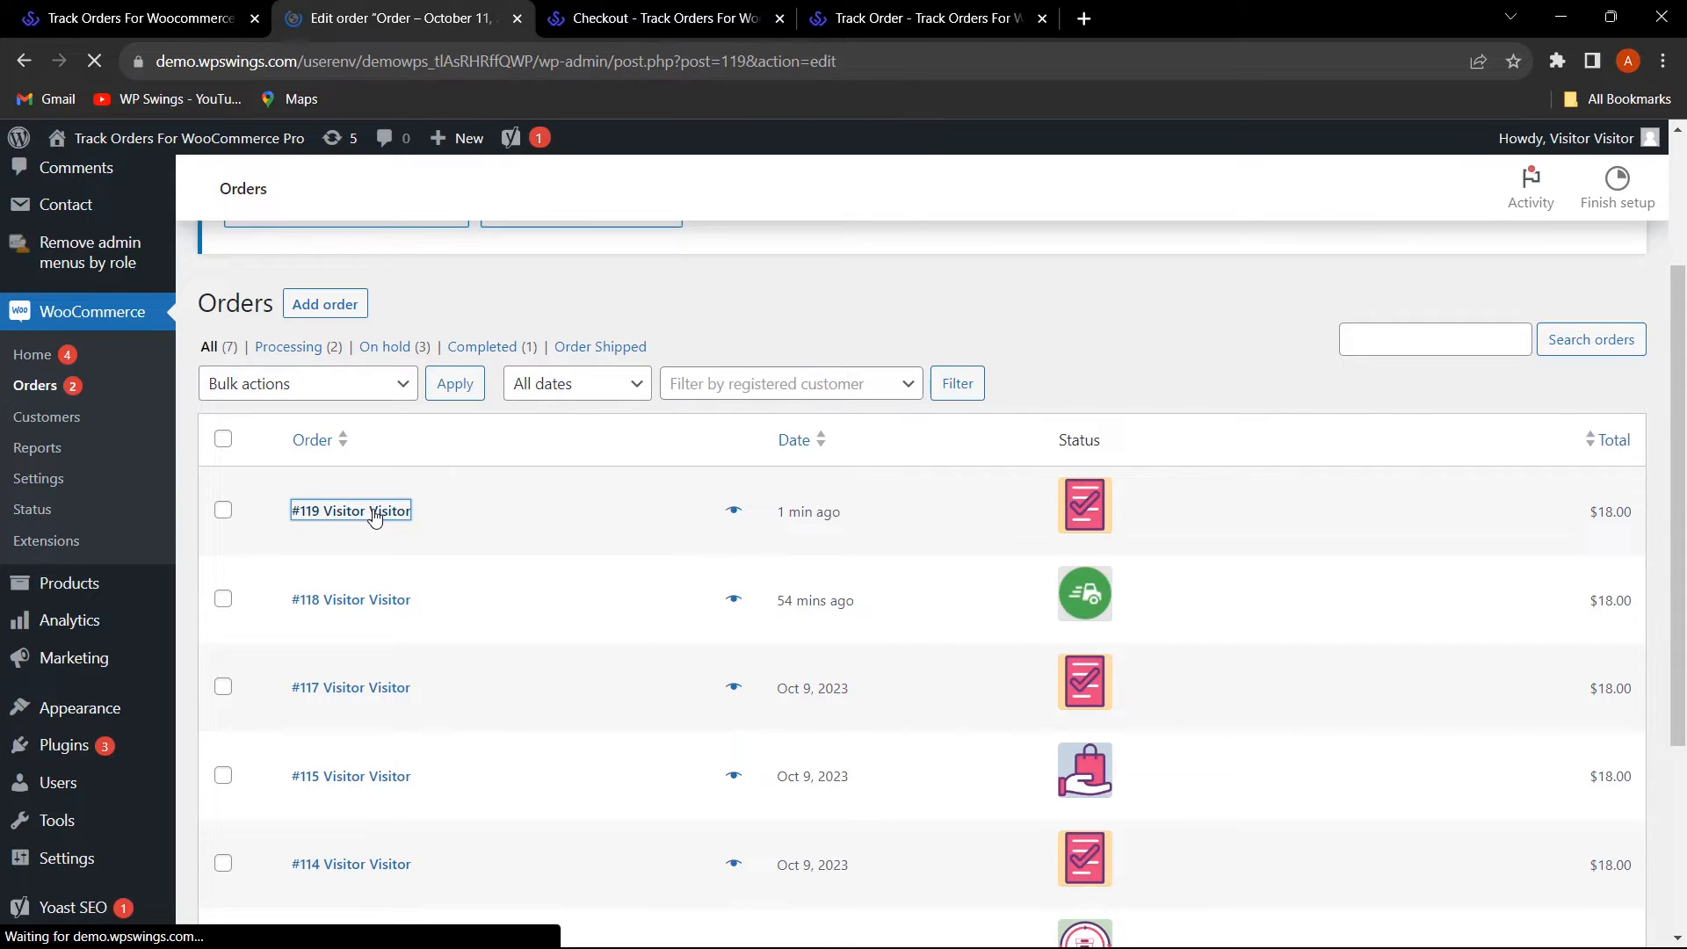
pyautogui.scroll(-1, 971, 794)
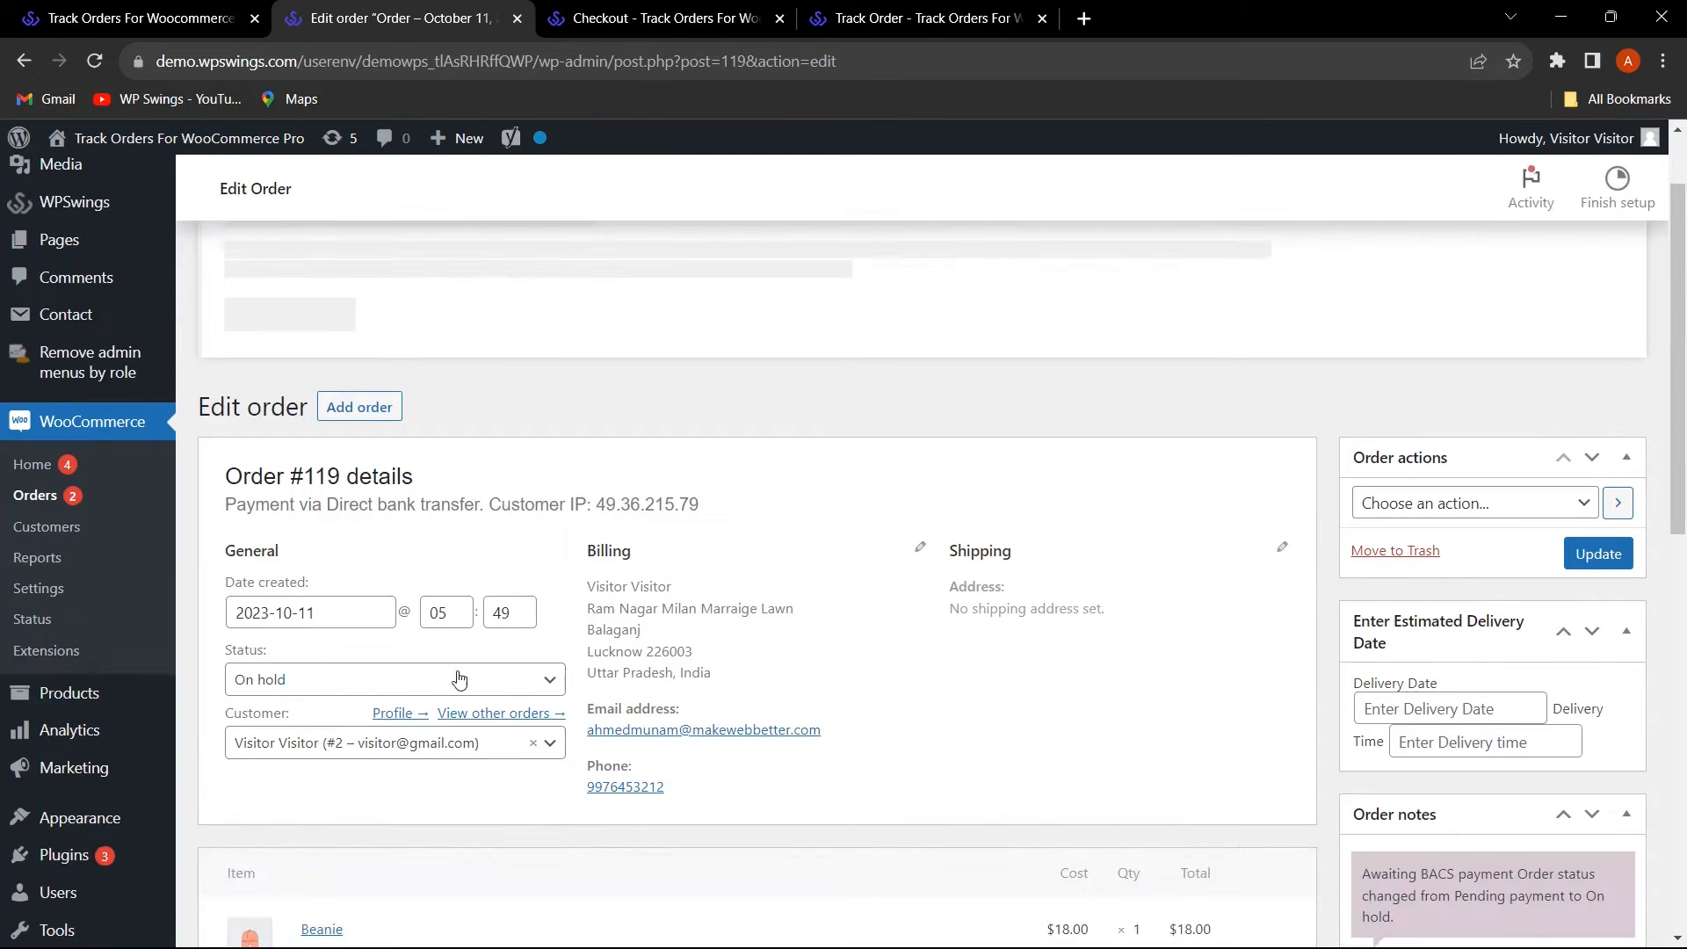
pyautogui.click(394, 688)
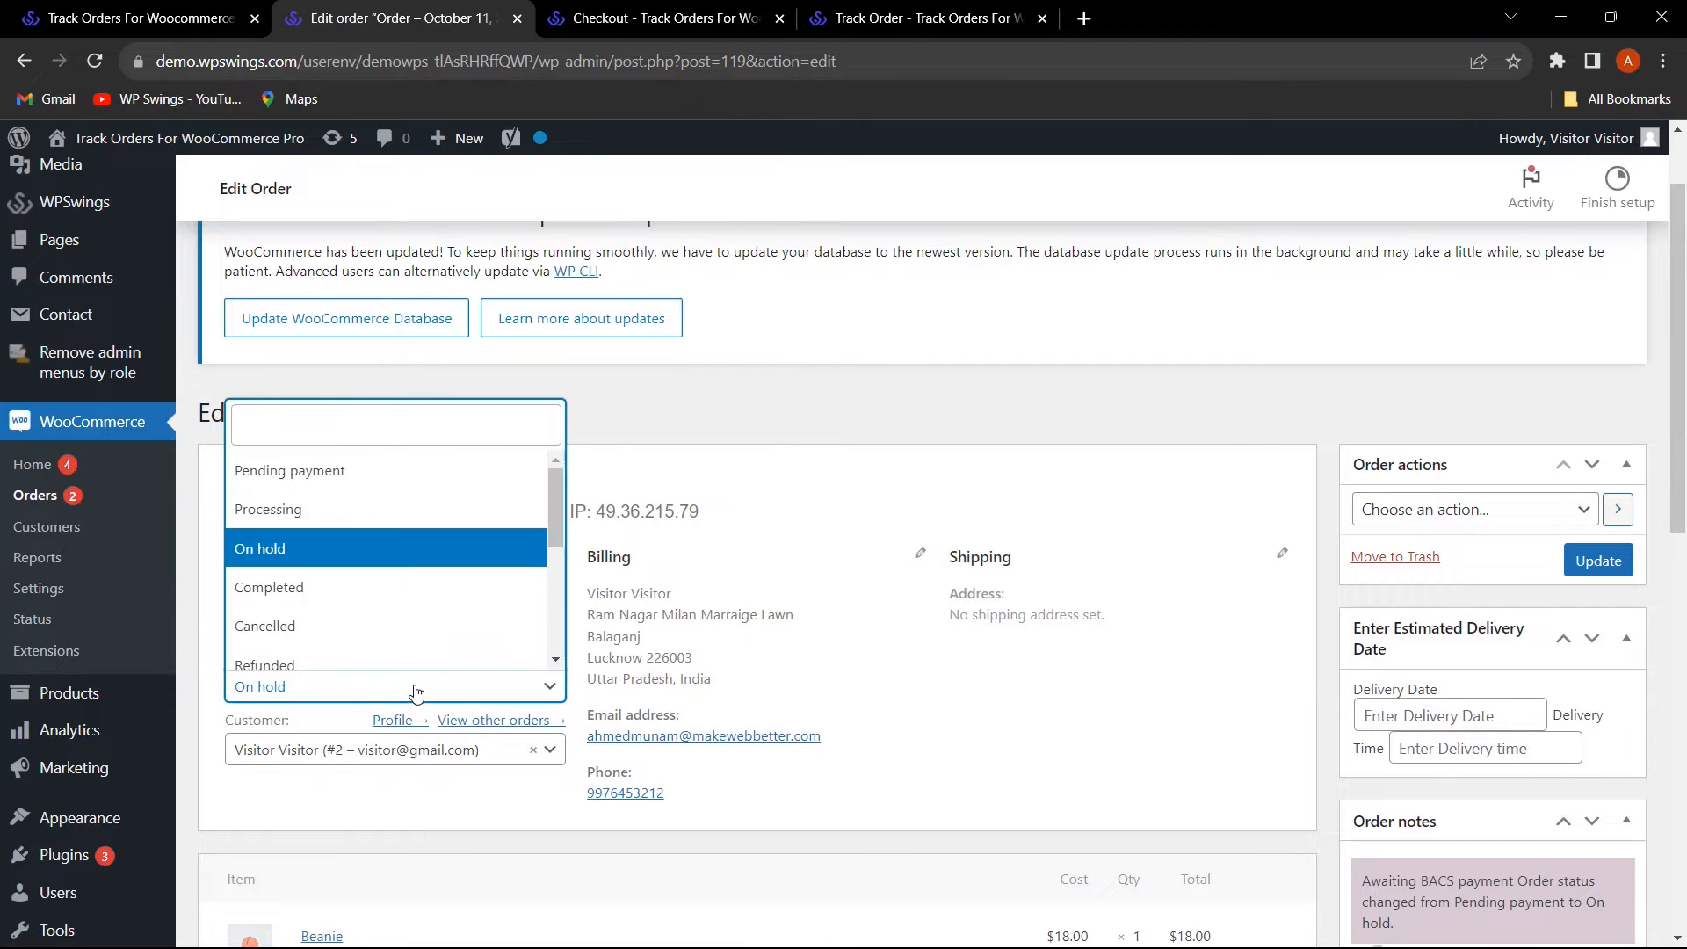
pyautogui.click(326, 518)
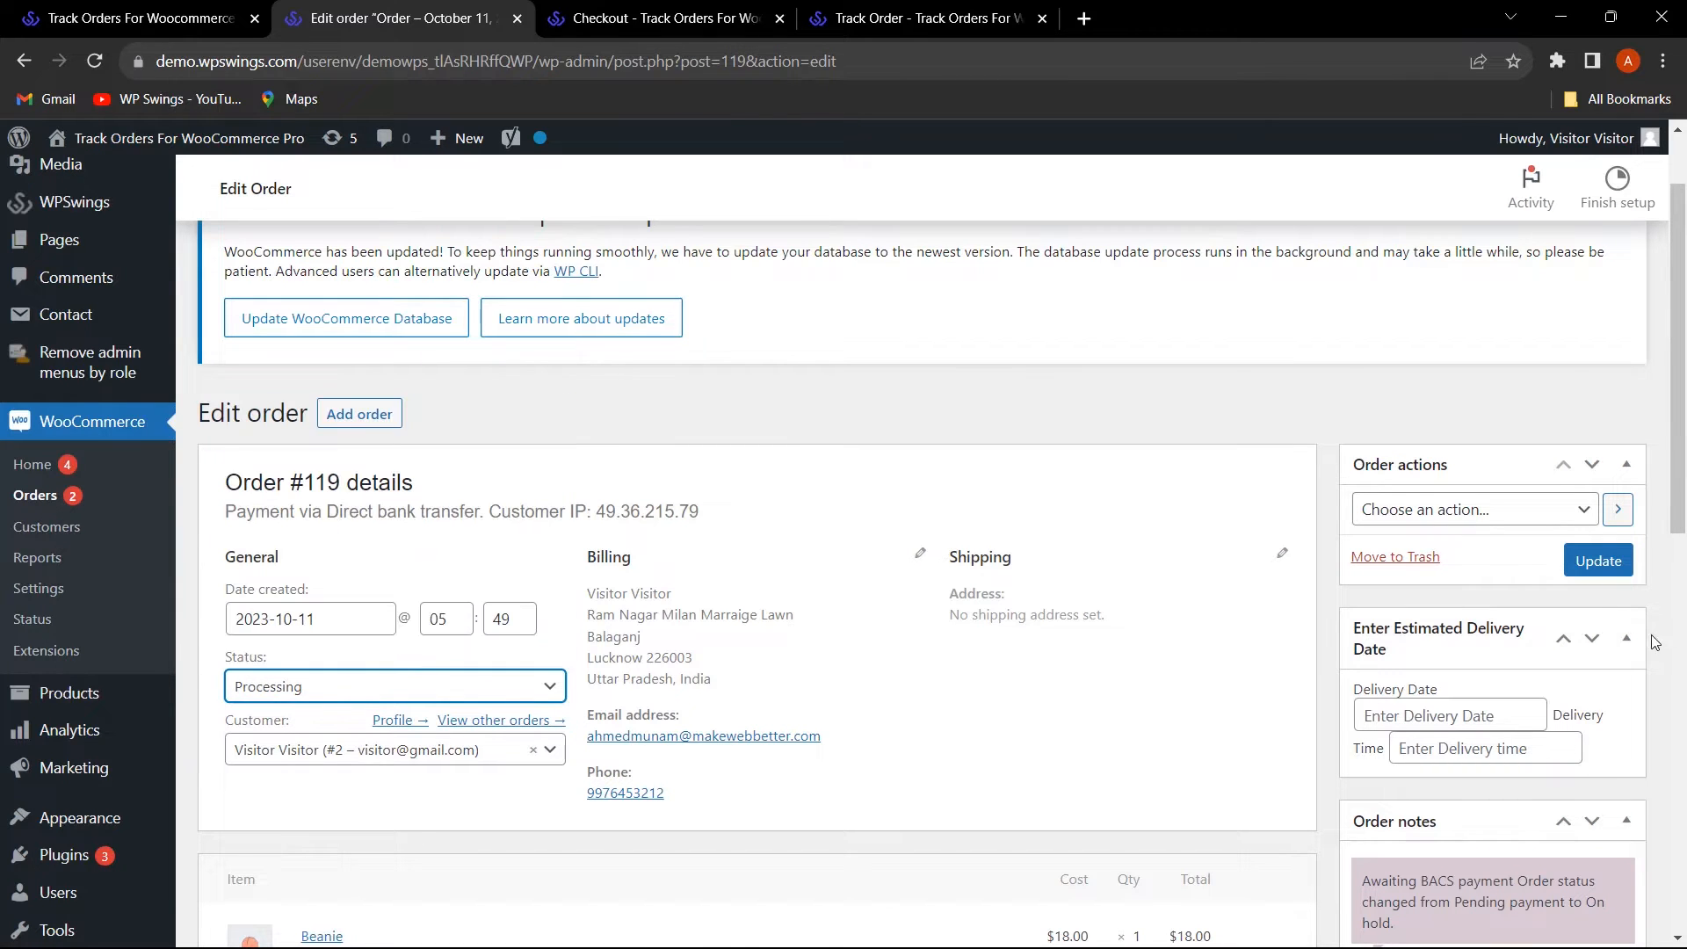
pyautogui.click(1601, 563)
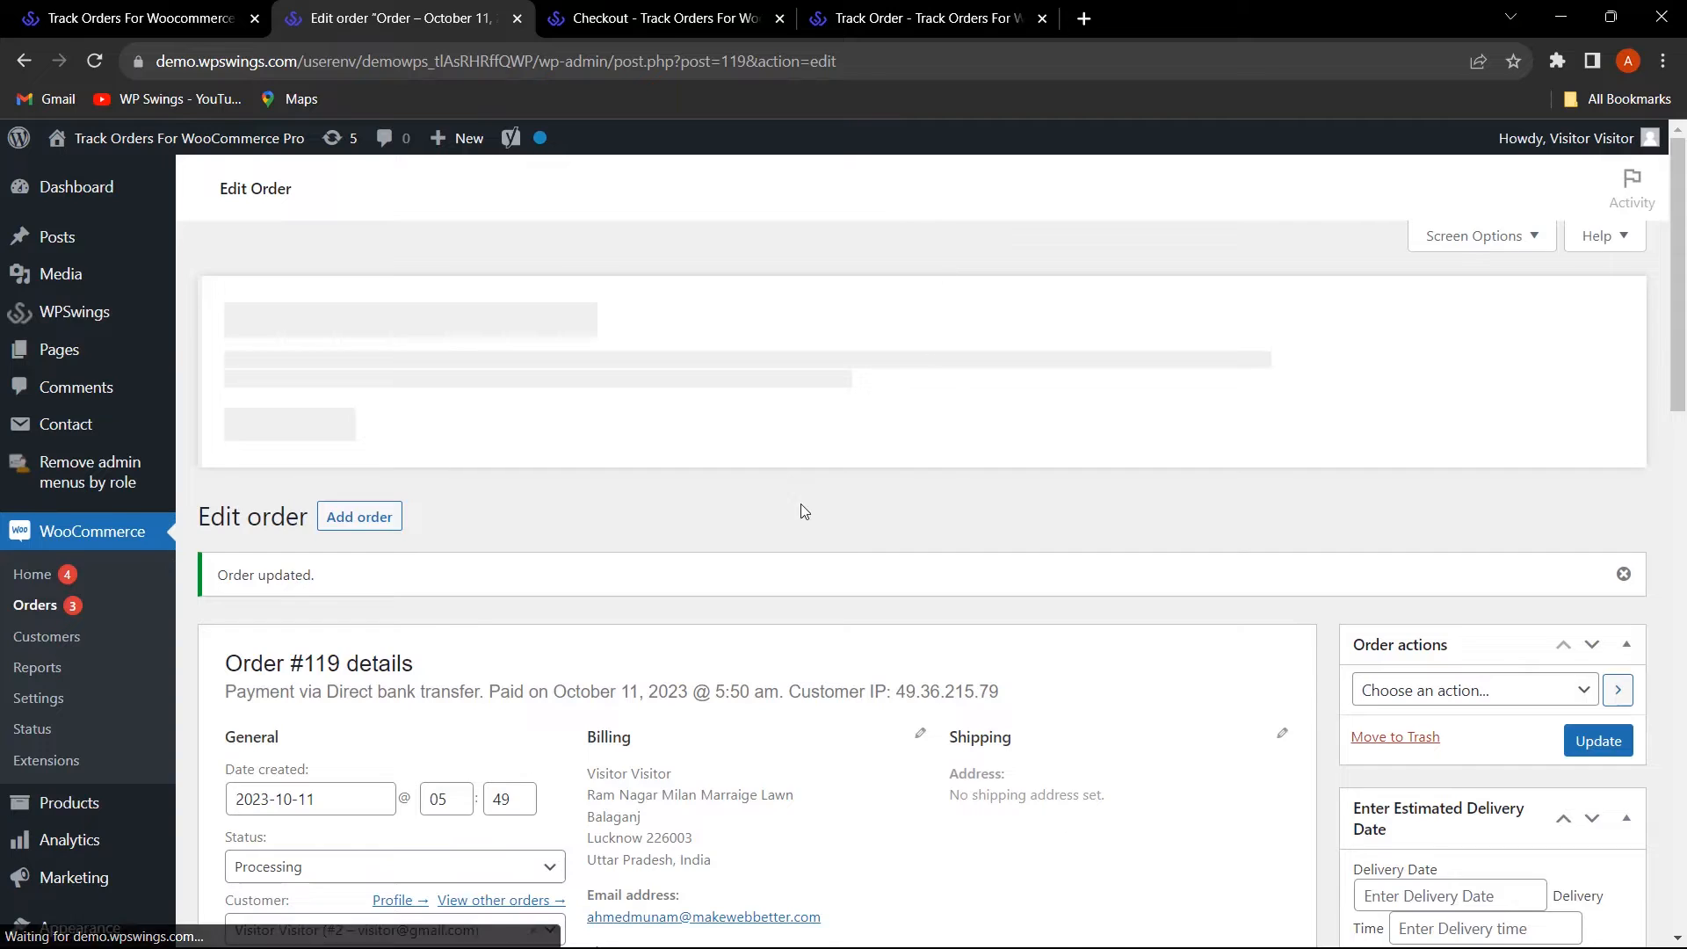
pyautogui.scroll(-3, 801, 506)
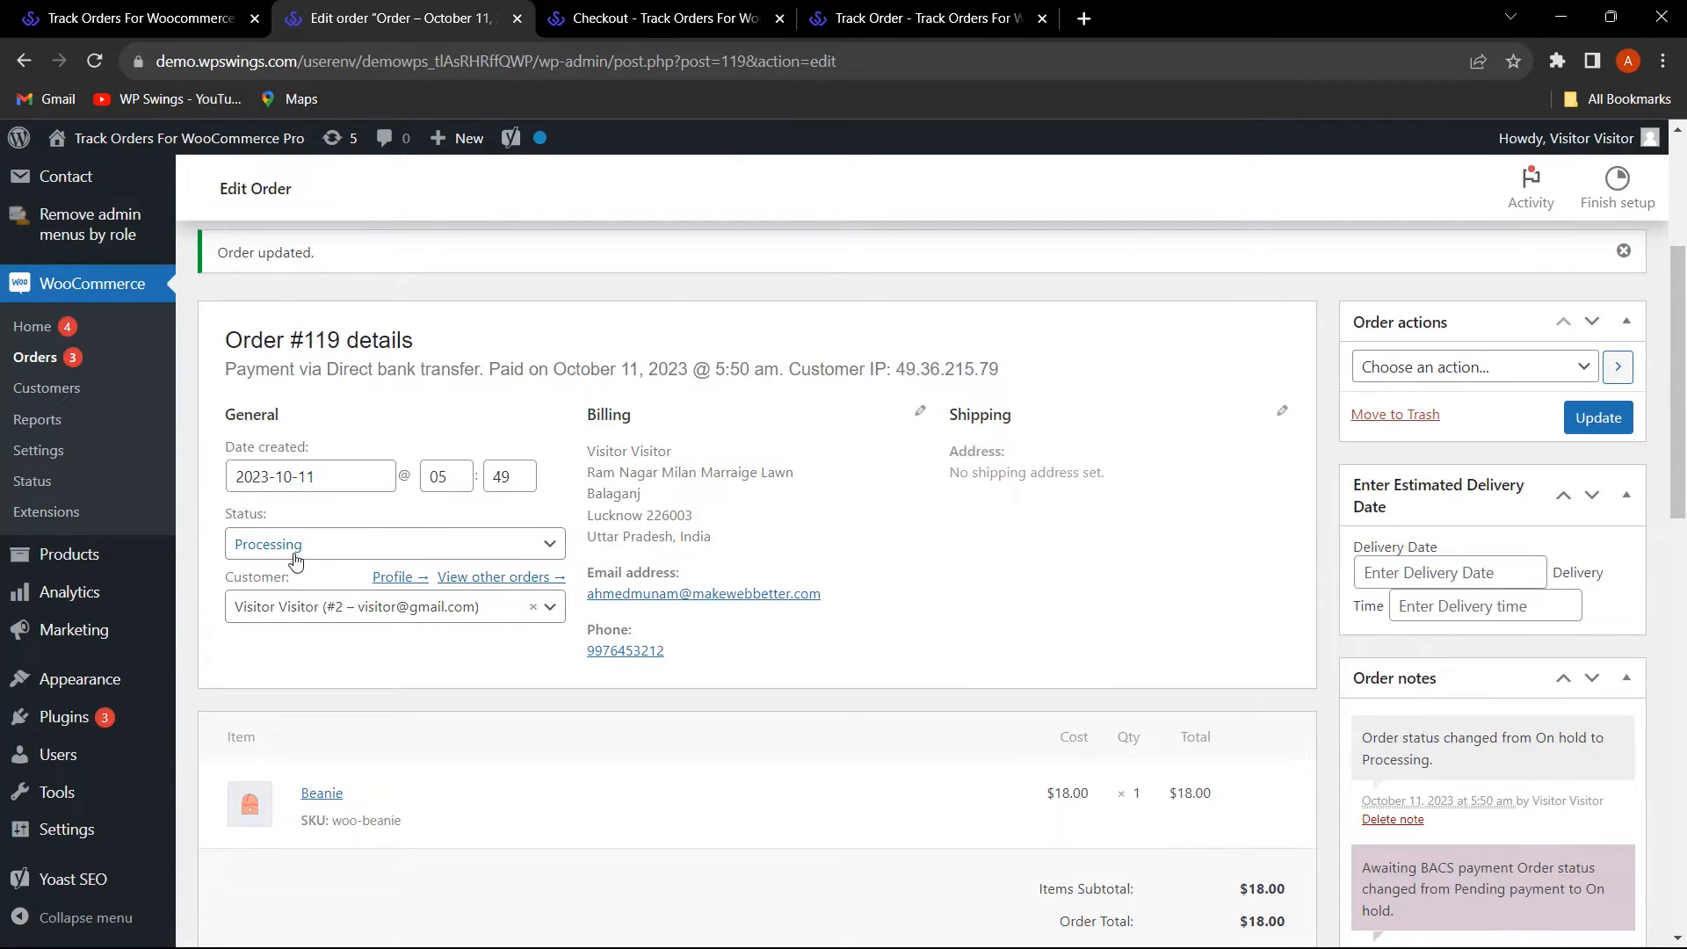
# - Reload the store's Track Order page for the Beanie order and examine its tracking progress
pyautogui.click(878, 18)
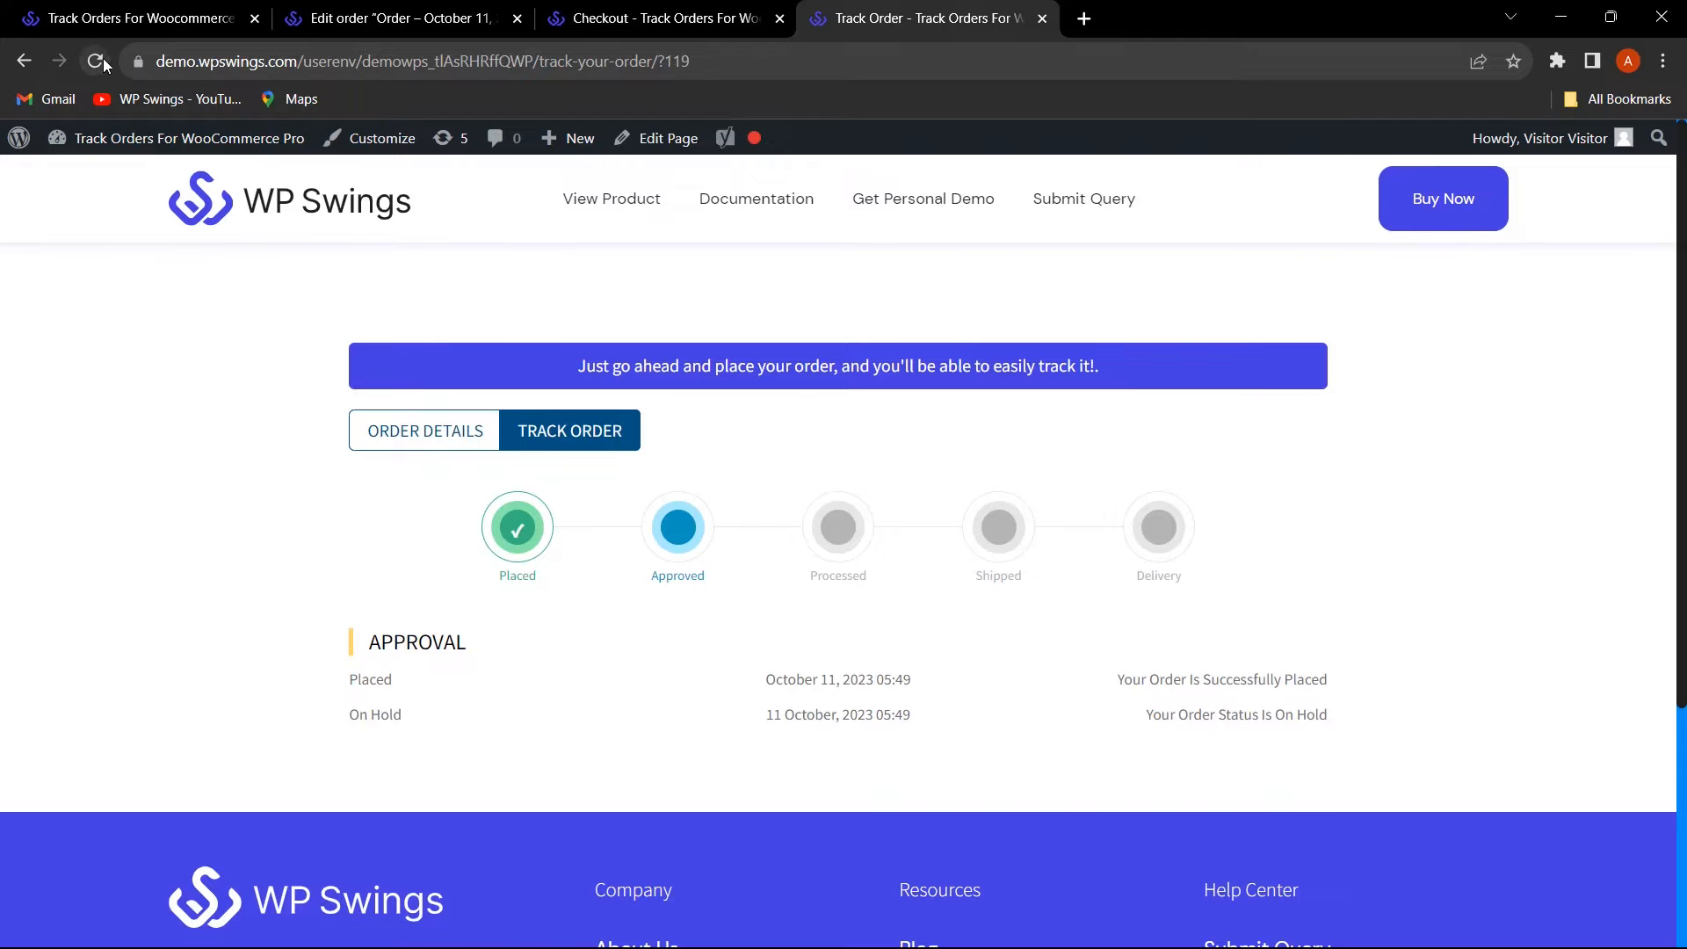
pyautogui.click(426, 431)
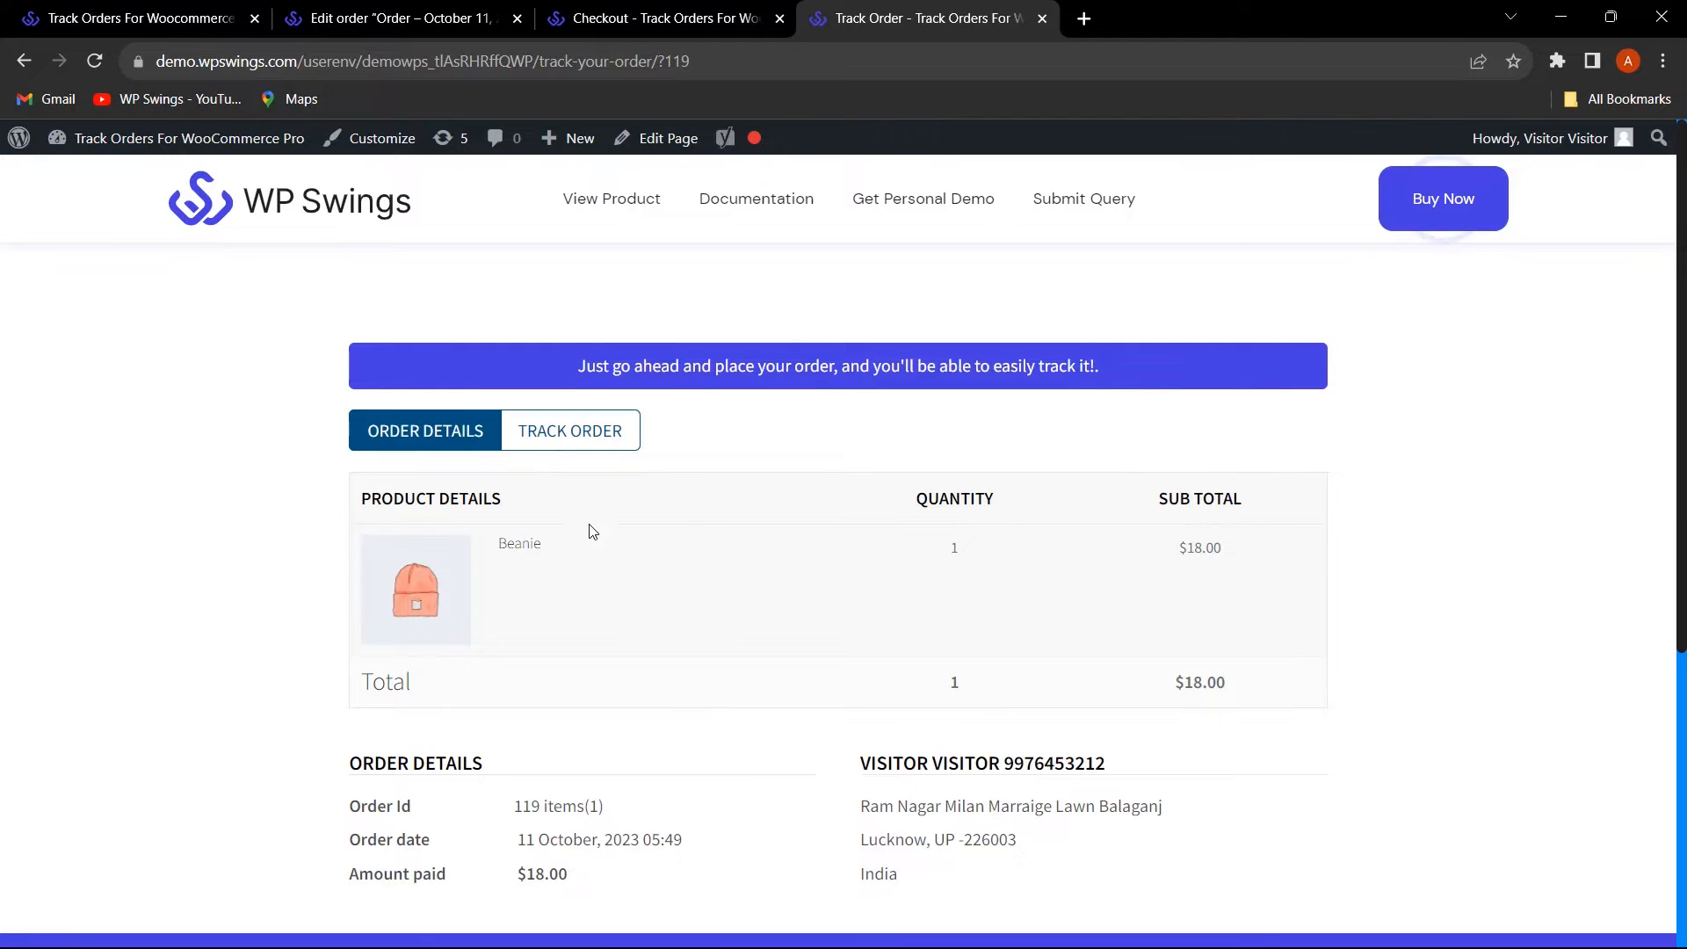
pyautogui.click(571, 432)
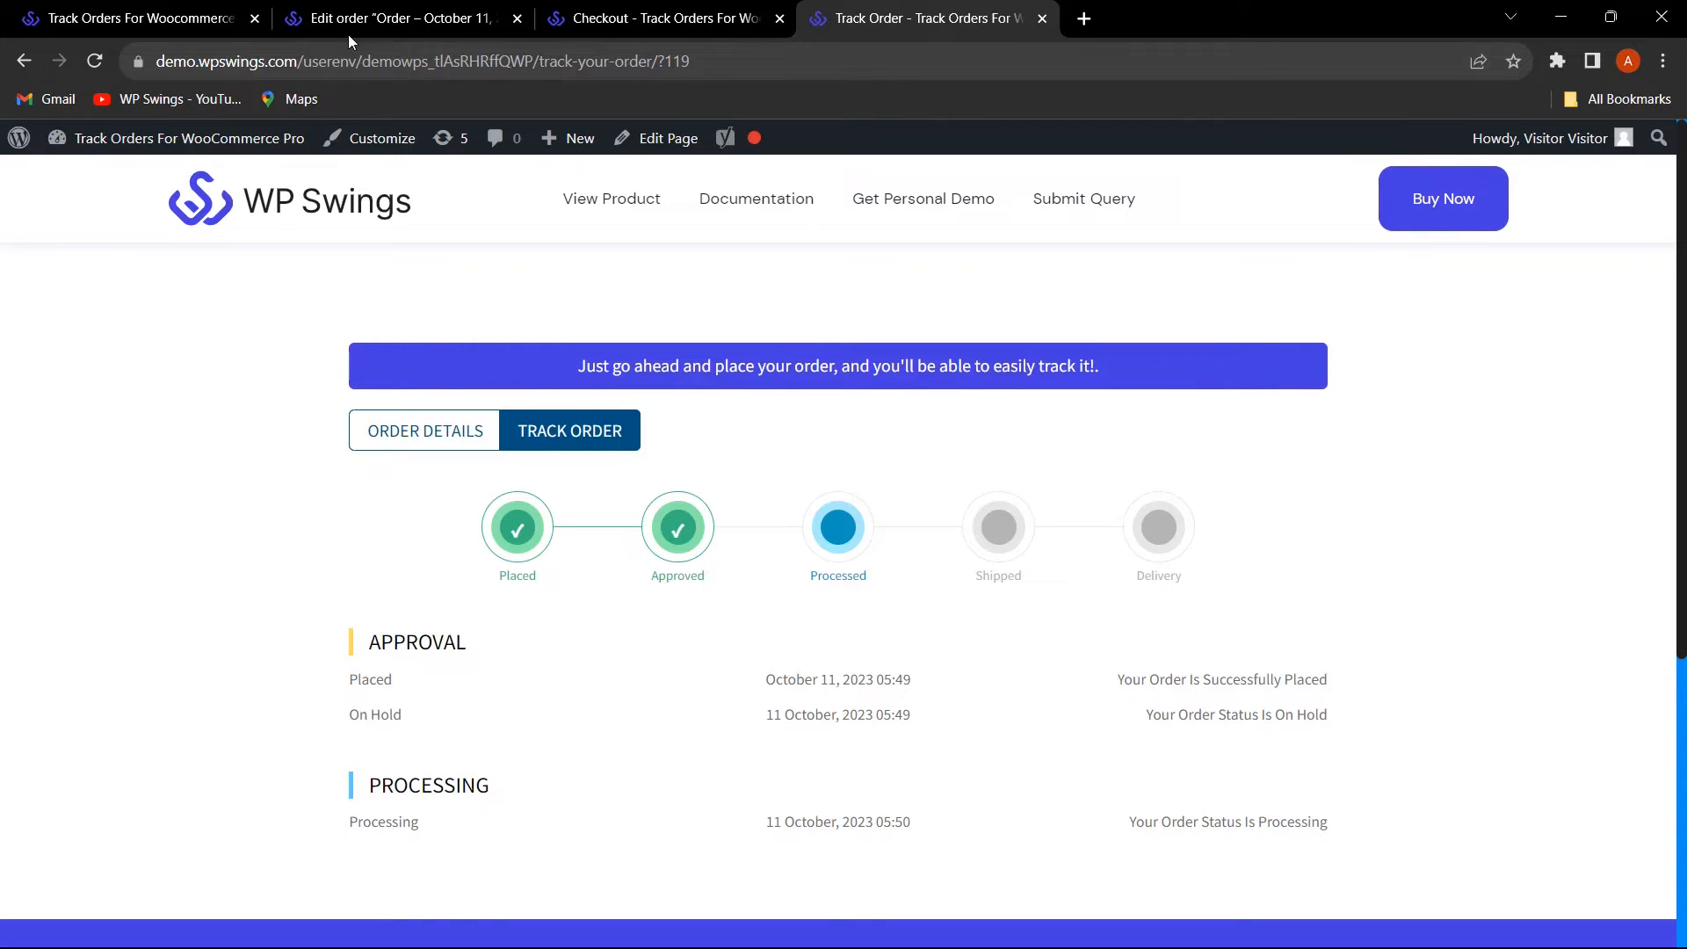
# - Set the Beanie order's status to Order Shipped, update the order, and return to the plugin's Track Order settings
pyautogui.click(398, 18)
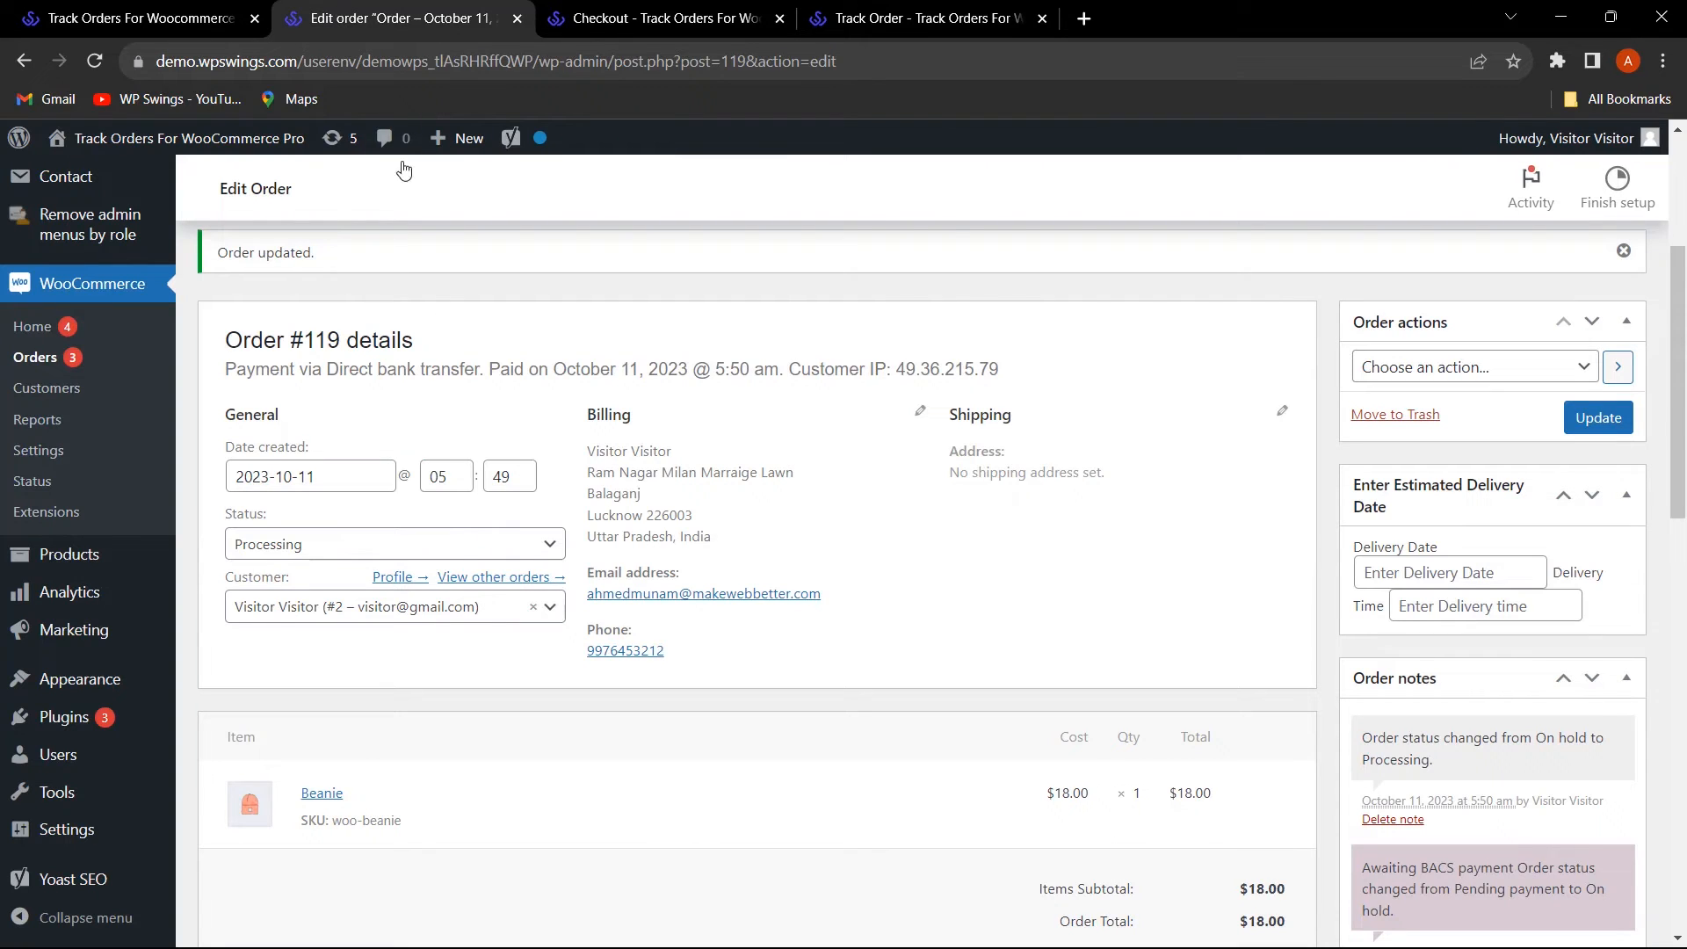
pyautogui.click(523, 548)
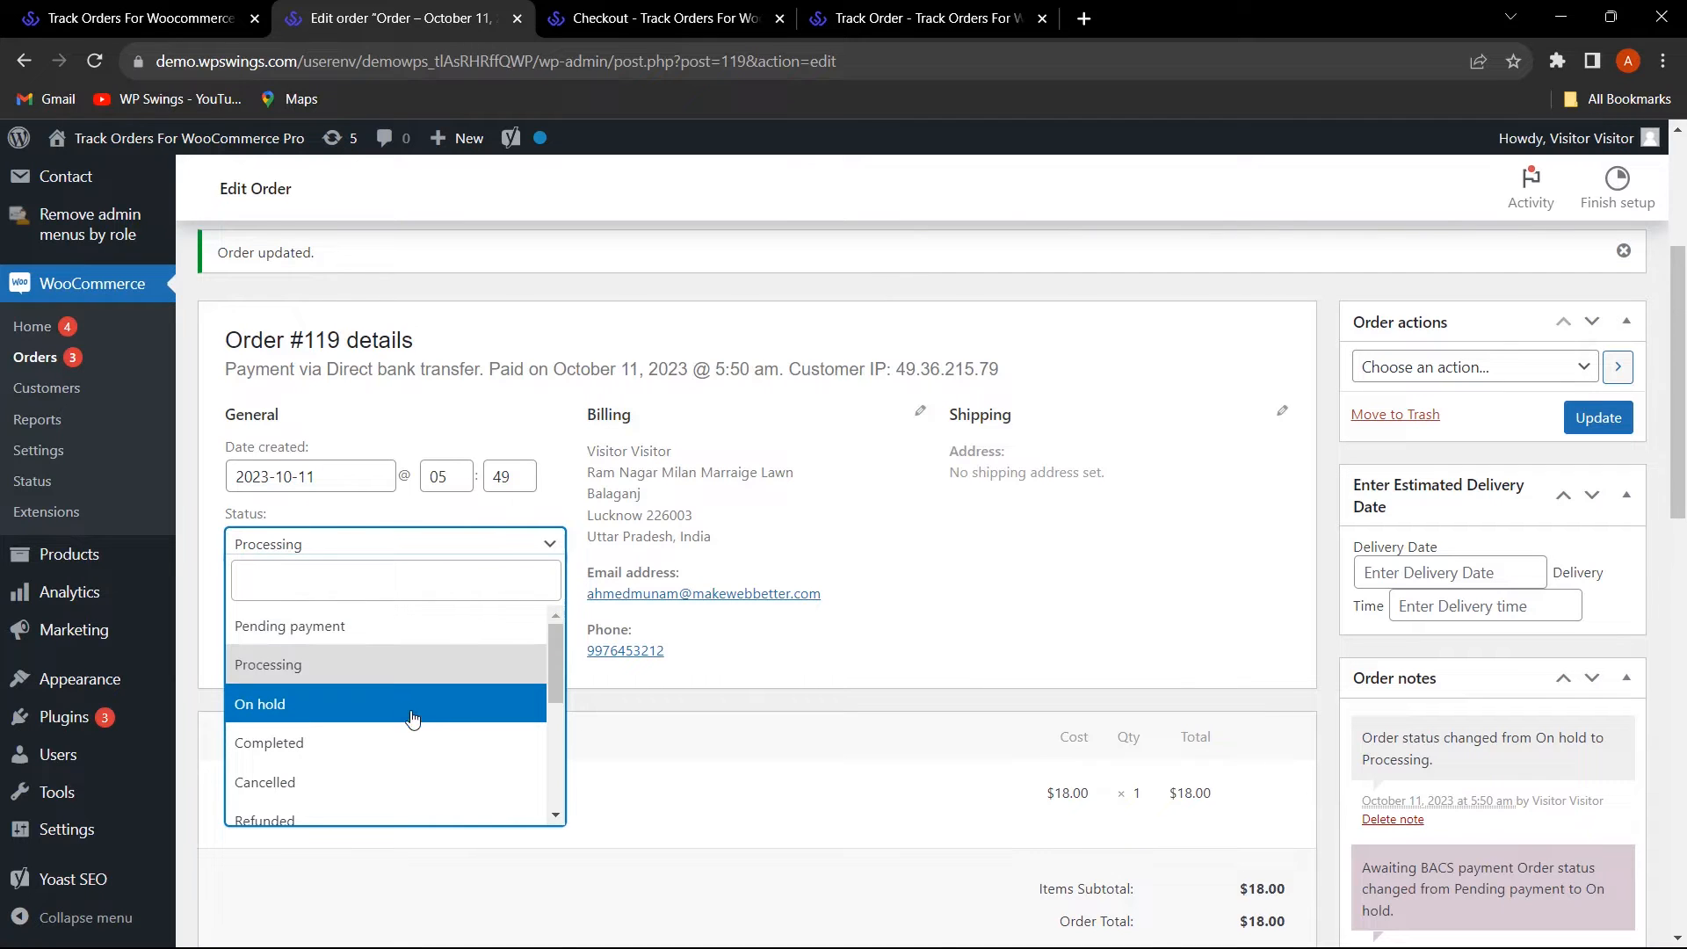
pyautogui.scroll(-1, 397, 703)
pyautogui.scroll(-1, 390, 731)
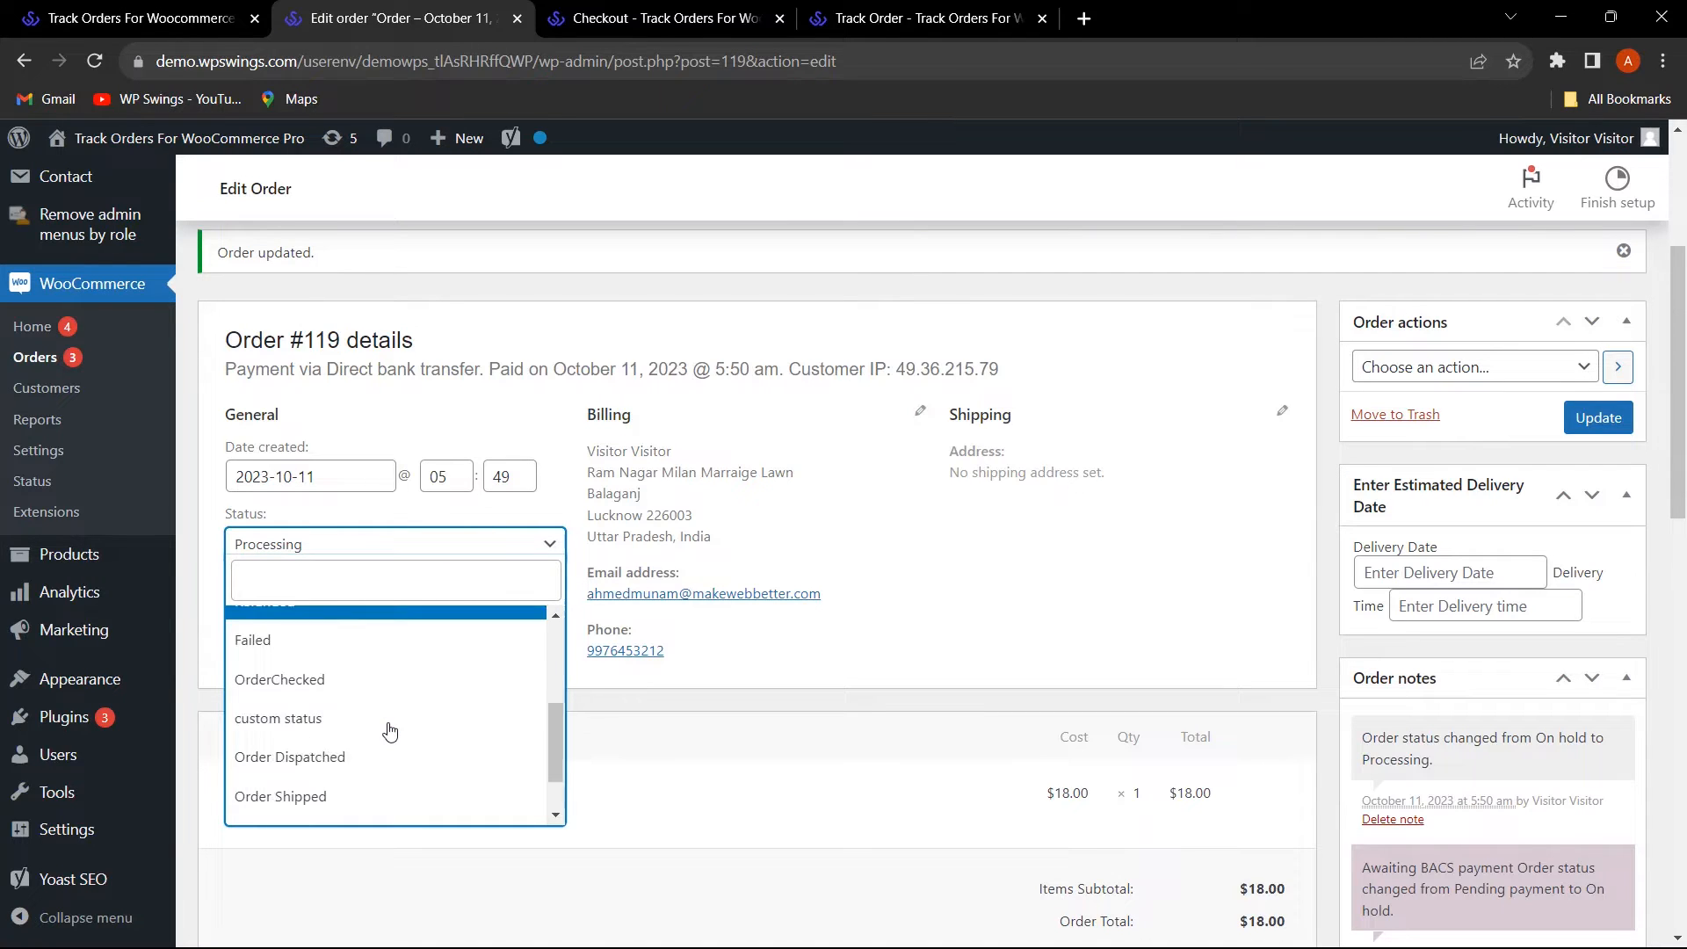
pyautogui.click(351, 800)
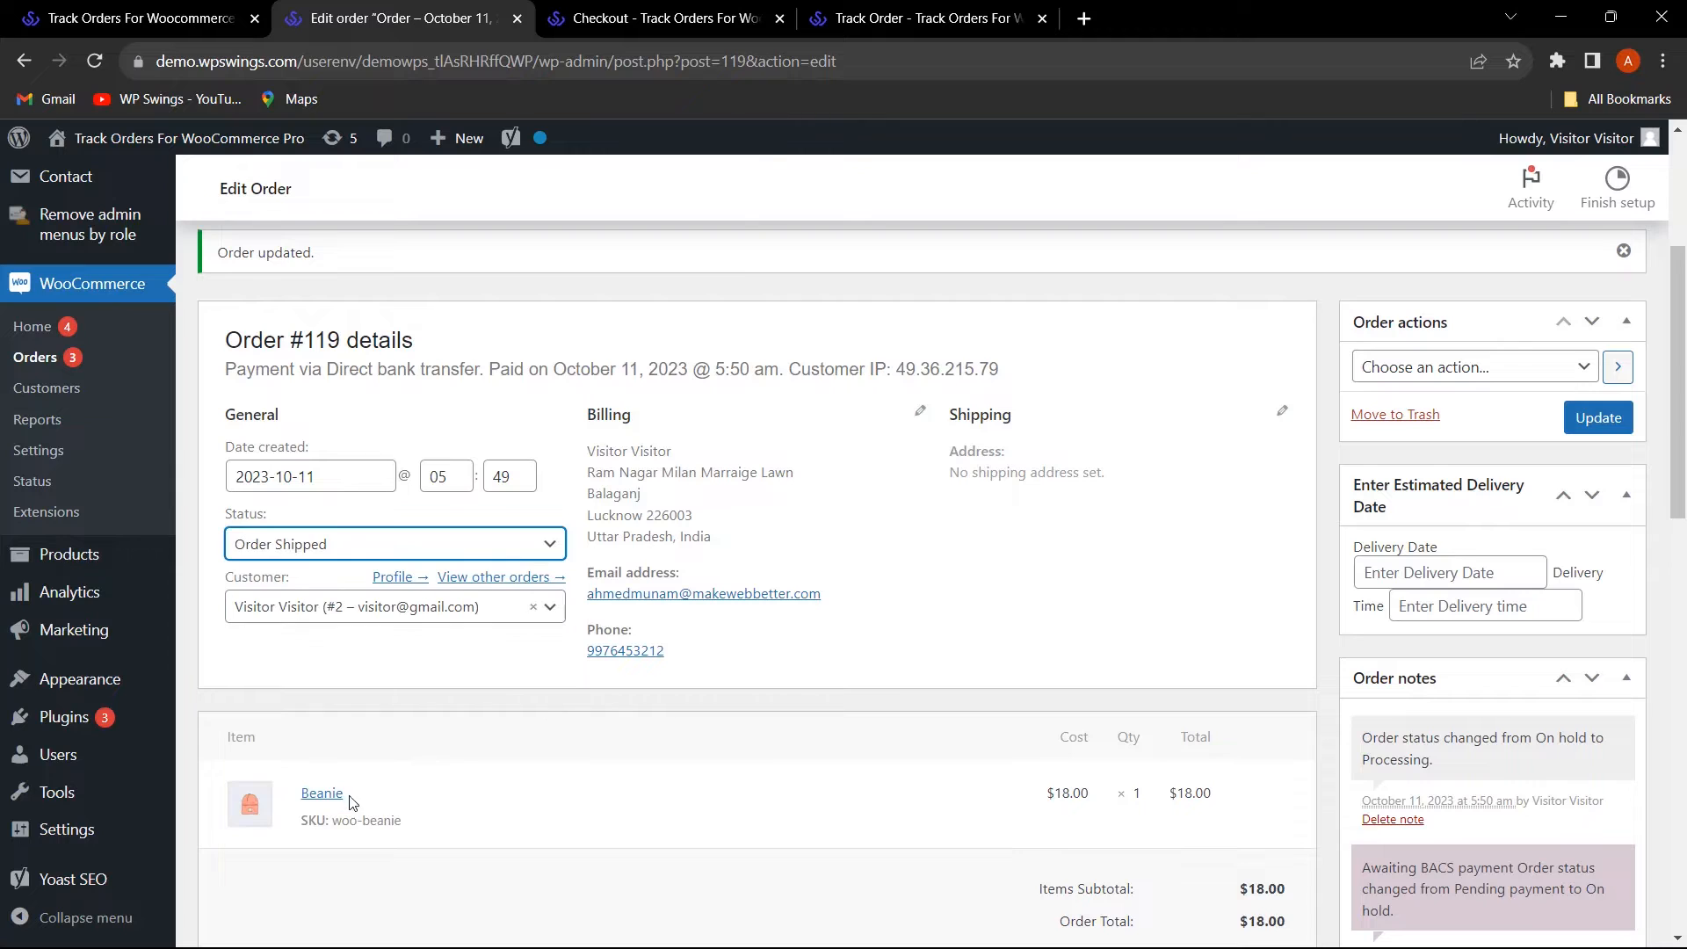
pyautogui.click(1598, 418)
pyautogui.click(141, 18)
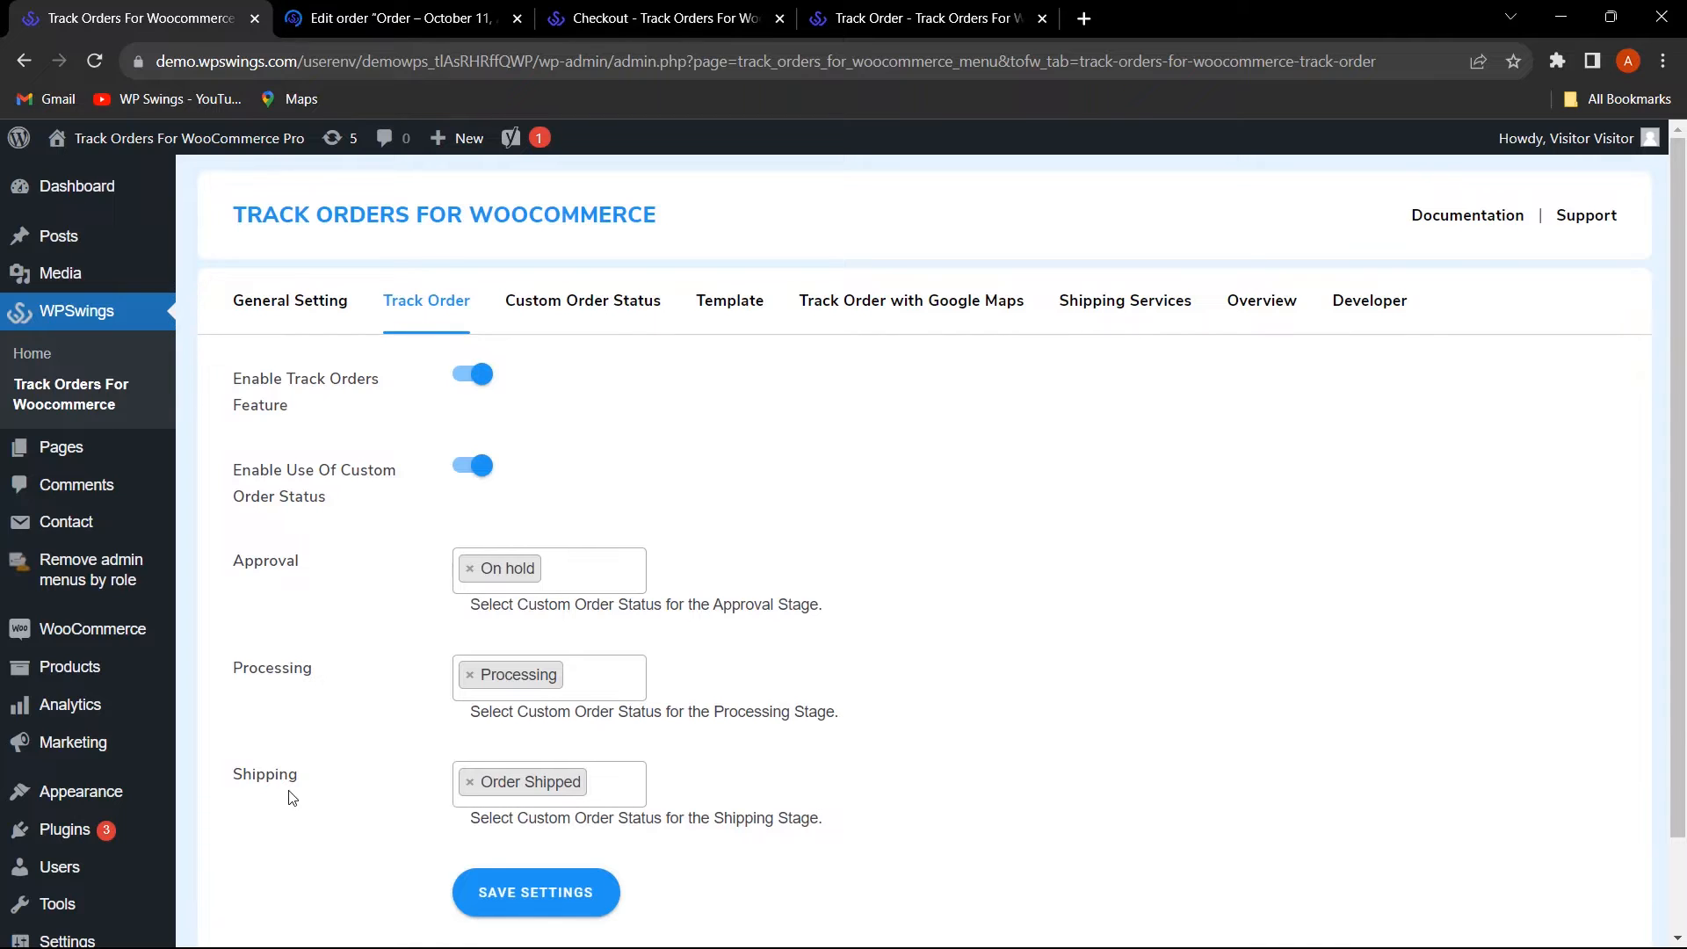
# - Reload the store's Track Order page and examine the Beanie order's progress and shipping entries
pyautogui.click(903, 20)
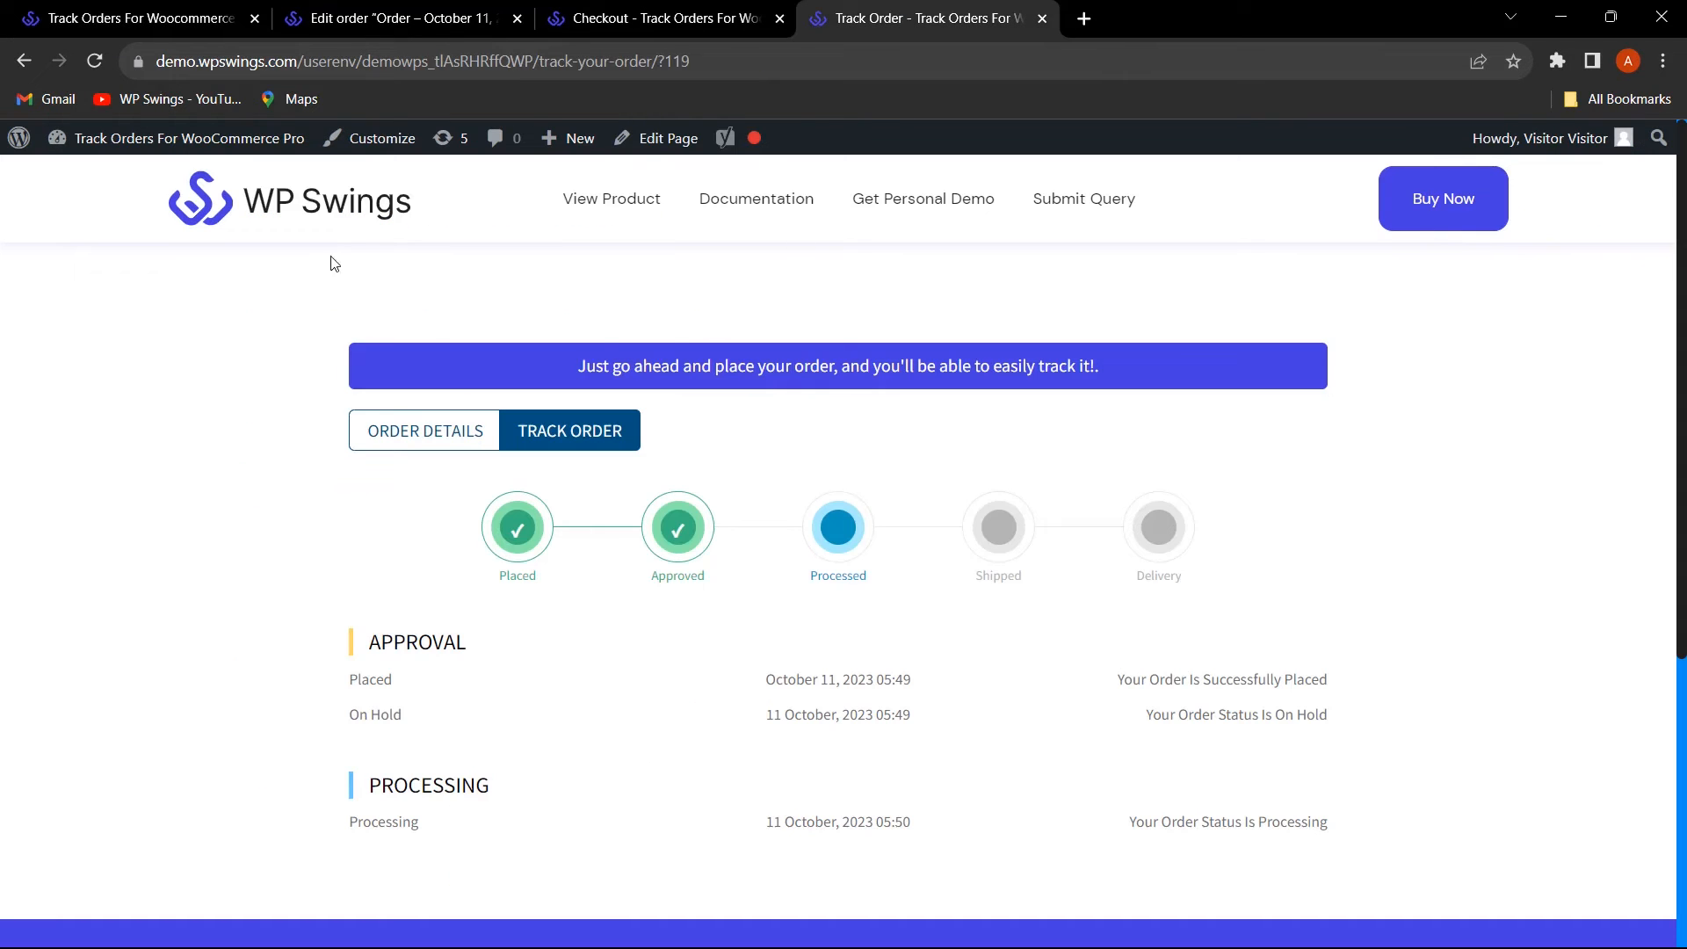
pyautogui.click(97, 60)
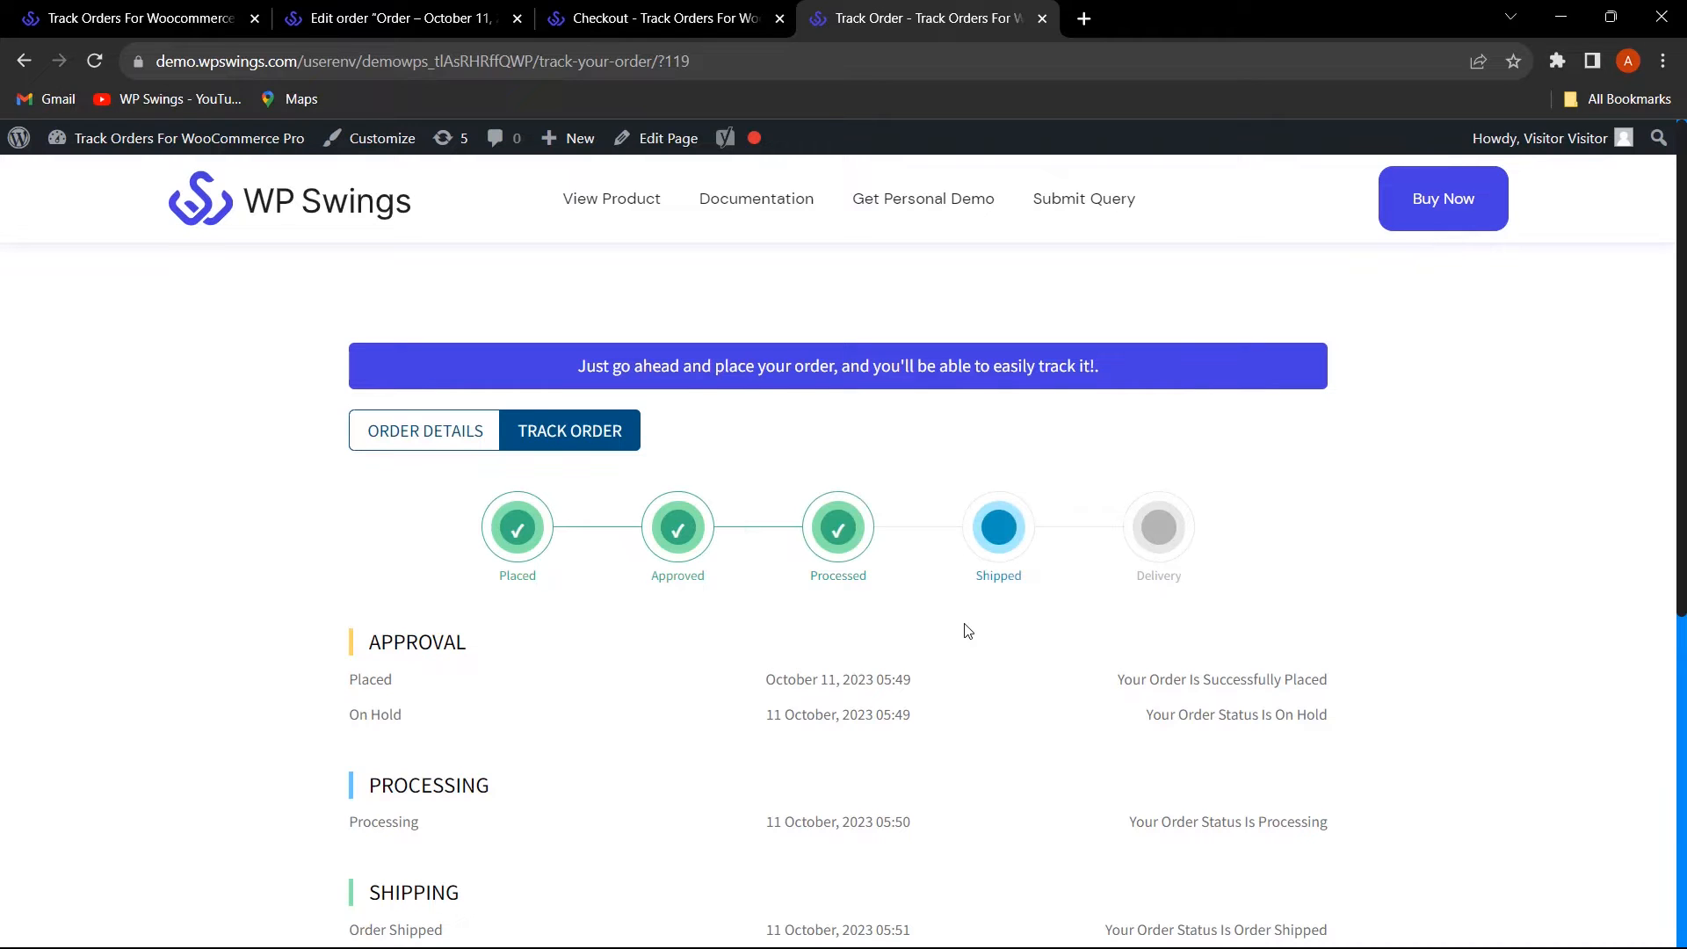
pyautogui.scroll(-1, 1013, 621)
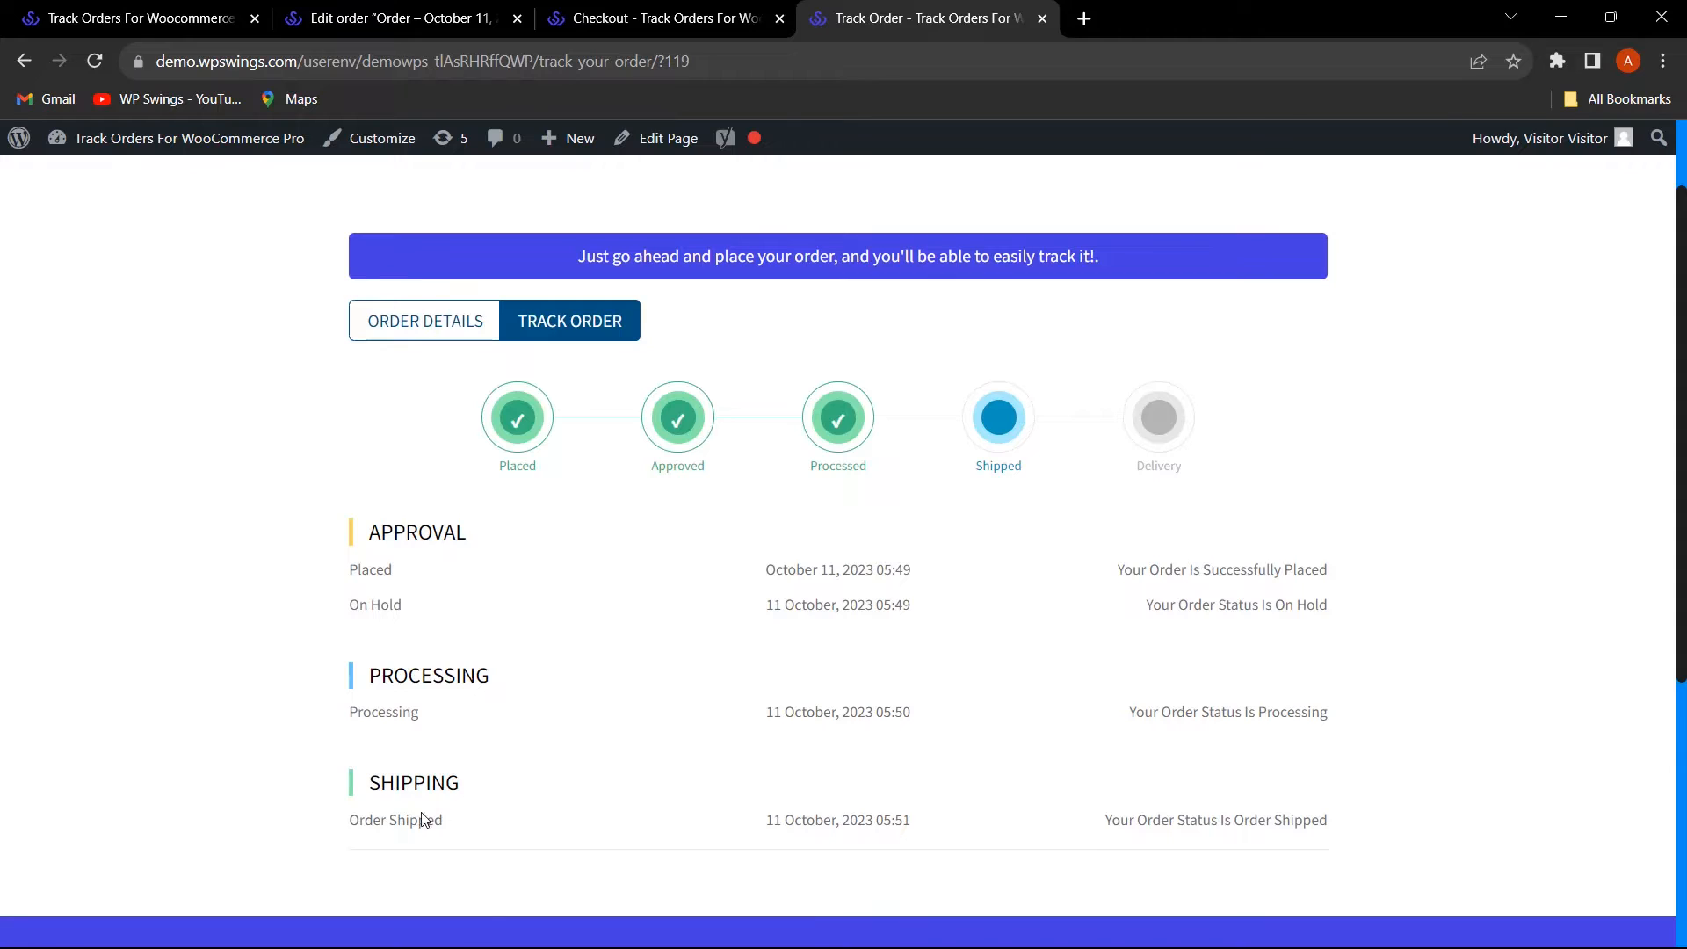
# - Add custom status to the Approval stage in the plugin's Track Order settings and save the settings
pyautogui.hotkey('ctrl', 'Tab')
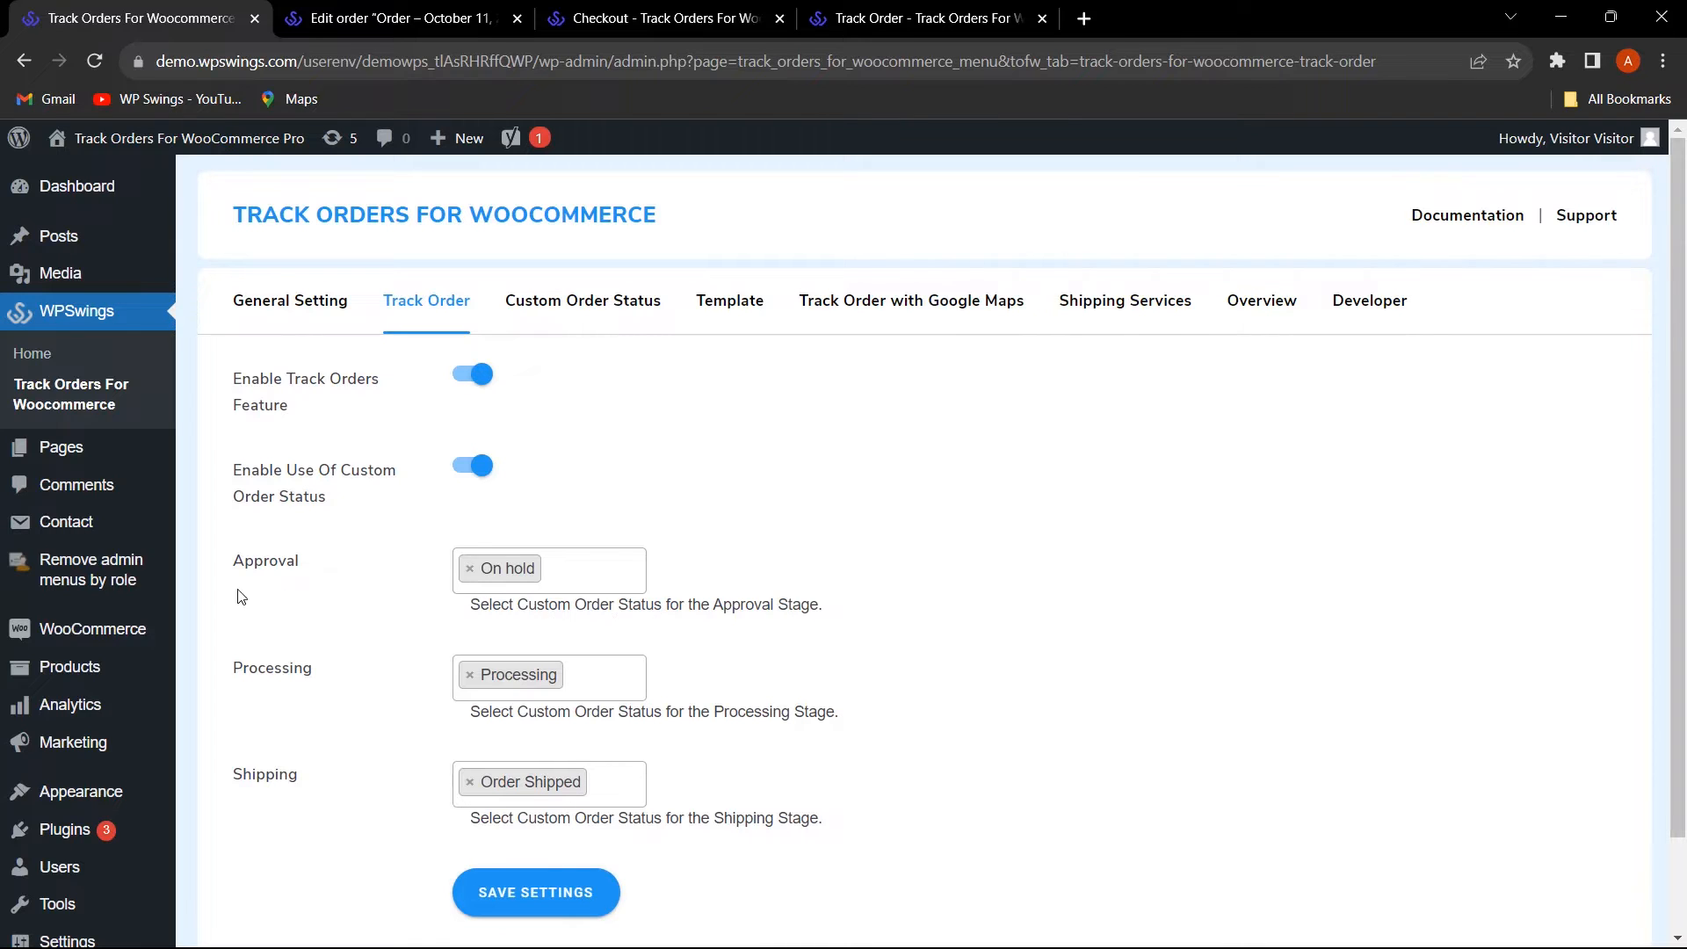
pyautogui.click(617, 574)
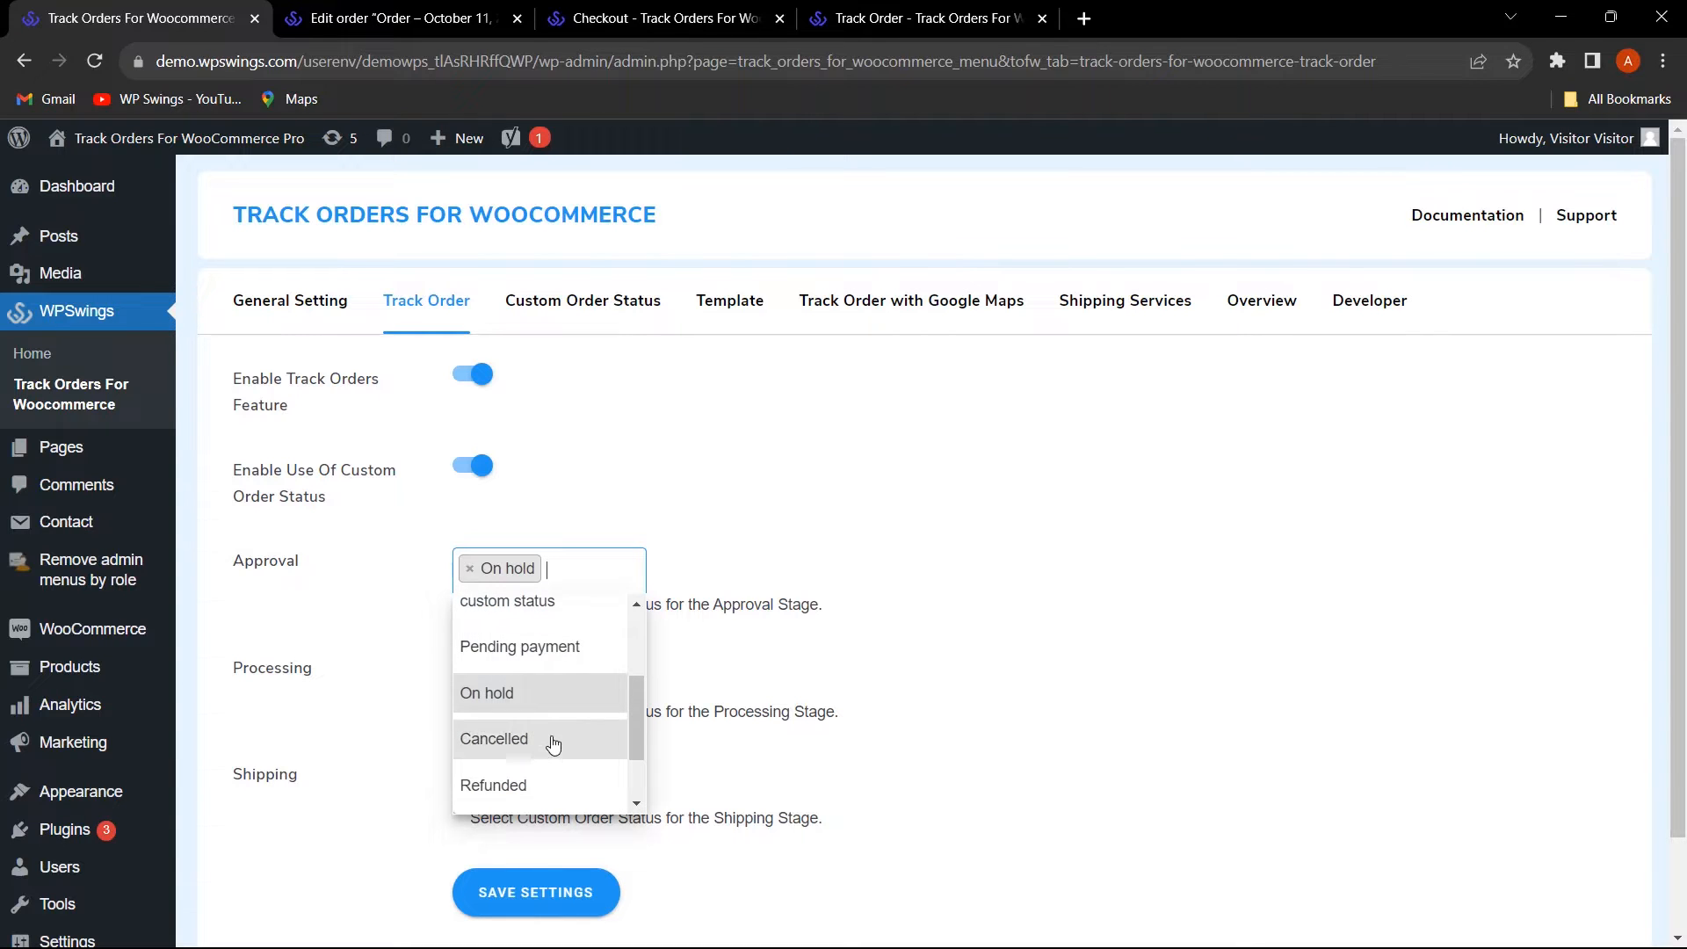
pyautogui.scroll(1, 553, 745)
pyautogui.scroll(1, 553, 745)
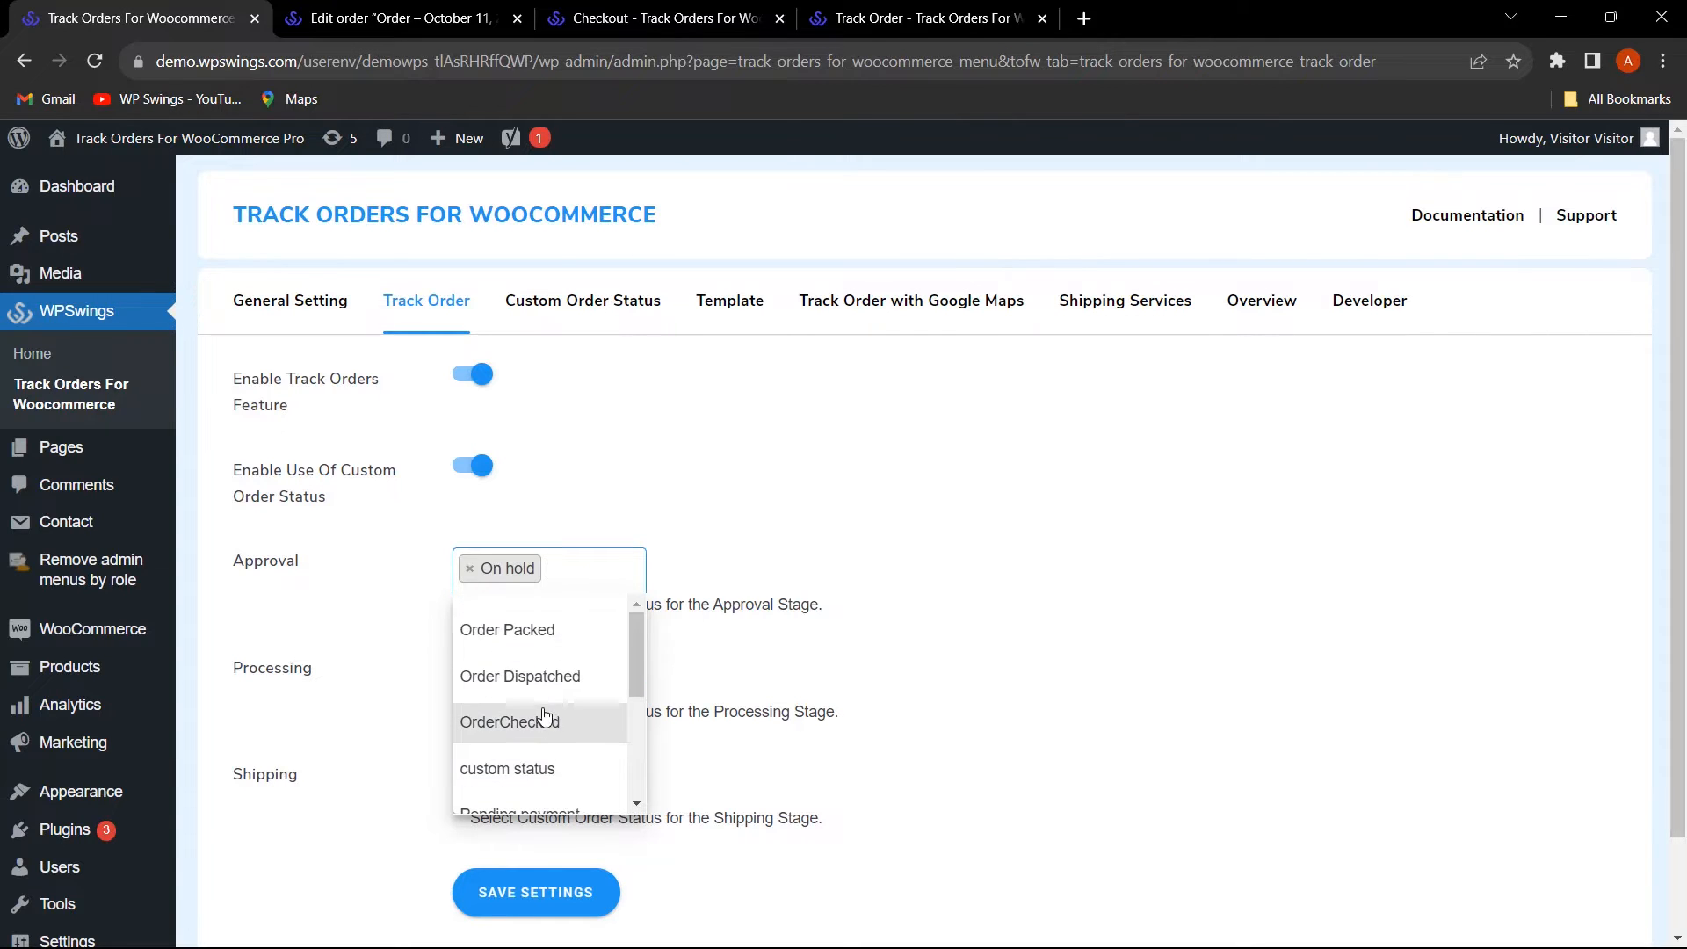
pyautogui.click(529, 766)
pyautogui.scroll(-2, 695, 668)
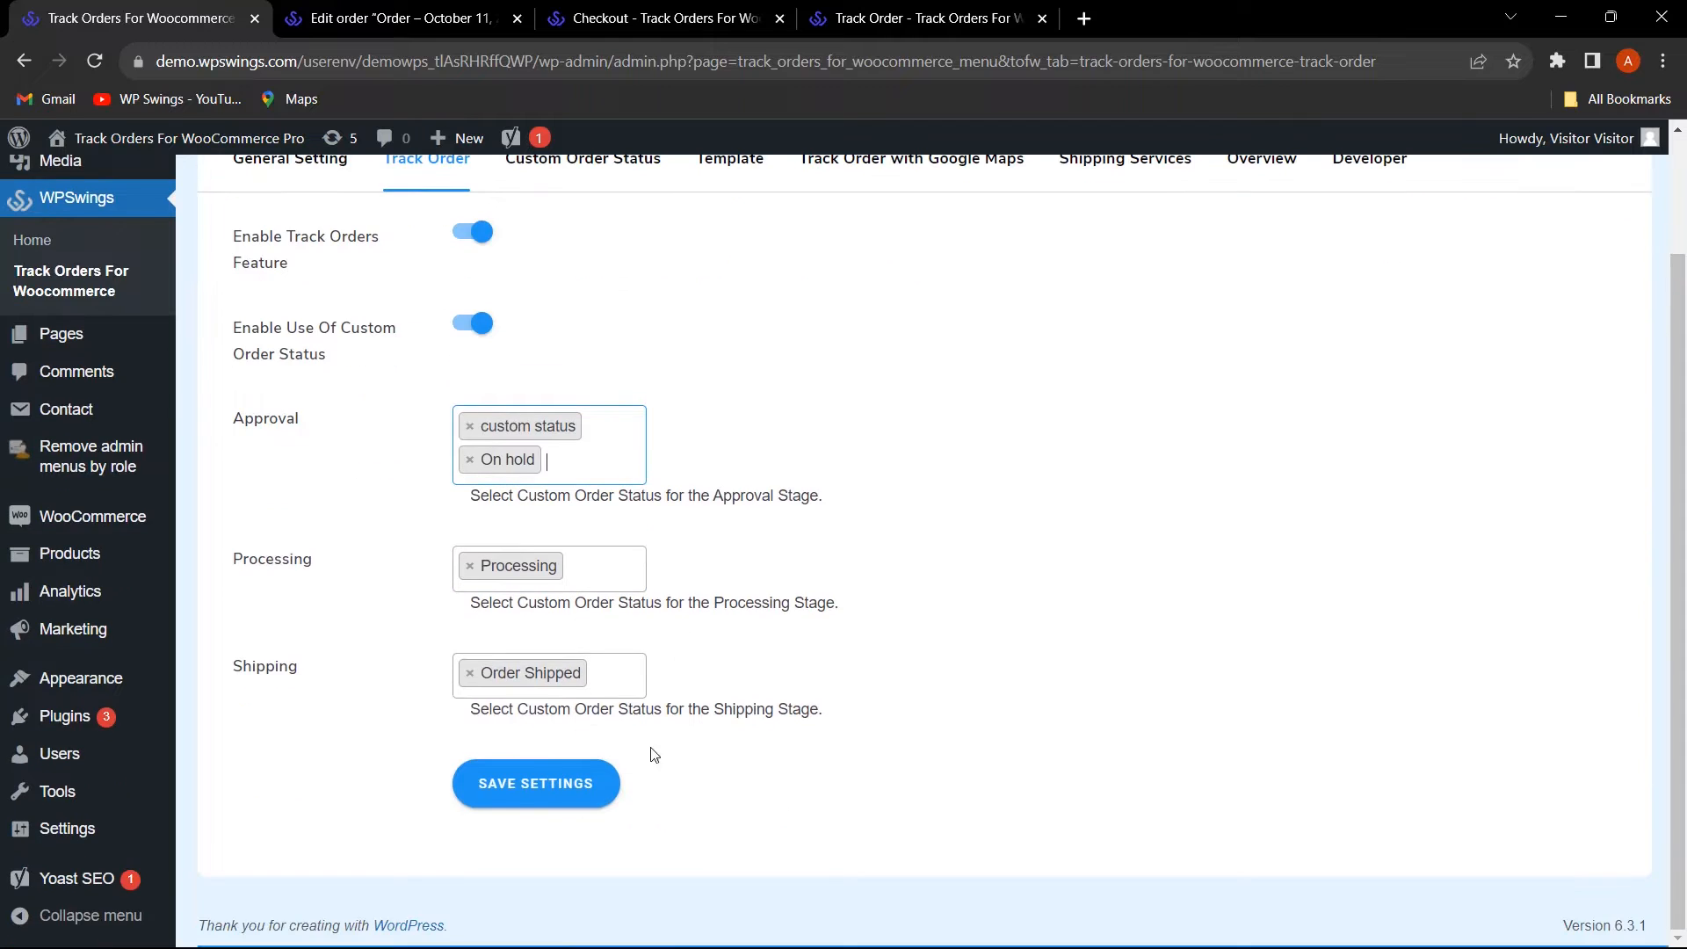
pyautogui.click(538, 783)
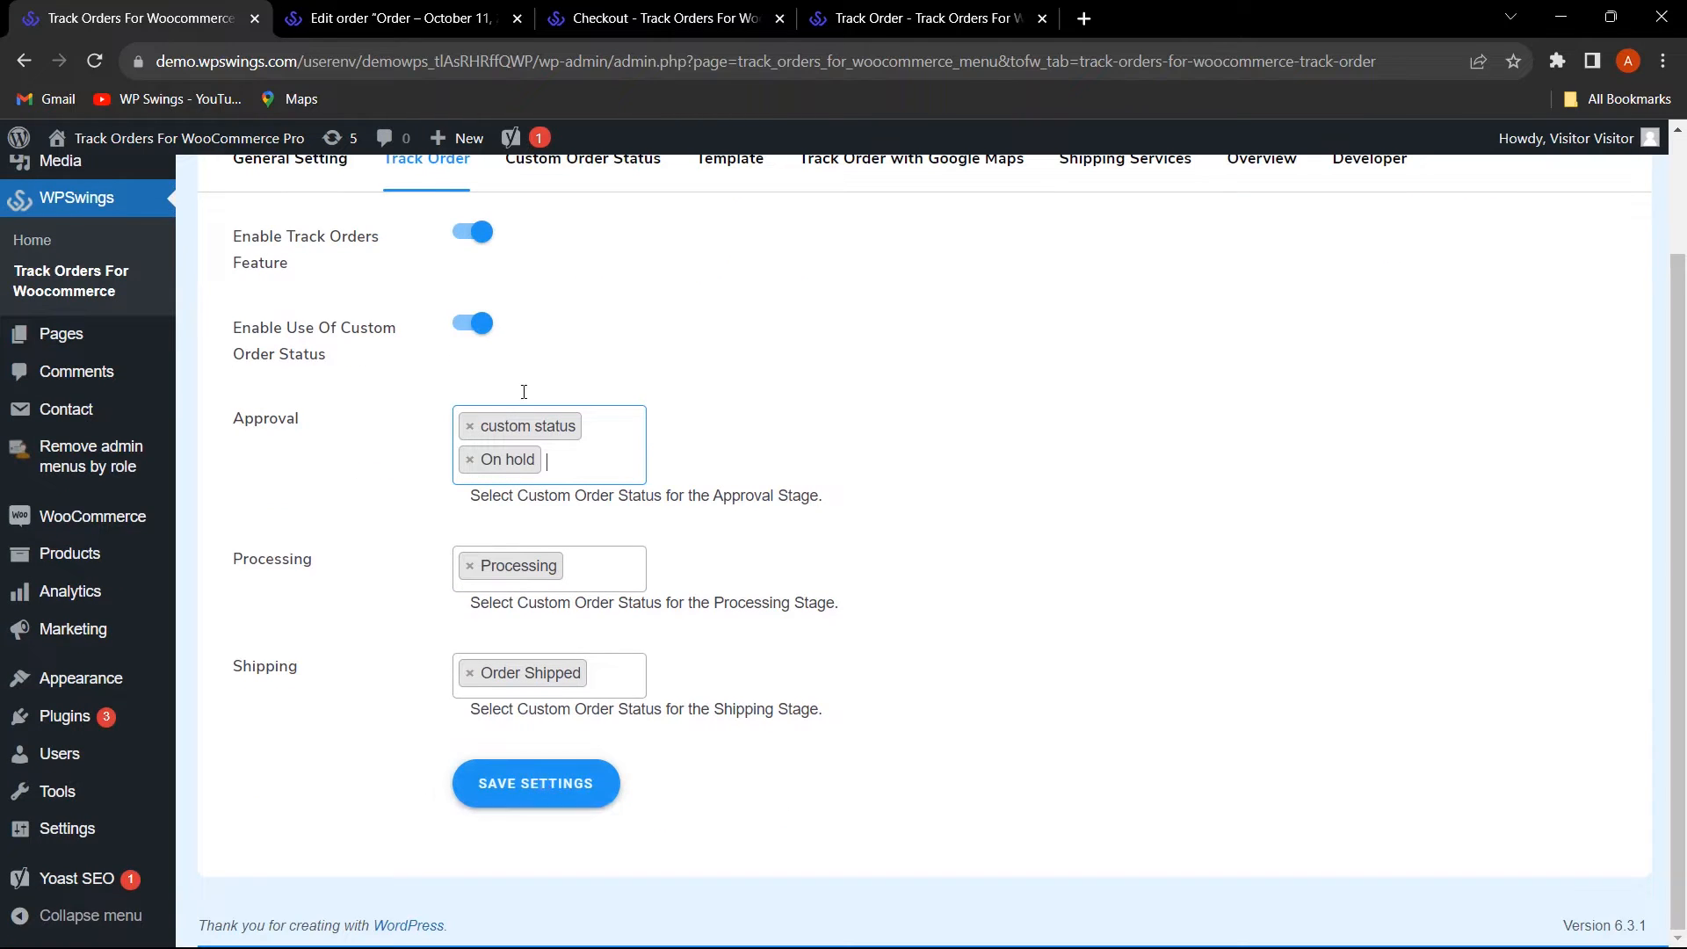
# - Choose custom status as the Beanie order's status on its edit page
pyautogui.click(400, 18)
pyautogui.scroll(-2, 565, 540)
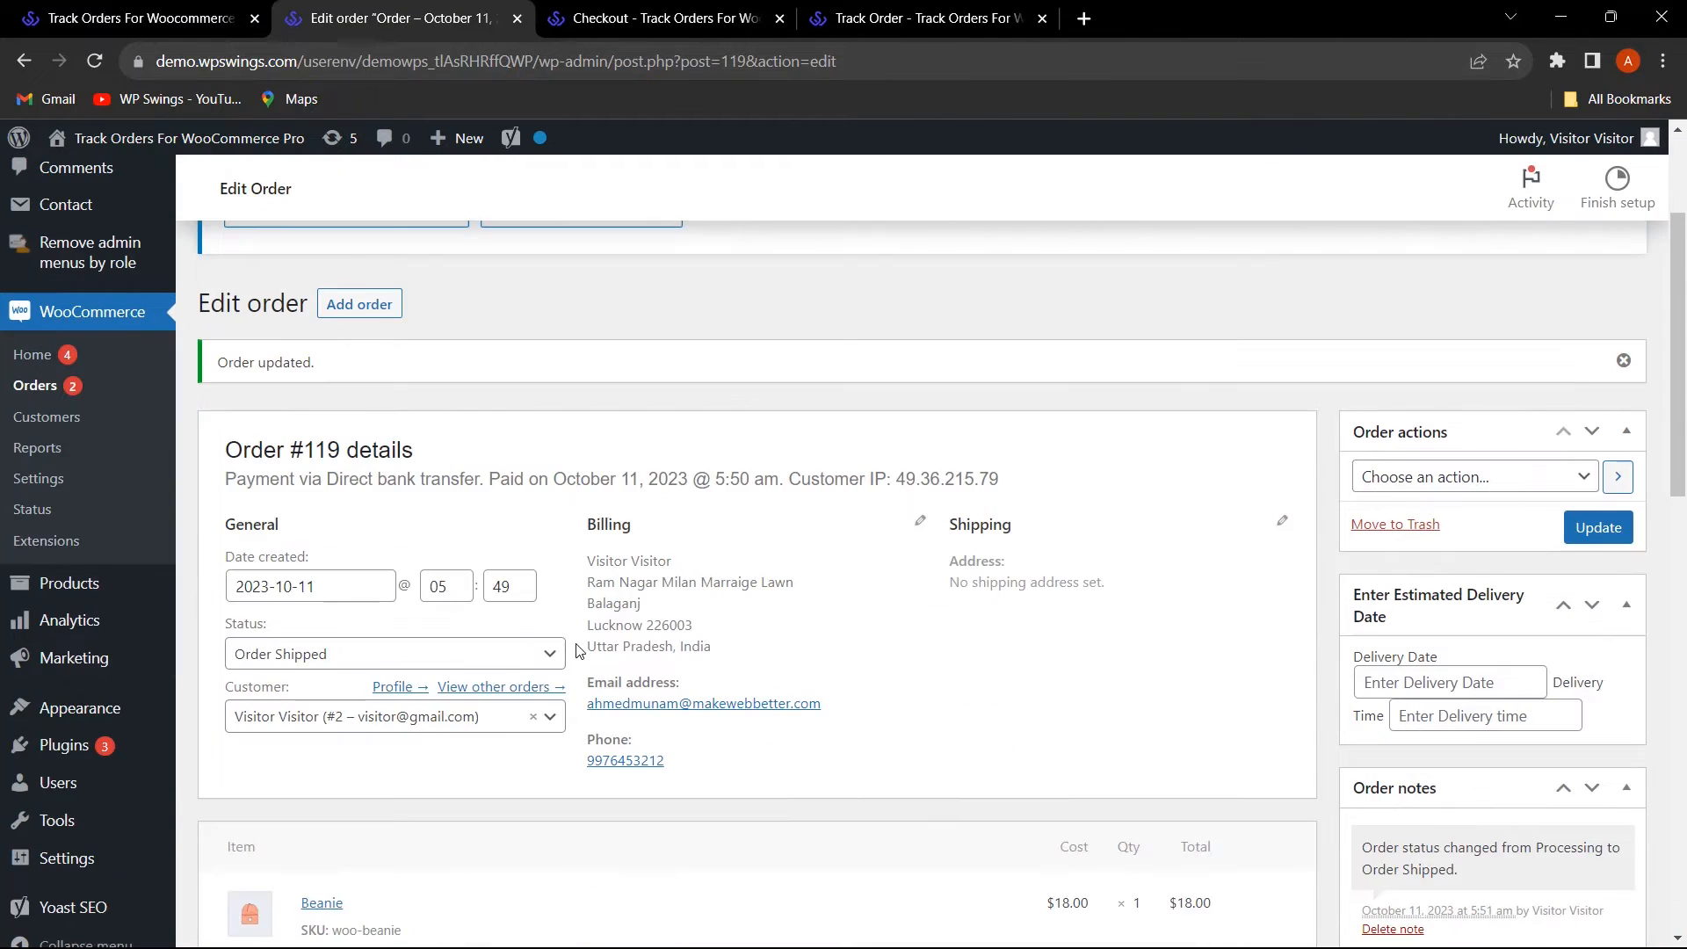
pyautogui.click(532, 658)
pyautogui.scroll(3, 369, 840)
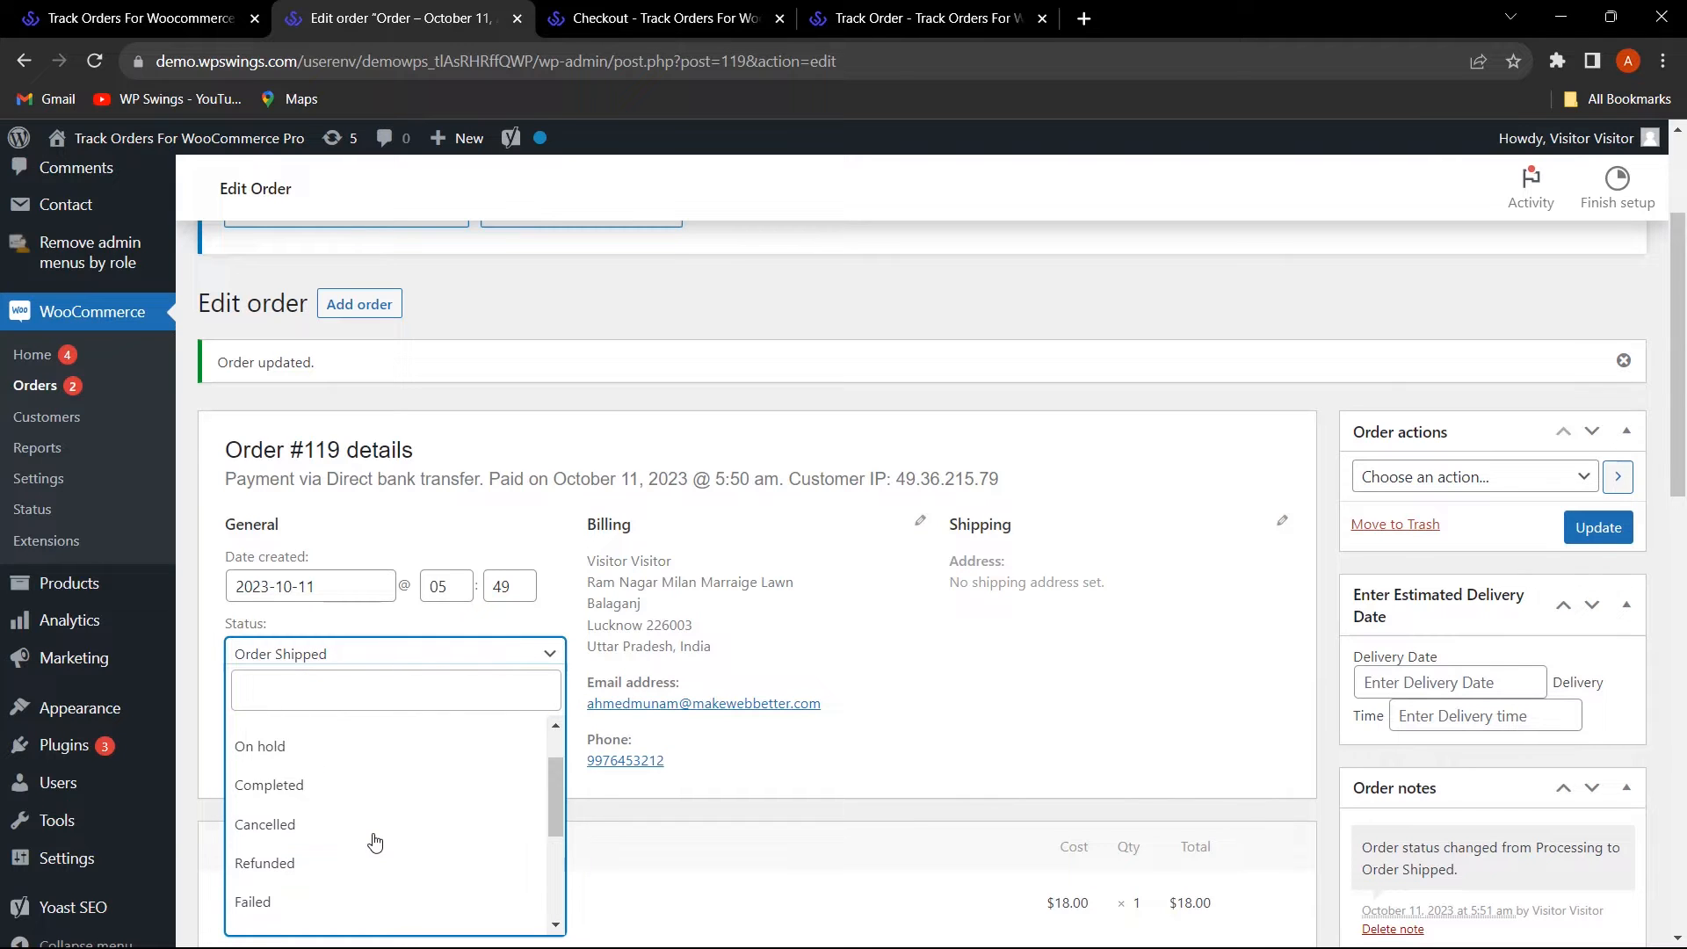
pyautogui.scroll(-1, 341, 832)
pyautogui.click(327, 870)
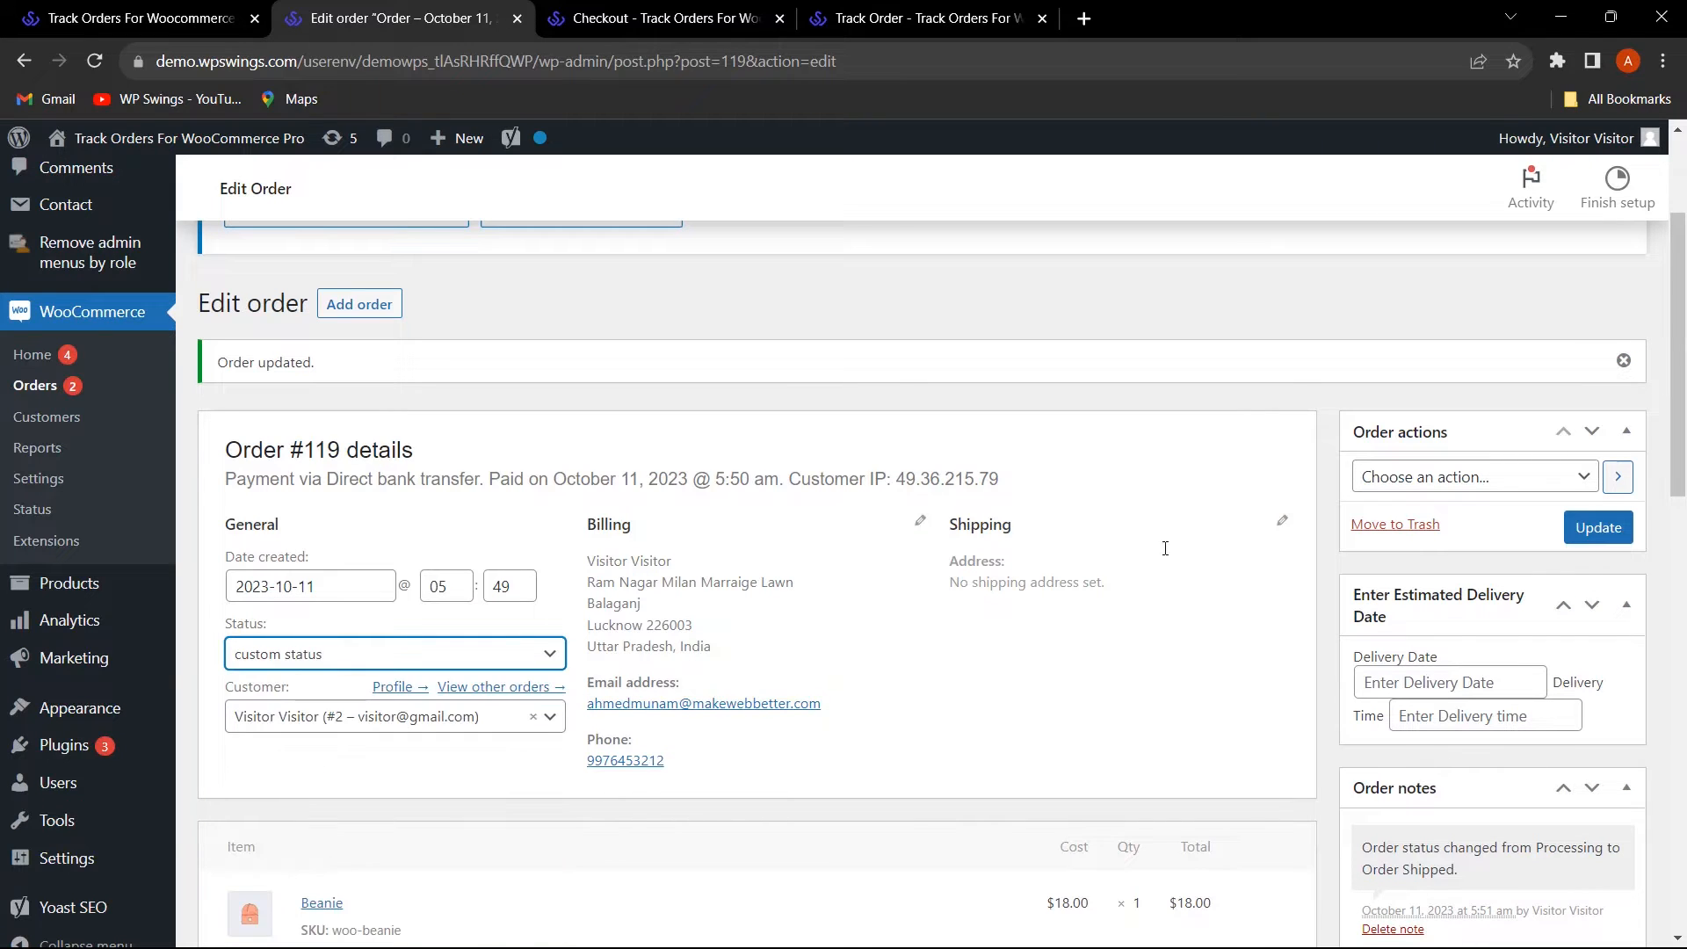
# - Return to the plugin's Track Order settings and remove custom status from the Approval stage
pyautogui.click(141, 18)
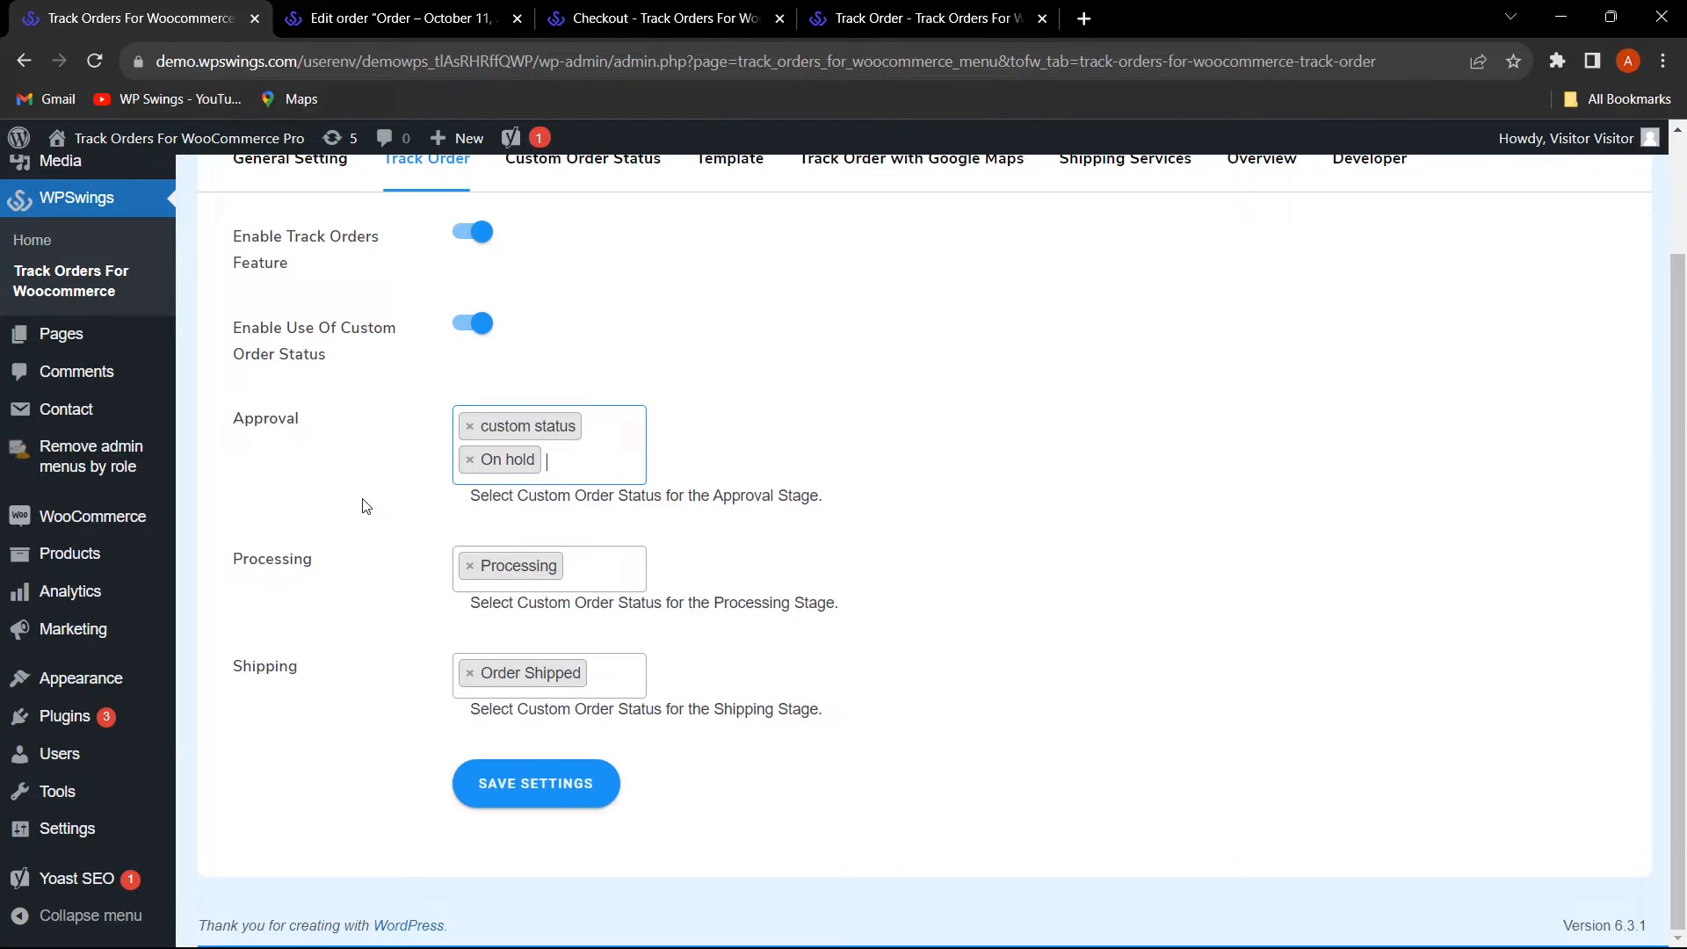
pyautogui.click(471, 427)
pyautogui.scroll(2, 971, 589)
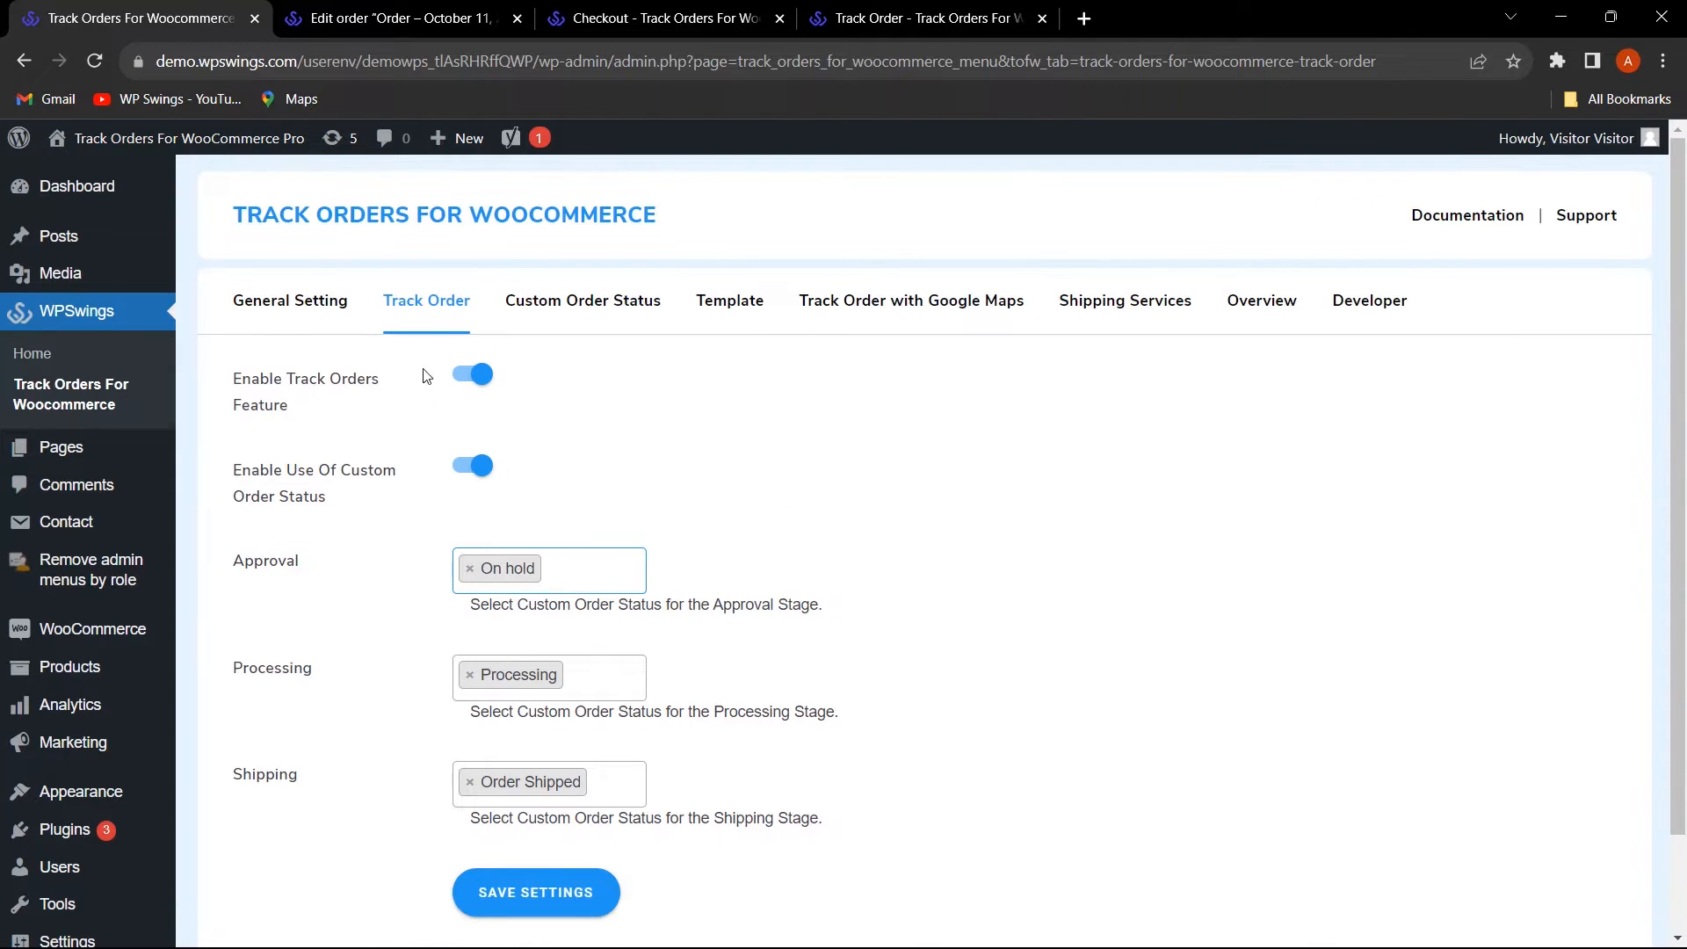
pyautogui.scroll(-2, 1134, 598)
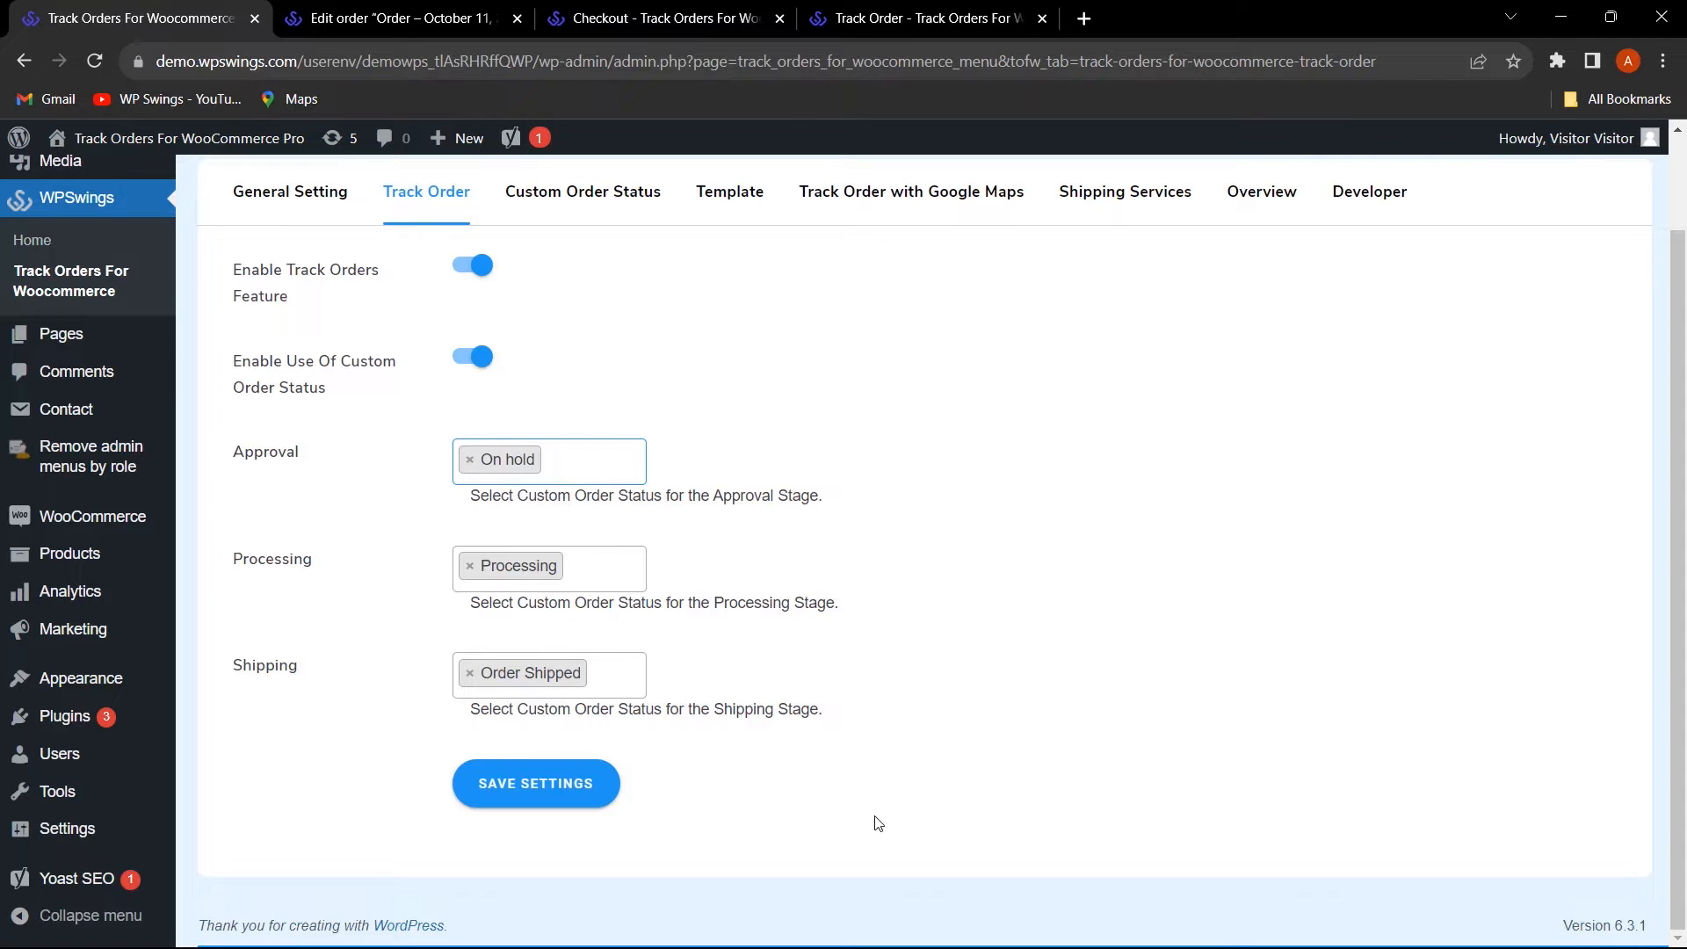
# - Open the Custom Order Status settings, start a new custom order status, and name it Pause
pyautogui.scroll(1, 947, 818)
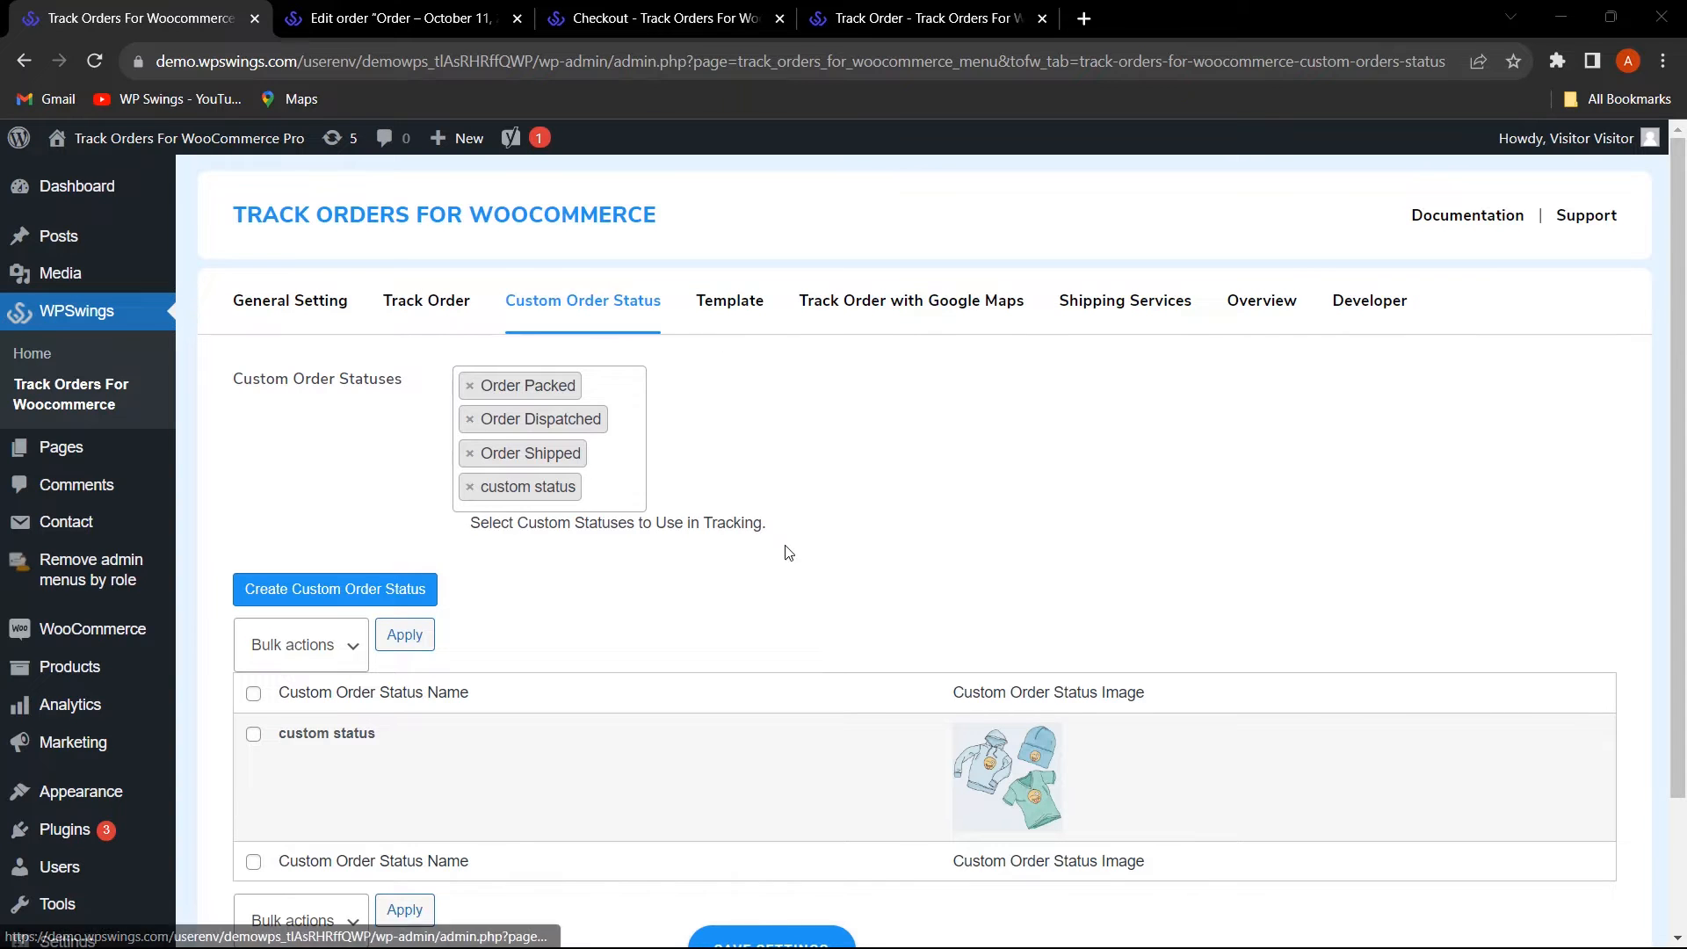
pyautogui.scroll(-2, 844, 618)
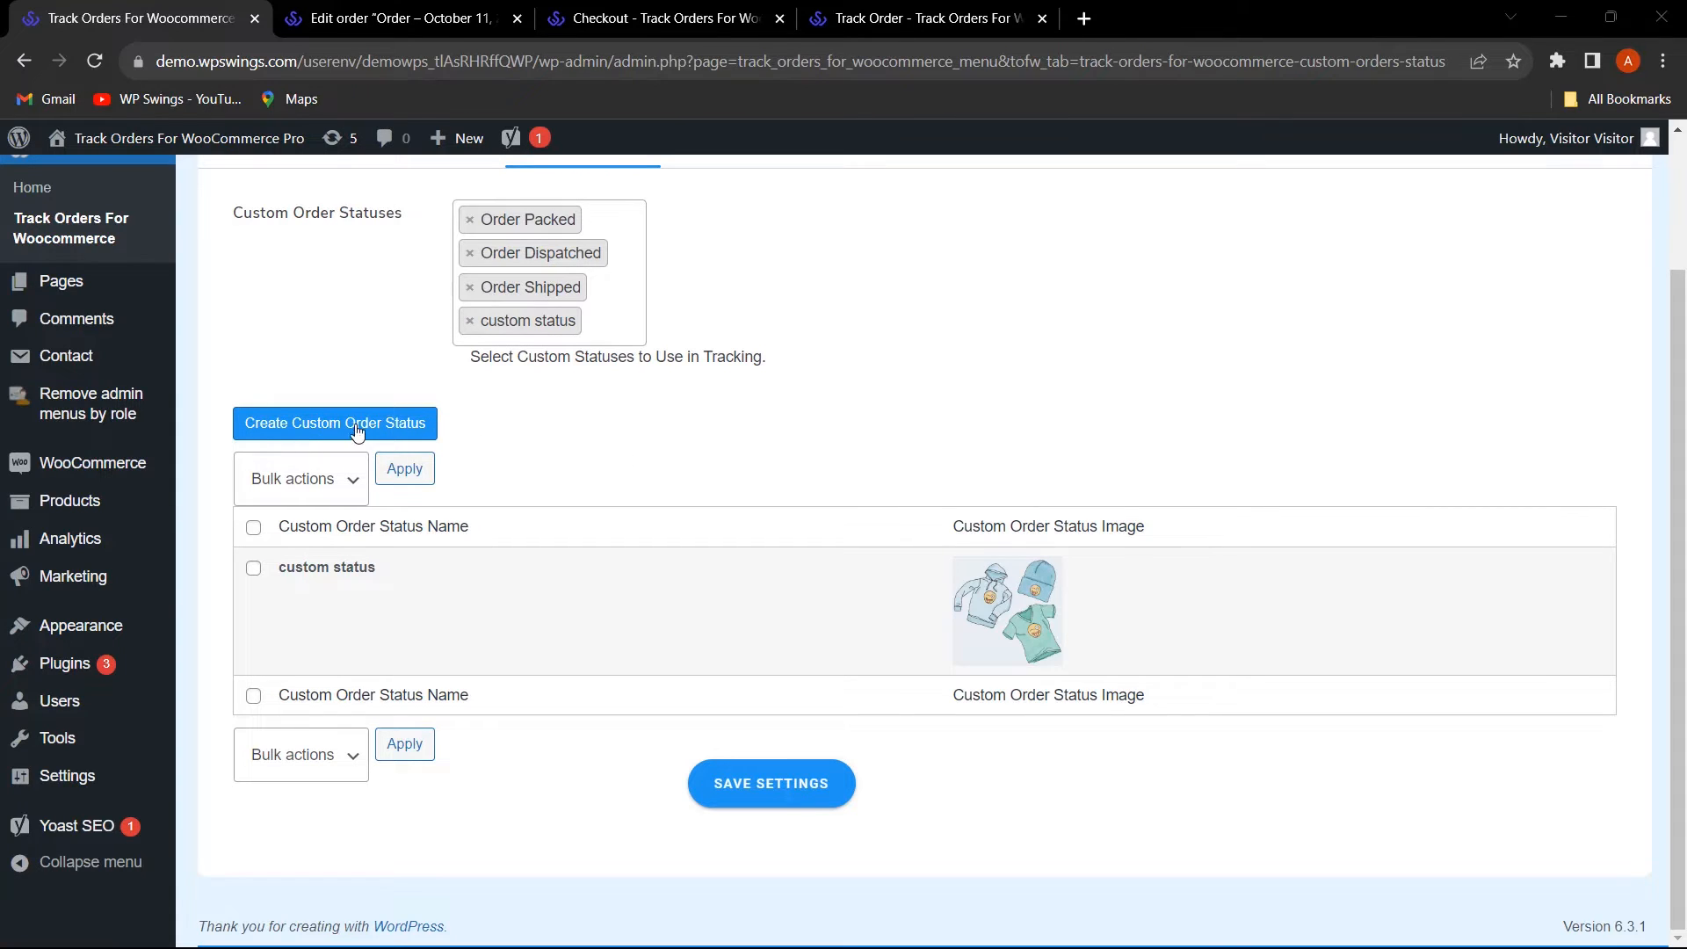
pyautogui.scroll(1, 624, 479)
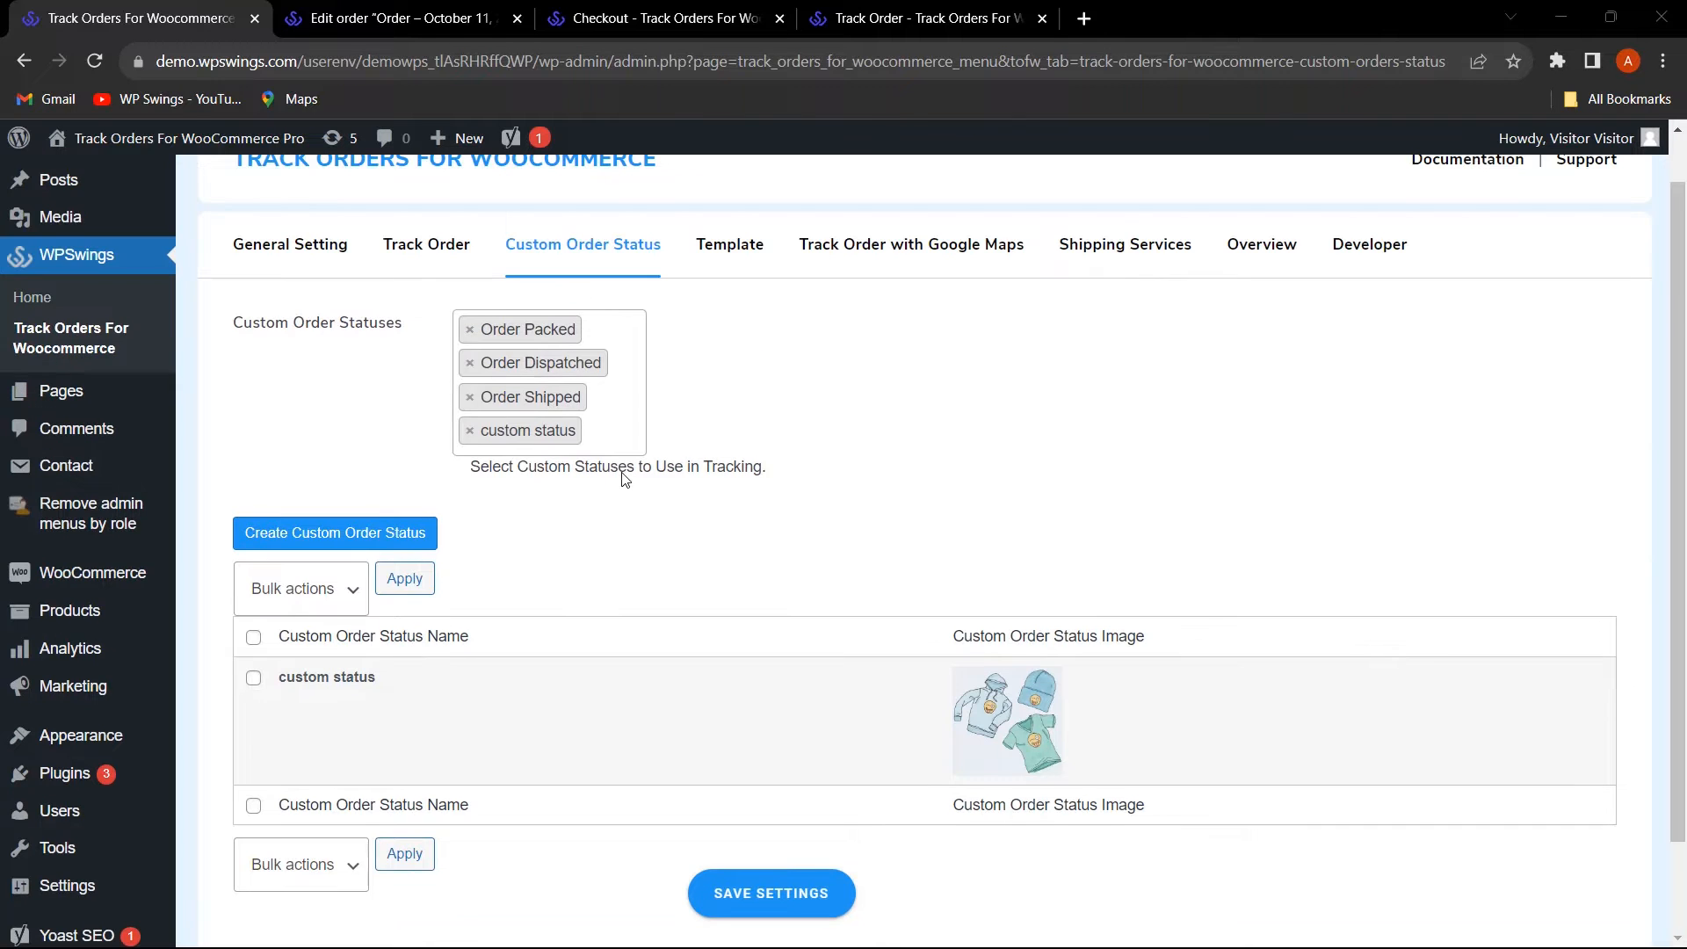
pyautogui.scroll(1, 848, 498)
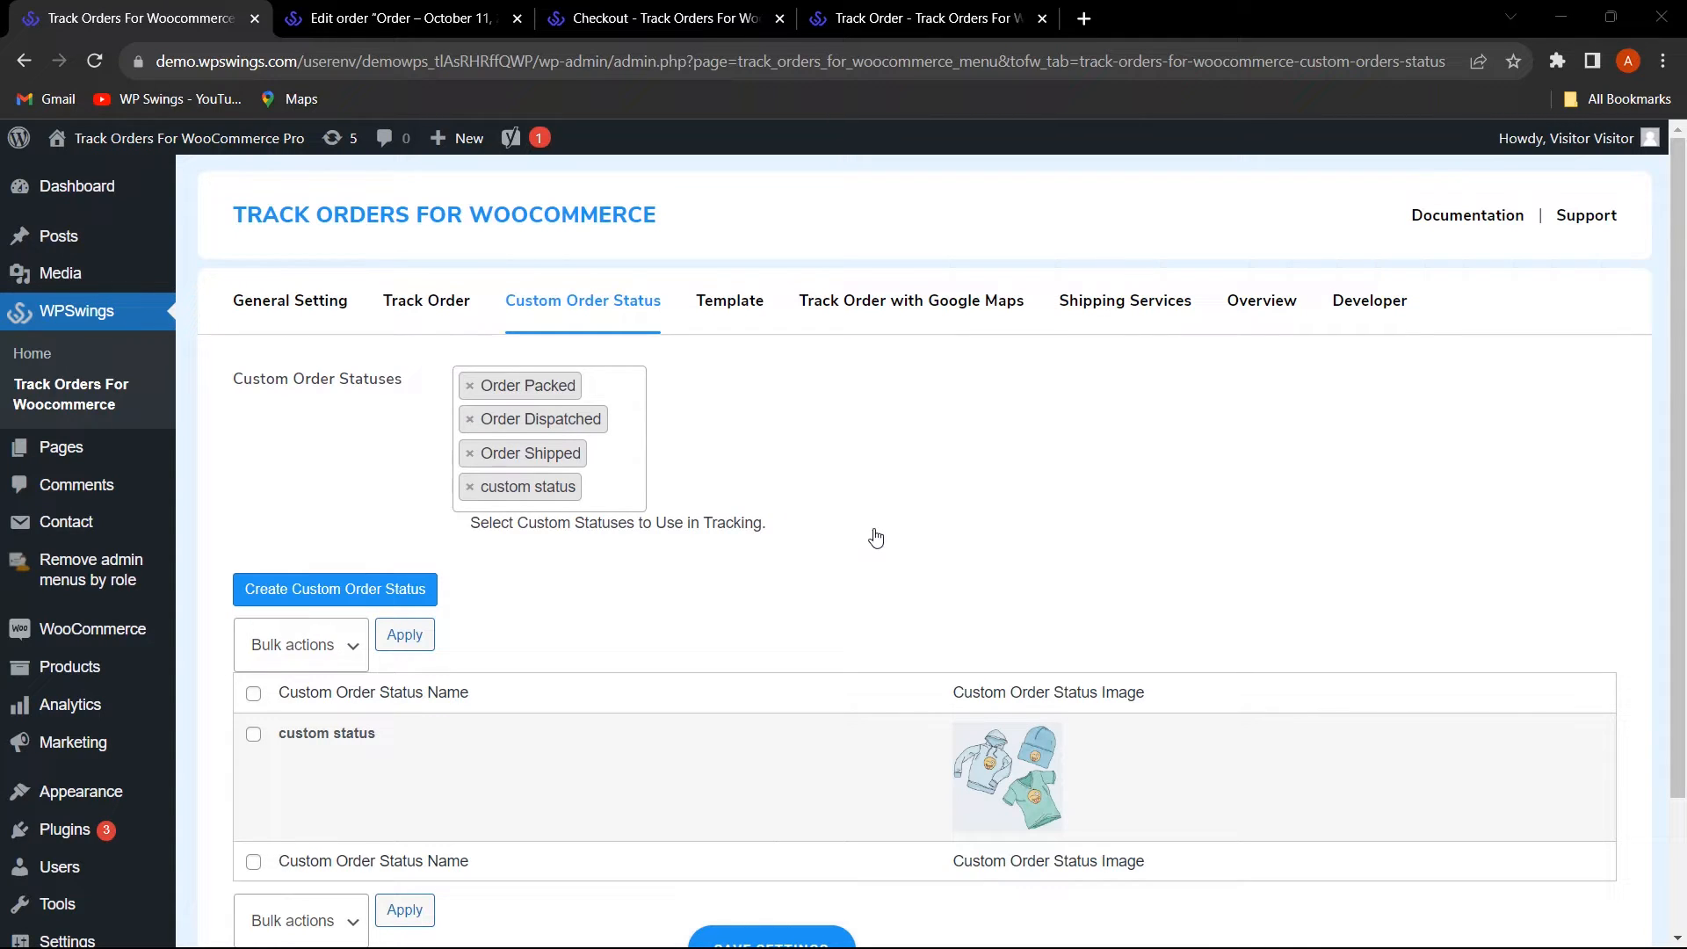
pyautogui.scroll(-1, 809, 602)
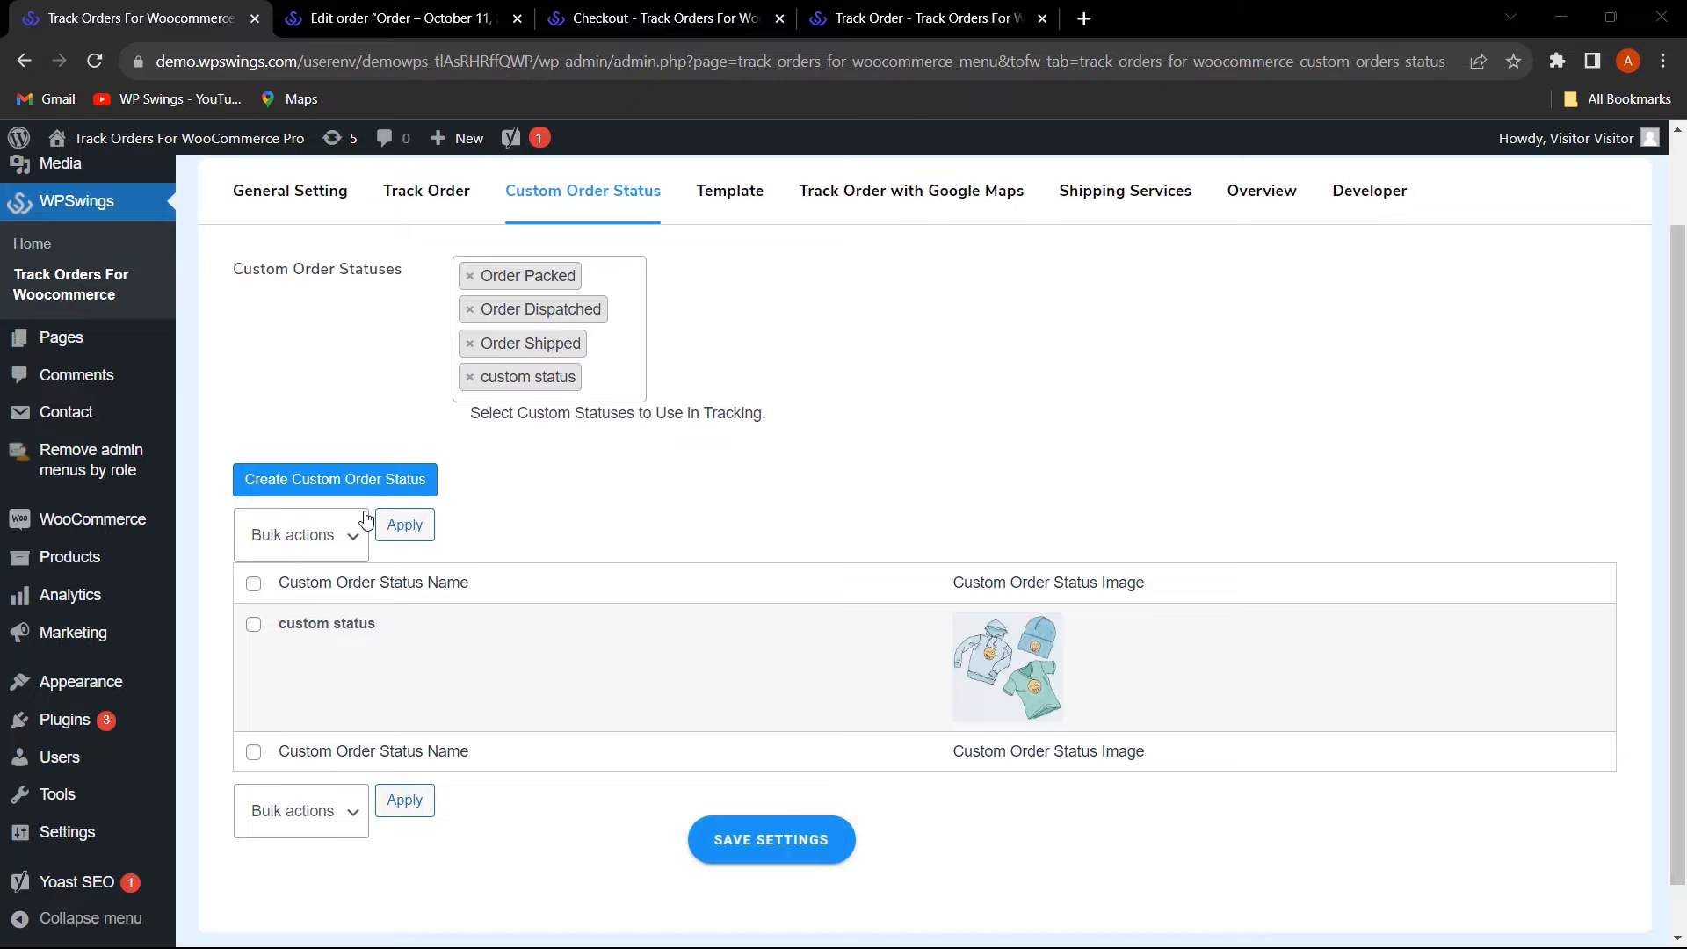
pyautogui.click(384, 488)
pyautogui.click(1078, 610)
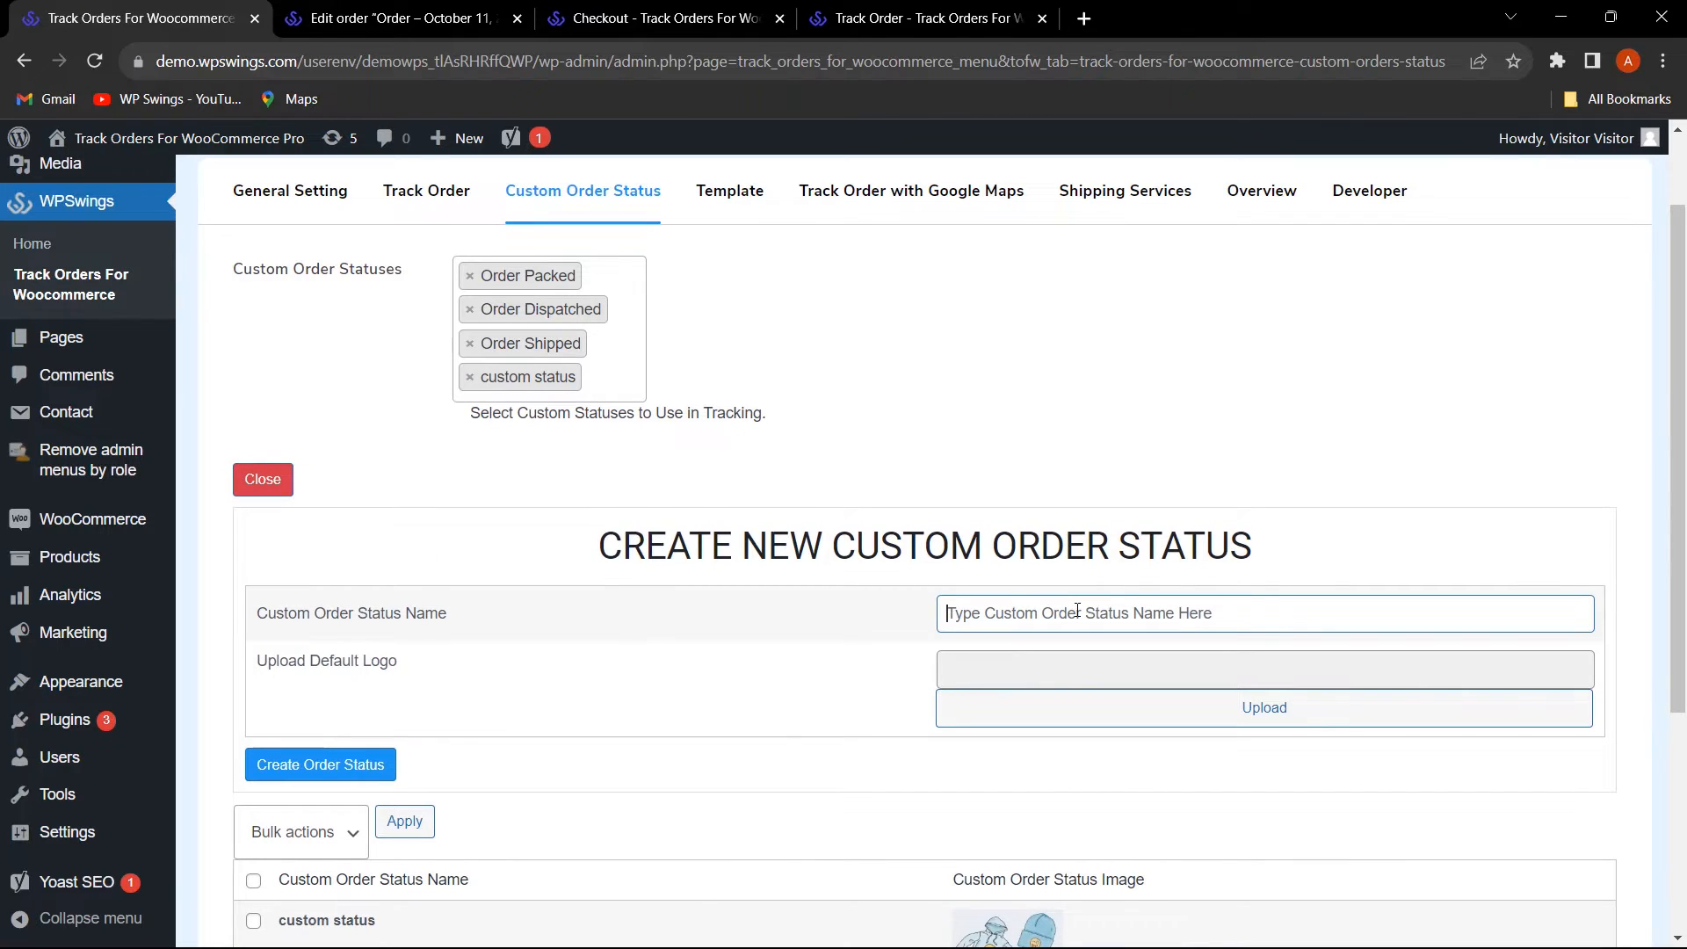
pyautogui.write('Pause')
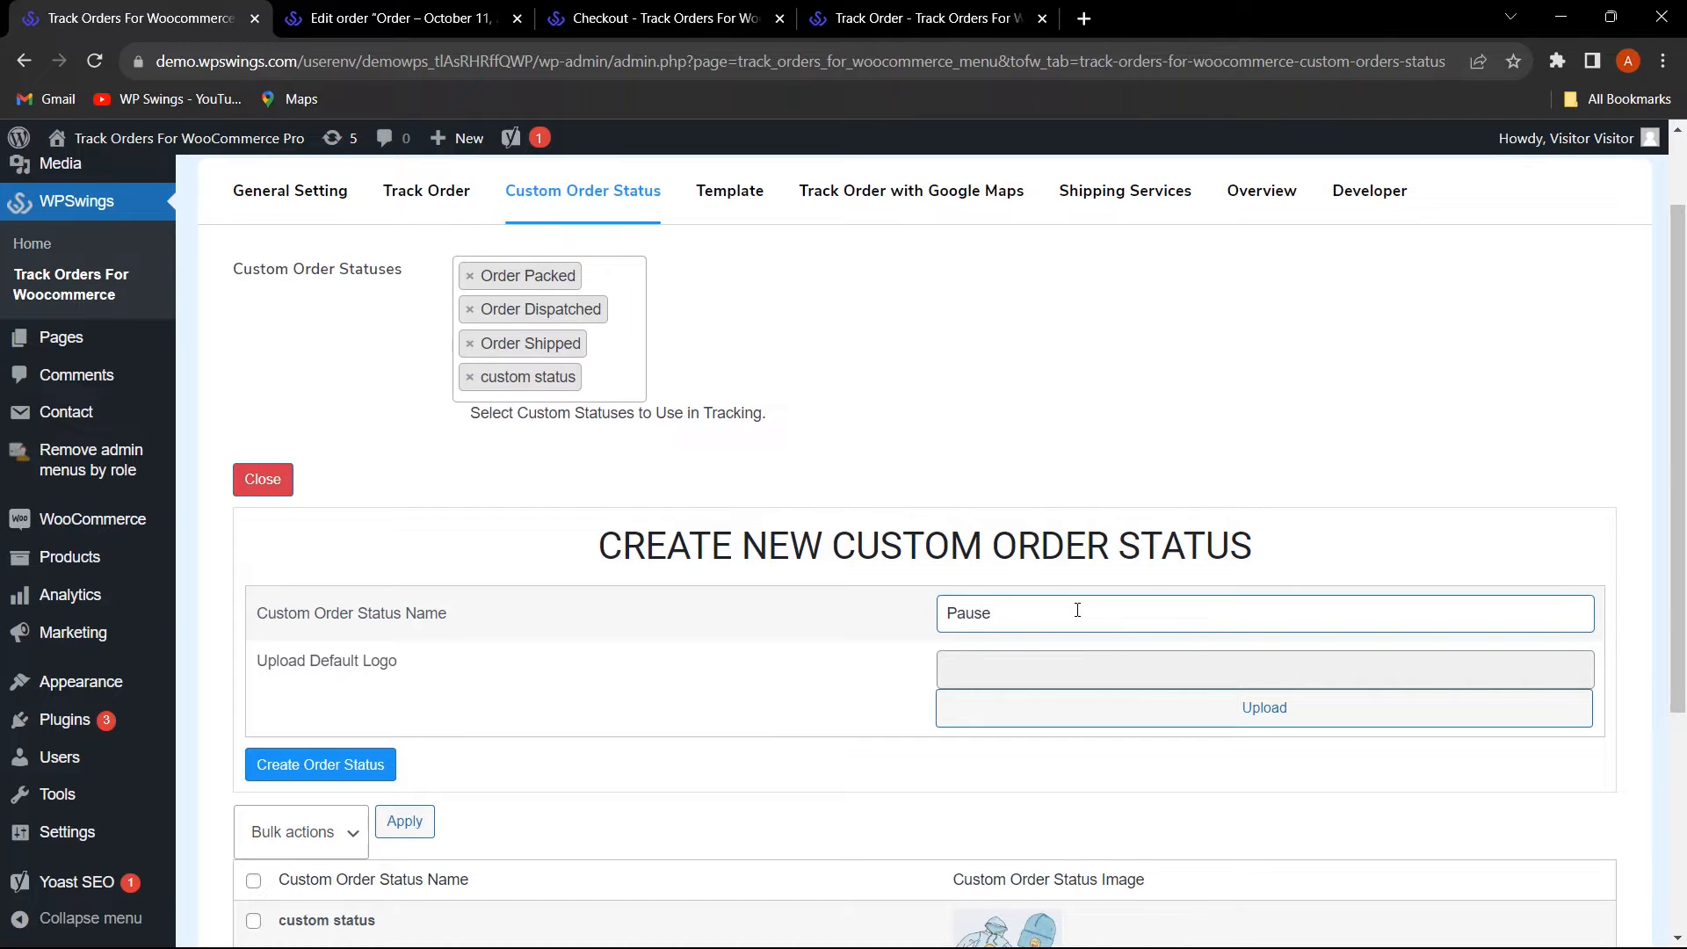
# - Insert the T-shirt image from the media library as the Pause status's default logo and create the order status
pyautogui.scroll(-1, 1078, 610)
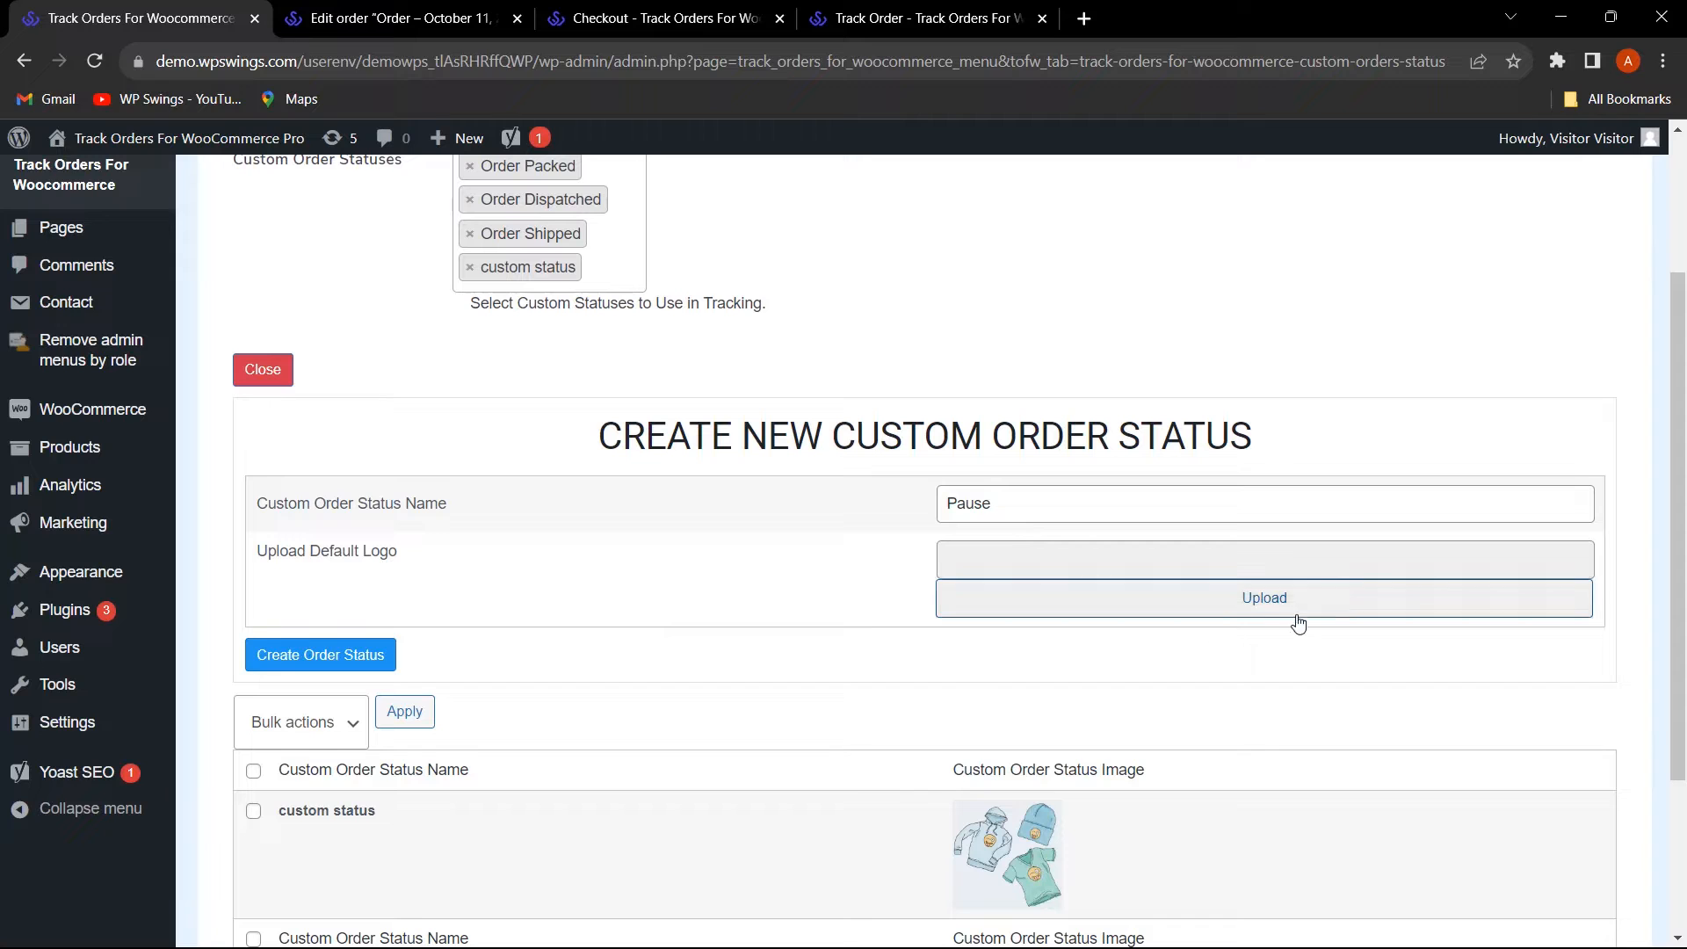
pyautogui.click(1261, 605)
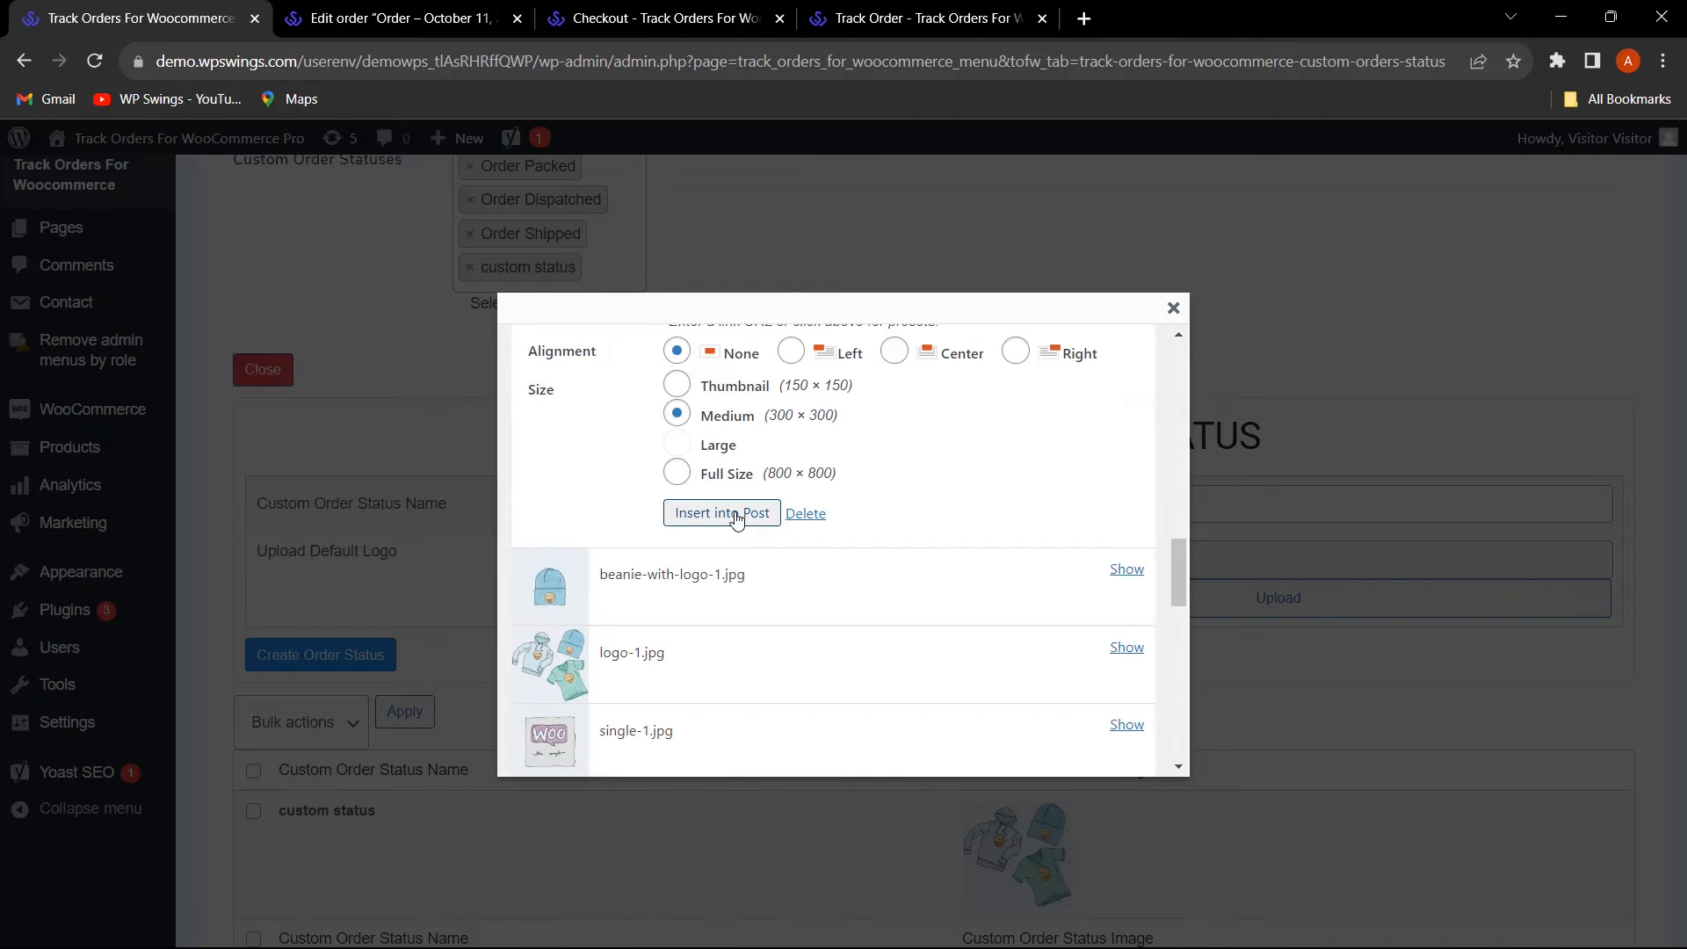
pyautogui.click(737, 517)
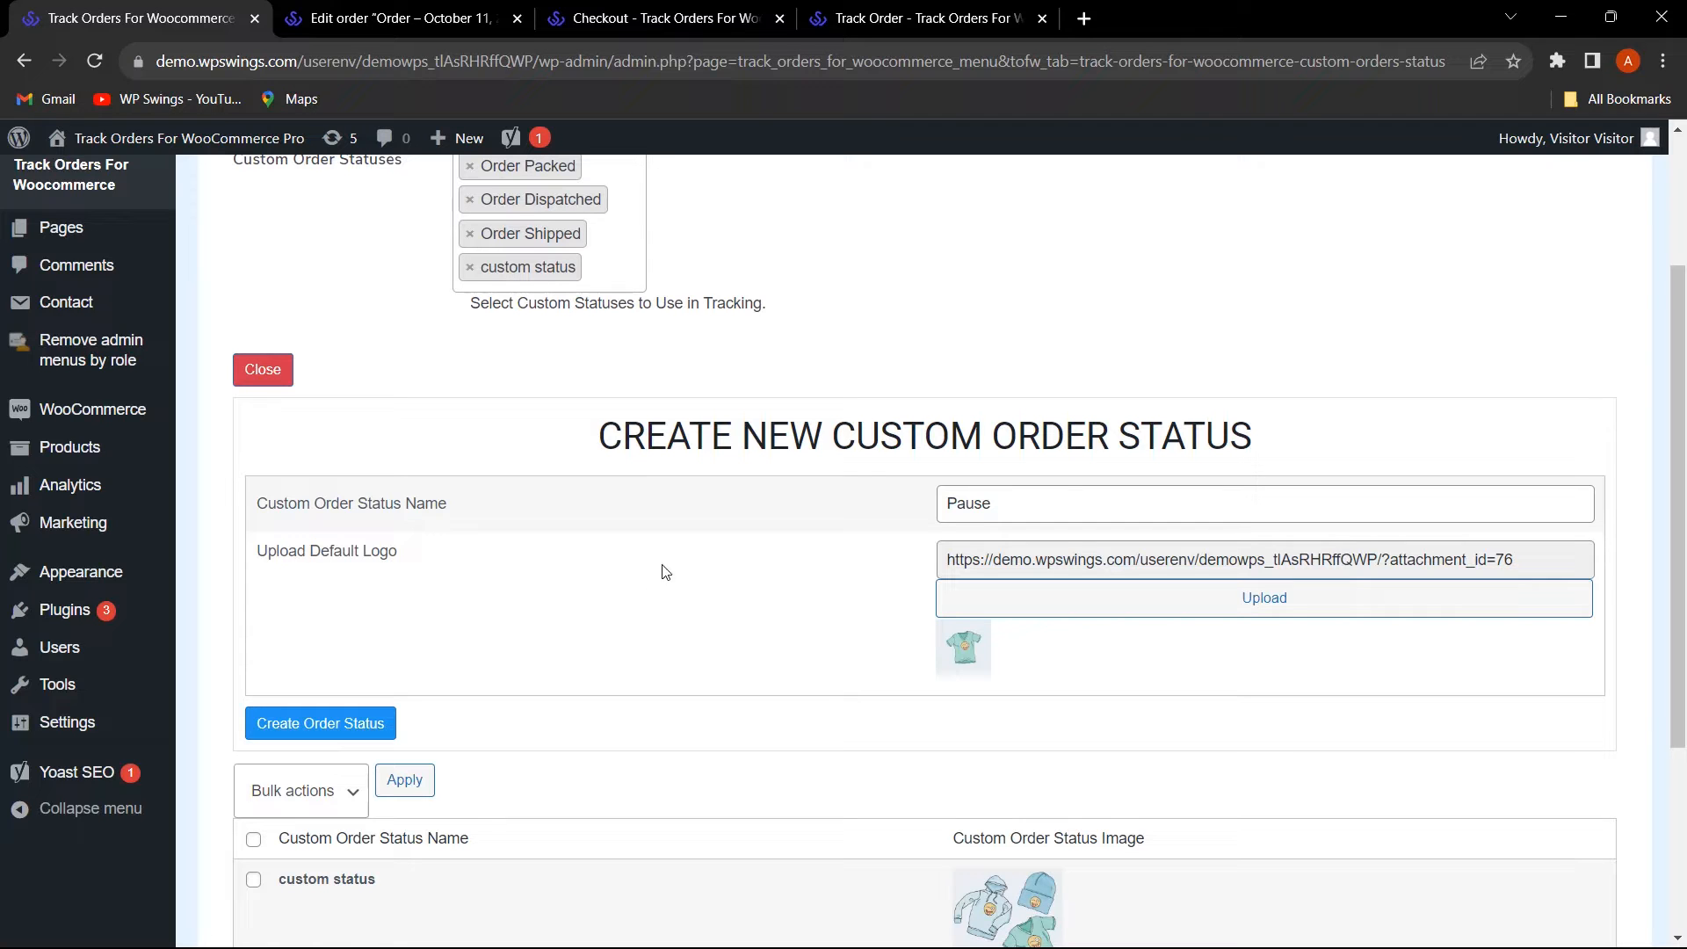
pyautogui.scroll(1, 705, 655)
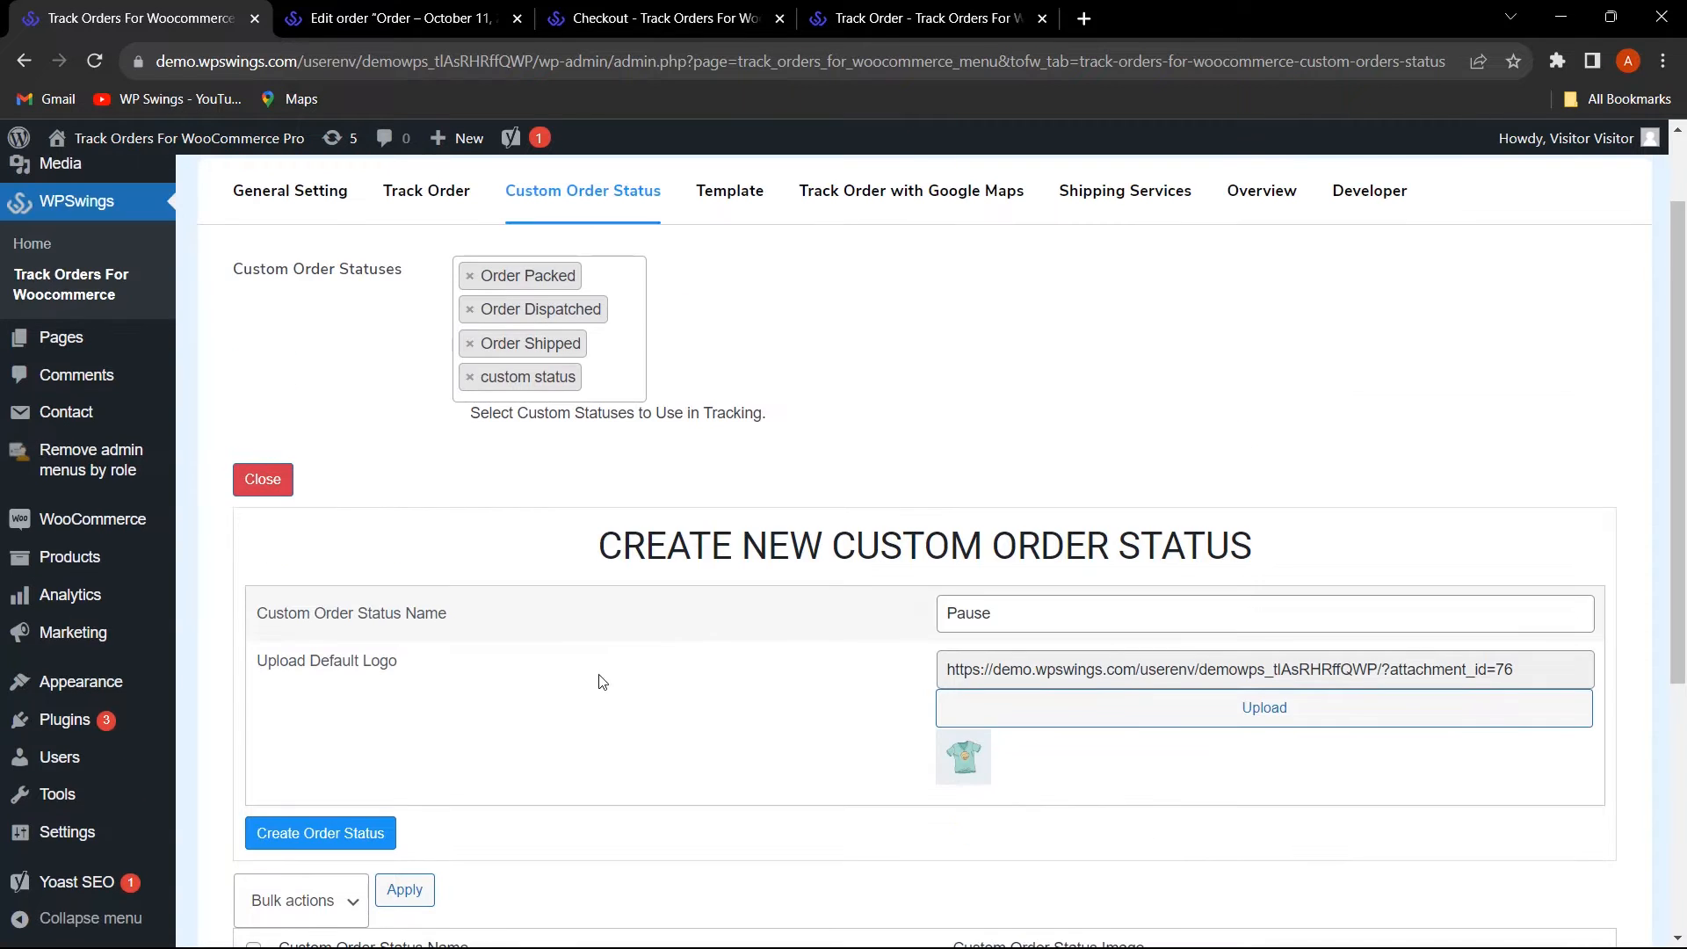
pyautogui.scroll(-1, 457, 712)
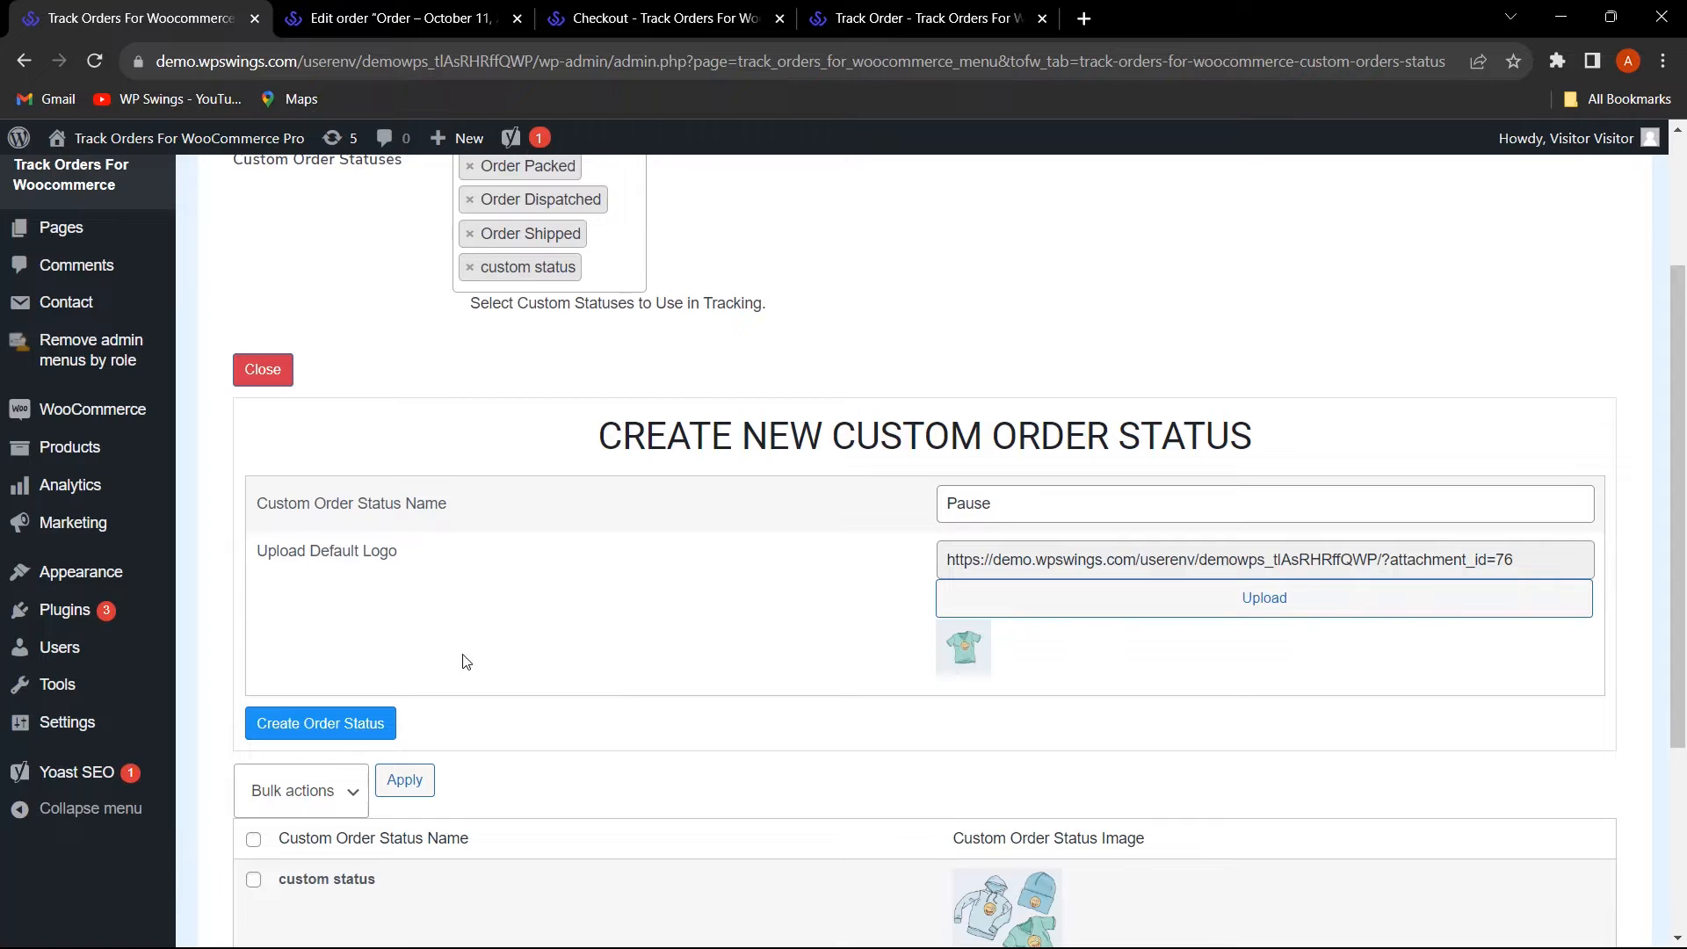
pyautogui.click(352, 726)
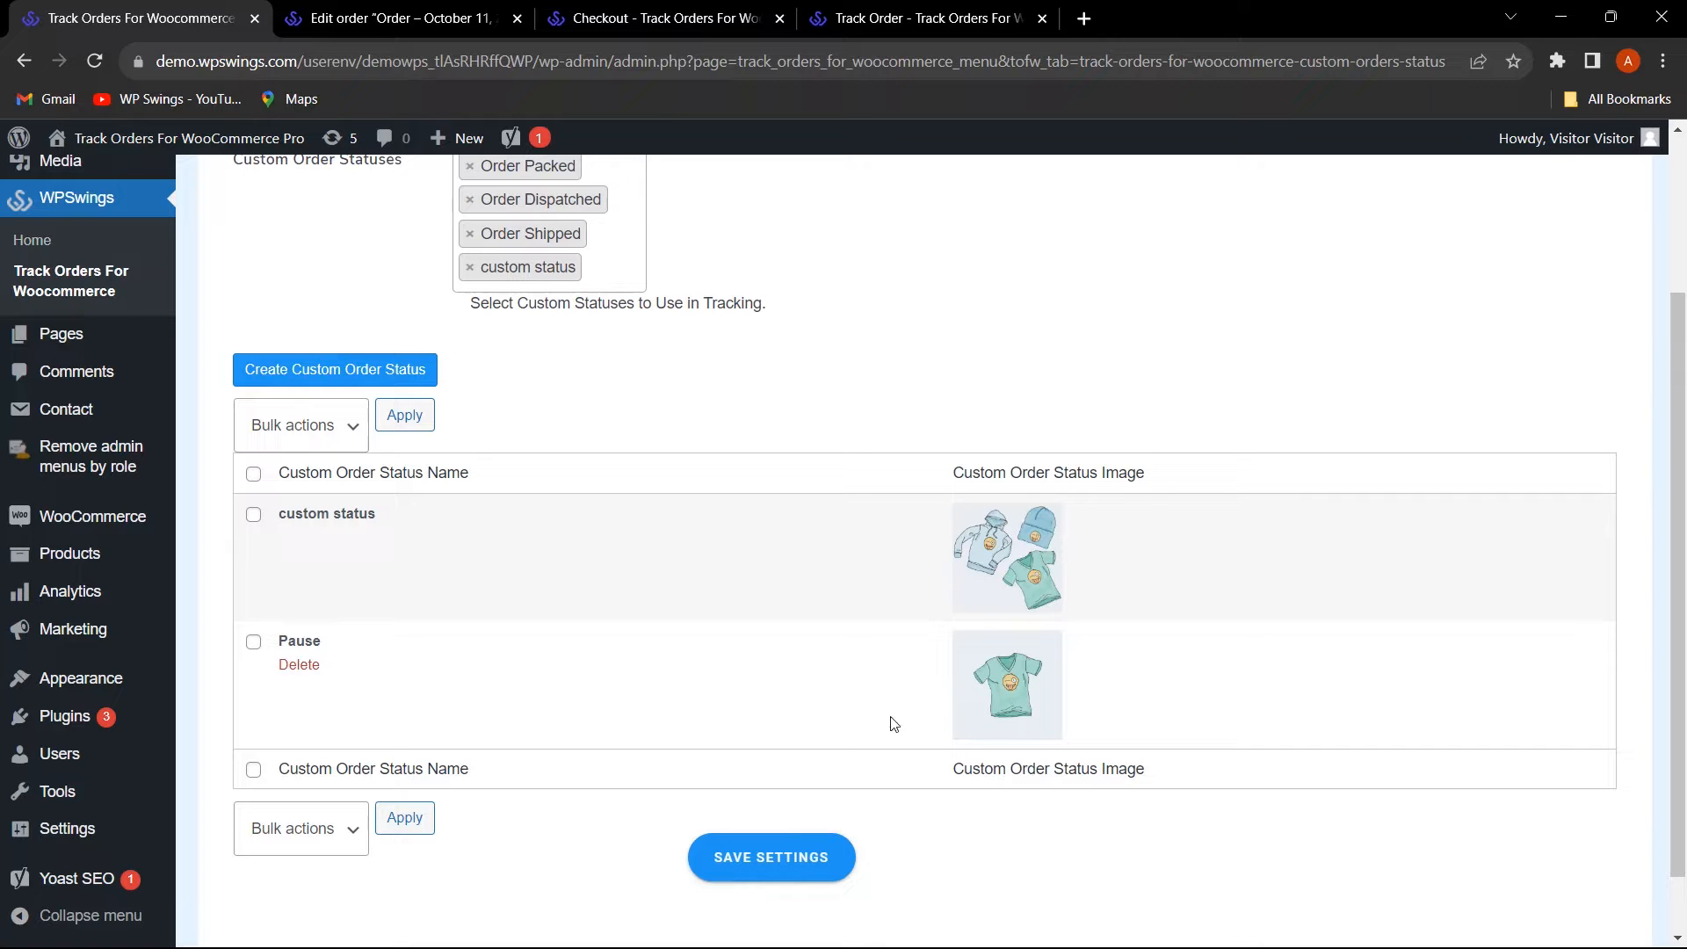
# - Open the Track Order settings in a new tab and examine the statuses available for the Approval stage
pyautogui.scroll(3, 720, 696)
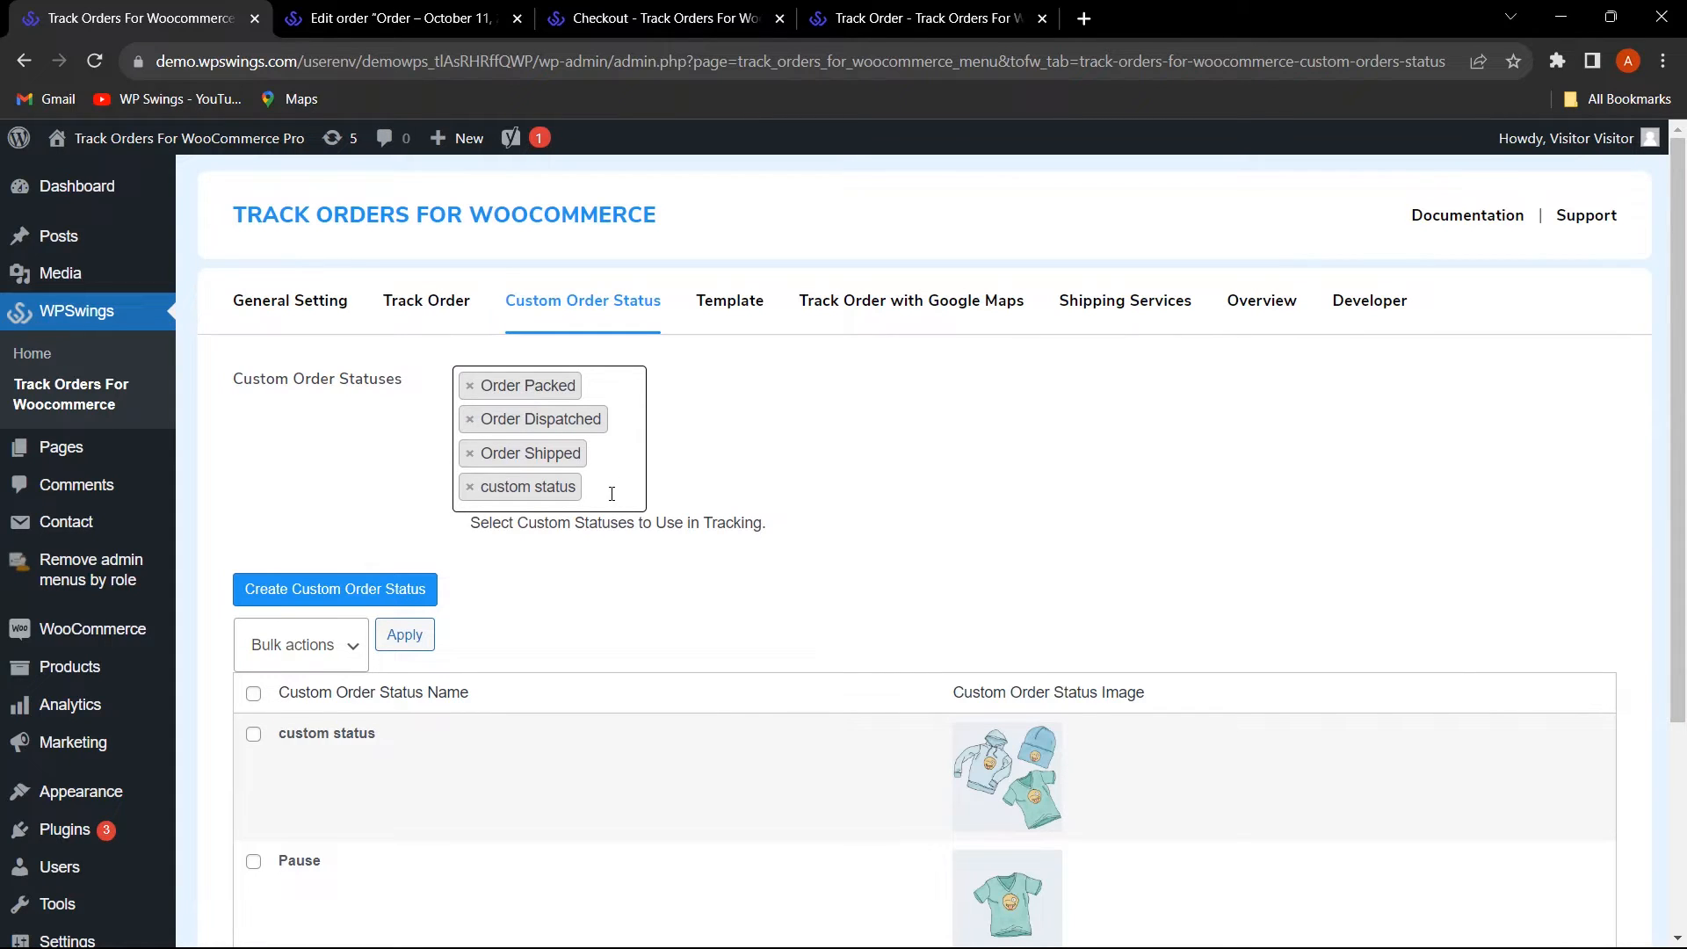
pyautogui.rightClick(433, 301)
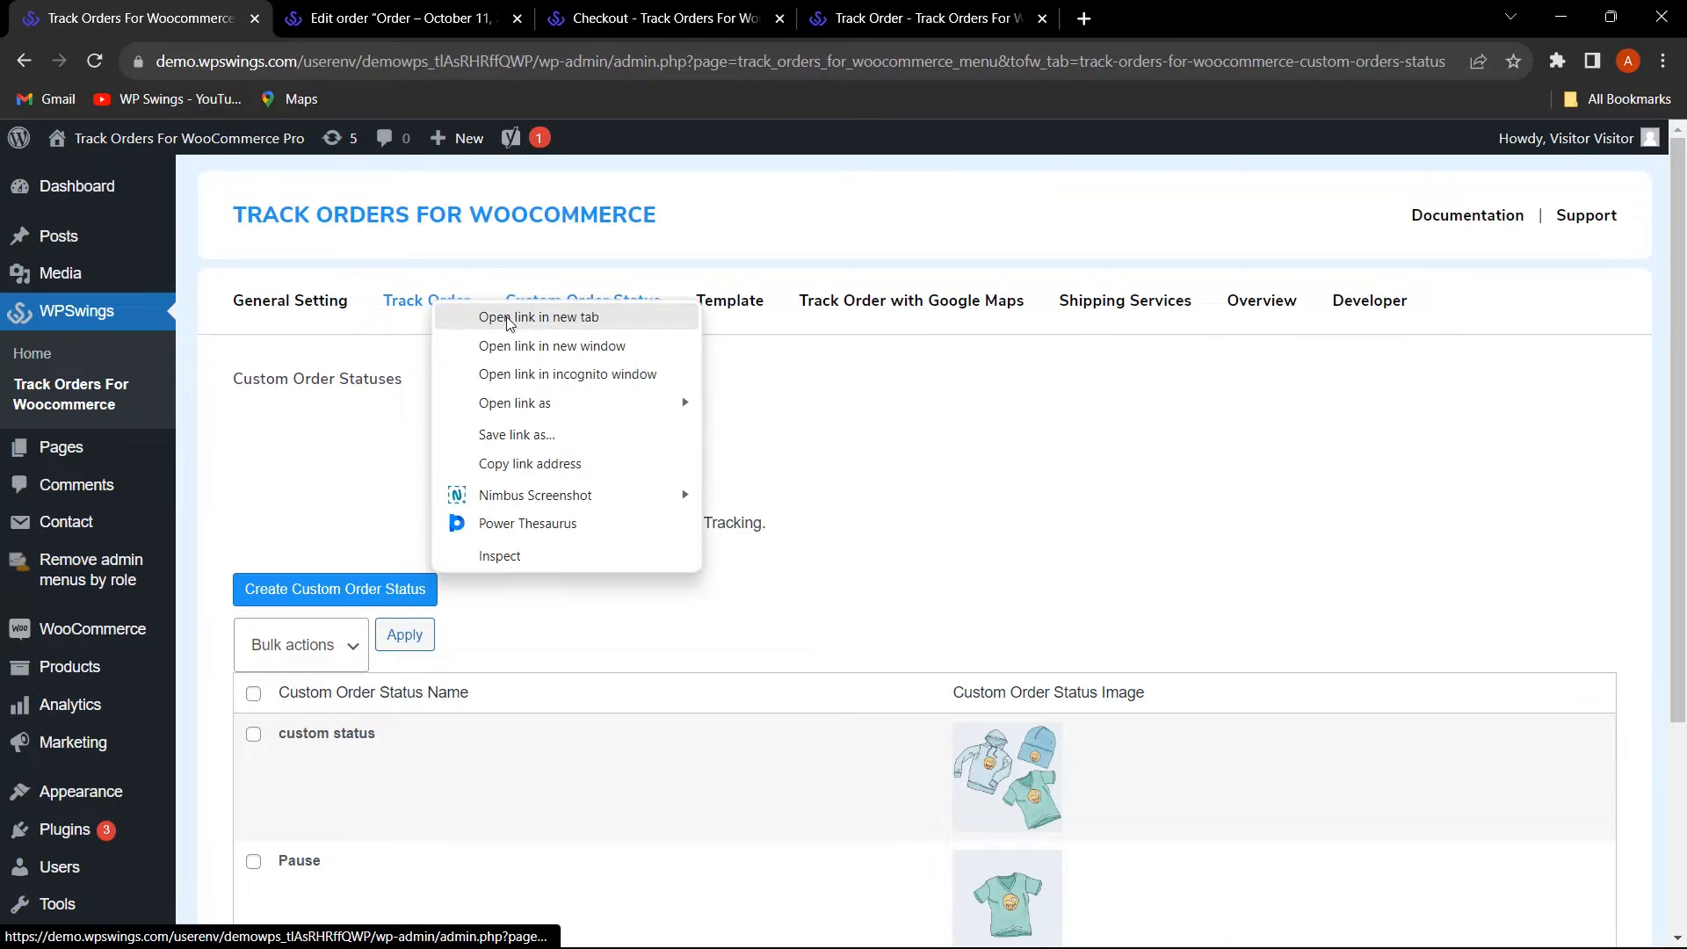
pyautogui.click(527, 317)
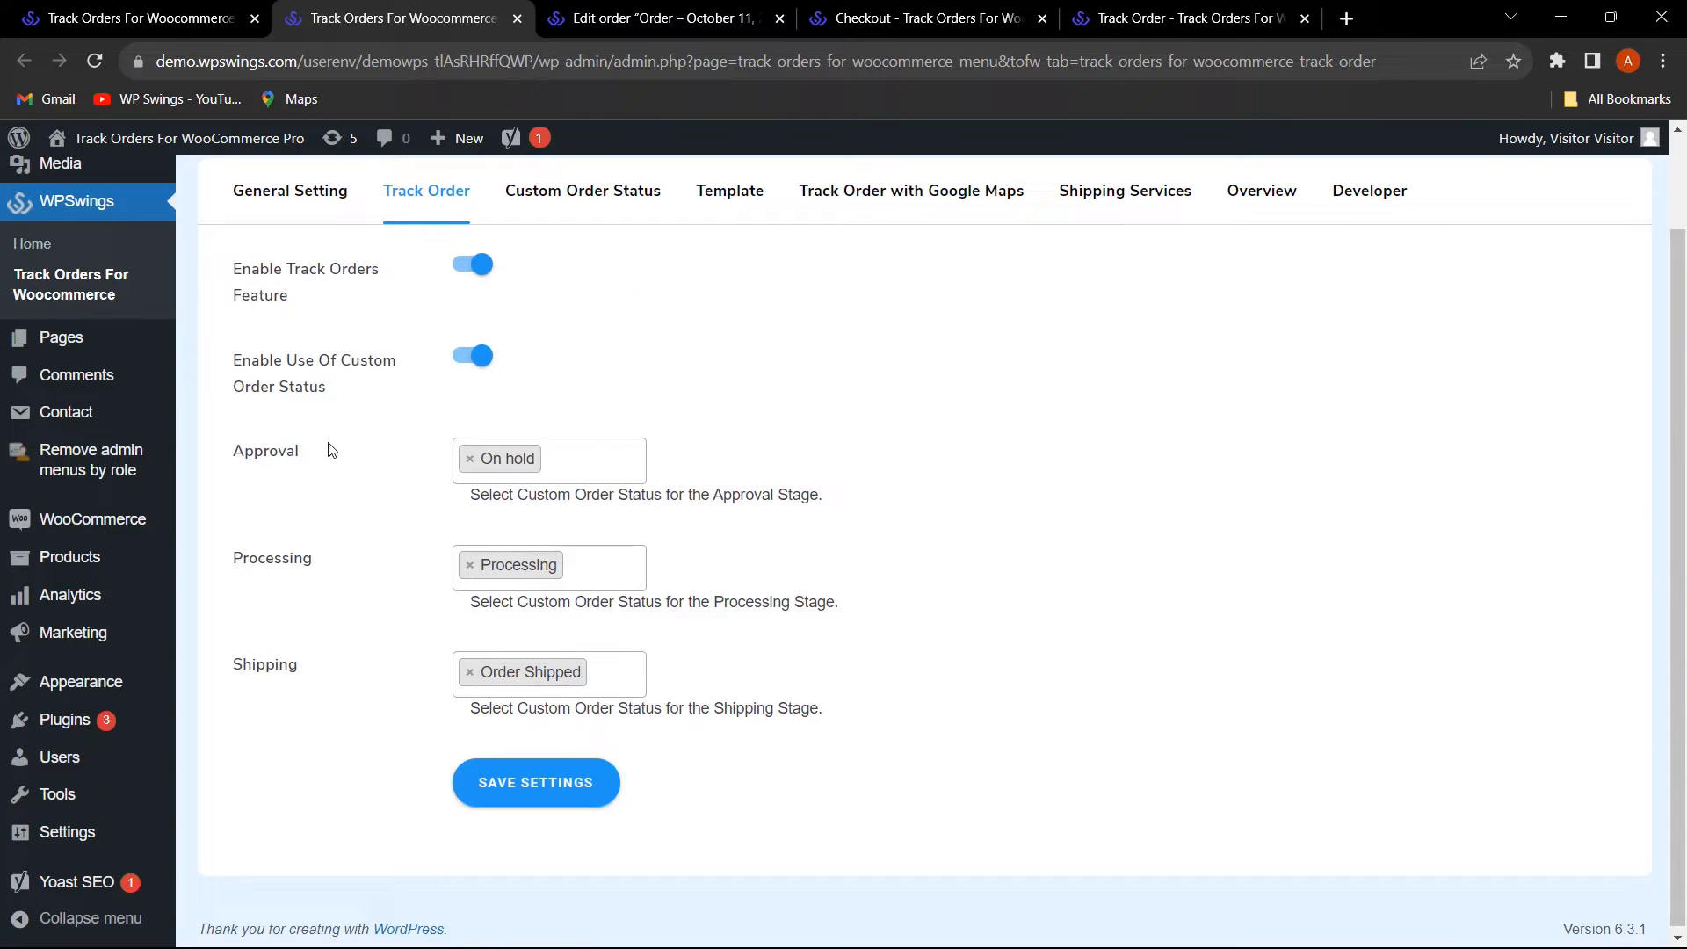
pyautogui.click(590, 460)
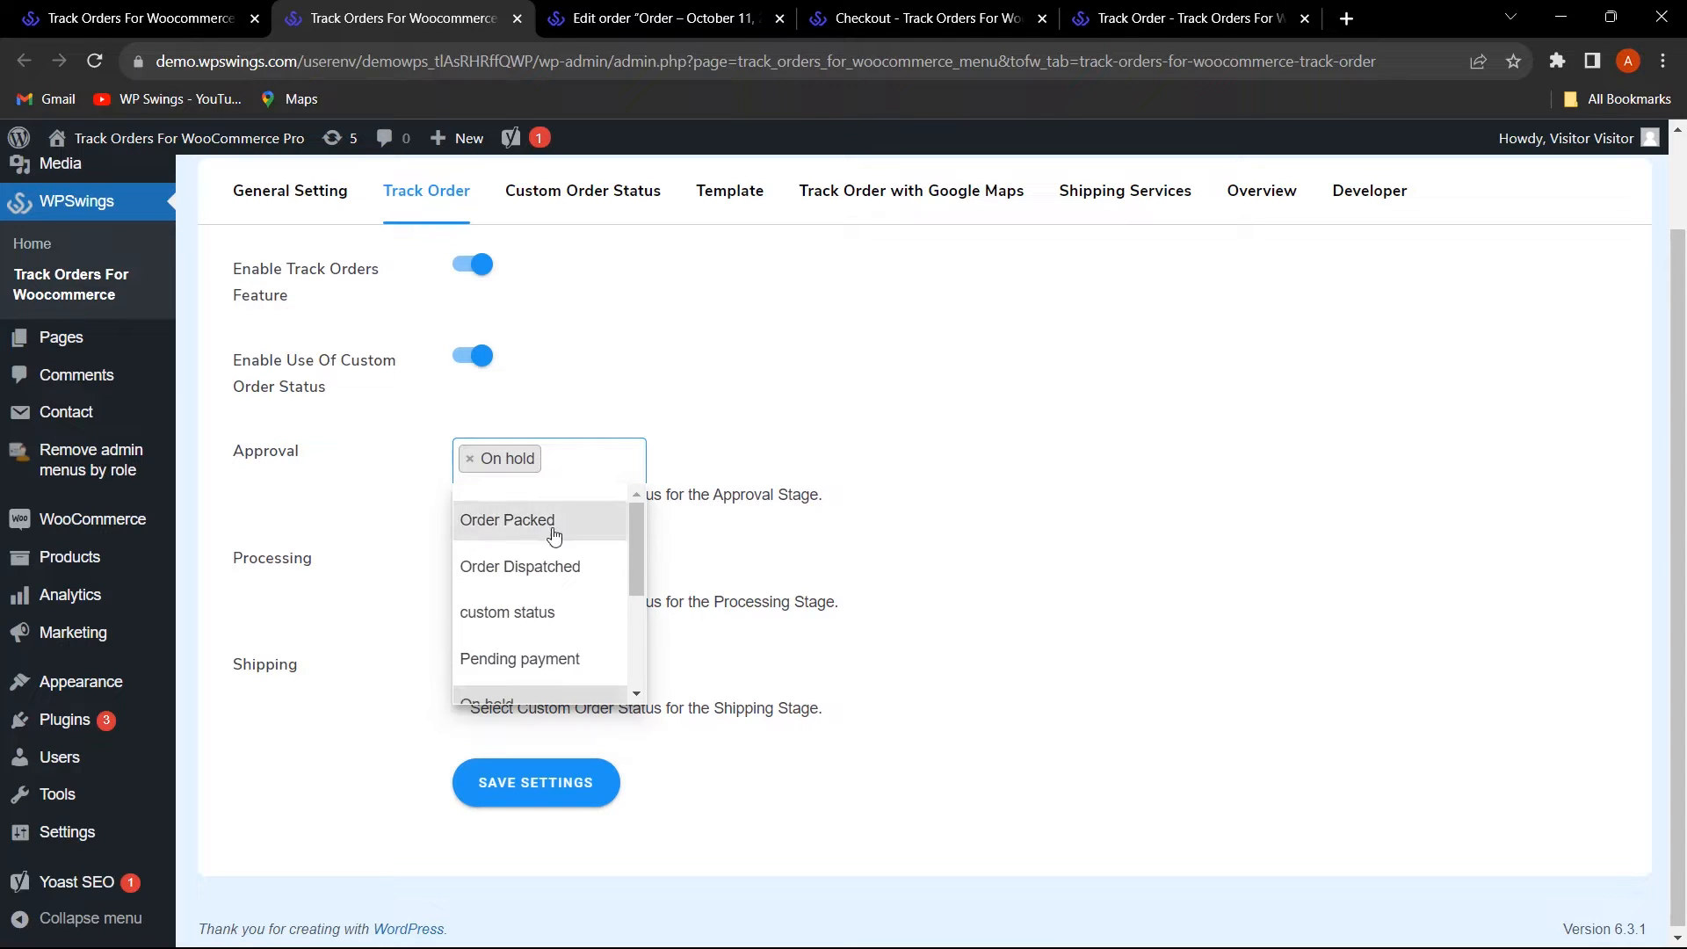
pyautogui.scroll(-1, 555, 532)
pyautogui.scroll(-1, 556, 553)
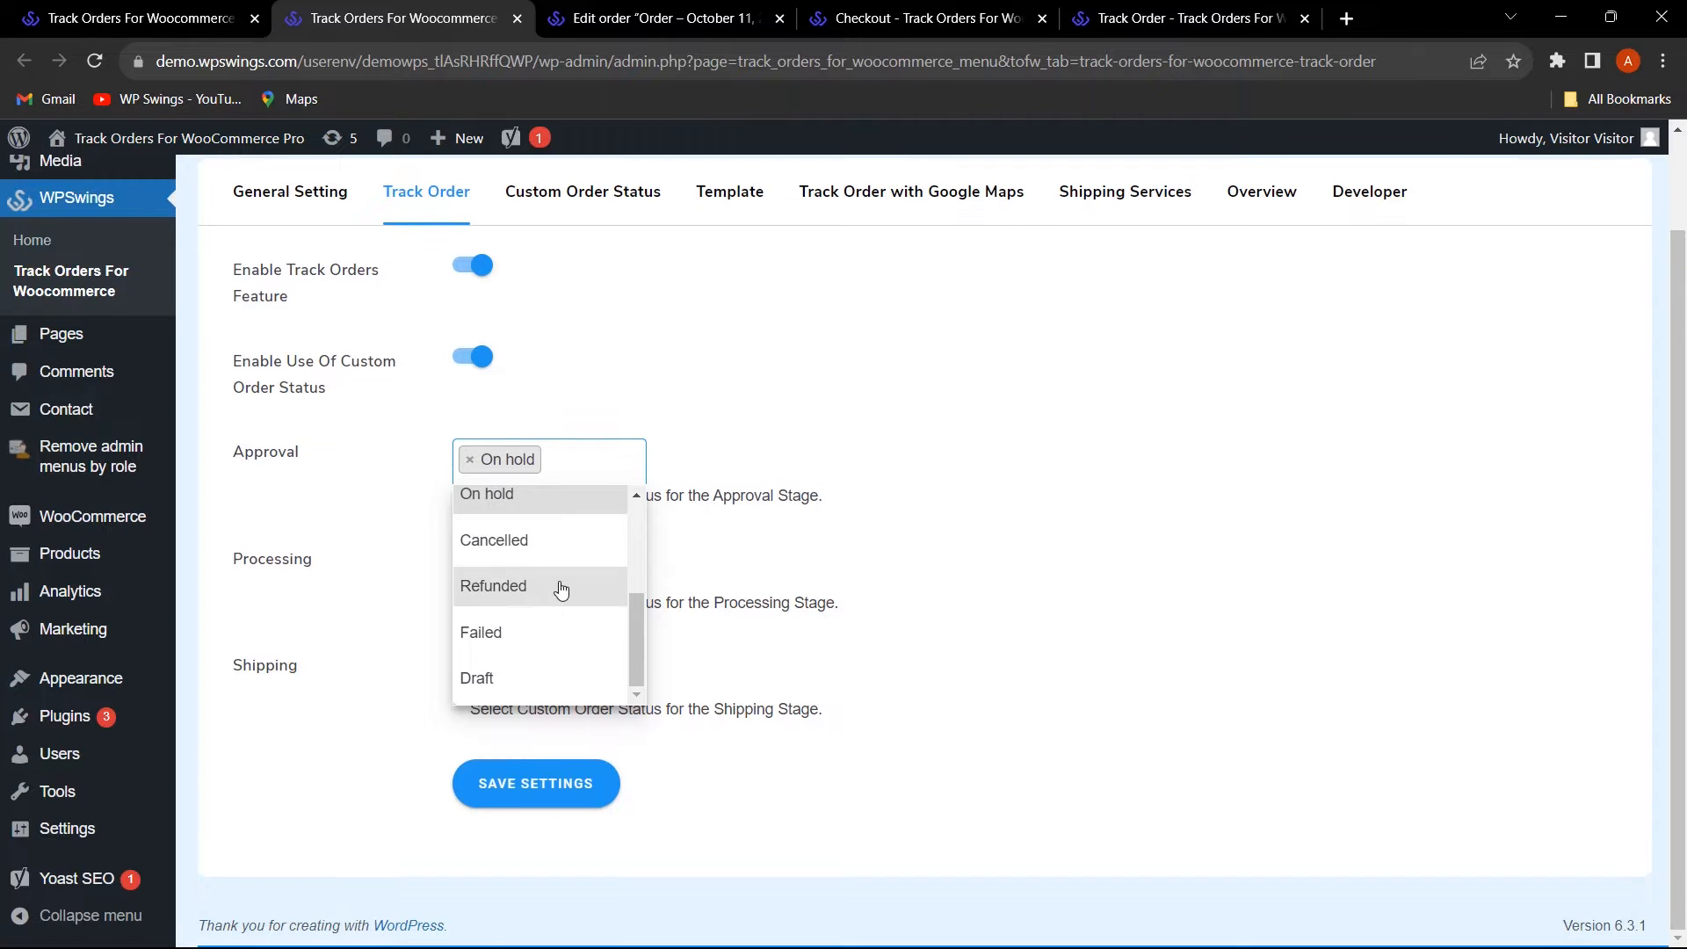
pyautogui.scroll(2, 557, 588)
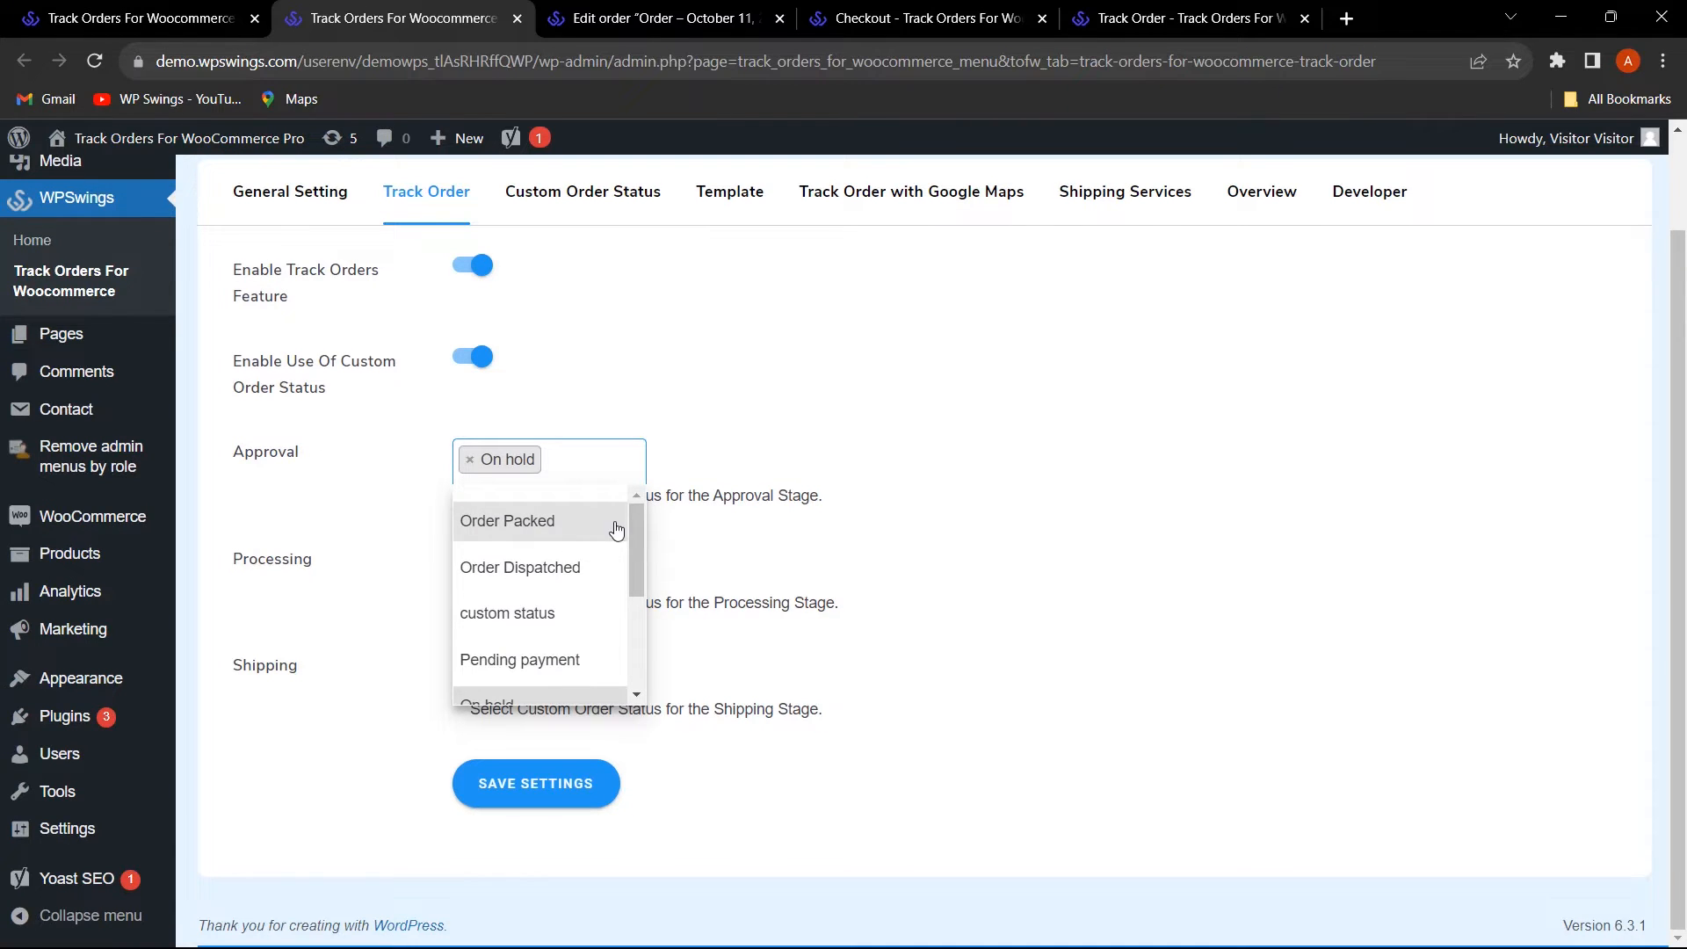
pyautogui.click(925, 530)
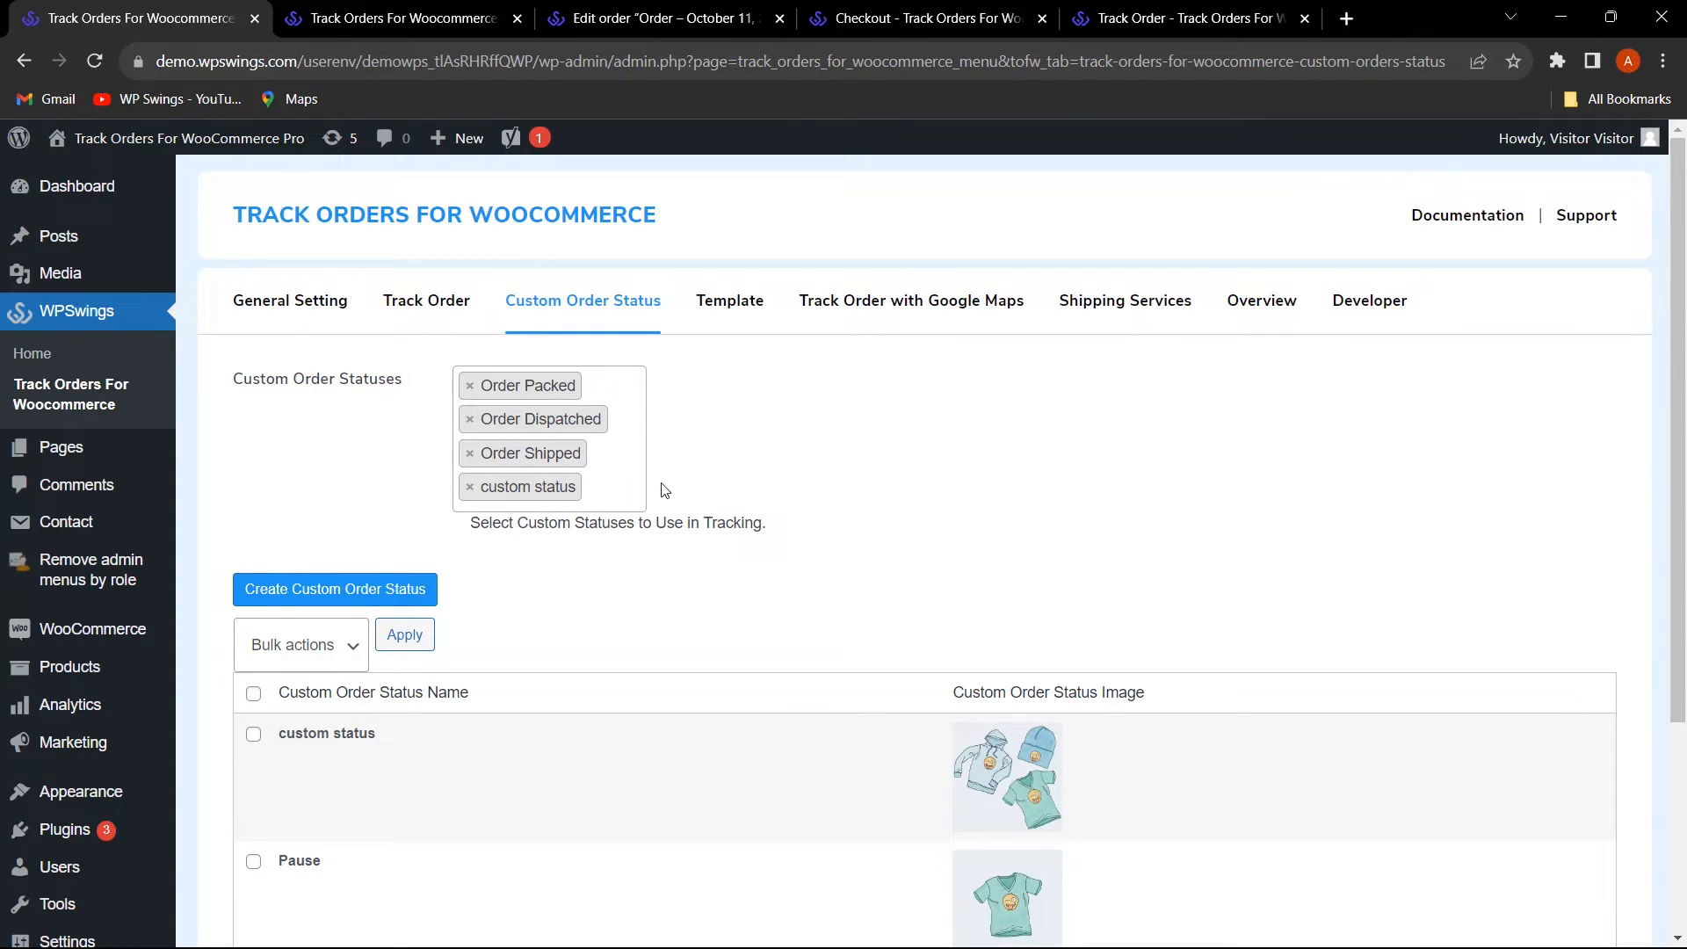
# - Add Pause to the custom order statuses used in tracking and save the settings
pyautogui.click(633, 486)
pyautogui.scroll(-1, 584, 644)
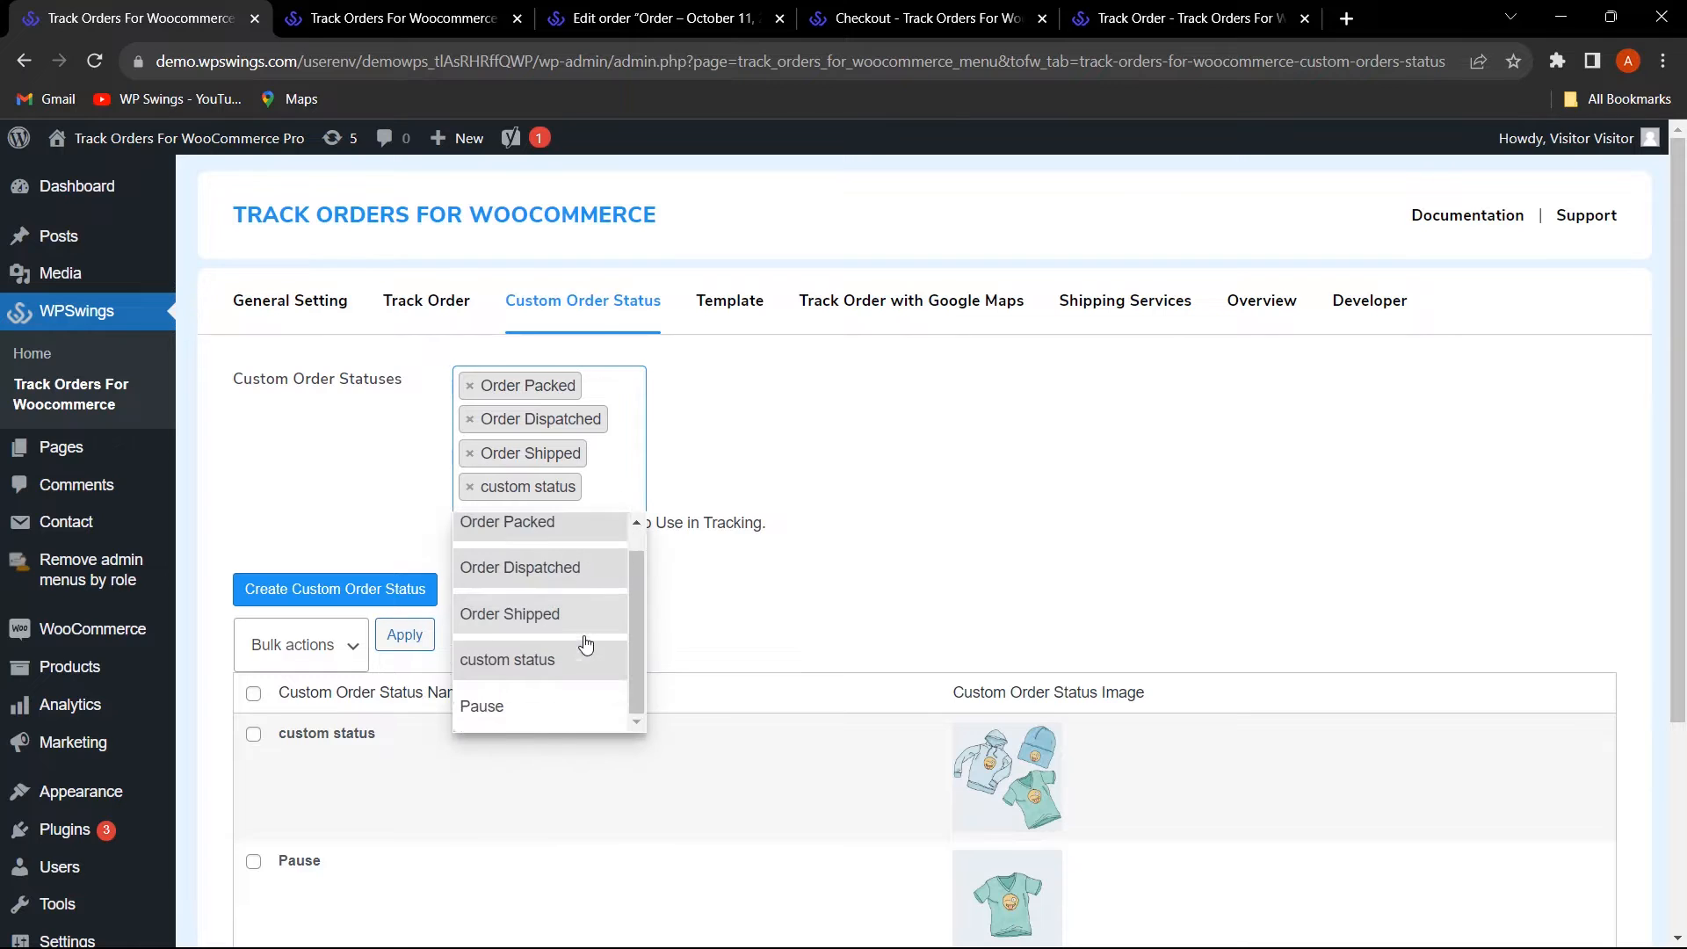
pyautogui.click(539, 708)
pyautogui.scroll(-3, 747, 599)
pyautogui.click(764, 781)
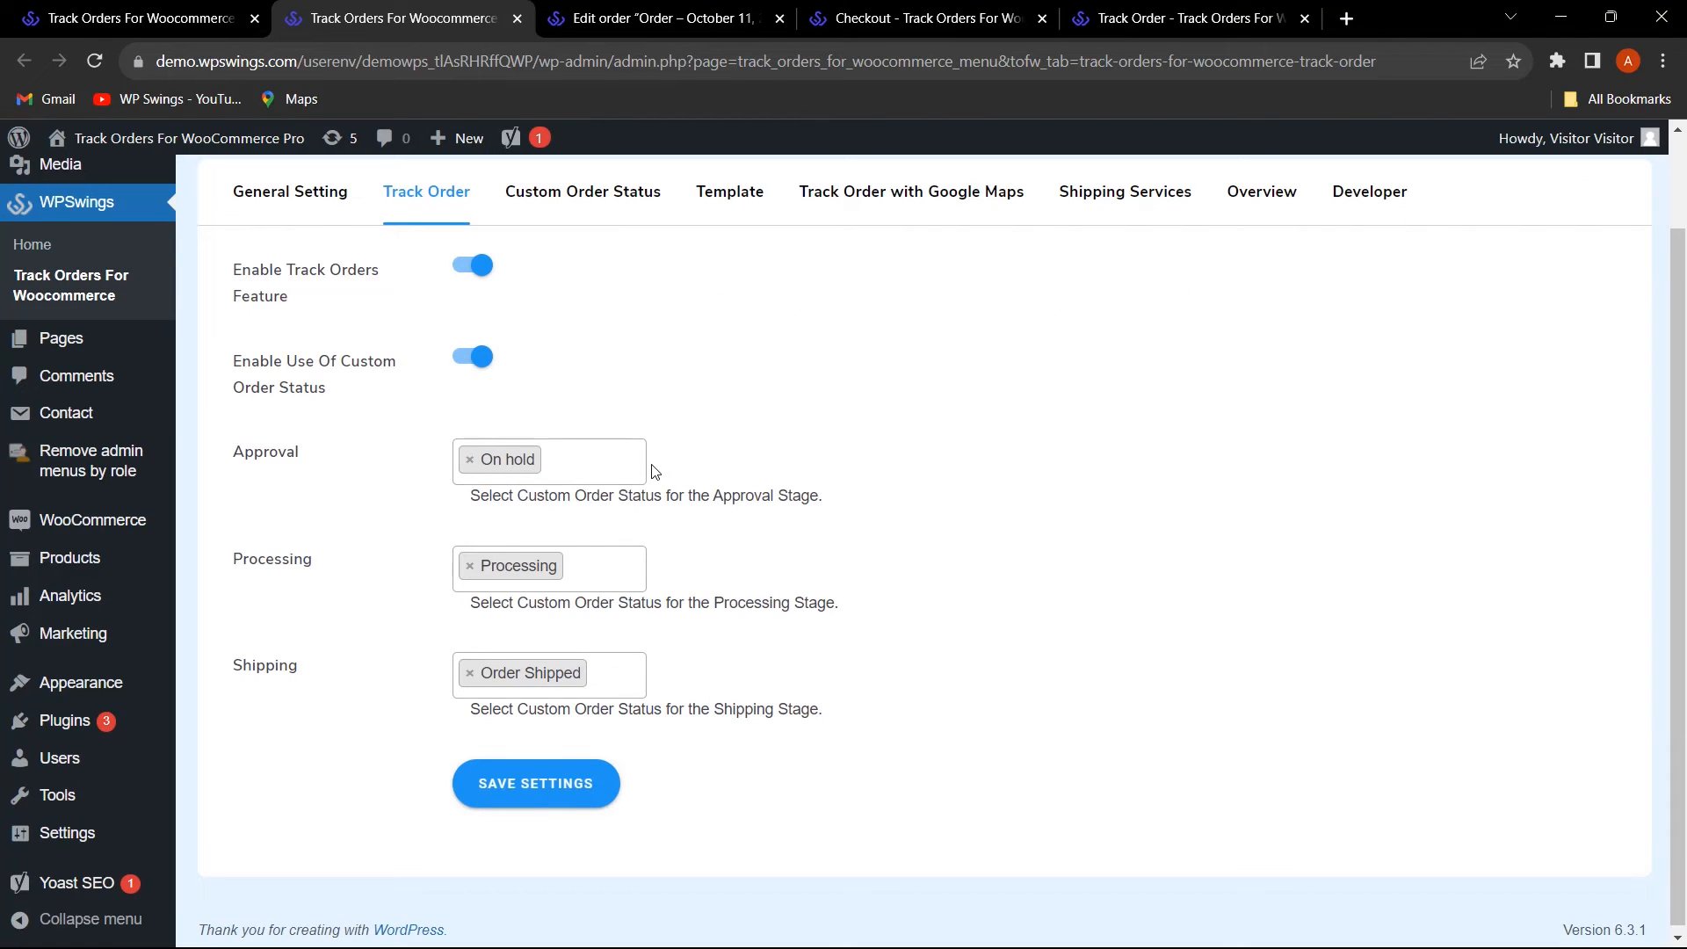
# - Examine the statuses offered for the Approval stage and compare them with the statuses on the Custom Order Status page
pyautogui.click(574, 462)
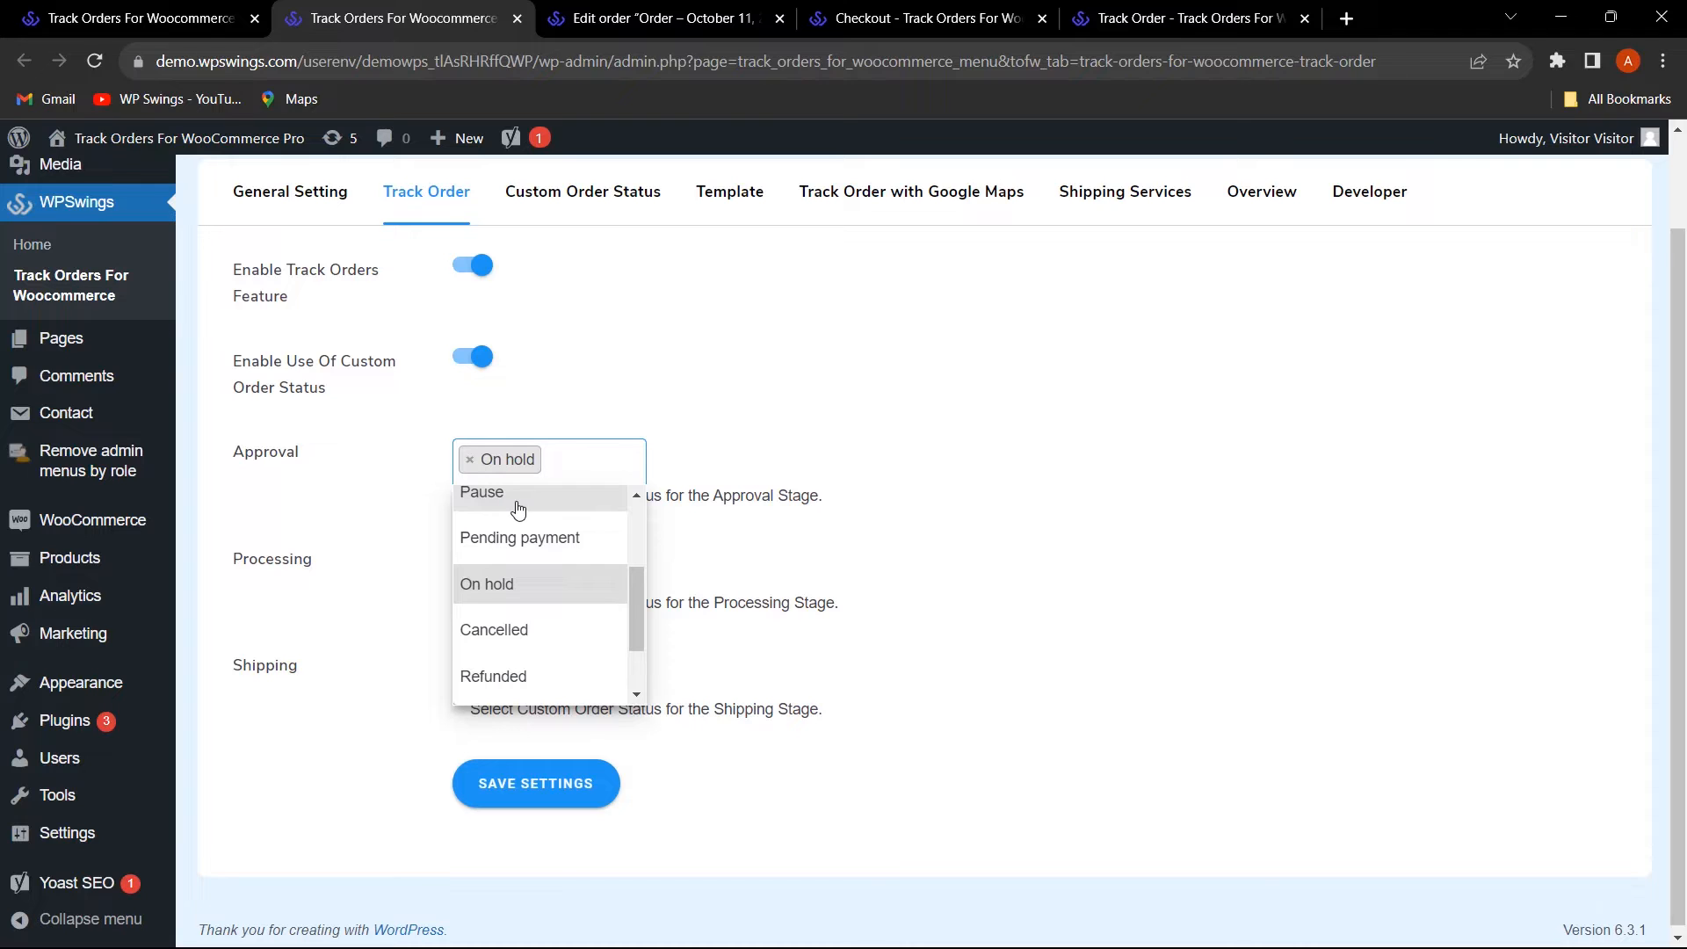
pyautogui.click(141, 18)
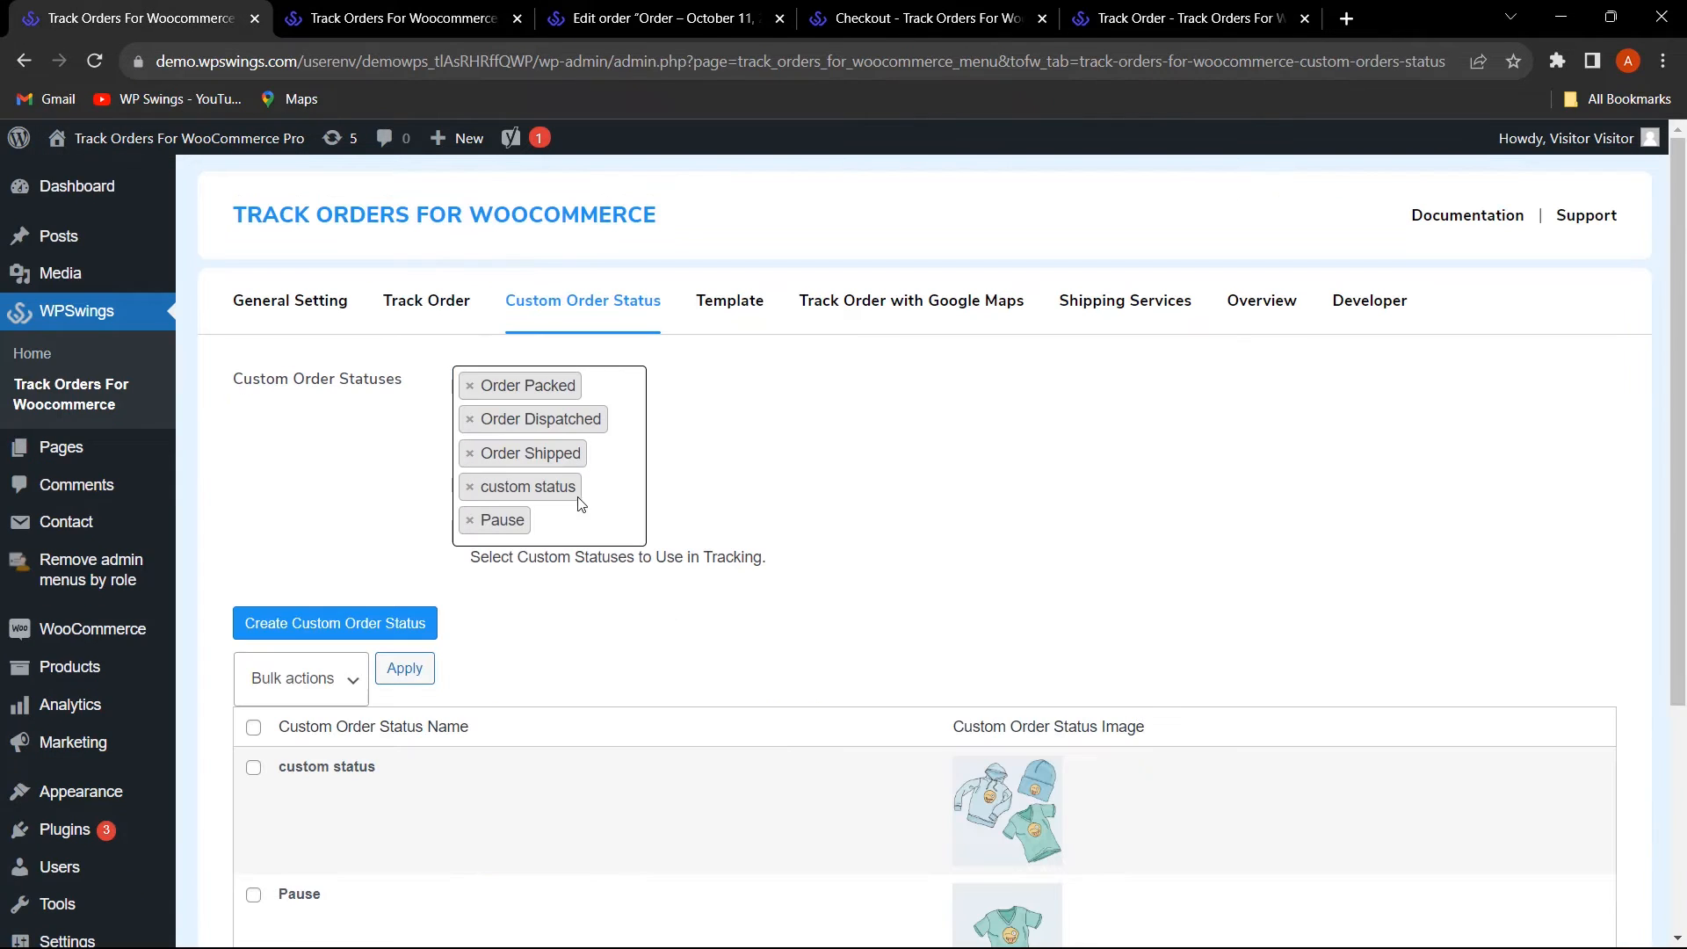
pyautogui.scroll(-3, 402, 755)
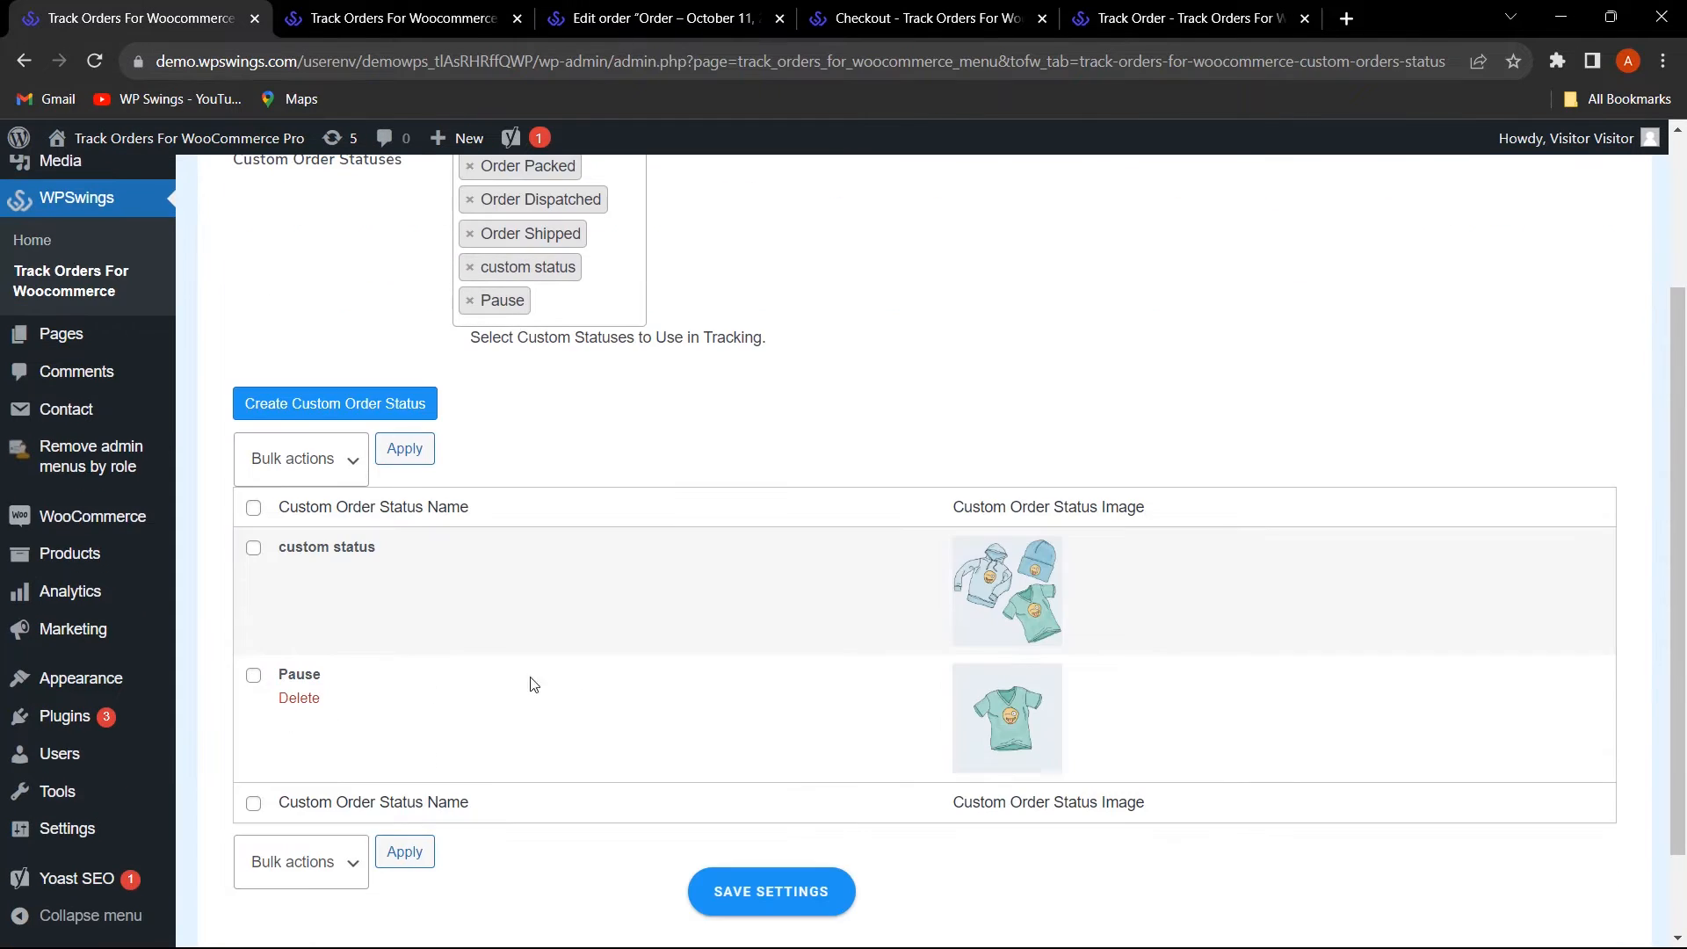
pyautogui.scroll(3, 463, 686)
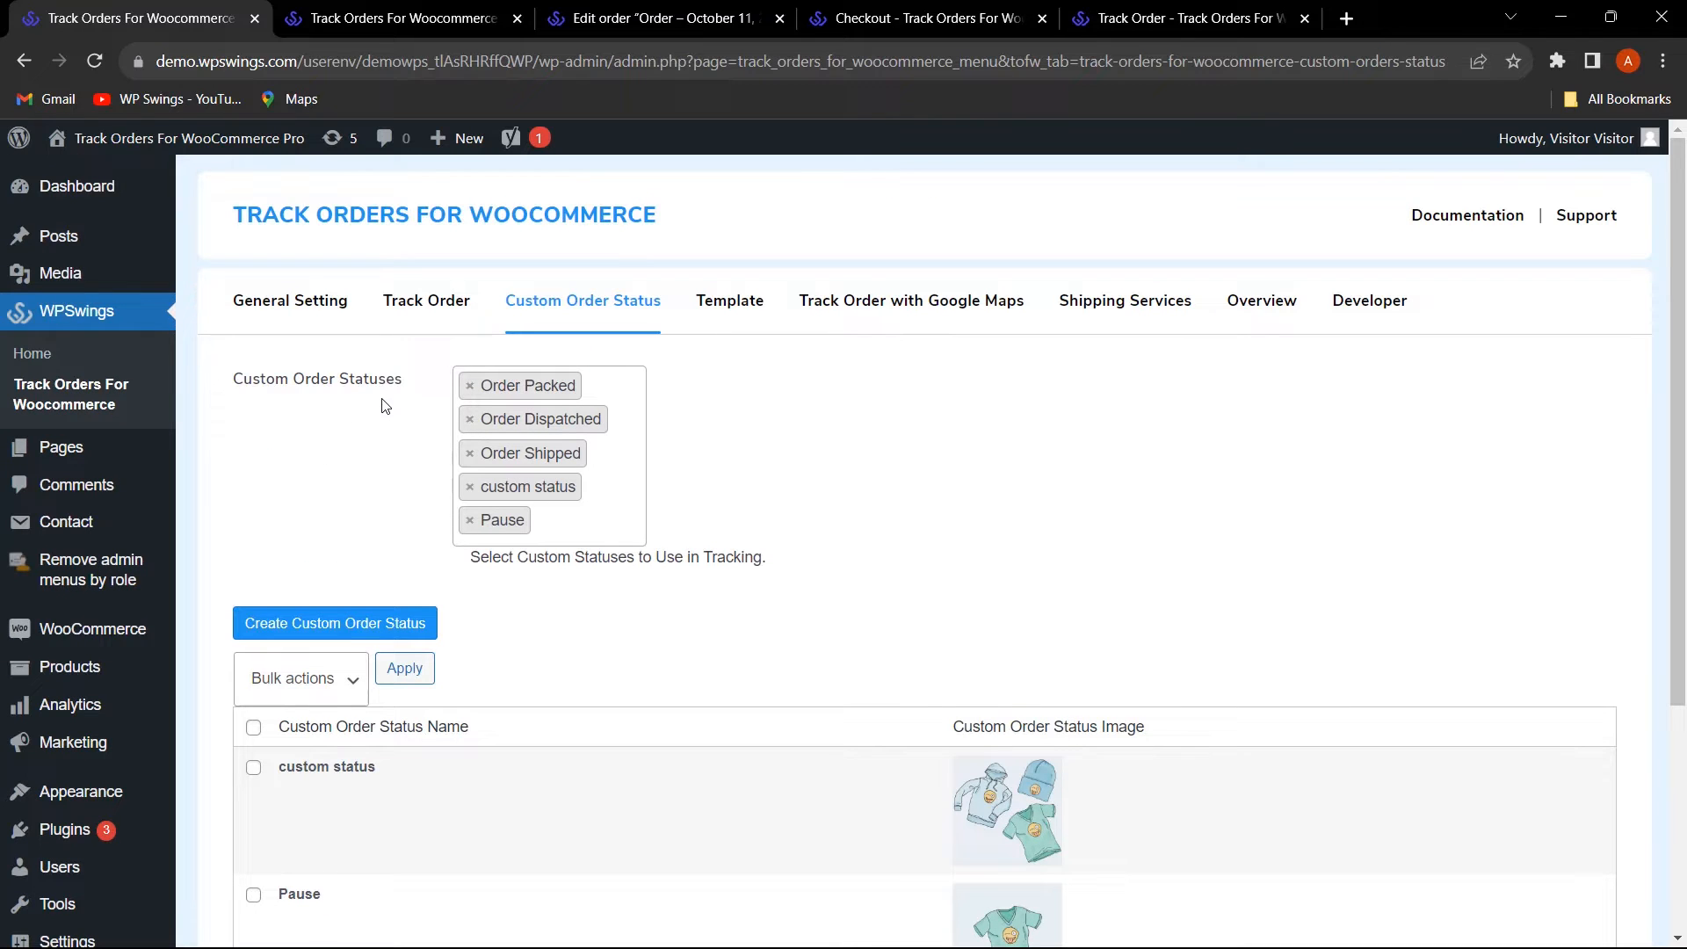
pyautogui.scroll(-3, 895, 686)
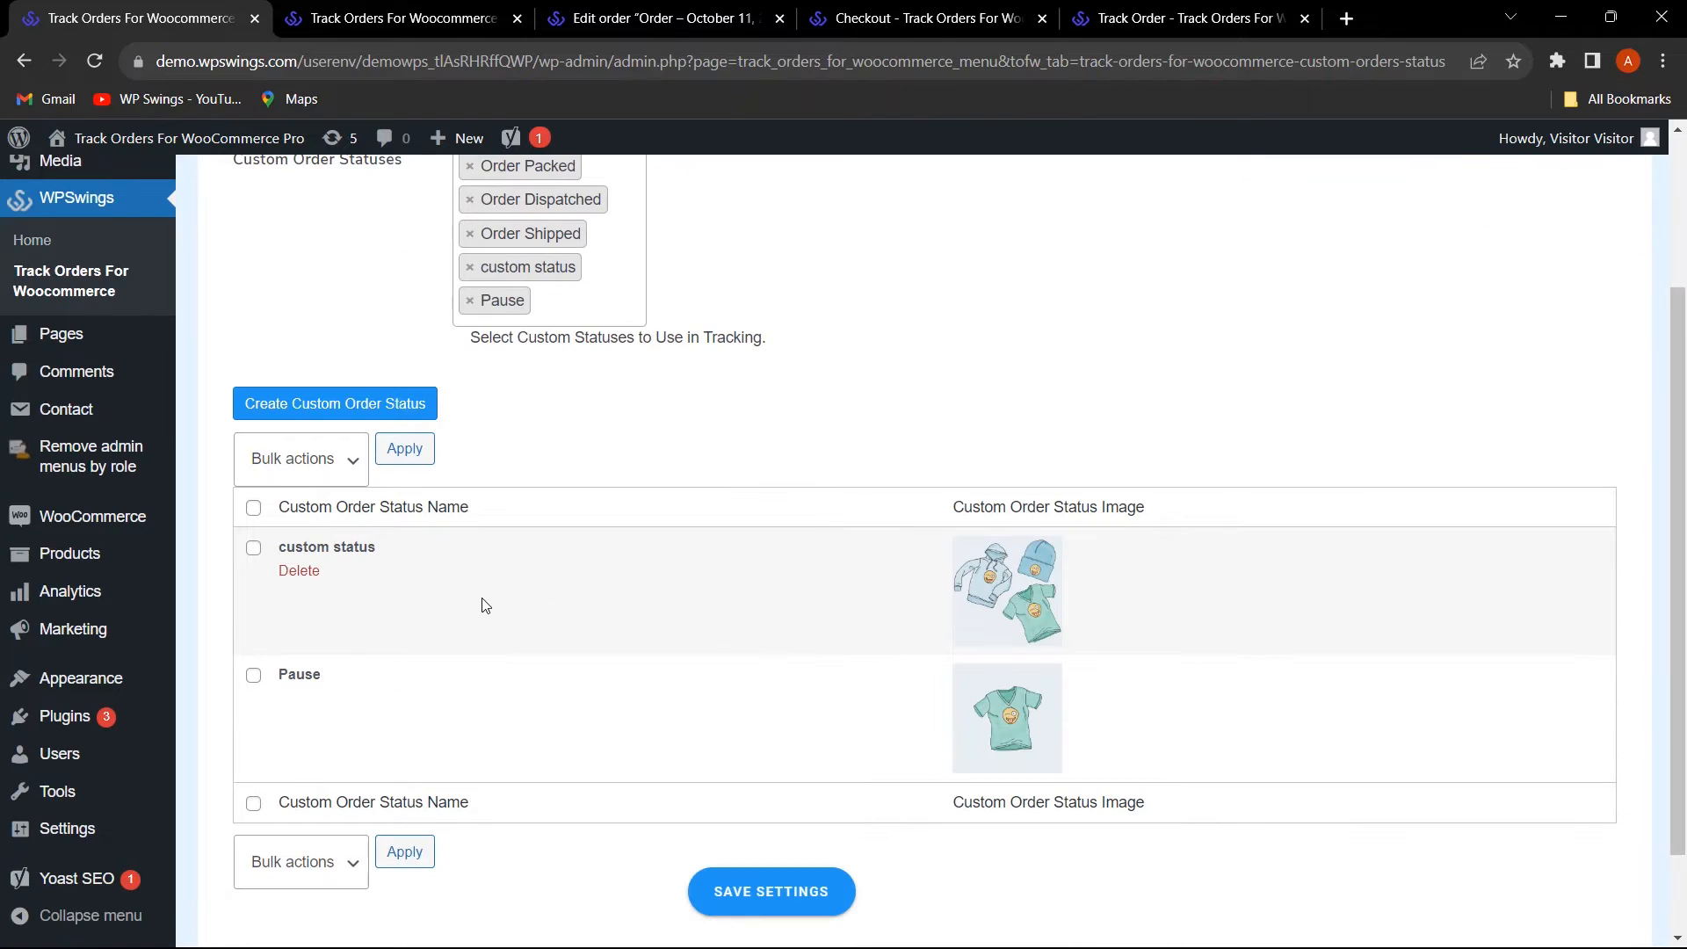
pyautogui.scroll(3, 584, 598)
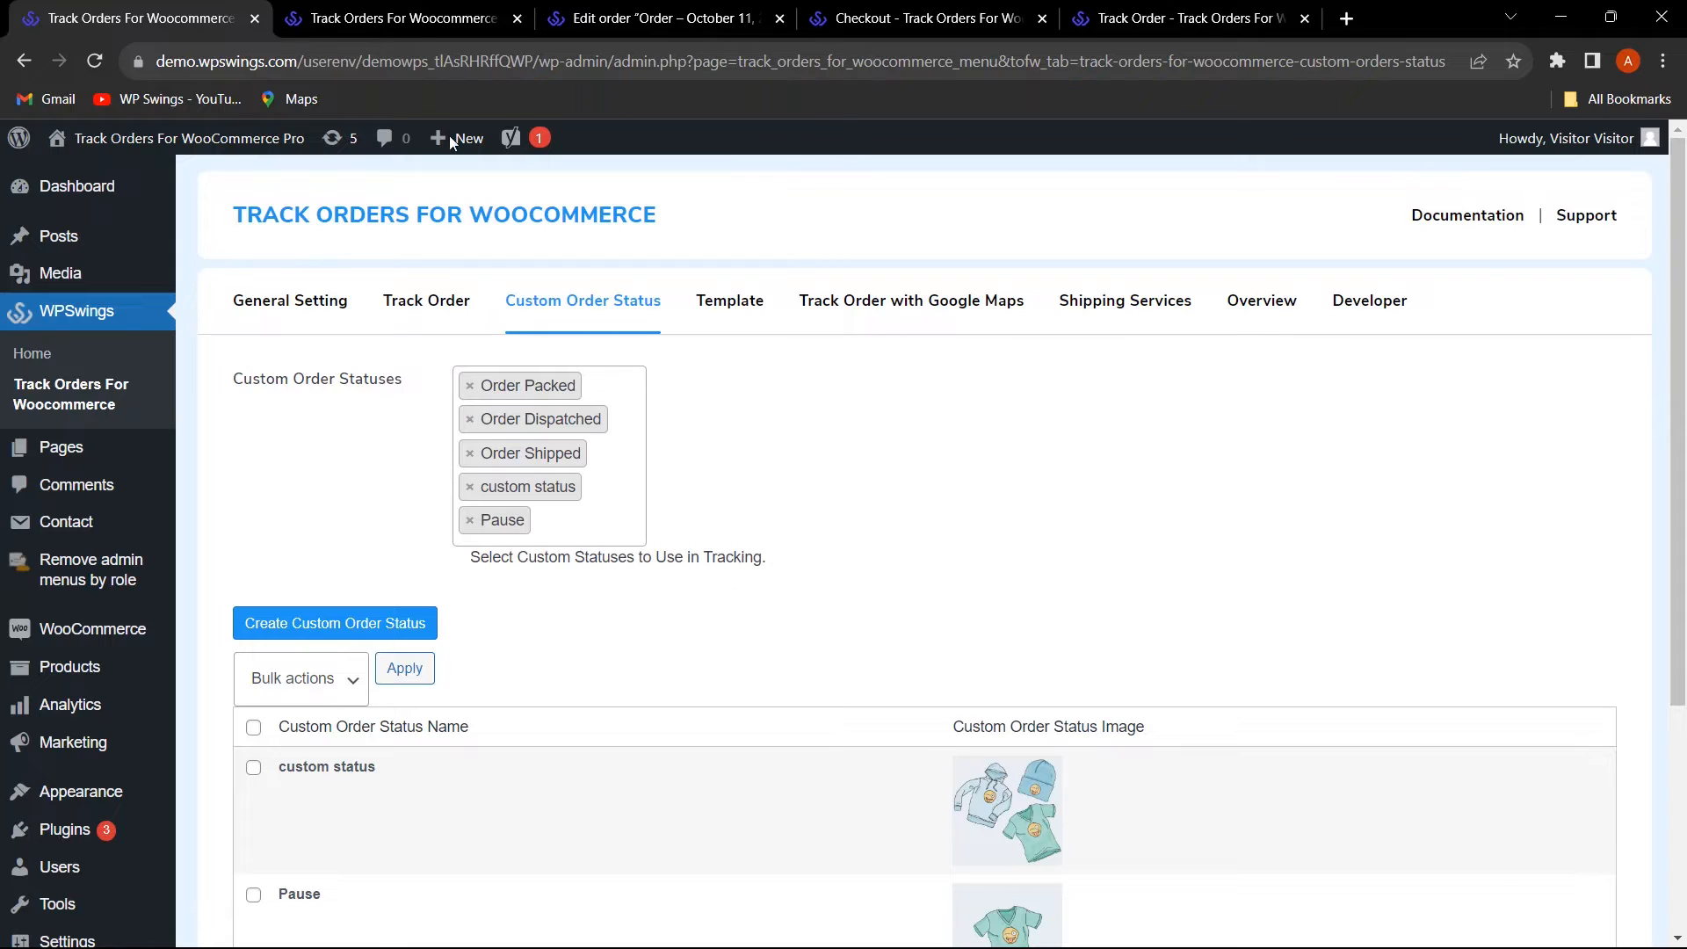
pyautogui.click(383, 15)
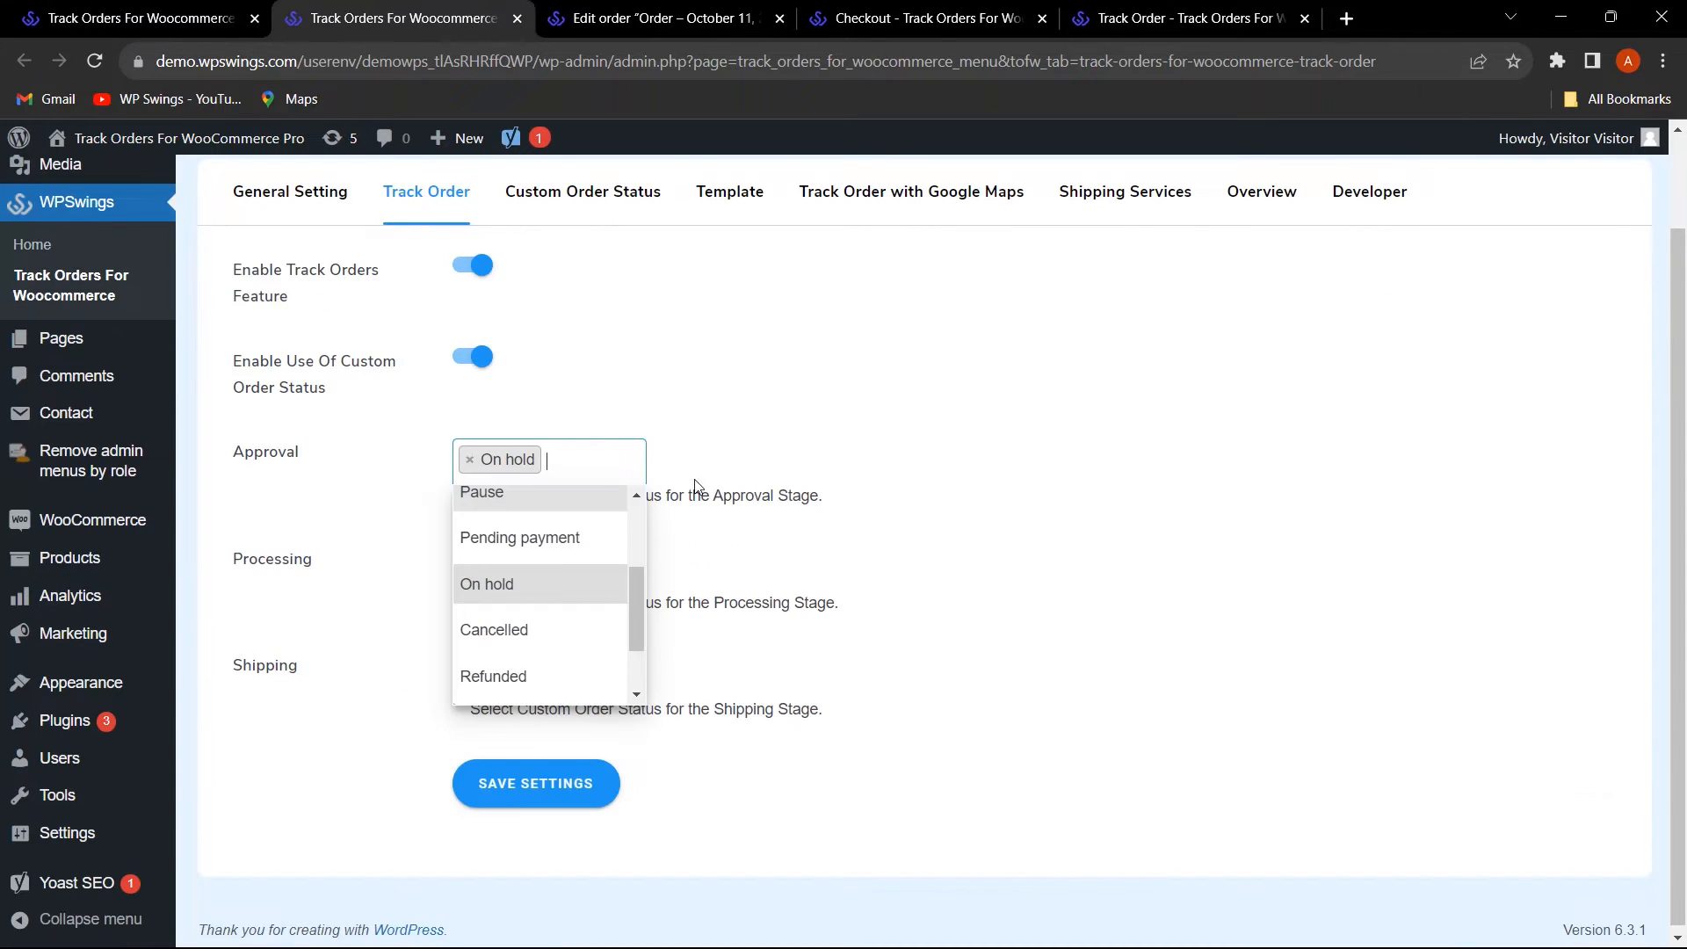
pyautogui.click(1024, 571)
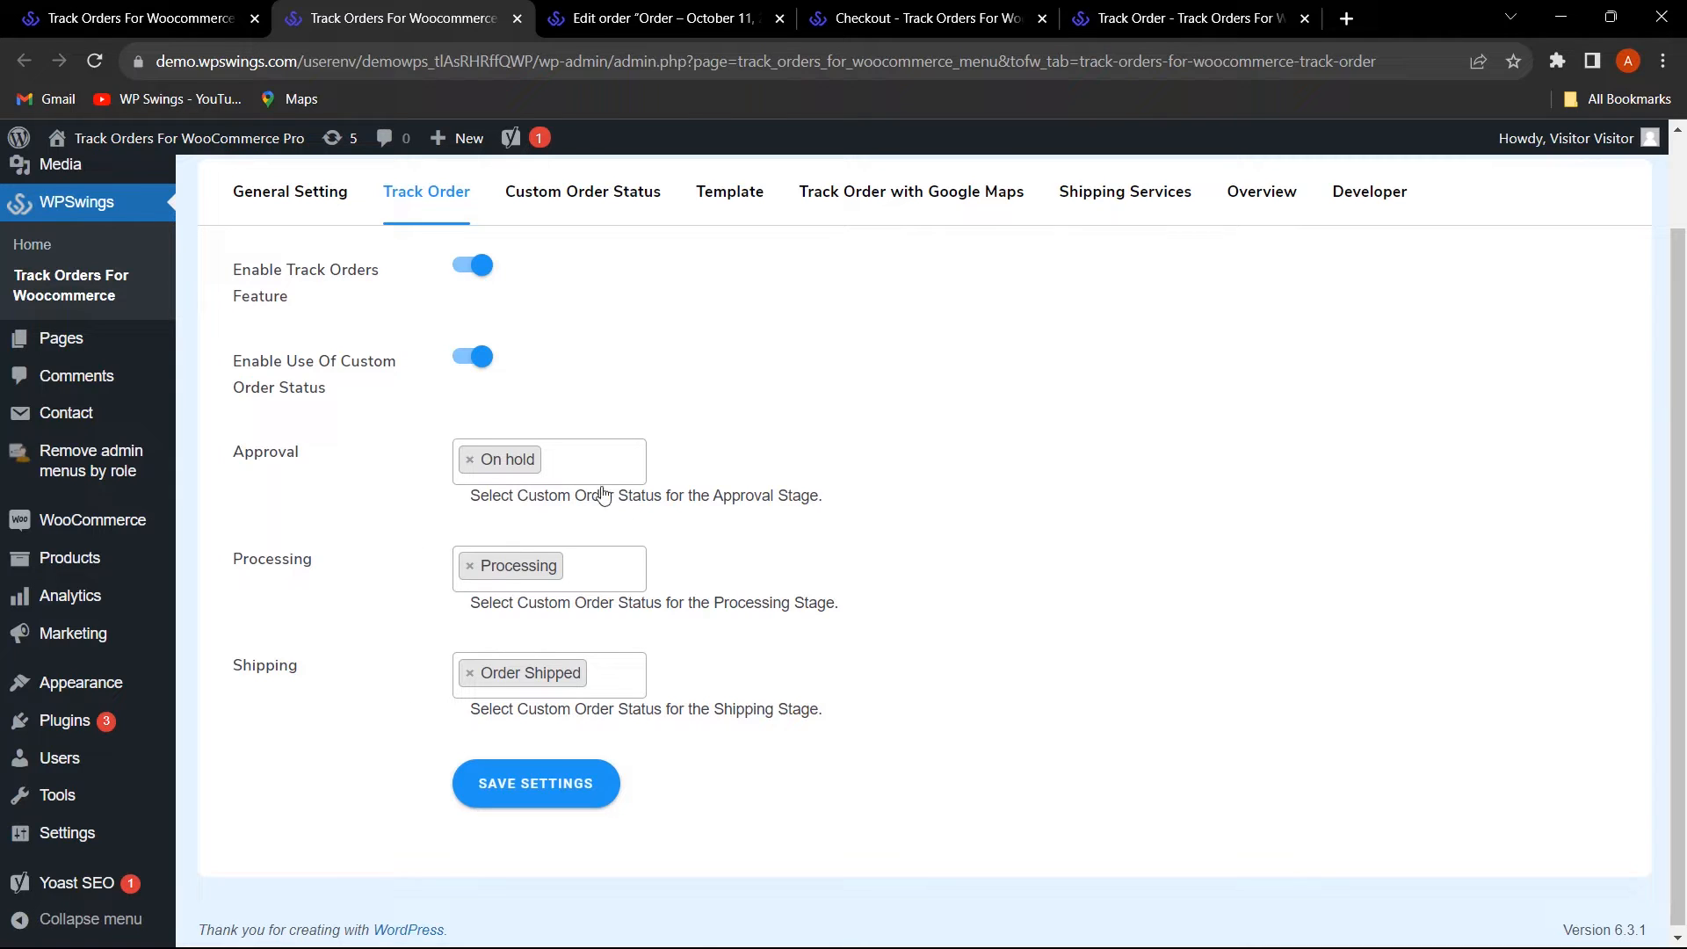
# - Add the Pause status to the Approval stage and save the Track Order settings
pyautogui.click(584, 458)
pyautogui.click(513, 495)
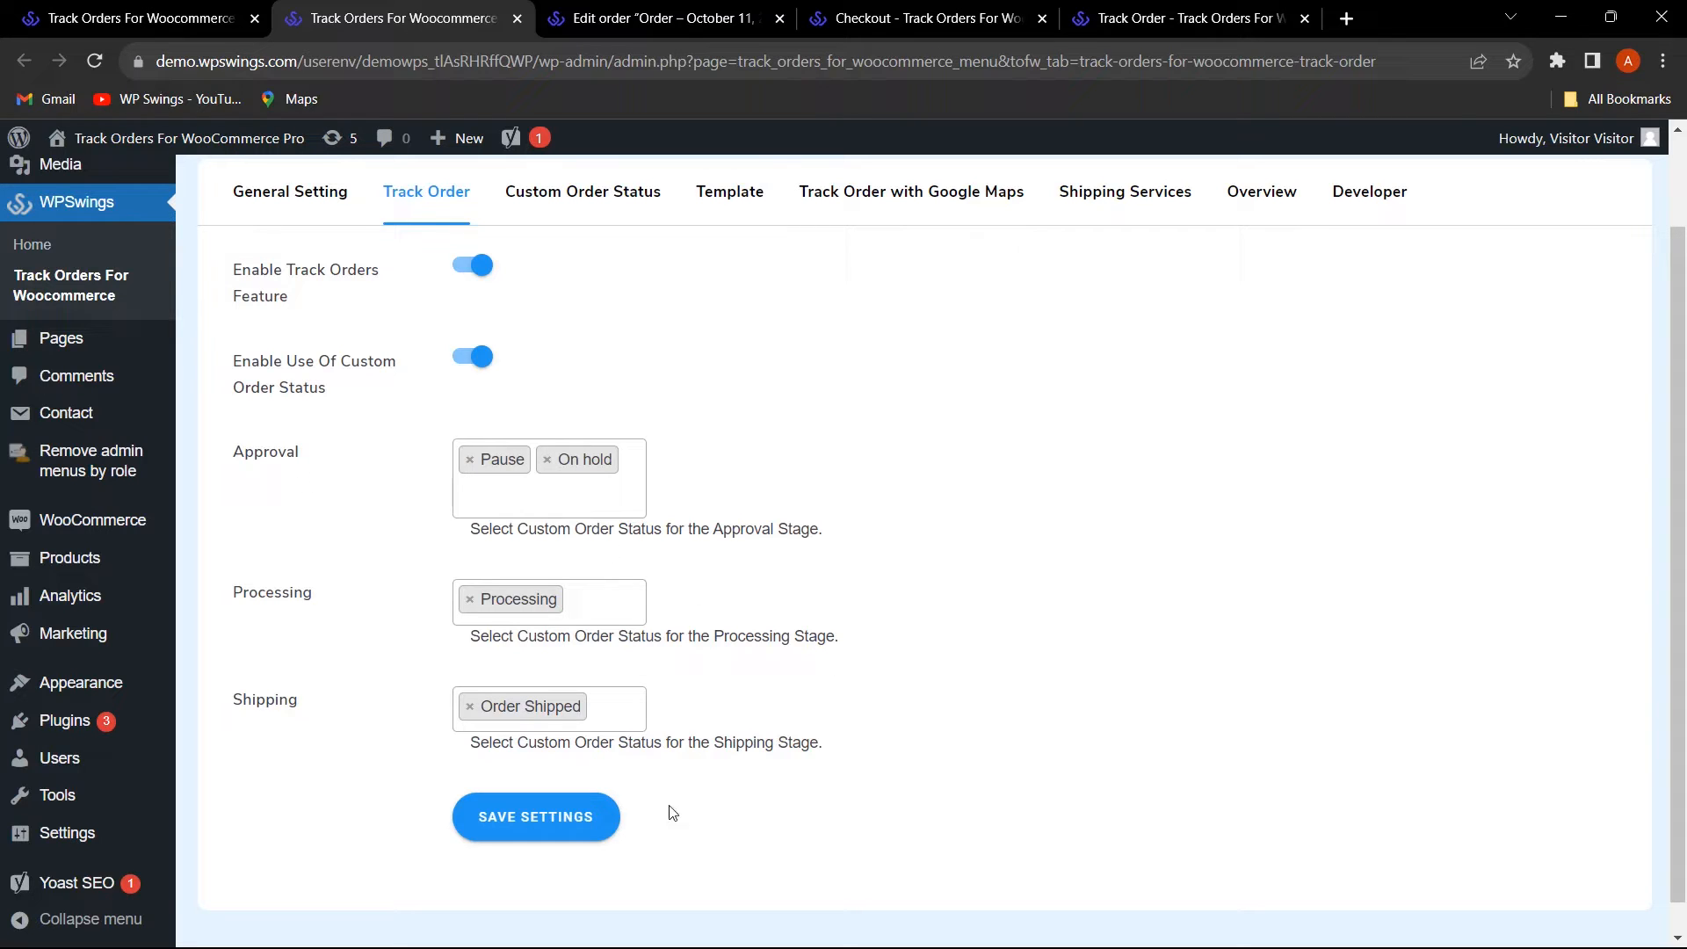
pyautogui.click(510, 817)
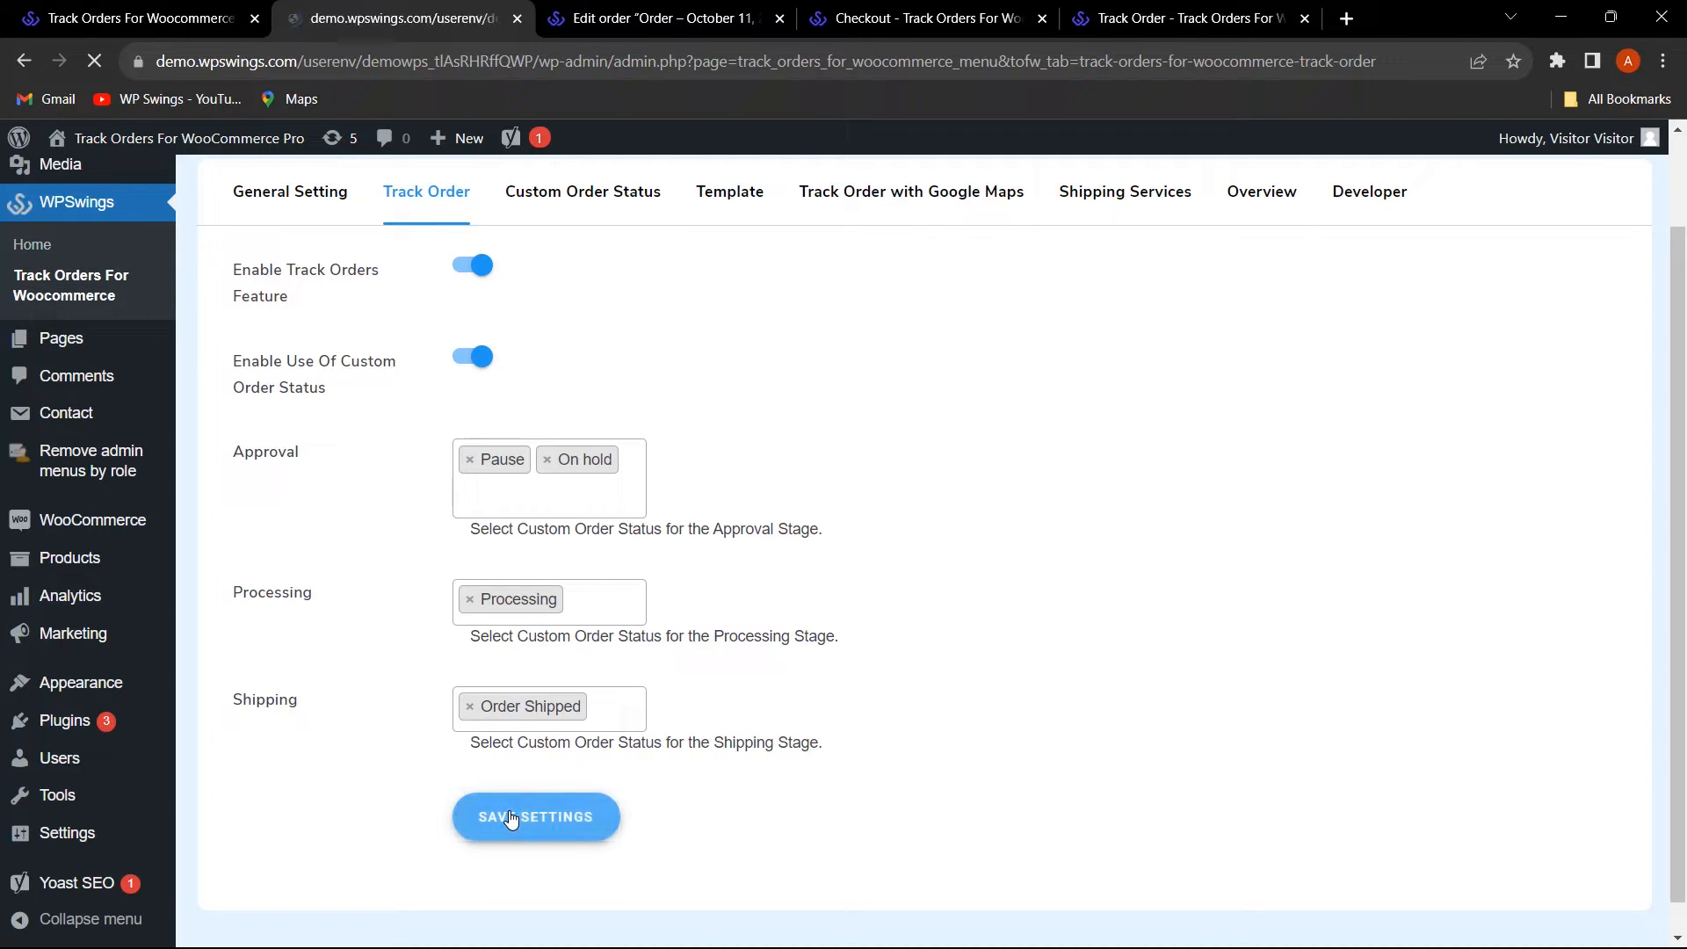
# - Add the Beanie with Logo from the shop page to the cart and view the cart
pyautogui.click(918, 18)
pyautogui.scroll(-3, 862, 698)
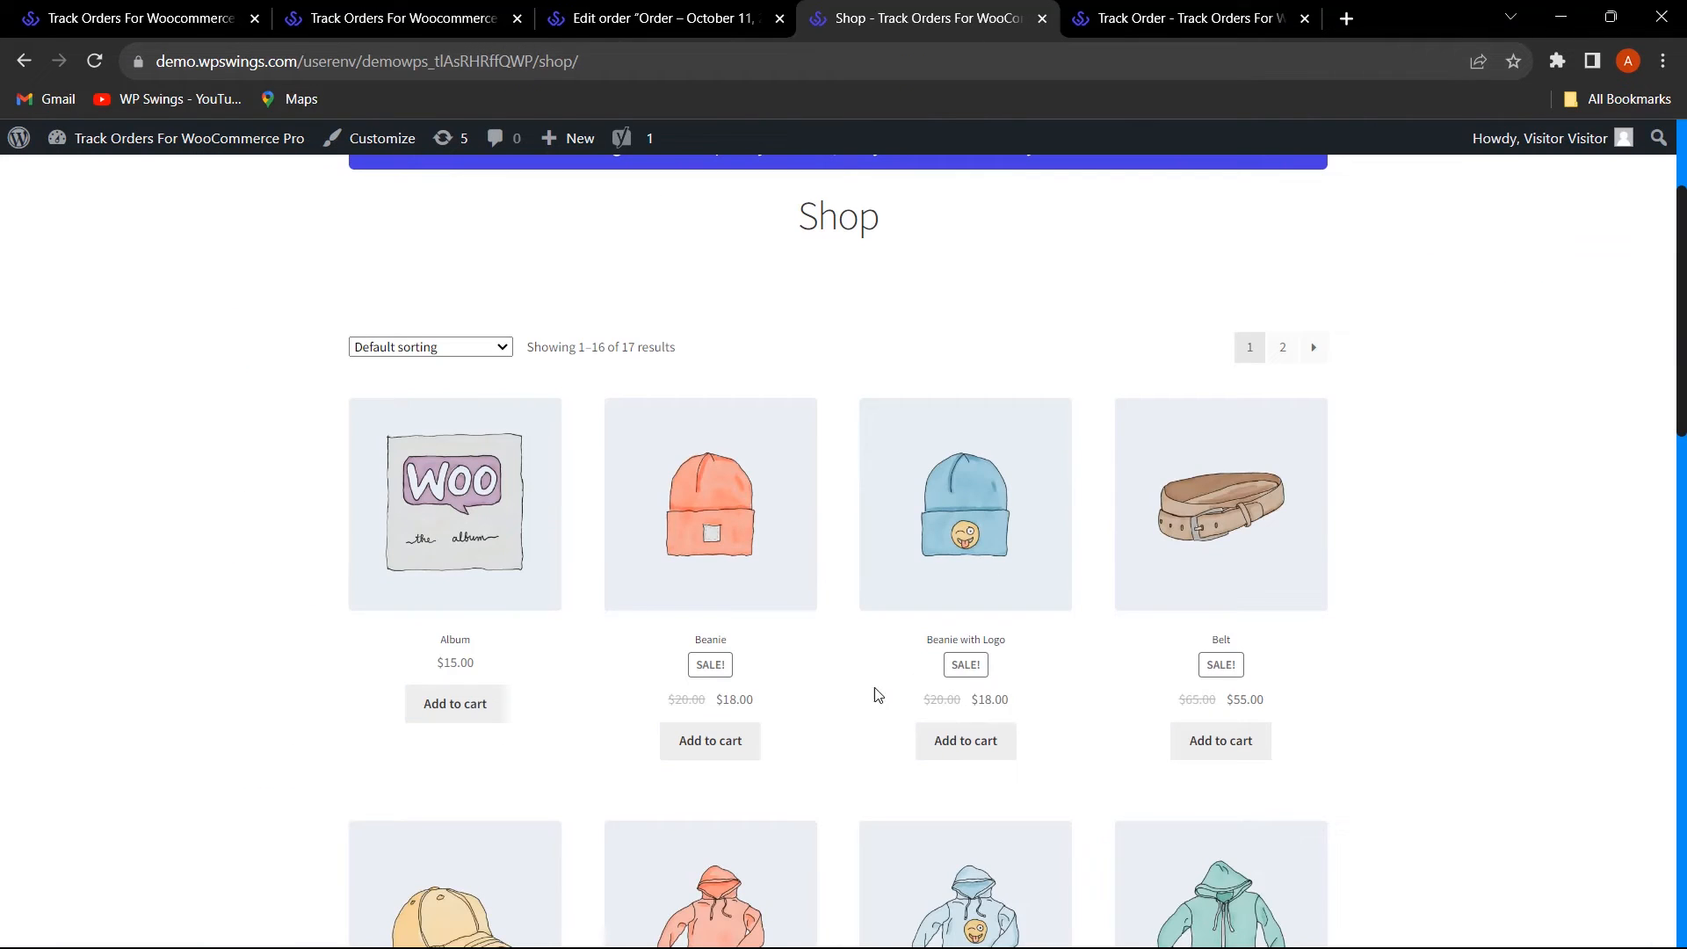
pyautogui.click(969, 748)
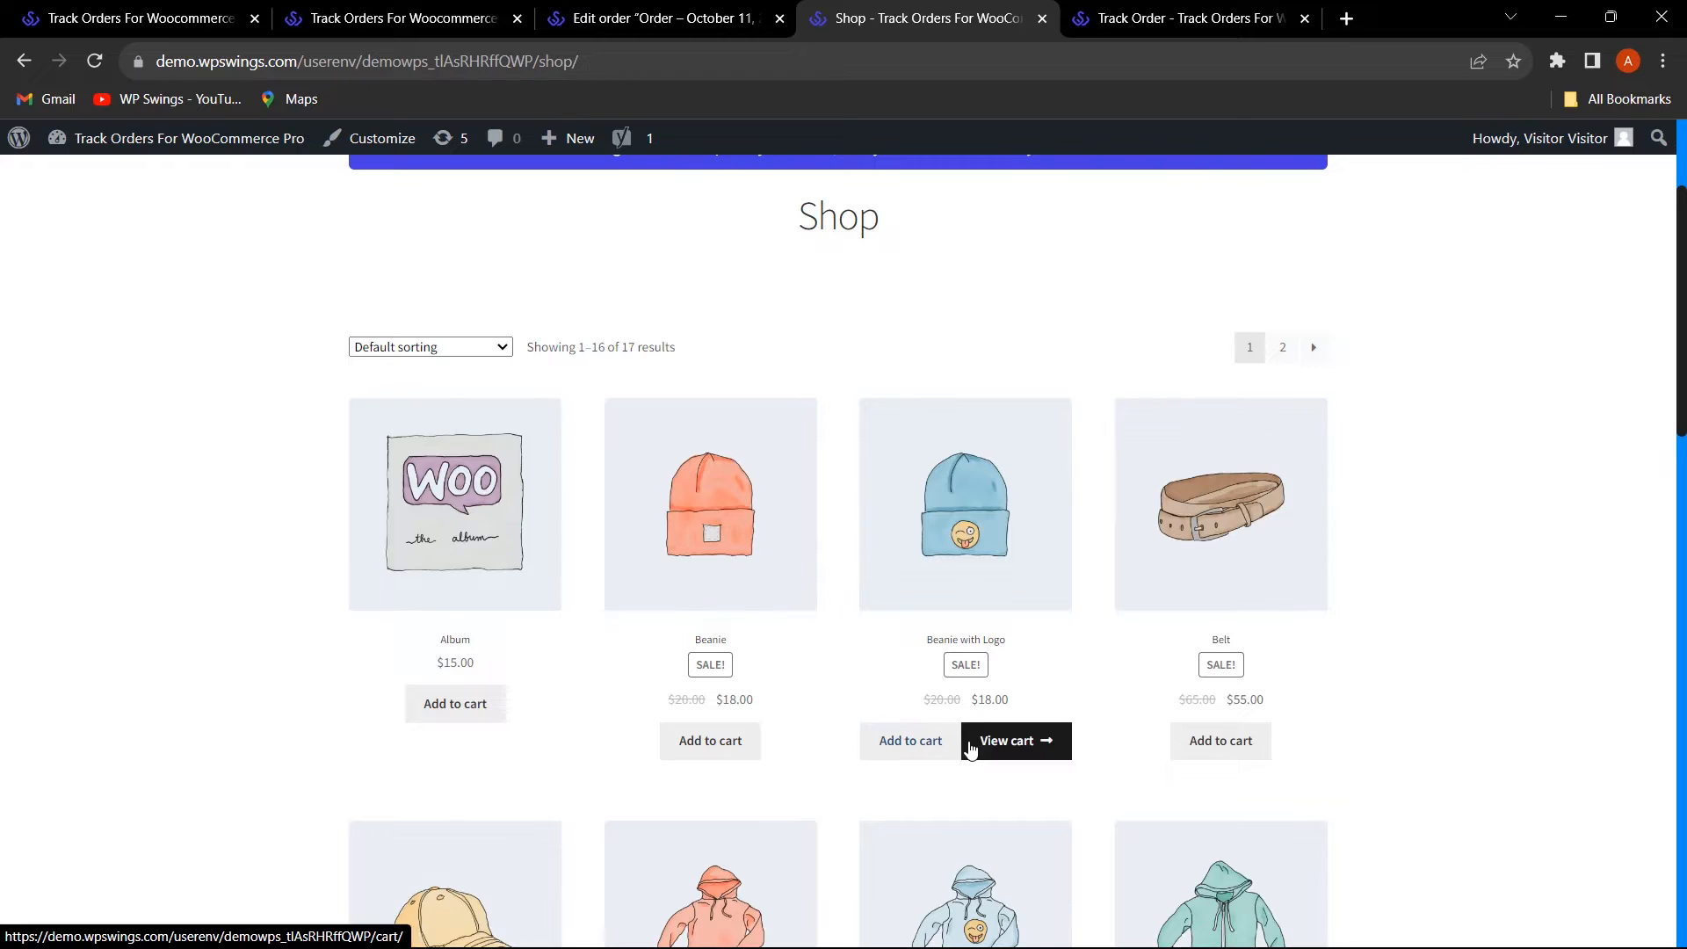
pyautogui.click(1004, 757)
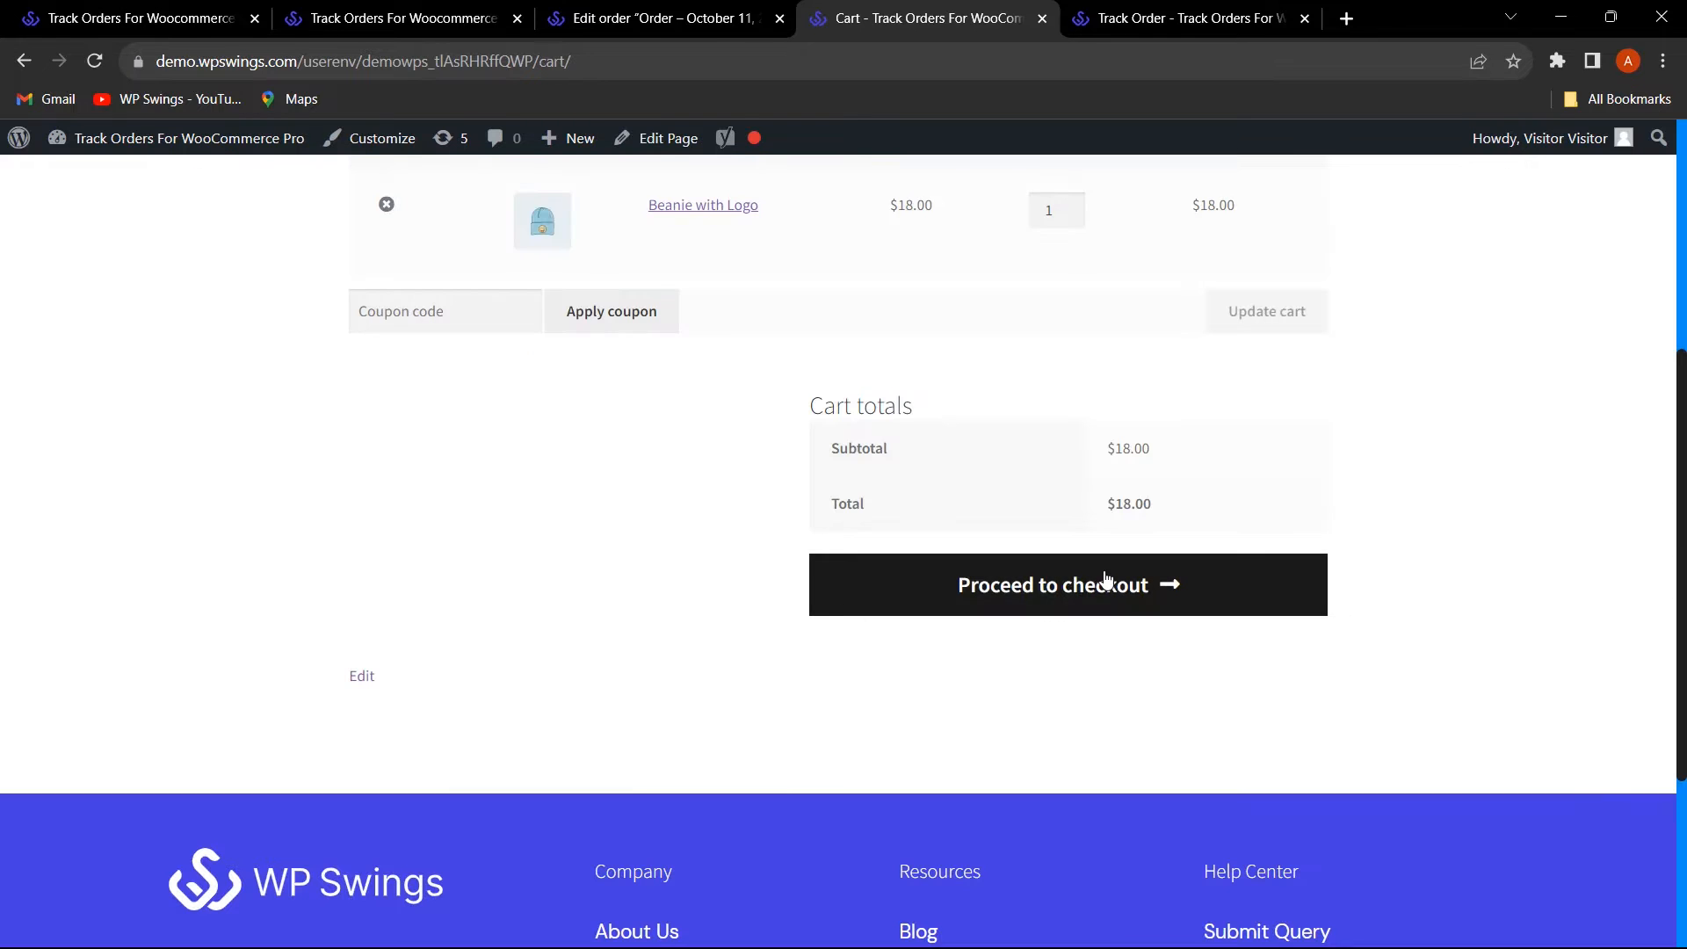
# - Proceed to checkout and place the order with direct bank transfer and the prefilled billing details
pyautogui.click(1108, 593)
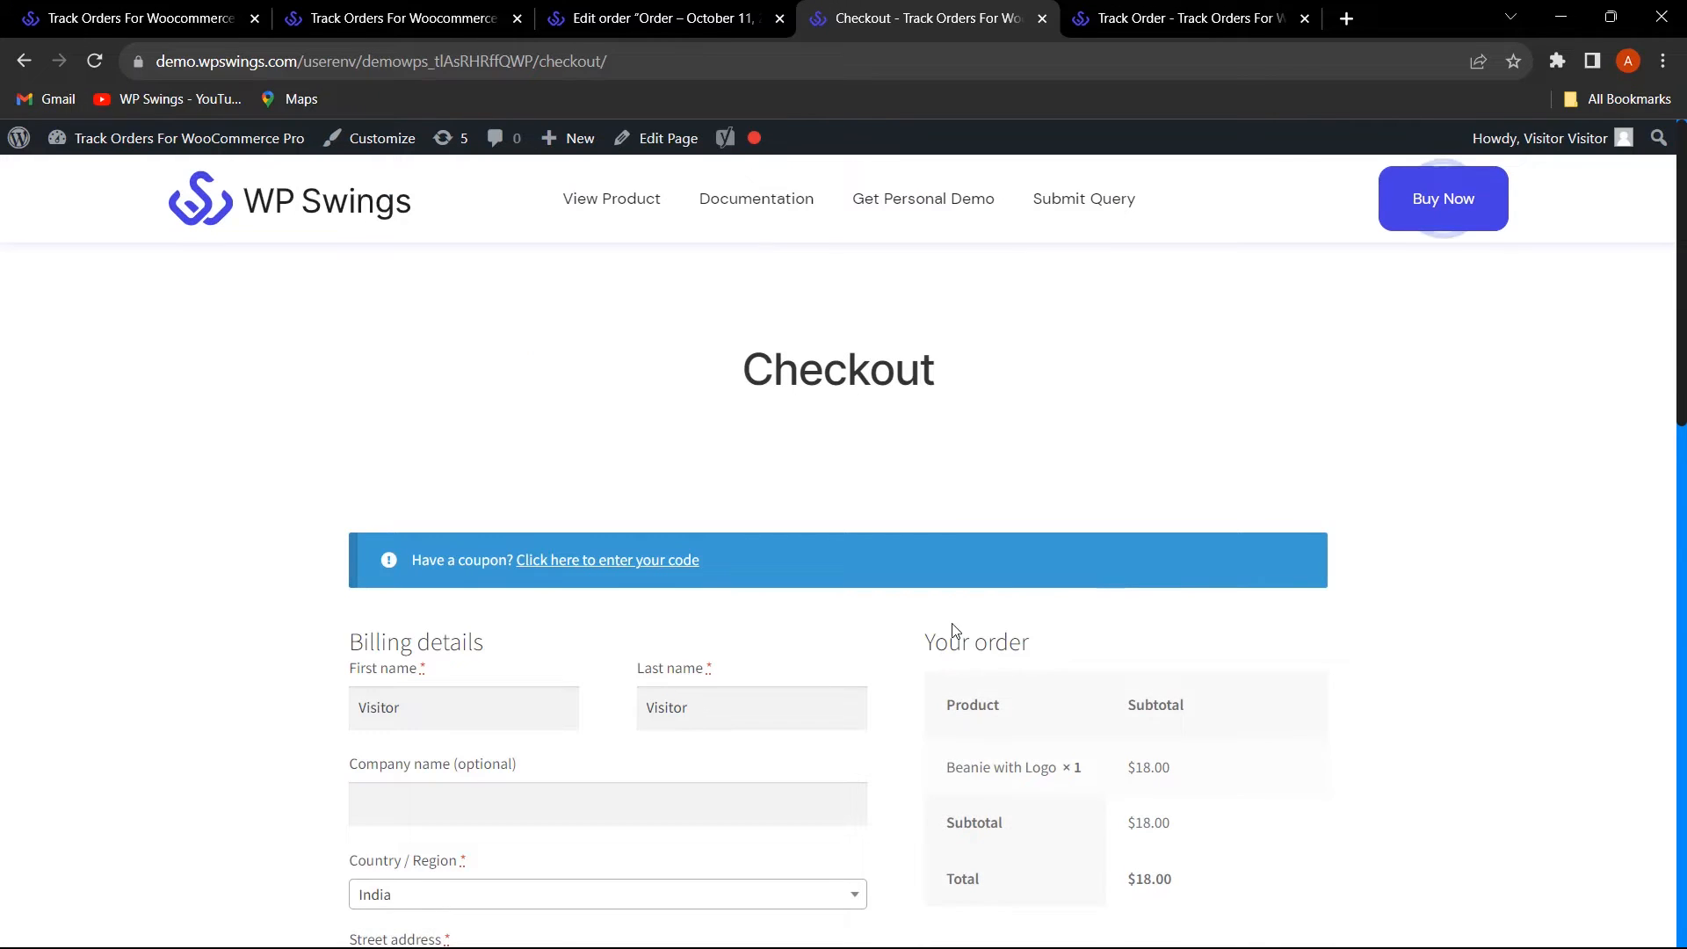
pyautogui.scroll(-4, 767, 696)
pyautogui.scroll(-3, 767, 696)
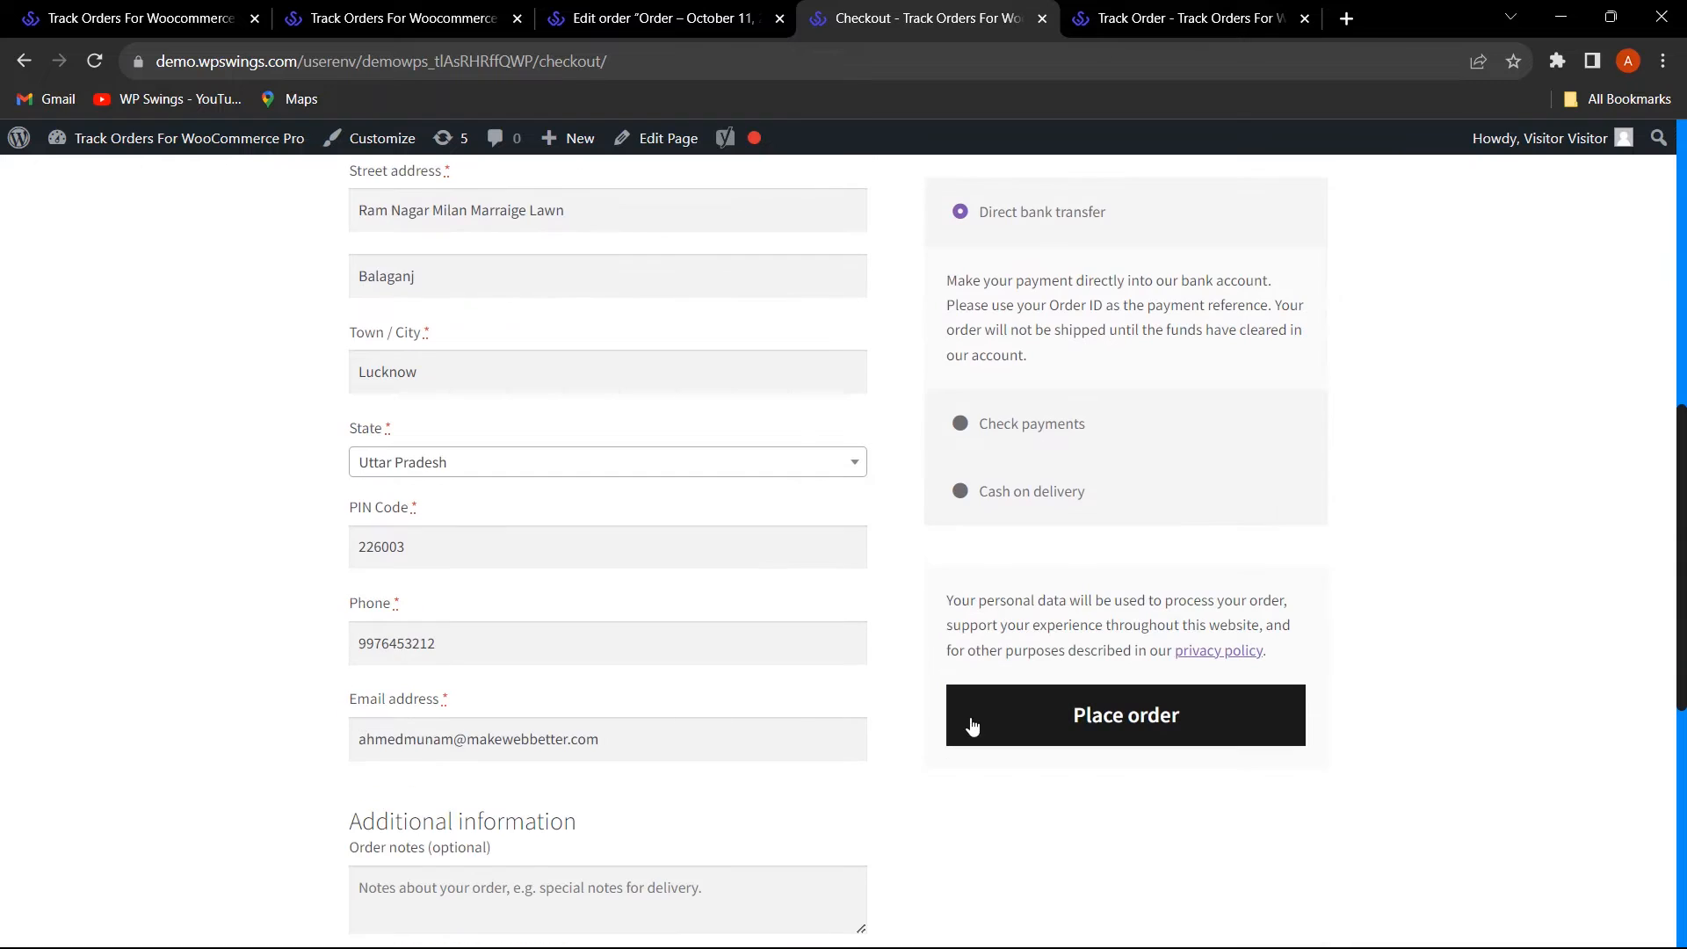
pyautogui.click(1059, 720)
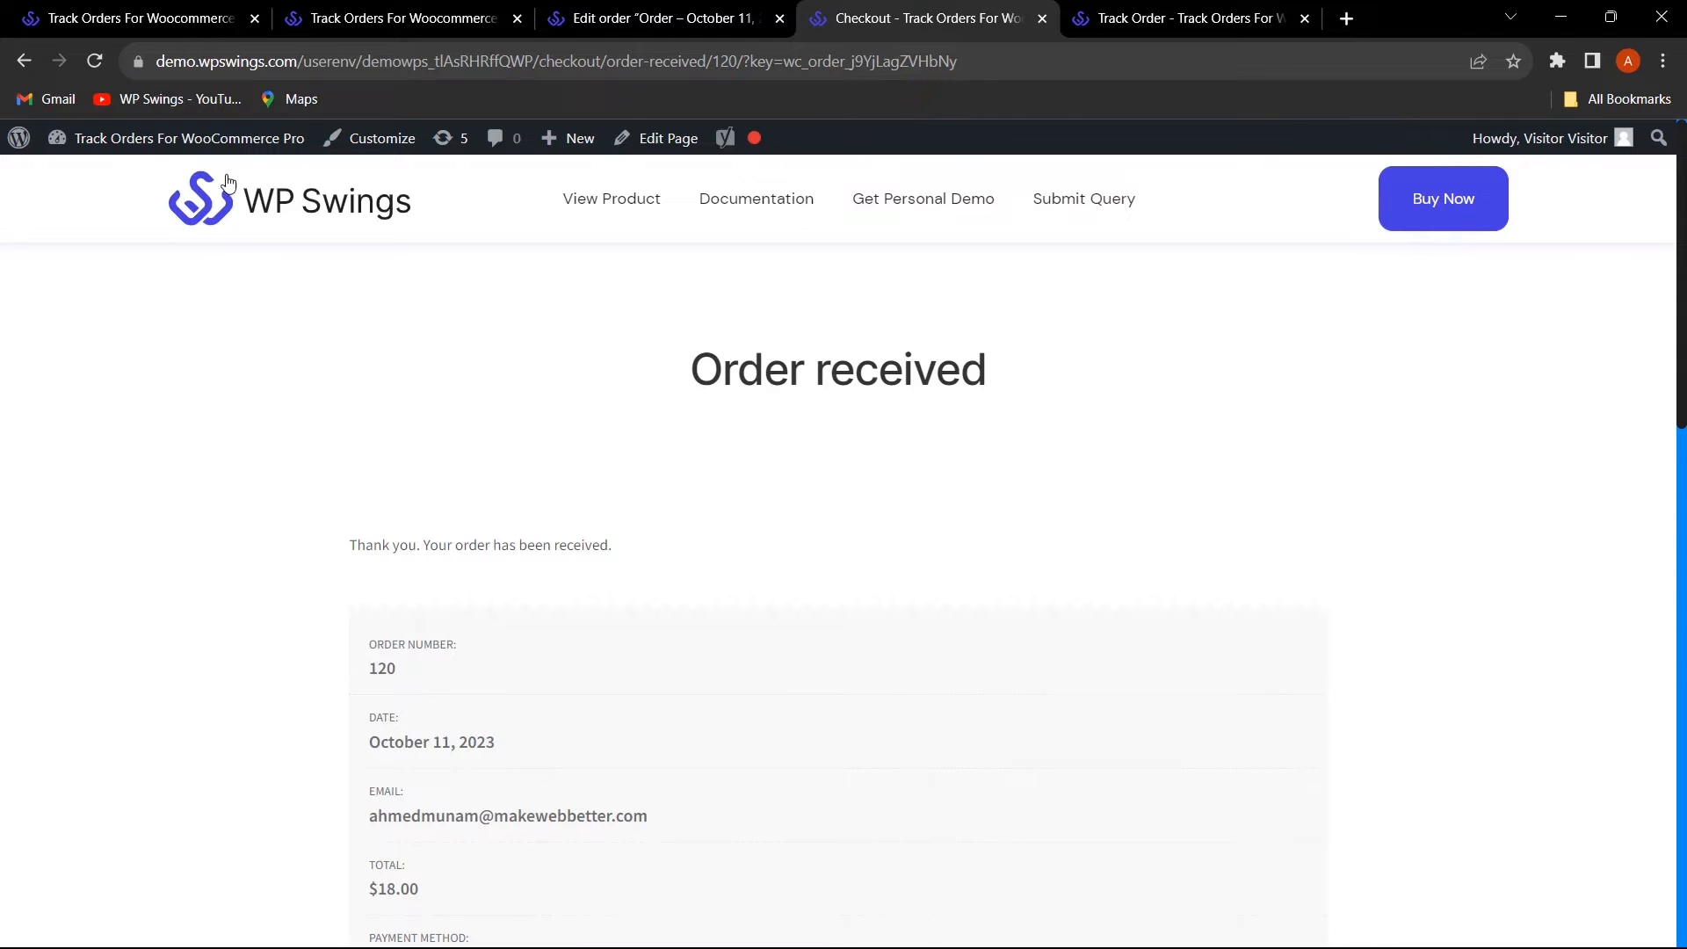
# - Open the newest order in the WooCommerce orders list, set its status to Pause, and update it
pyautogui.click(630, 13)
pyautogui.click(35, 386)
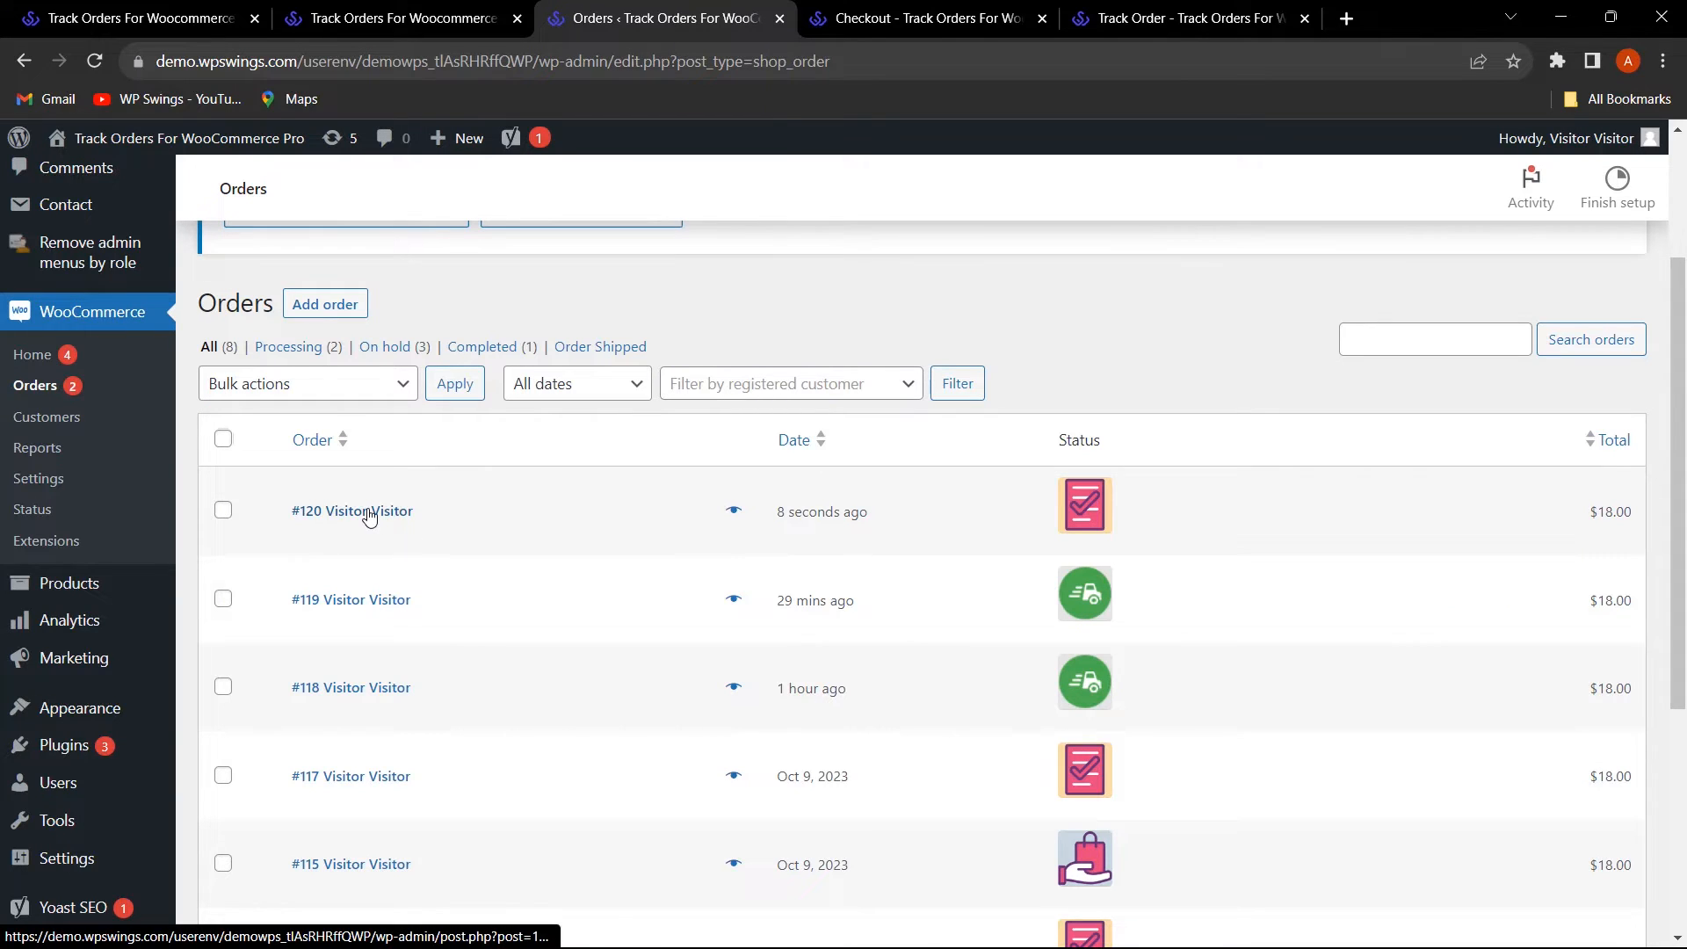
pyautogui.click(370, 512)
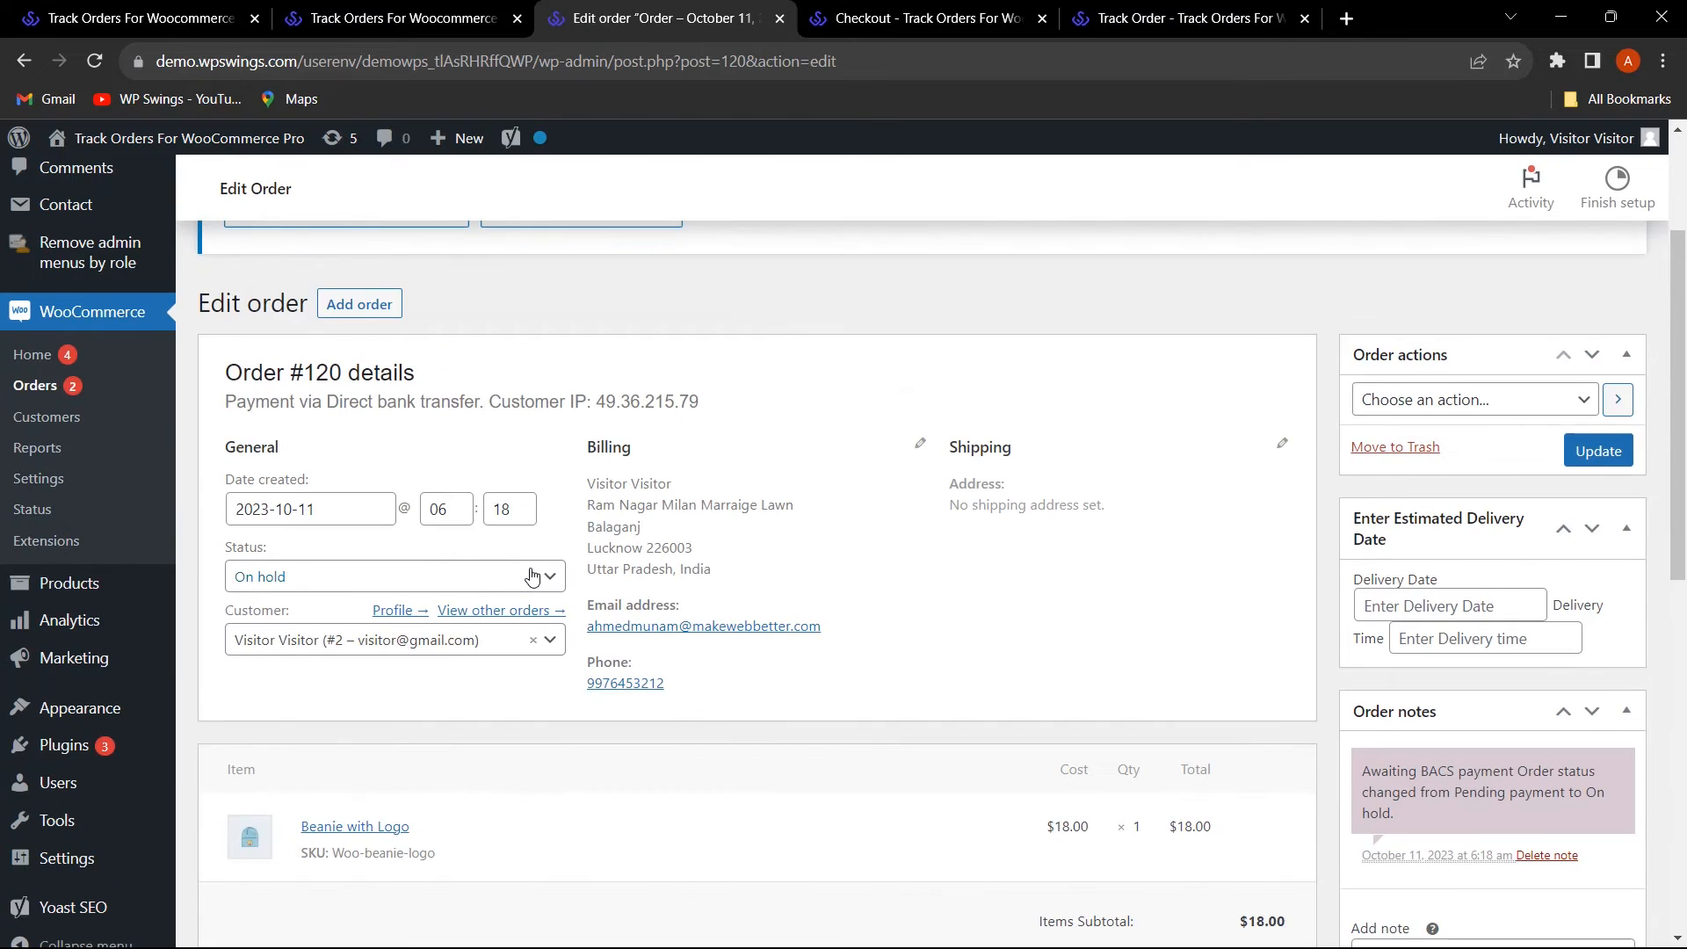
pyautogui.click(549, 582)
pyautogui.scroll(-4, 355, 714)
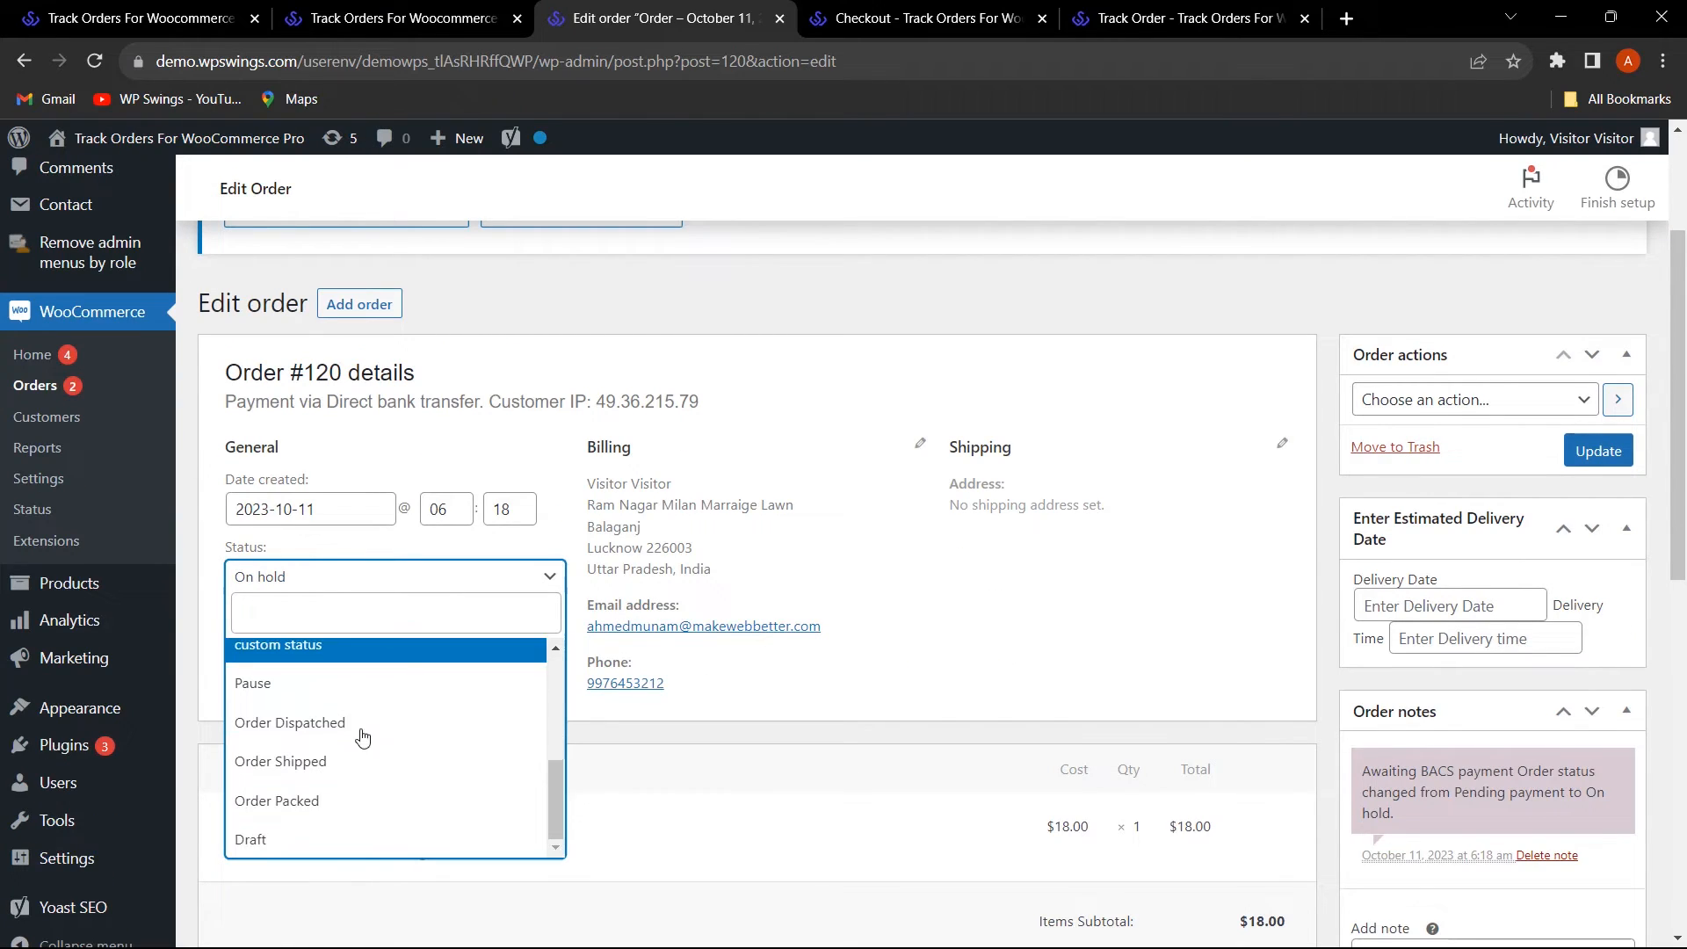
pyautogui.click(291, 687)
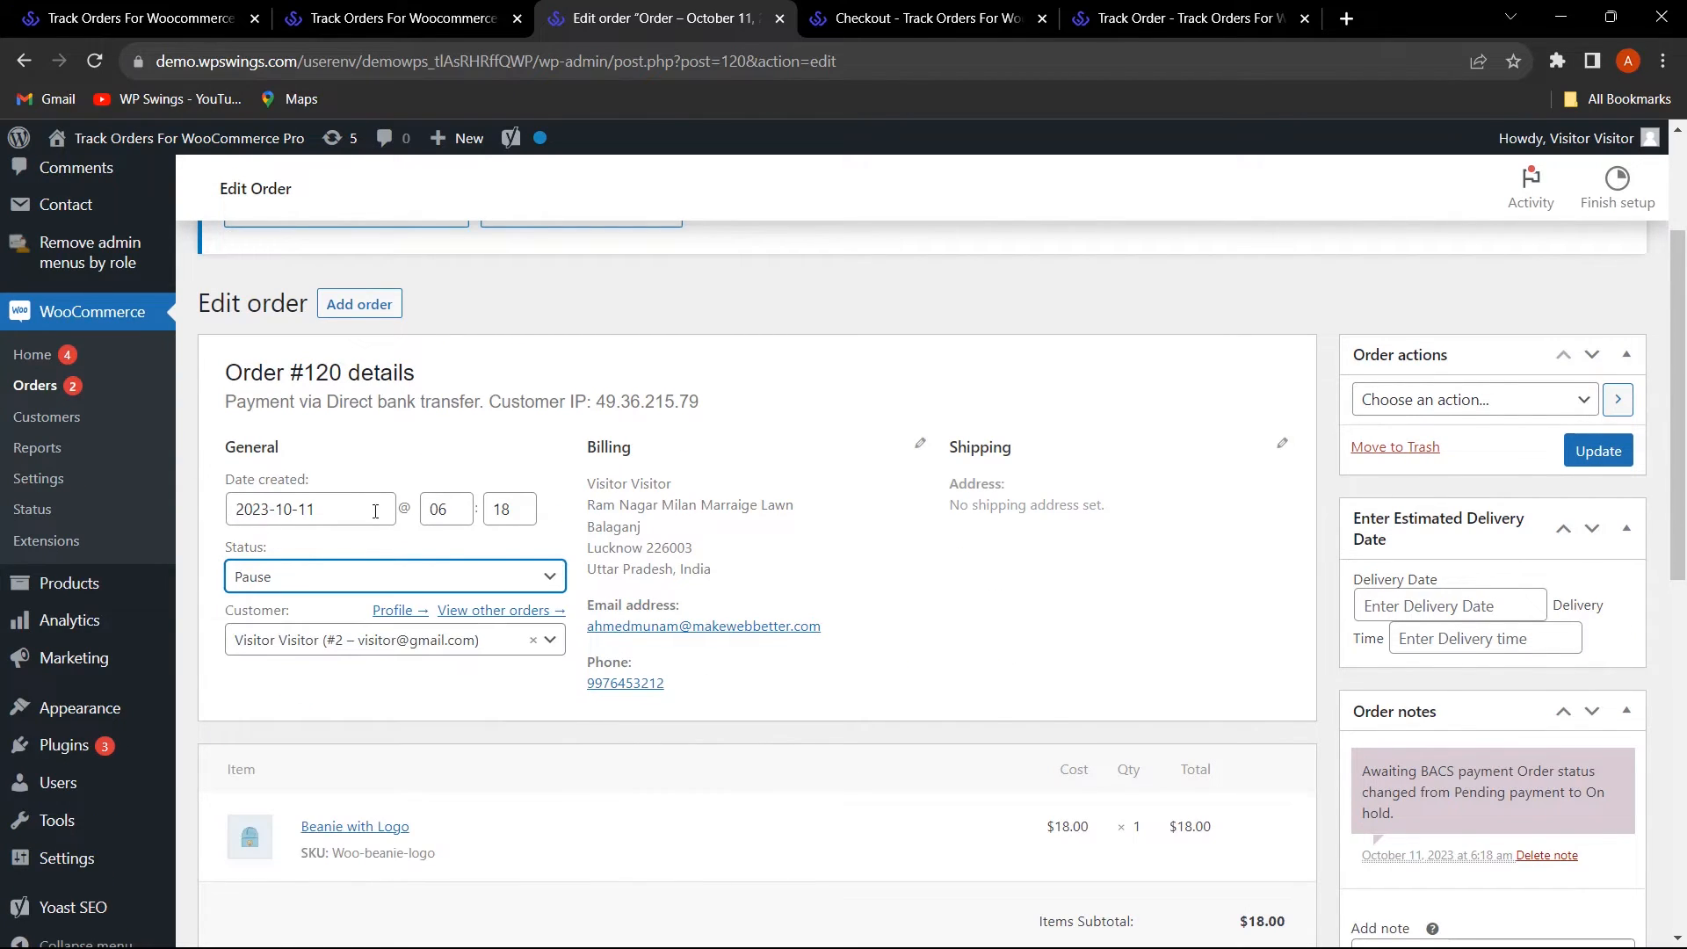
pyautogui.click(1613, 460)
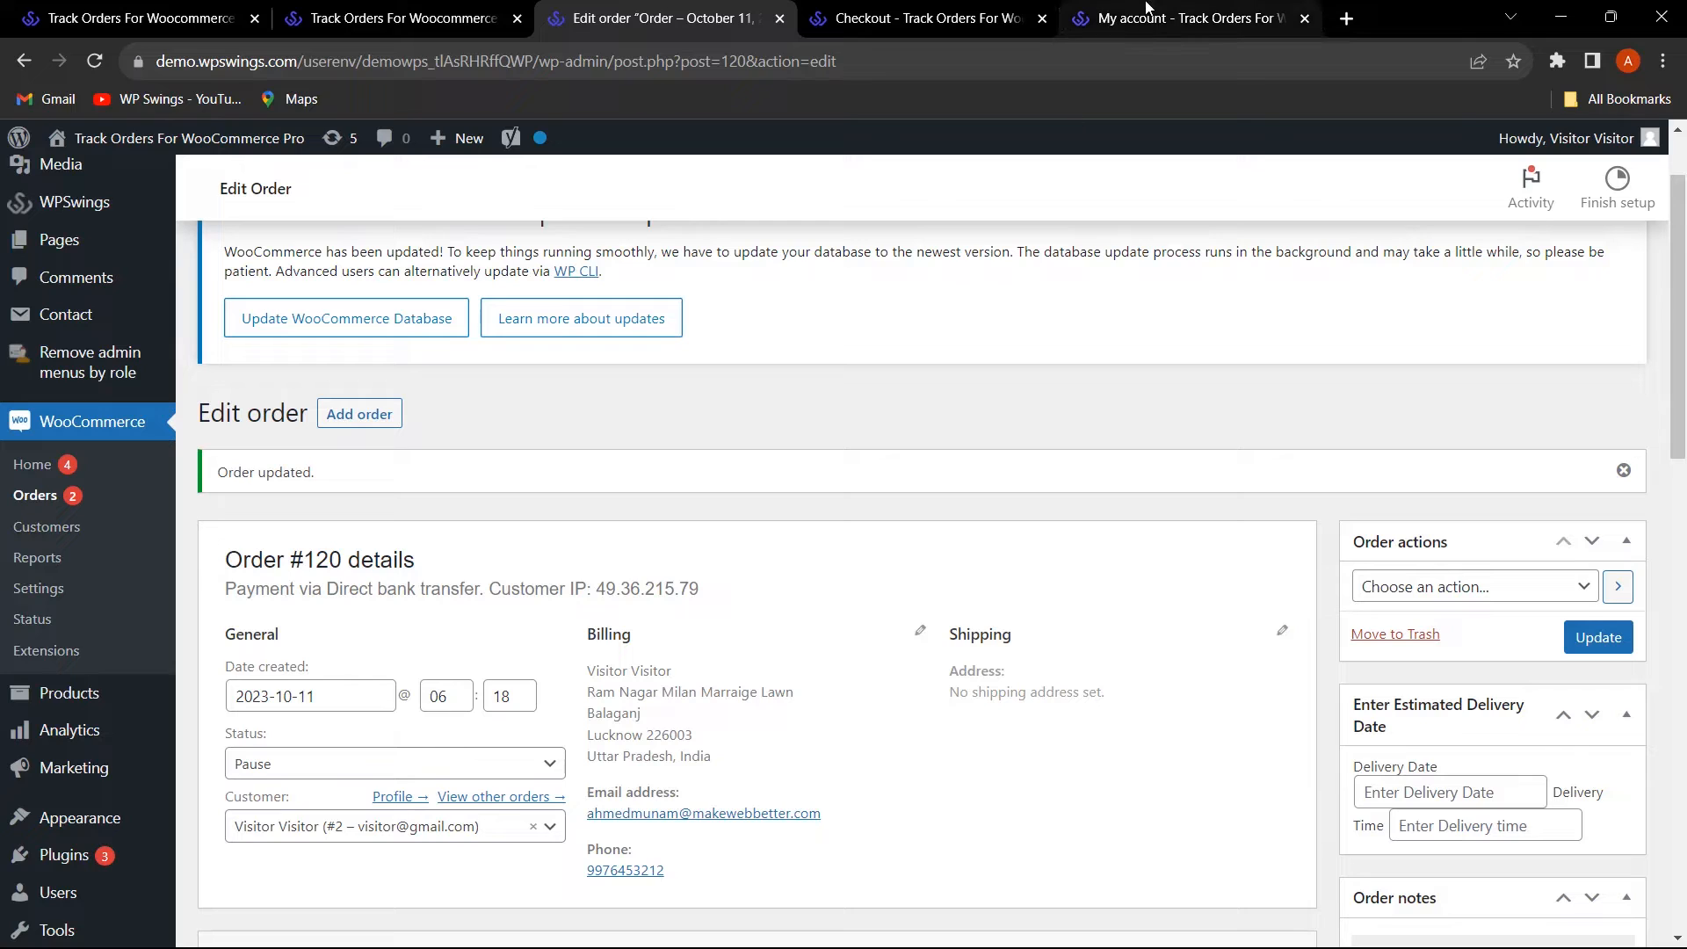
# - Open the newest order's tracking page from the customer account's orders and view its Track Order progress
pyautogui.click(1169, 13)
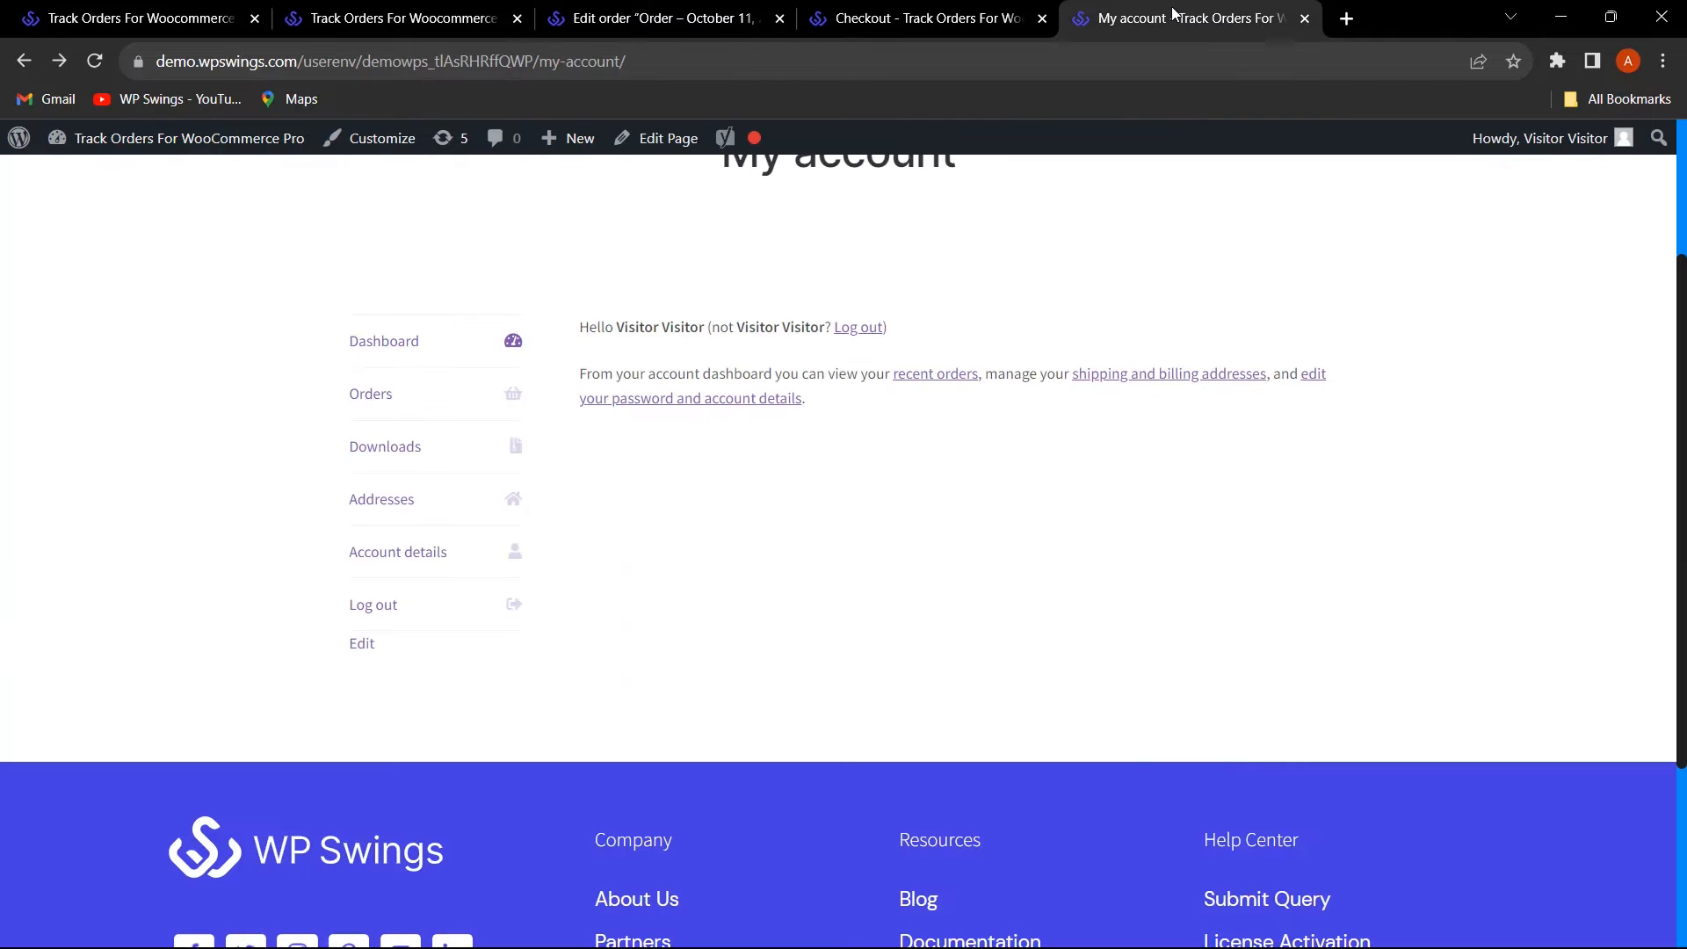
pyautogui.click(401, 410)
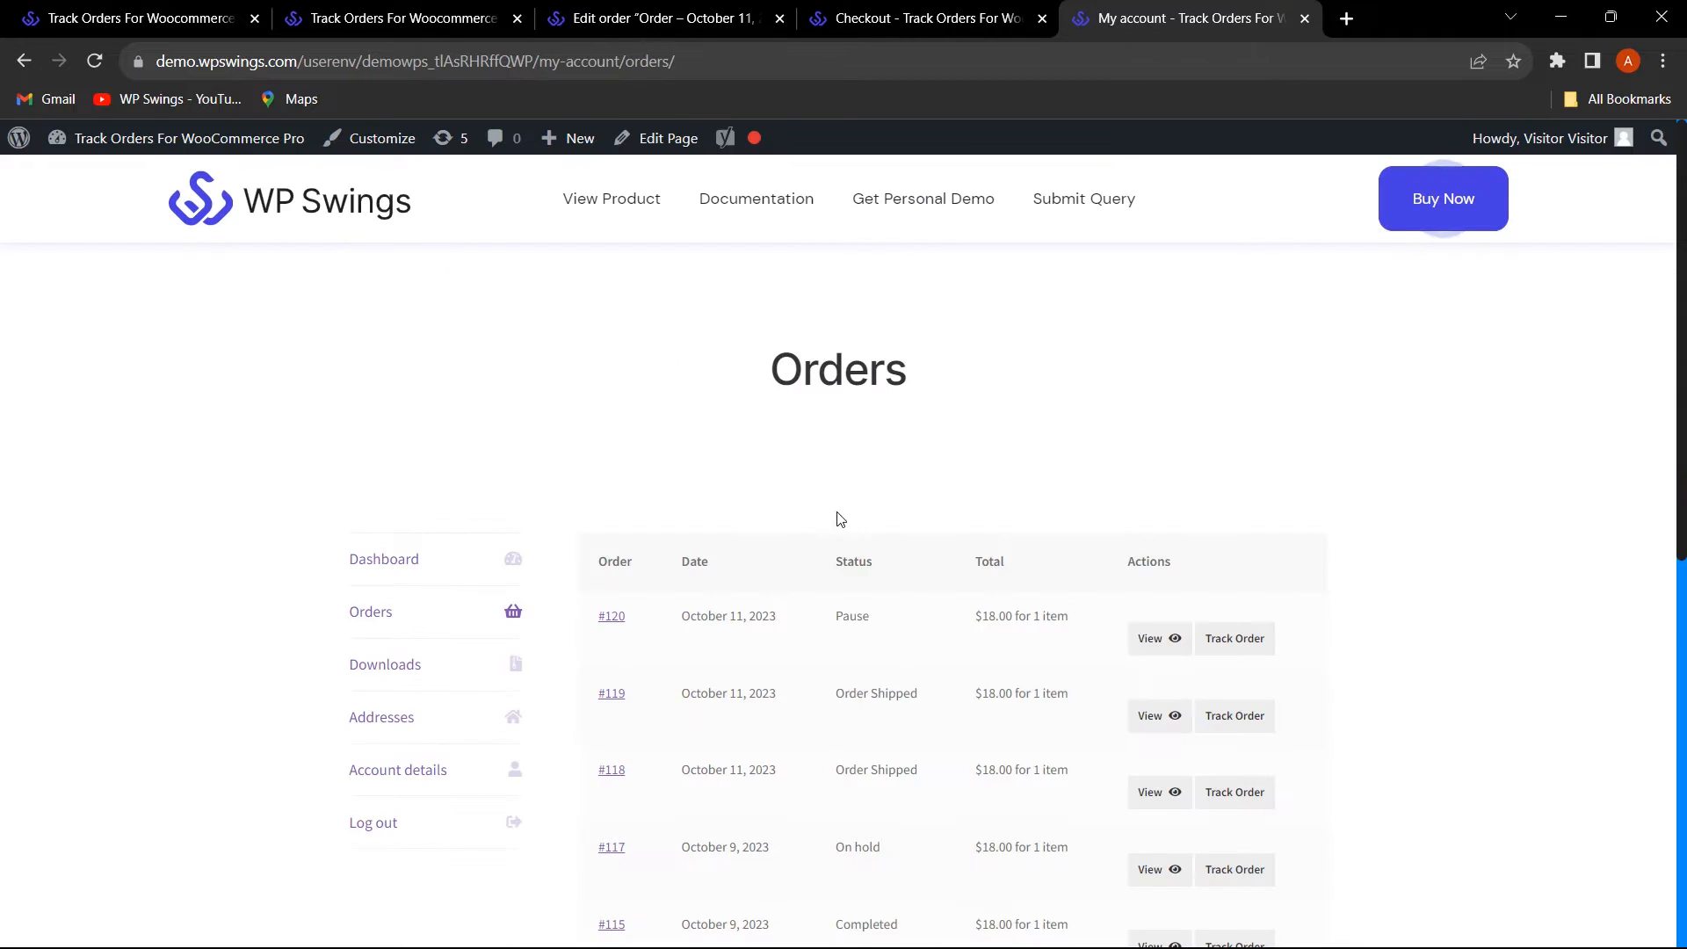
pyautogui.click(1229, 647)
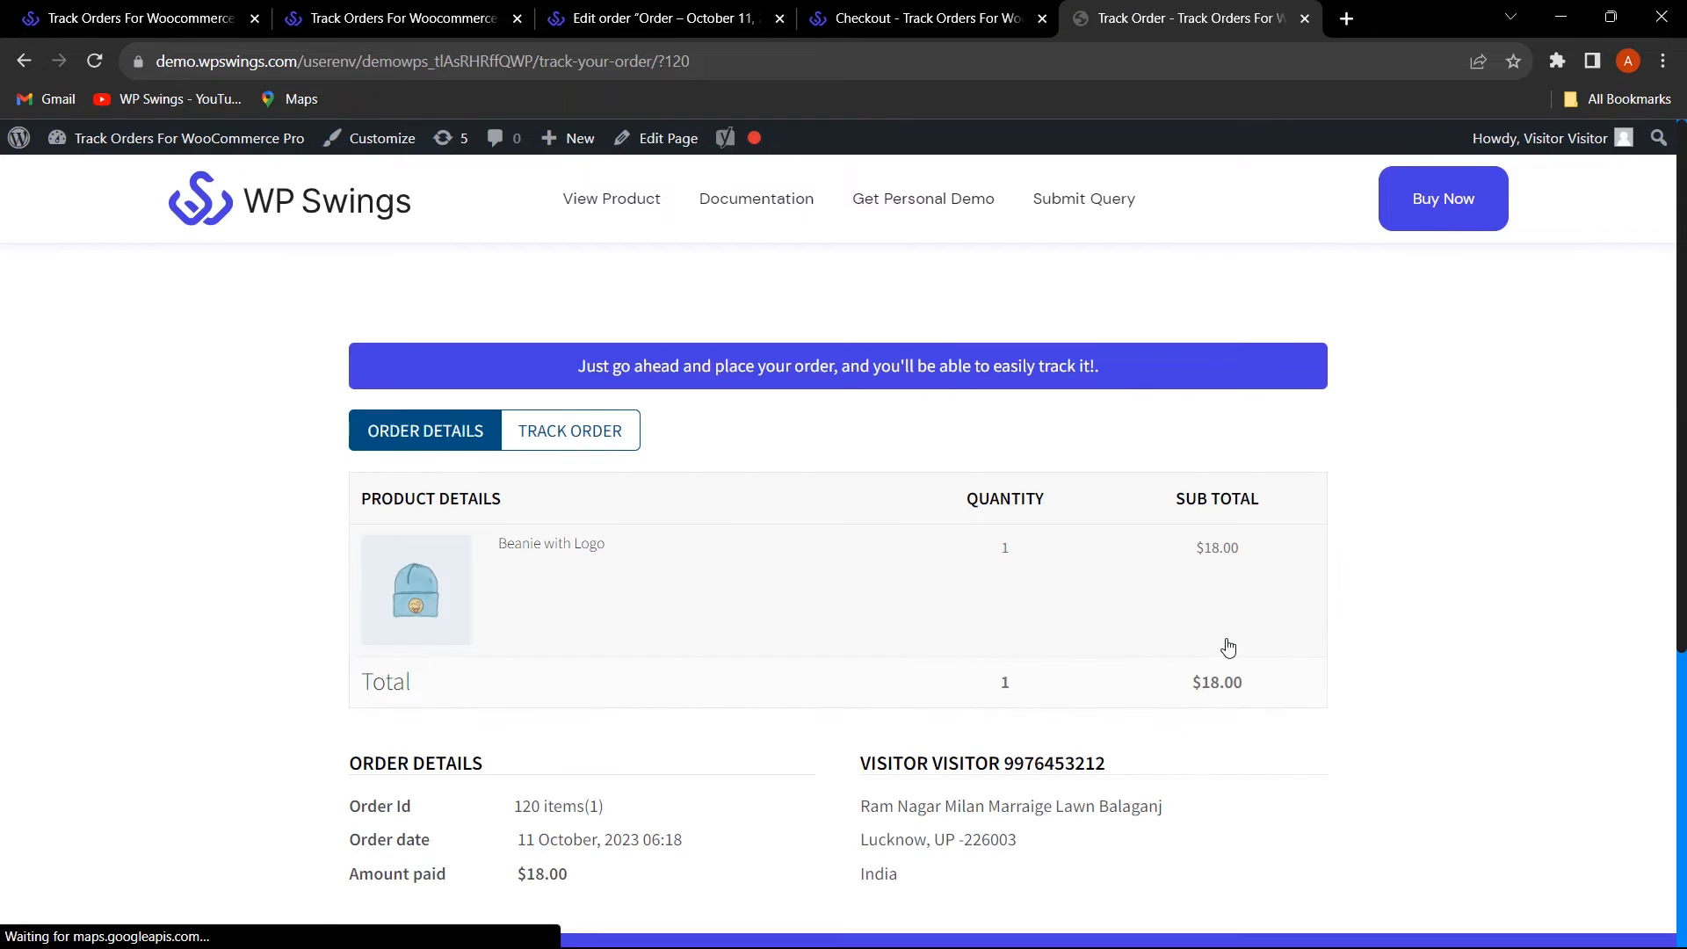
pyautogui.click(582, 444)
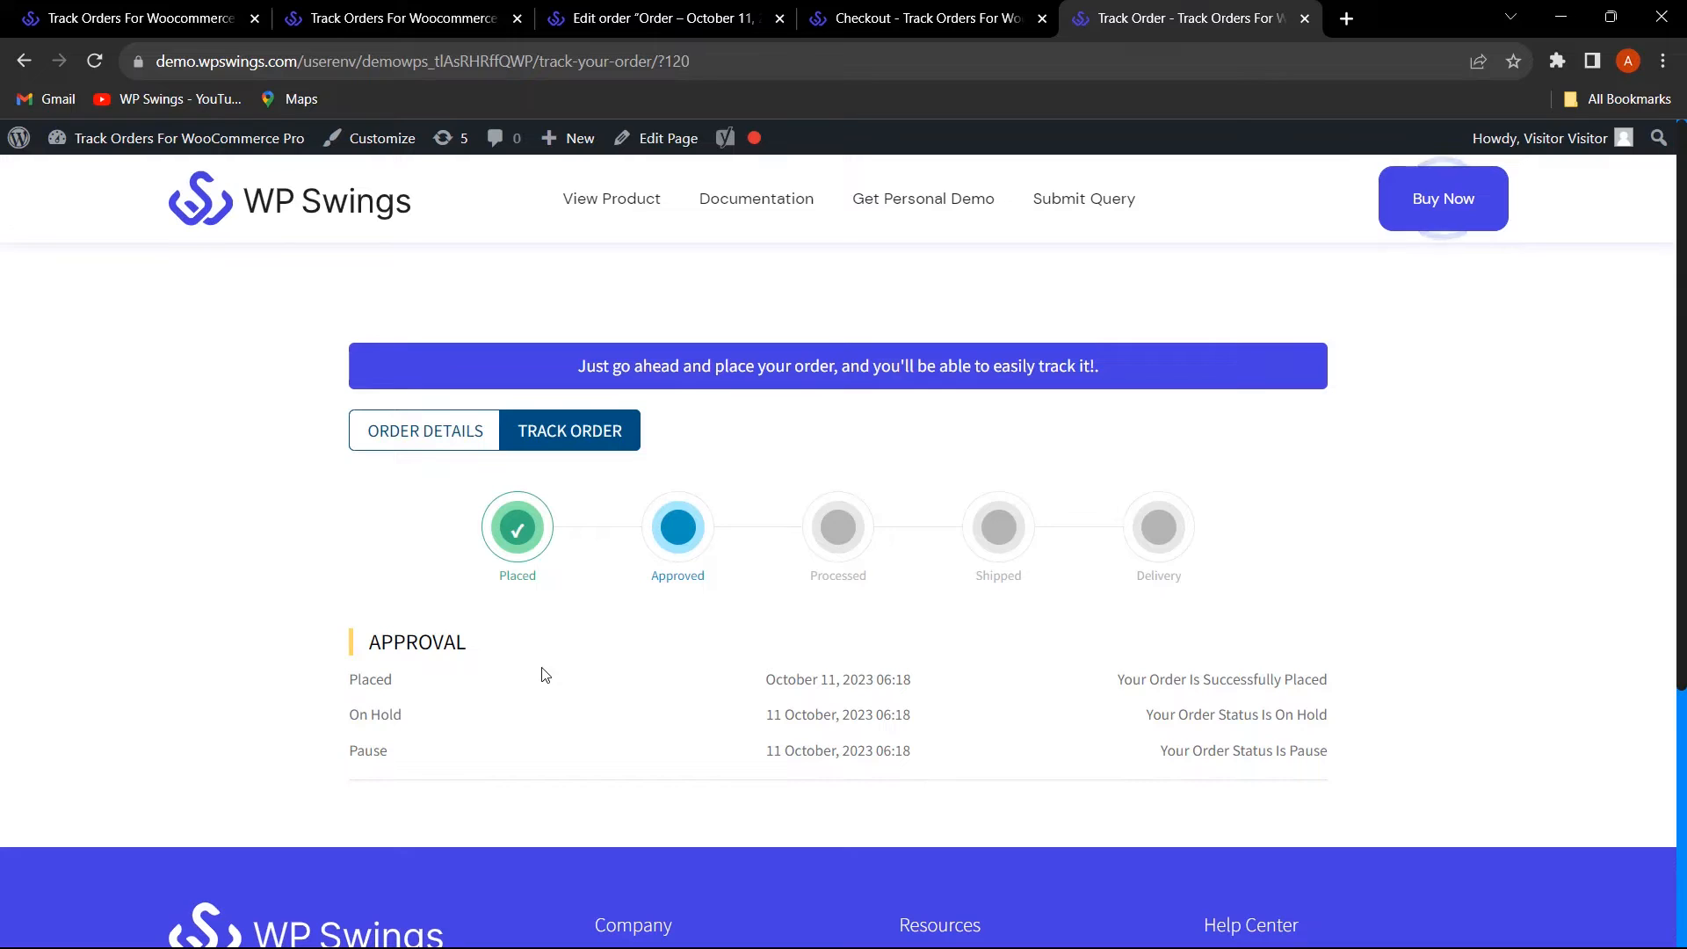
# - Return to the plugin's Track Order settings, open the template settings, and activate Template-2
pyautogui.click(395, 12)
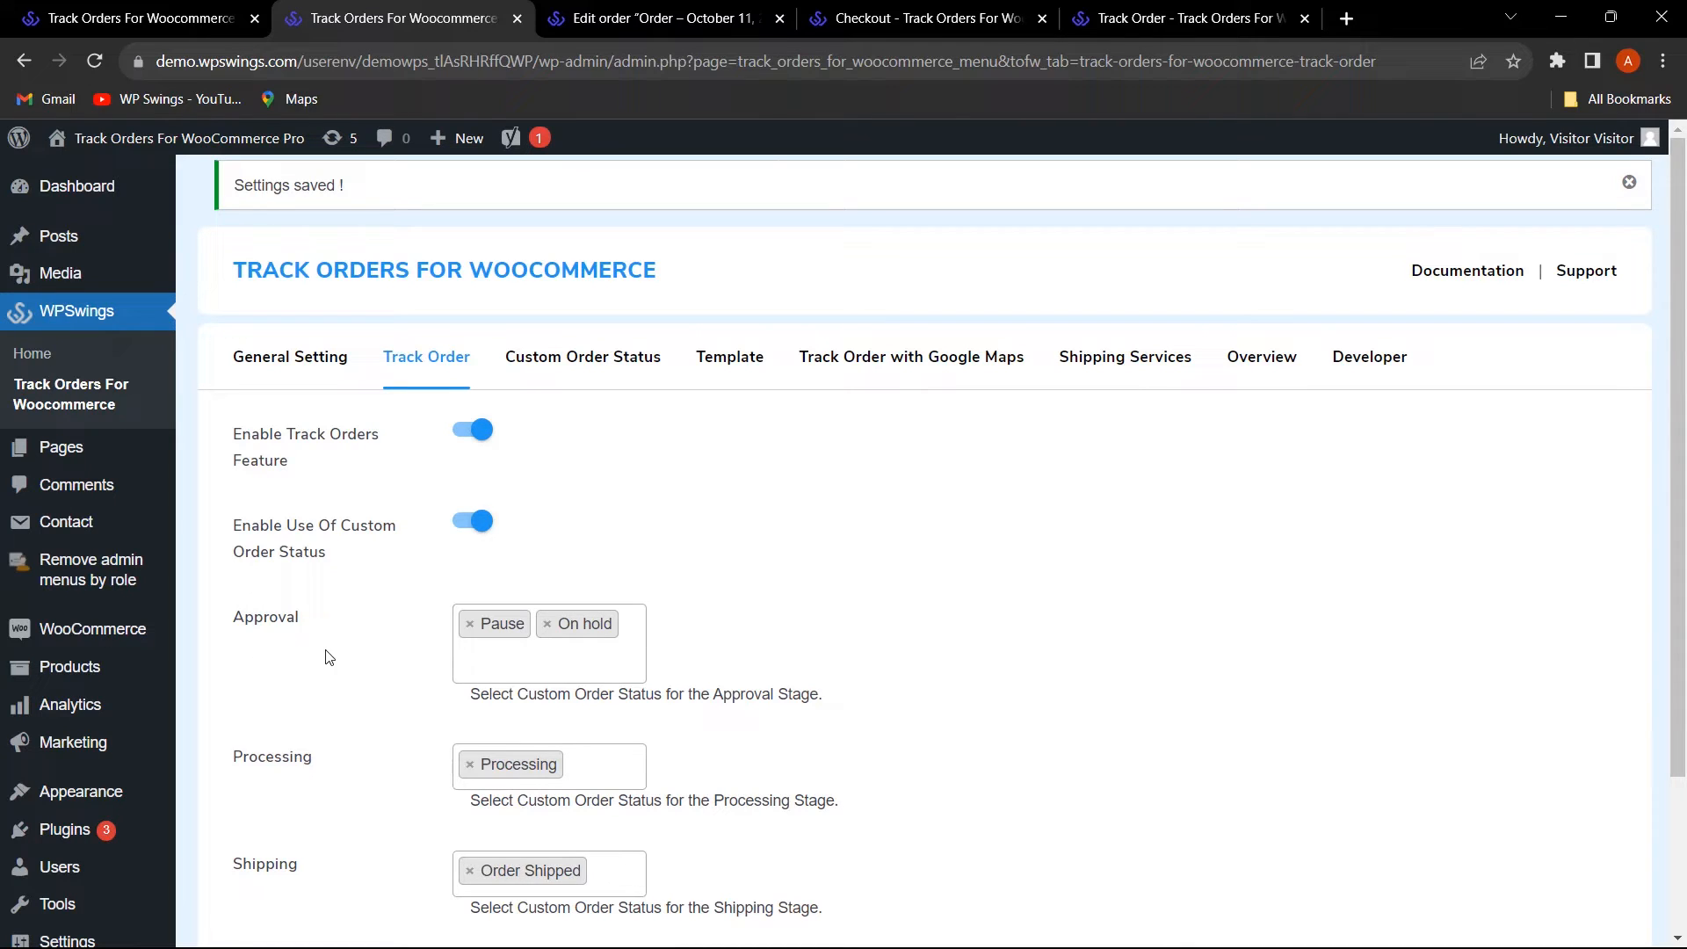
pyautogui.scroll(-1, 333, 659)
pyautogui.click(739, 364)
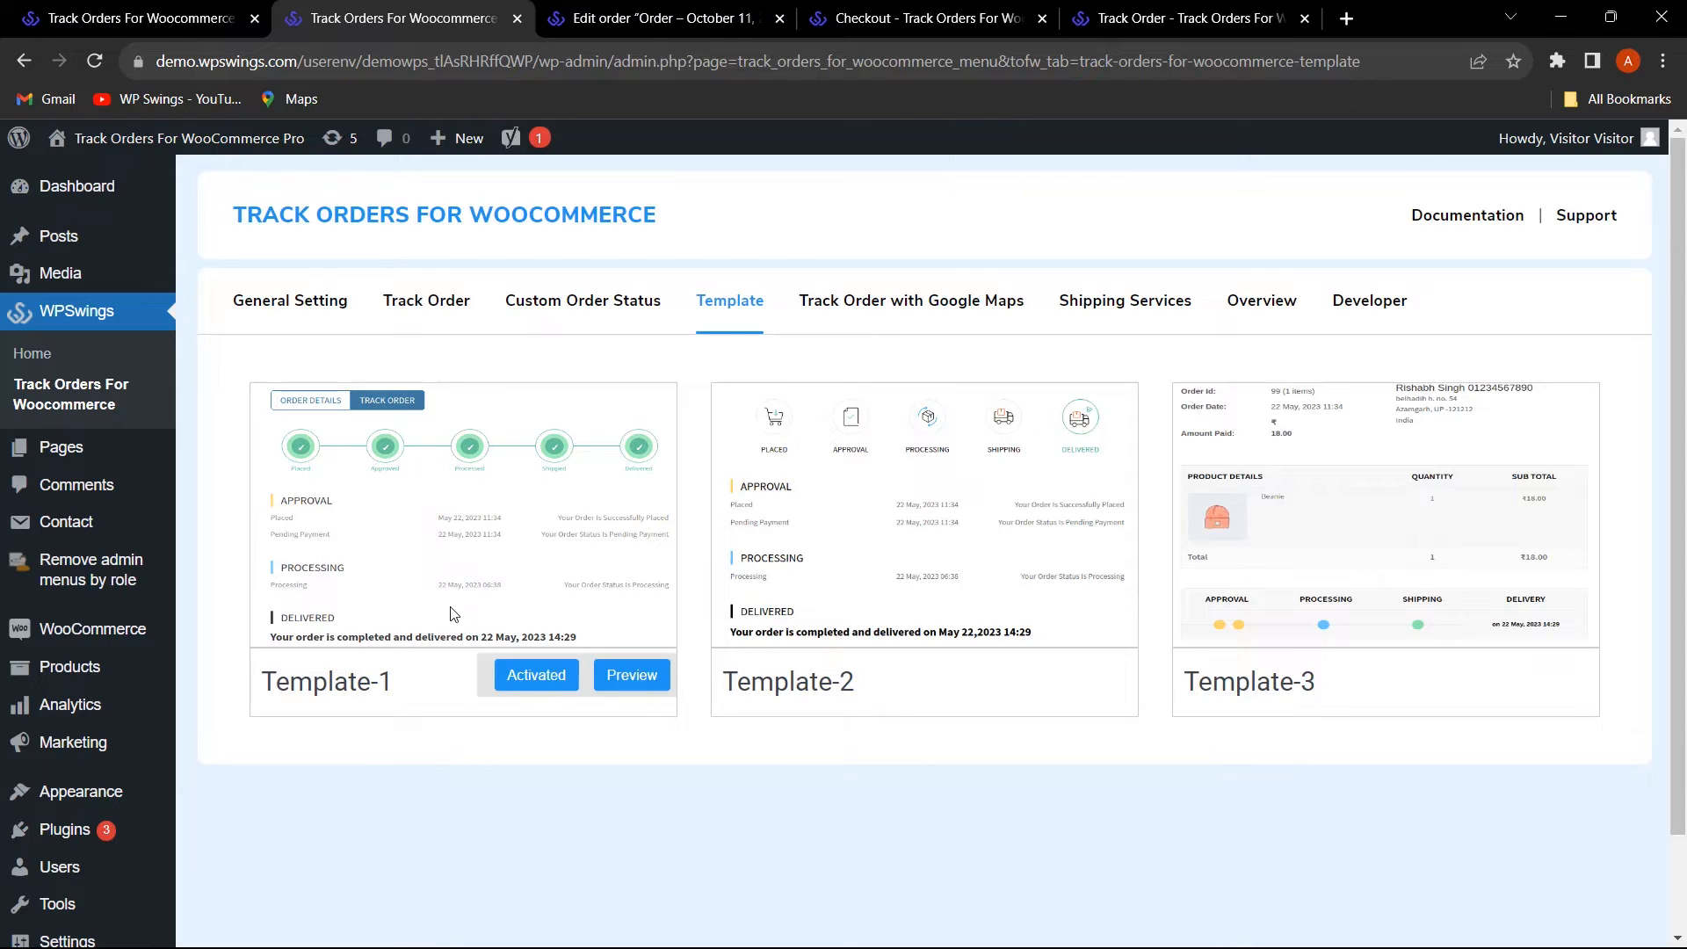
pyautogui.moveTo(1026, 690)
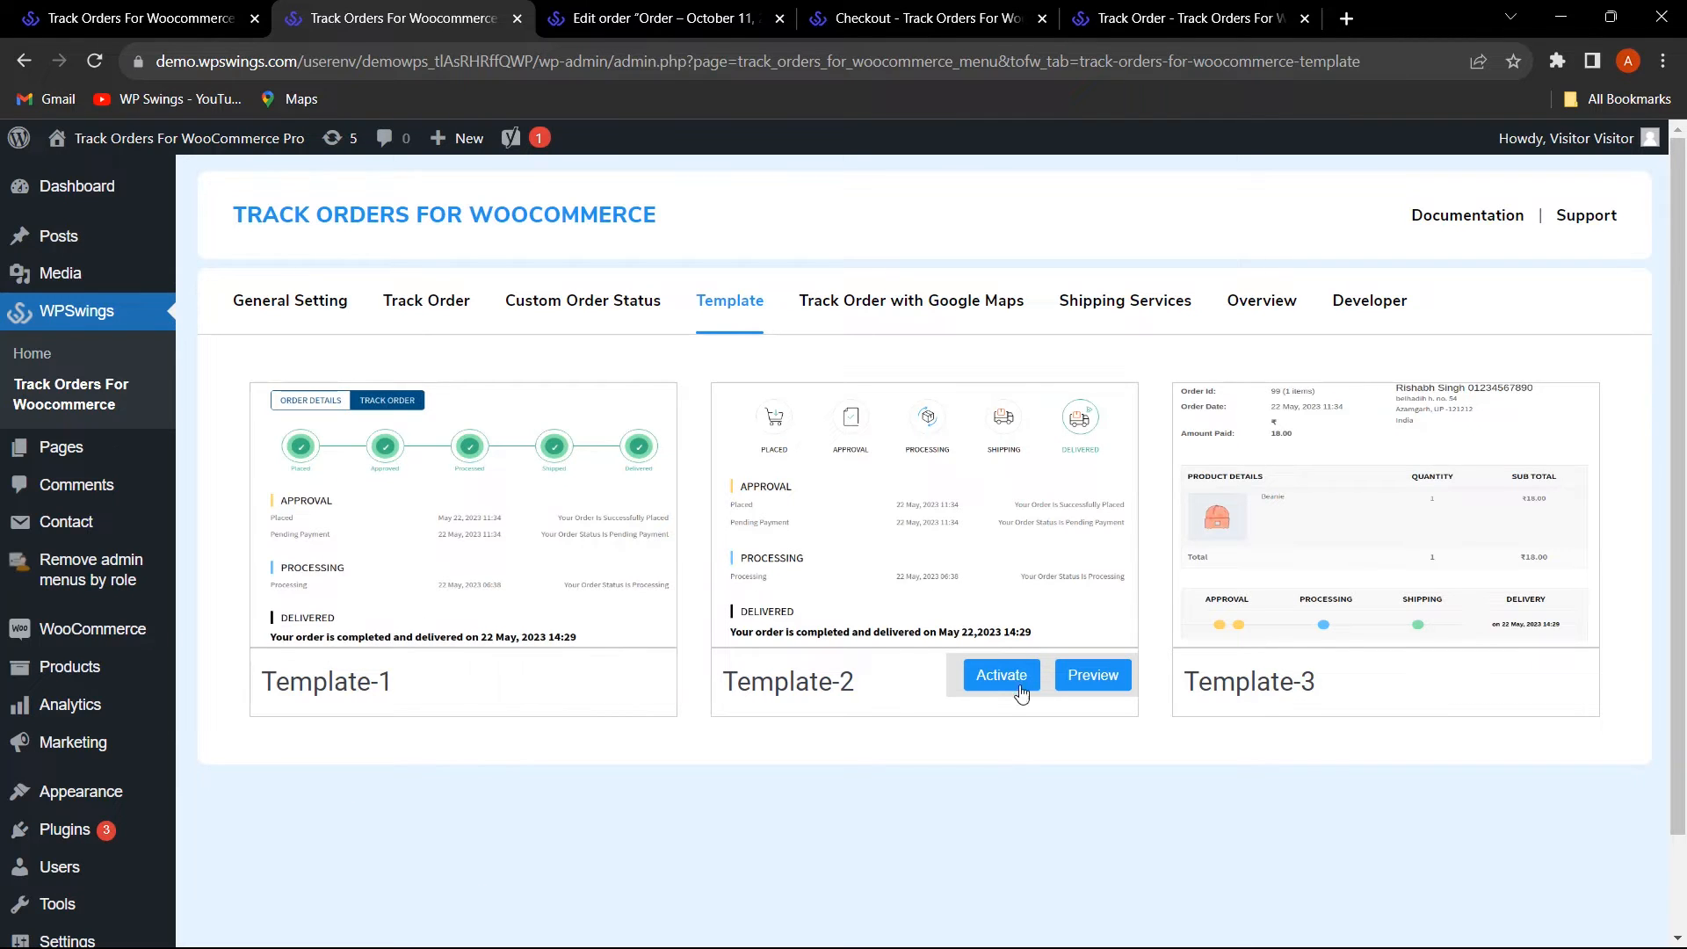
pyautogui.click(1000, 679)
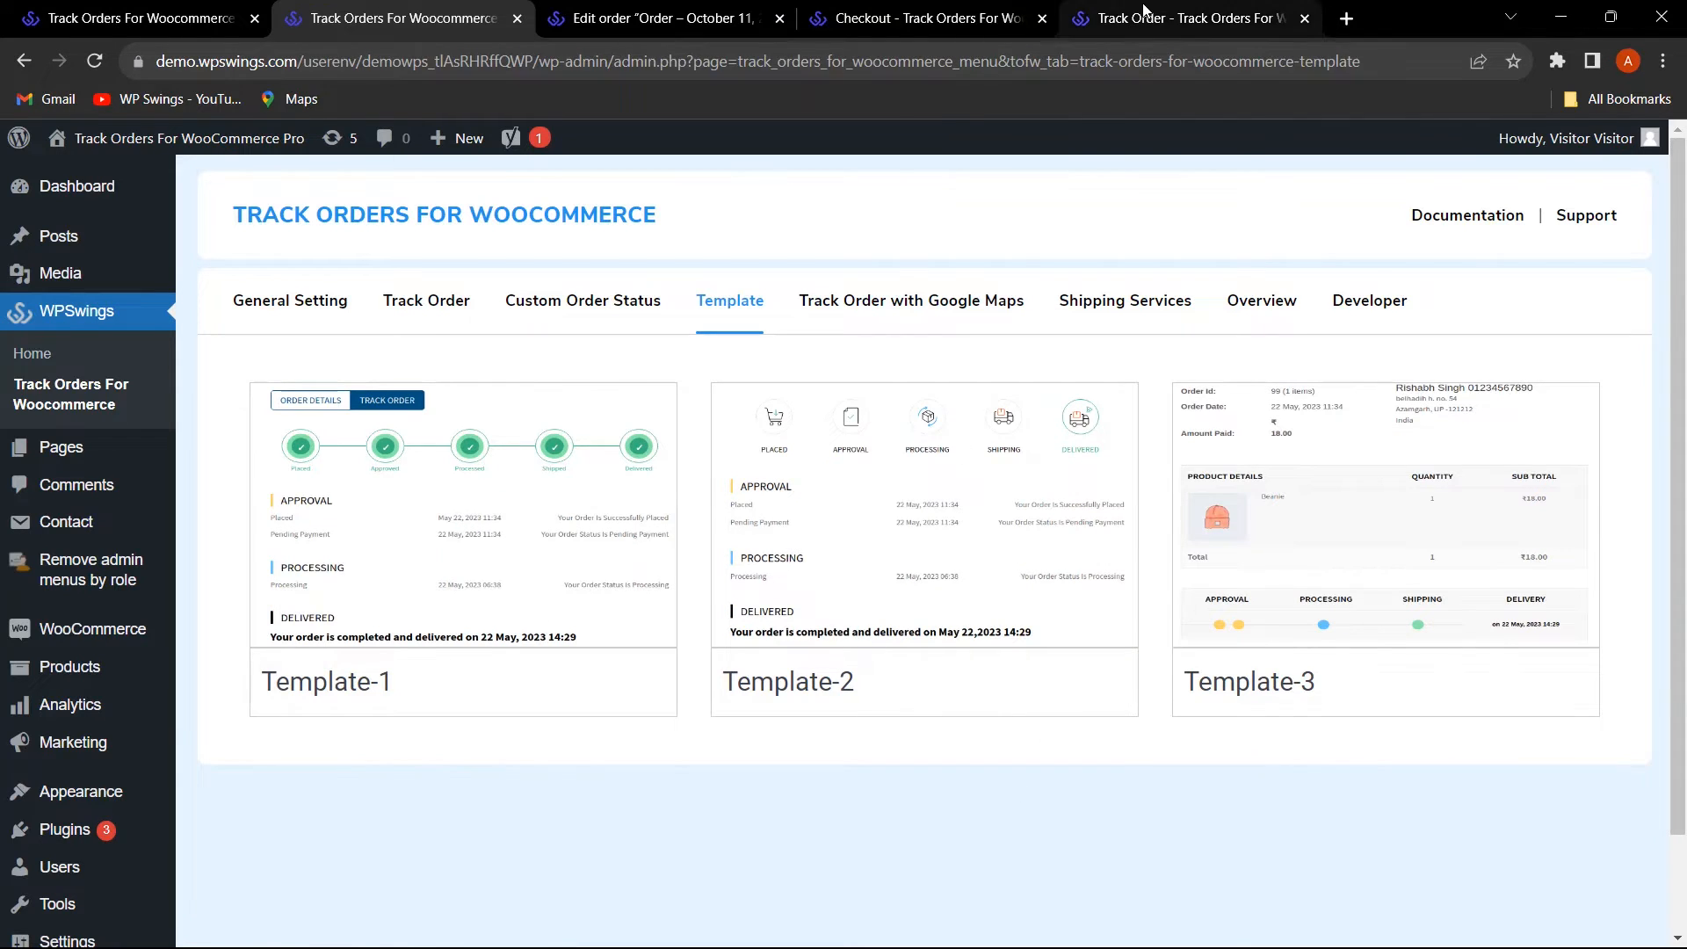
# - Reload the order's tracking page to check the new template and compare its stages with the Track Order settings
pyautogui.click(1177, 18)
pyautogui.click(94, 62)
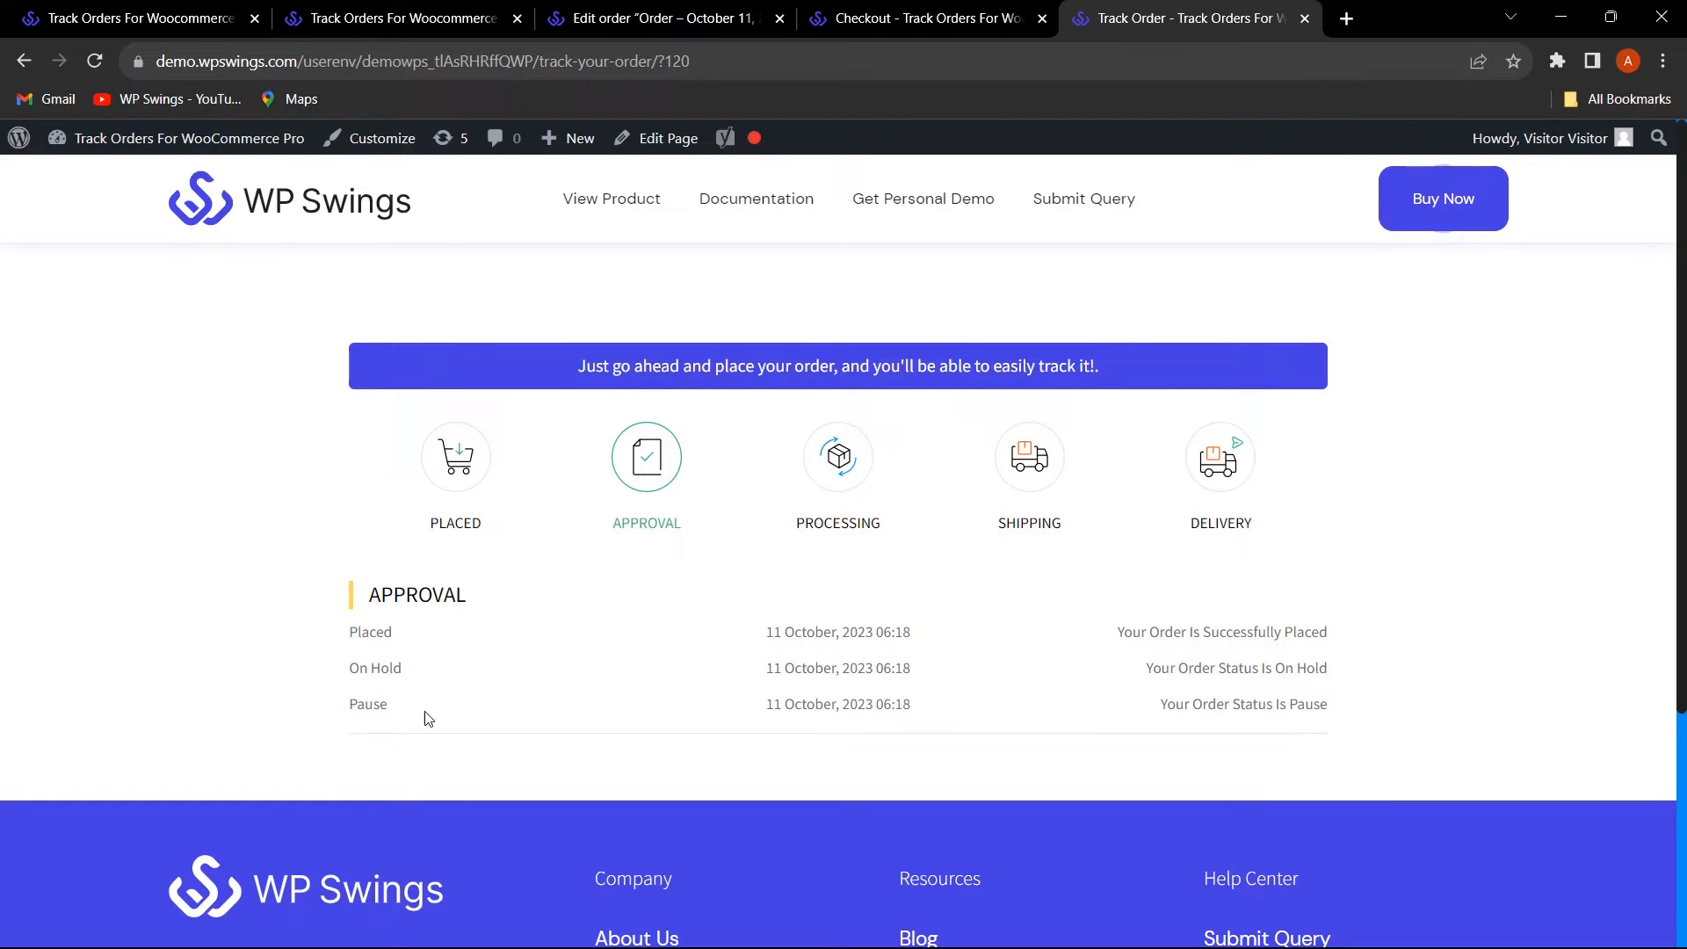
pyautogui.click(123, 16)
pyautogui.click(442, 308)
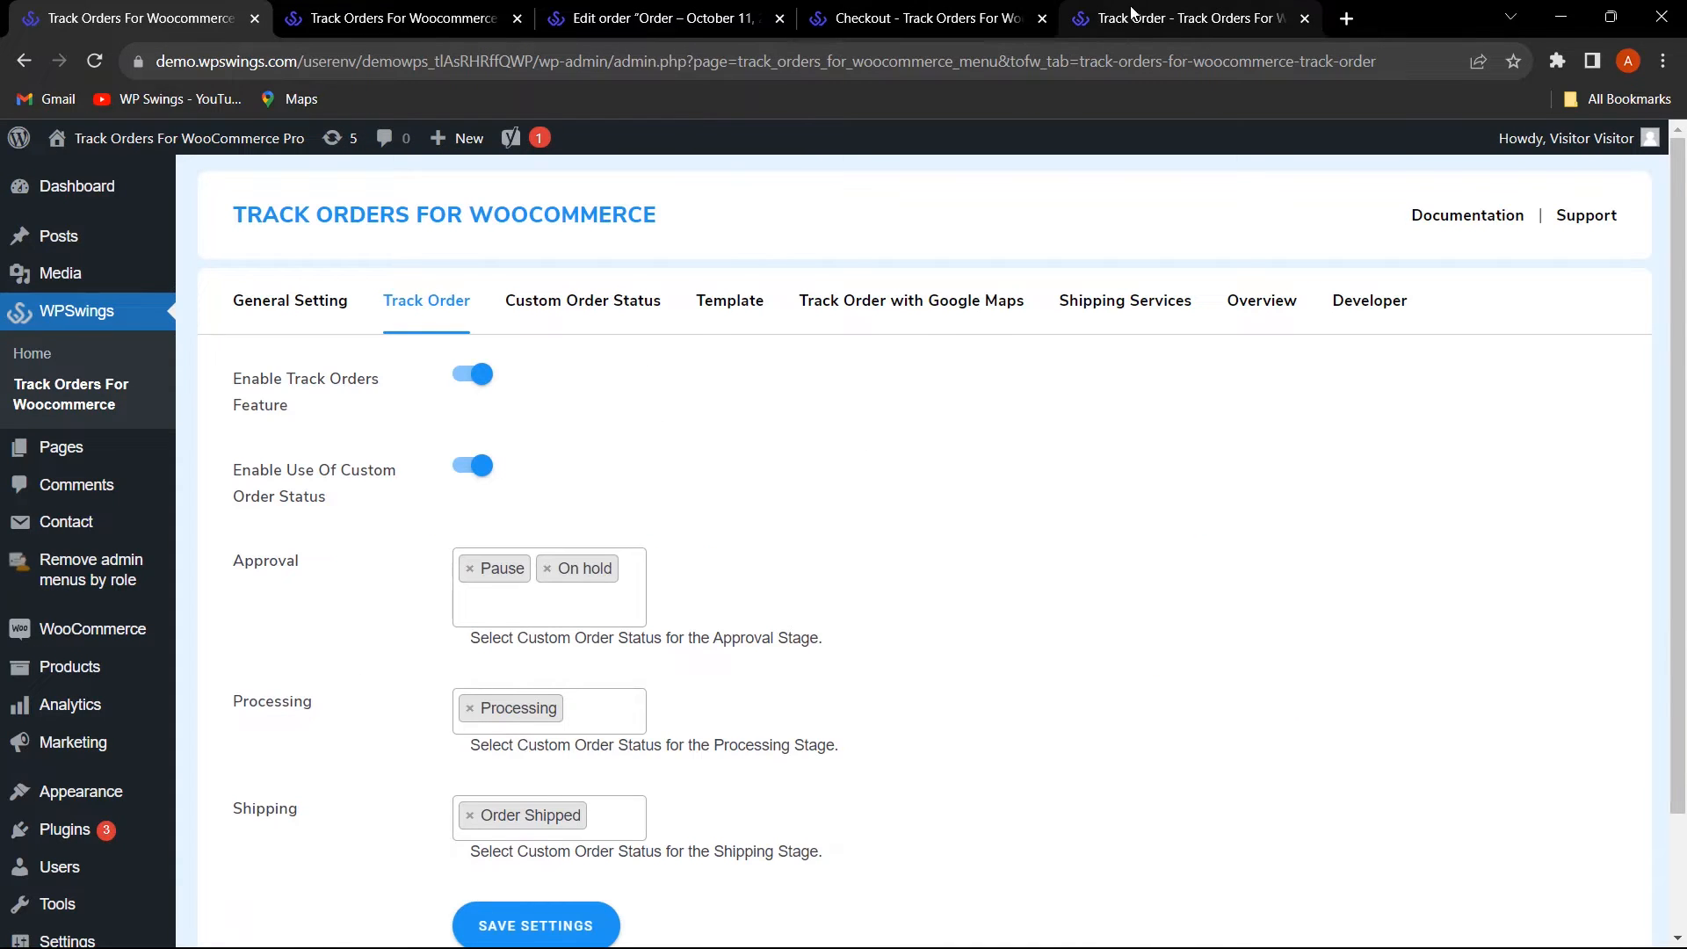
pyautogui.click(1132, 12)
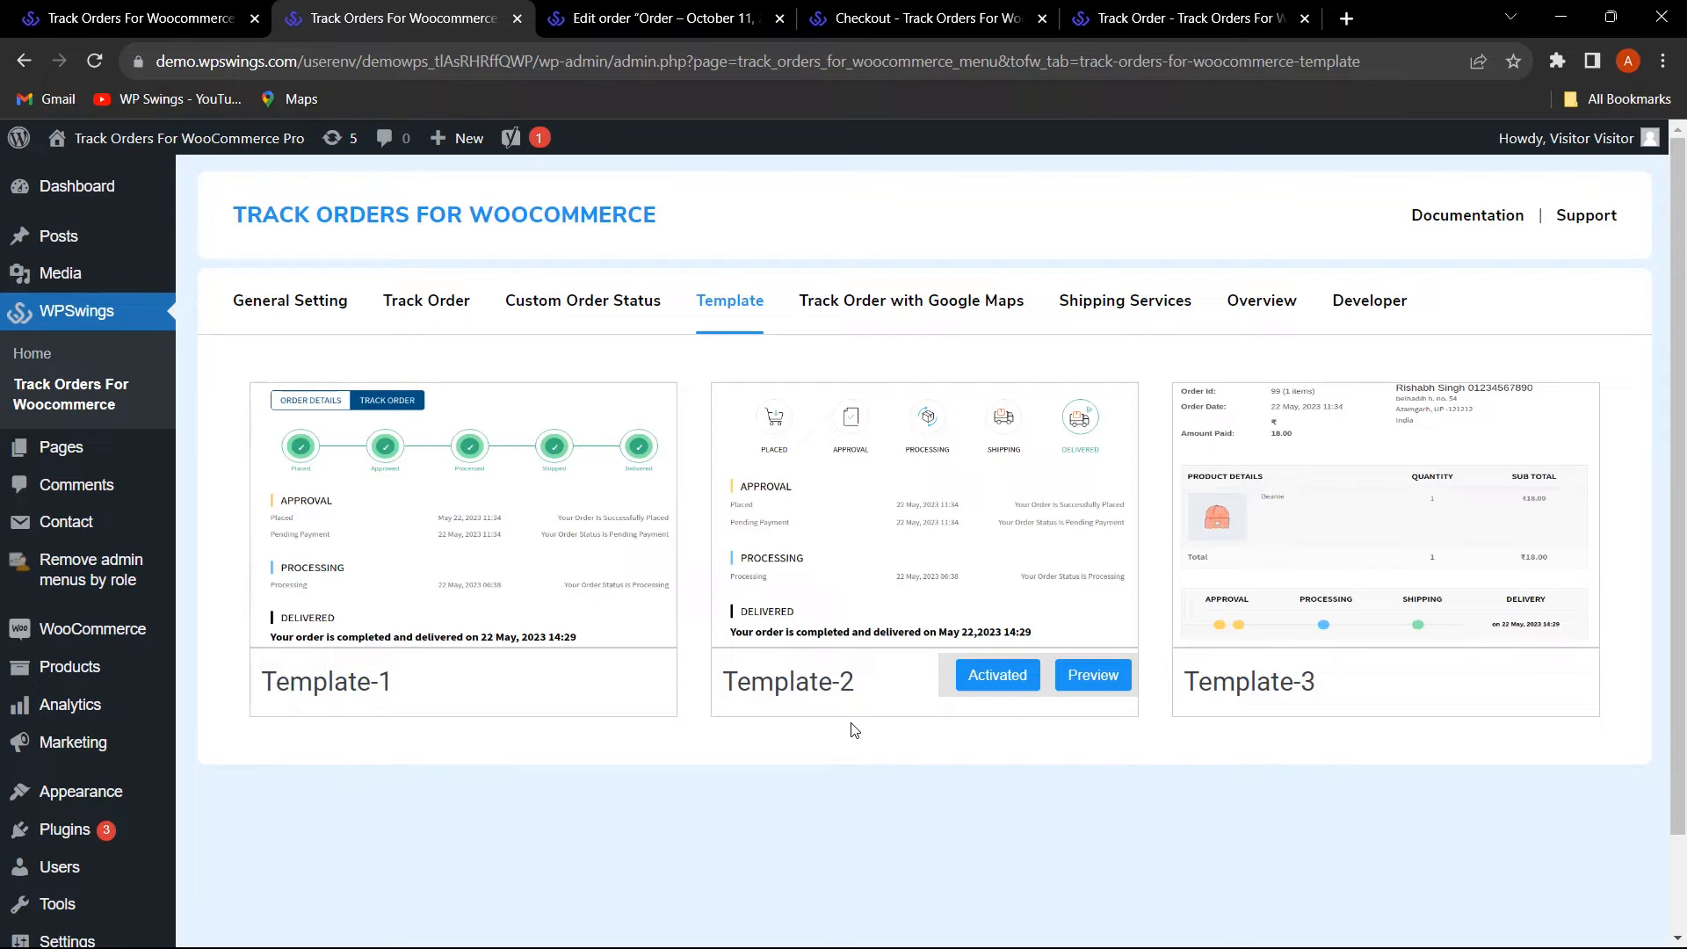
# - In the Track Order with Google Maps settings, enable Google Map for tracking and add Unnao as an address the order goes through
pyautogui.click(921, 305)
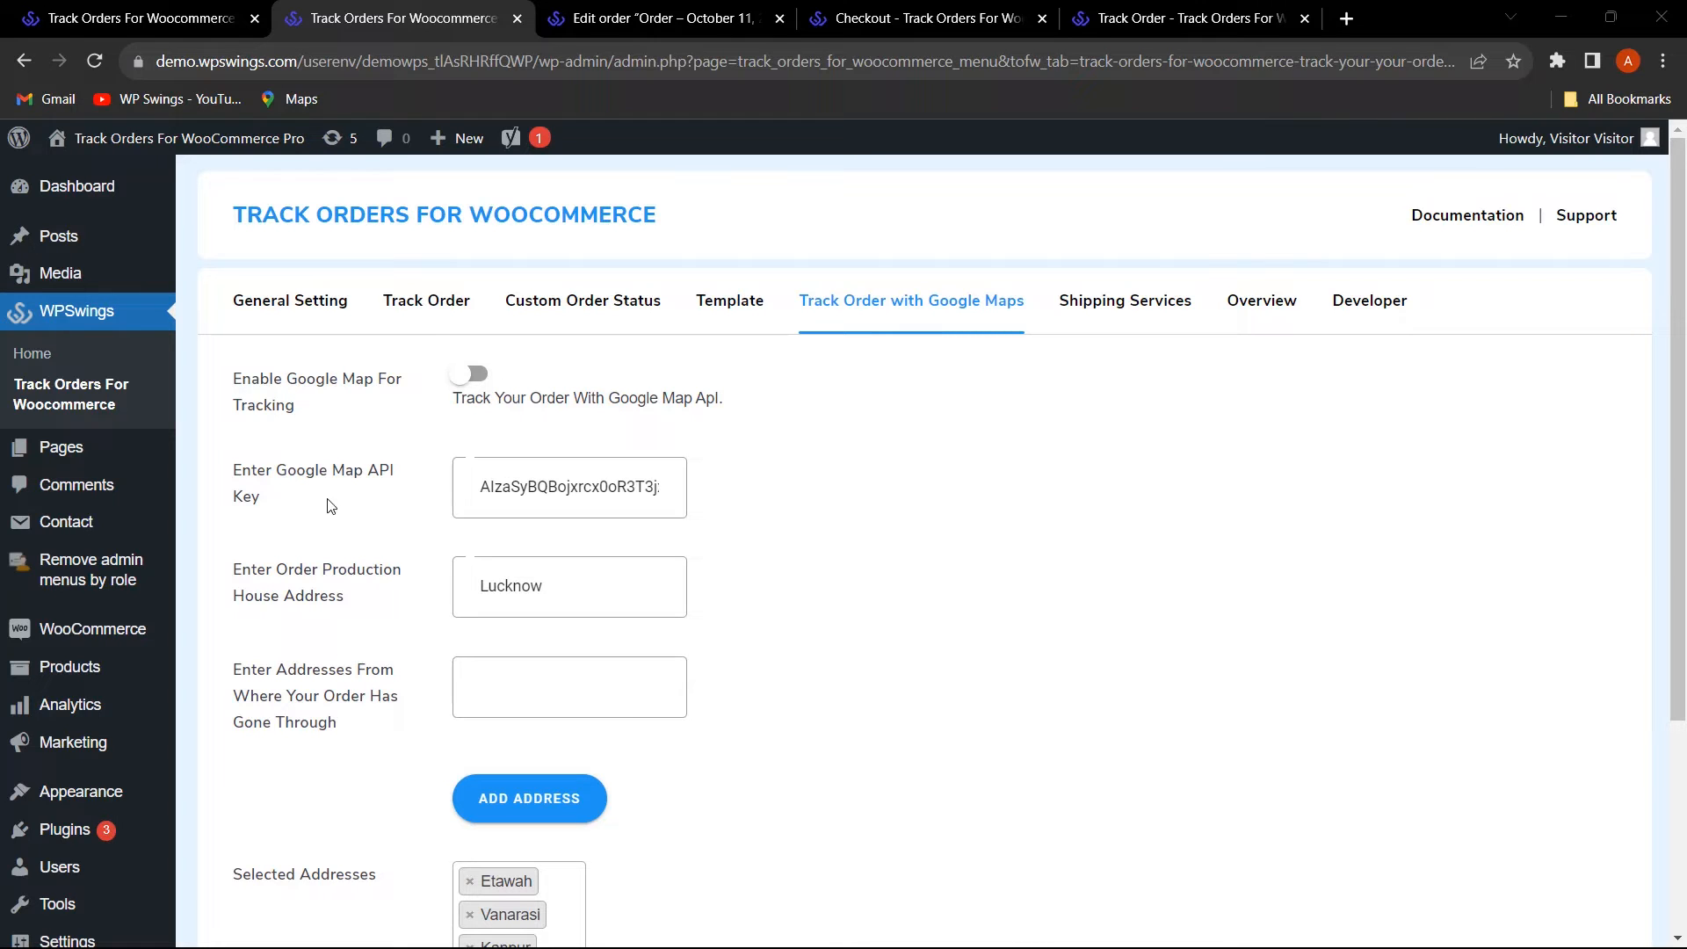
pyautogui.click(466, 375)
pyautogui.scroll(-2, 914, 503)
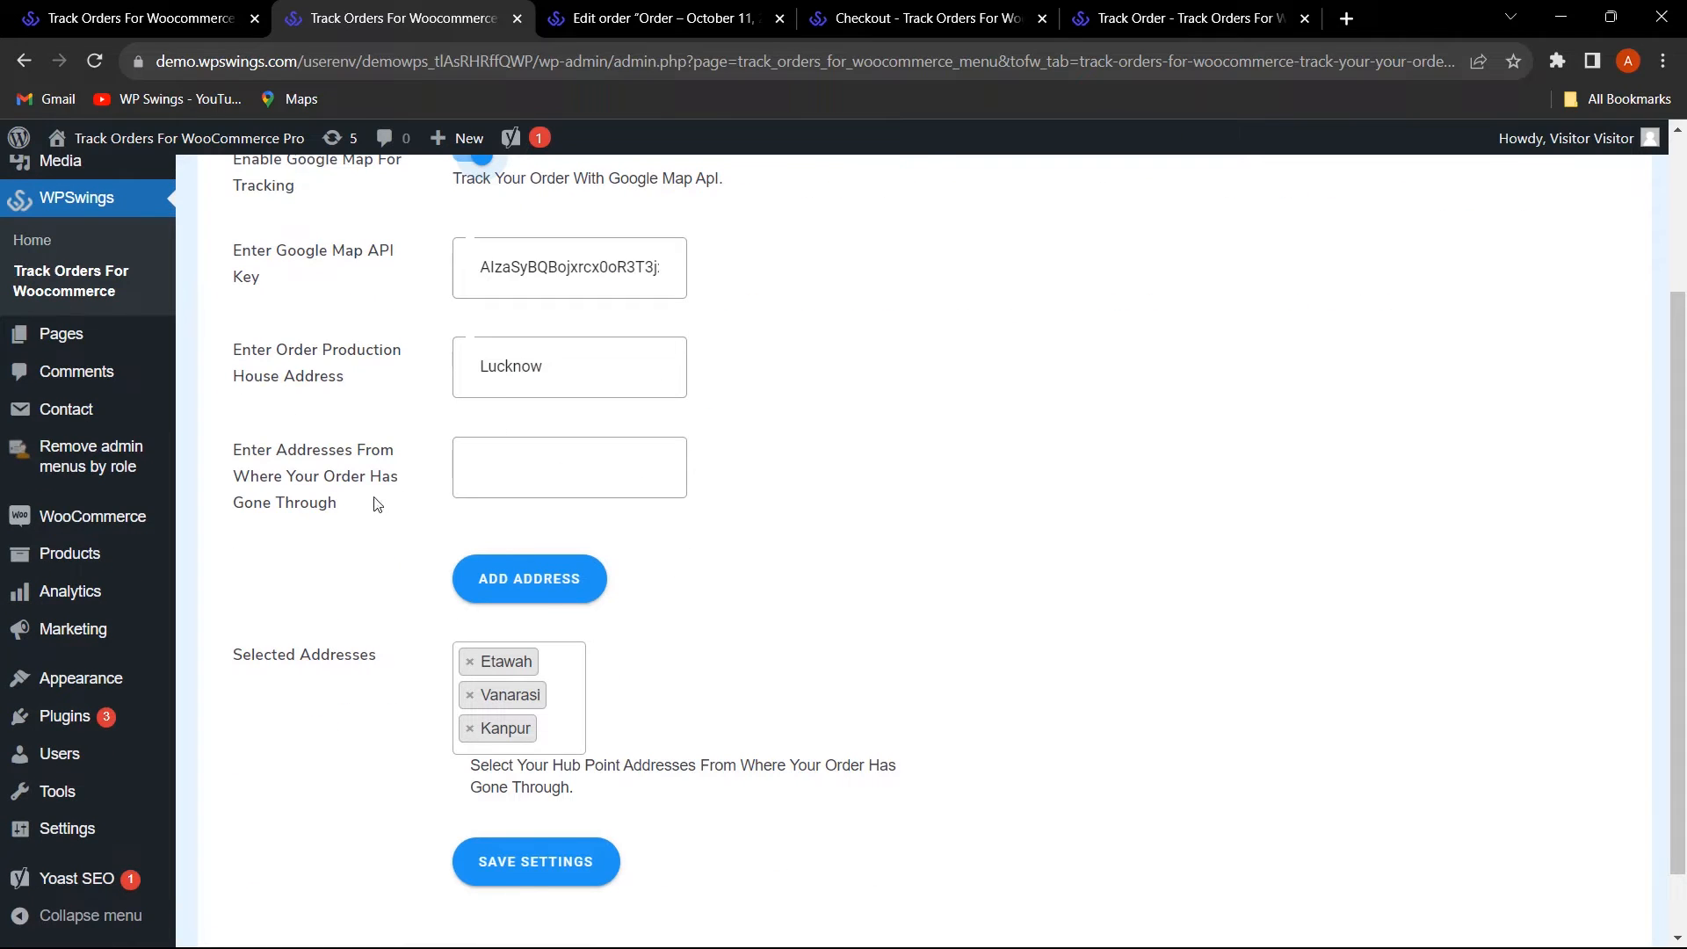
pyautogui.click(506, 471)
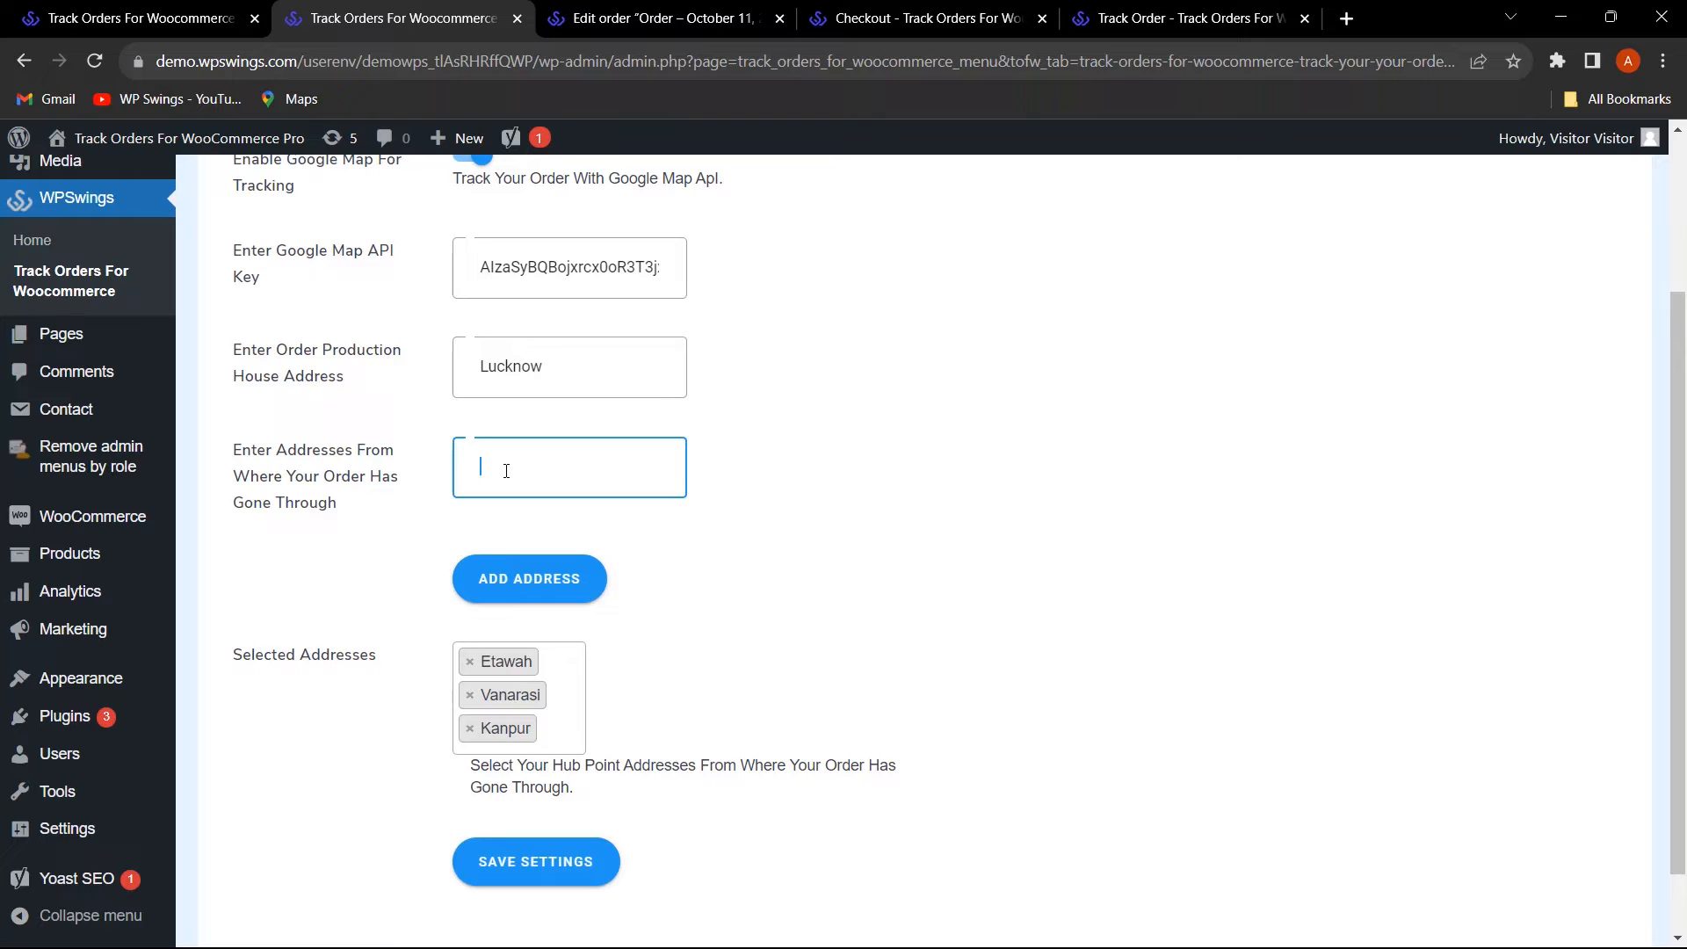
pyautogui.write('Unnao')
pyautogui.click(557, 562)
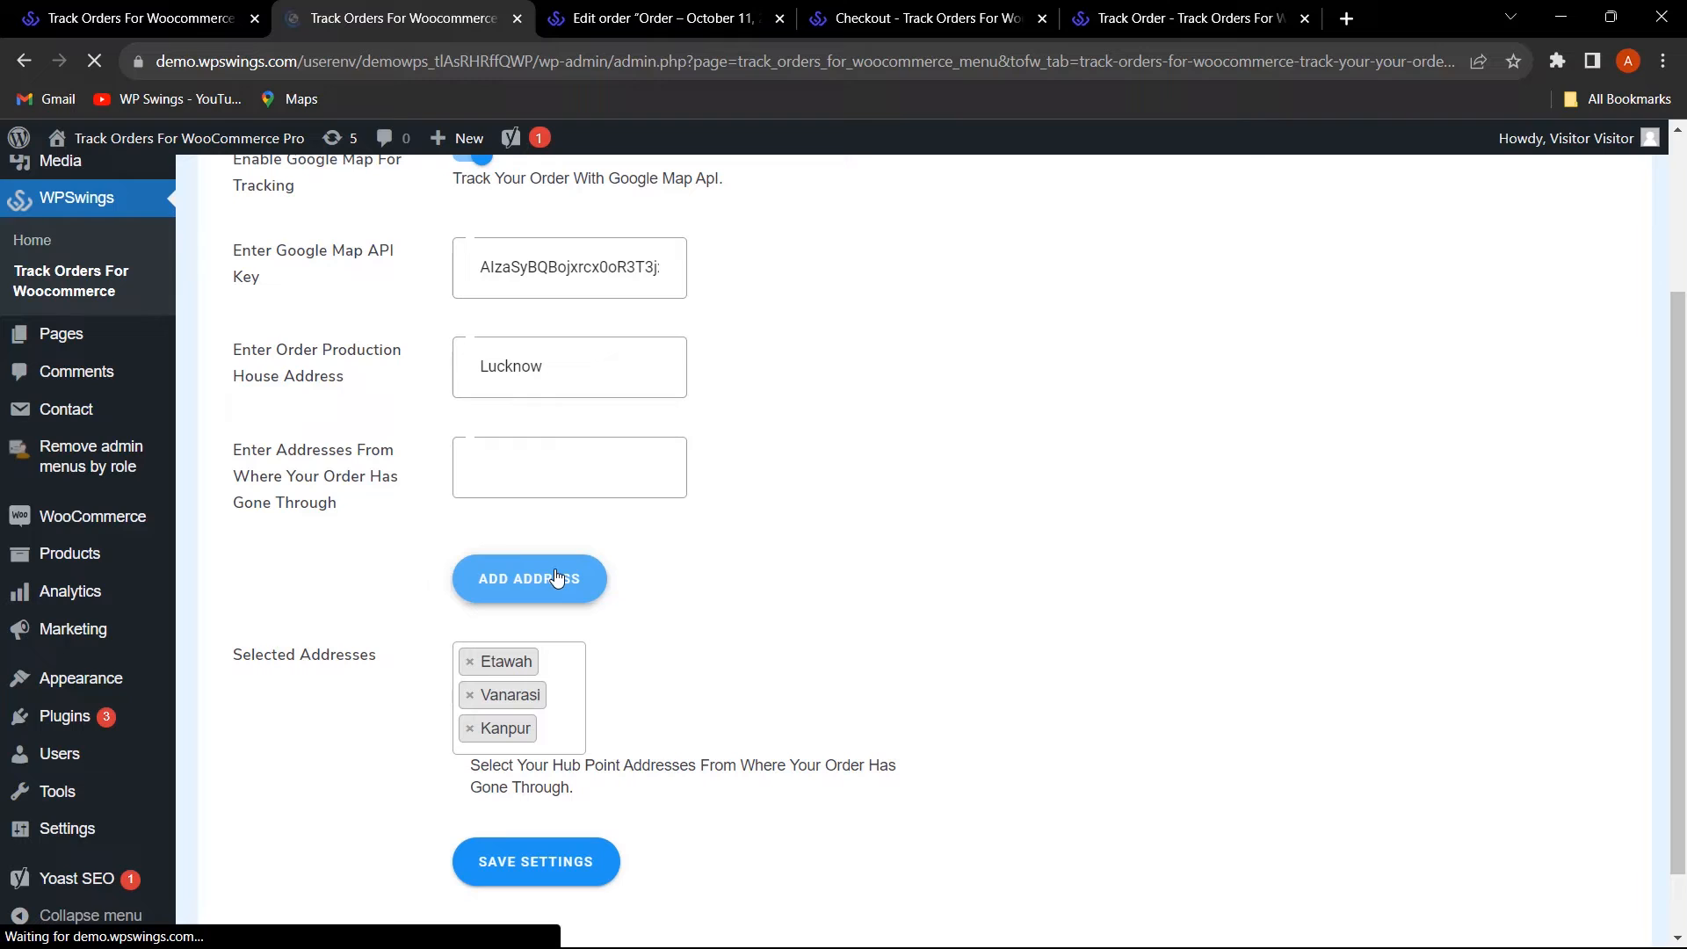
# - Include Unnao in the selected hub point addresses and save the Google Maps tracking settings
pyautogui.click(555, 729)
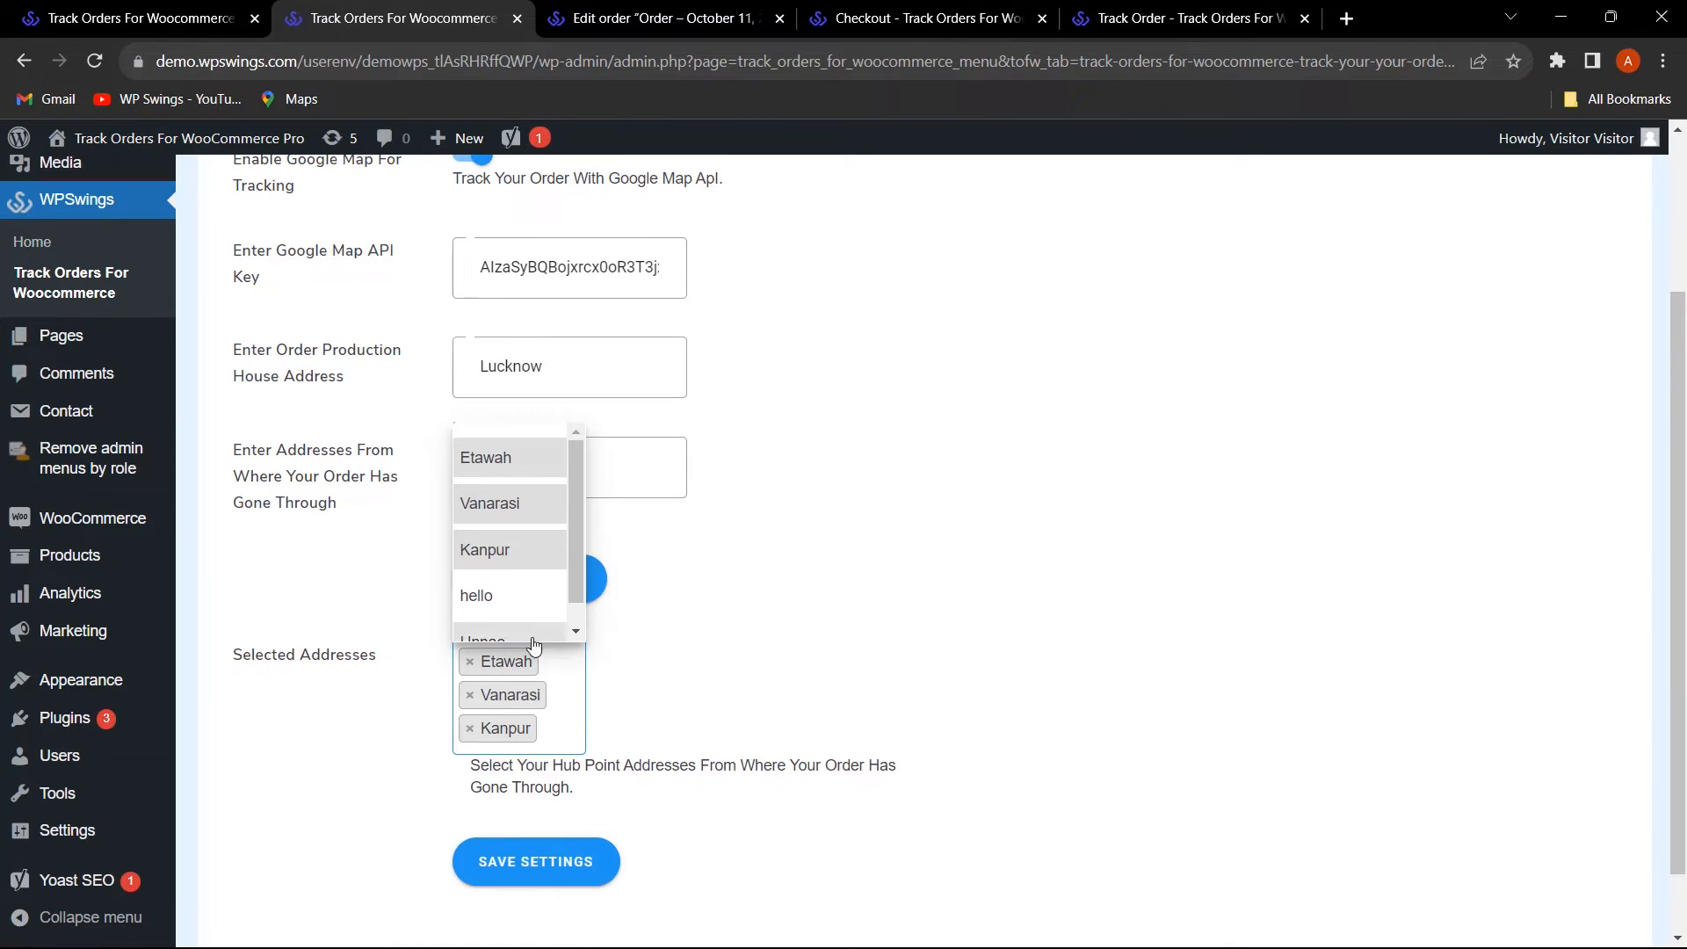
pyautogui.scroll(-1, 501, 598)
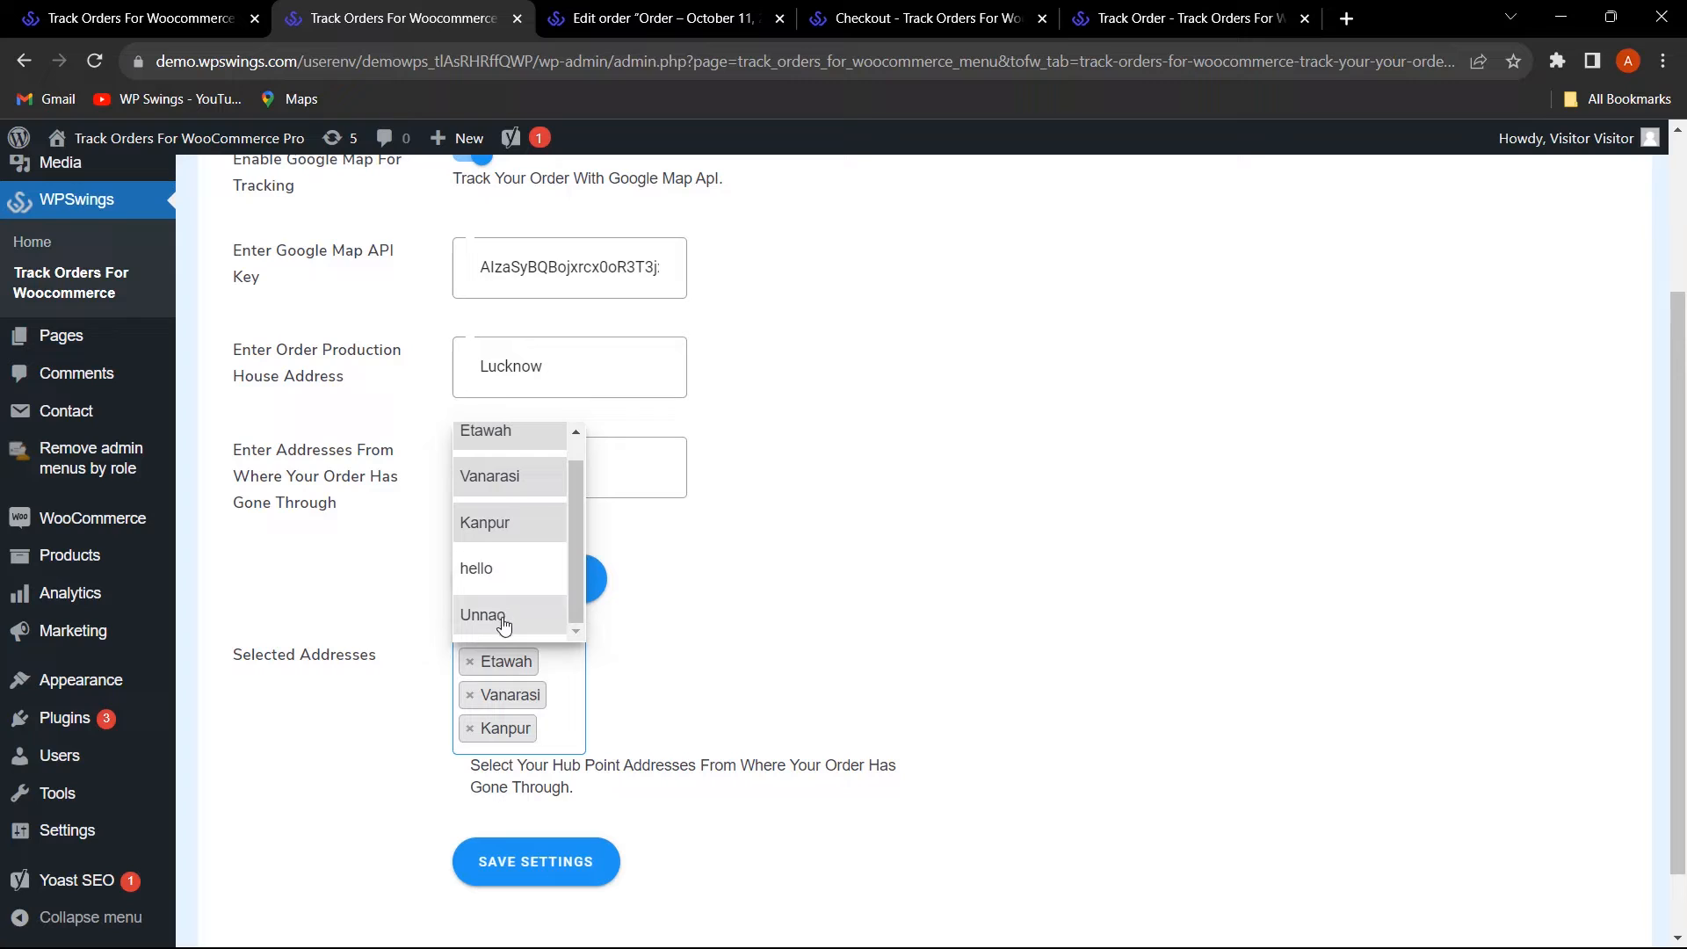
pyautogui.click(503, 618)
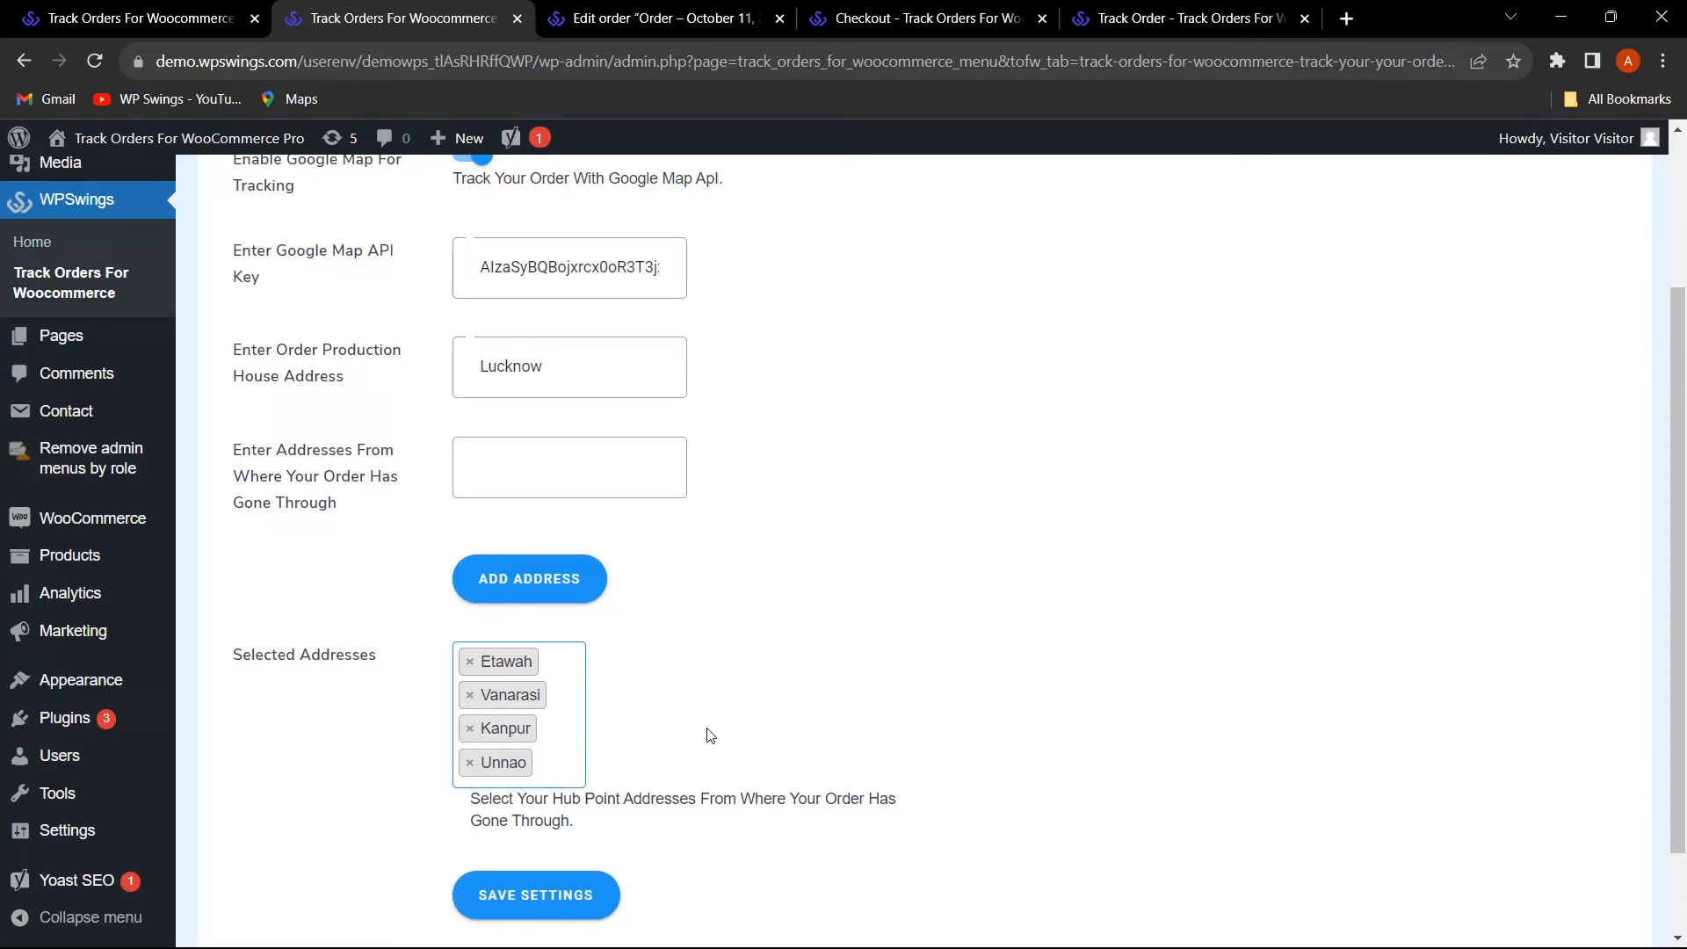
pyautogui.click(594, 901)
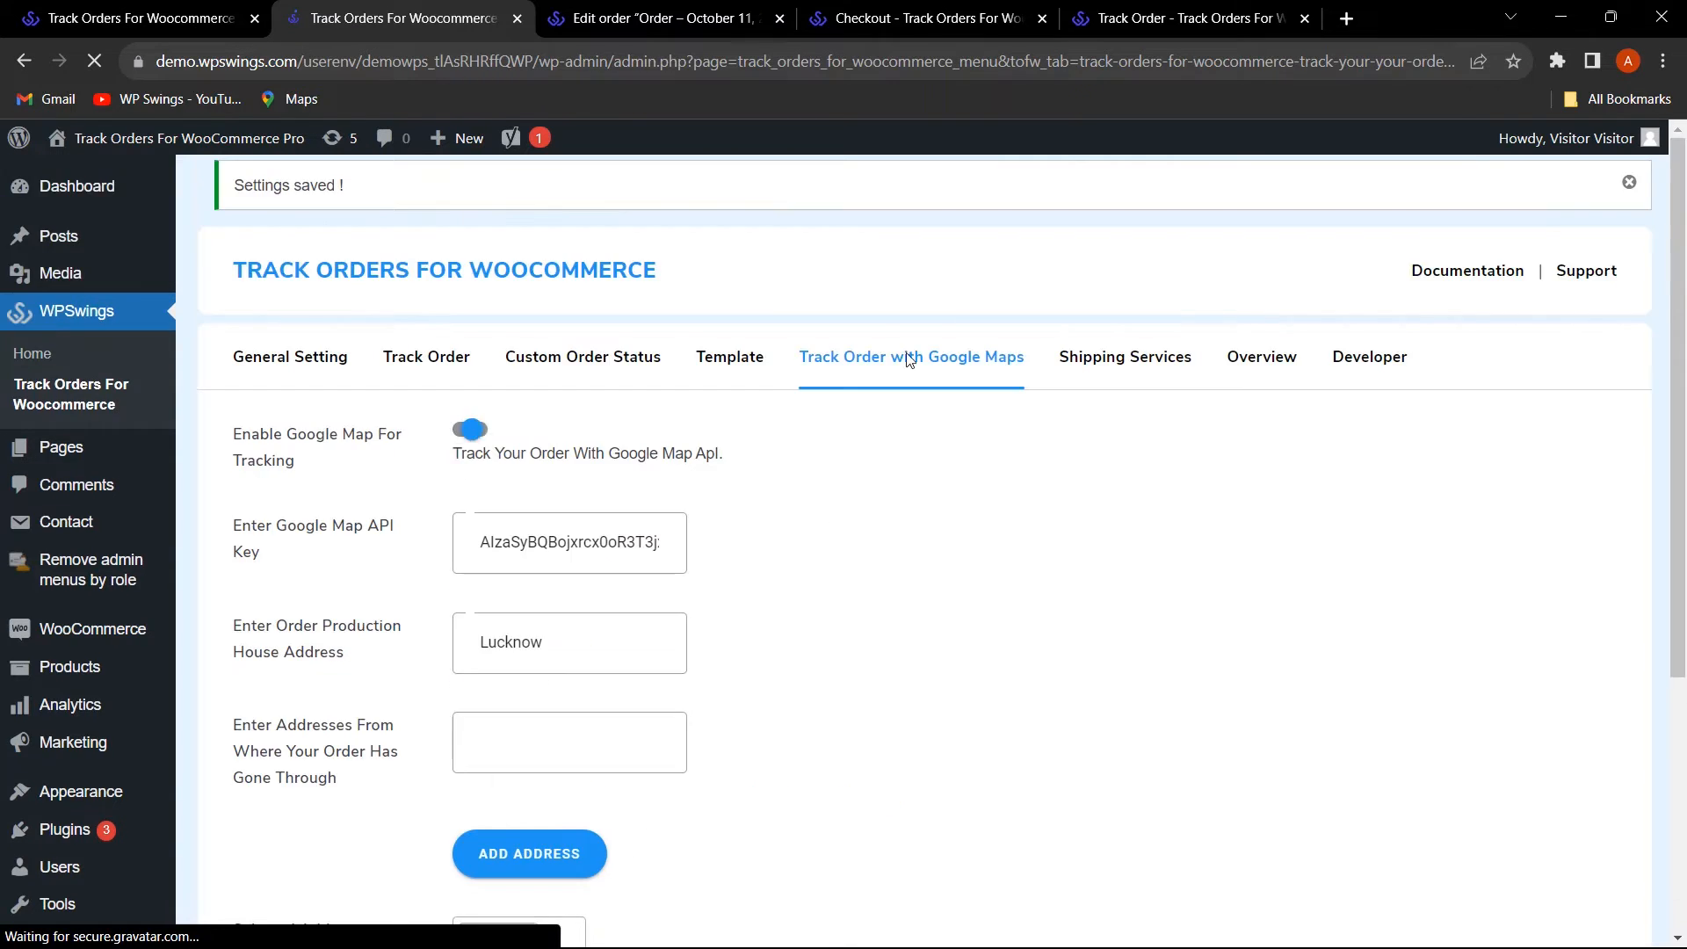
# - Place the order for one Hoodie with Logo by direct bank transfer and open its tracking page from the order confirmation
pyautogui.click(923, 18)
pyautogui.click(426, 799)
pyautogui.scroll(-7, 763, 472)
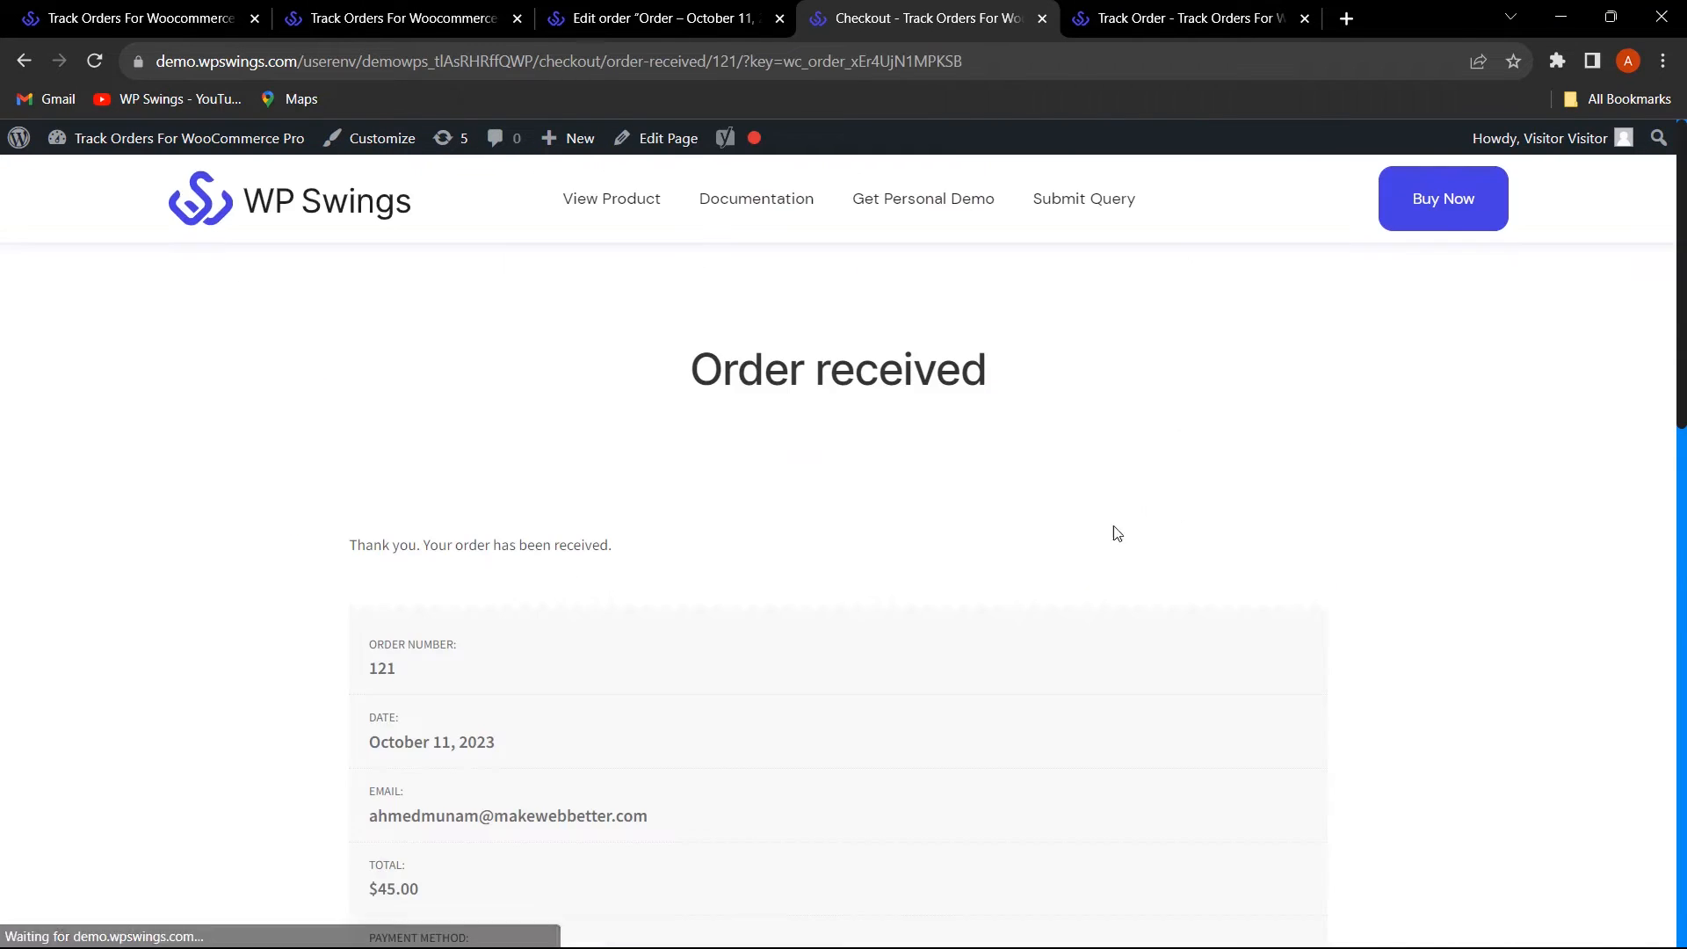
pyautogui.scroll(-8, 1116, 534)
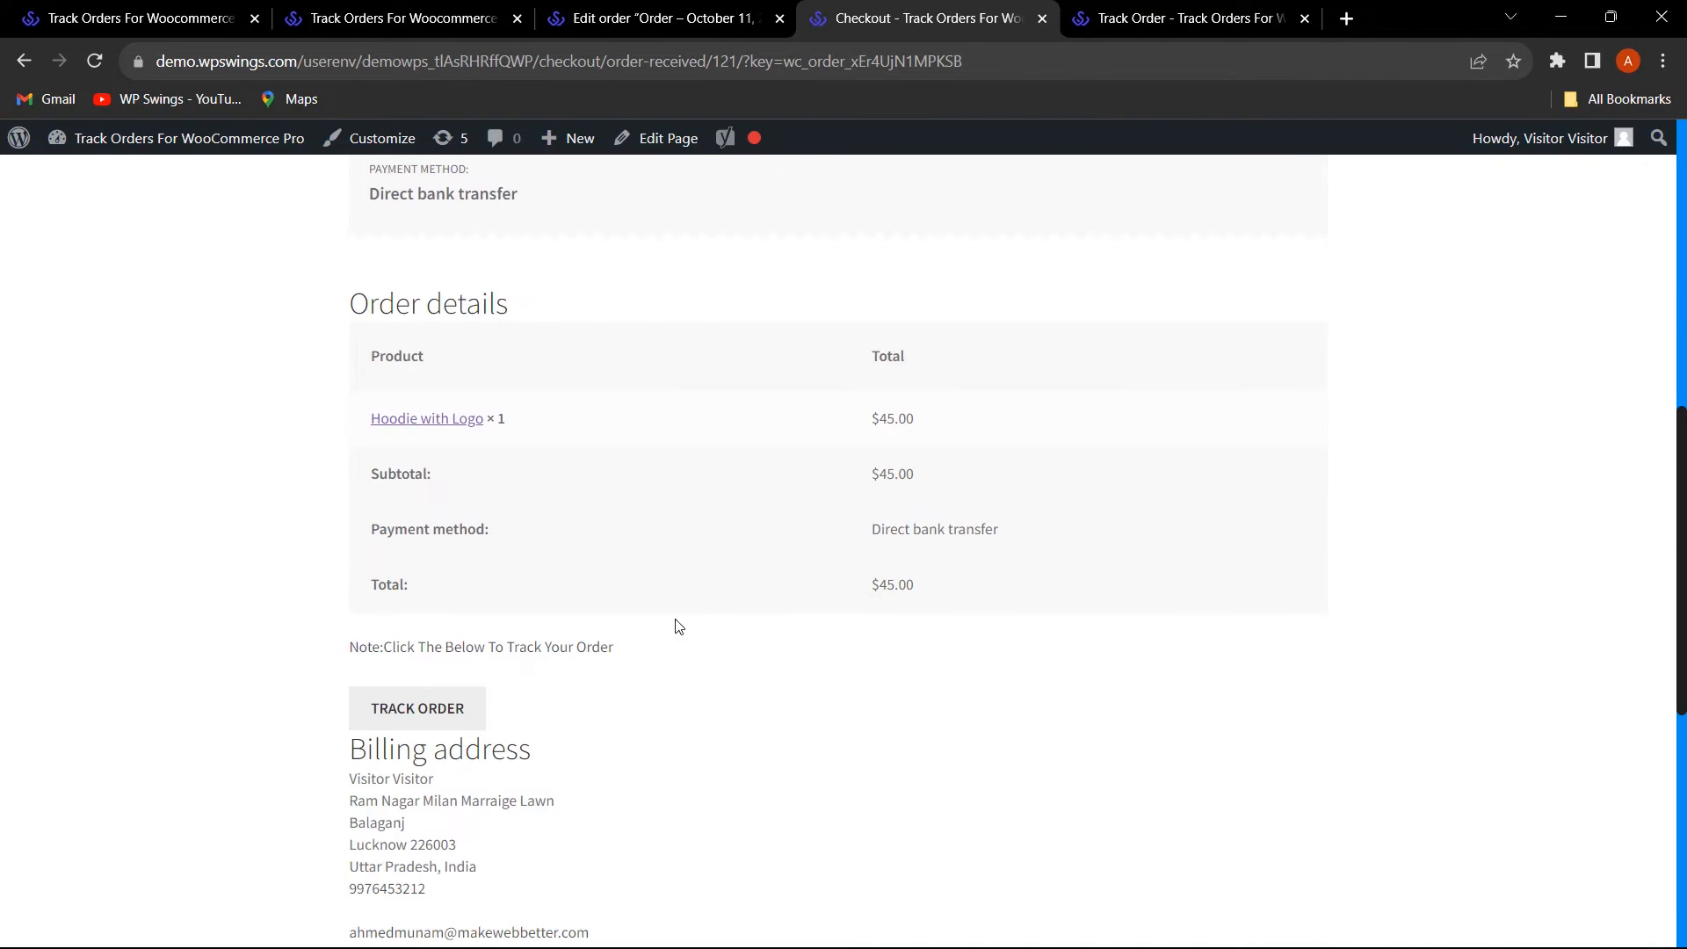
pyautogui.click(444, 708)
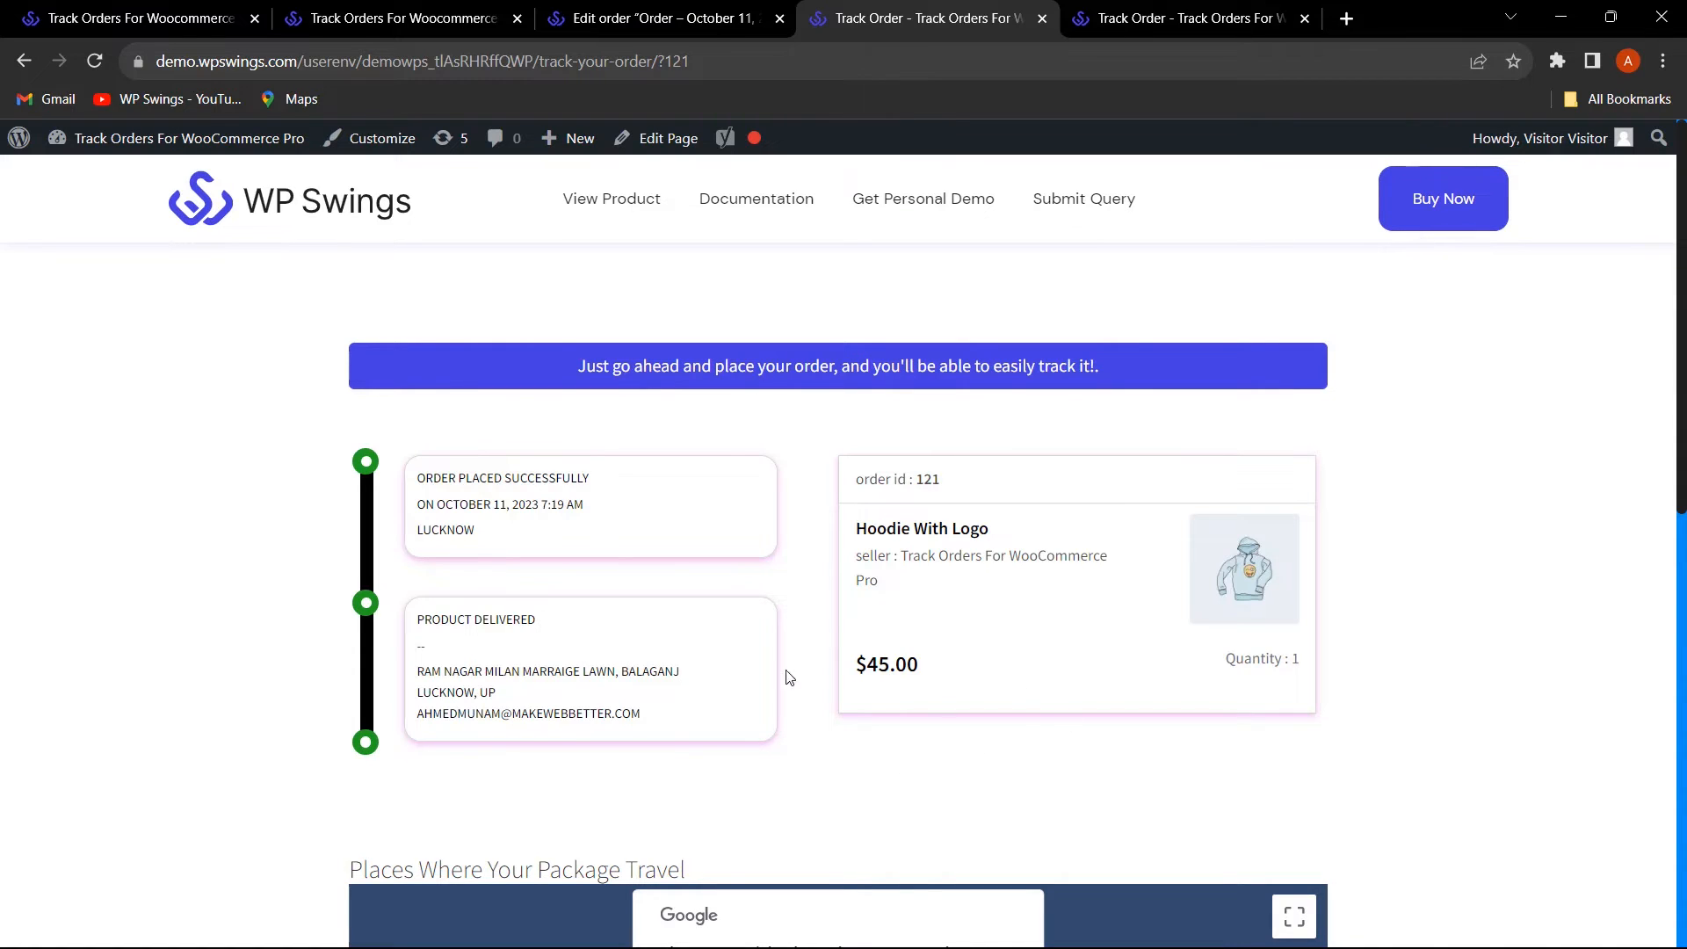
# - Examine the new order's tracking timeline and package travel map, comparing them with the Google Maps tracking settings
pyautogui.click(476, 13)
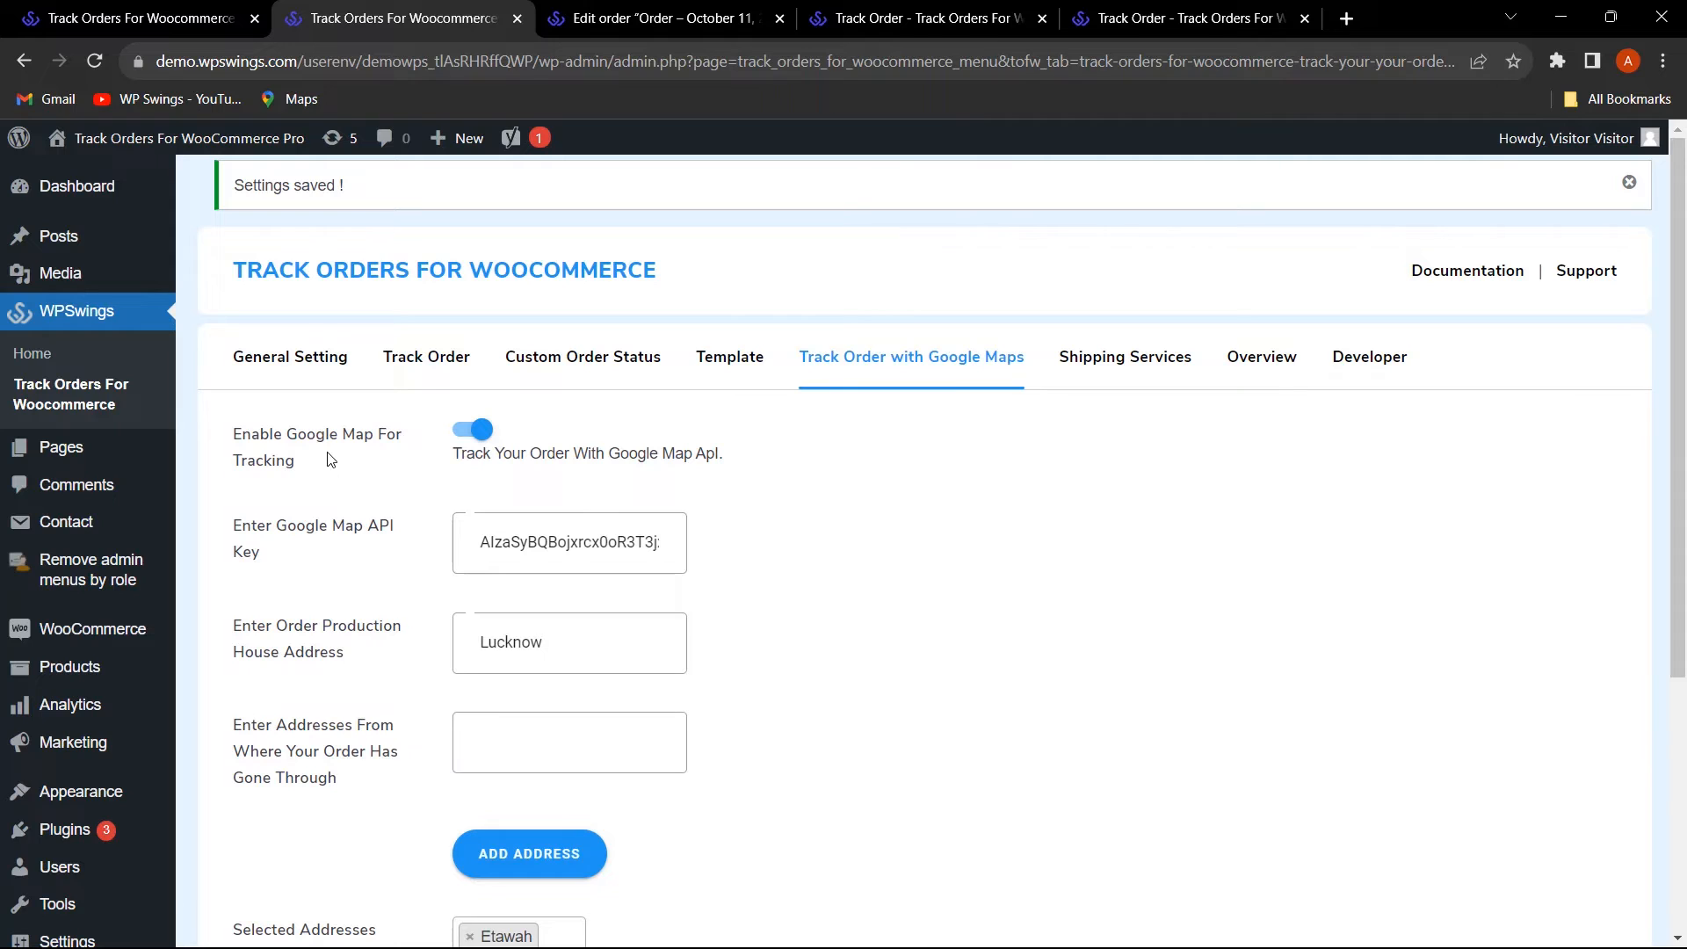
pyautogui.click(1115, 8)
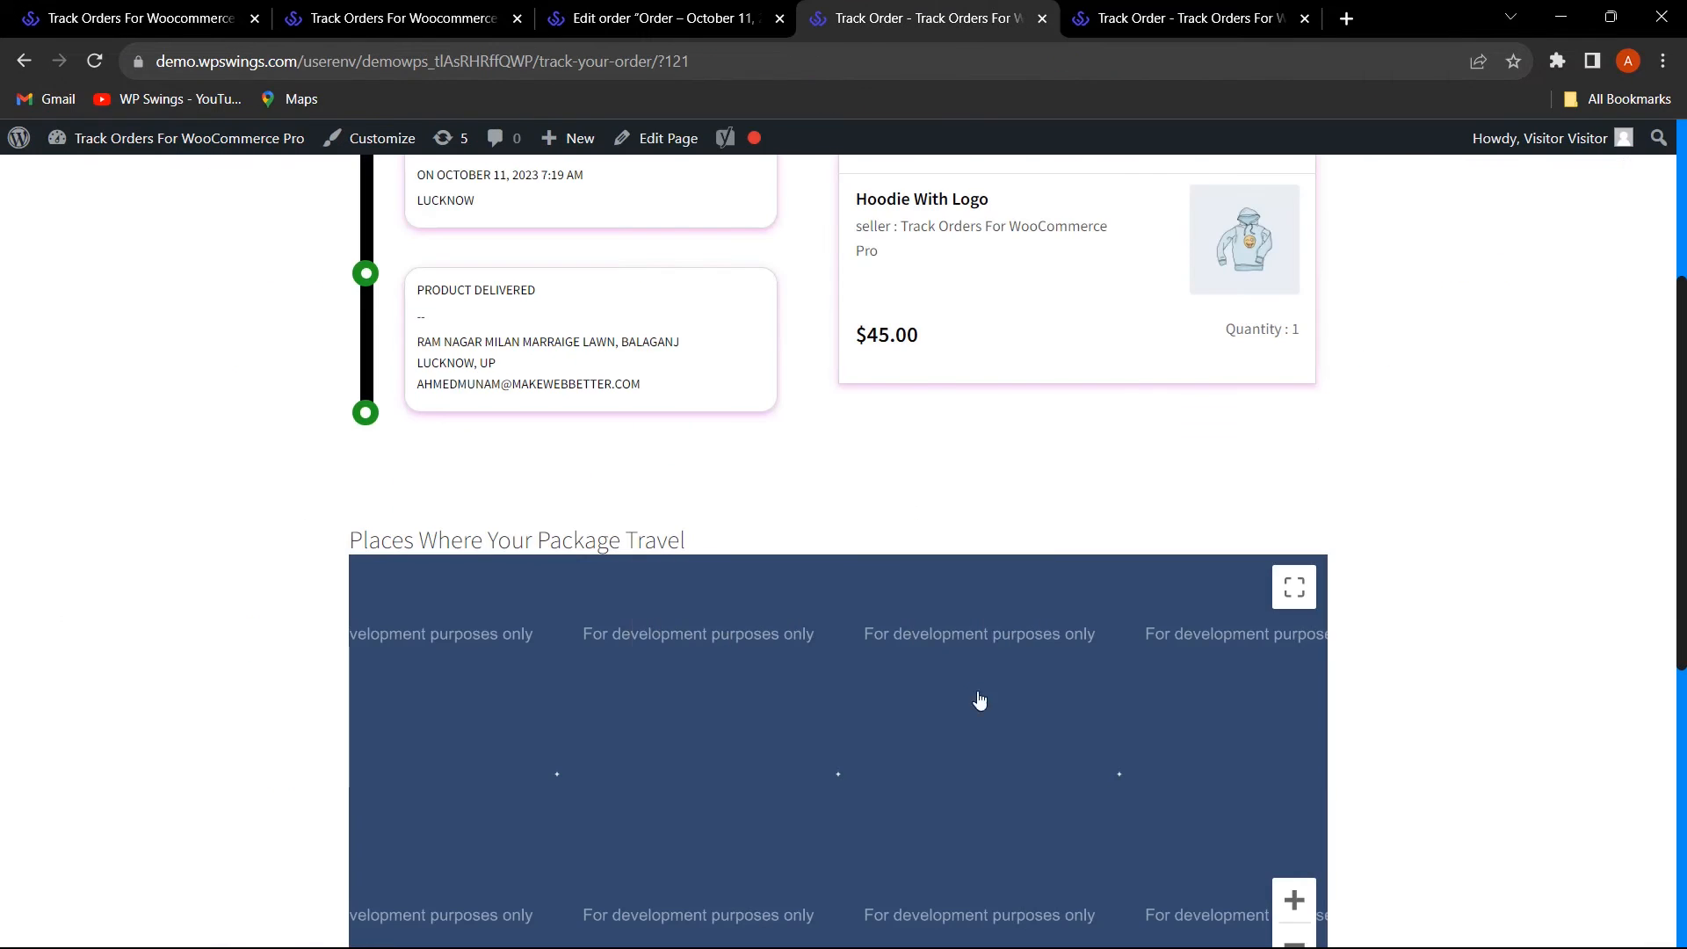
pyautogui.scroll(1, 1415, 568)
pyautogui.scroll(3, 1416, 574)
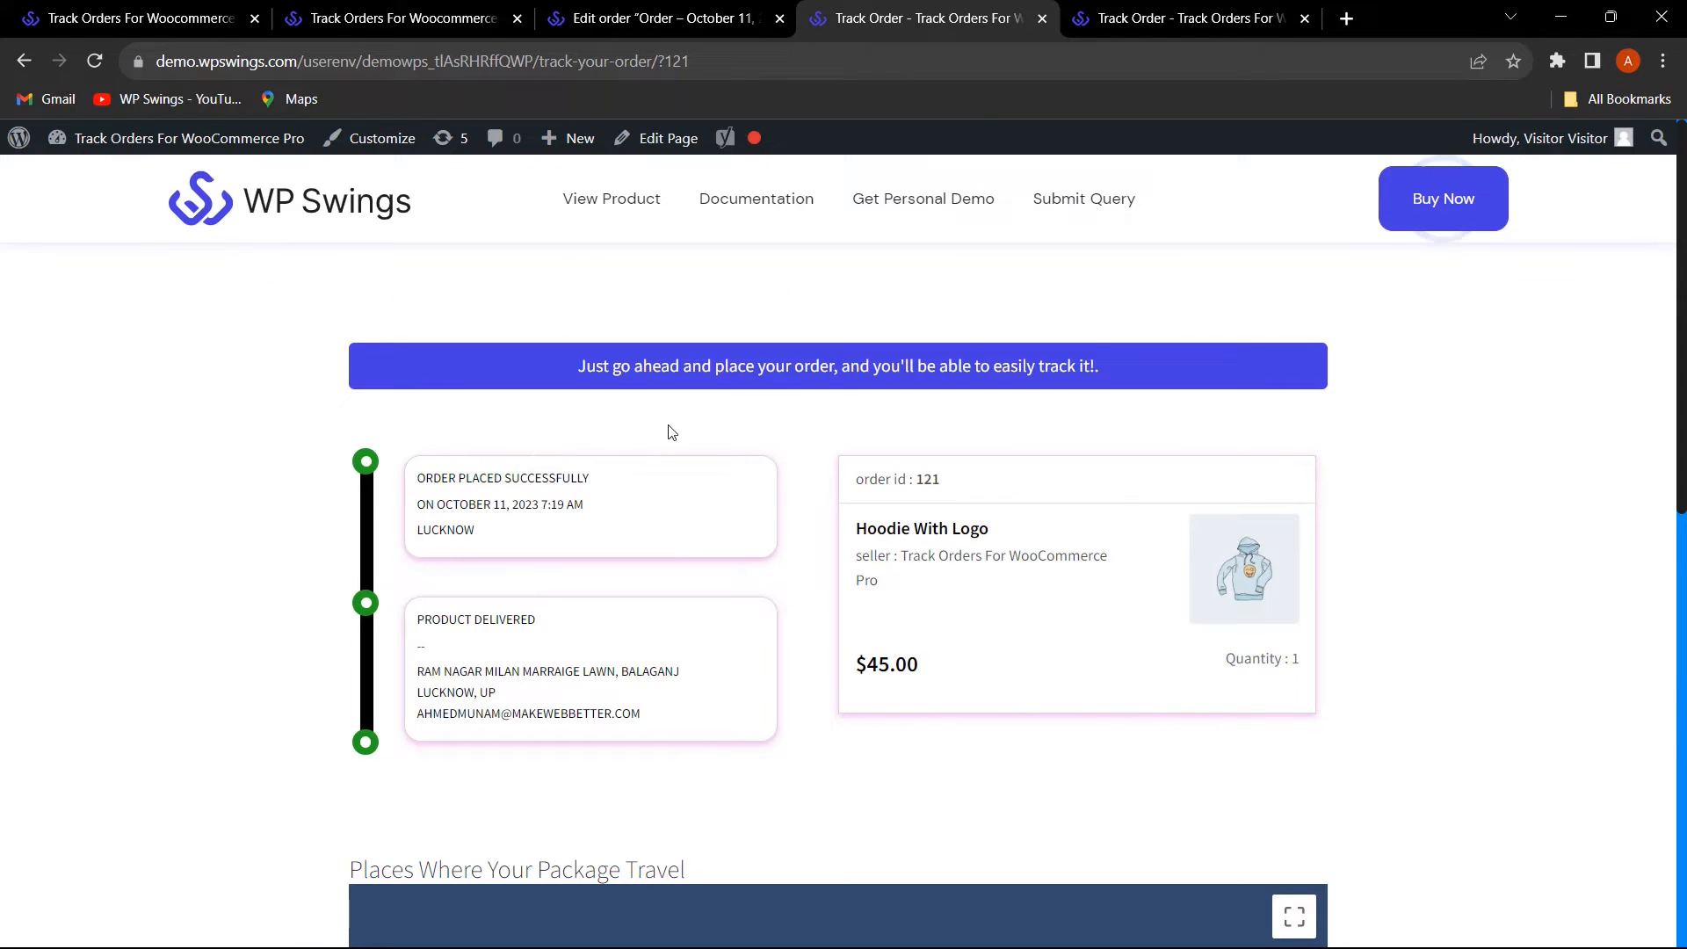
pyautogui.click(158, 15)
pyautogui.click(396, 17)
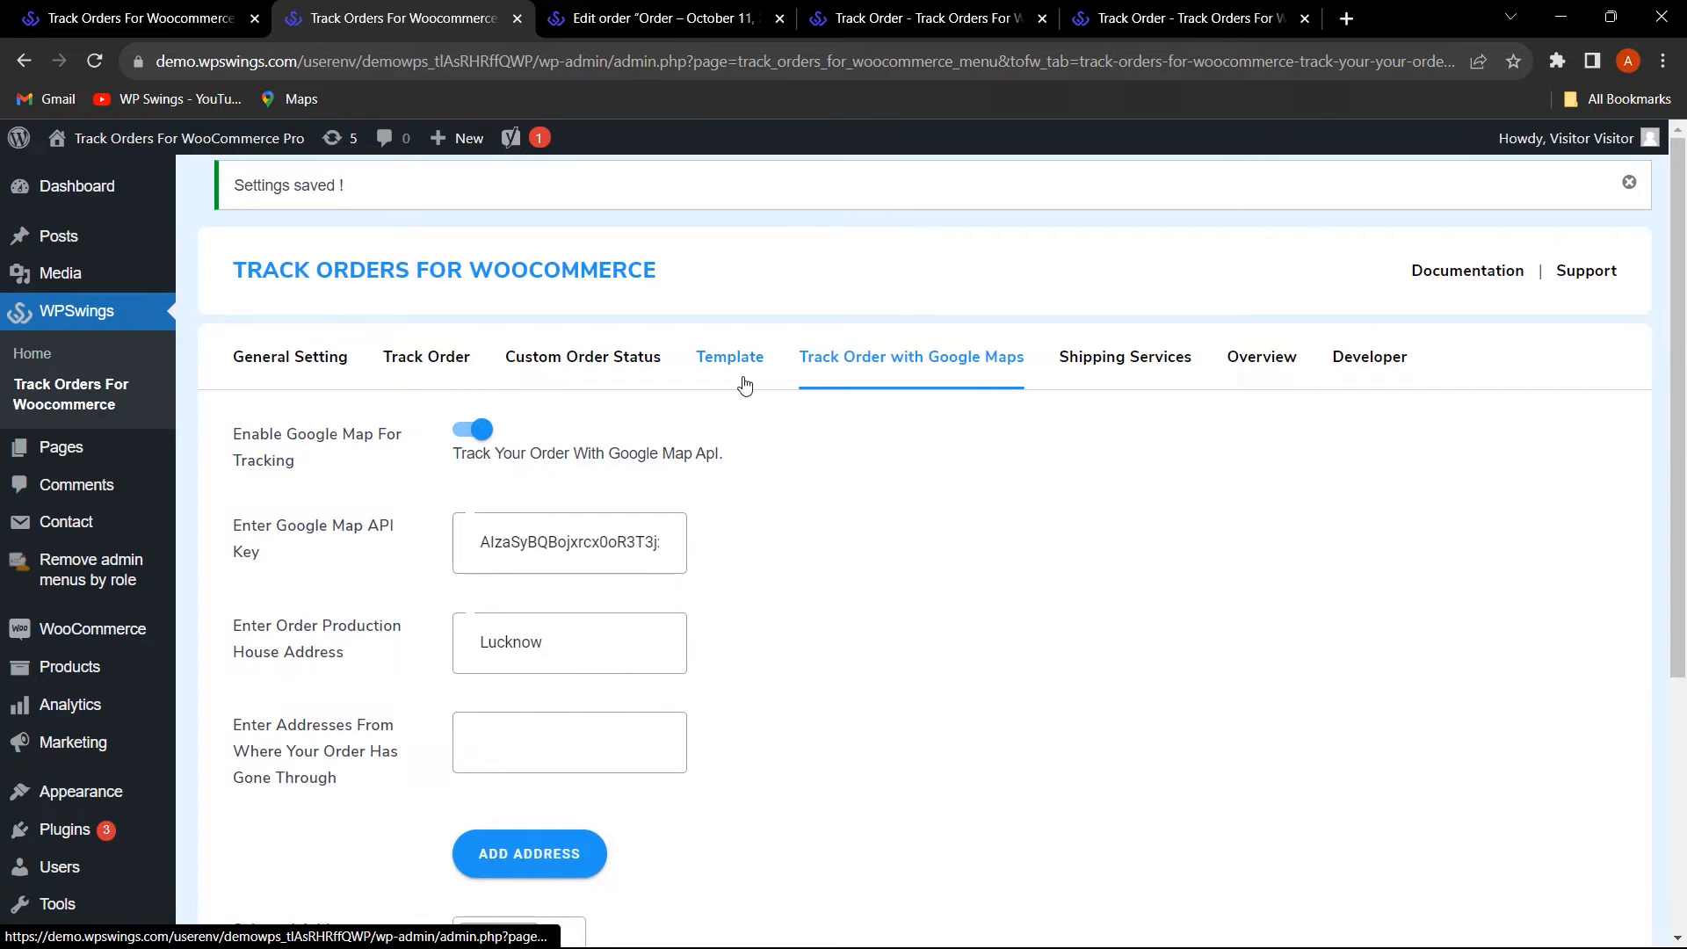
pyautogui.click(965, 11)
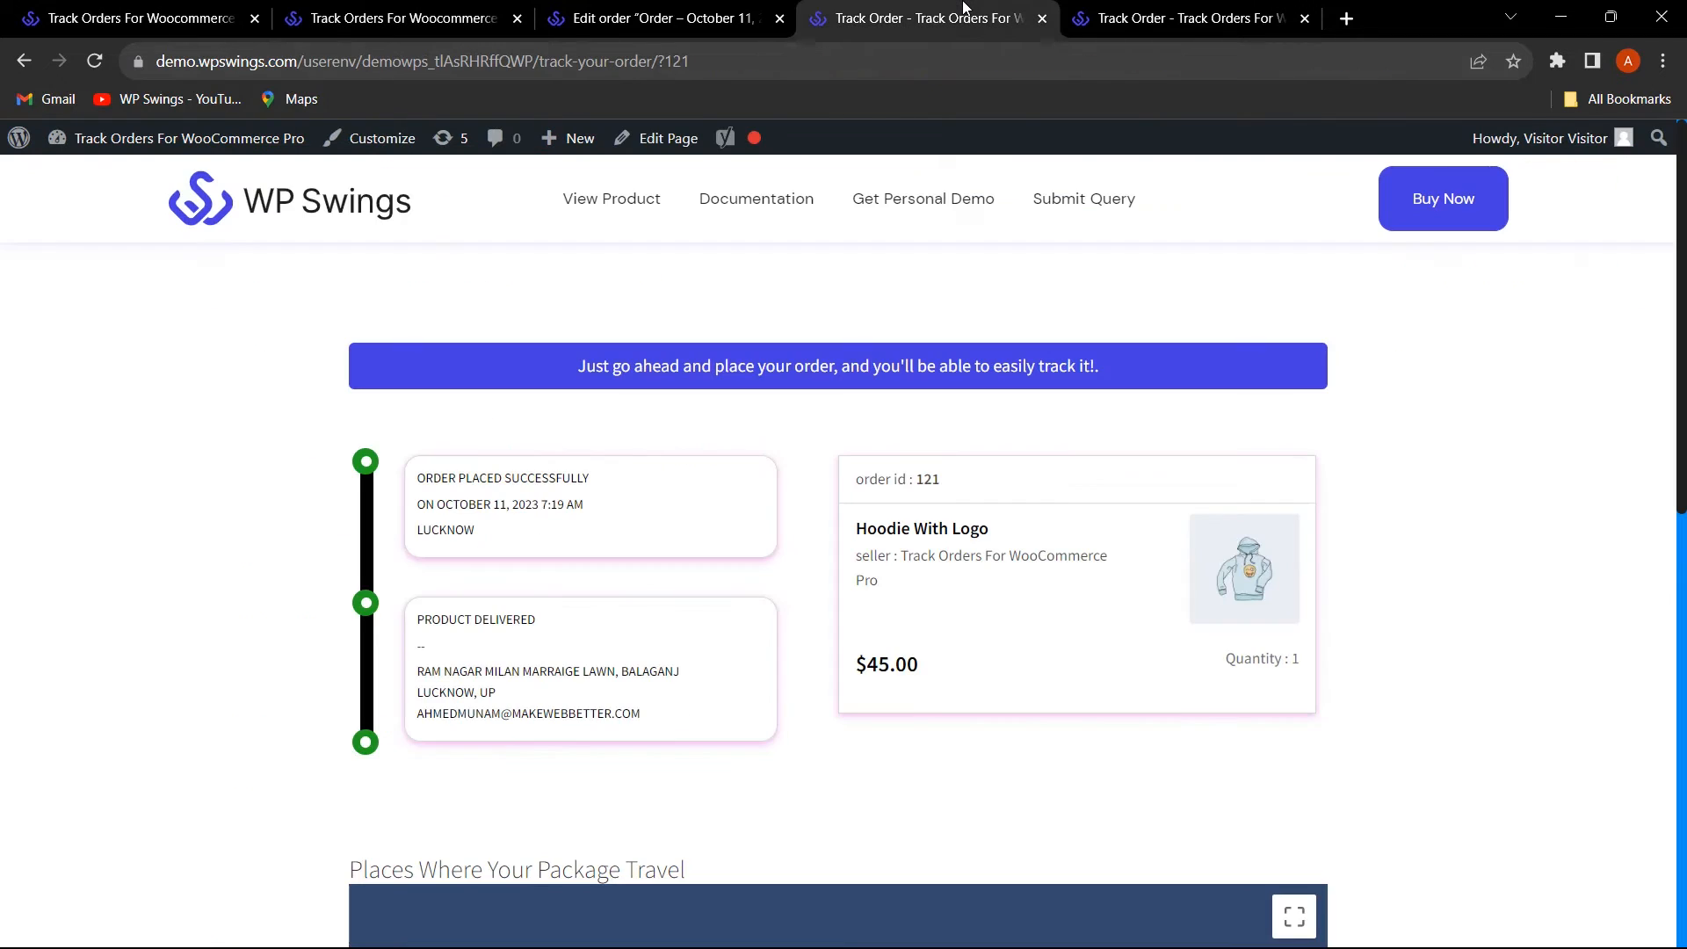
pyautogui.scroll(-6, 738, 738)
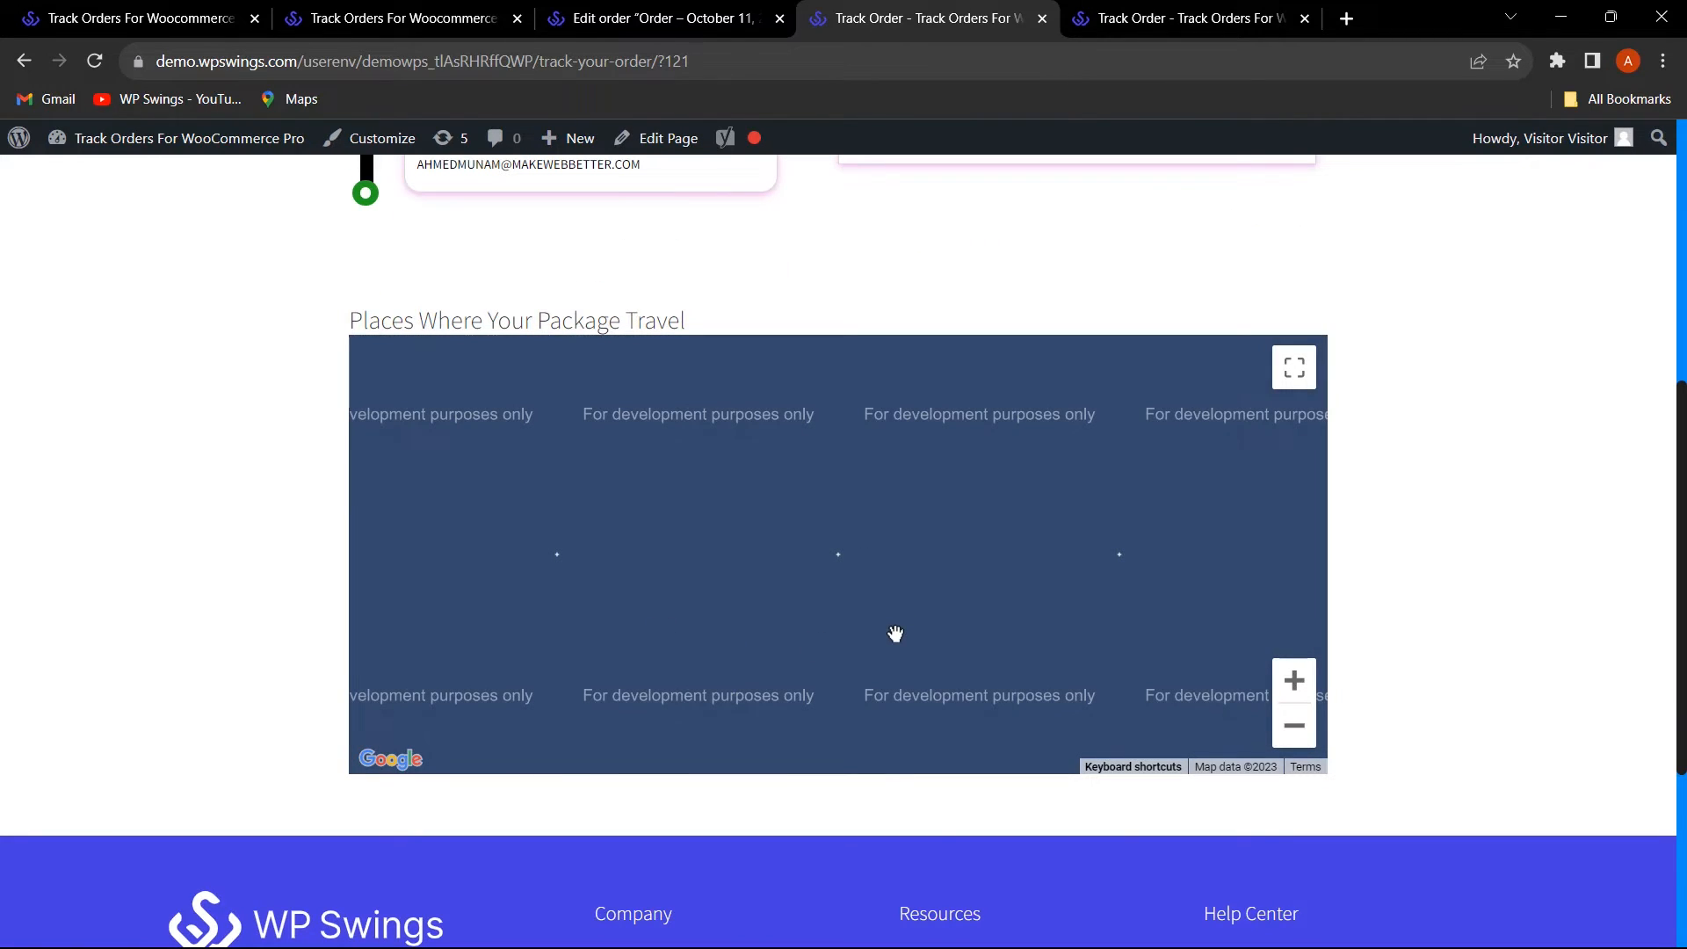
pyautogui.scroll(1, 849, 590)
pyautogui.scroll(2, 756, 580)
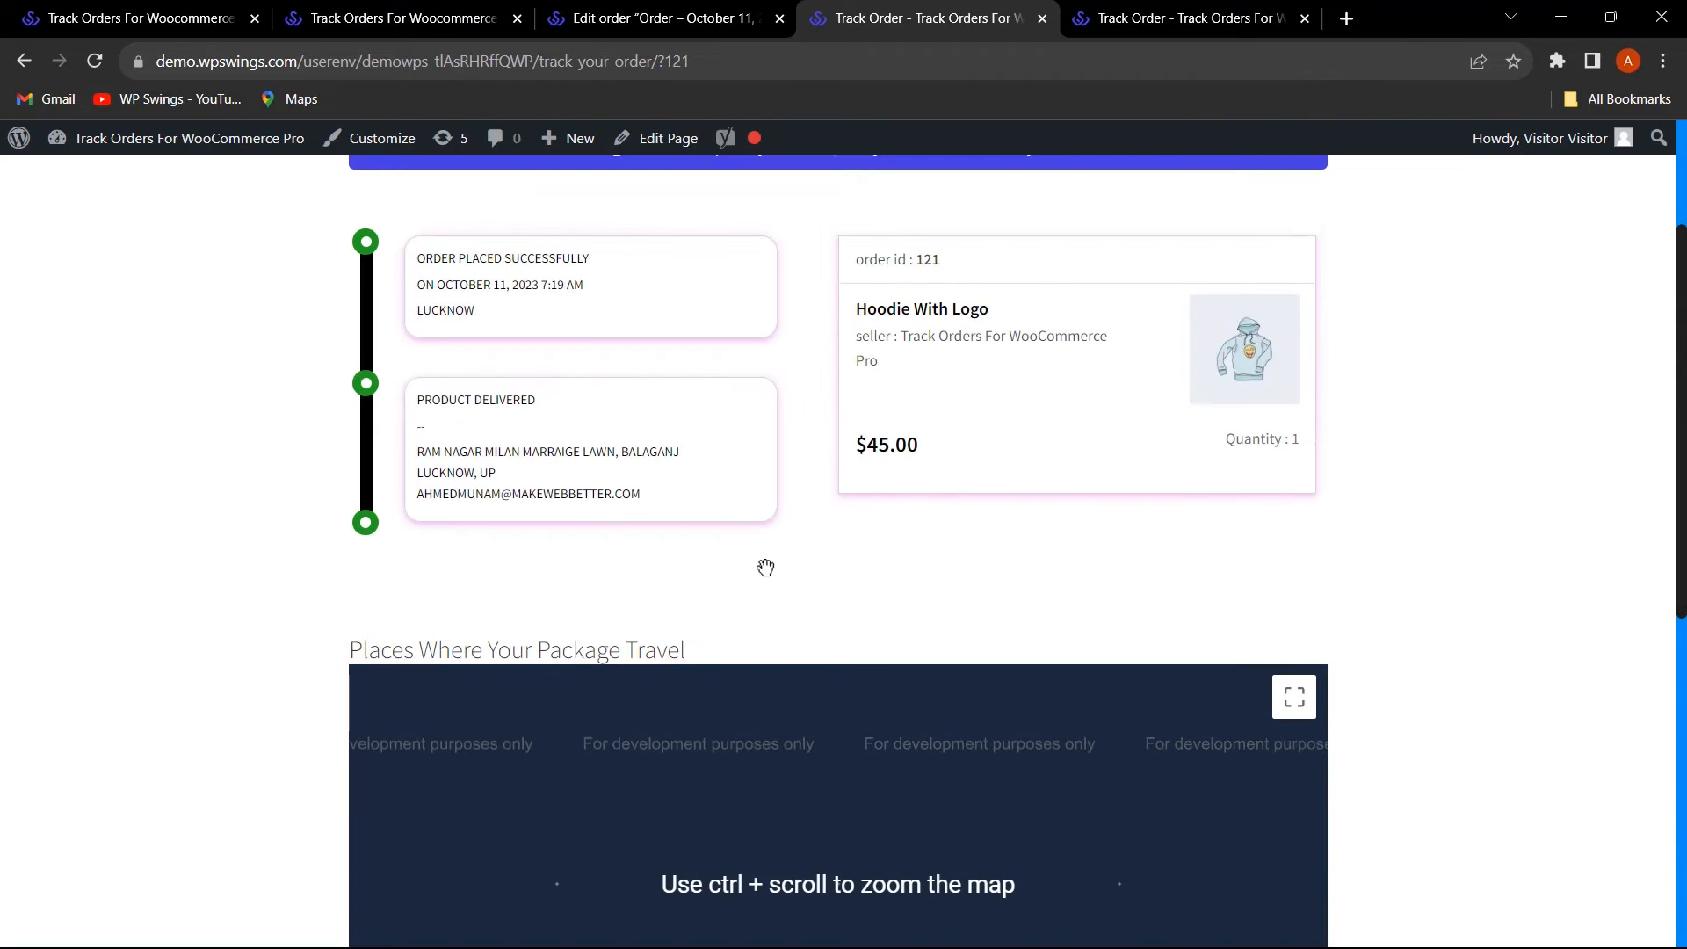
pyautogui.scroll(2, 707, 565)
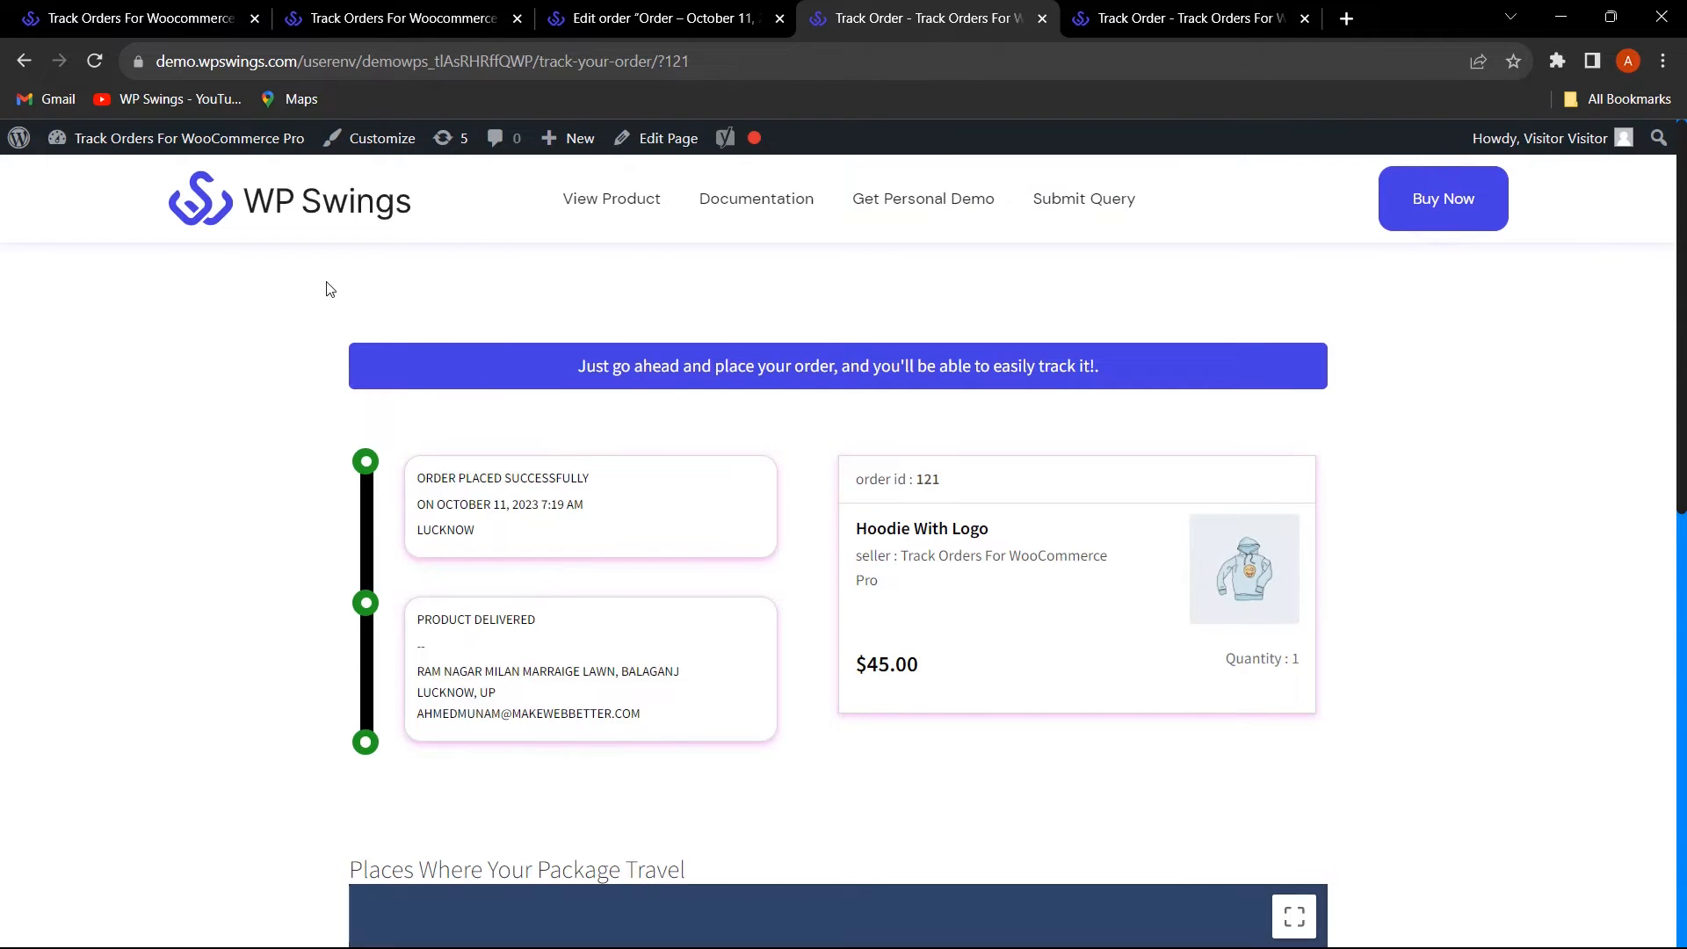
# - Close the spare Track Order browser tab and open the newest order from the WooCommerce orders list
pyautogui.click(1306, 19)
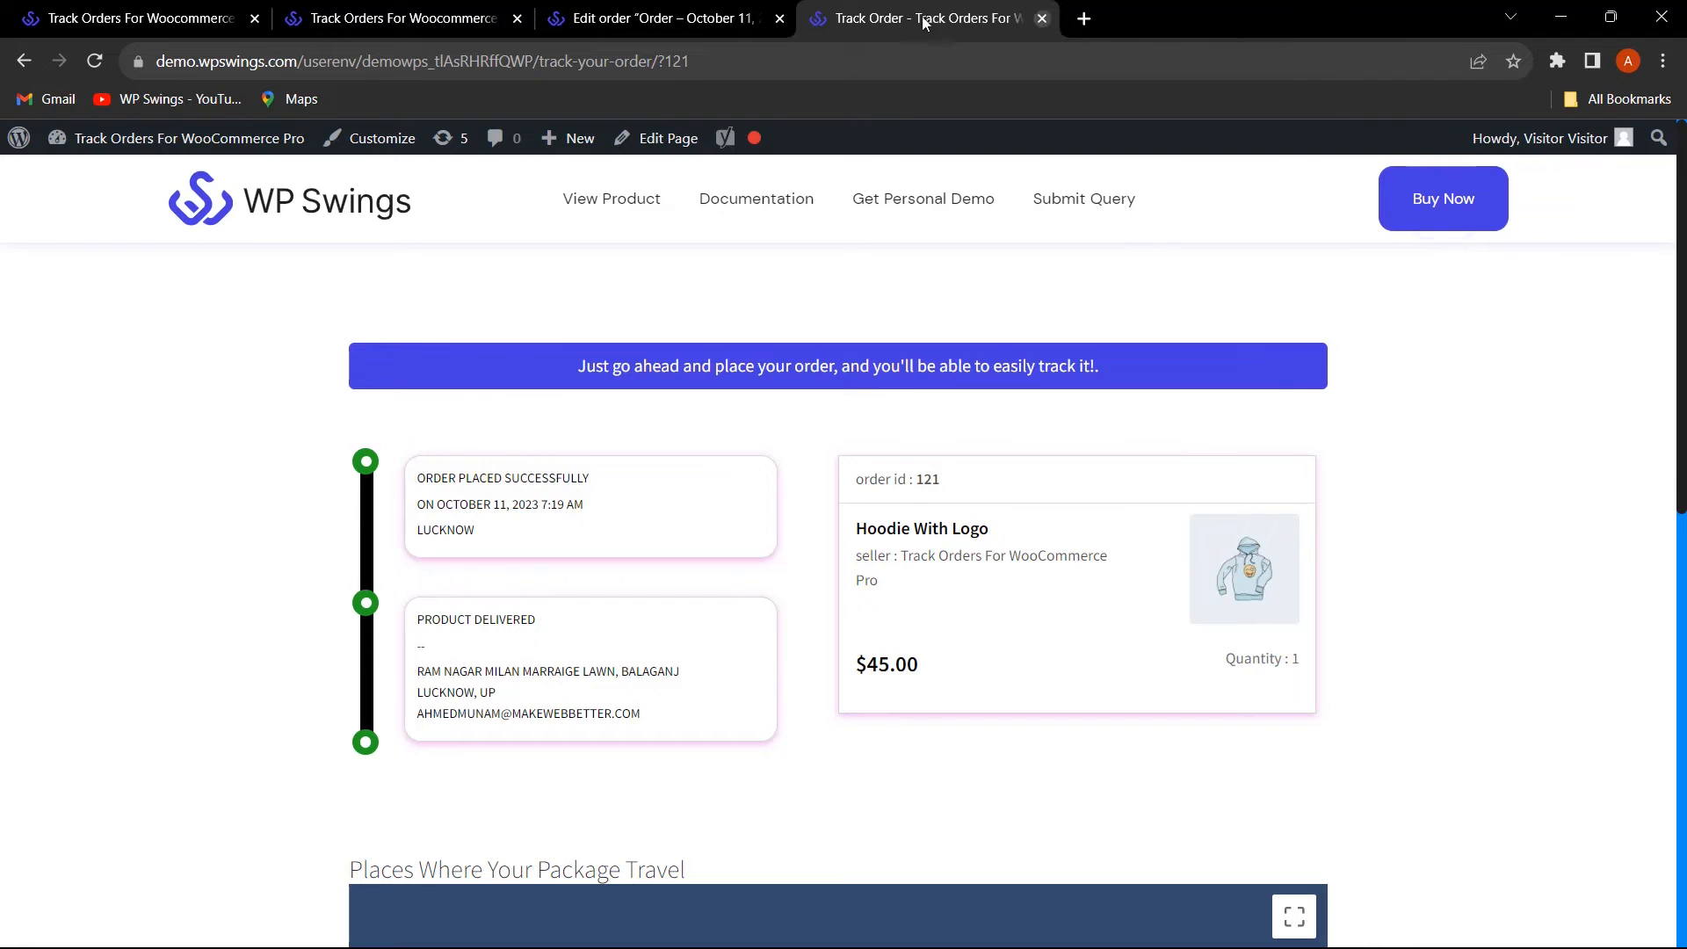
pyautogui.click(693, 17)
pyautogui.click(36, 607)
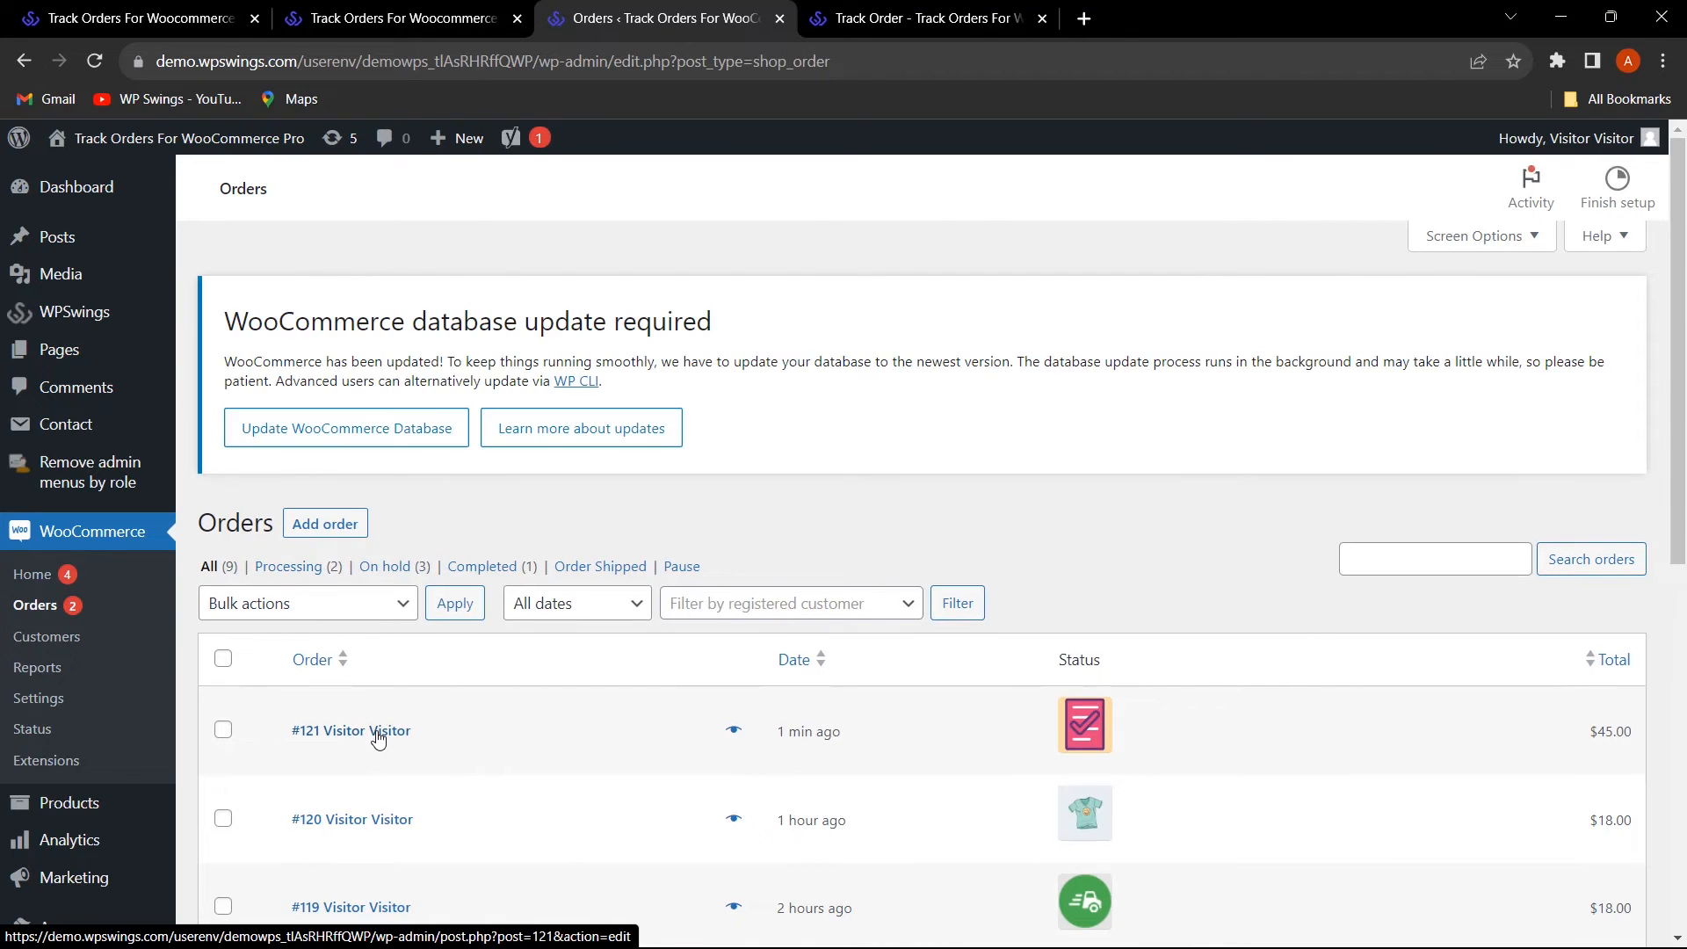
pyautogui.click(378, 735)
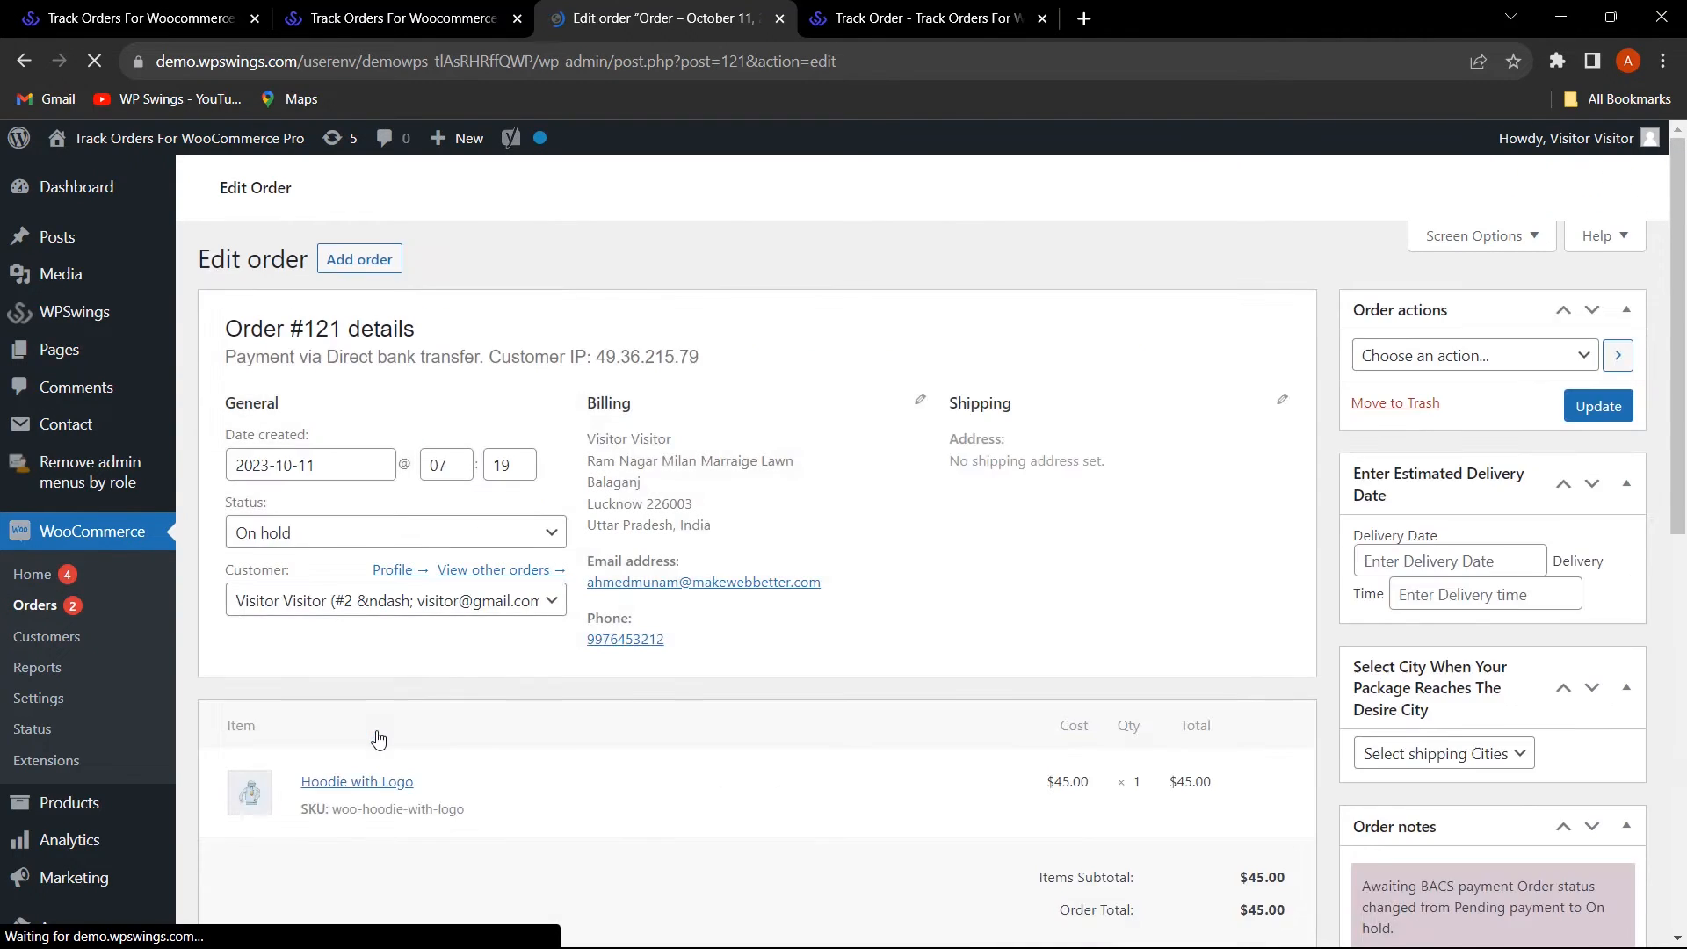
# - Set the city the package has reached to Kanpur on the newest order and update the order
pyautogui.scroll(-2, 404, 620)
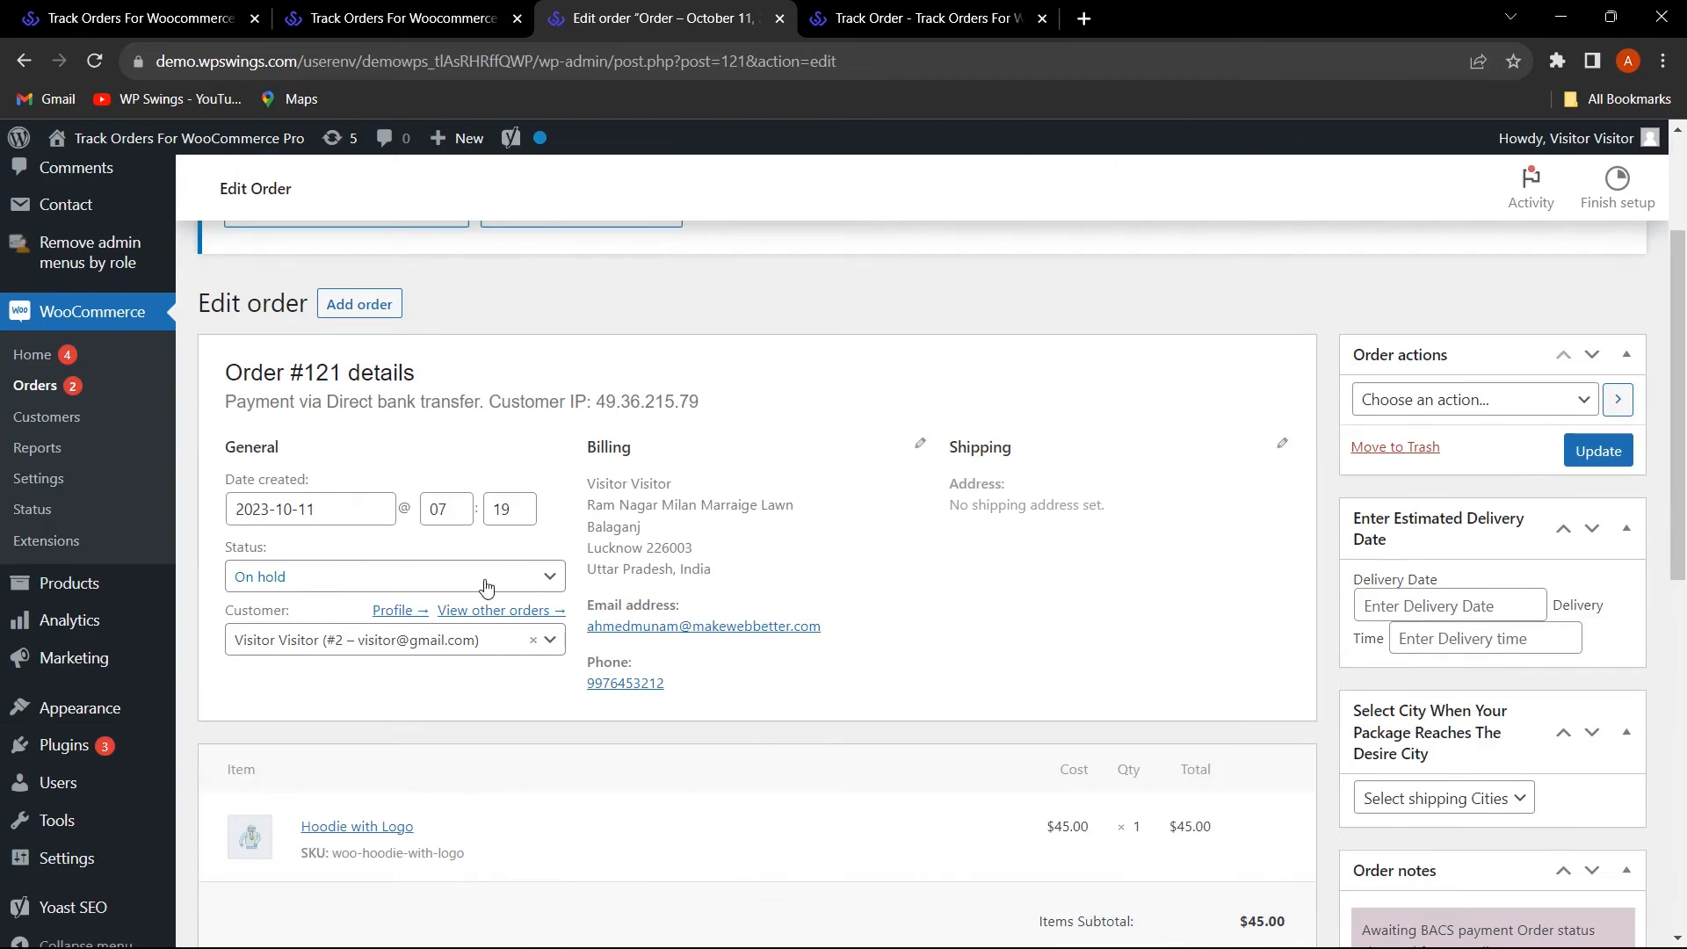
pyautogui.scroll(-2, 1299, 670)
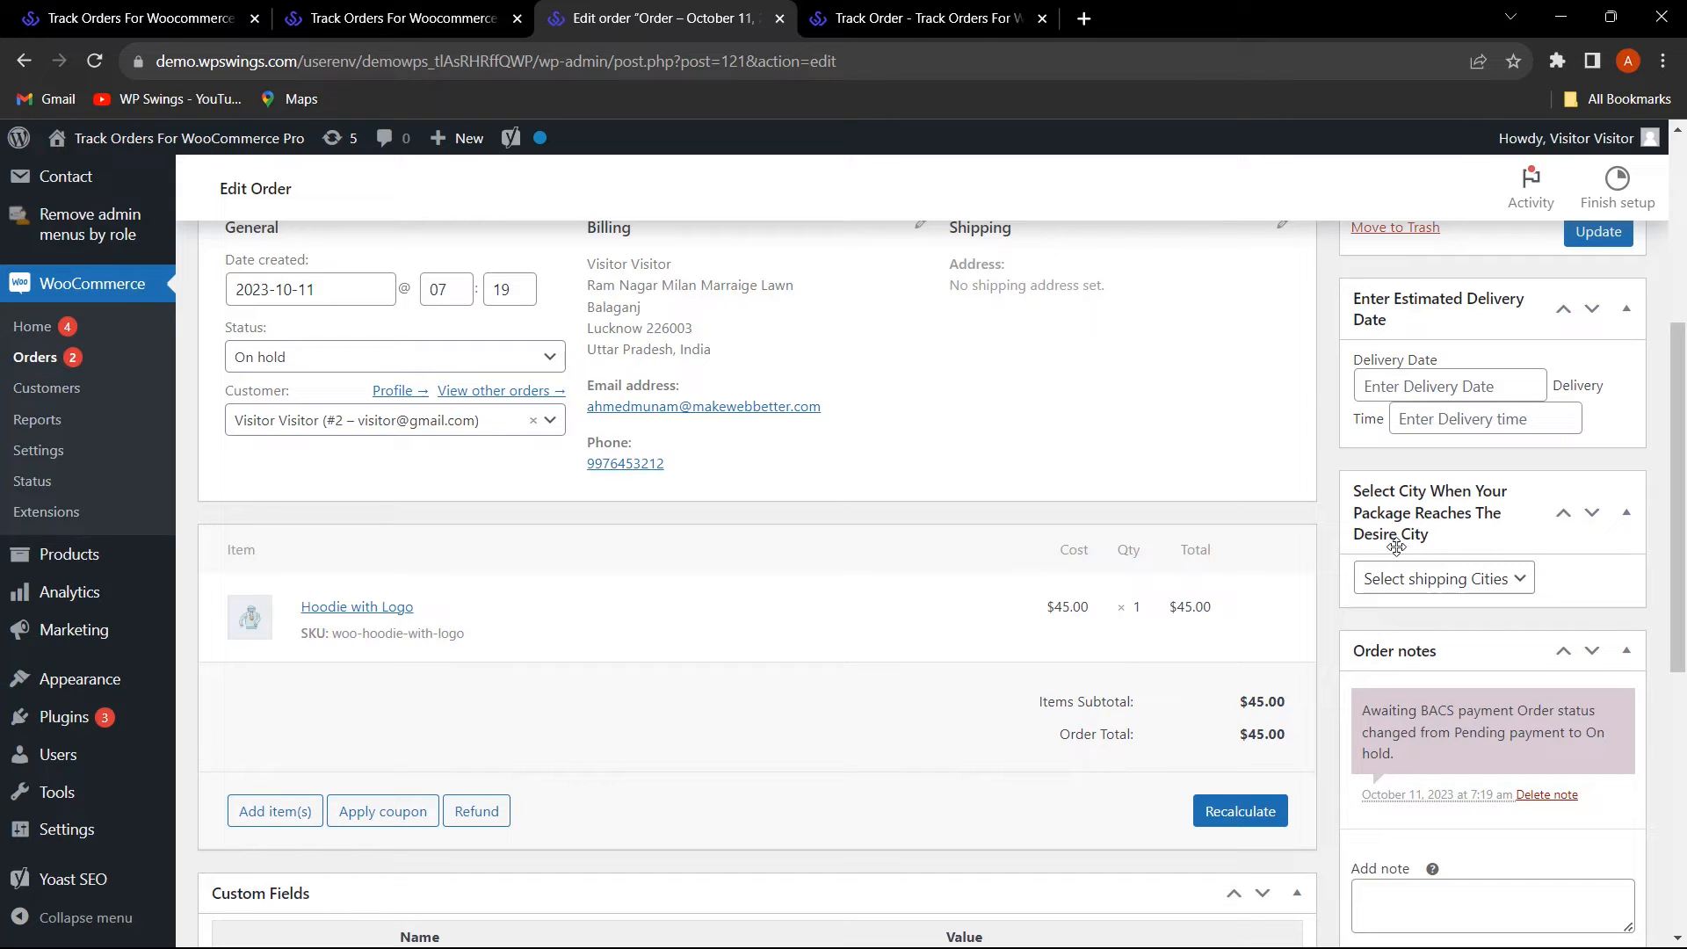
pyautogui.click(1454, 580)
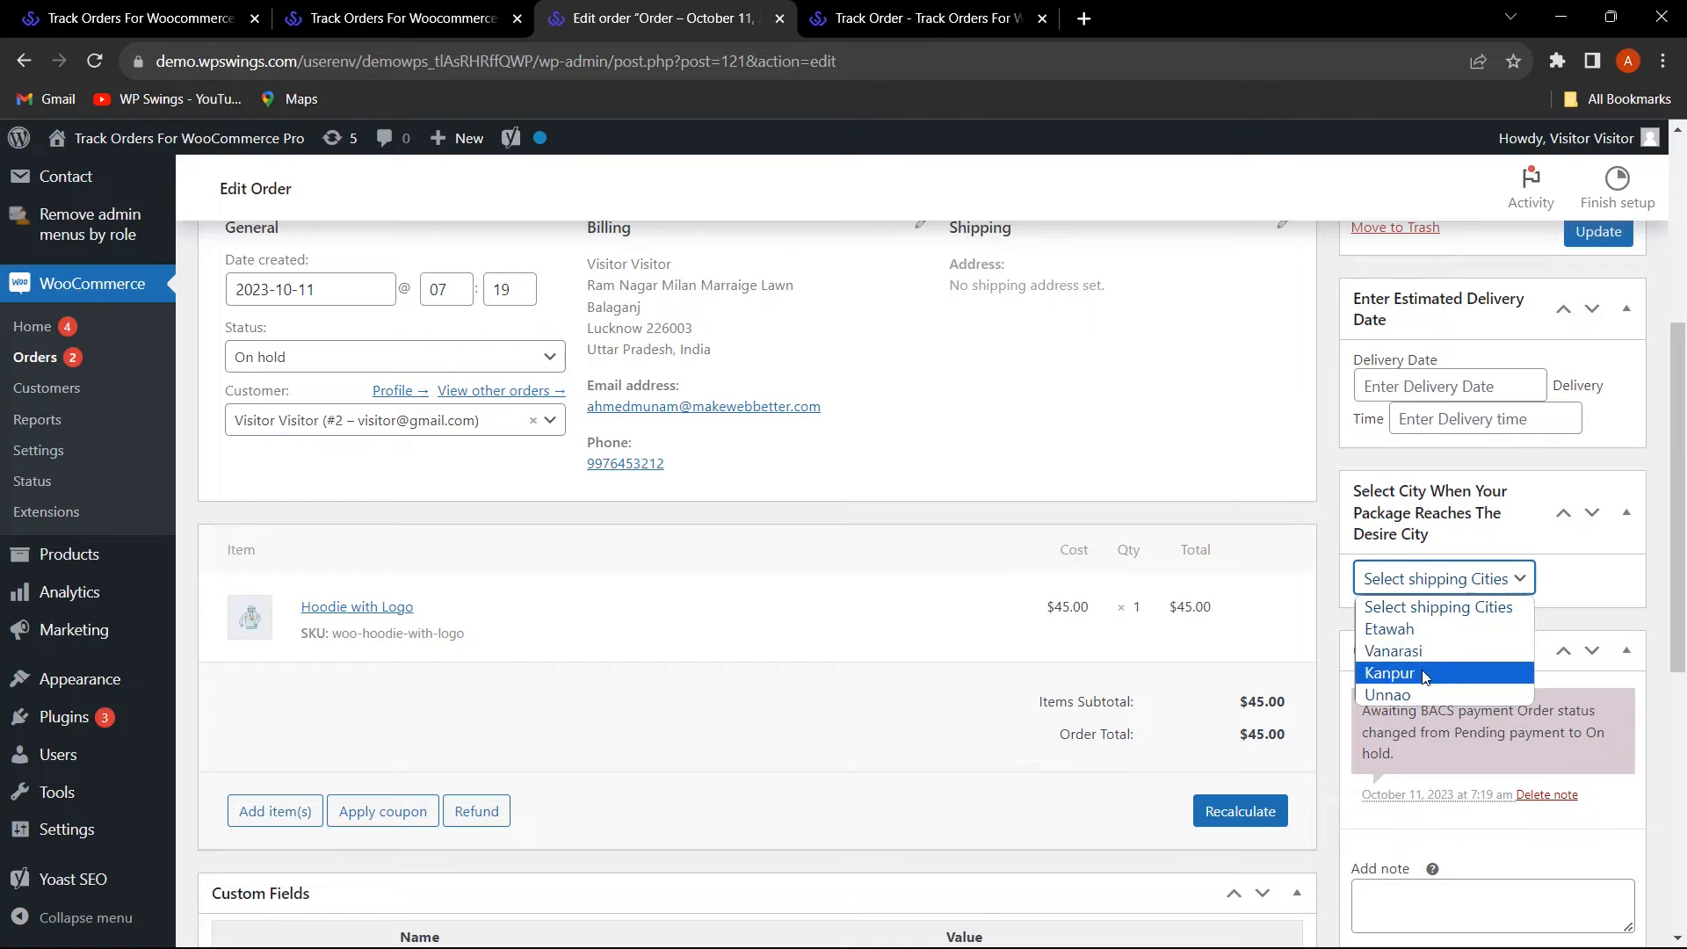
pyautogui.click(1424, 673)
pyautogui.scroll(3, 1578, 334)
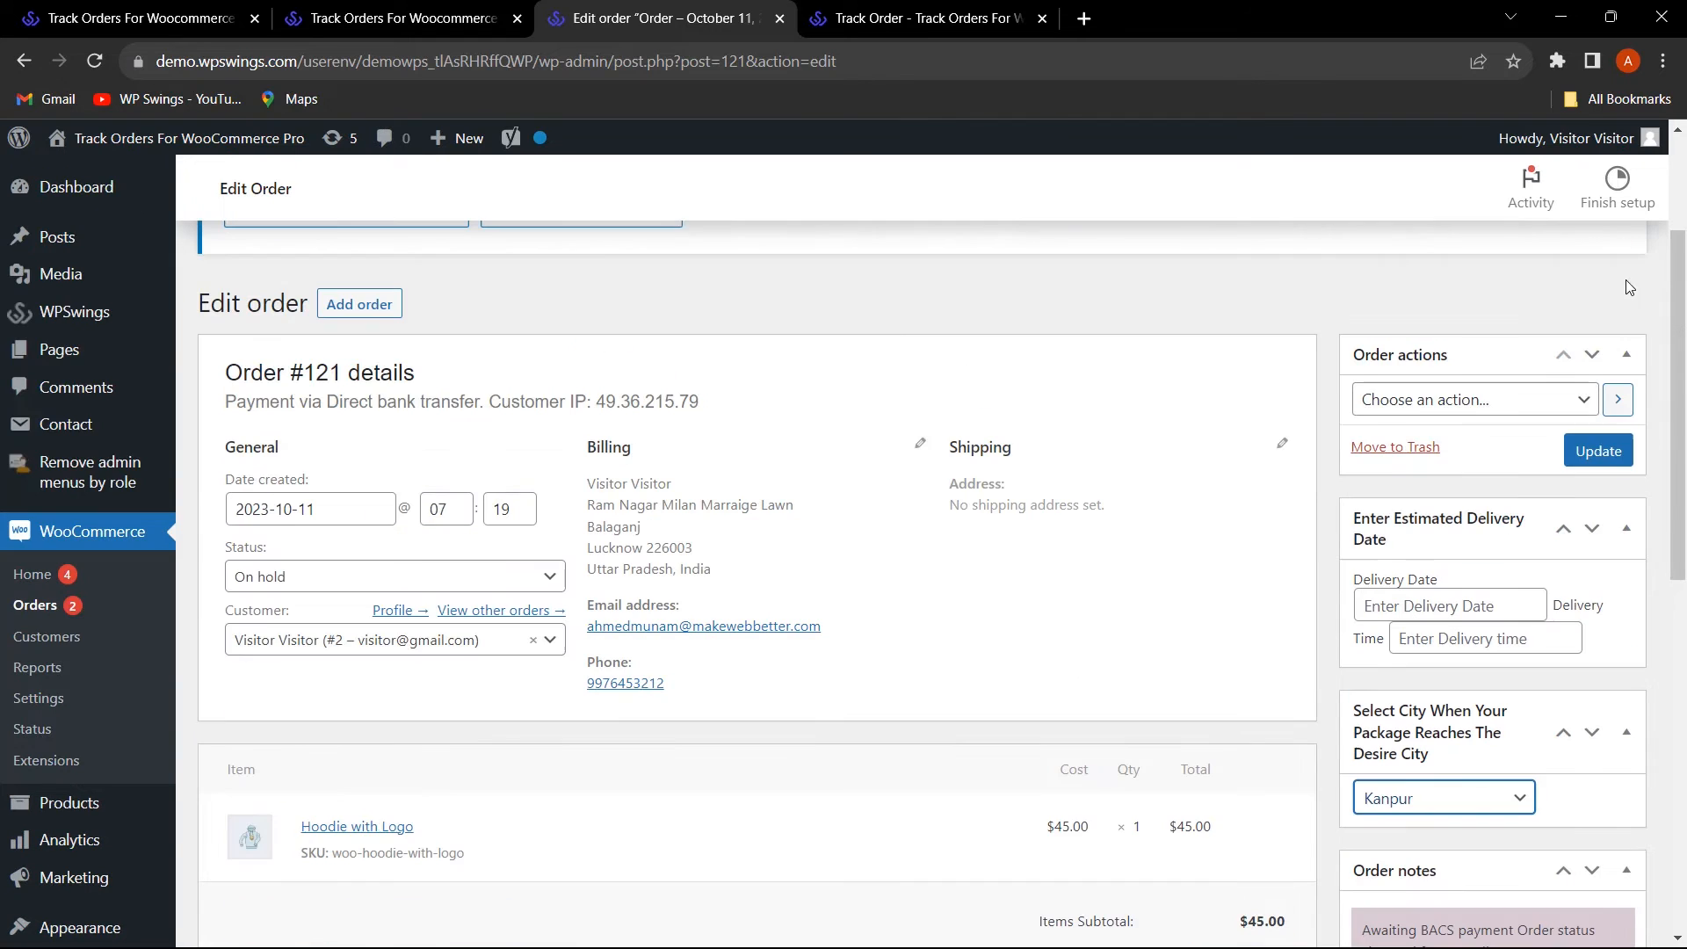
pyautogui.click(1599, 450)
# - Reload the order's tracking page to check the Kanpur stop and review the selected addresses in the Google Maps settings
pyautogui.click(922, 7)
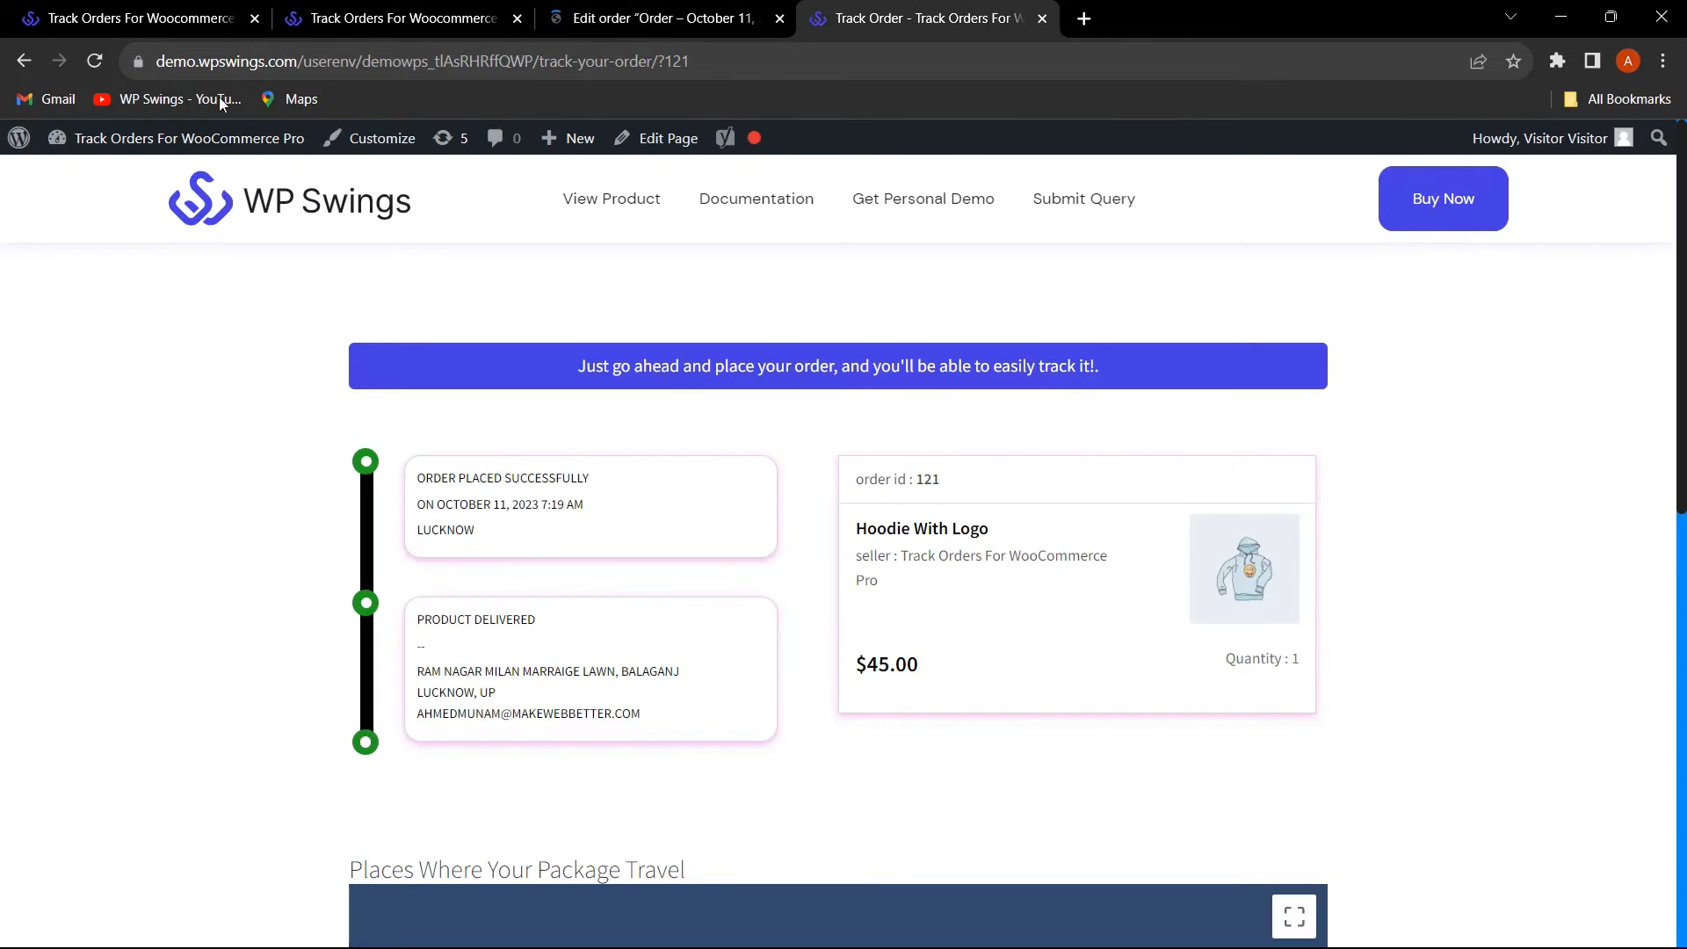
pyautogui.click(95, 61)
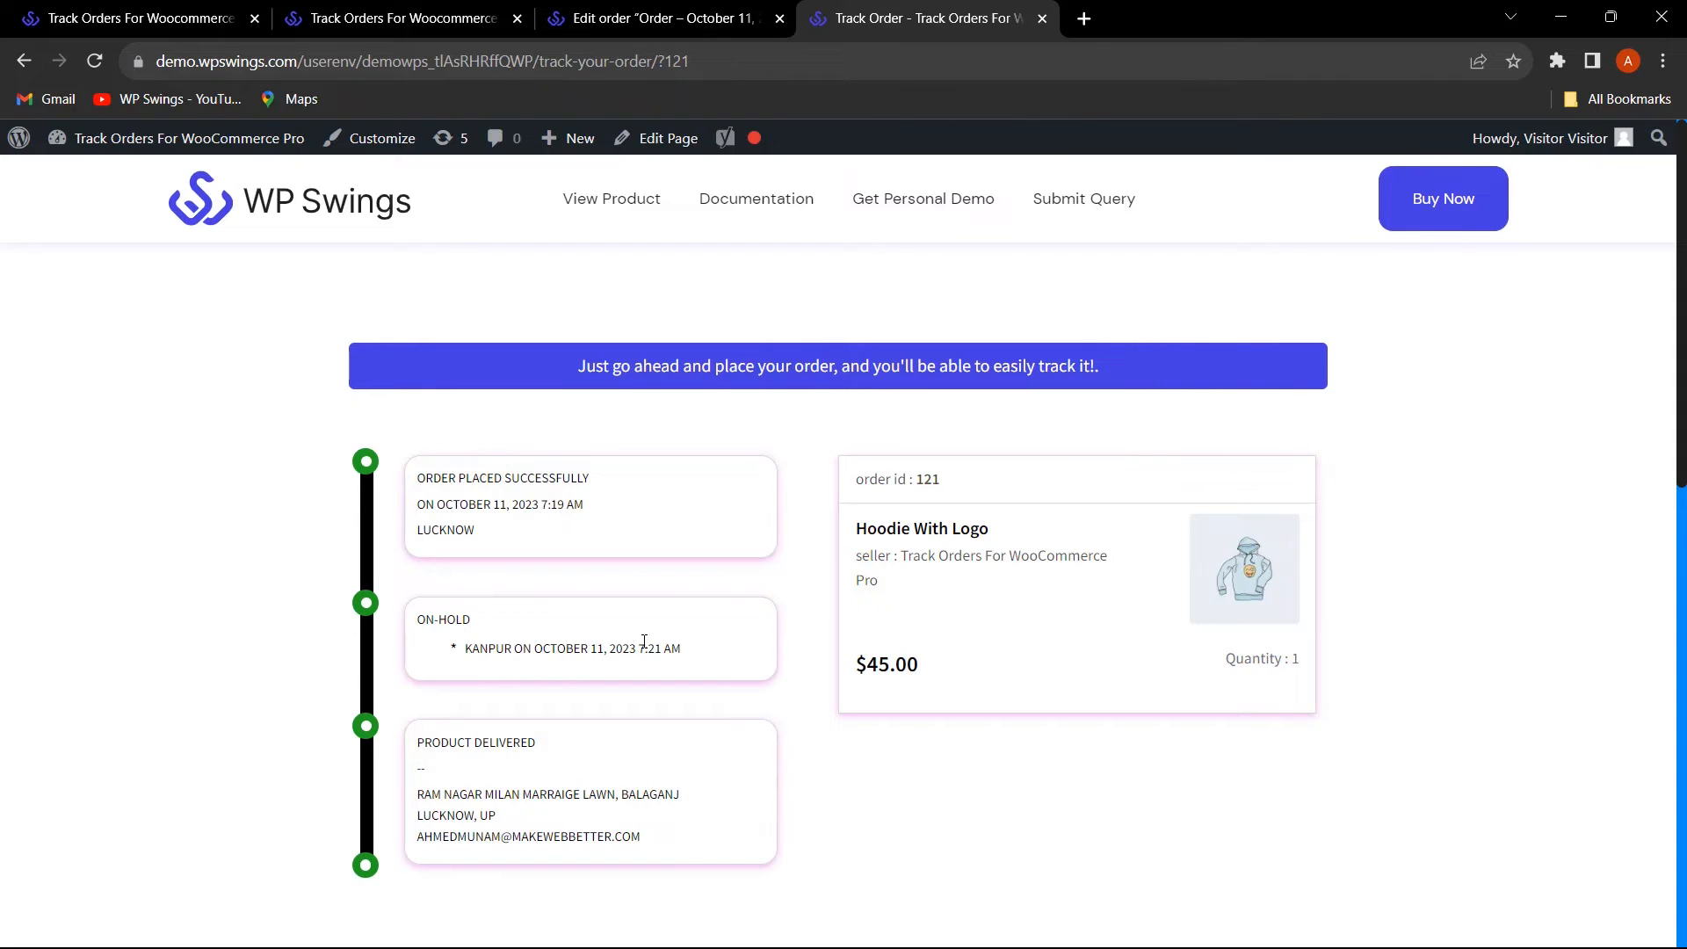
pyautogui.click(159, 7)
pyautogui.click(404, 18)
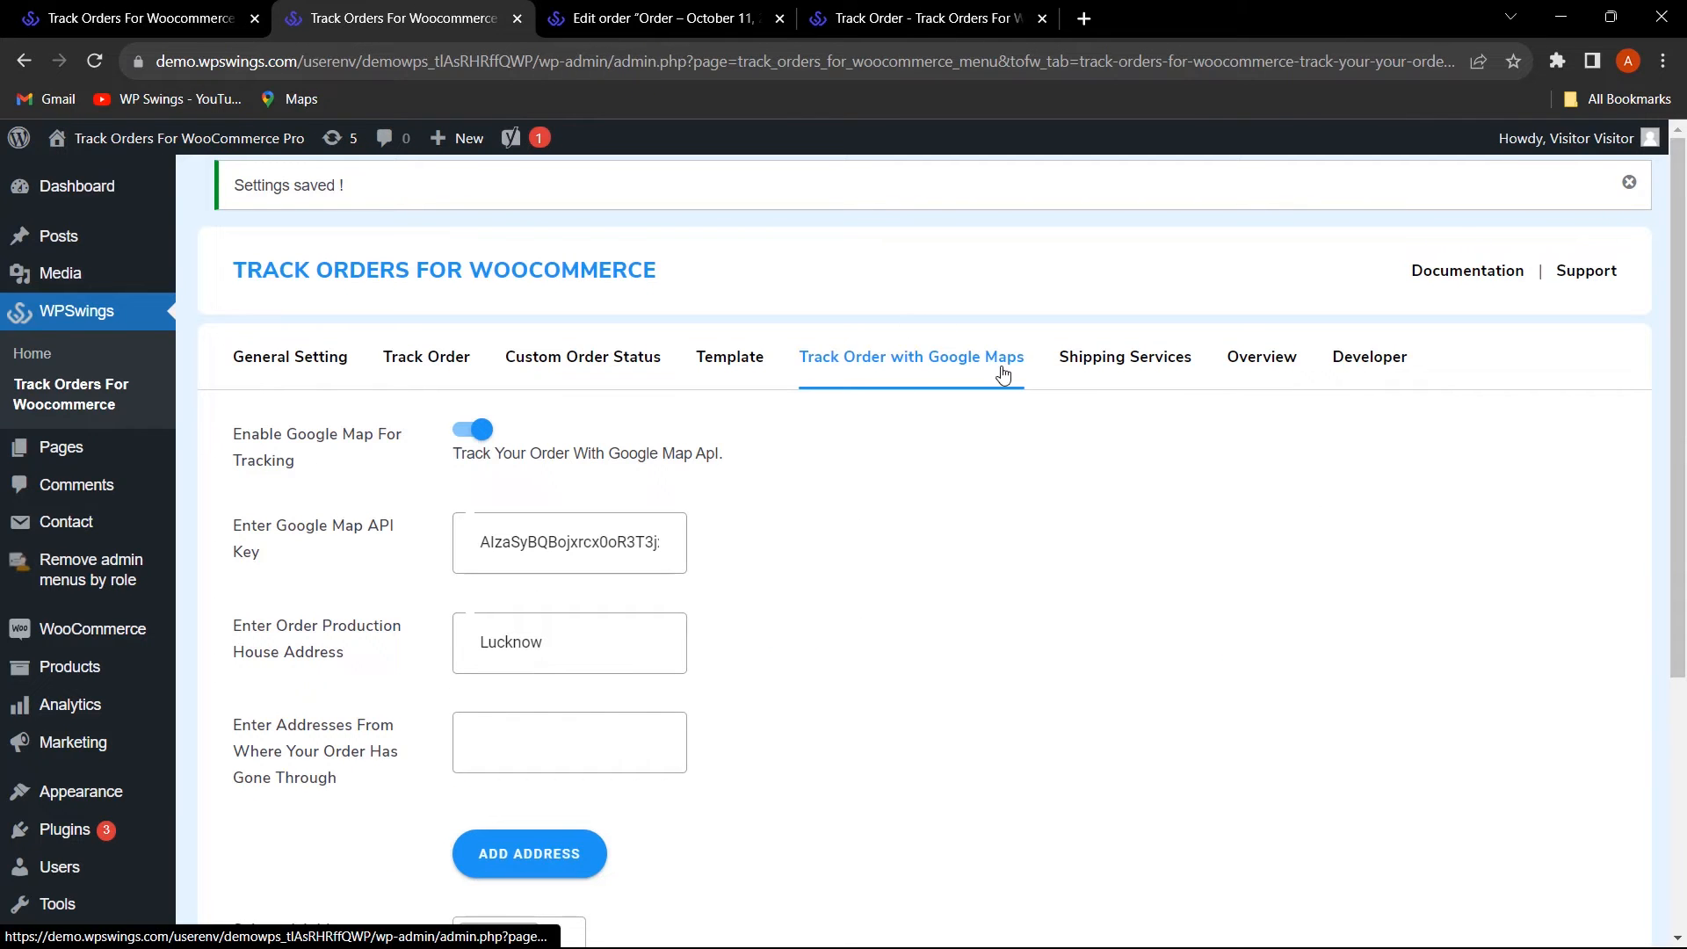
pyautogui.scroll(-5, 820, 648)
pyautogui.scroll(5, 803, 651)
pyautogui.scroll(-5, 800, 649)
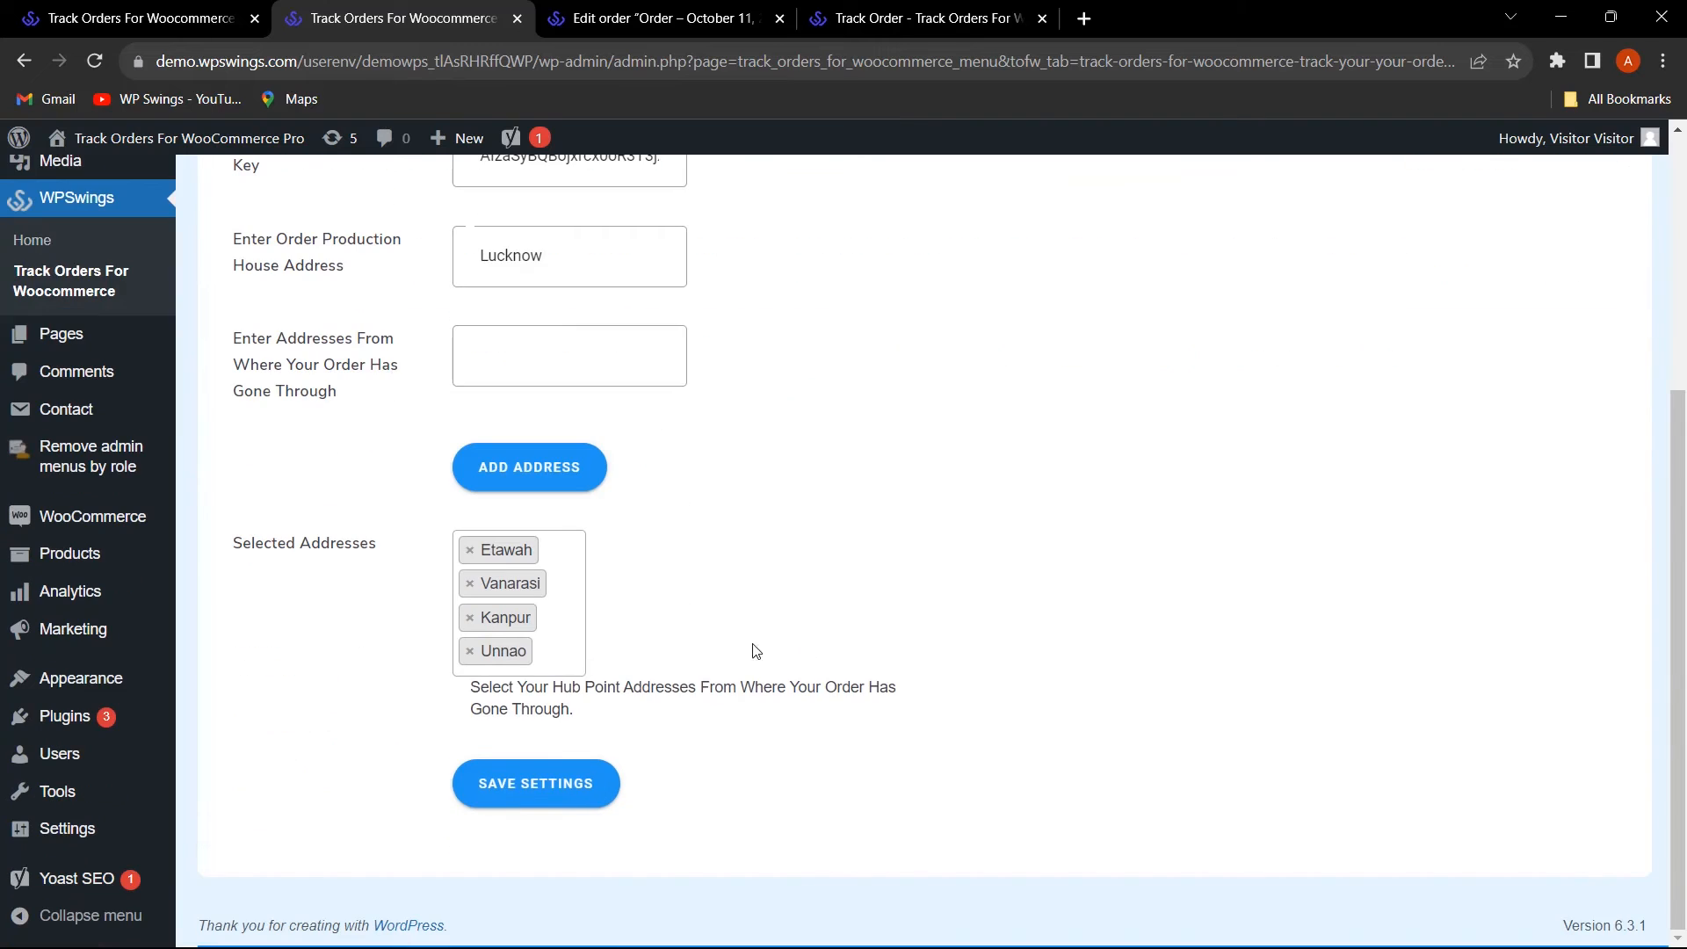
# - Change the order's reached shipping city to Vanarasi and update the order
pyautogui.click(668, 17)
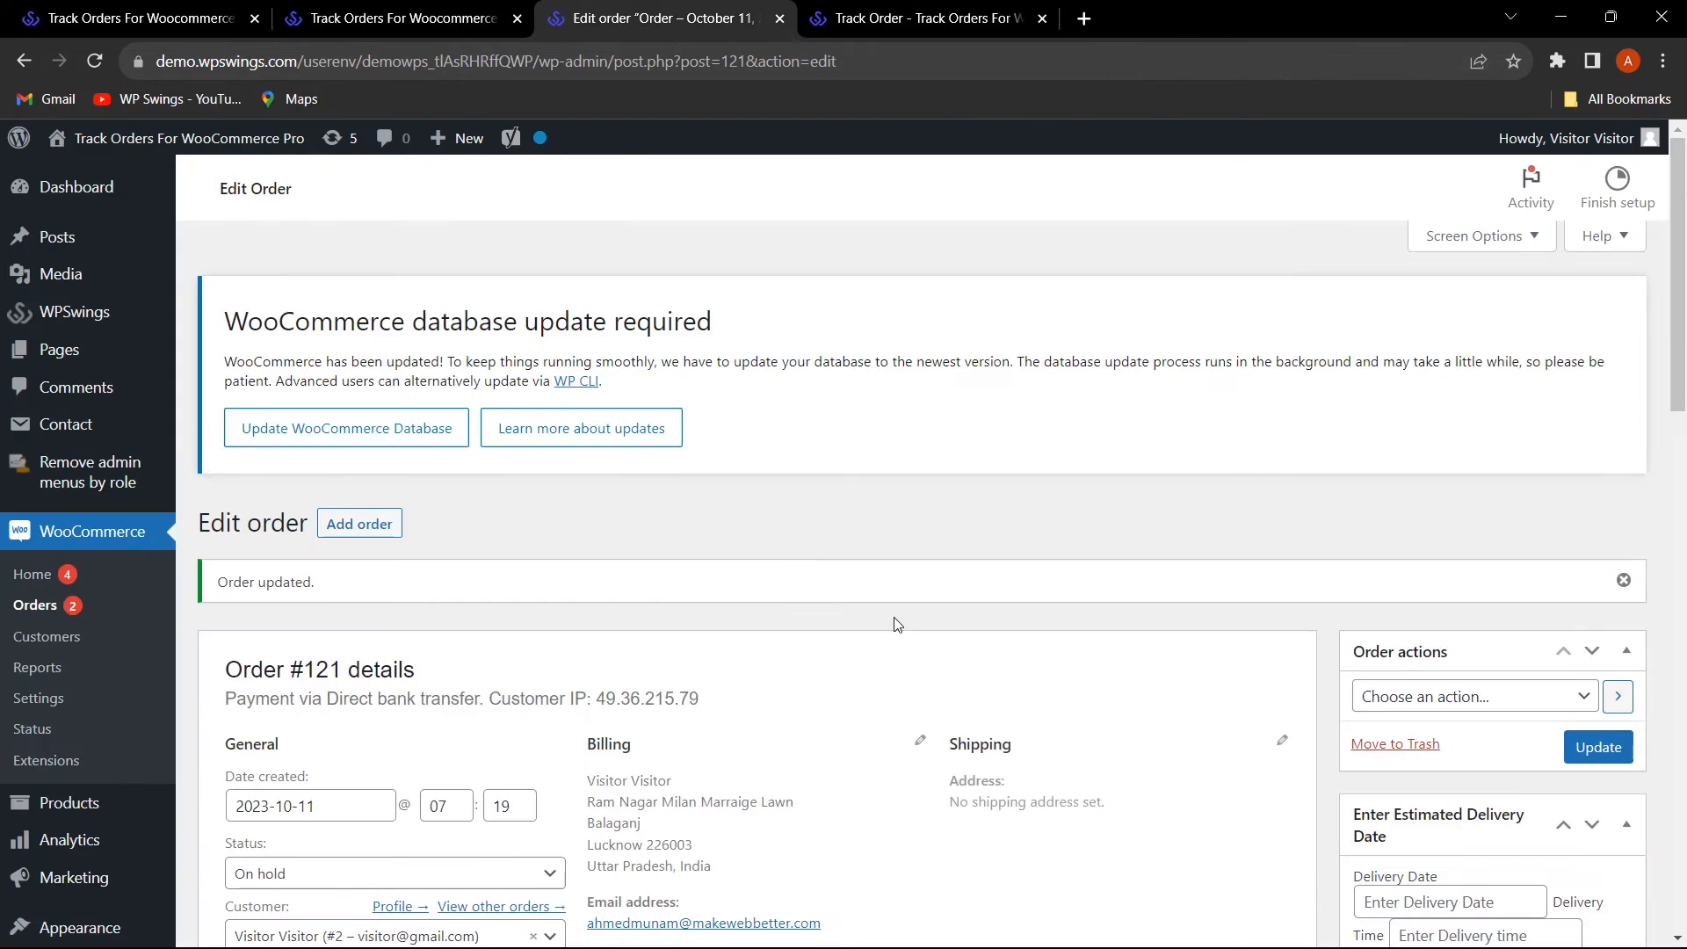
pyautogui.click(1510, 666)
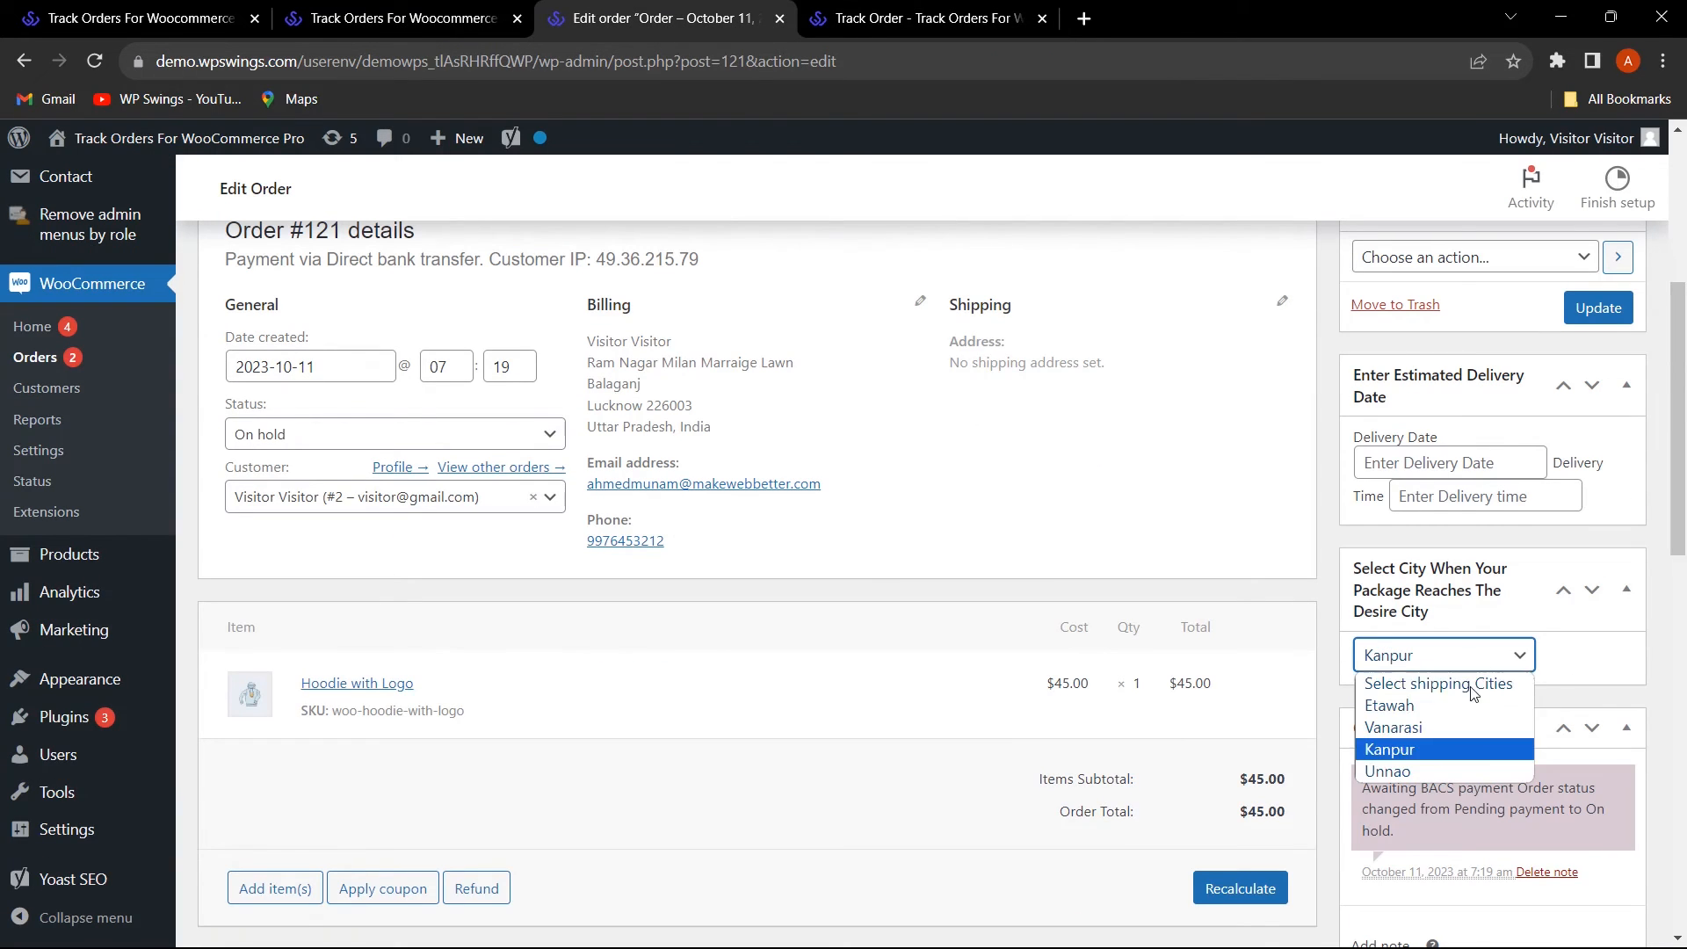
pyautogui.click(1441, 726)
pyautogui.click(1597, 312)
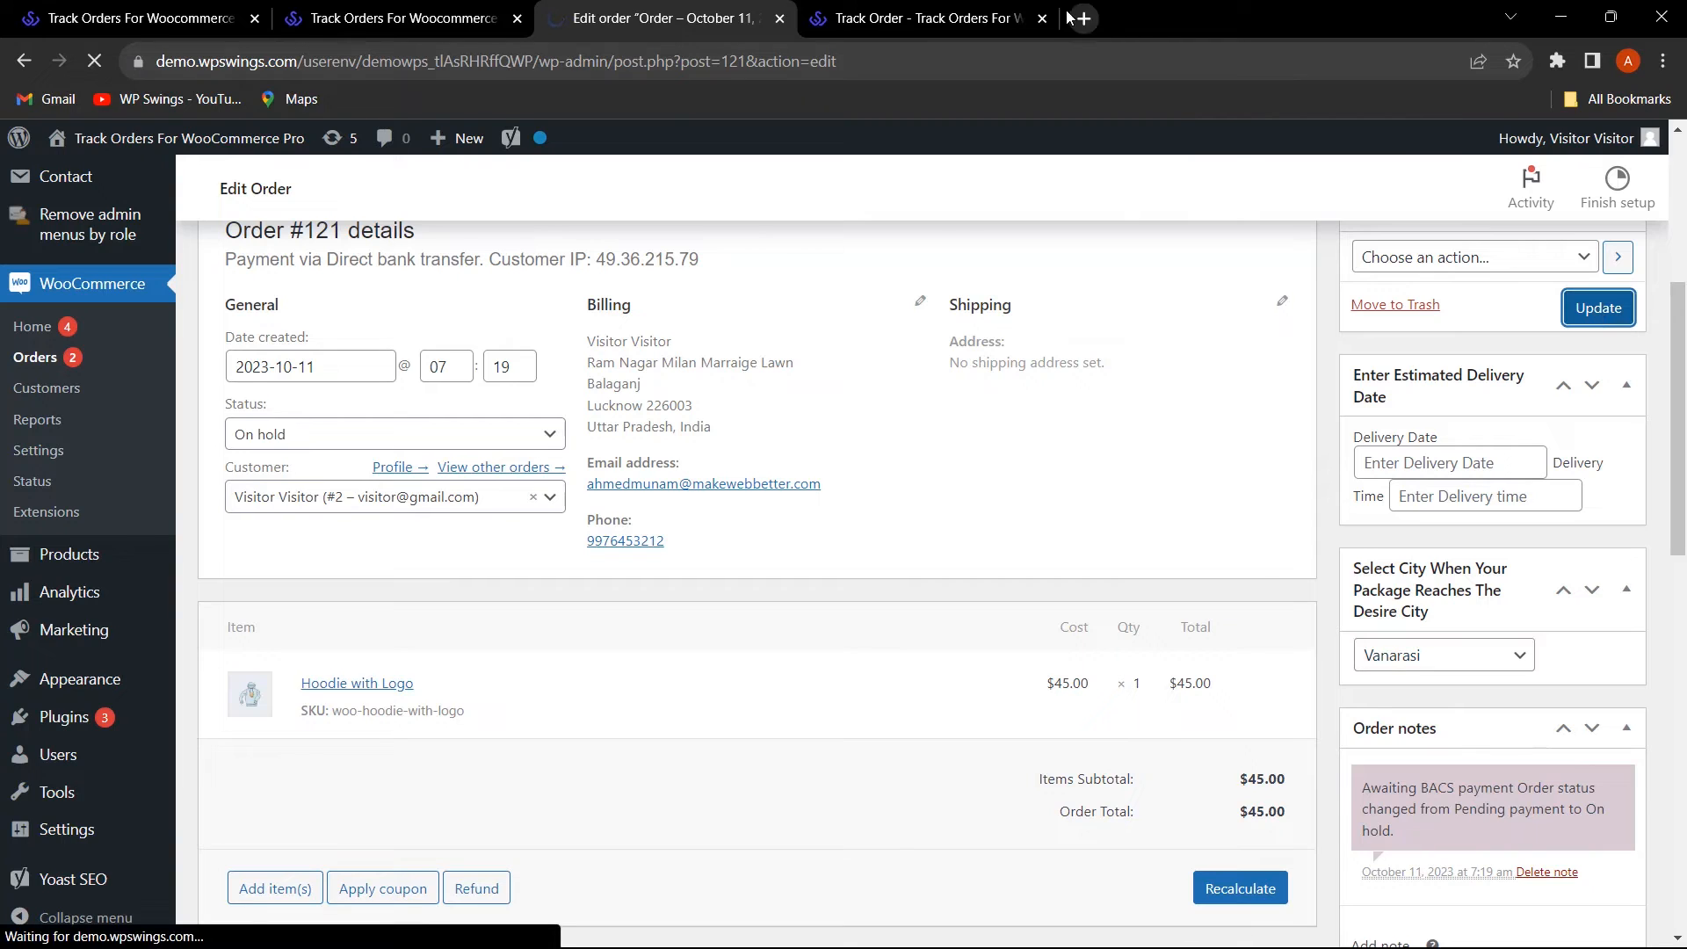
# - Reload the order's tracking page to check the Vanarasi stop, and return to the plugin's Google Maps settings
pyautogui.click(964, 10)
pyautogui.click(91, 60)
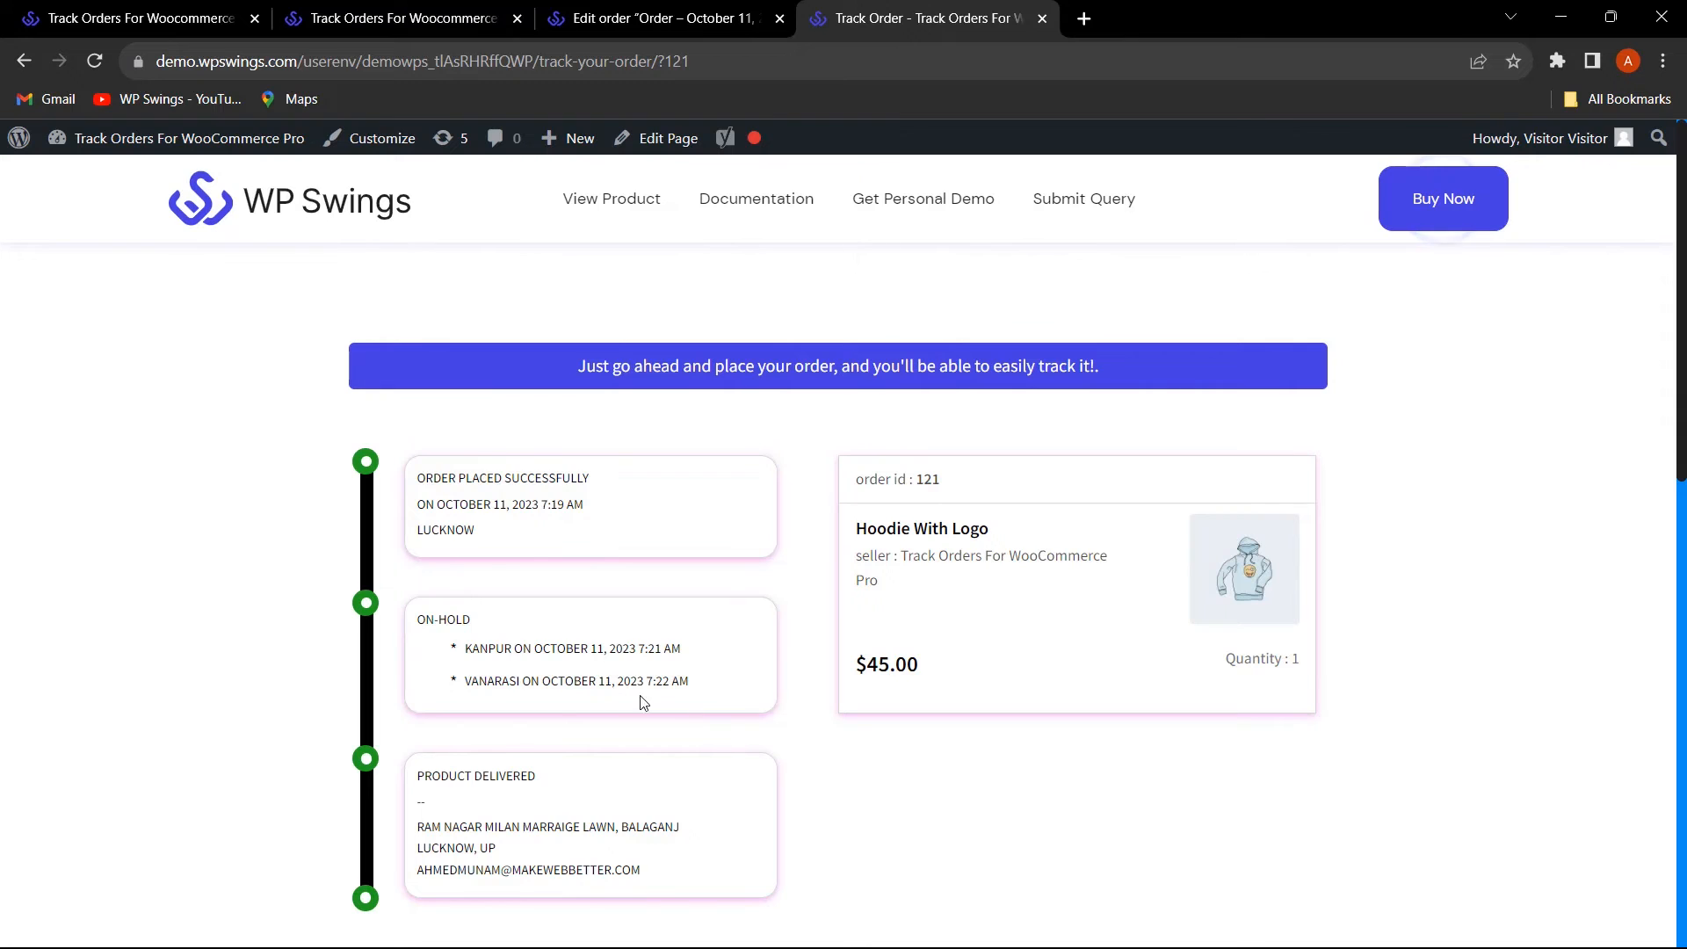
pyautogui.click(137, 17)
pyautogui.click(384, 9)
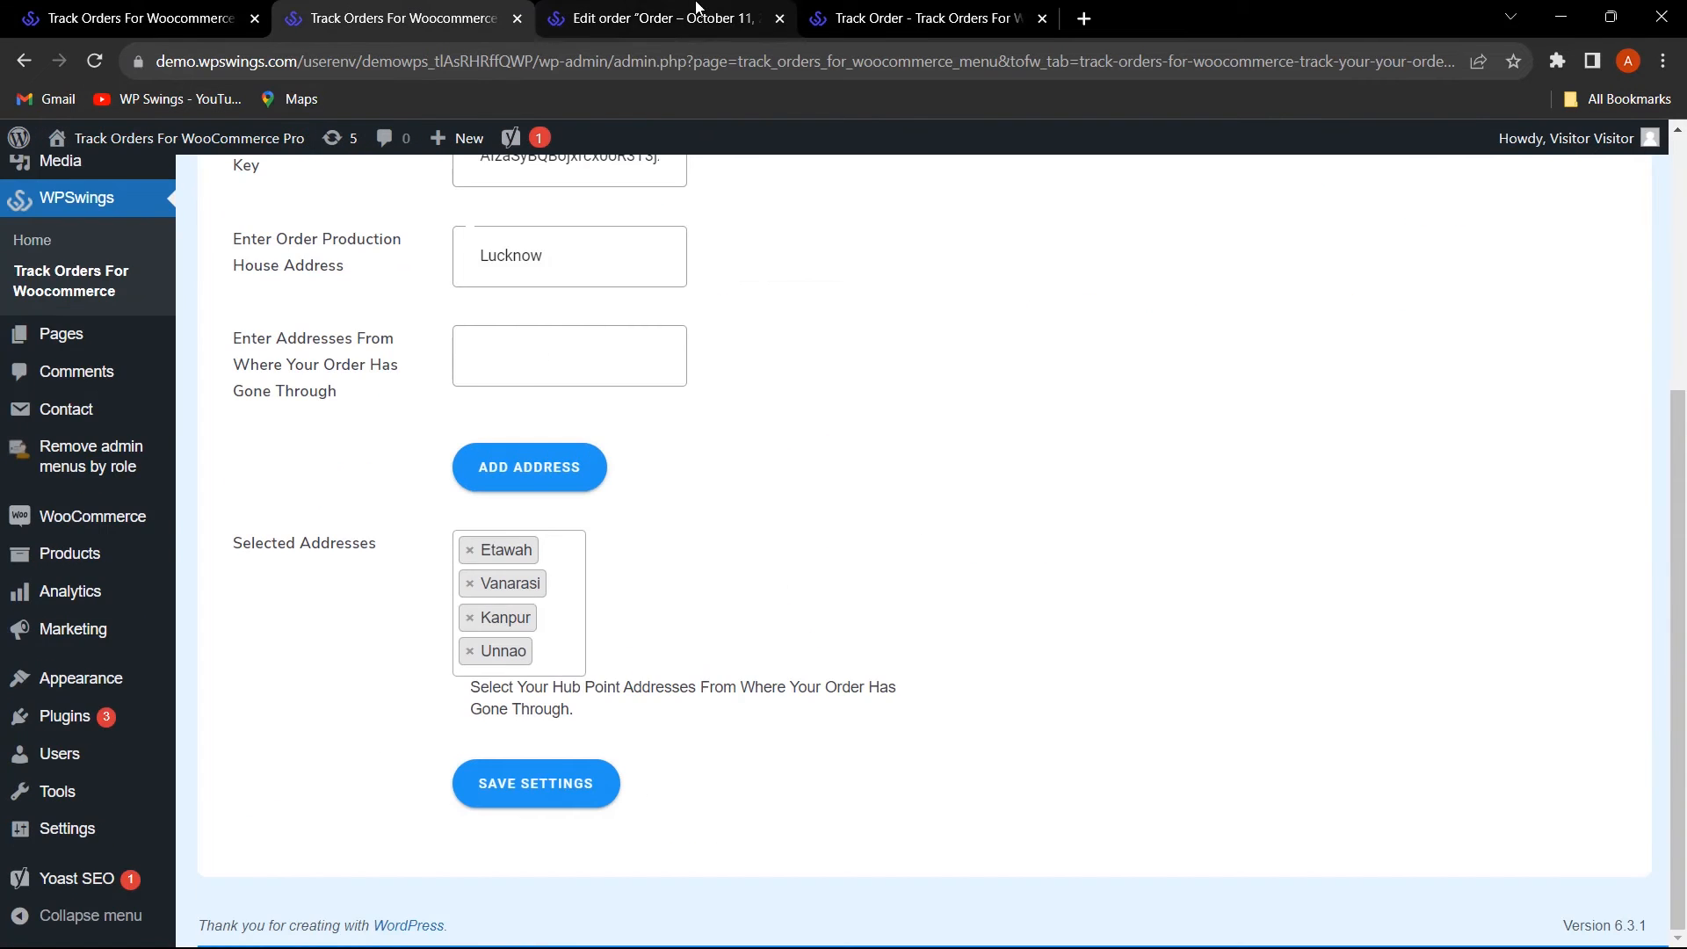
# - Set the edited order's status to Order Shipped and update the order
pyautogui.click(661, 17)
pyautogui.scroll(-4, 401, 589)
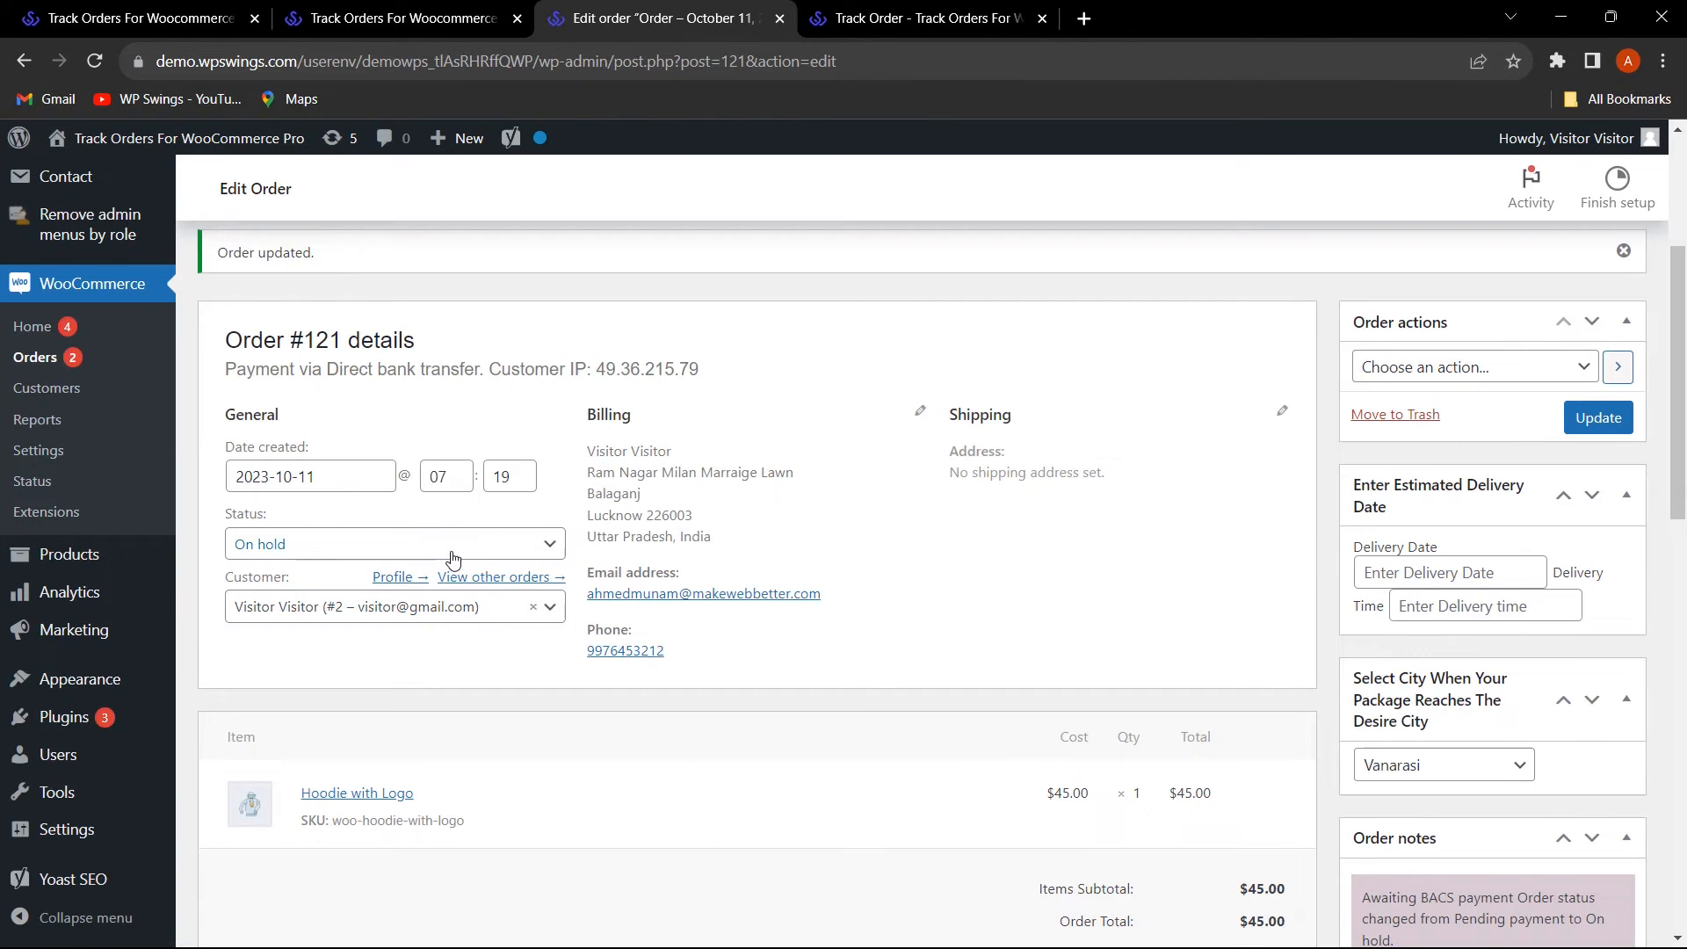
pyautogui.click(485, 552)
pyautogui.scroll(-5, 356, 773)
pyautogui.click(356, 798)
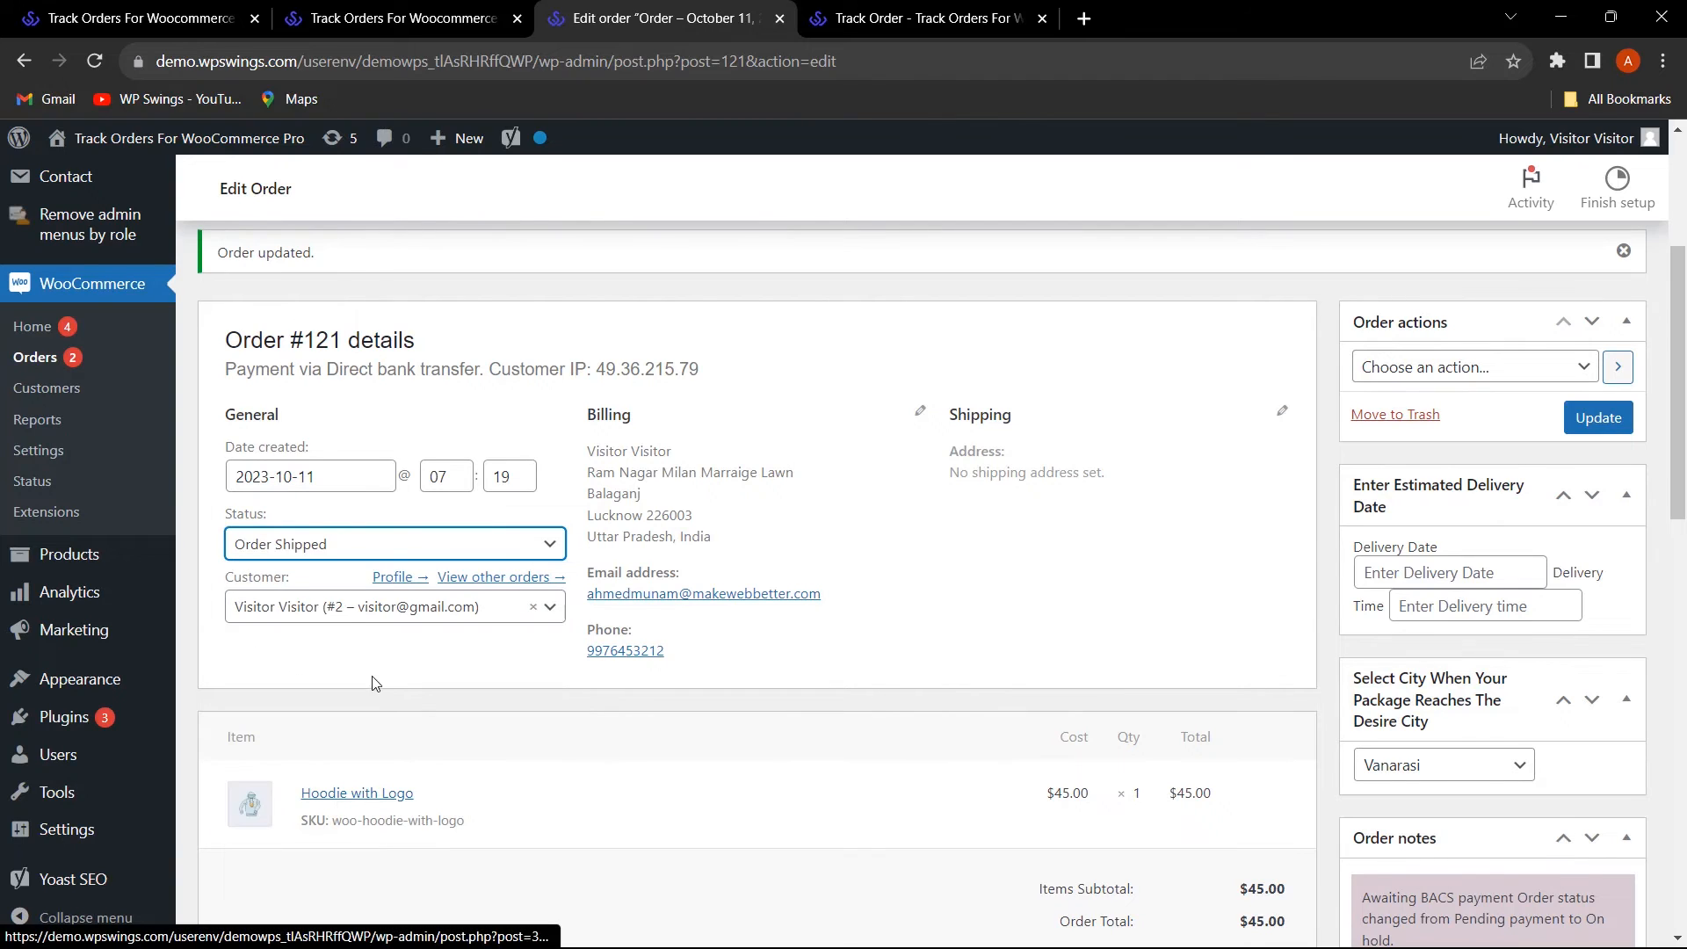
pyautogui.click(1612, 422)
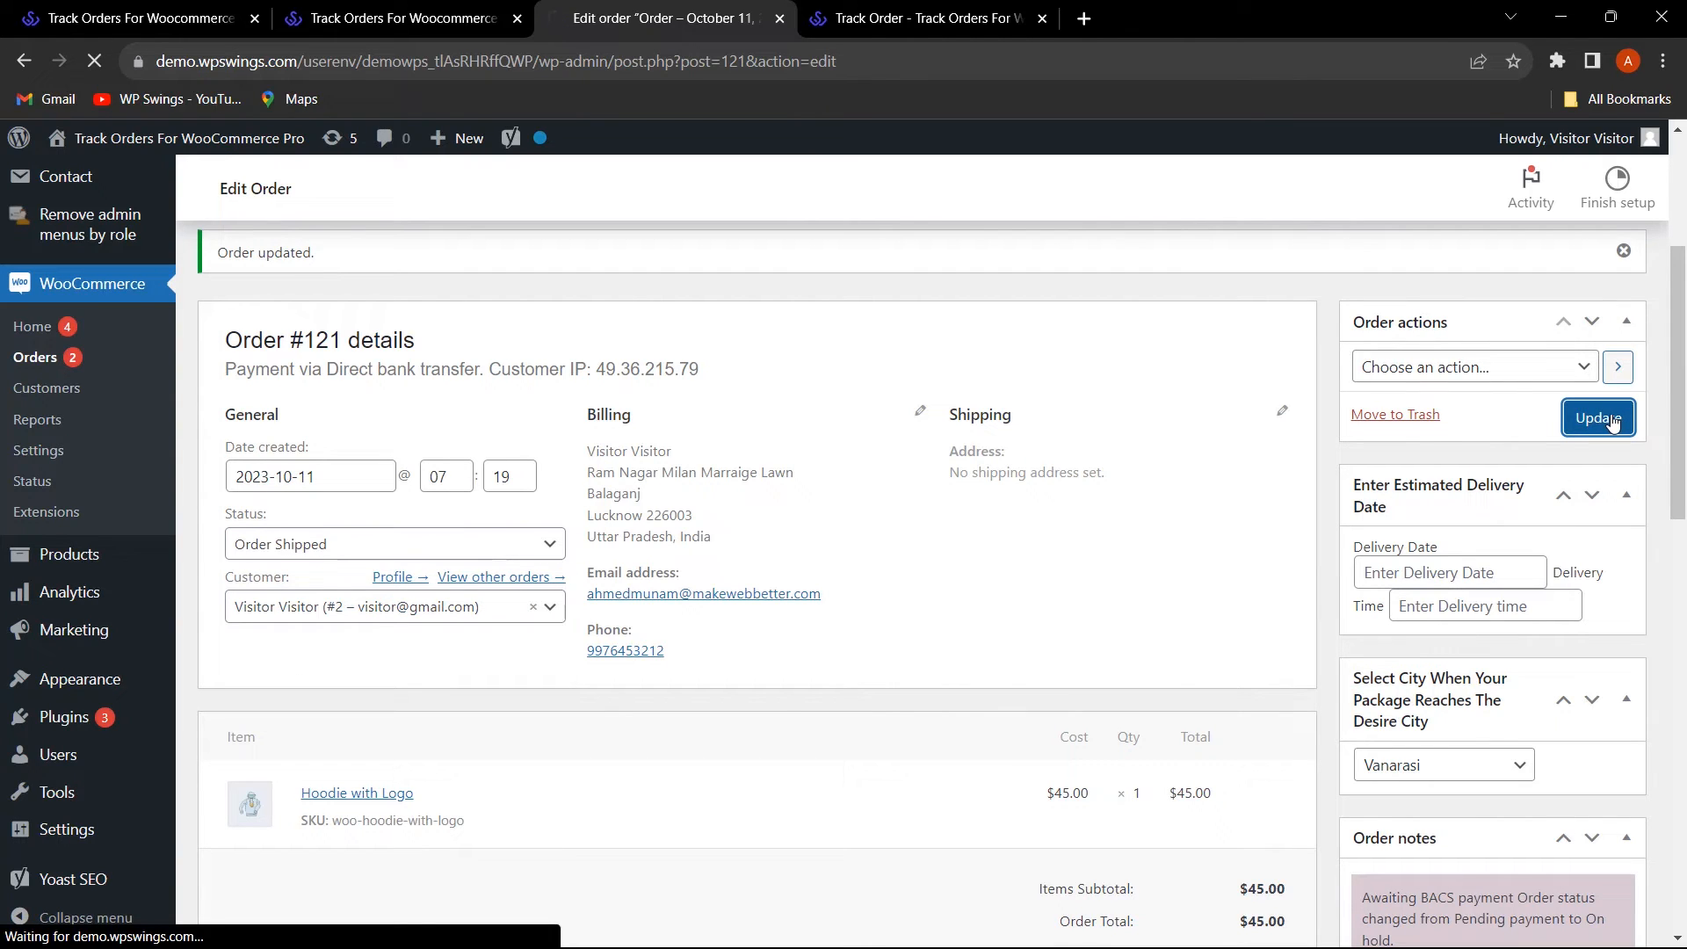
# - Reload the order's tracking page and examine the shipped stage in the tracking timeline
pyautogui.click(923, 18)
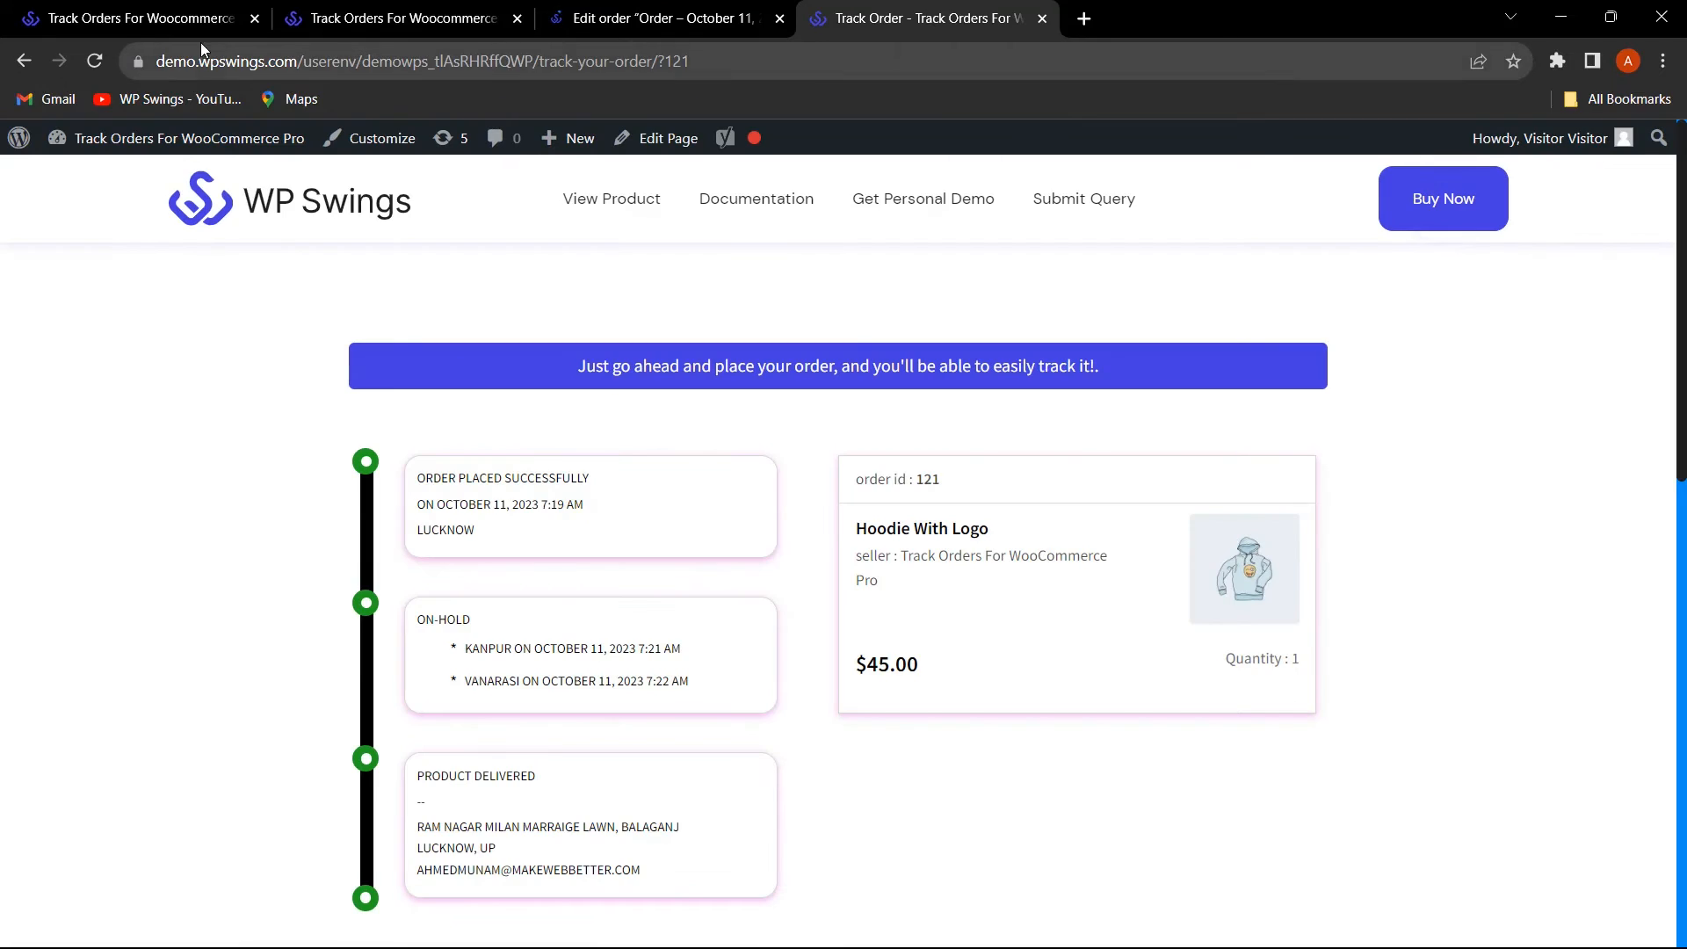
pyautogui.click(94, 61)
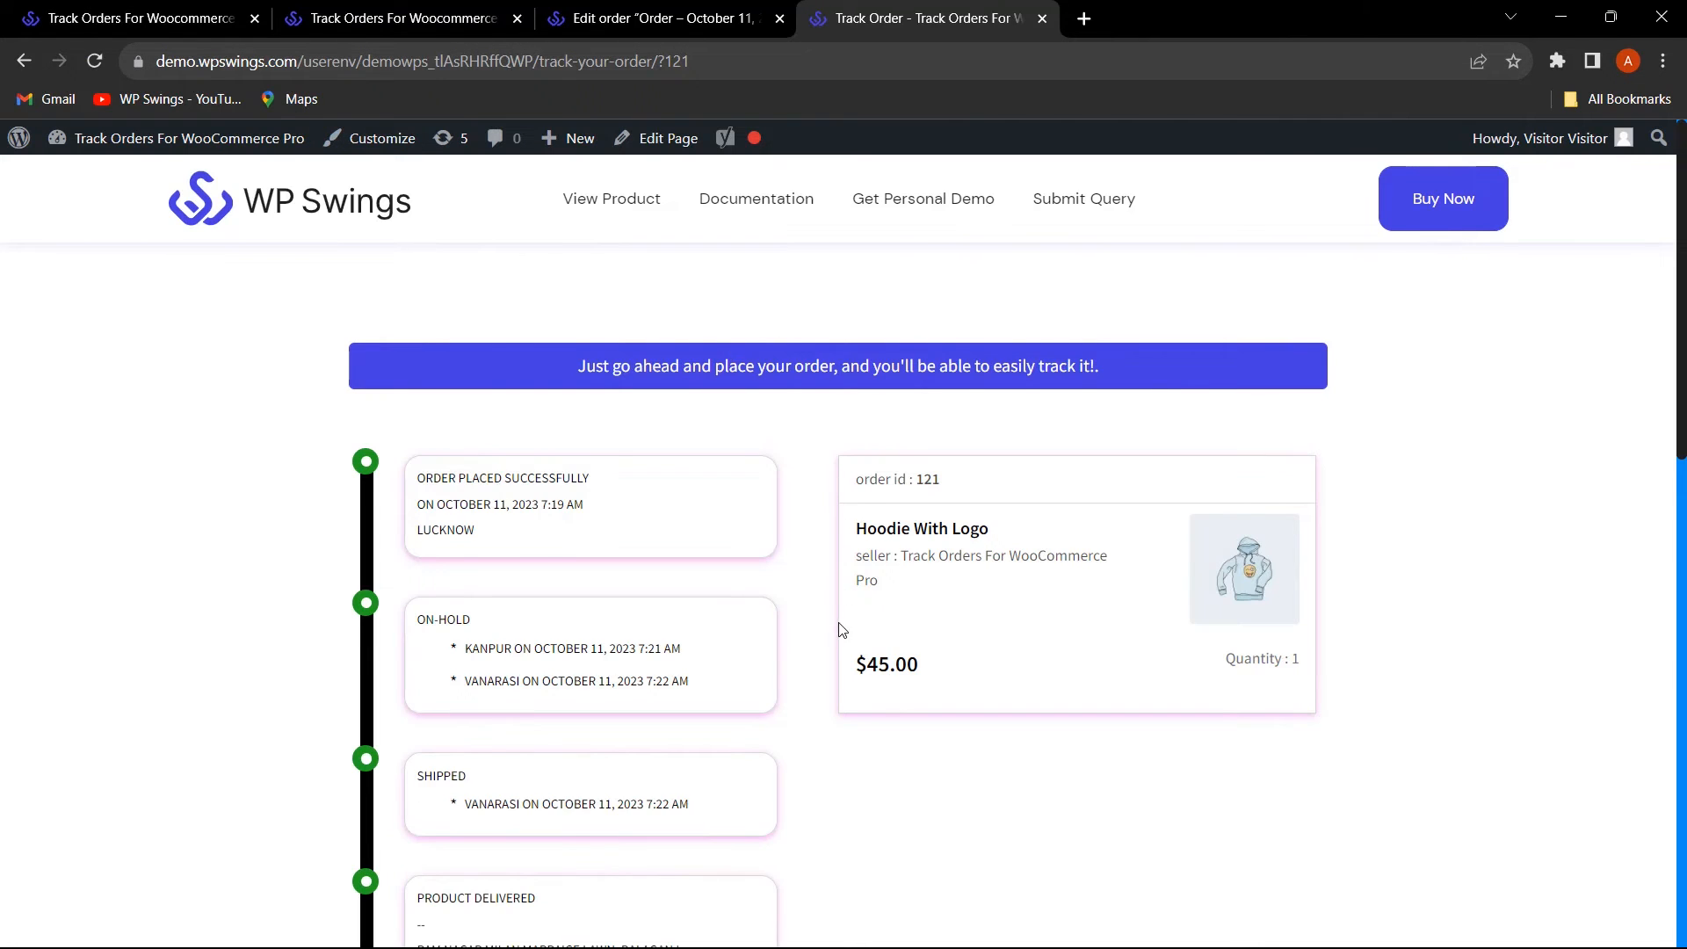
pyautogui.scroll(-3, 842, 627)
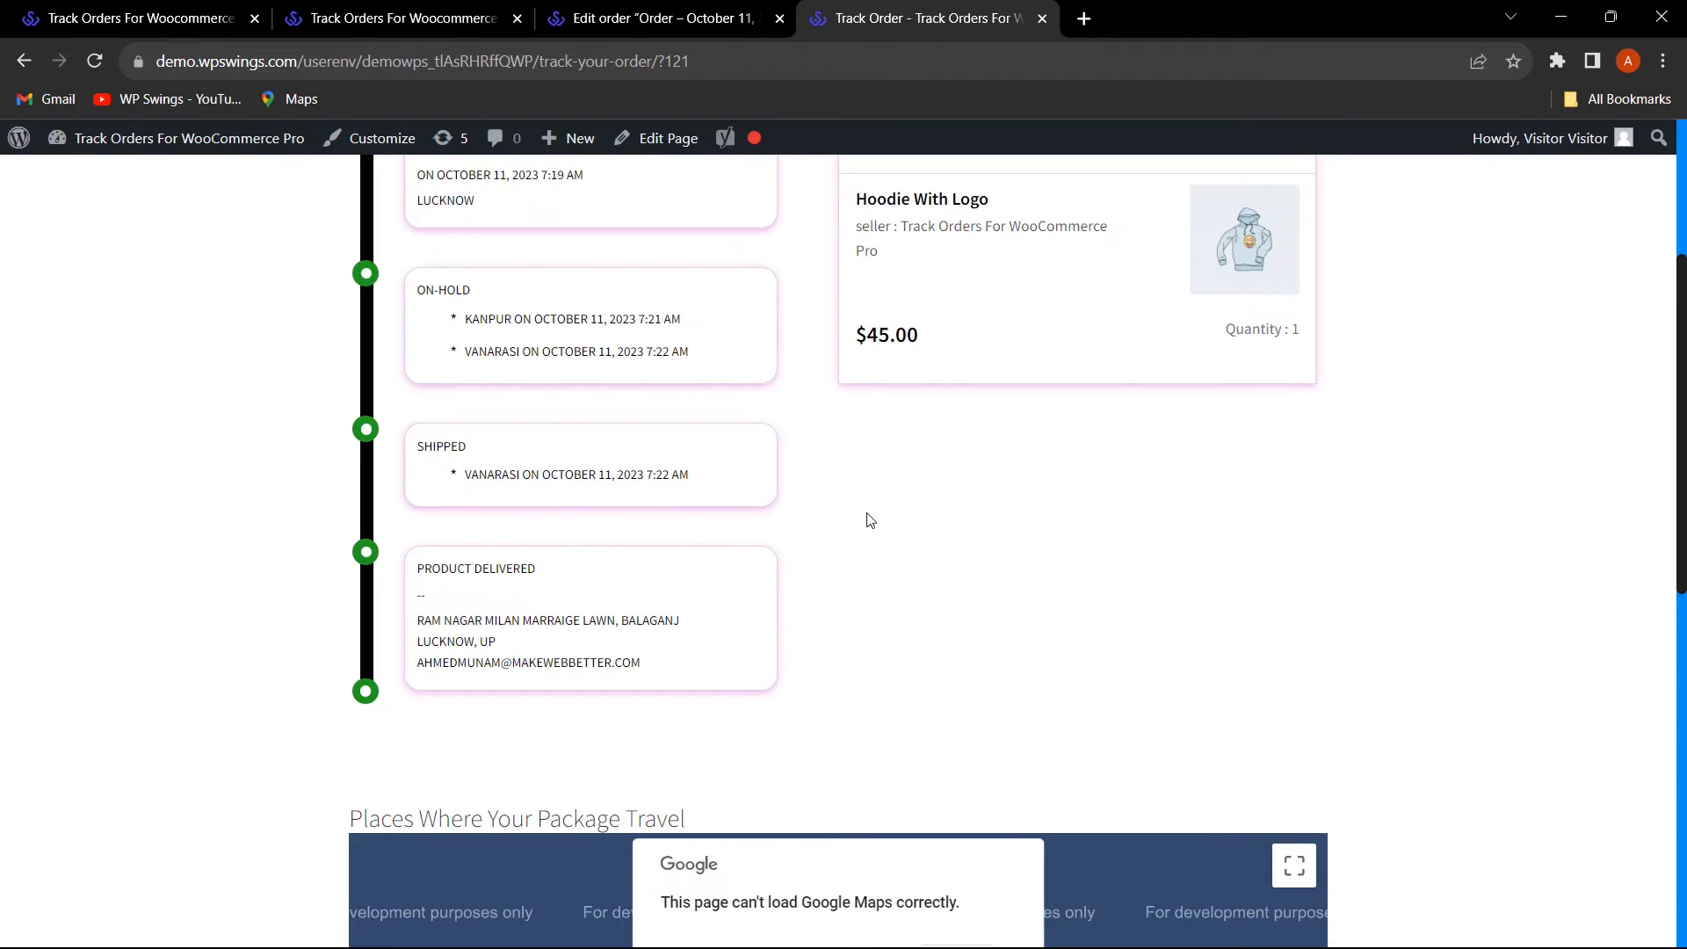
pyautogui.scroll(3, 871, 520)
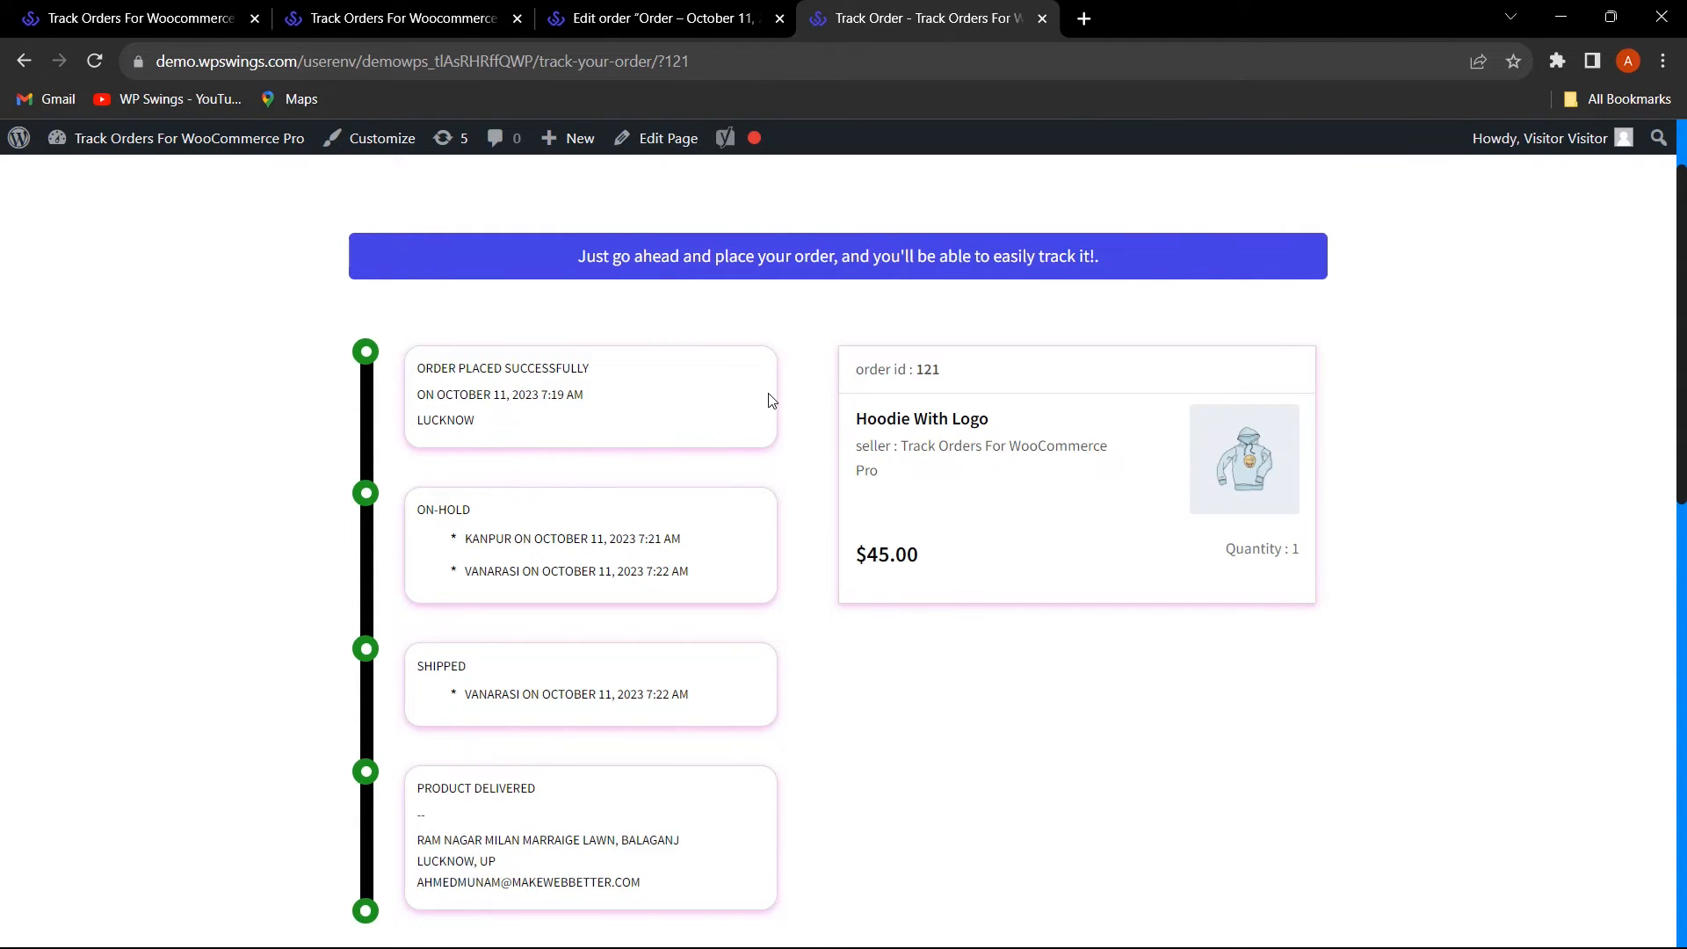
pyautogui.scroll(-1, 823, 561)
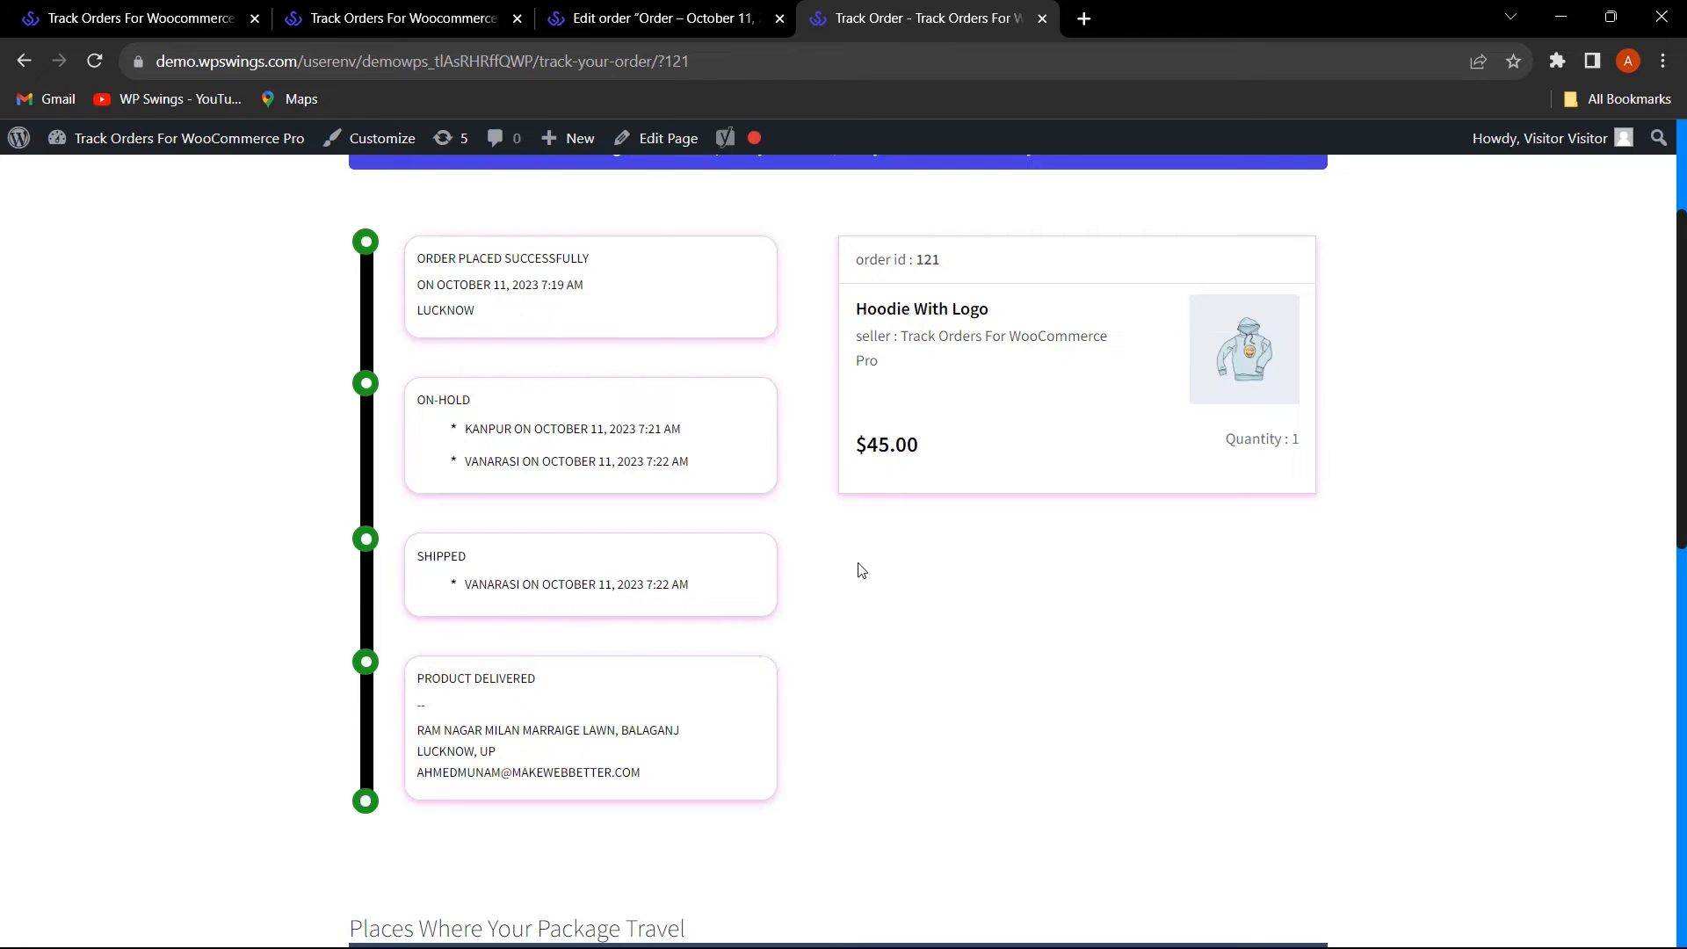
pyautogui.scroll(1, 818, 668)
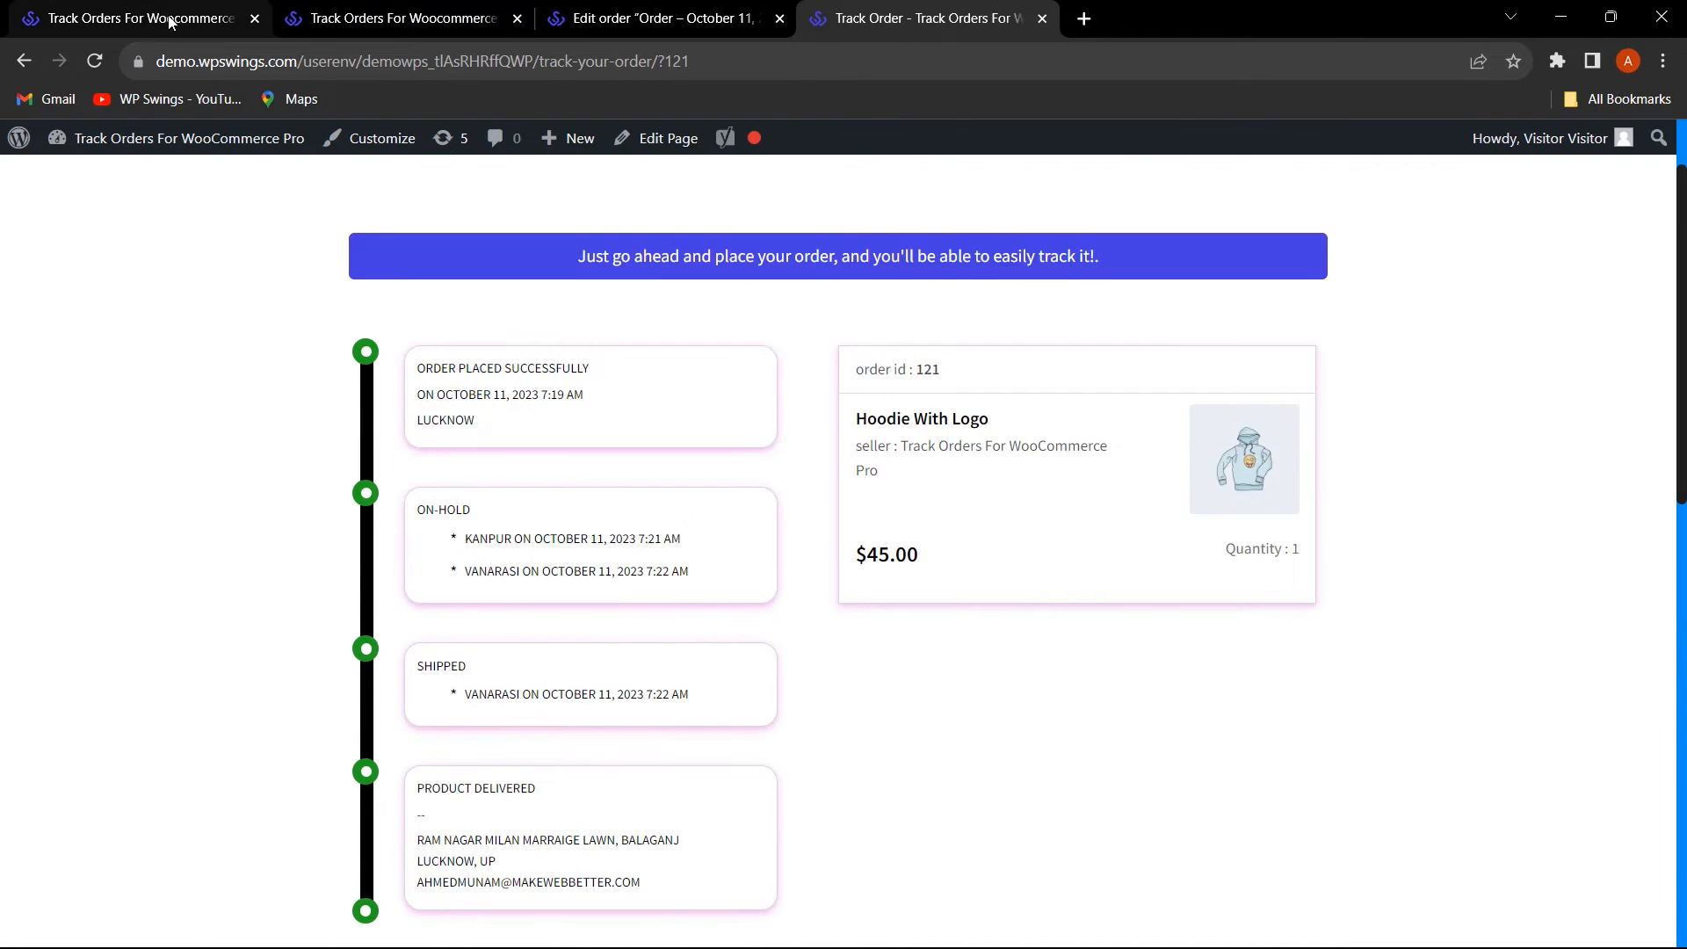
# - Disable Google Map tracking in the plugin's Track Order with Google Maps settings and save
pyautogui.click(371, 10)
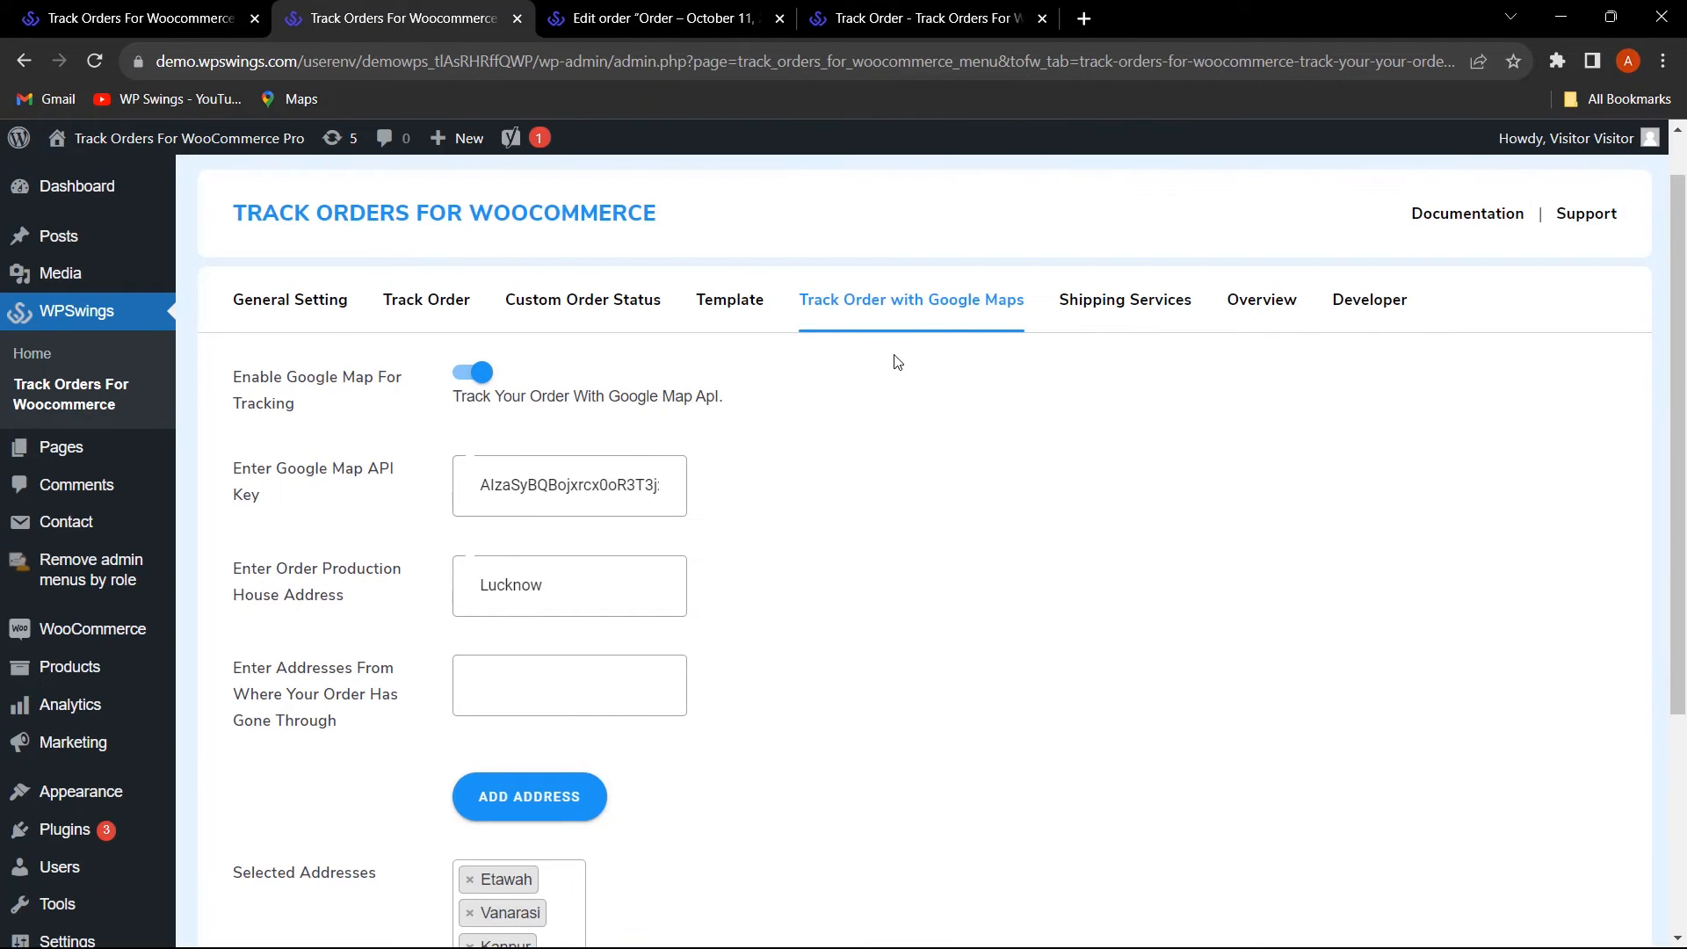
pyautogui.click(472, 372)
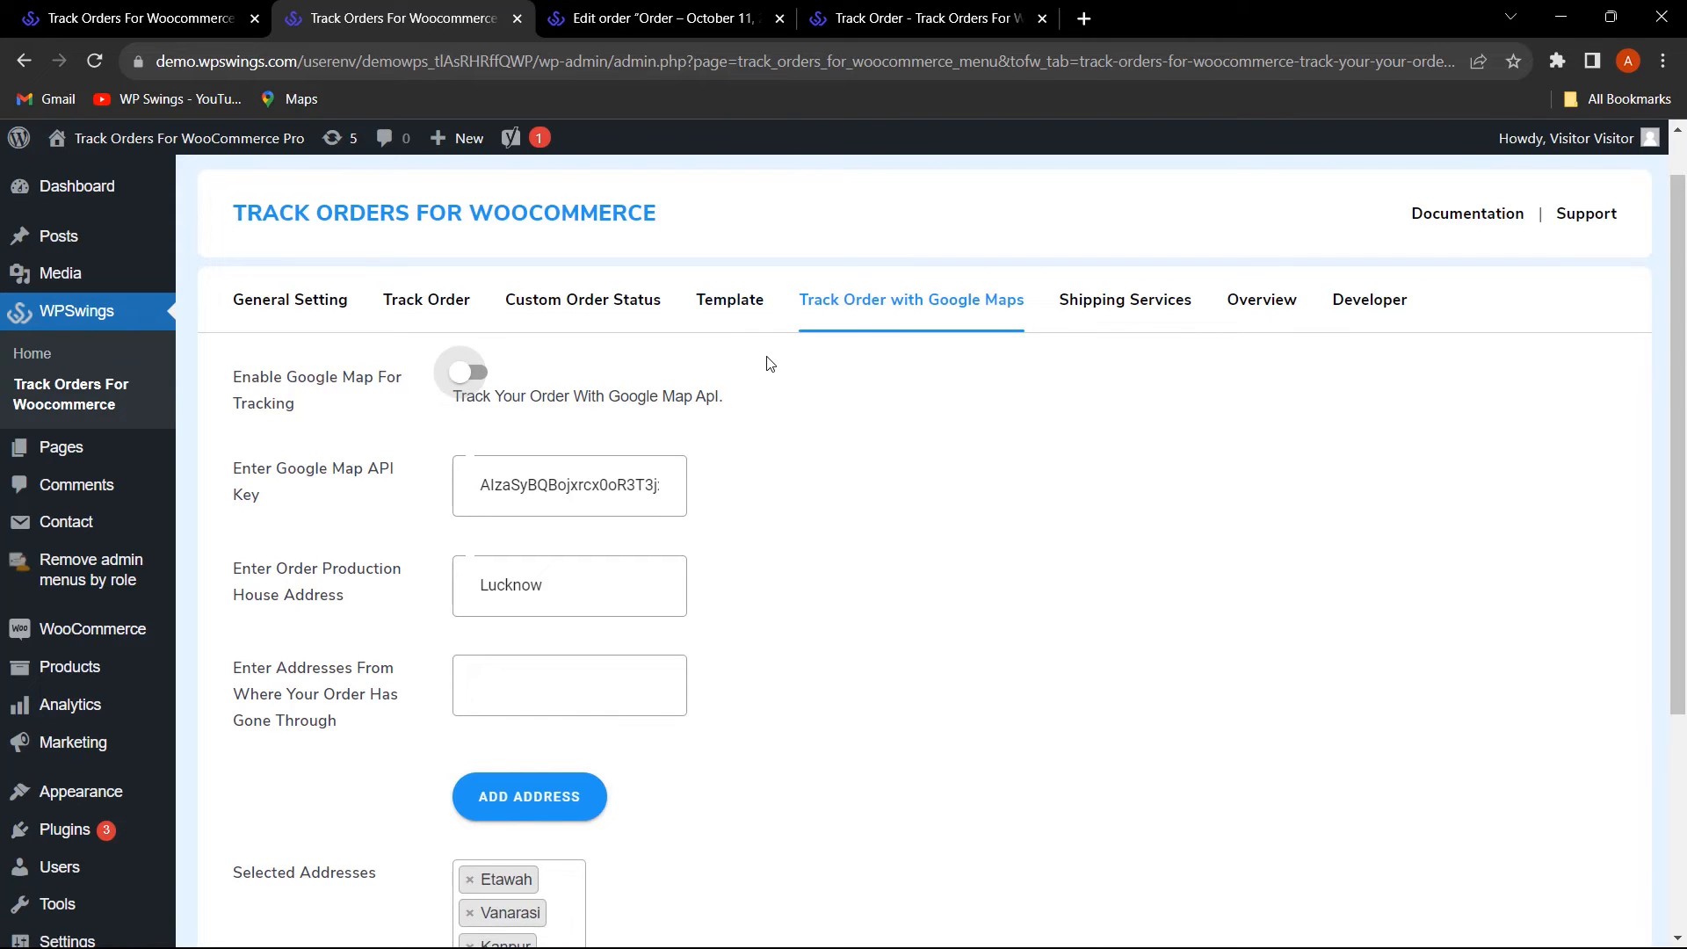
pyautogui.scroll(-4, 991, 524)
pyautogui.click(534, 784)
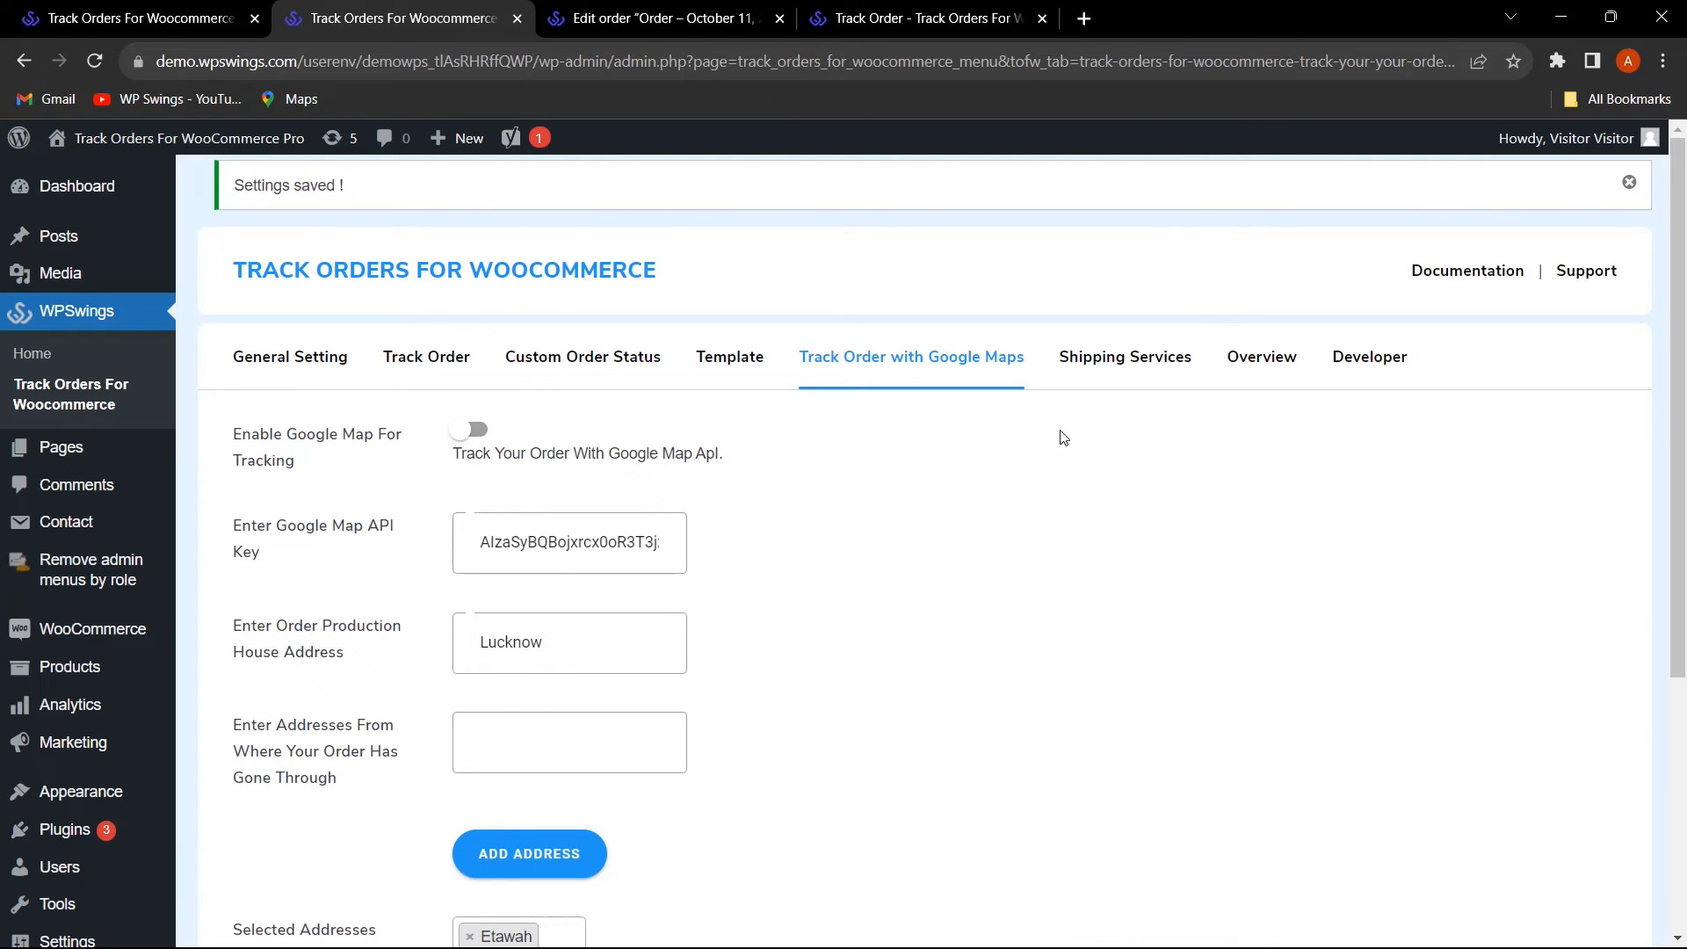
# - Enable the third party tracking API and FedEx shipment tracking in the Shipping Services settings, and review the FedEx credential fields
pyautogui.click(1123, 362)
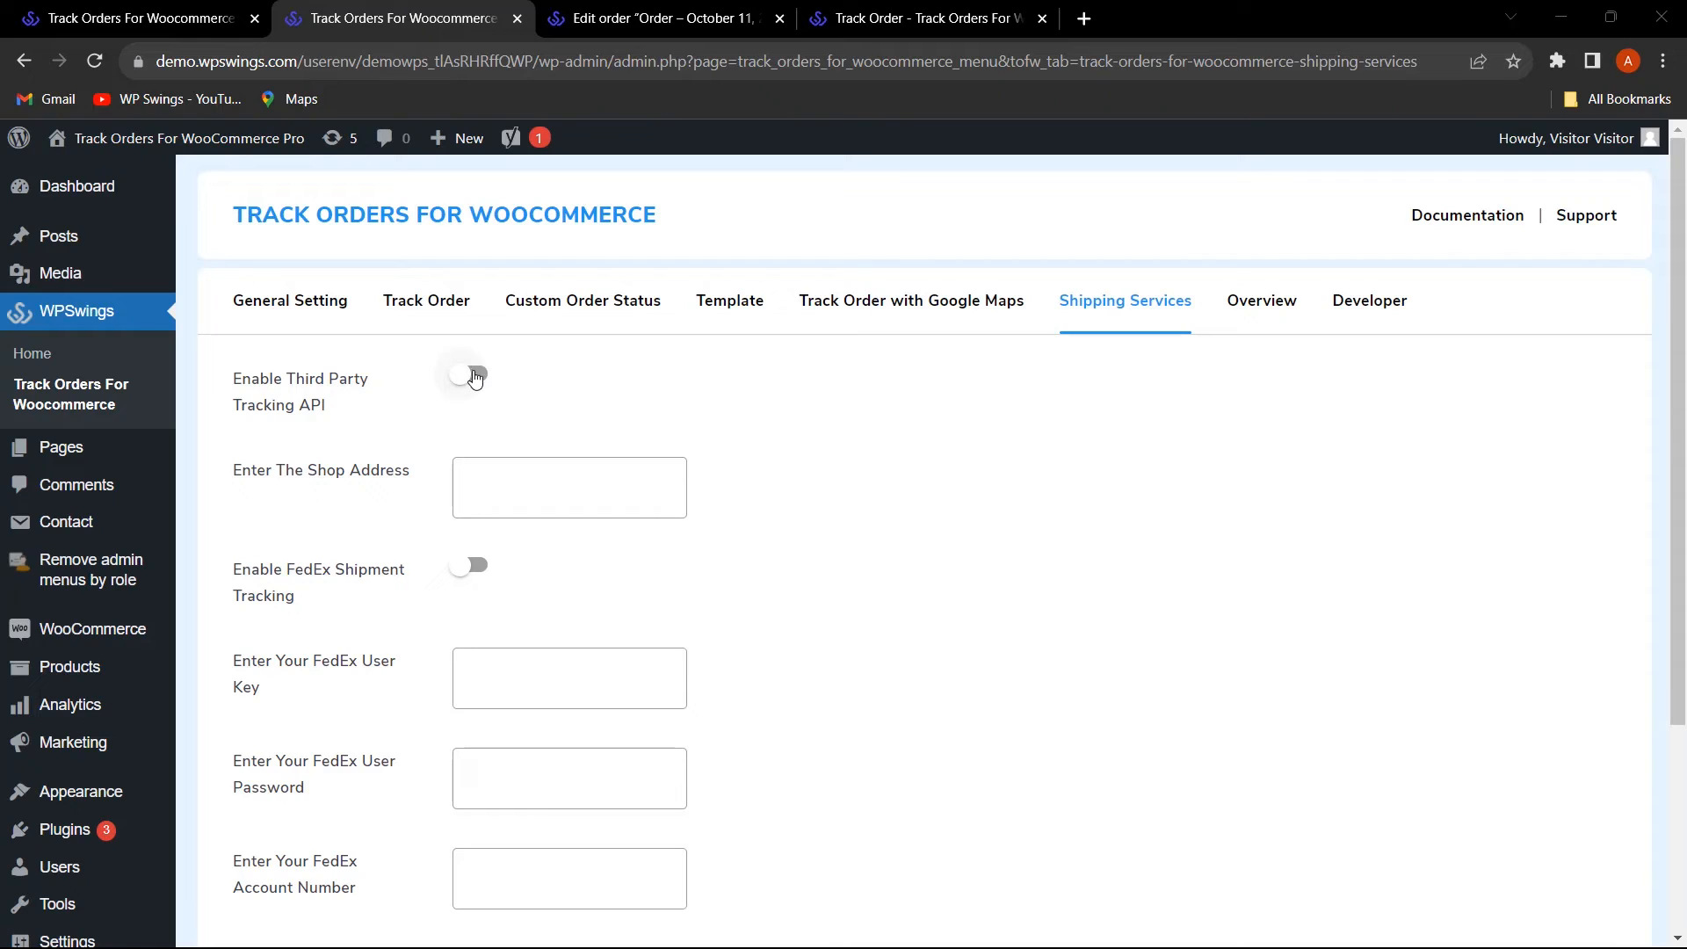
pyautogui.click(474, 377)
pyautogui.click(515, 501)
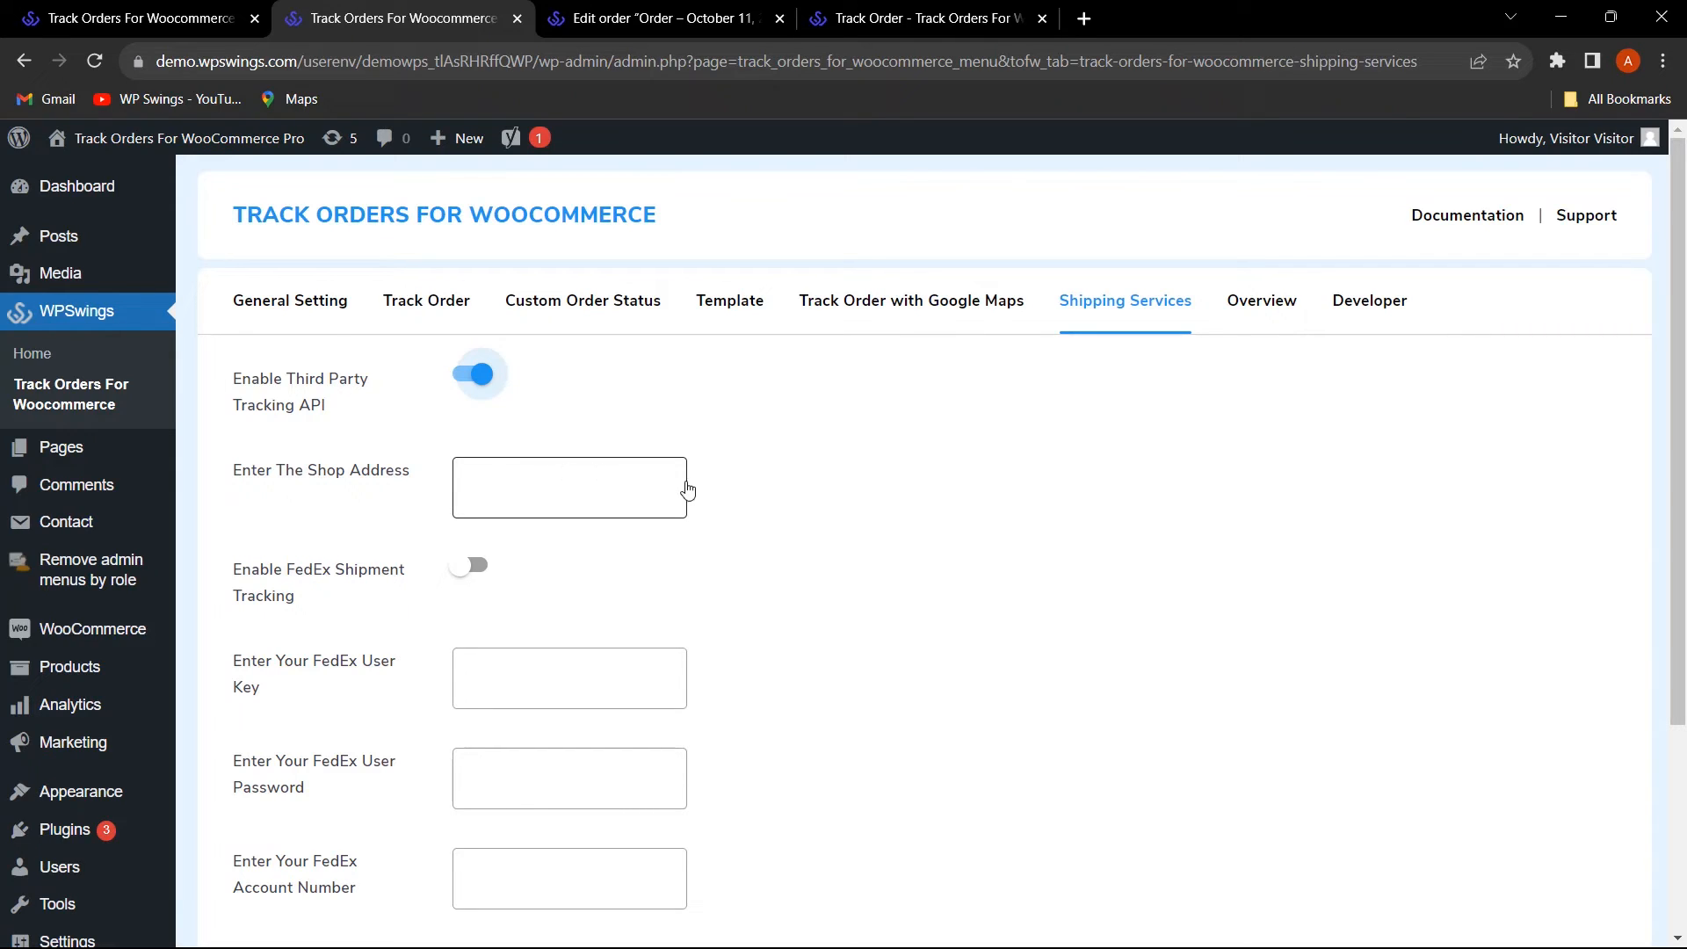
pyautogui.scroll(-1, 844, 519)
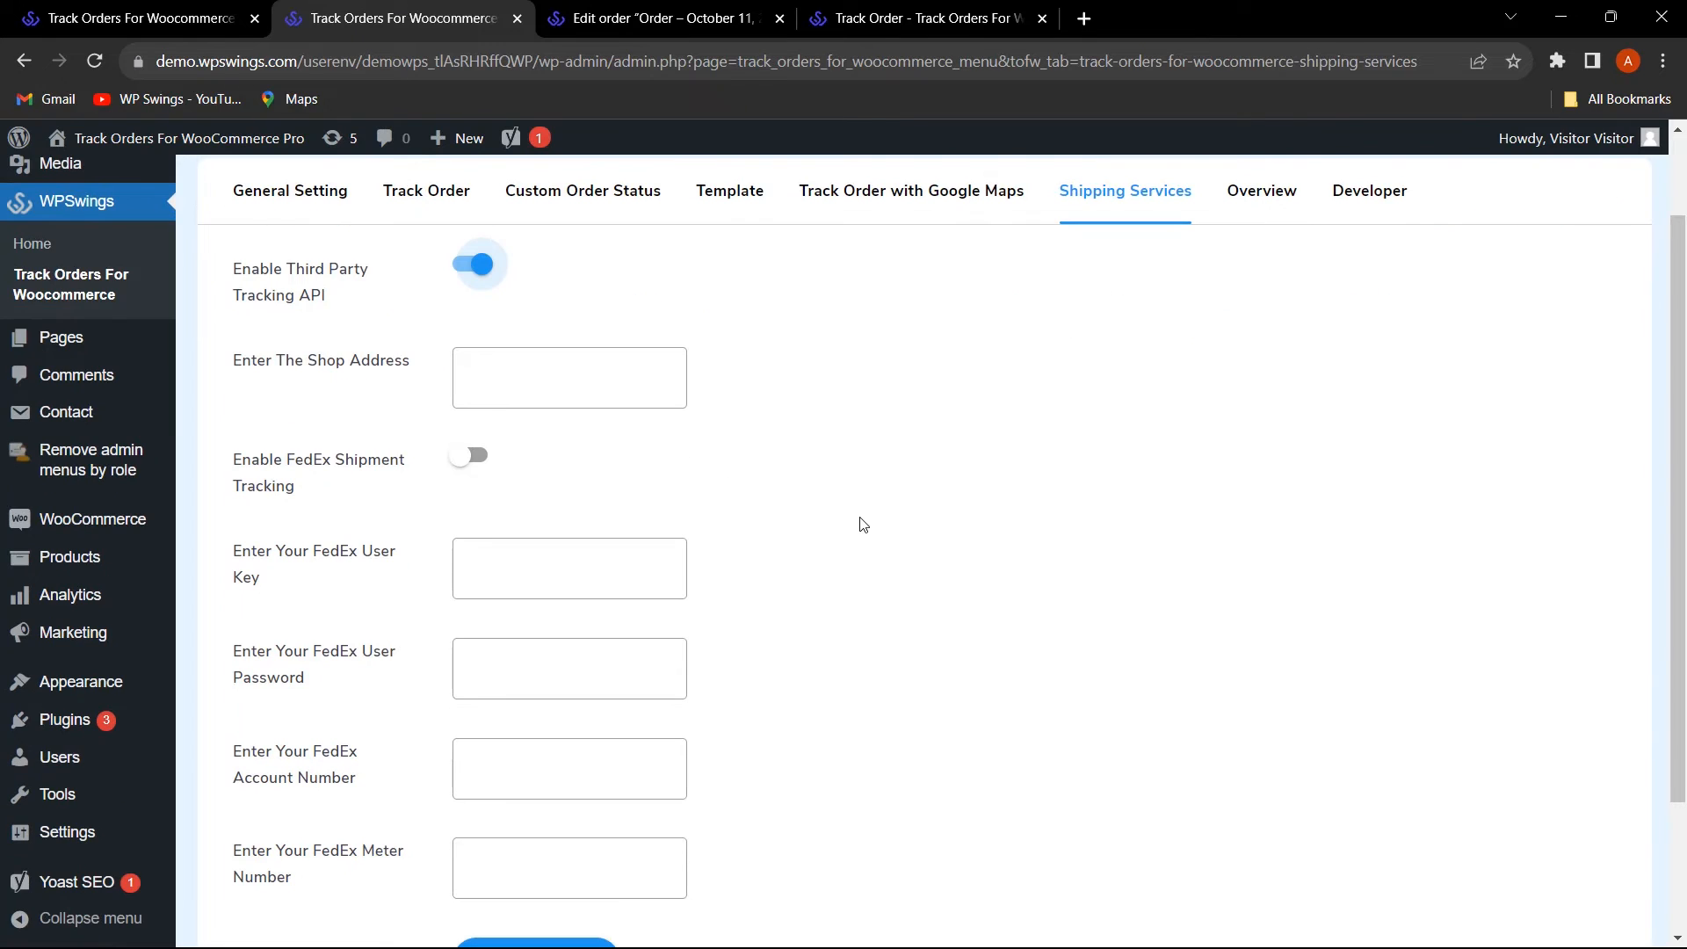
pyautogui.click(487, 459)
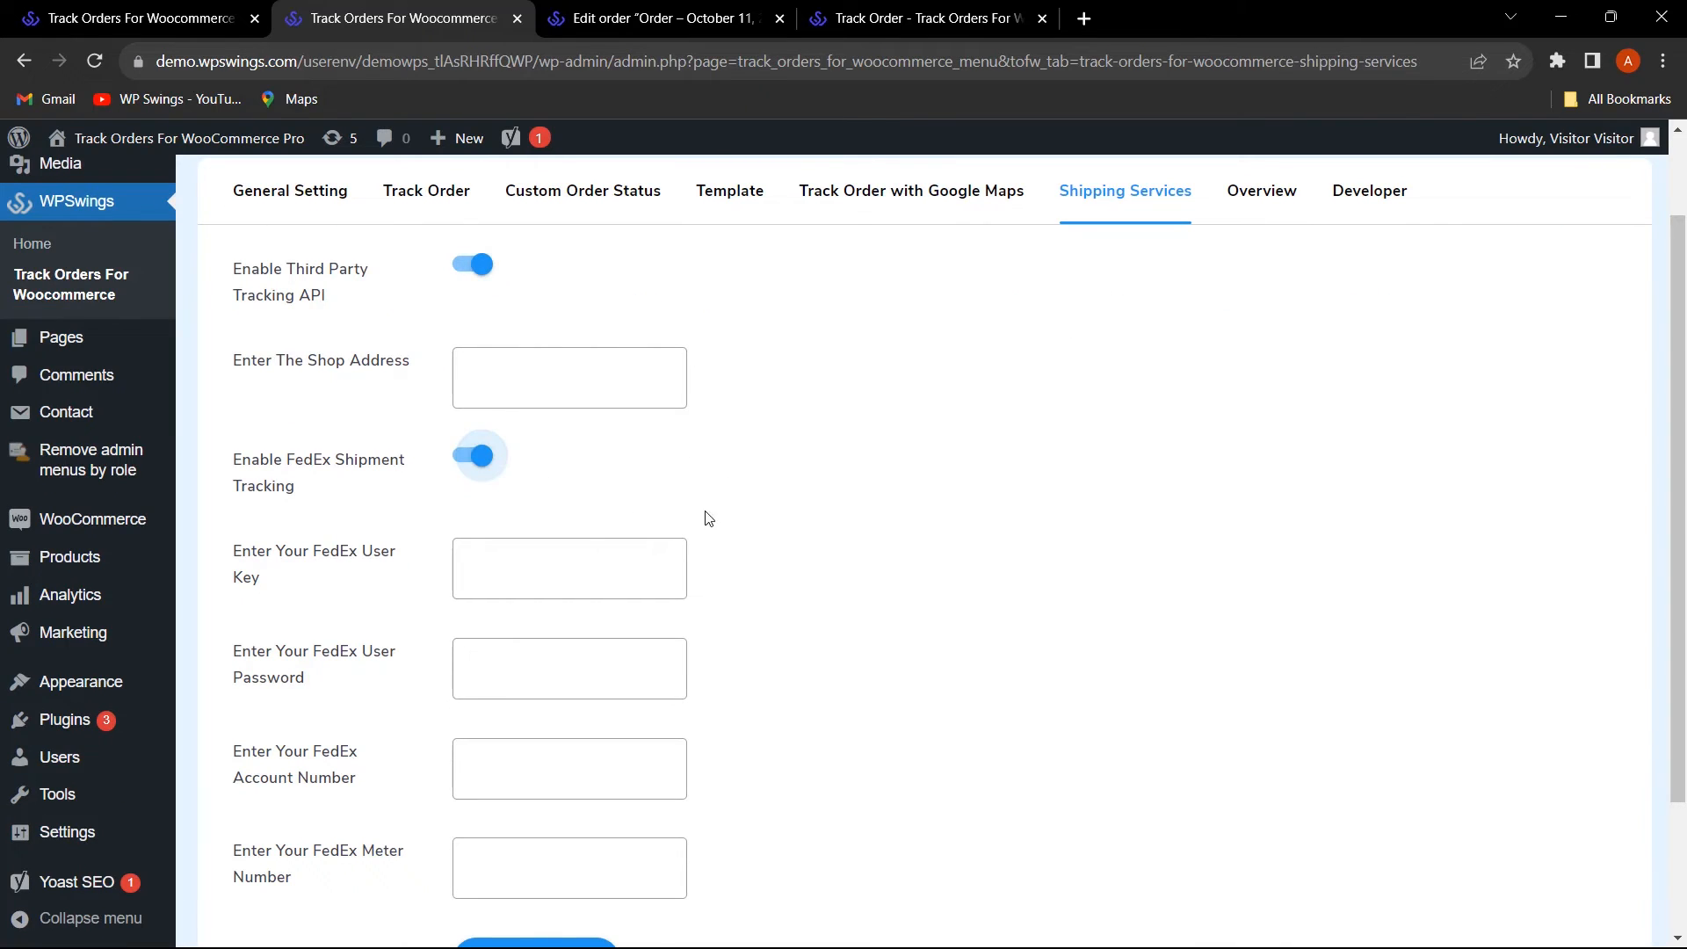
pyautogui.scroll(-1, 875, 546)
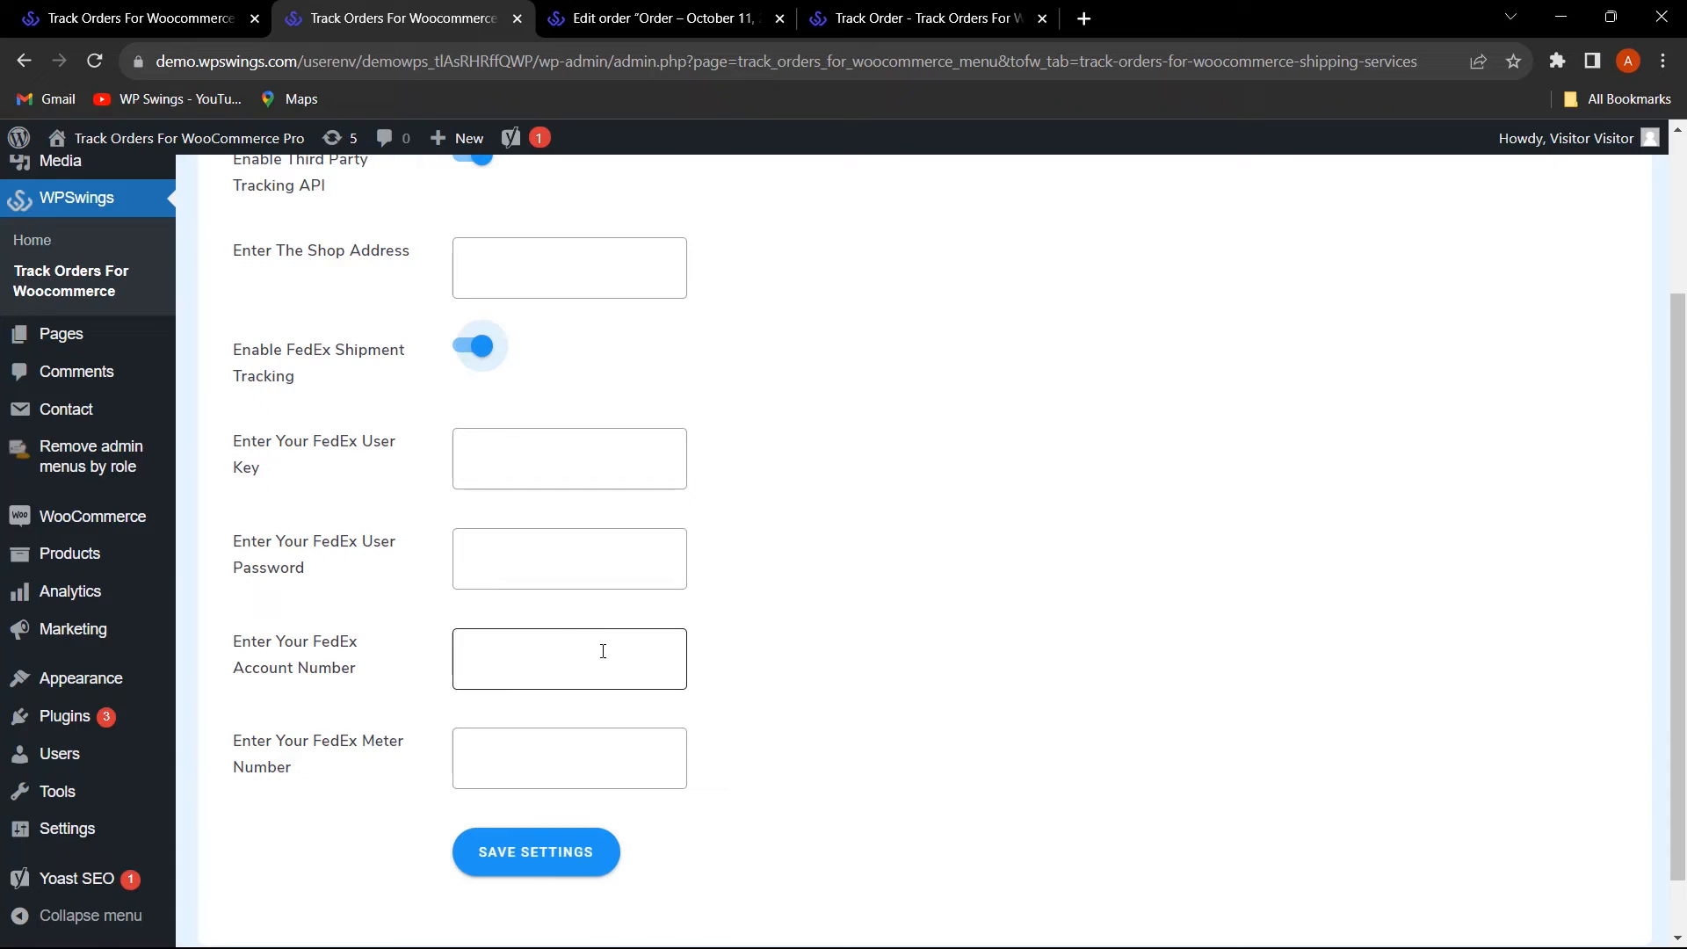
pyautogui.scroll(-1, 900, 684)
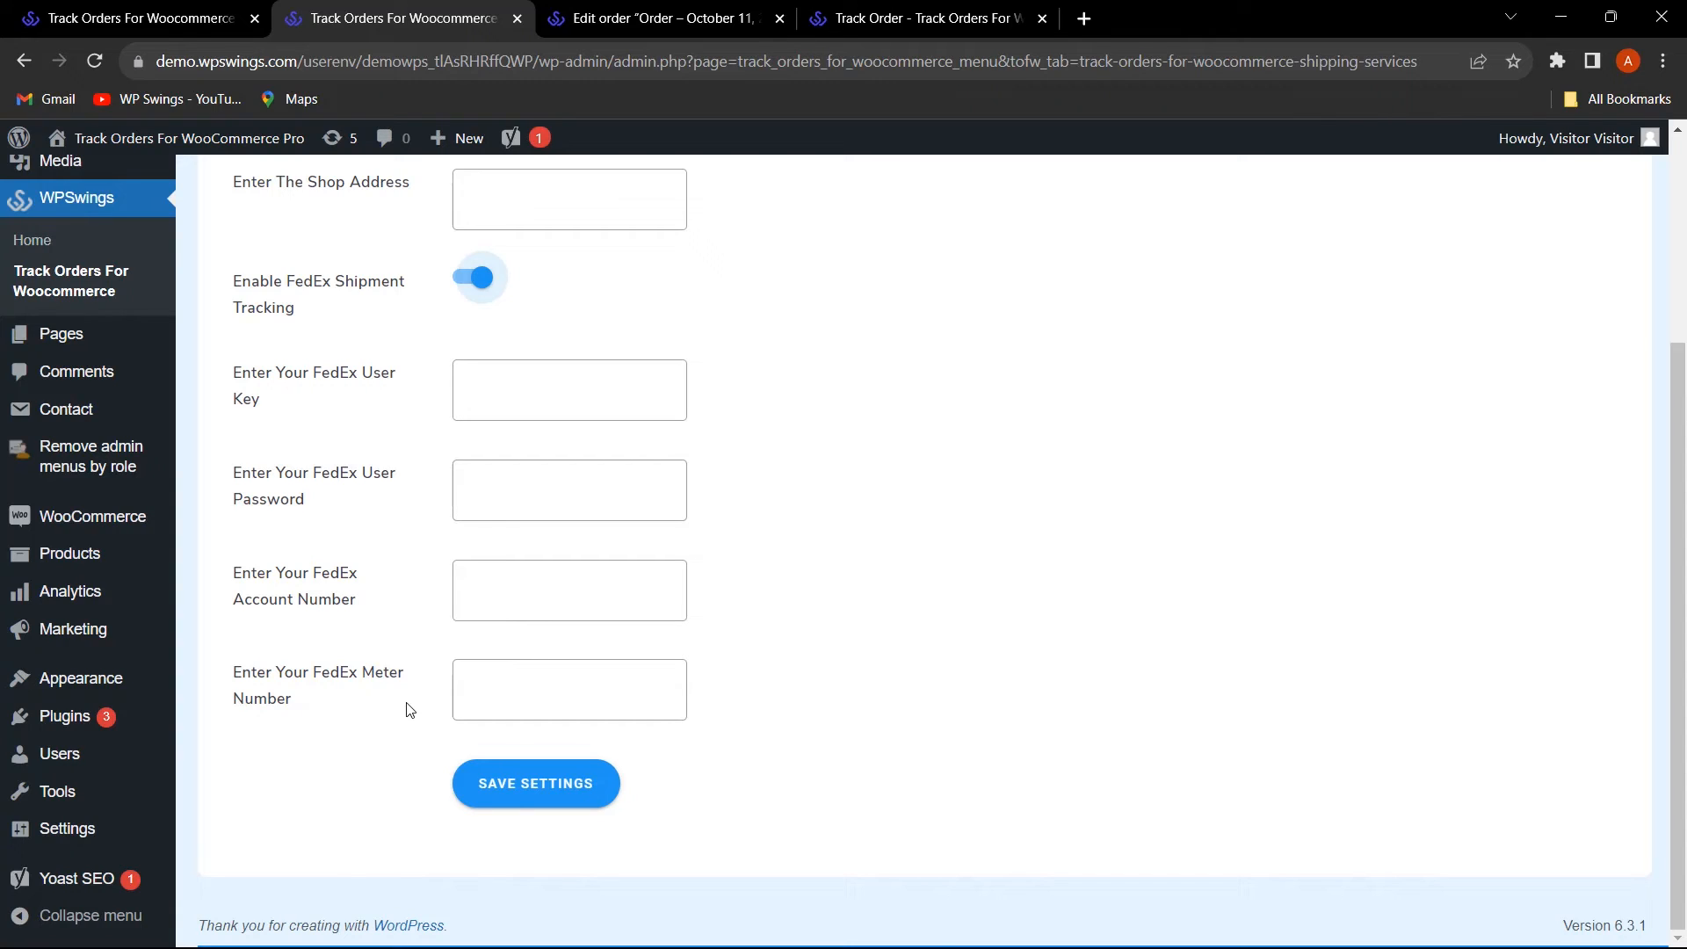
# - Switch the third party tracking API and FedEx shipment tracking back off
pyautogui.scroll(3, 967, 636)
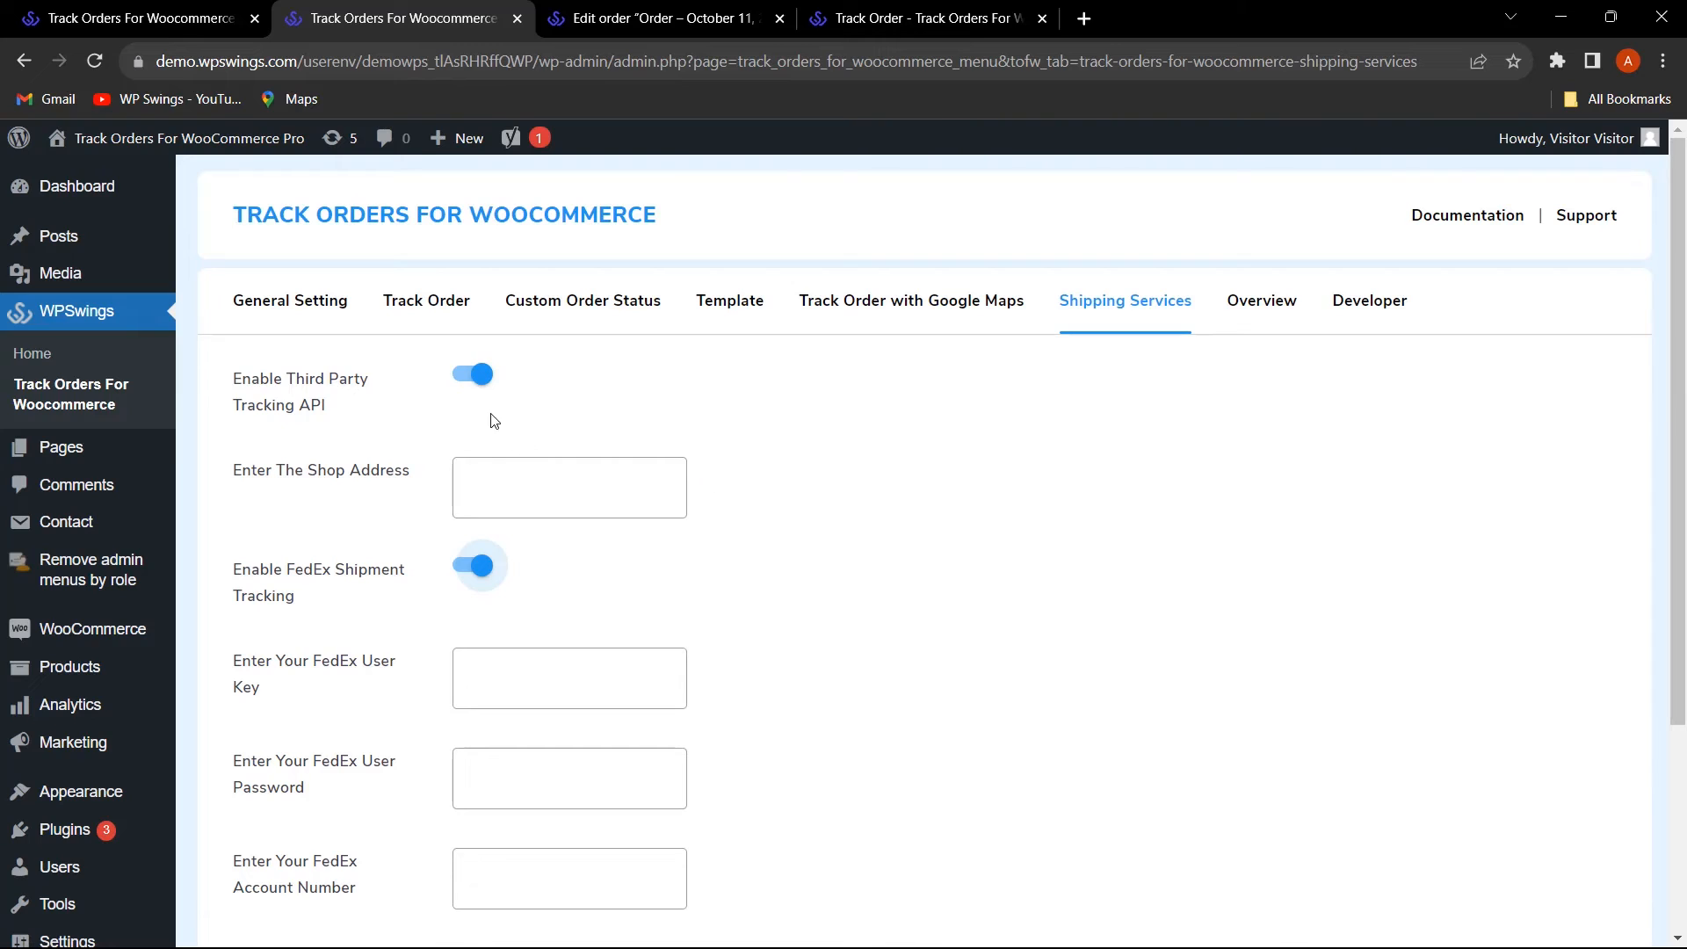
pyautogui.click(472, 376)
pyautogui.click(473, 566)
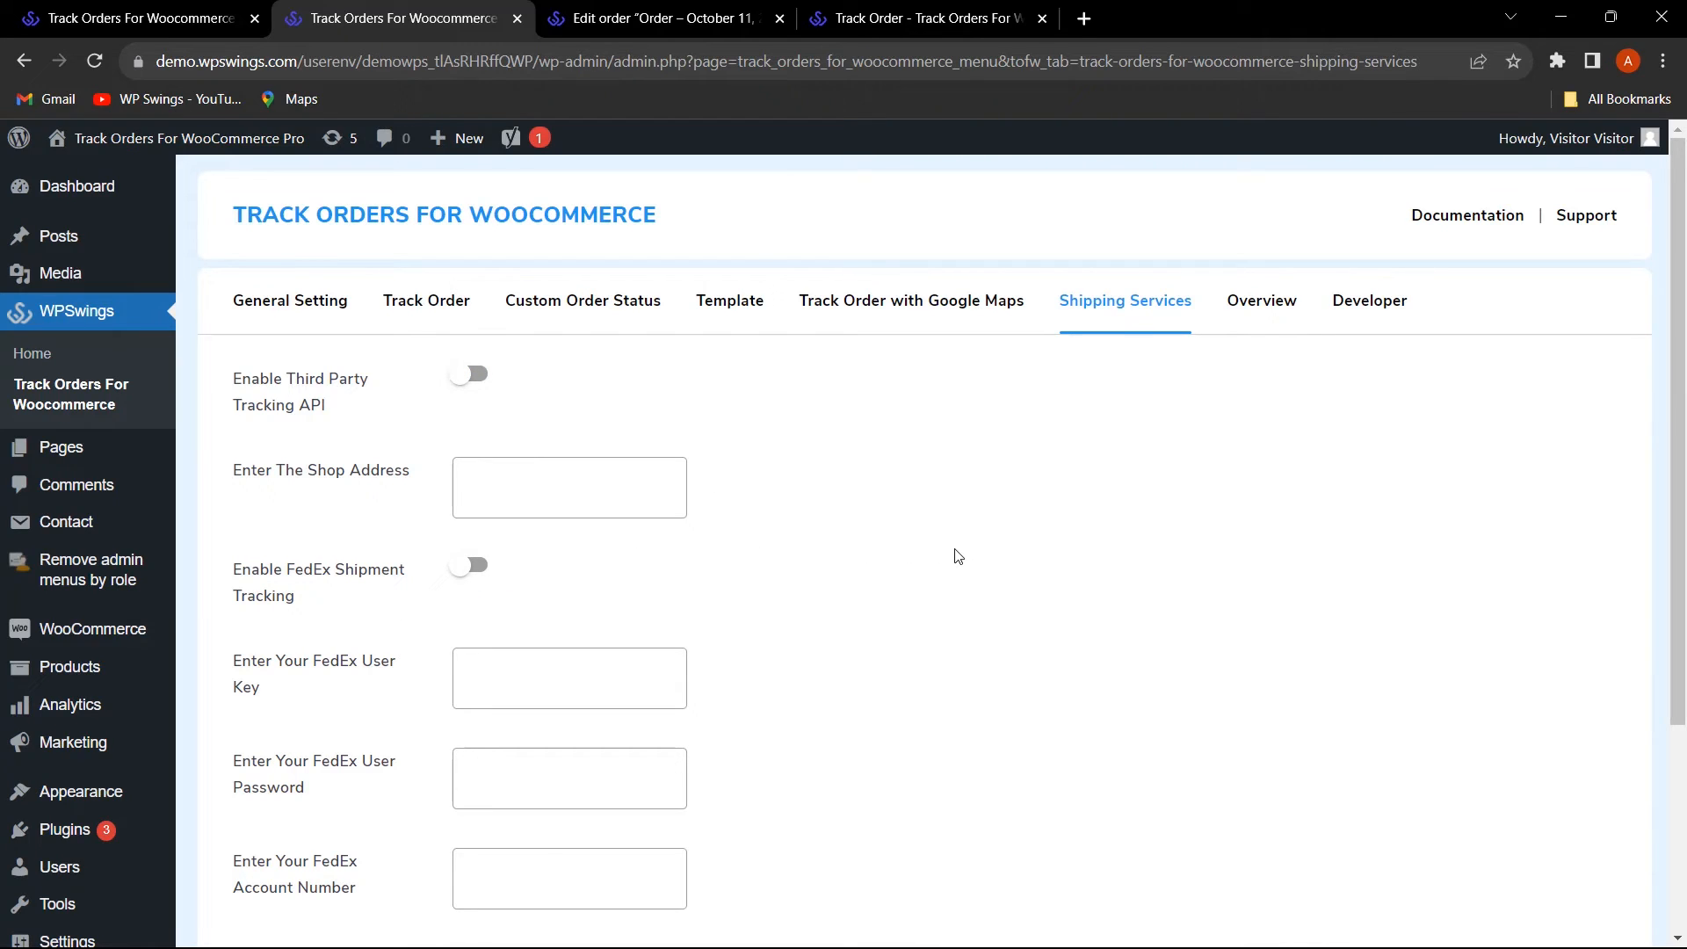
# - Review the plugin's General Setting options and open the WooCommerce orders list in a new tab to check how order statuses are displayed
pyautogui.click(255, 323)
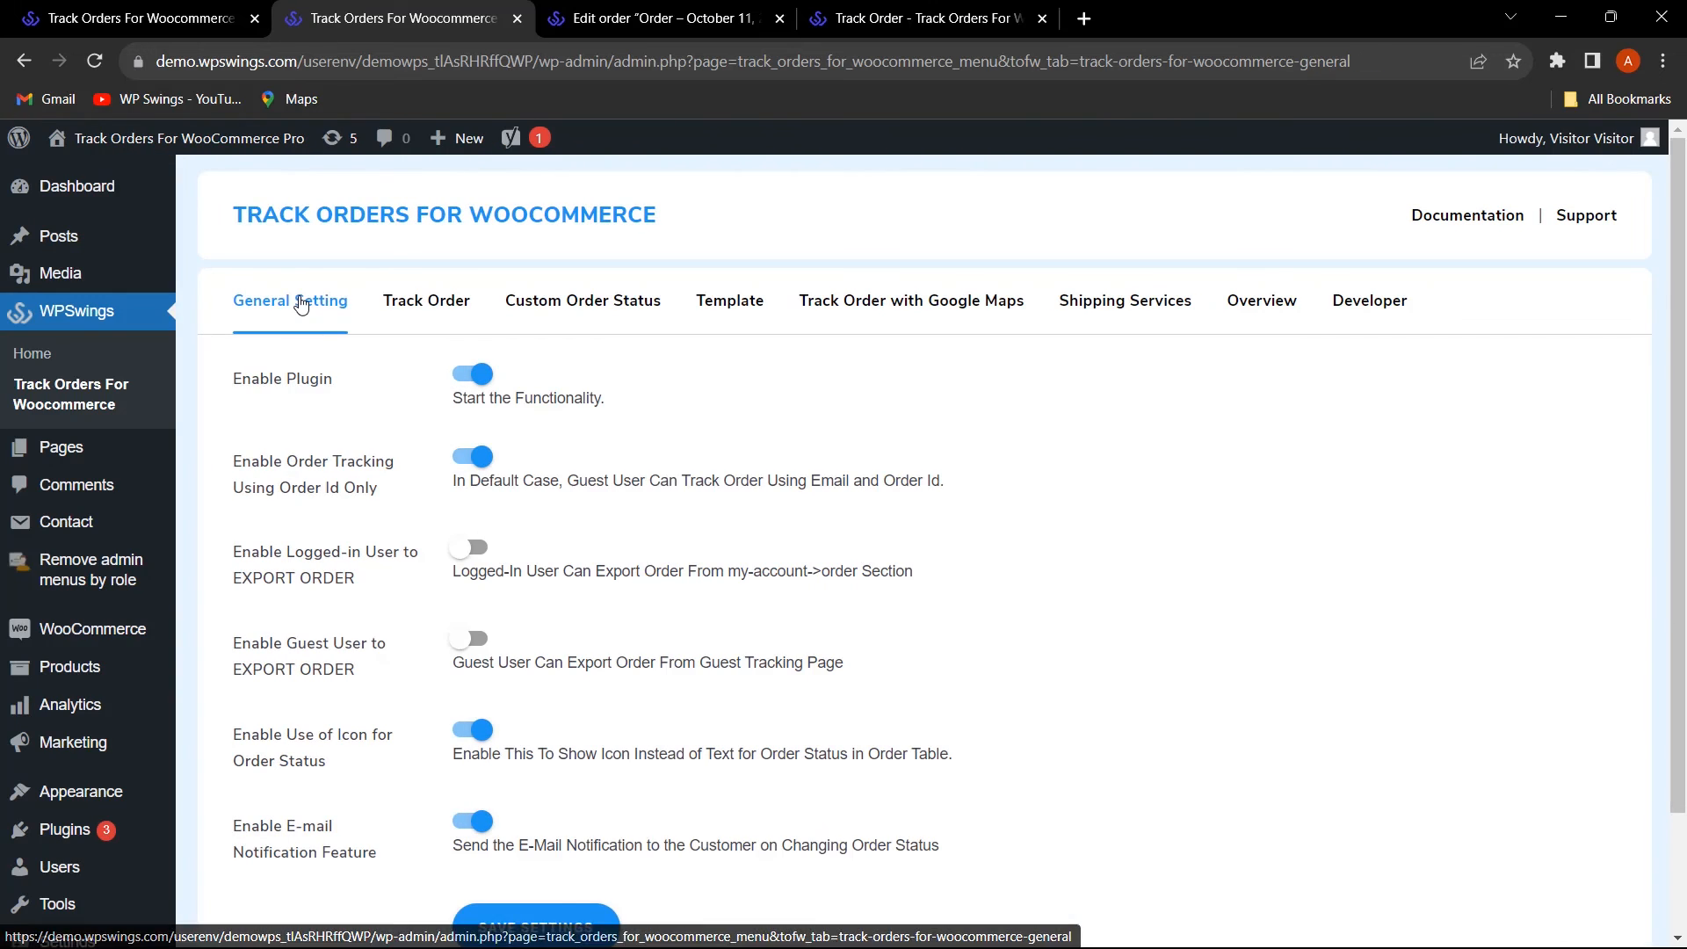
pyautogui.scroll(-2, 989, 580)
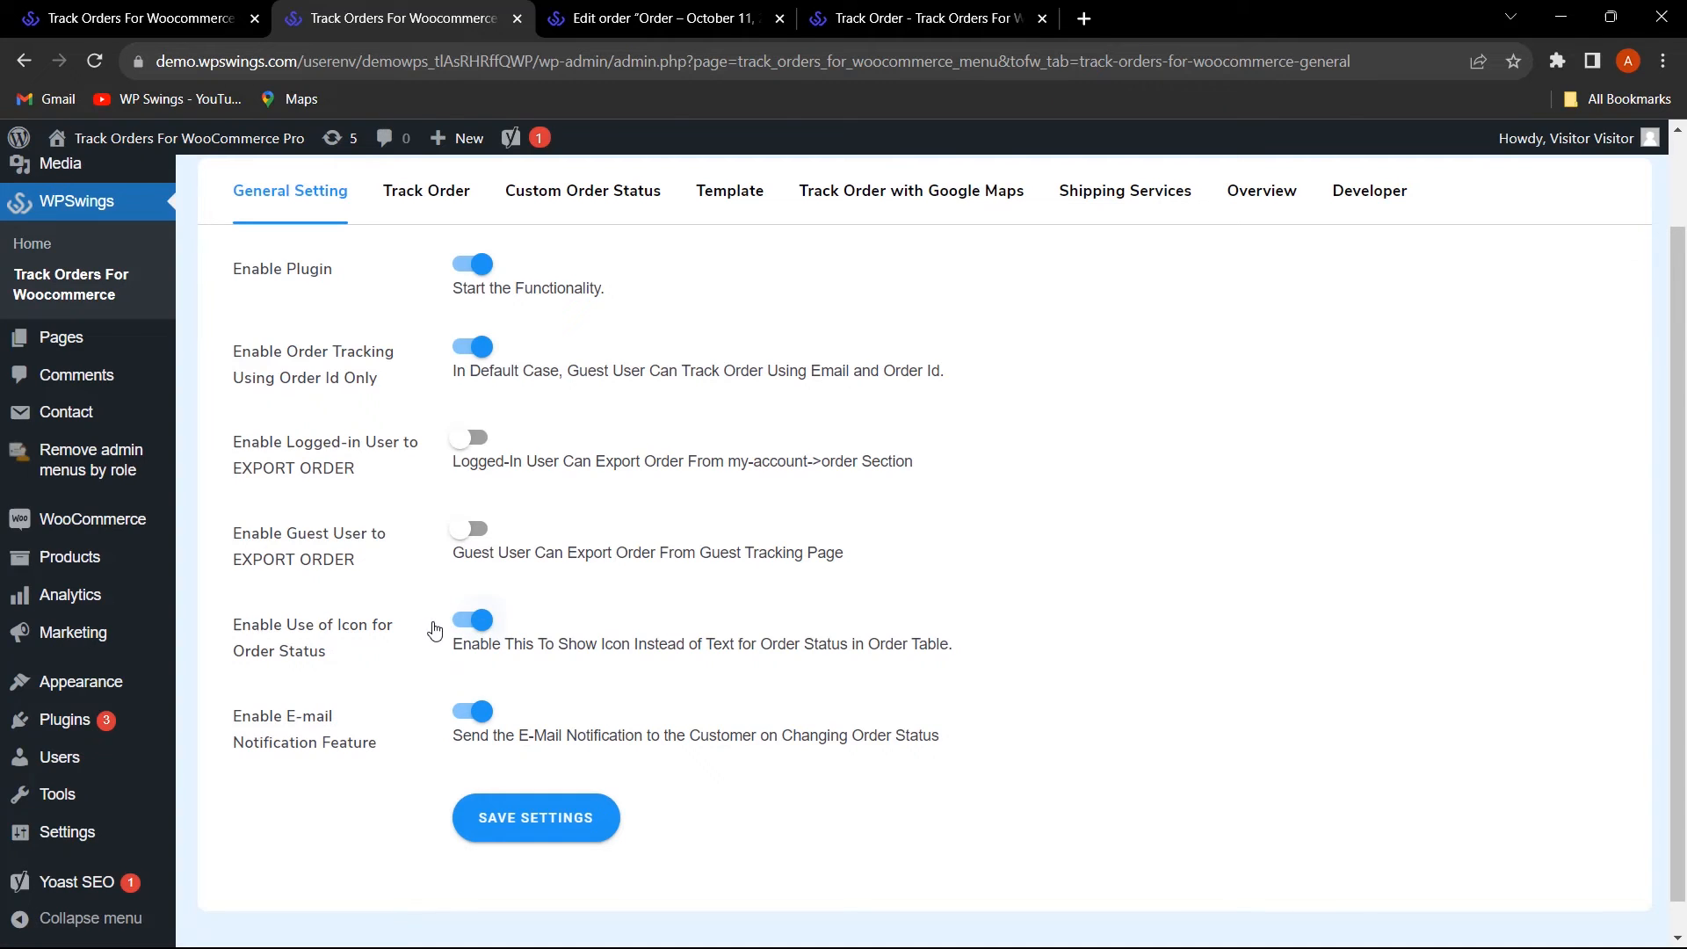
pyautogui.moveTo(102, 531)
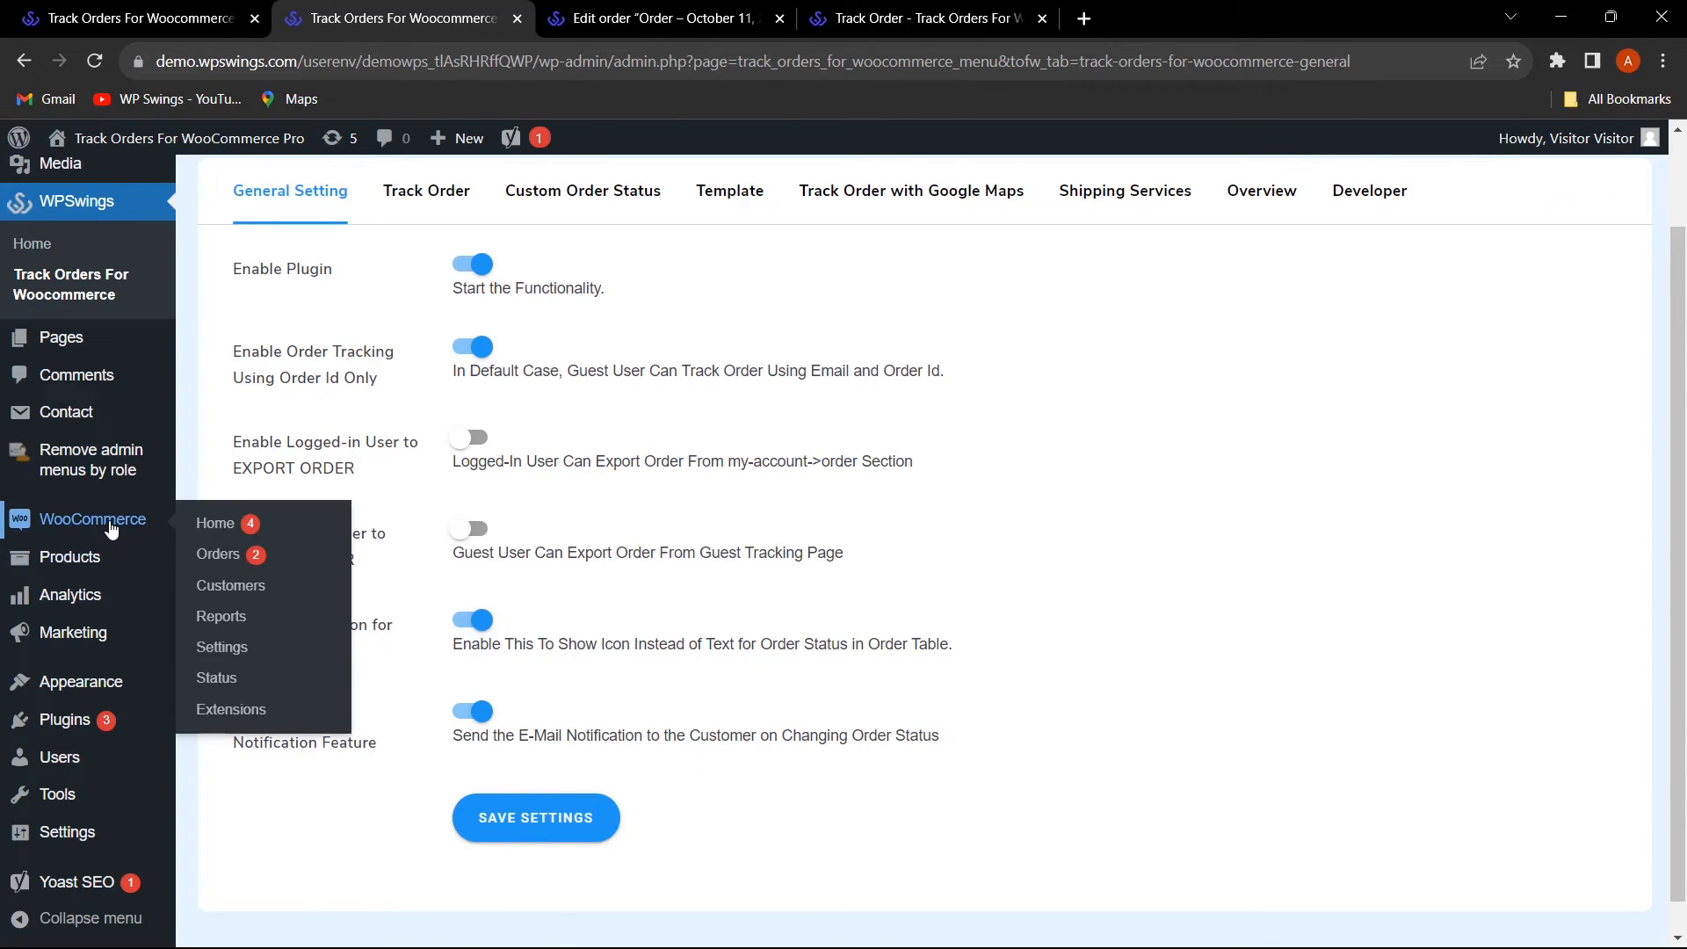
pyautogui.rightClick(205, 552)
pyautogui.click(297, 564)
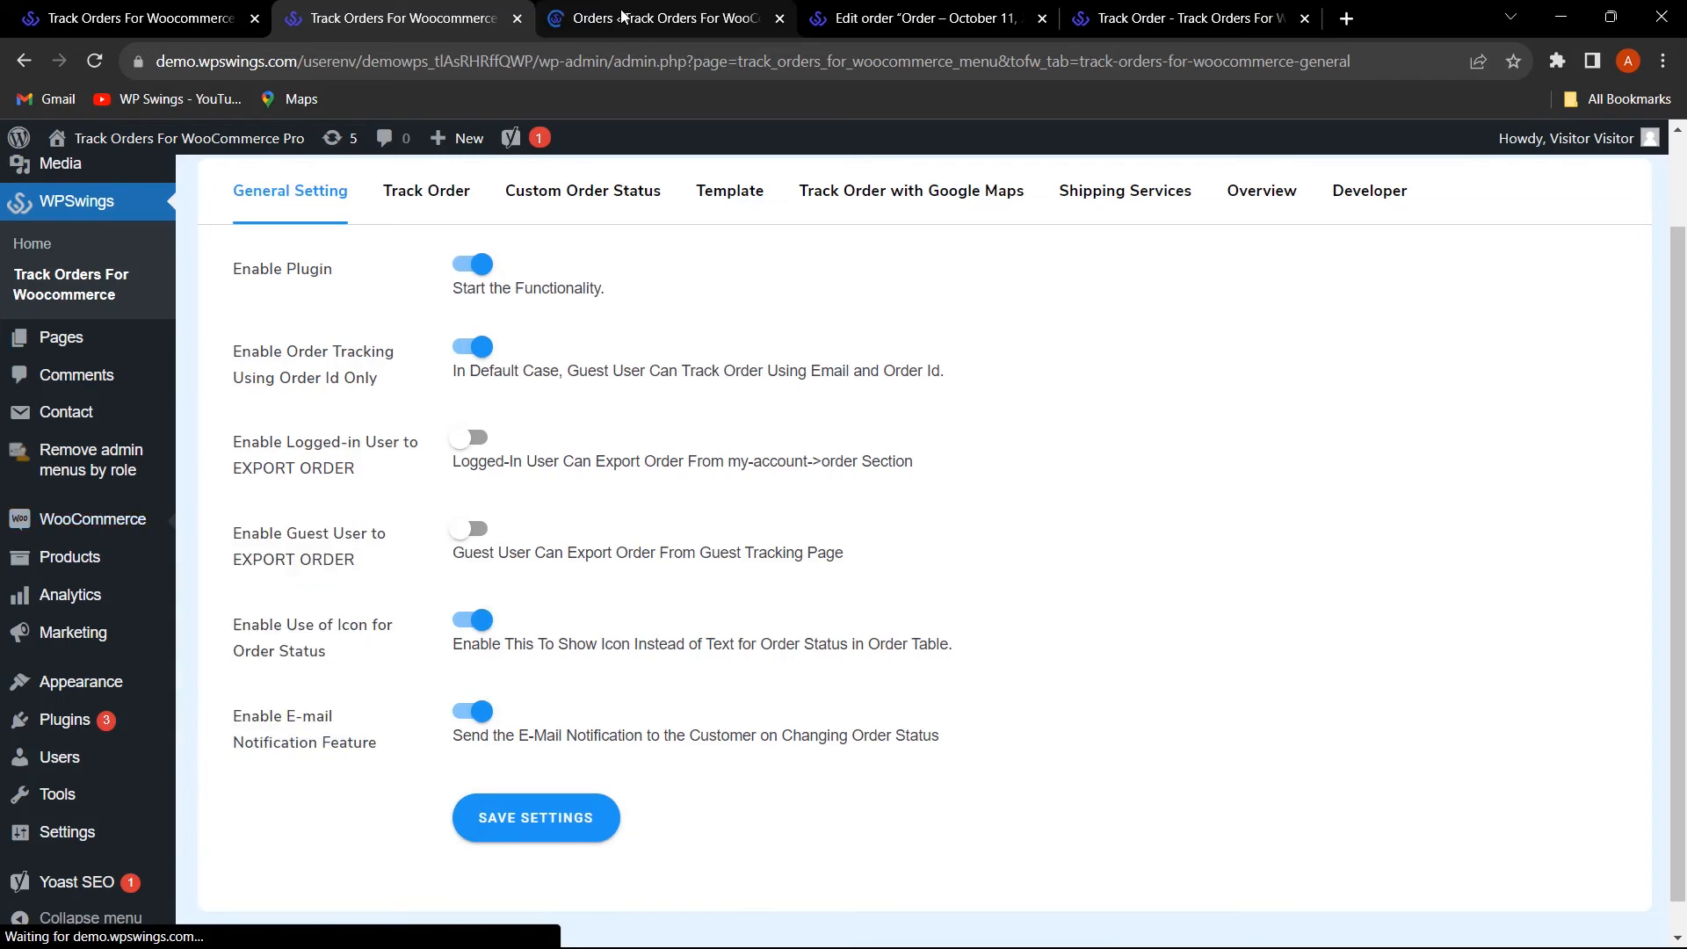
pyautogui.hotkey('ctrl', 'Tab')
pyautogui.scroll(-2, 1137, 643)
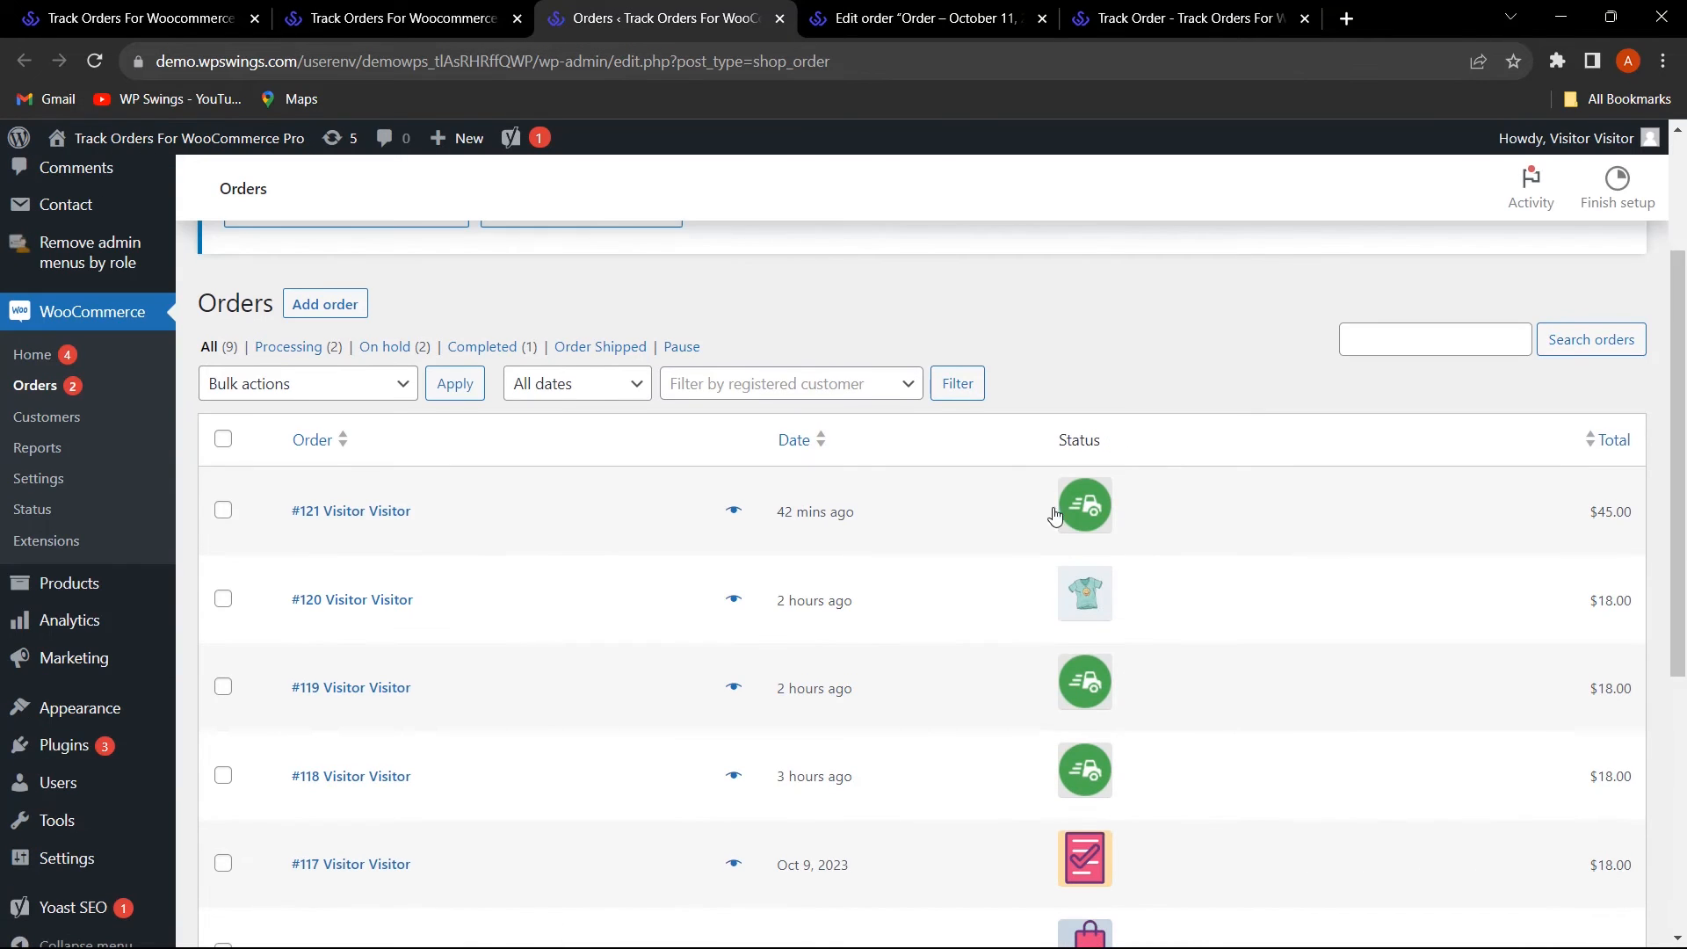
pyautogui.click(353, 23)
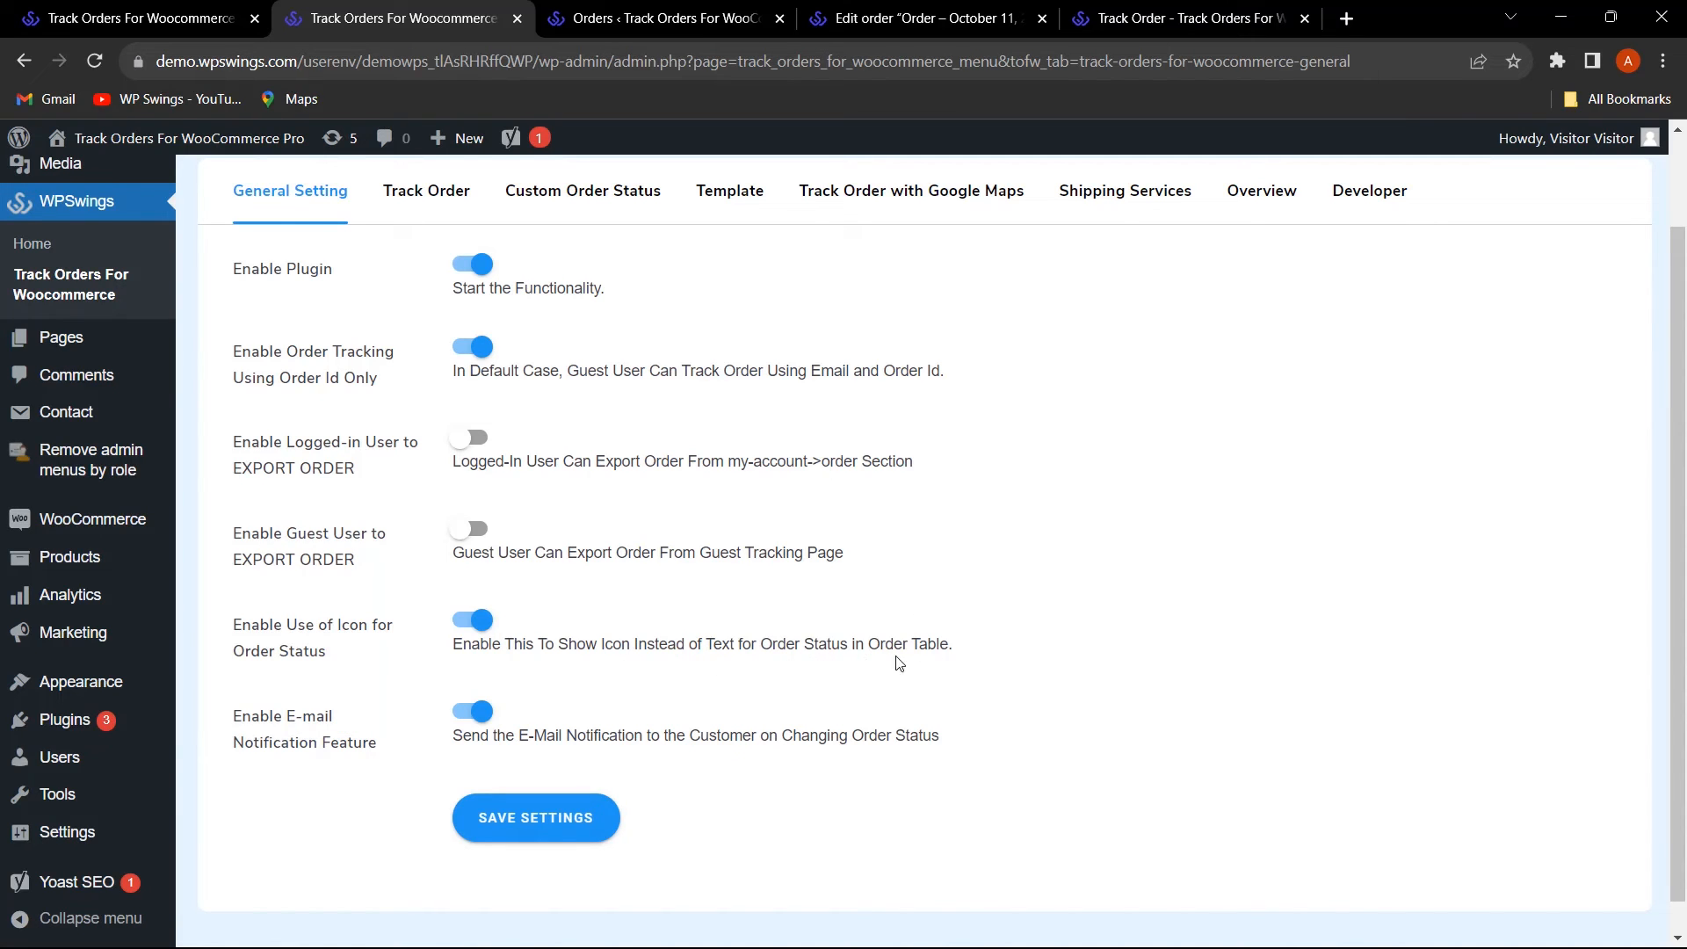
pyautogui.click(645, 12)
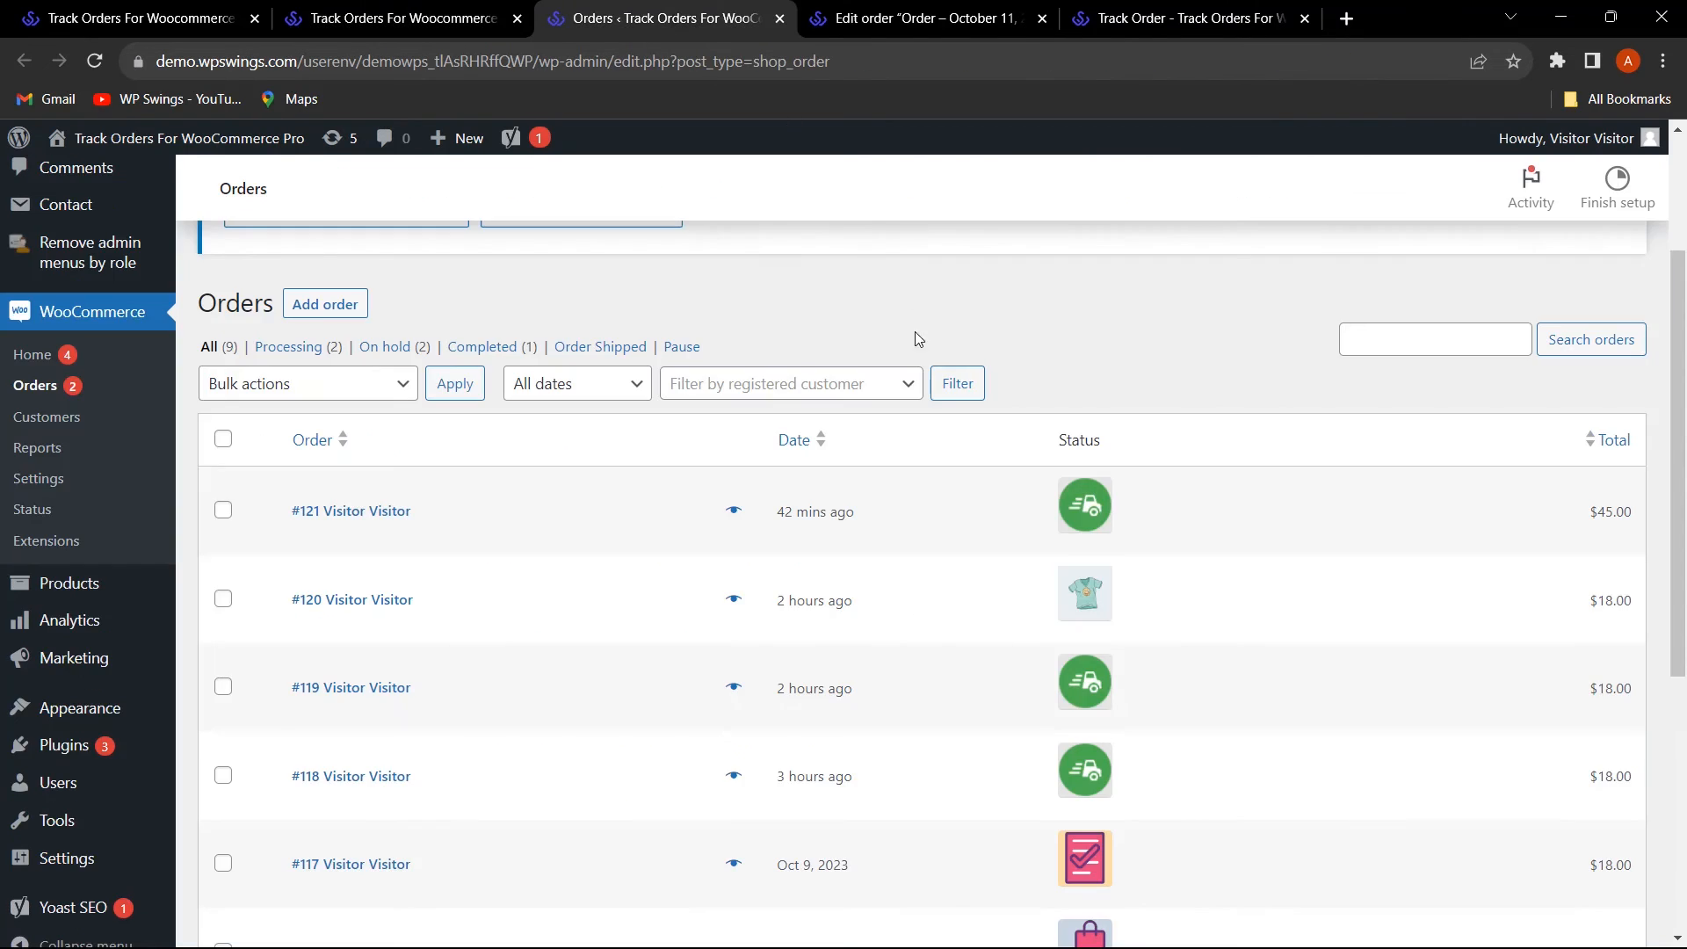
# - Disable the use of icons for order status, save the general settings, and reload the orders list to check the Status column
pyautogui.click(412, 18)
pyautogui.click(537, 817)
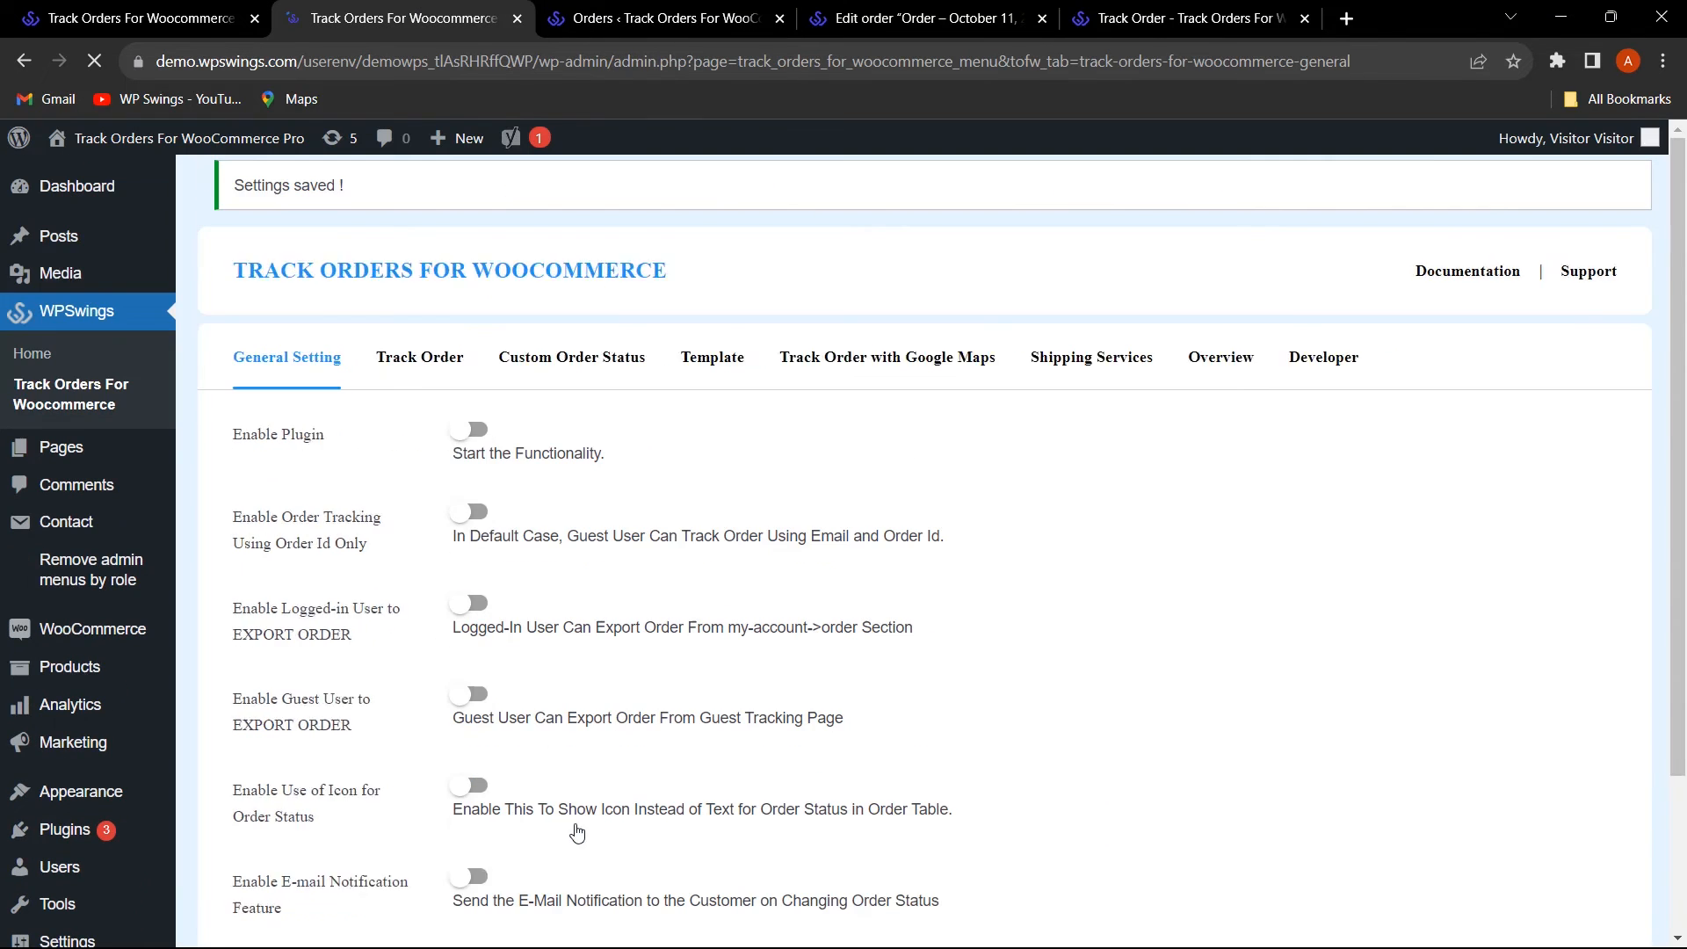
pyautogui.click(655, 18)
pyautogui.click(94, 61)
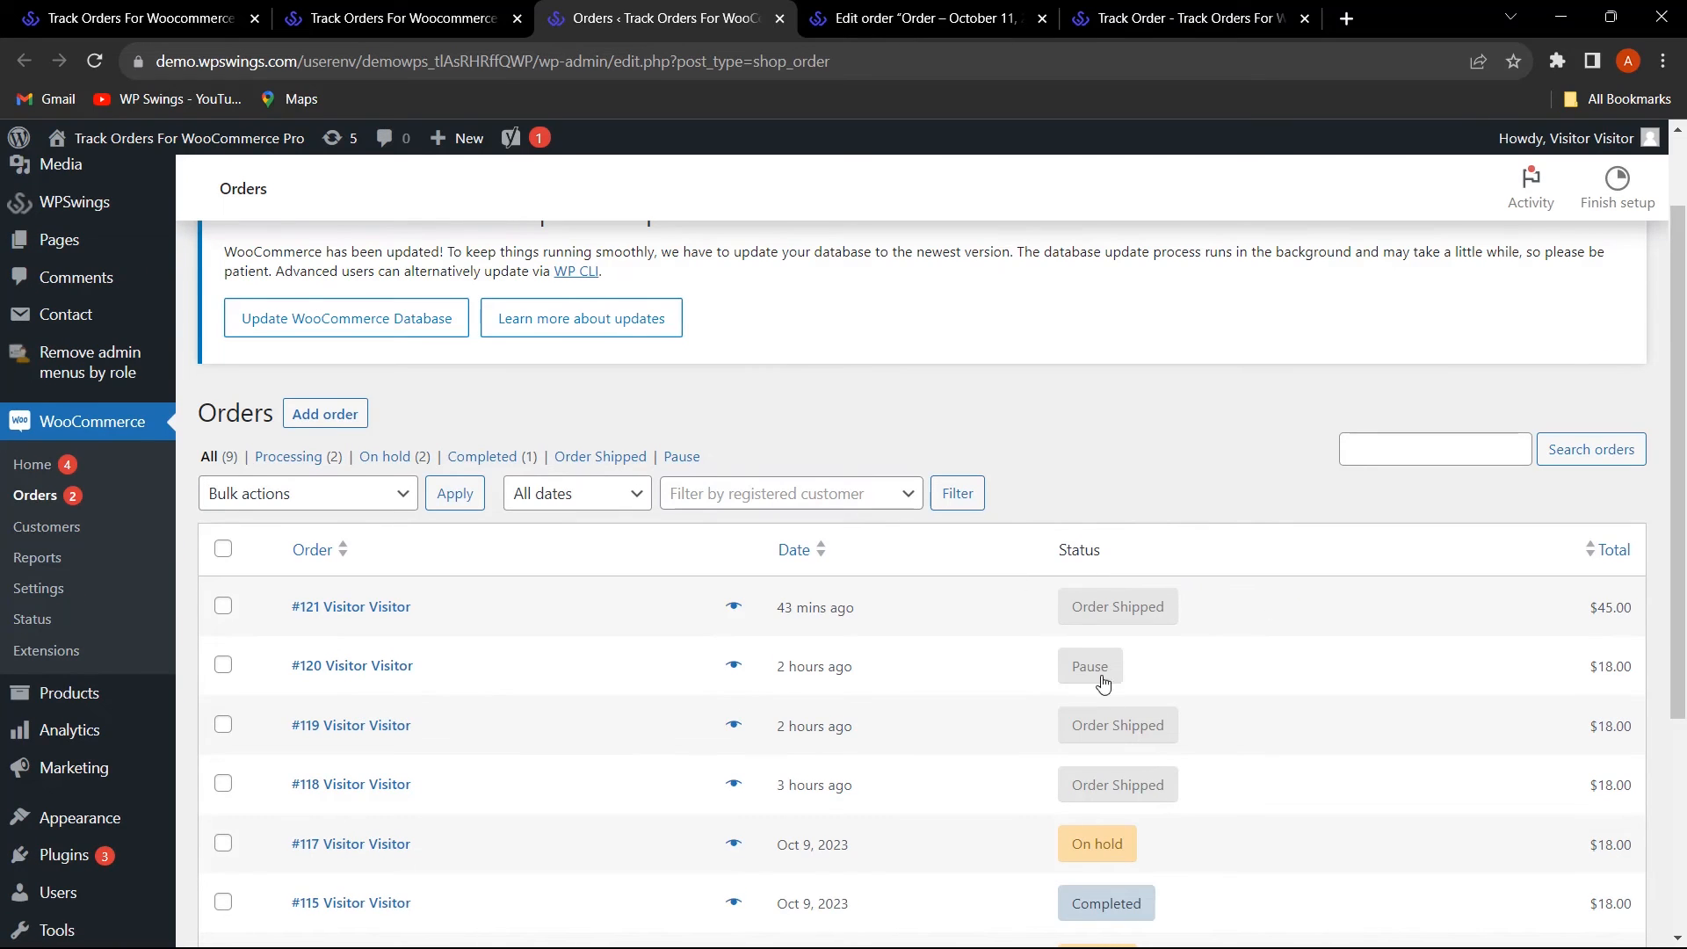
# - Re-enable the use of icons for order status, save the general settings, and reload the orders list
pyautogui.hotkey('ctrl', 'pageup')
pyautogui.click(471, 585)
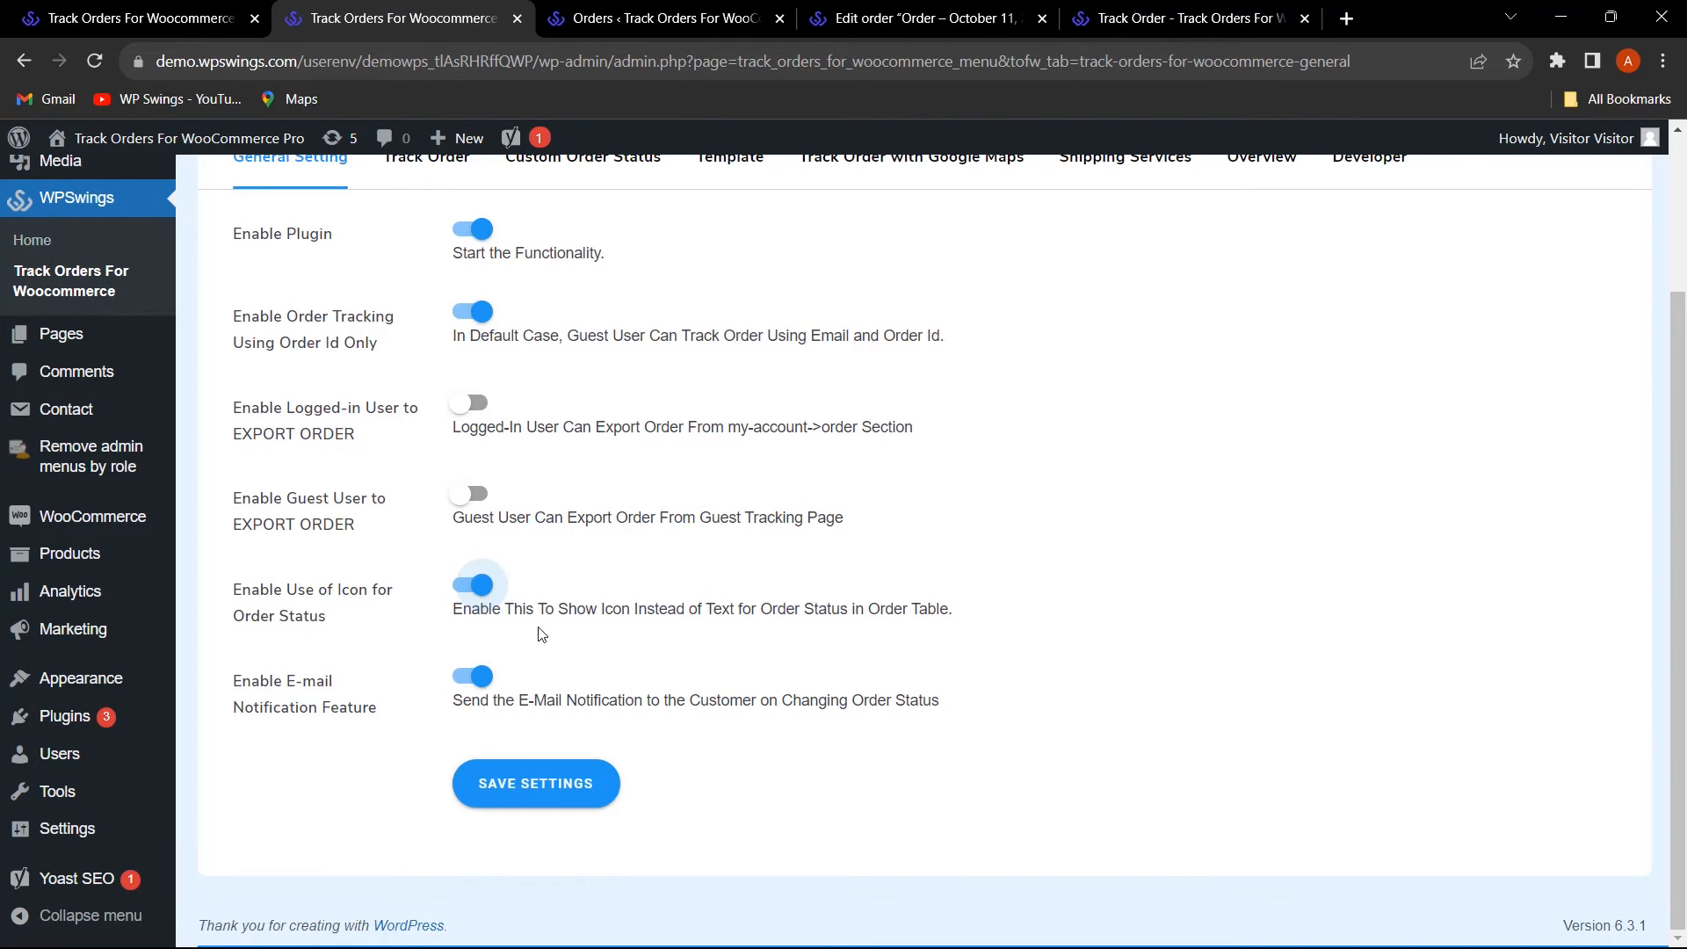
pyautogui.click(580, 763)
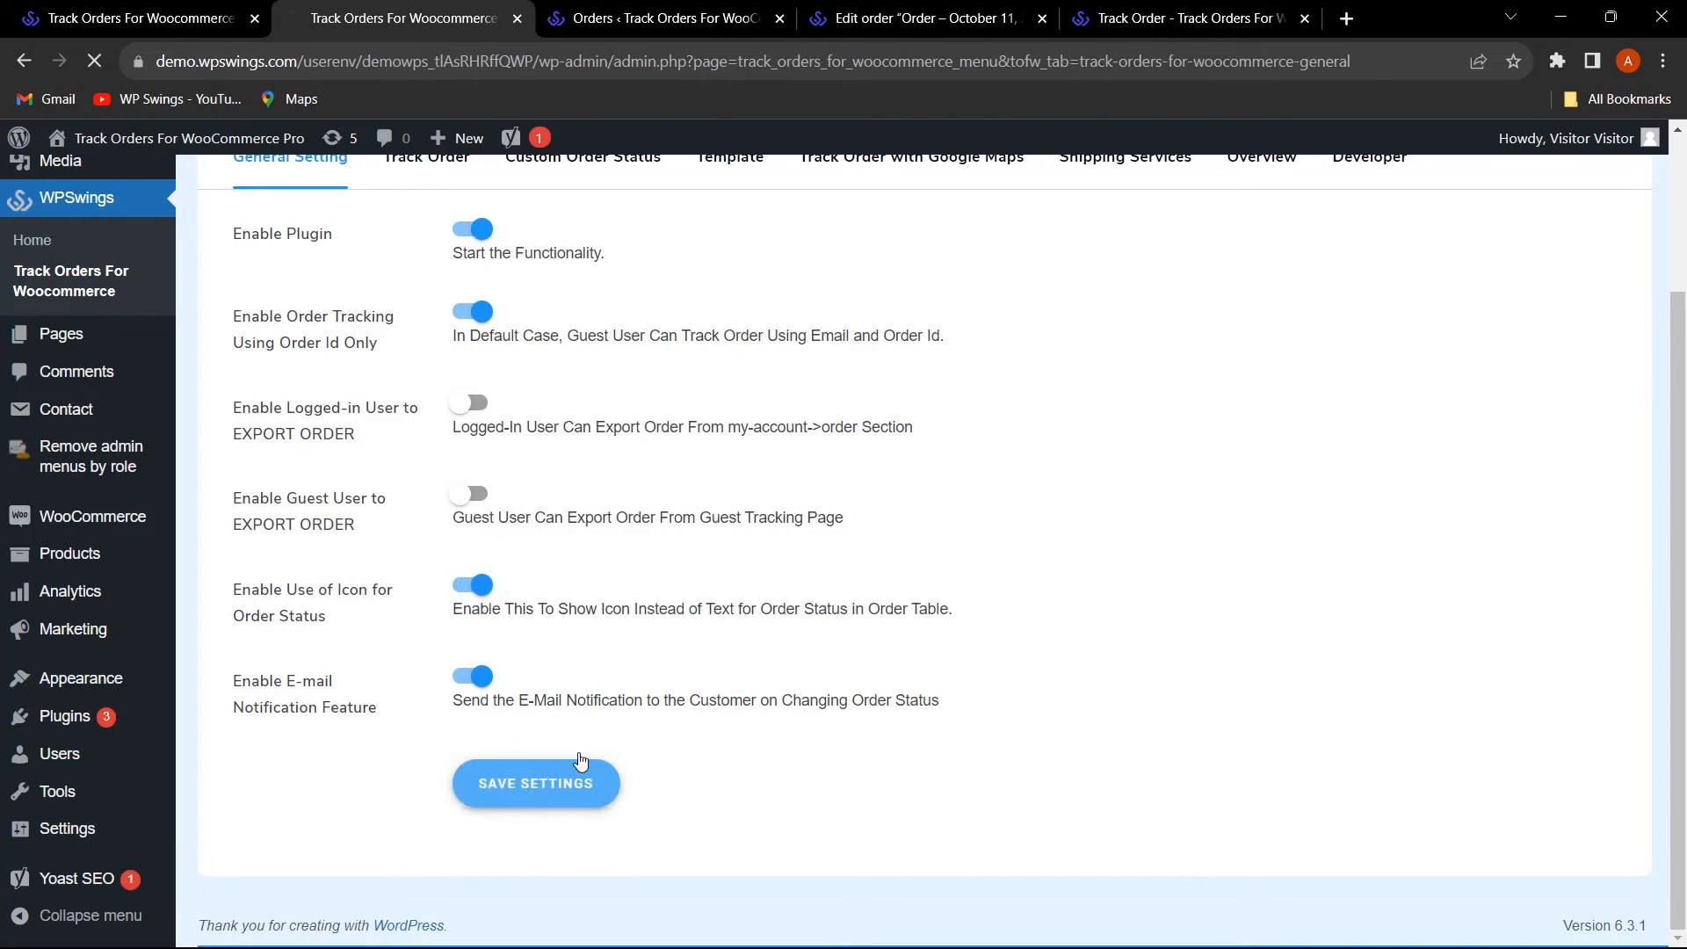
pyautogui.click(668, 18)
pyautogui.click(95, 60)
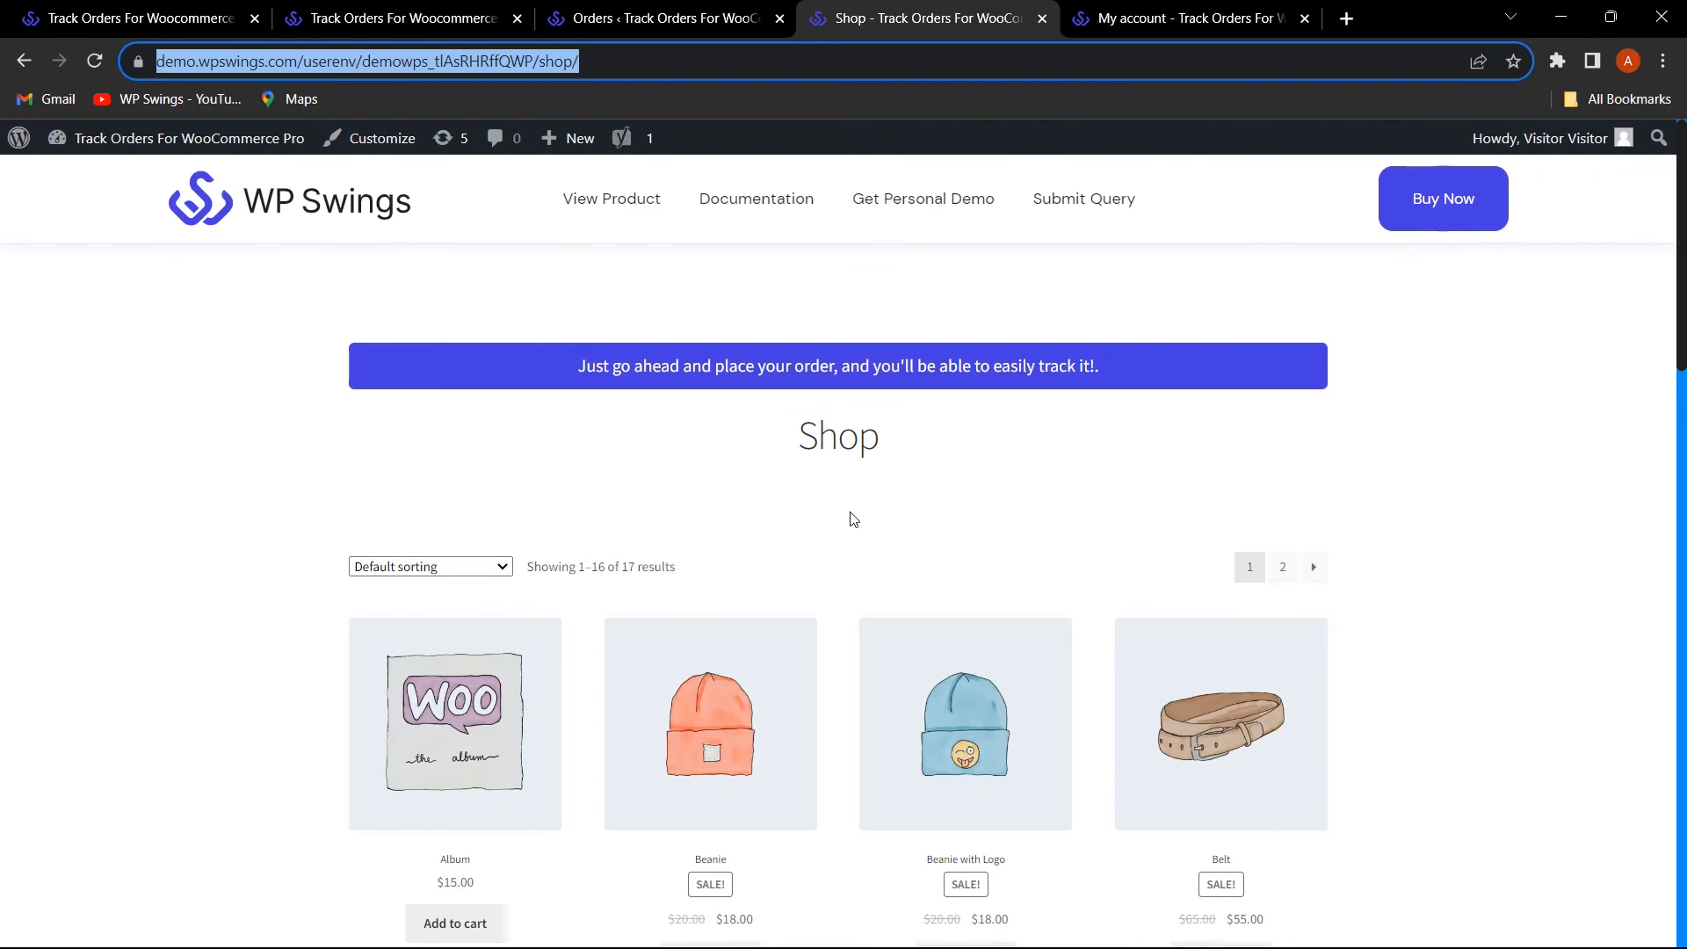
# - Add the Beanie with Logo to the cart from the shop page and open the cart at its totals
pyautogui.scroll(-3, 850, 519)
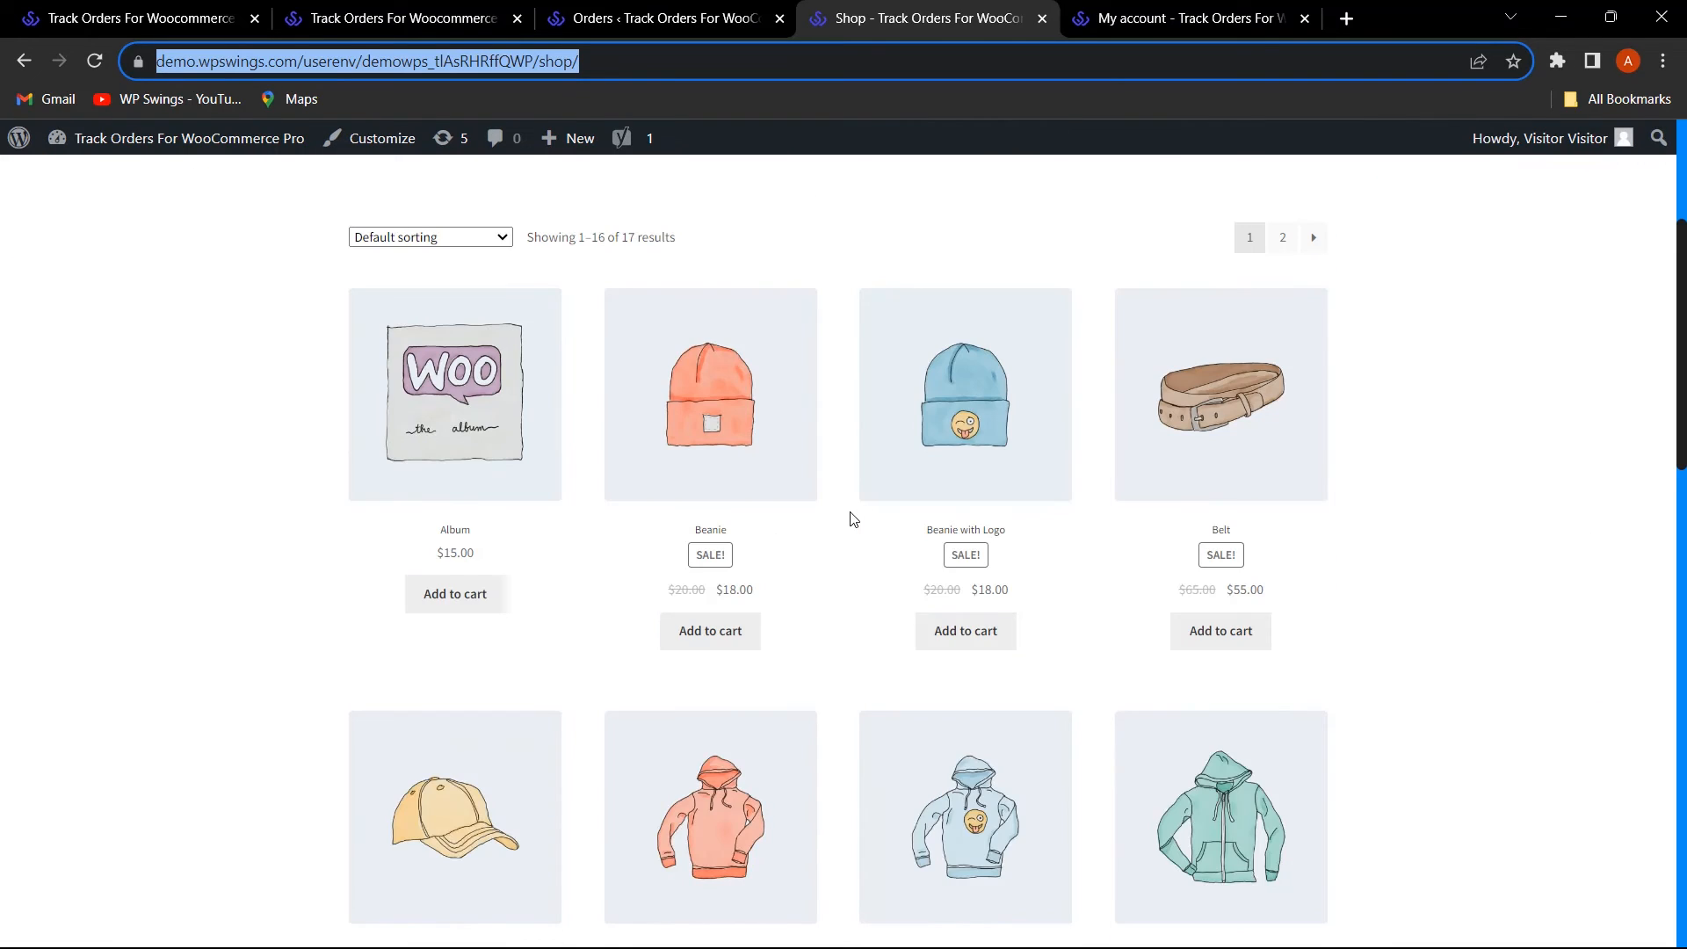
pyautogui.click(978, 634)
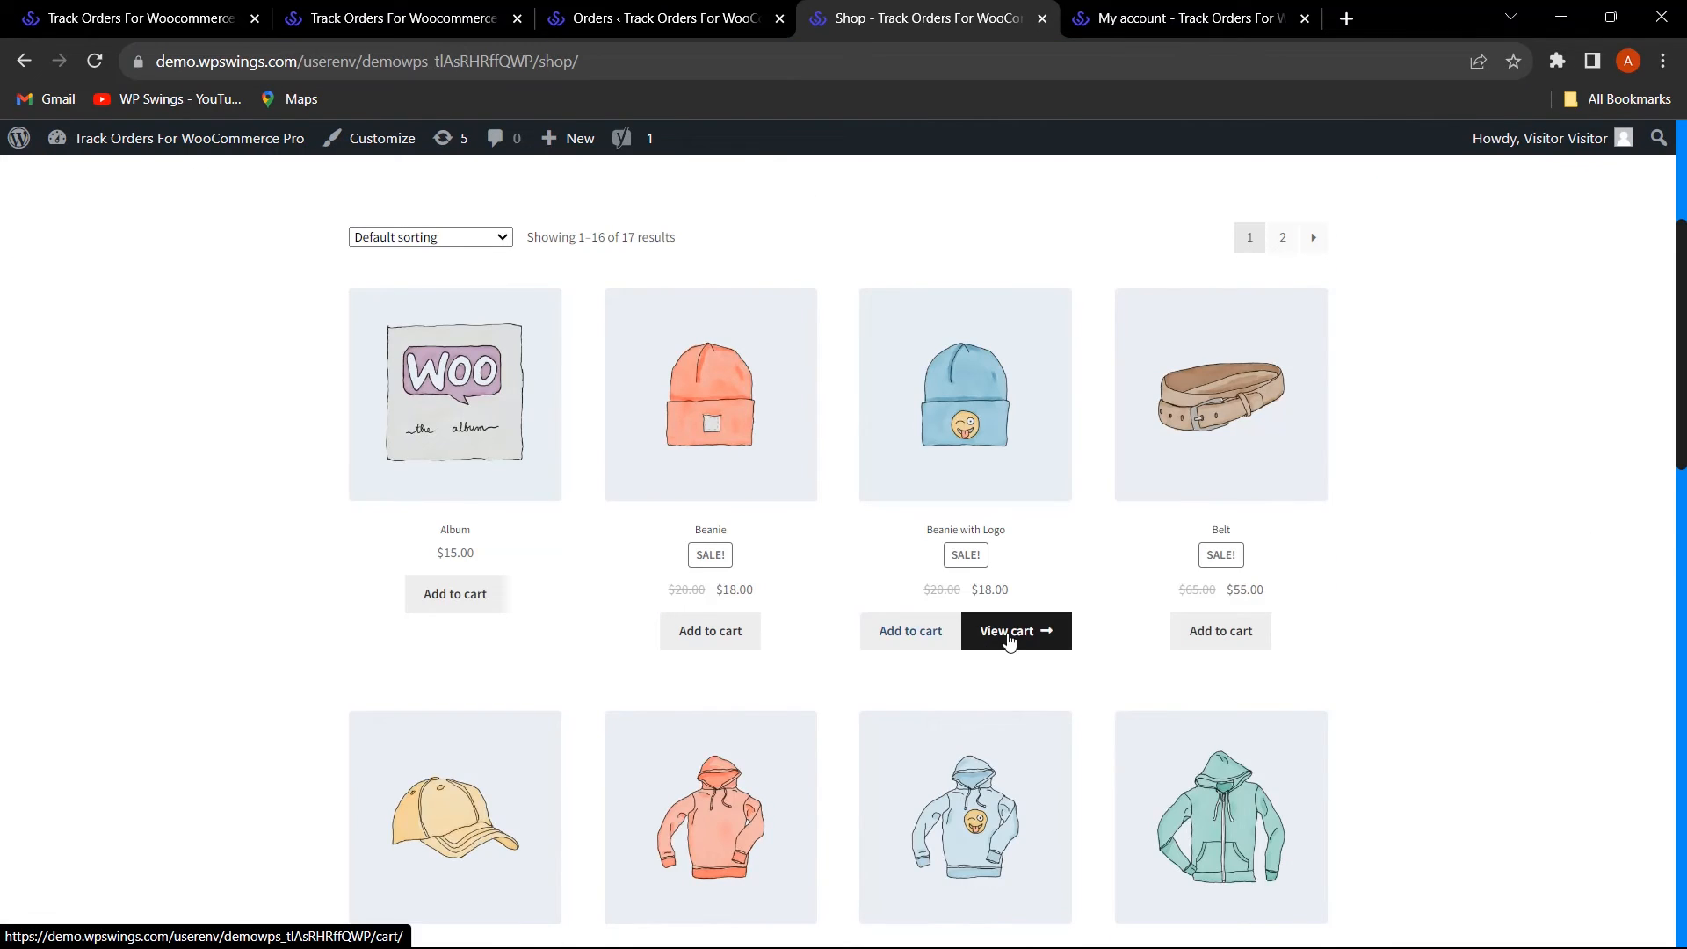
pyautogui.click(1011, 642)
pyautogui.scroll(-6, 967, 642)
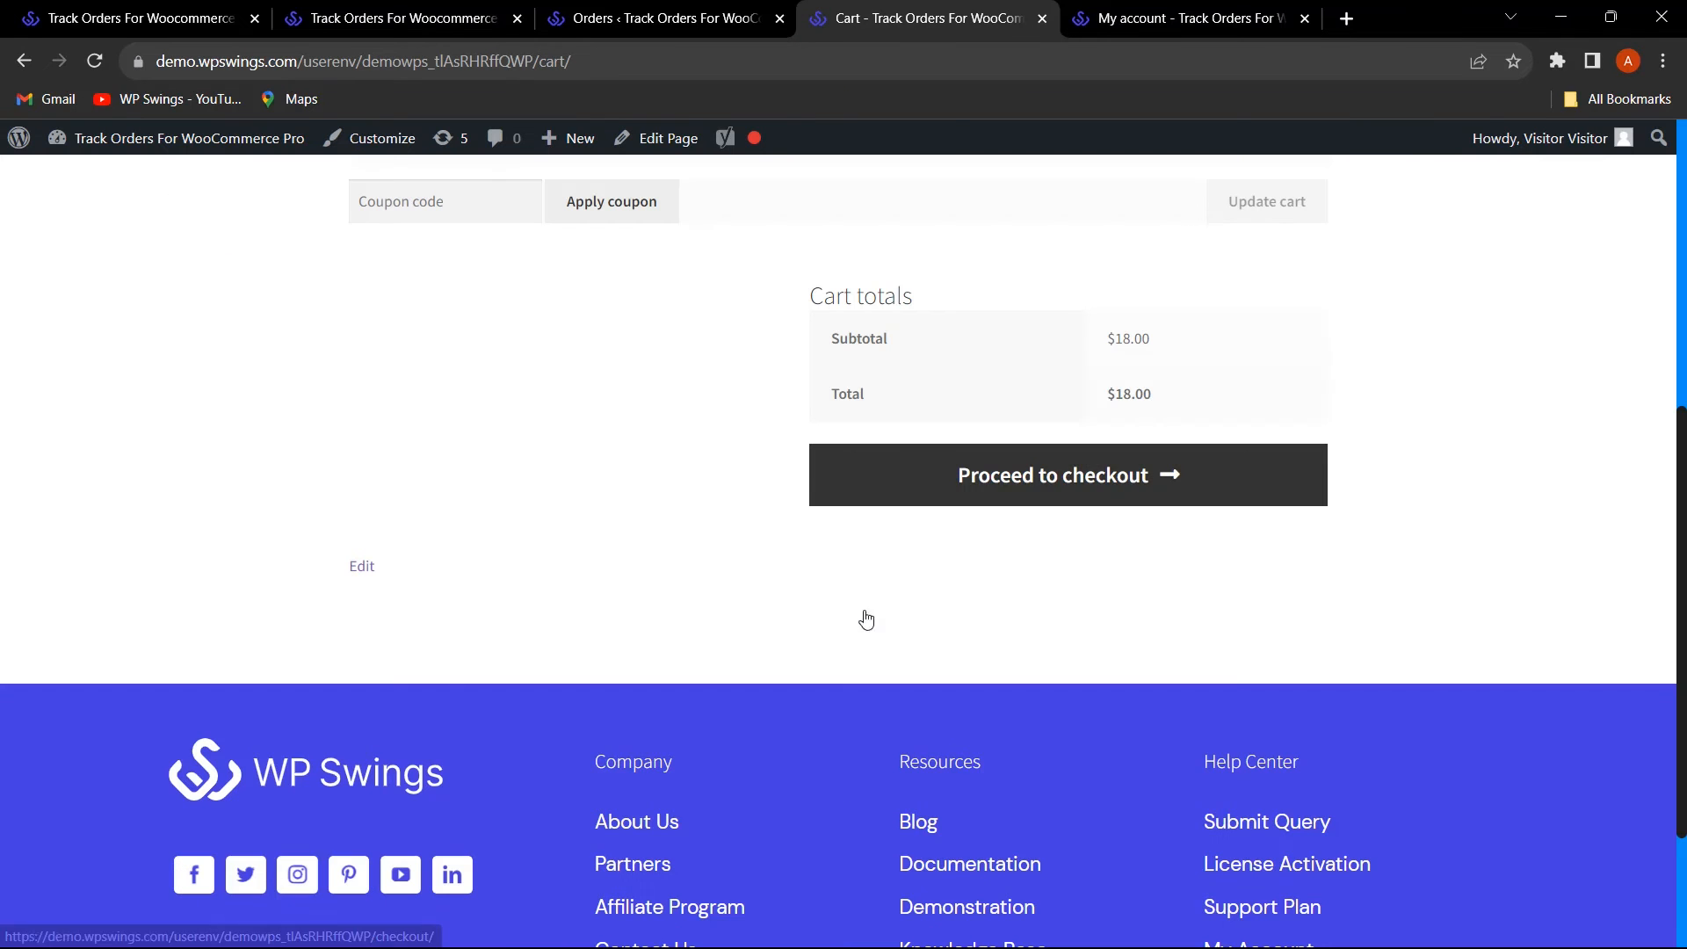
# - Proceed from the cart to checkout and place the order with the prefilled billing details
pyautogui.click(1069, 493)
pyautogui.scroll(-10, 817, 527)
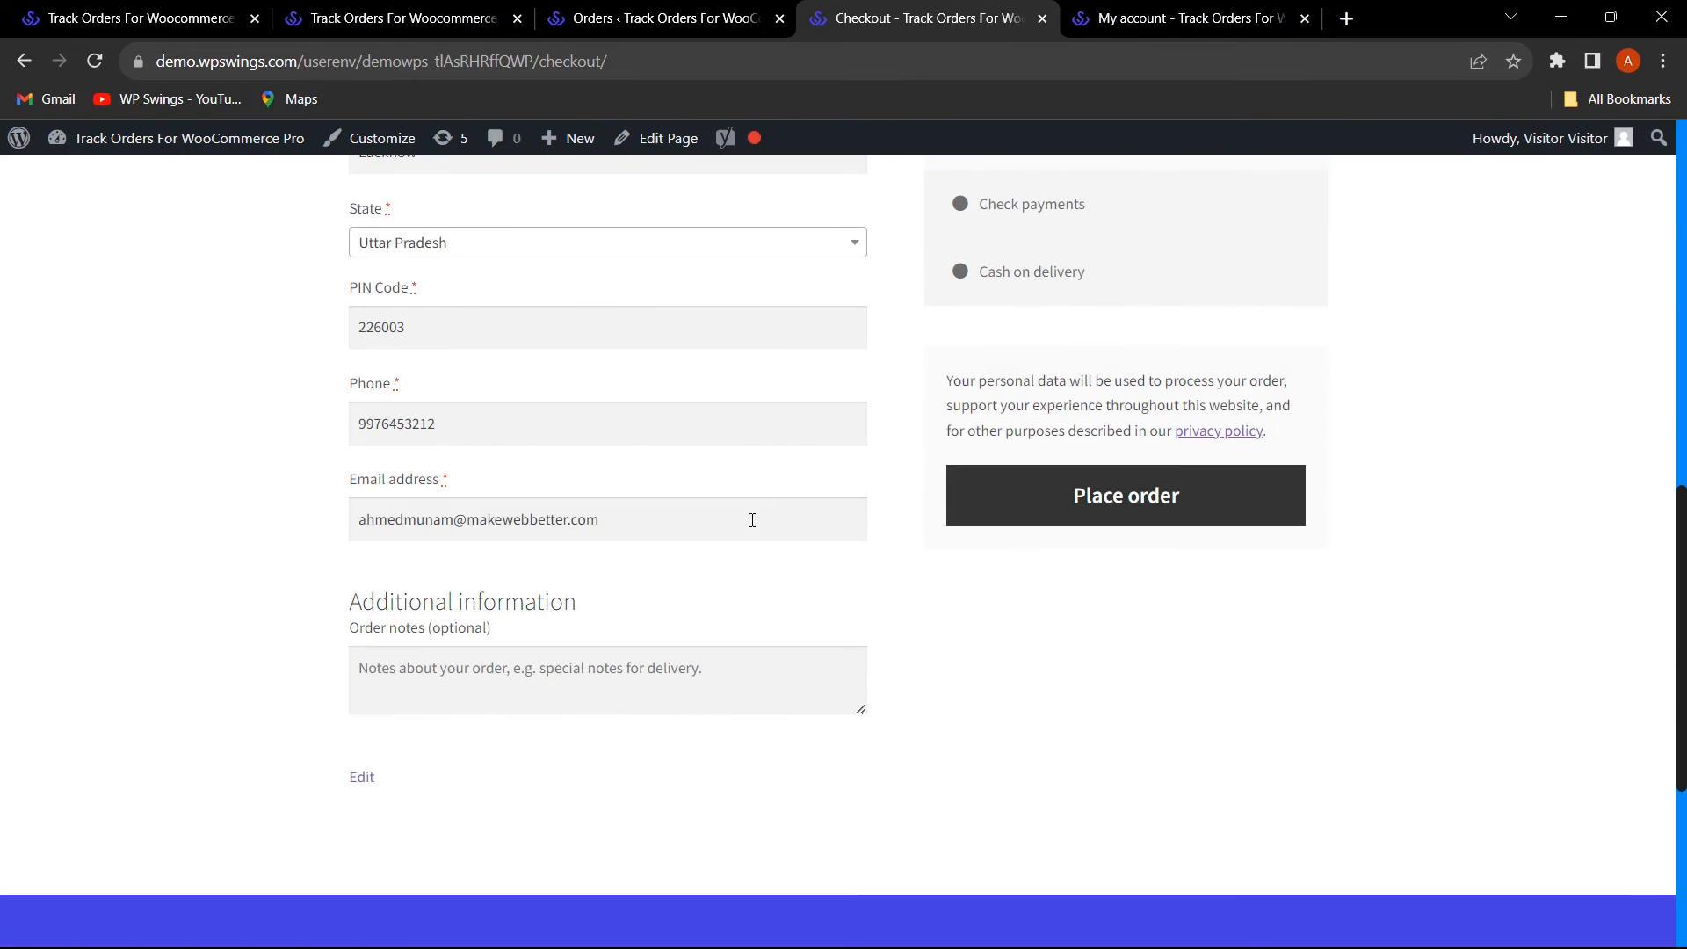
pyautogui.click(1088, 499)
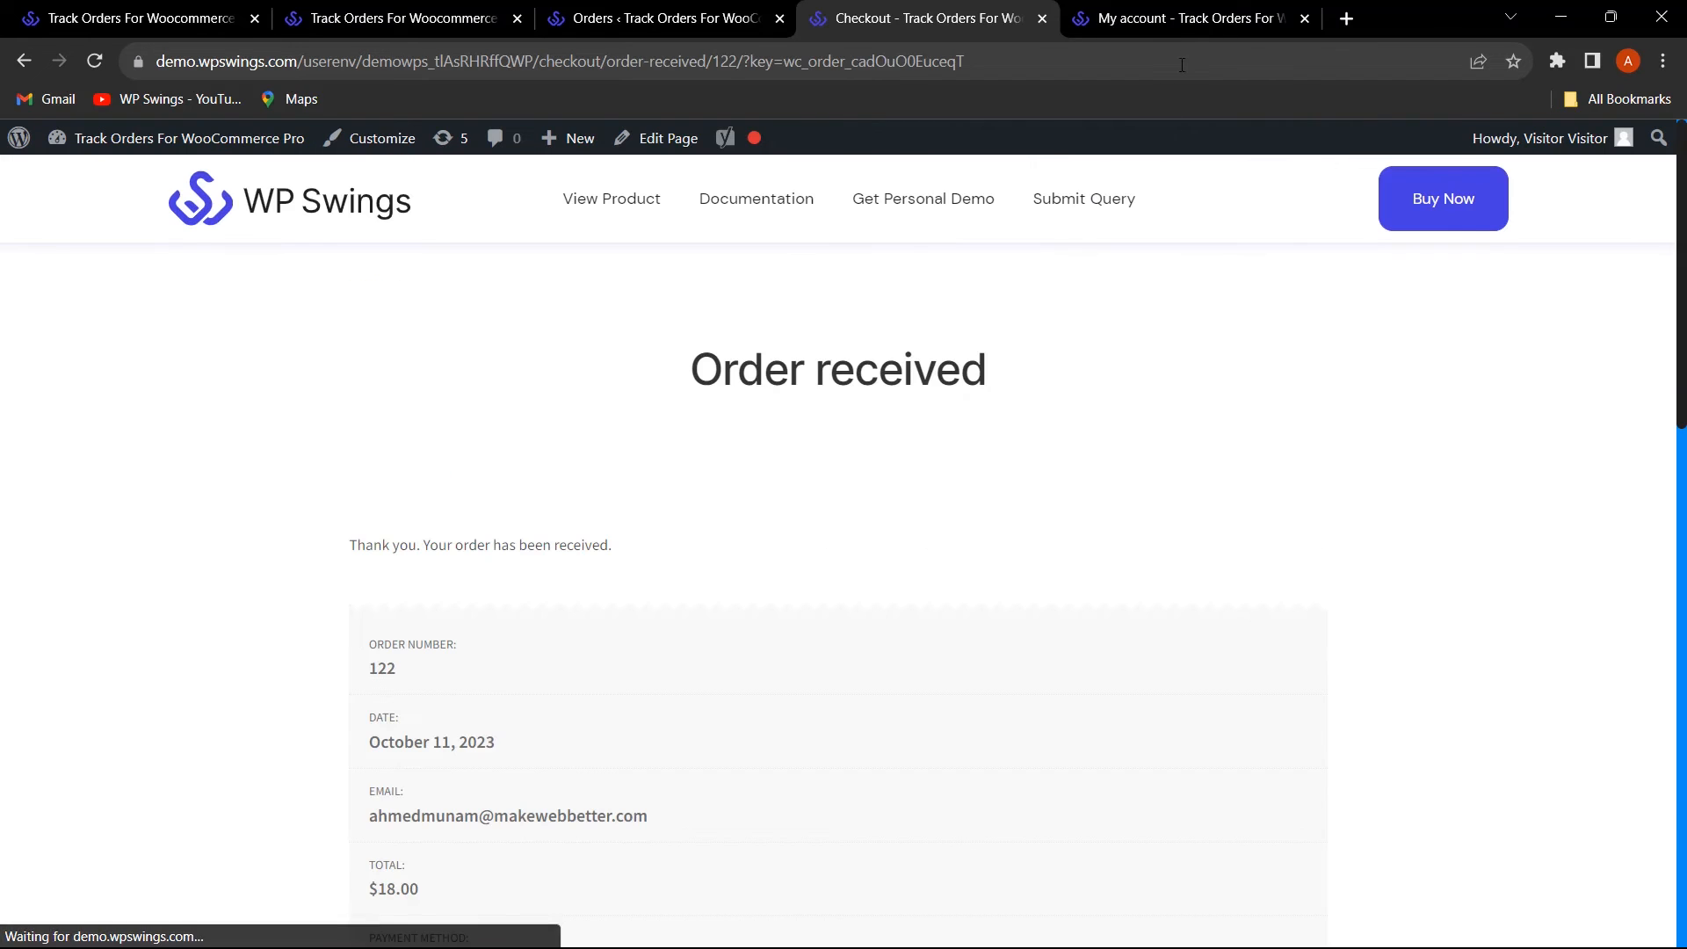
# - Open the customer account's orders list and show the tracking page of the newest order
pyautogui.click(1190, 21)
pyautogui.click(391, 618)
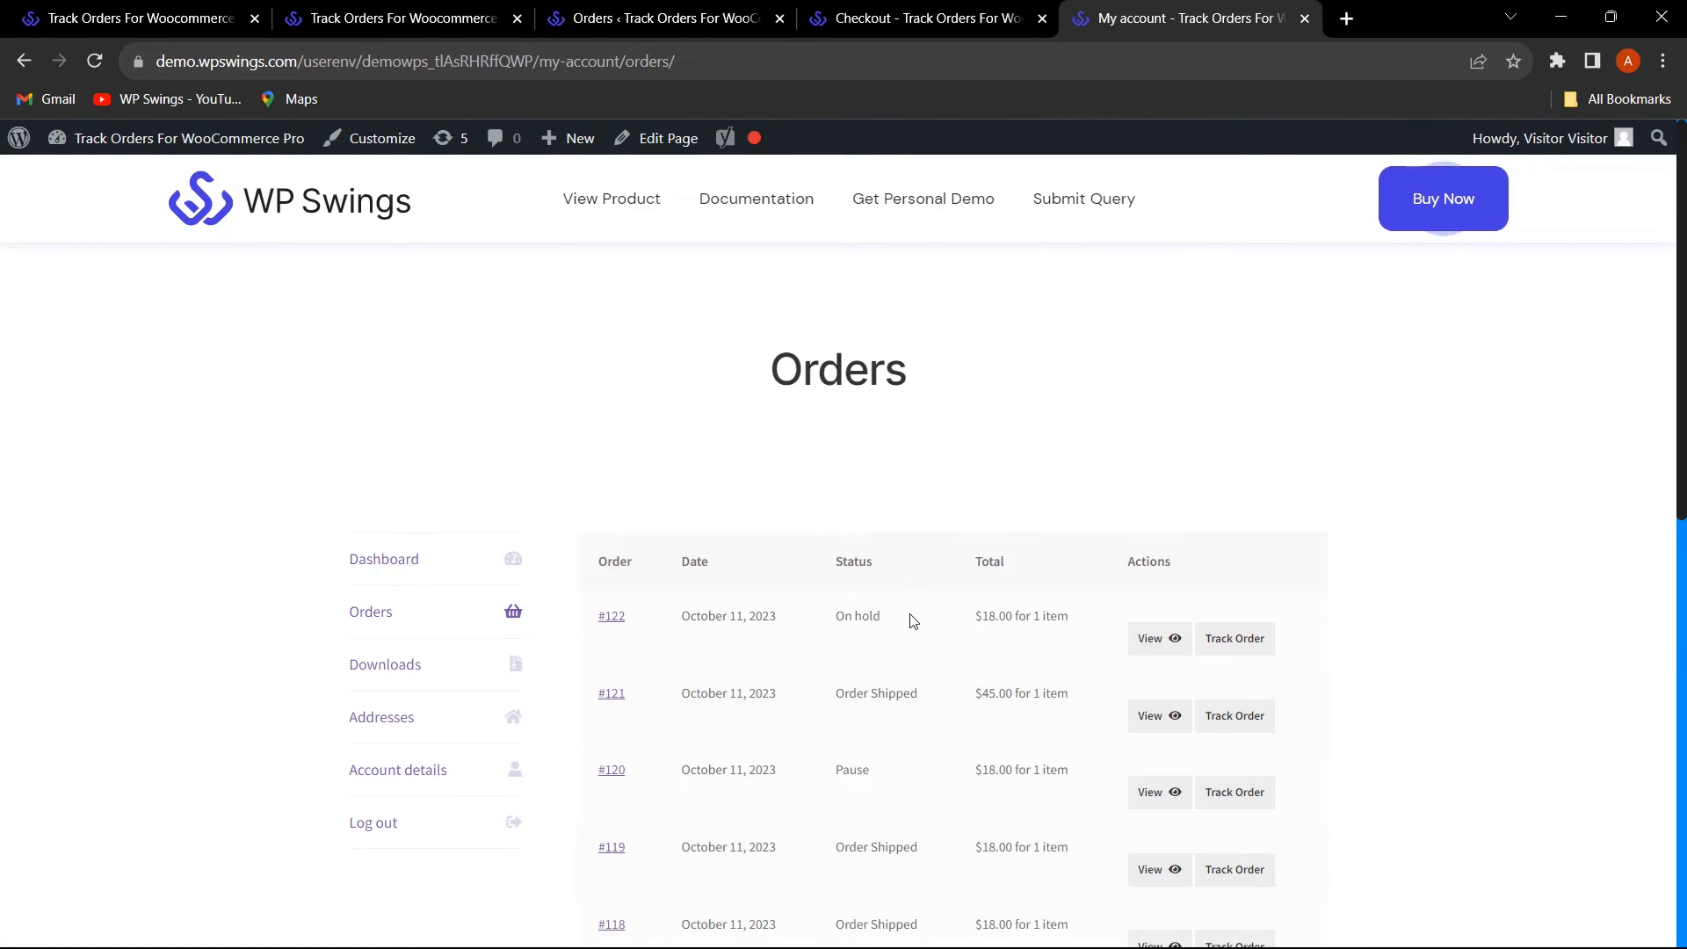
pyautogui.click(1248, 651)
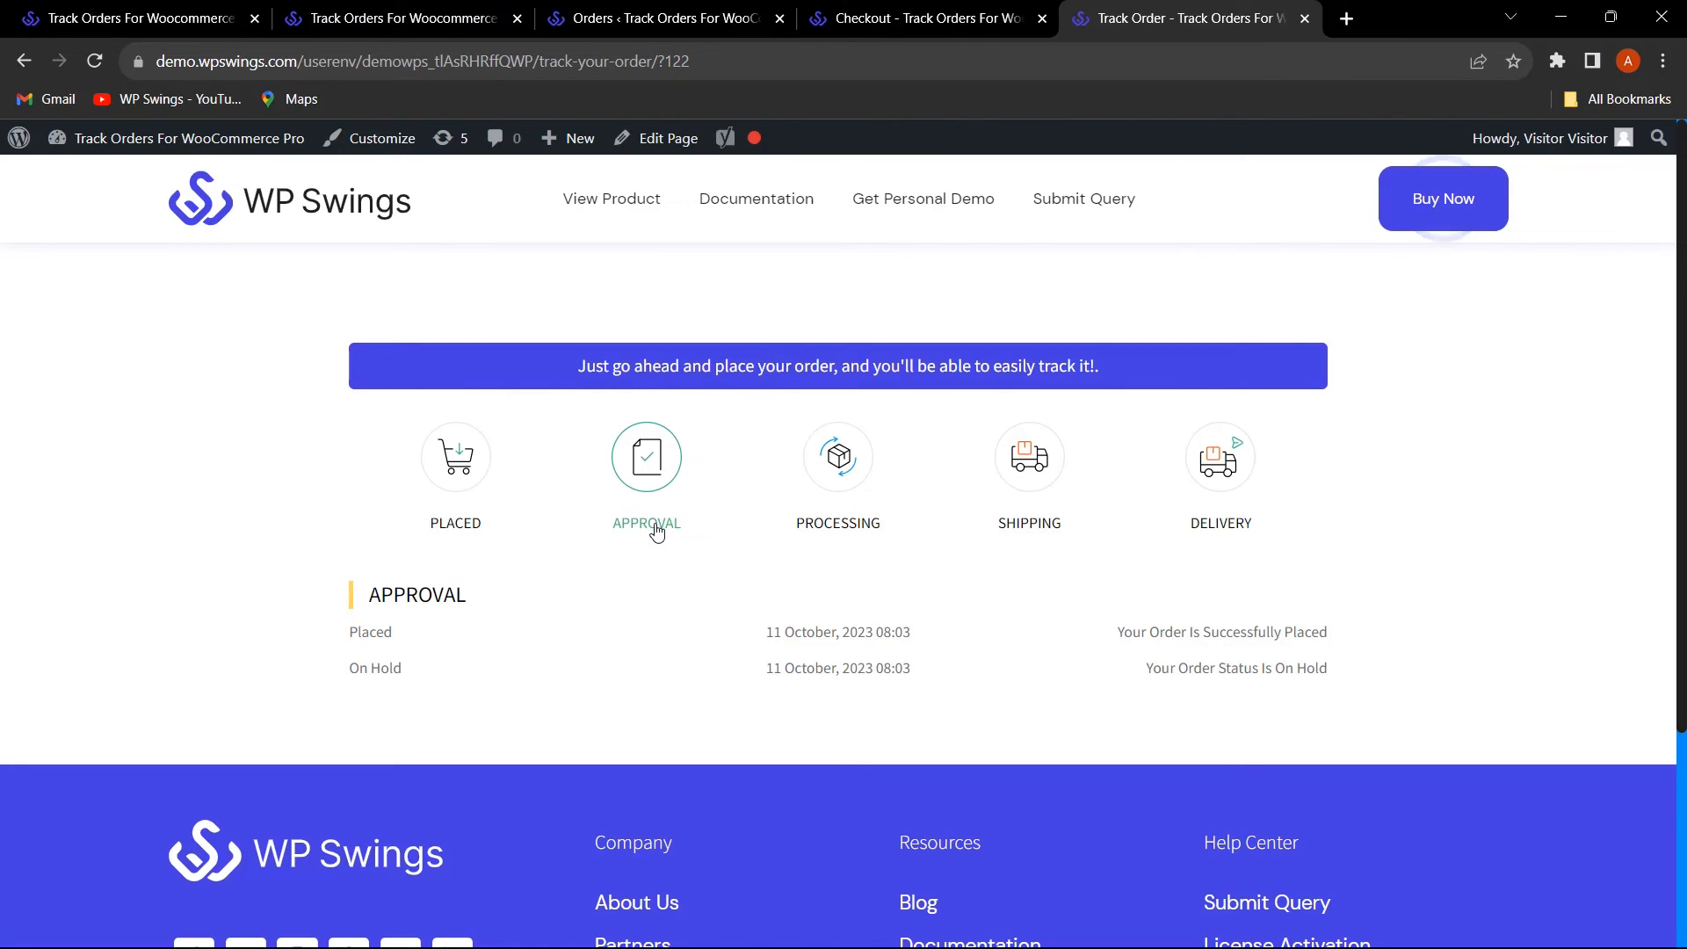
# - Open the newest order from the refreshed WooCommerce orders list, update its status to Processing, and reload its tracking page
pyautogui.click(663, 18)
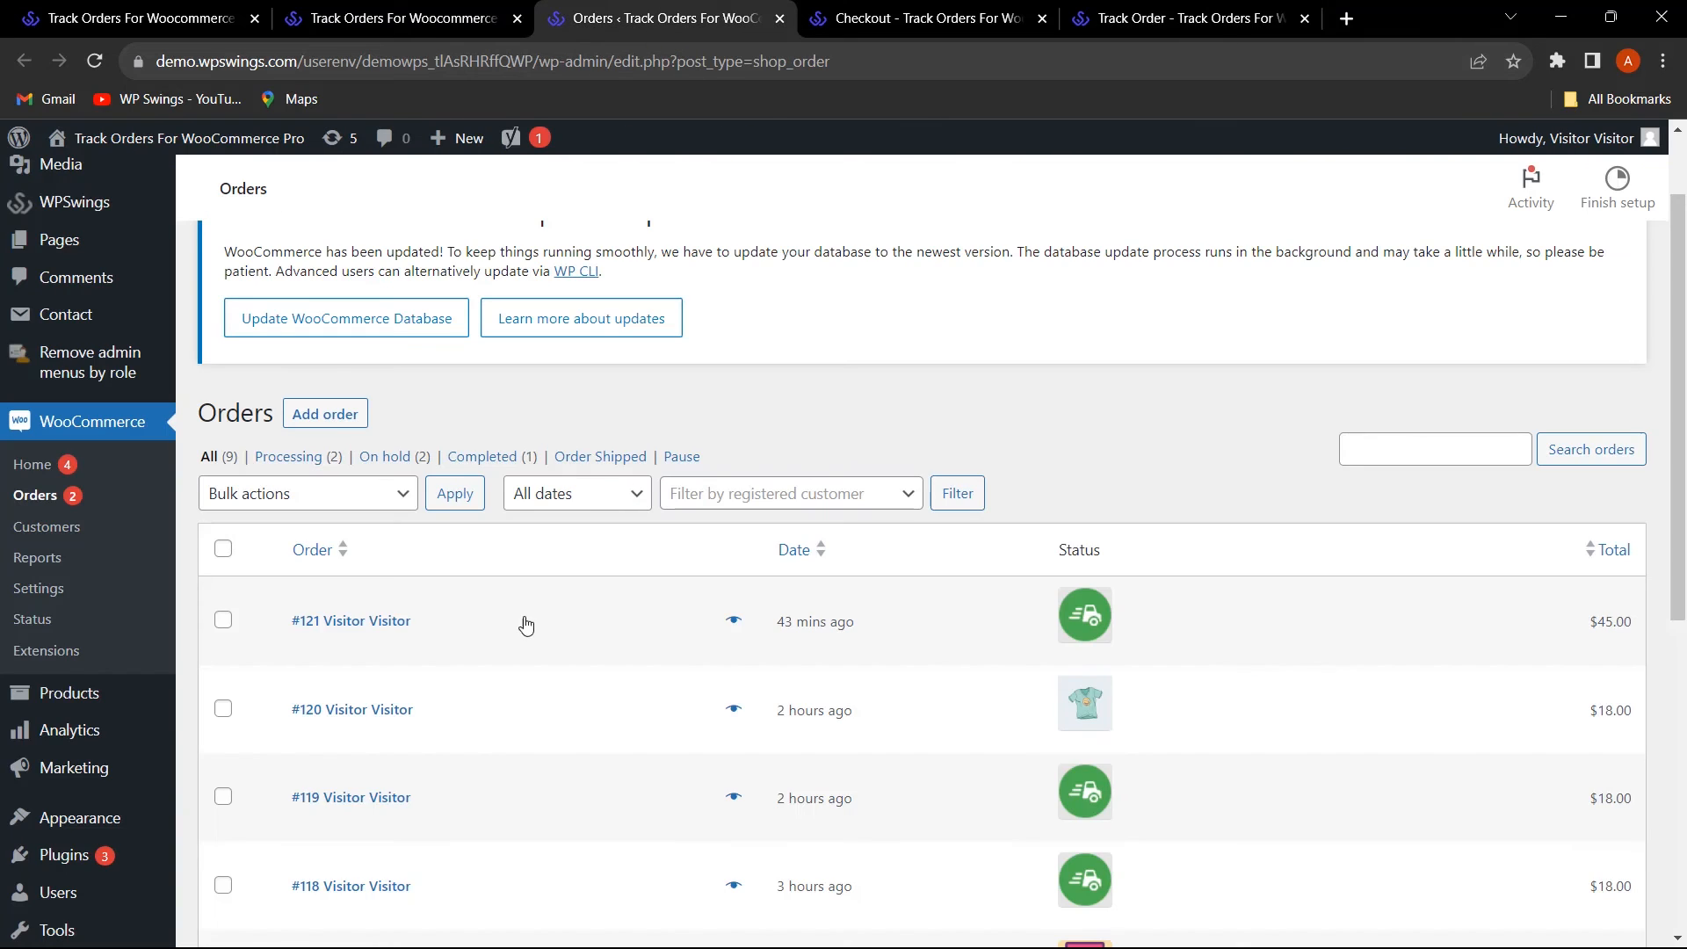
pyautogui.click(96, 61)
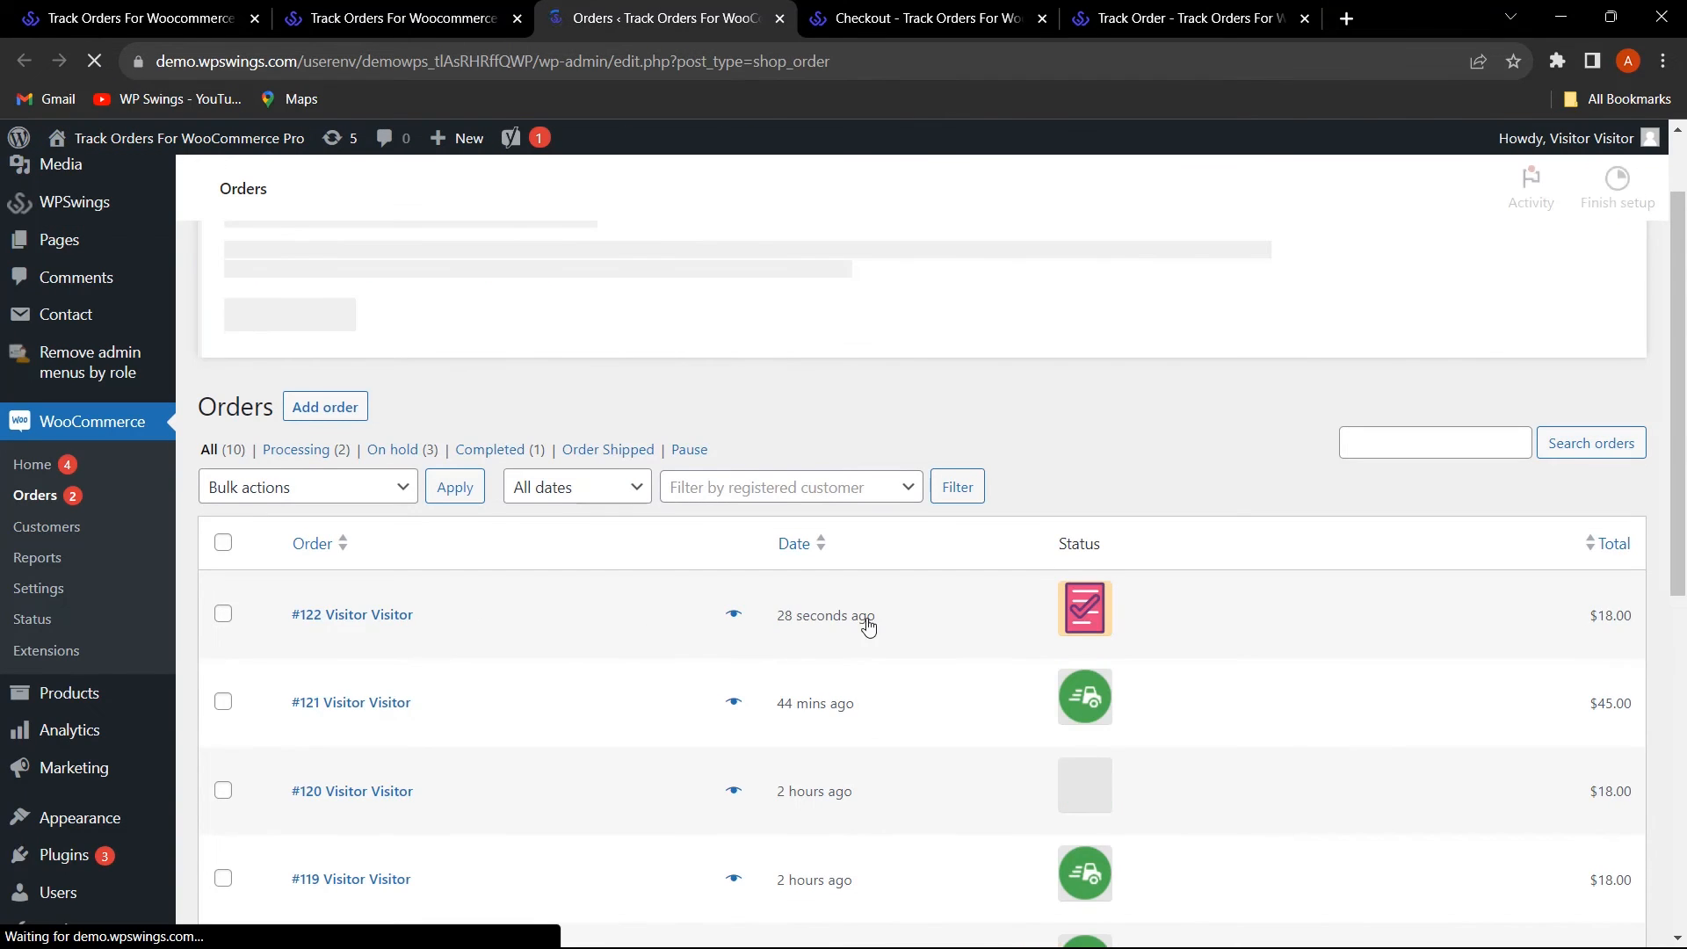
pyautogui.click(367, 622)
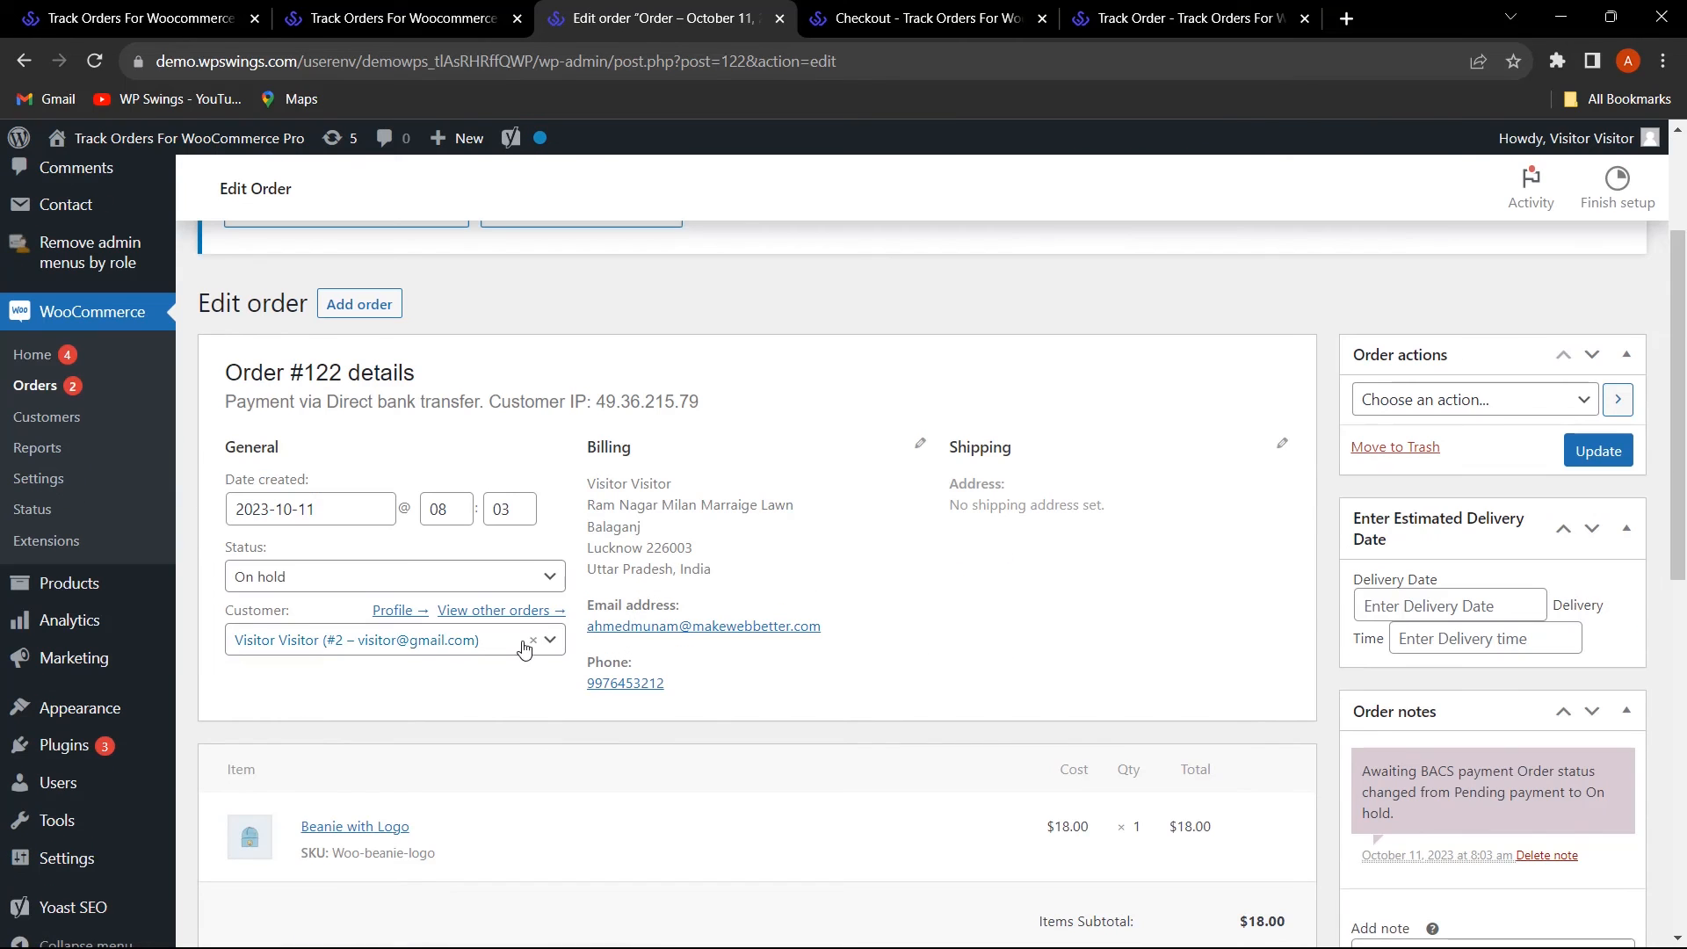
pyautogui.click(538, 577)
pyautogui.click(268, 698)
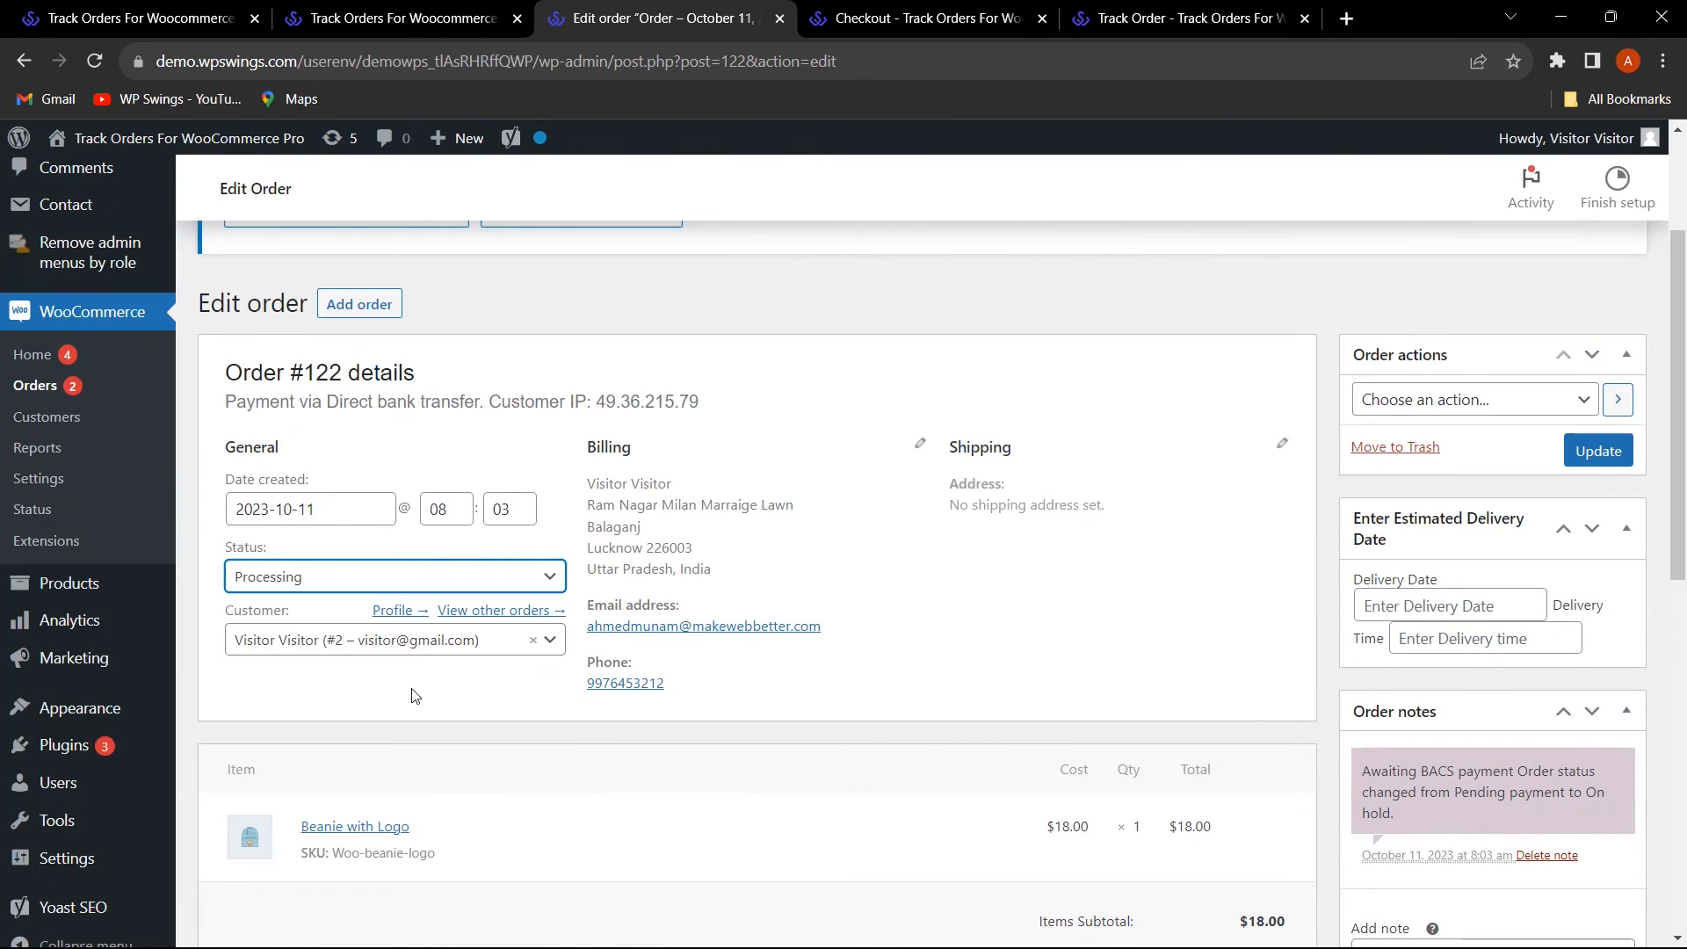
pyautogui.click(1598, 450)
pyautogui.click(1182, 18)
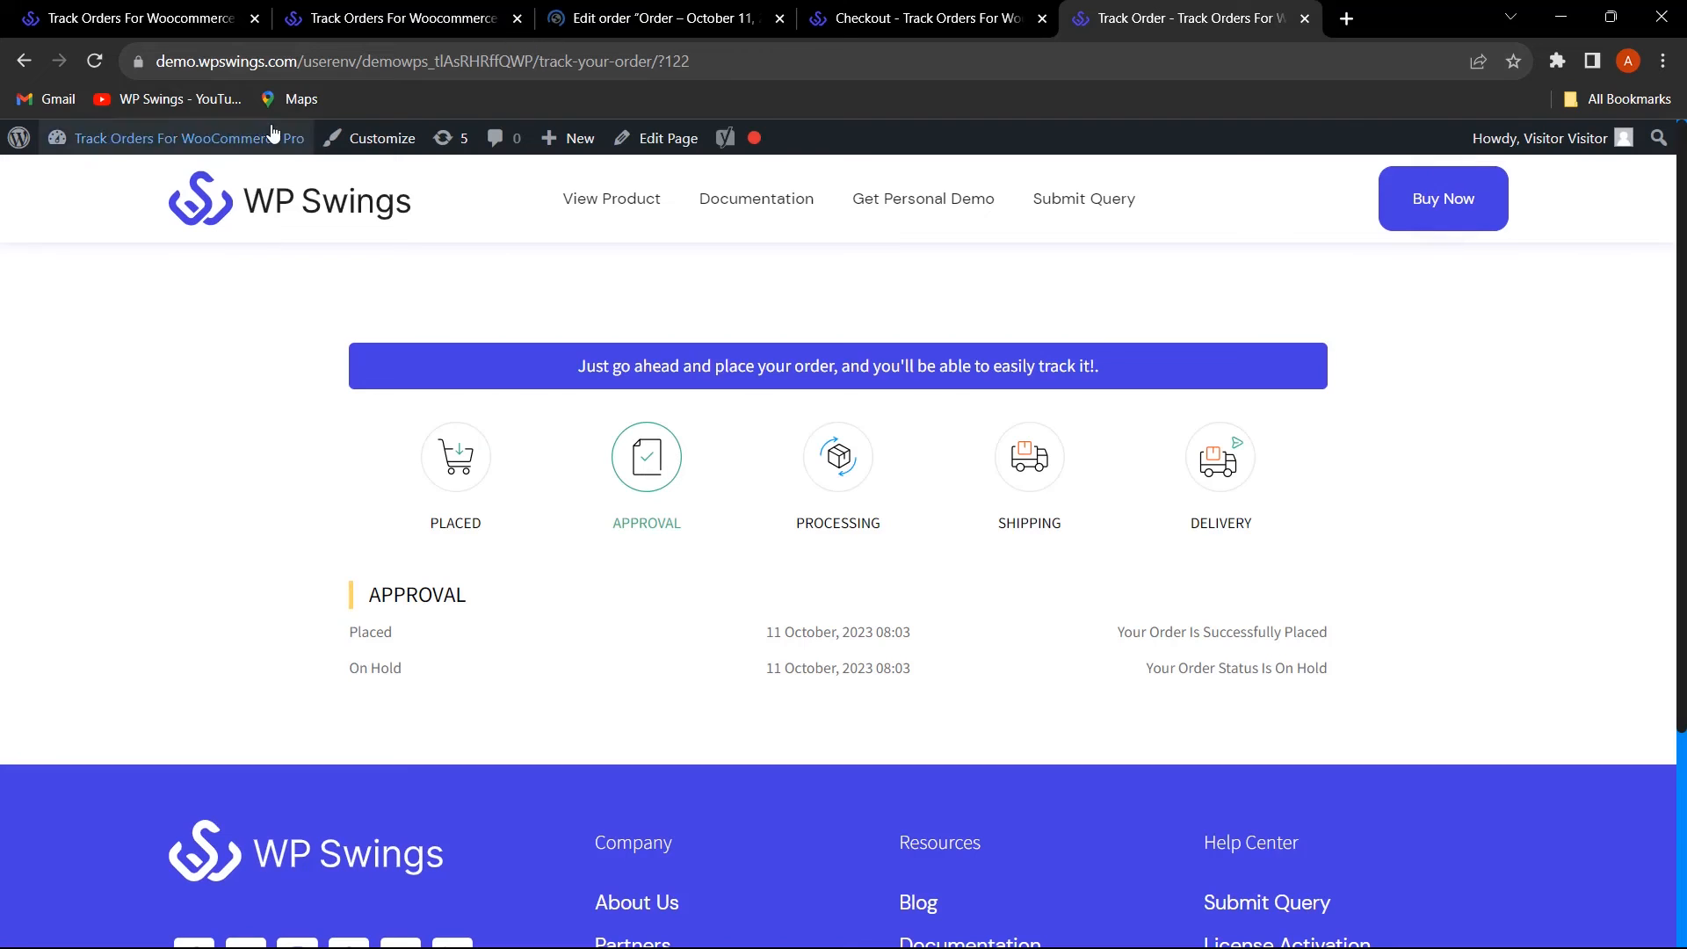
pyautogui.click(105, 61)
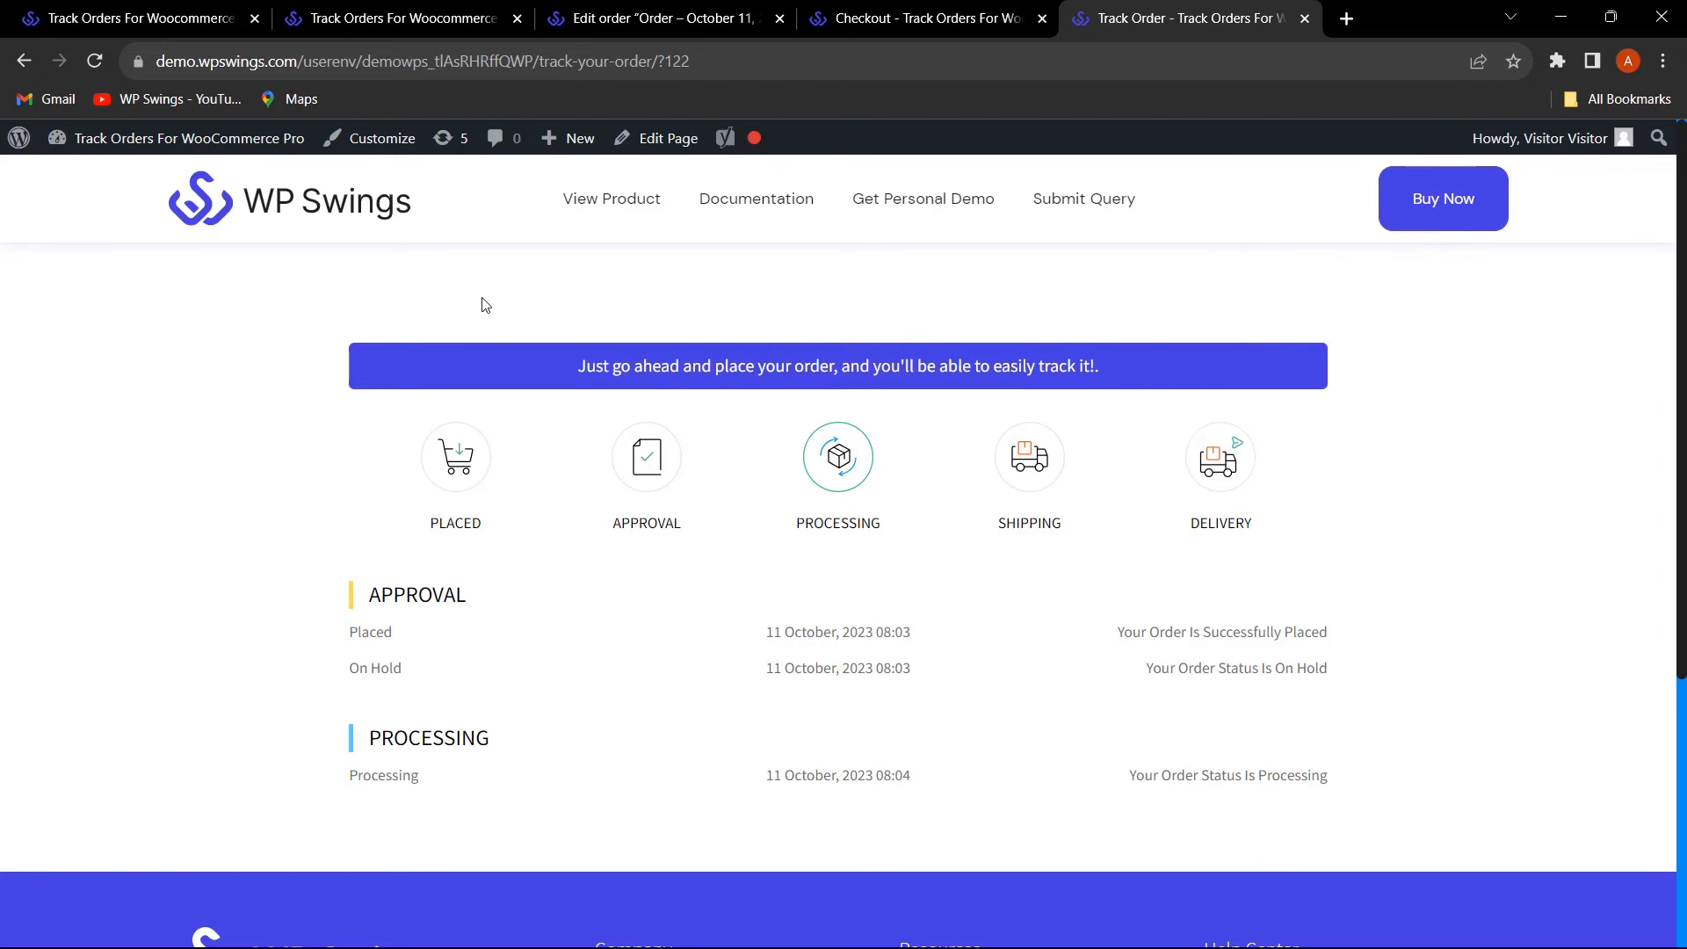
# - Set the order's status to Order Shipped with estimated delivery on October 12, 2023 at 03:35, and update the order
pyautogui.click(659, 17)
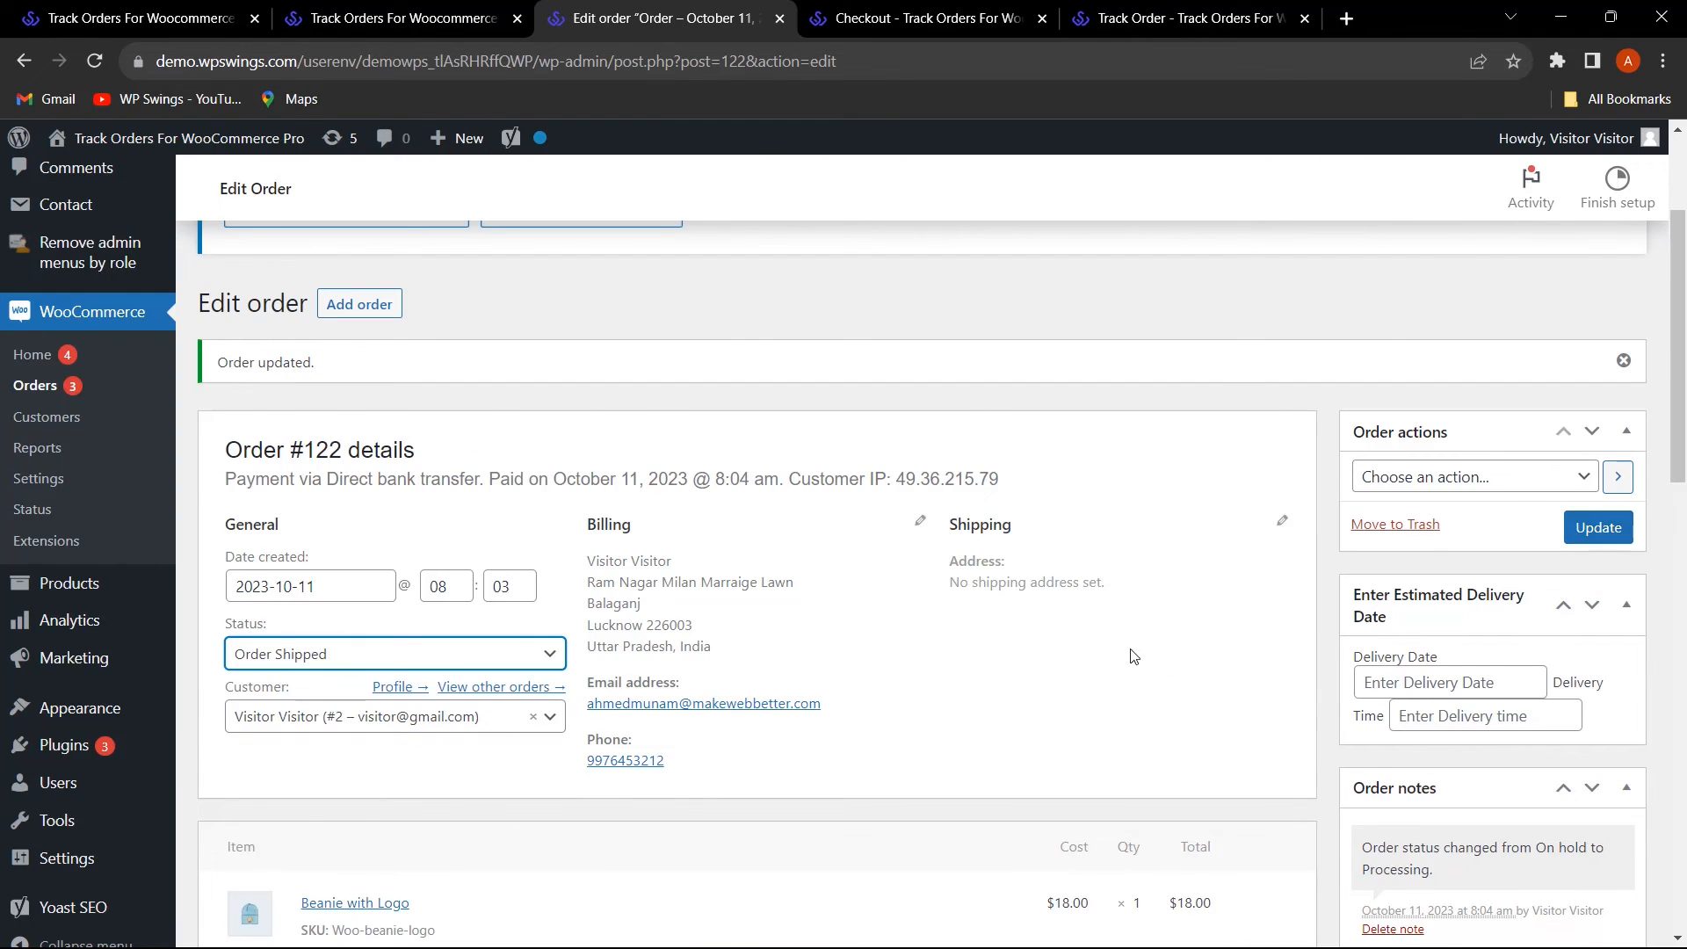
pyautogui.scroll(-4, 1082, 687)
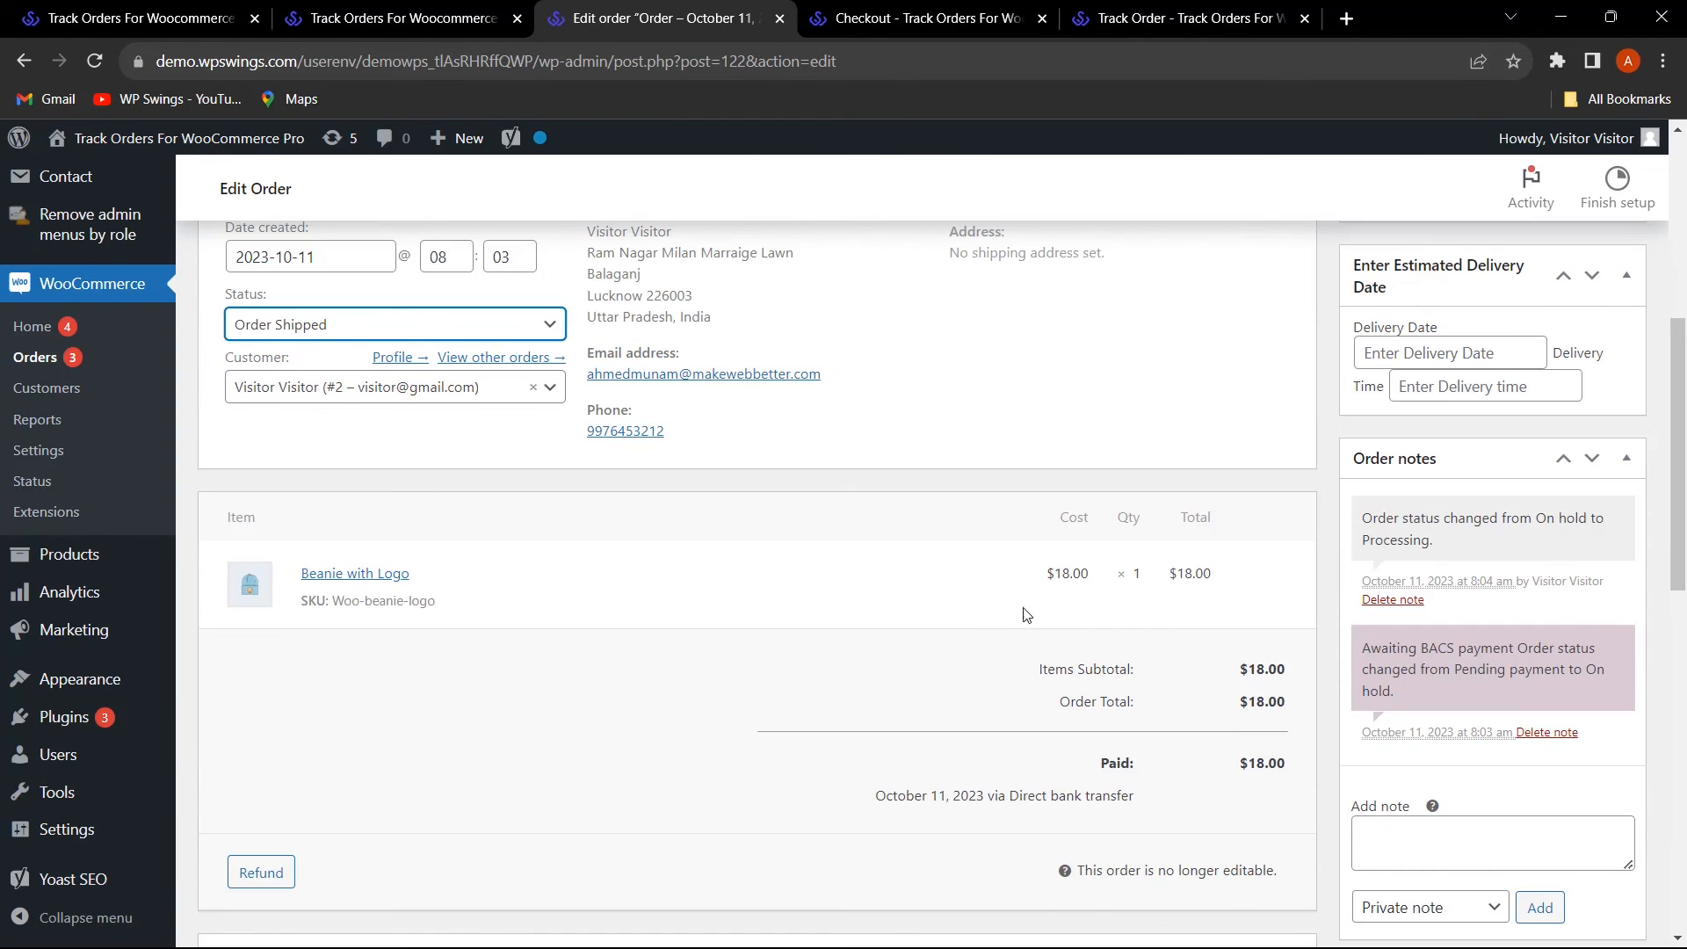
pyautogui.scroll(-1, 1083, 649)
pyautogui.scroll(2, 1082, 653)
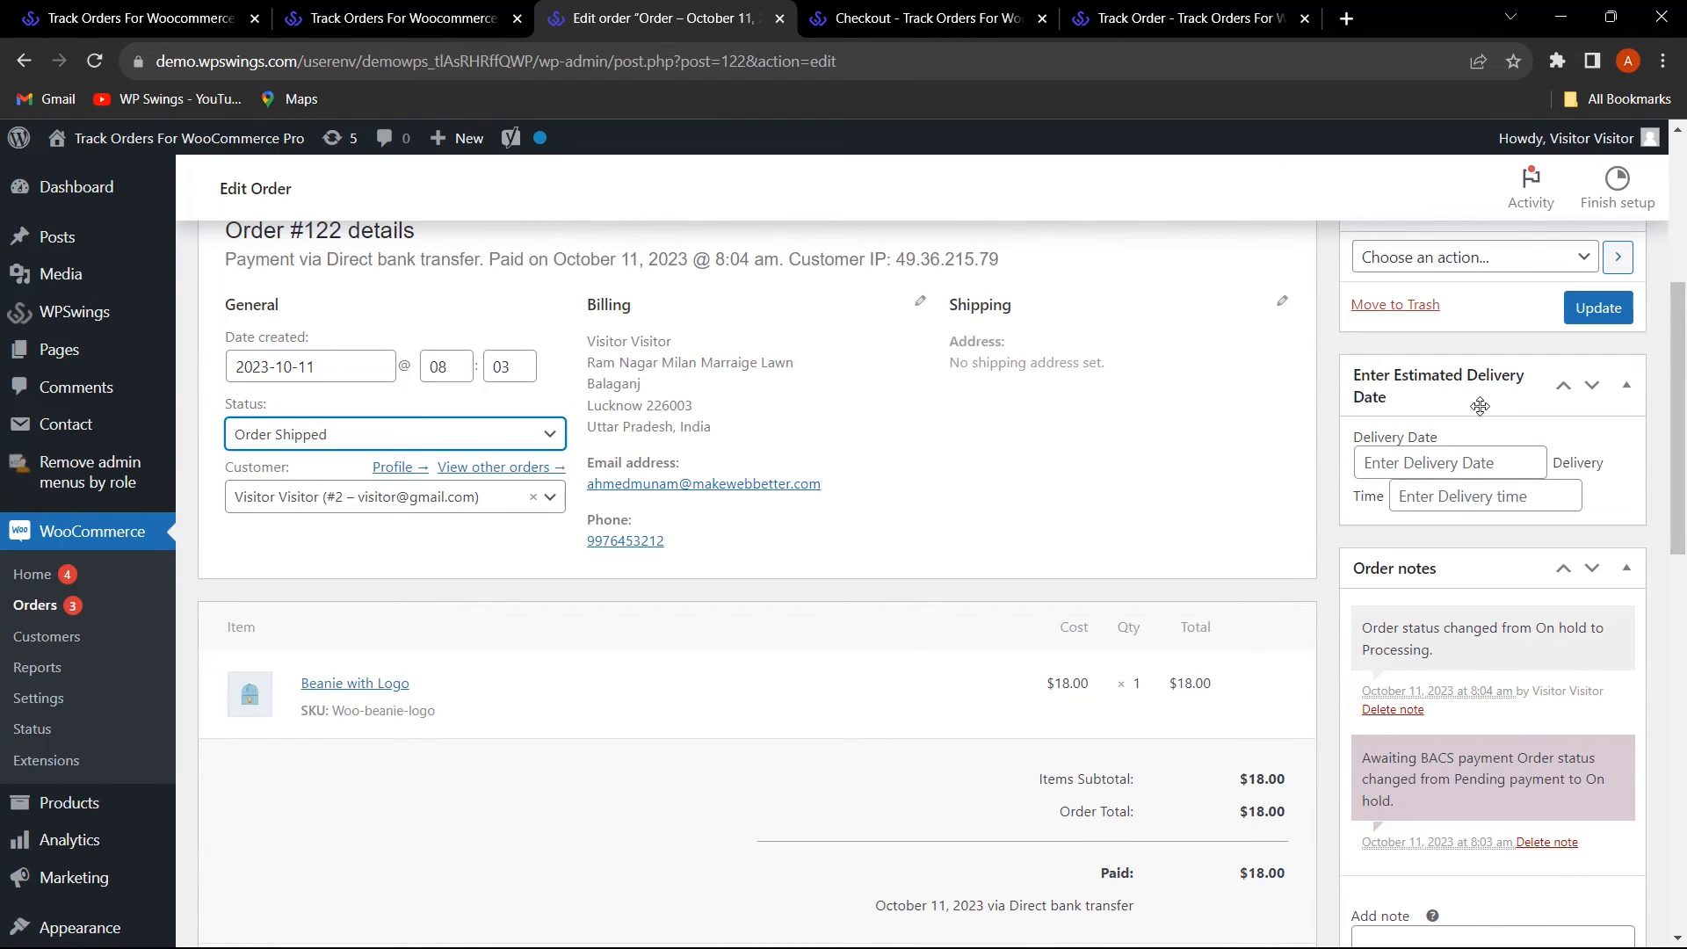
pyautogui.click(1472, 463)
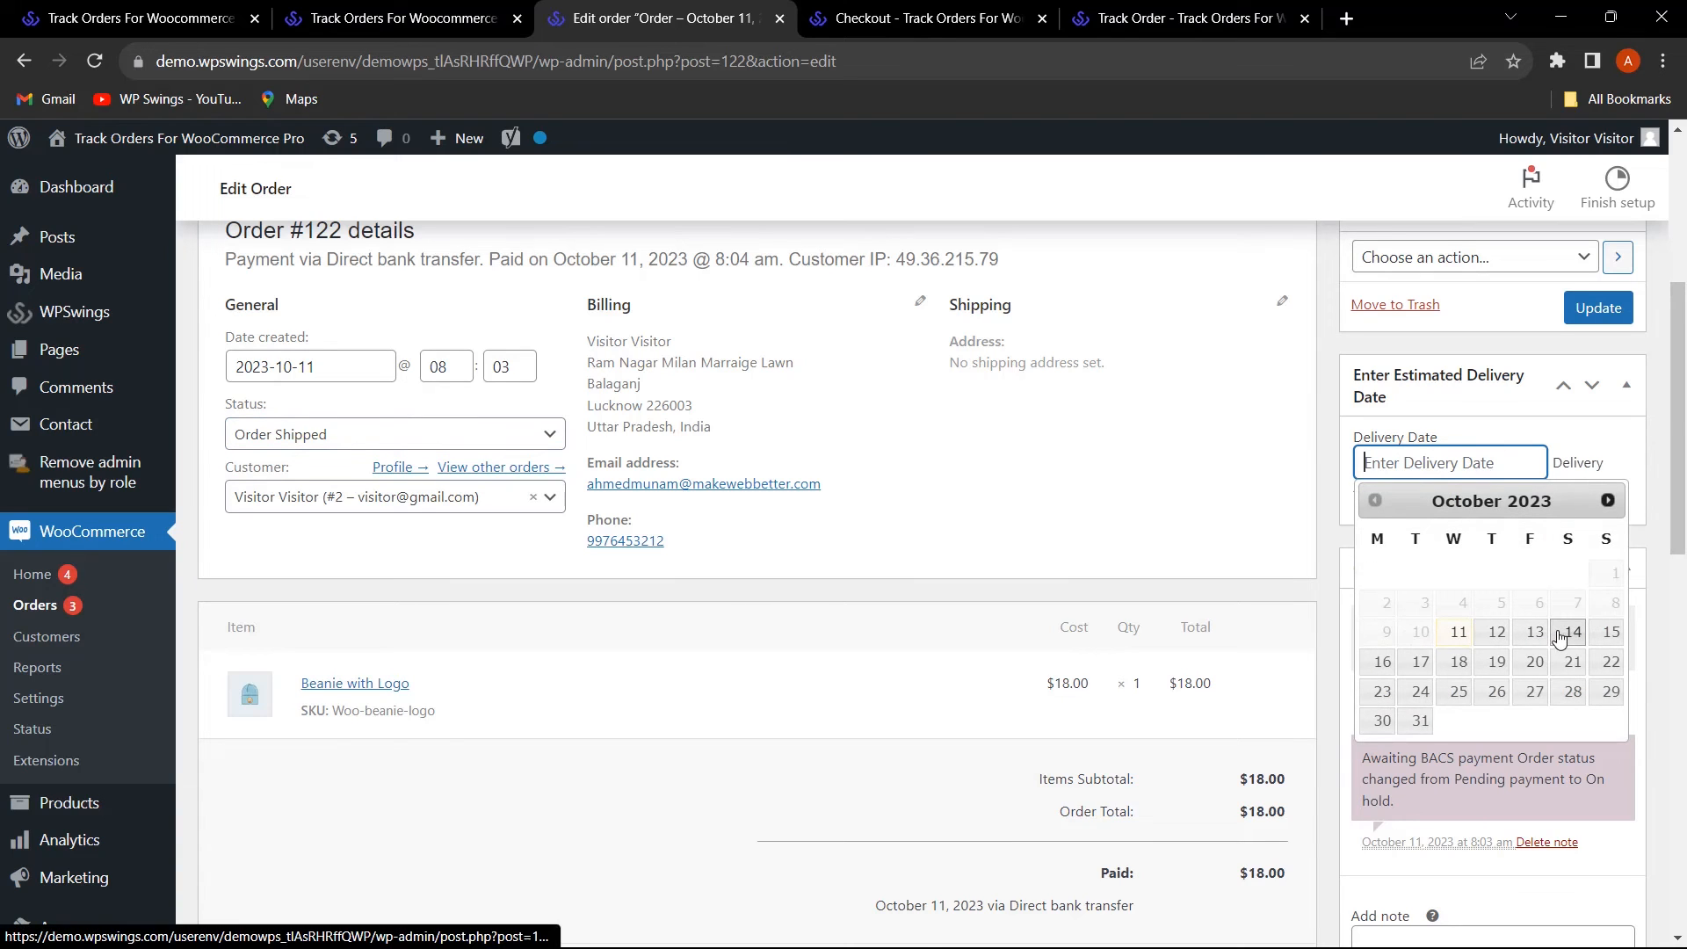
pyautogui.click(1506, 635)
pyautogui.click(1436, 500)
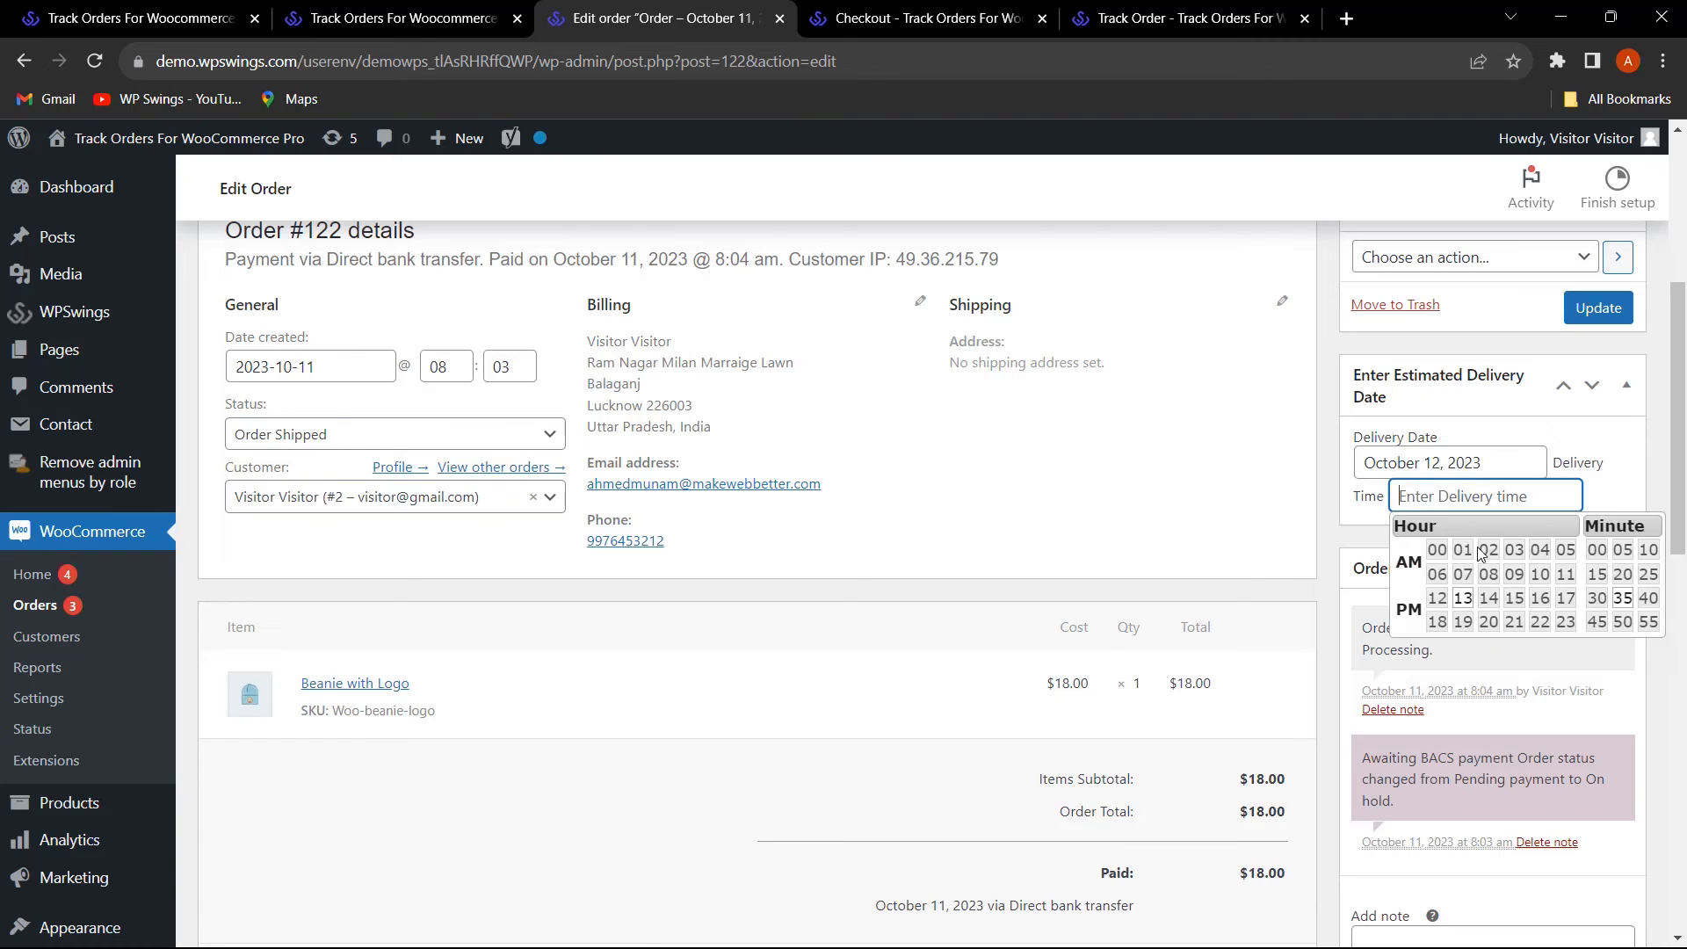
pyautogui.click(1523, 551)
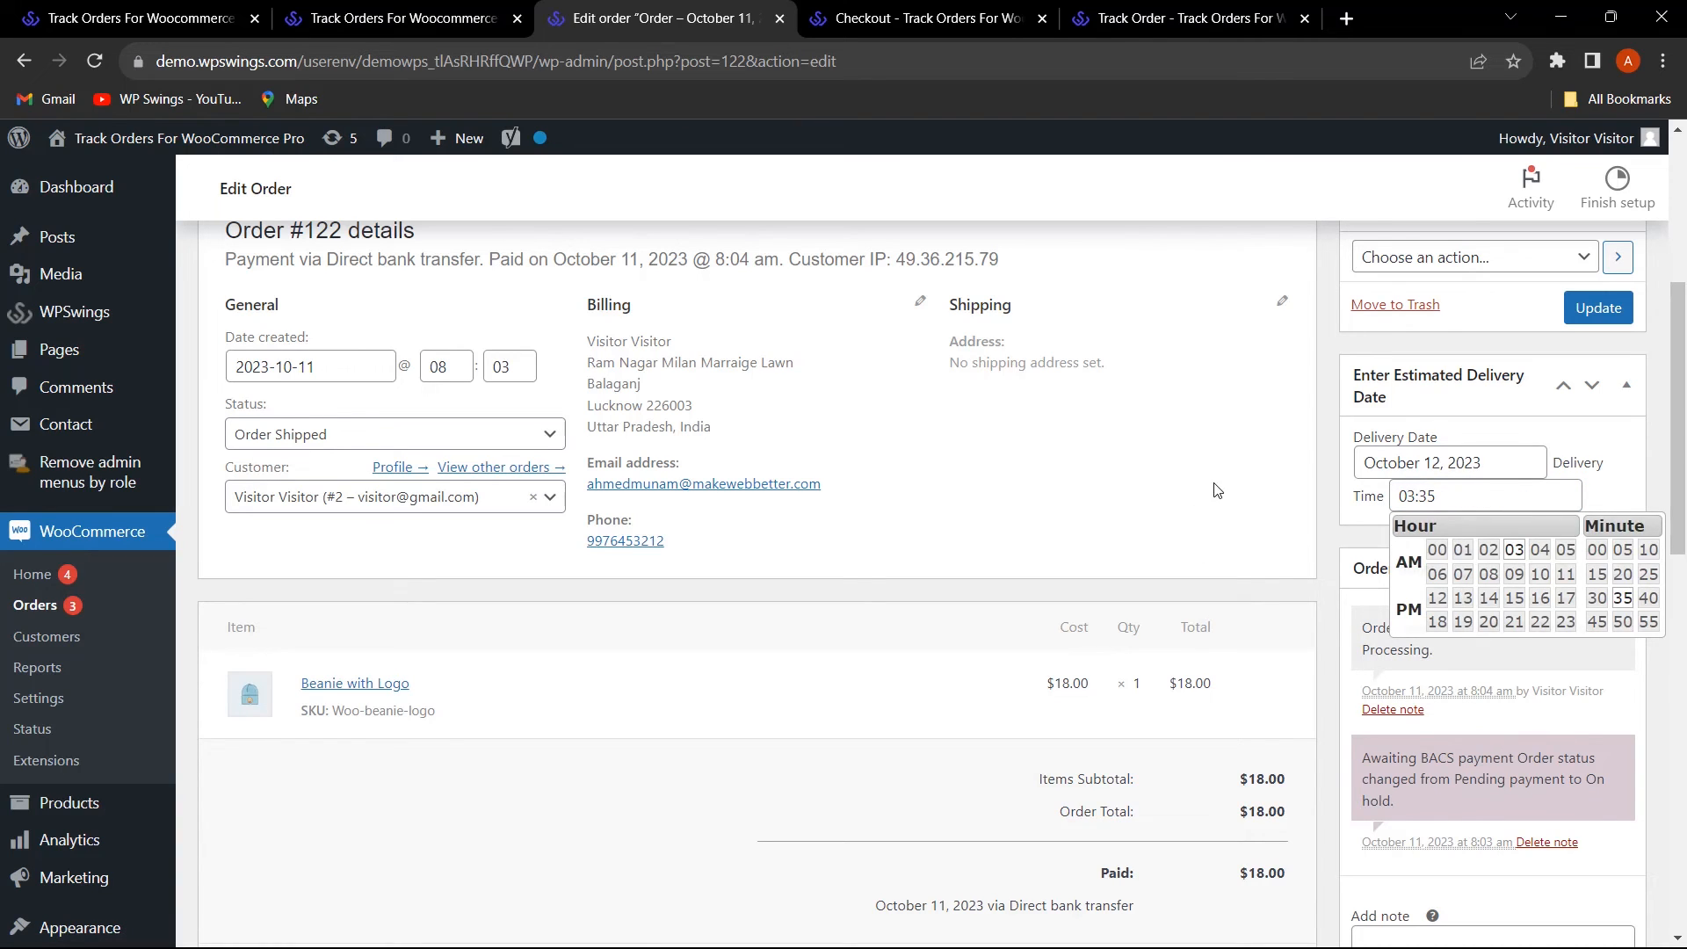
pyautogui.click(1187, 491)
pyautogui.click(1601, 318)
# - Reload the tracking page and check its Shipping stage and expected delivery date and time
pyautogui.click(1190, 19)
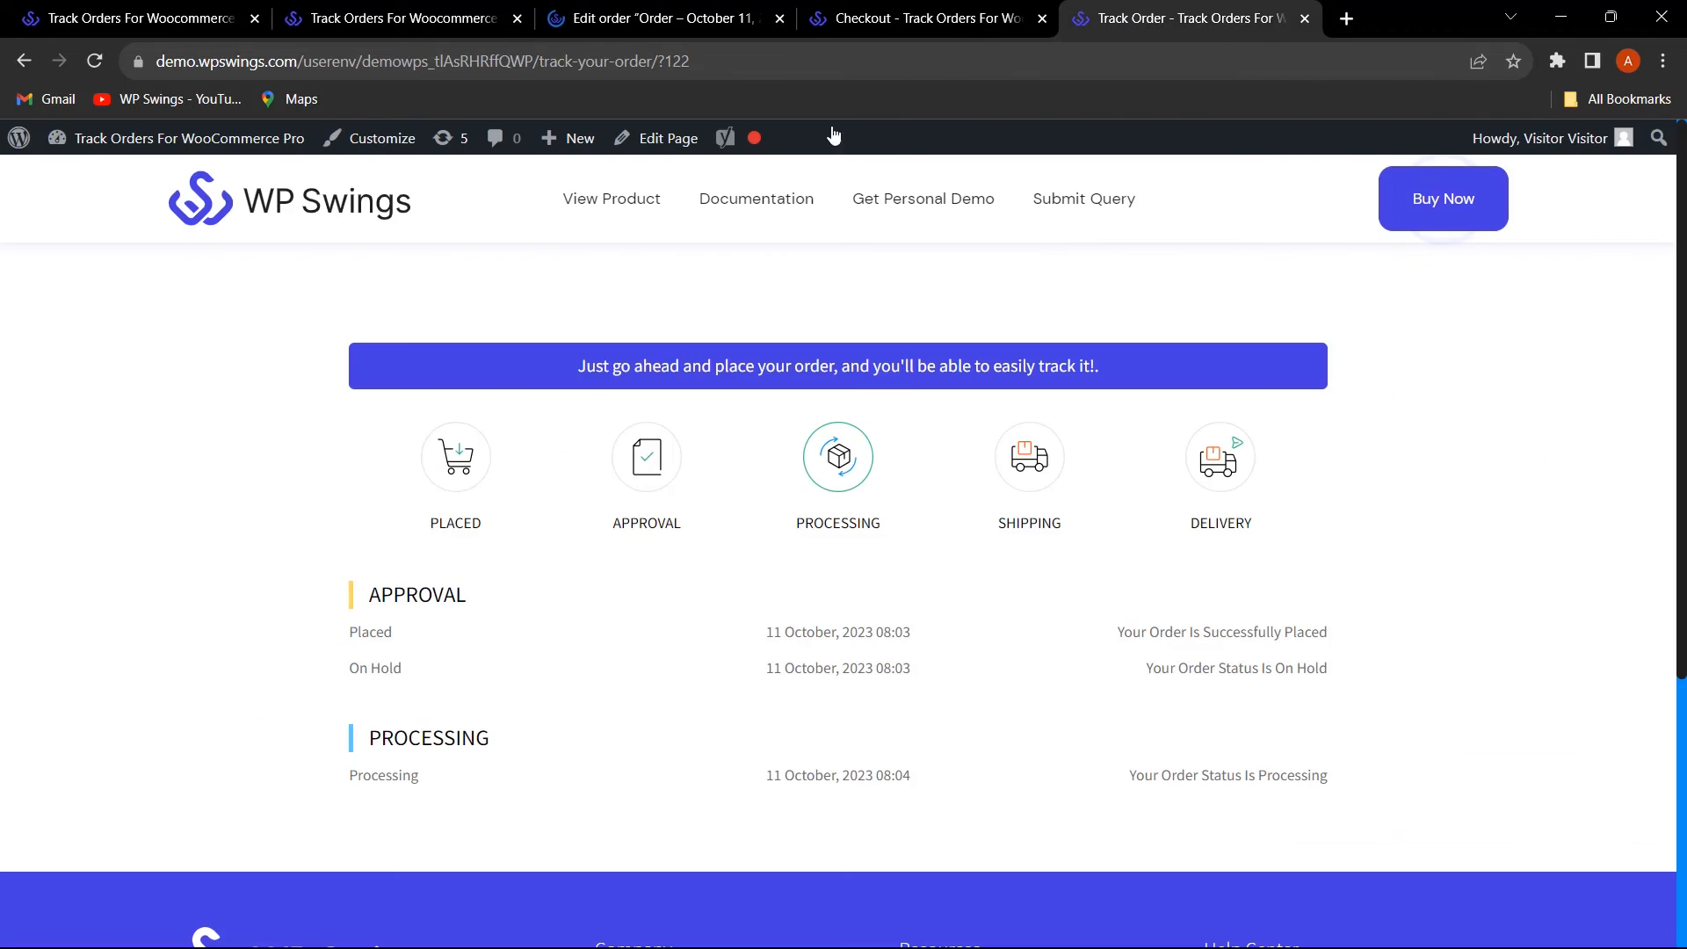
pyautogui.click(93, 62)
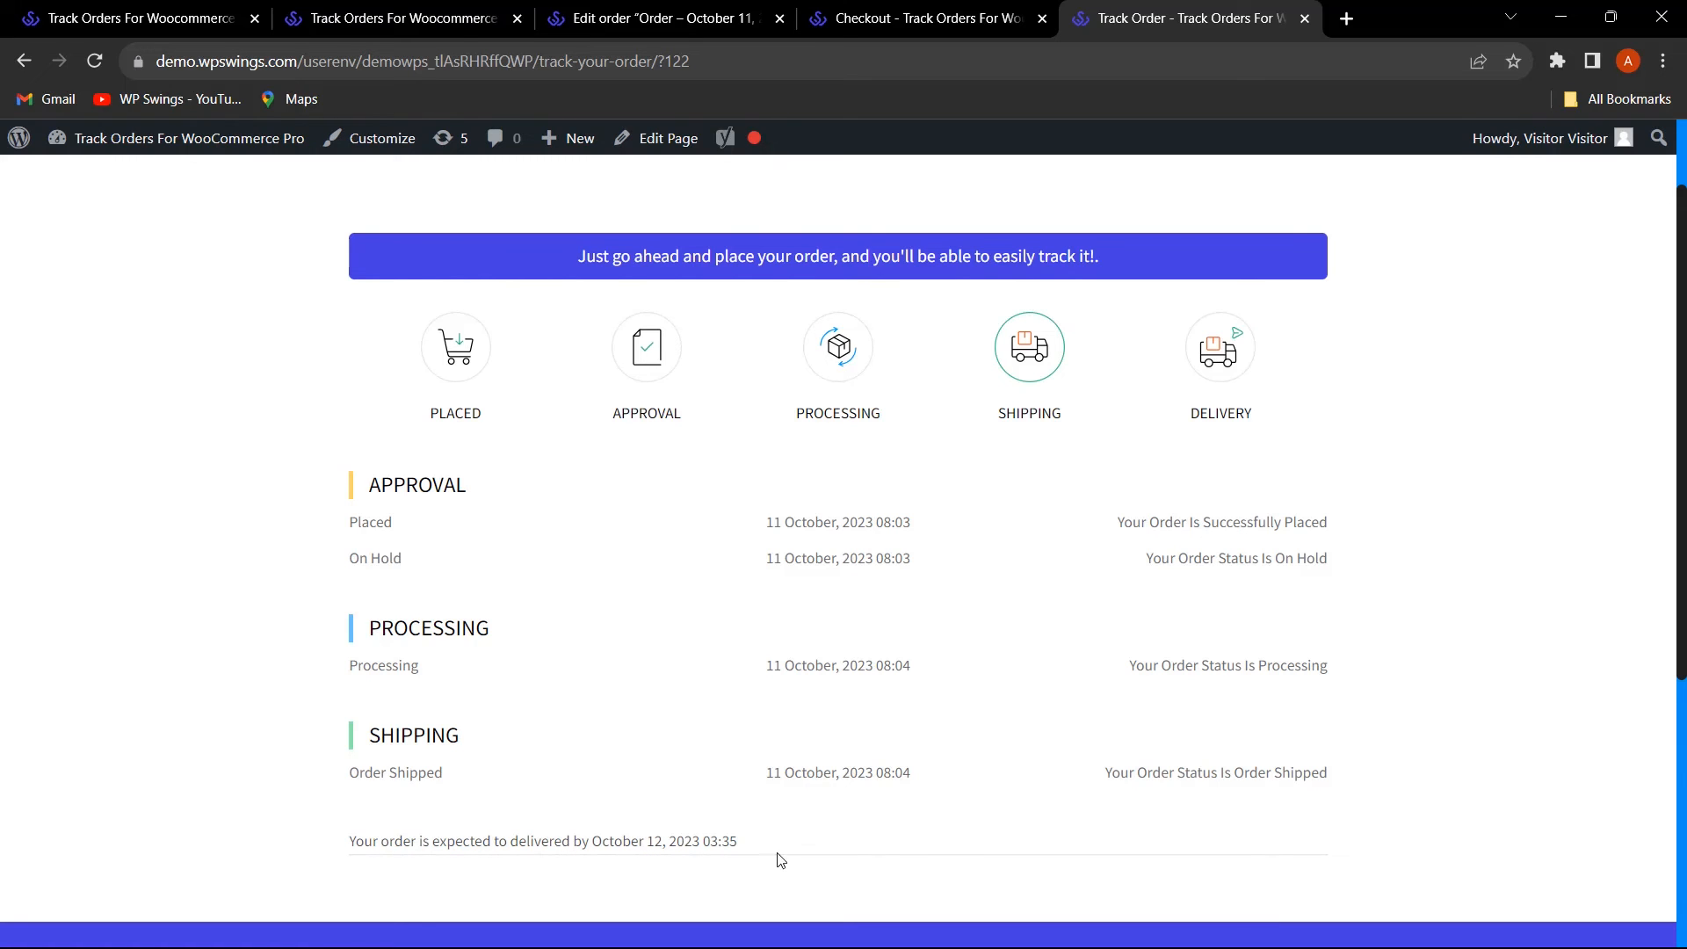
pyautogui.doubleClick(718, 841)
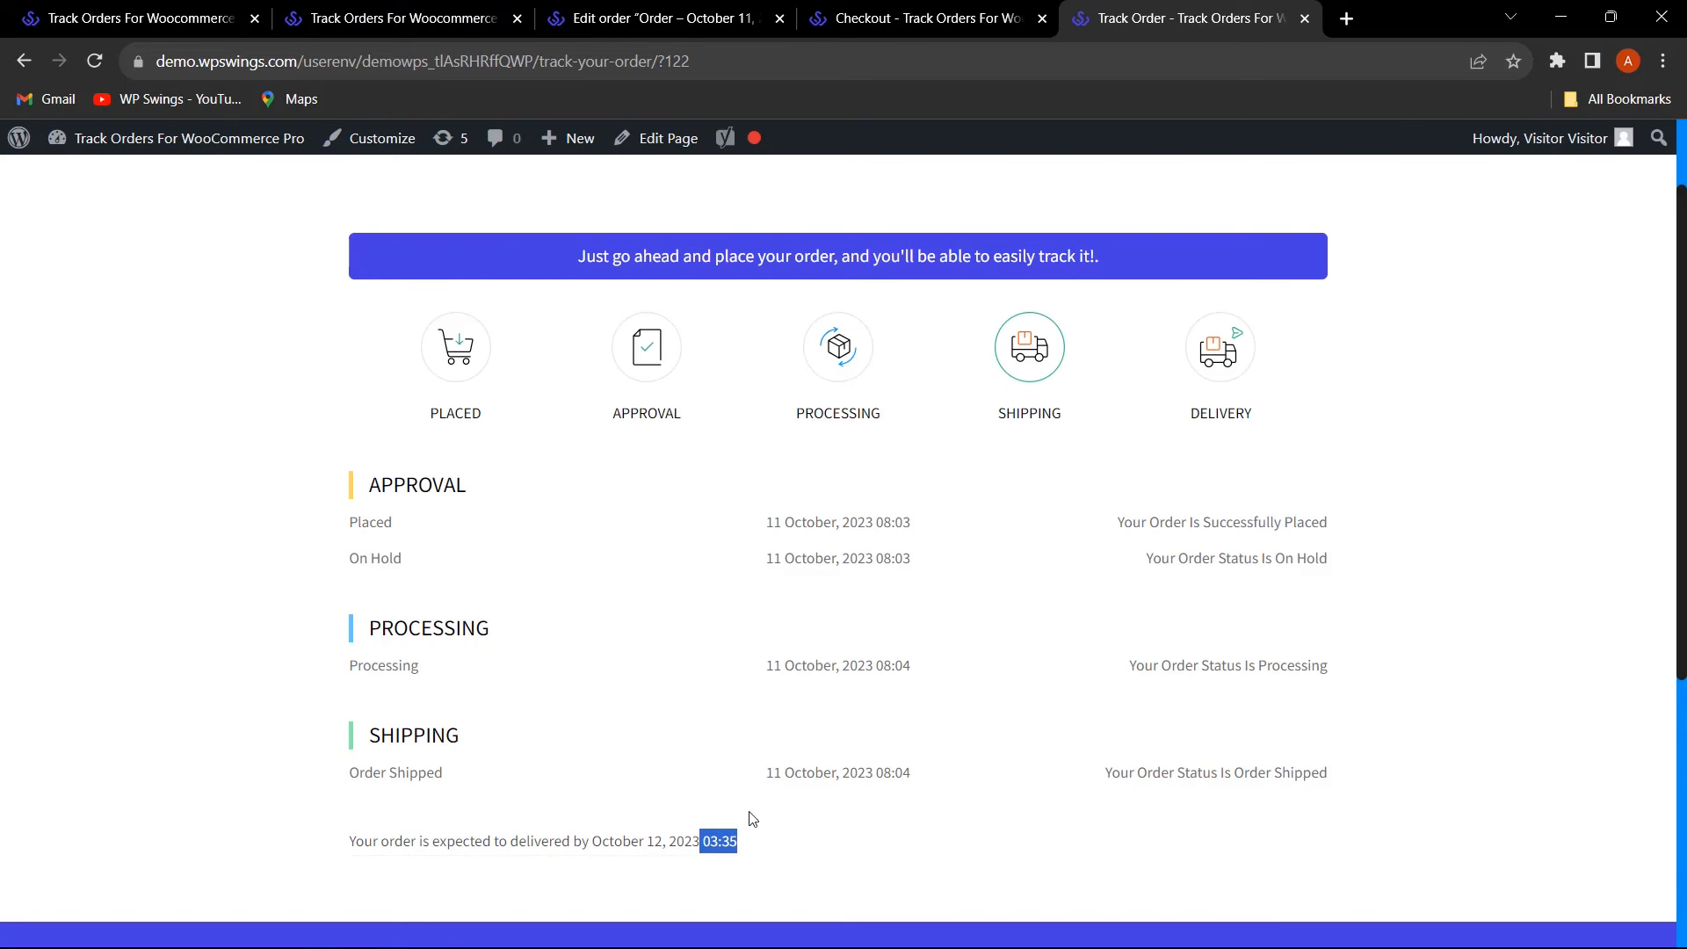
pyautogui.scroll(1, 757, 827)
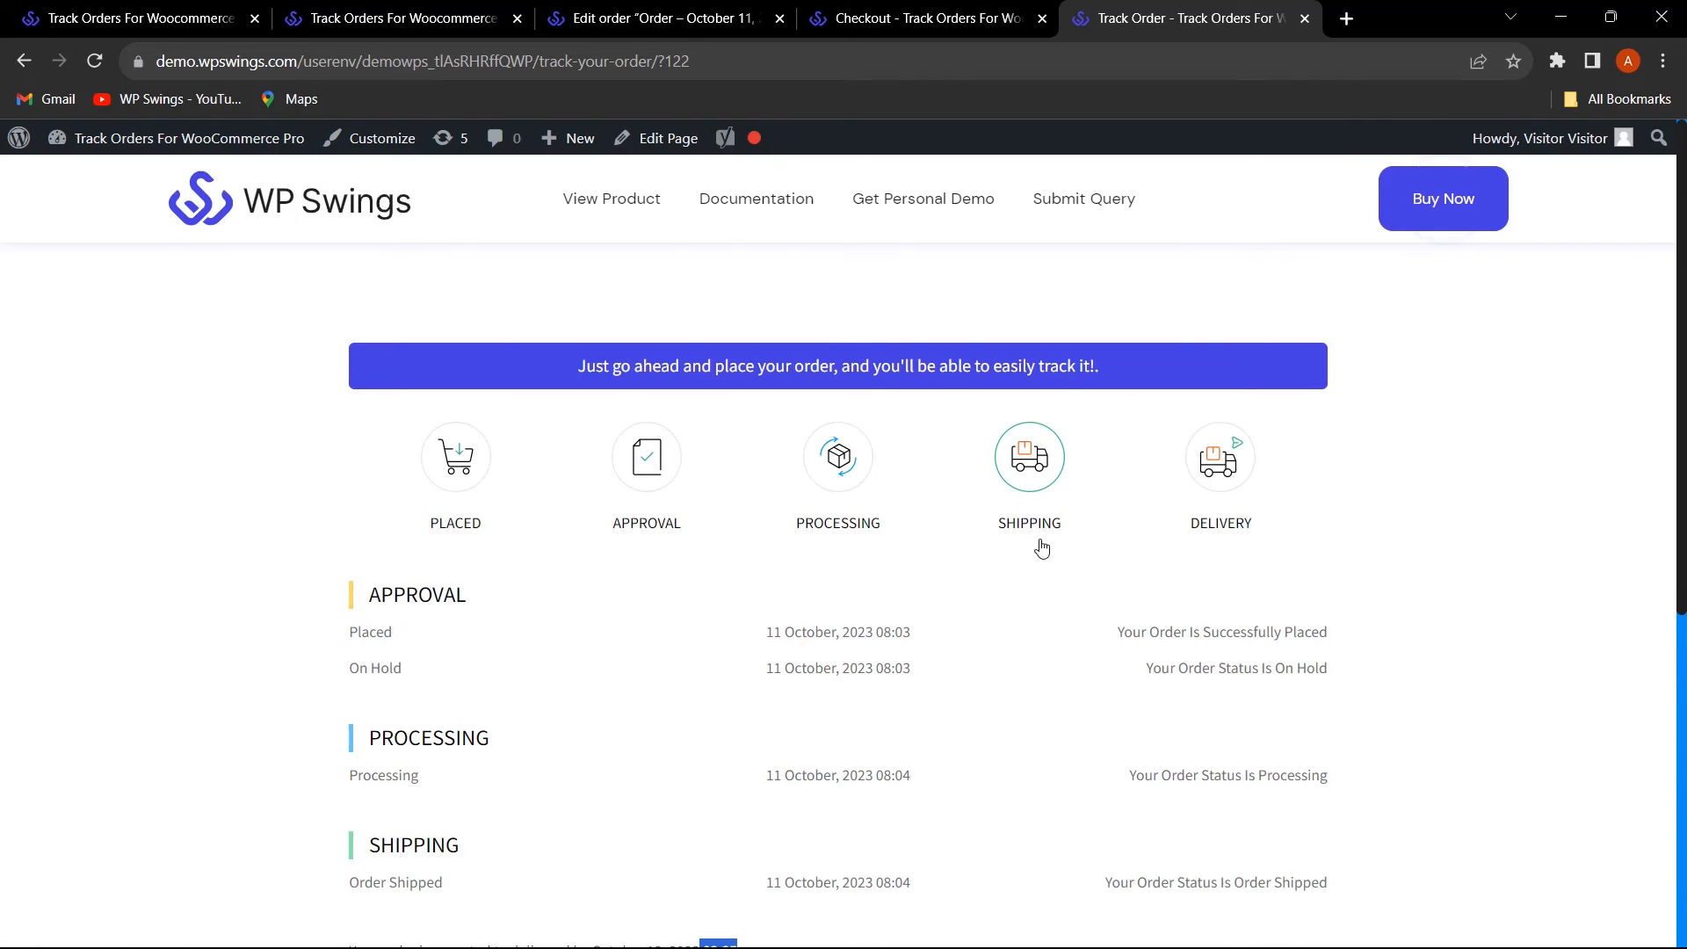
pyautogui.scroll(-1, 1050, 528)
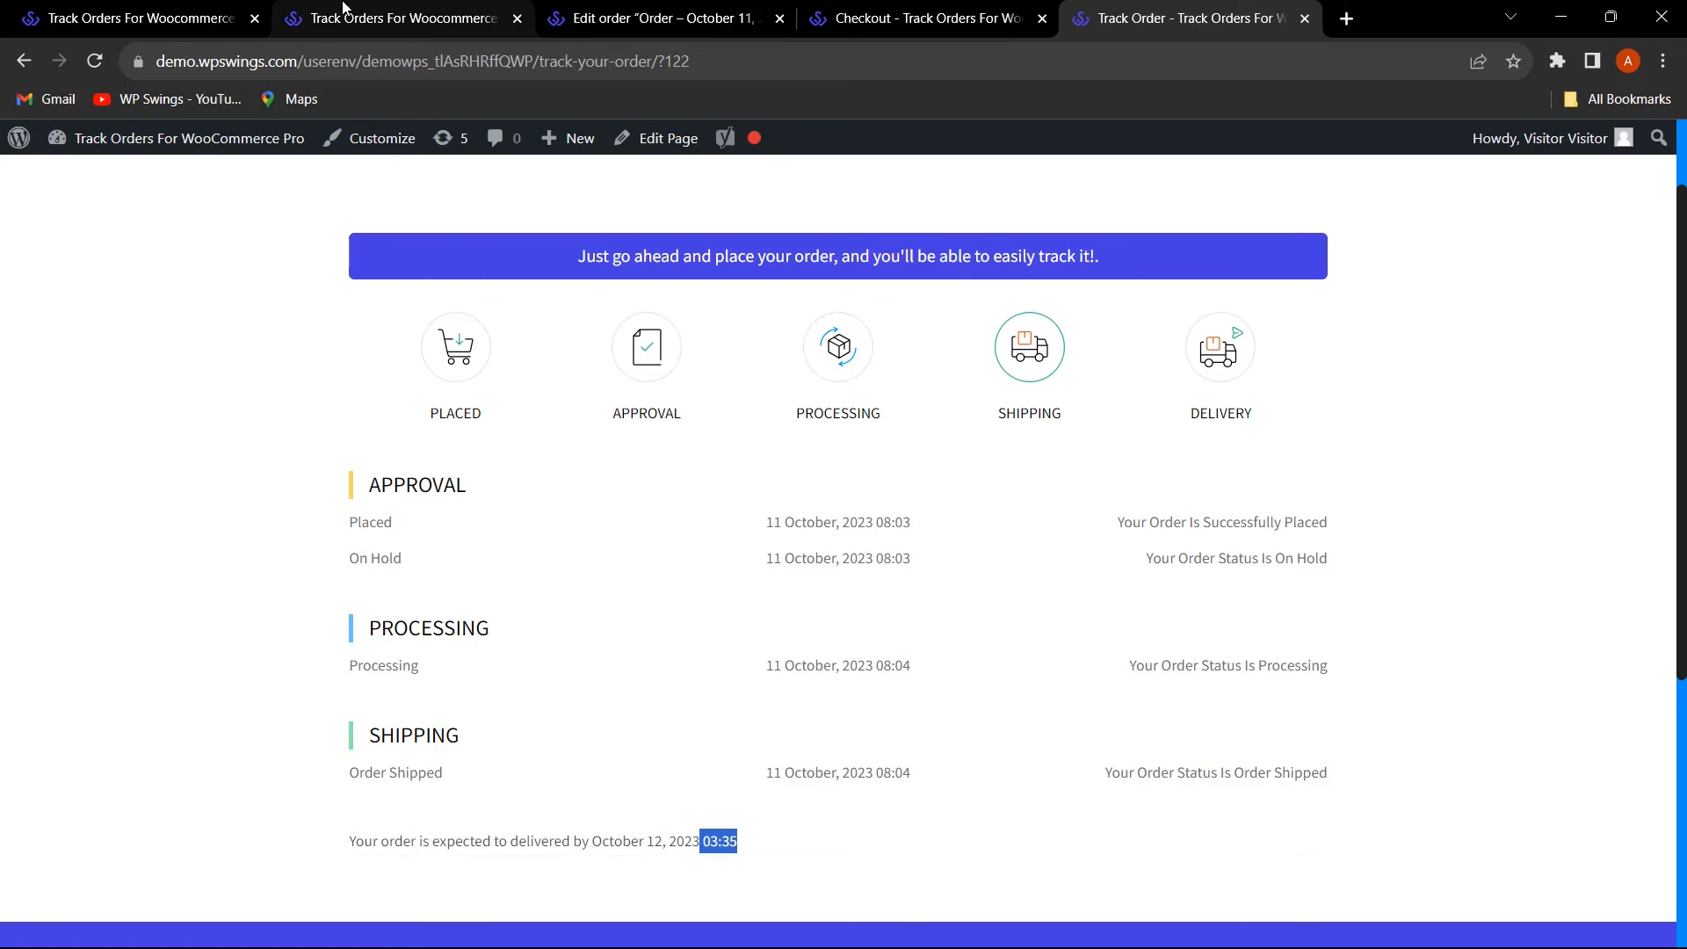
# - Change the order's status to Completed, update the order, and reload the tracking page to view its Delivered section
pyautogui.click(578, 16)
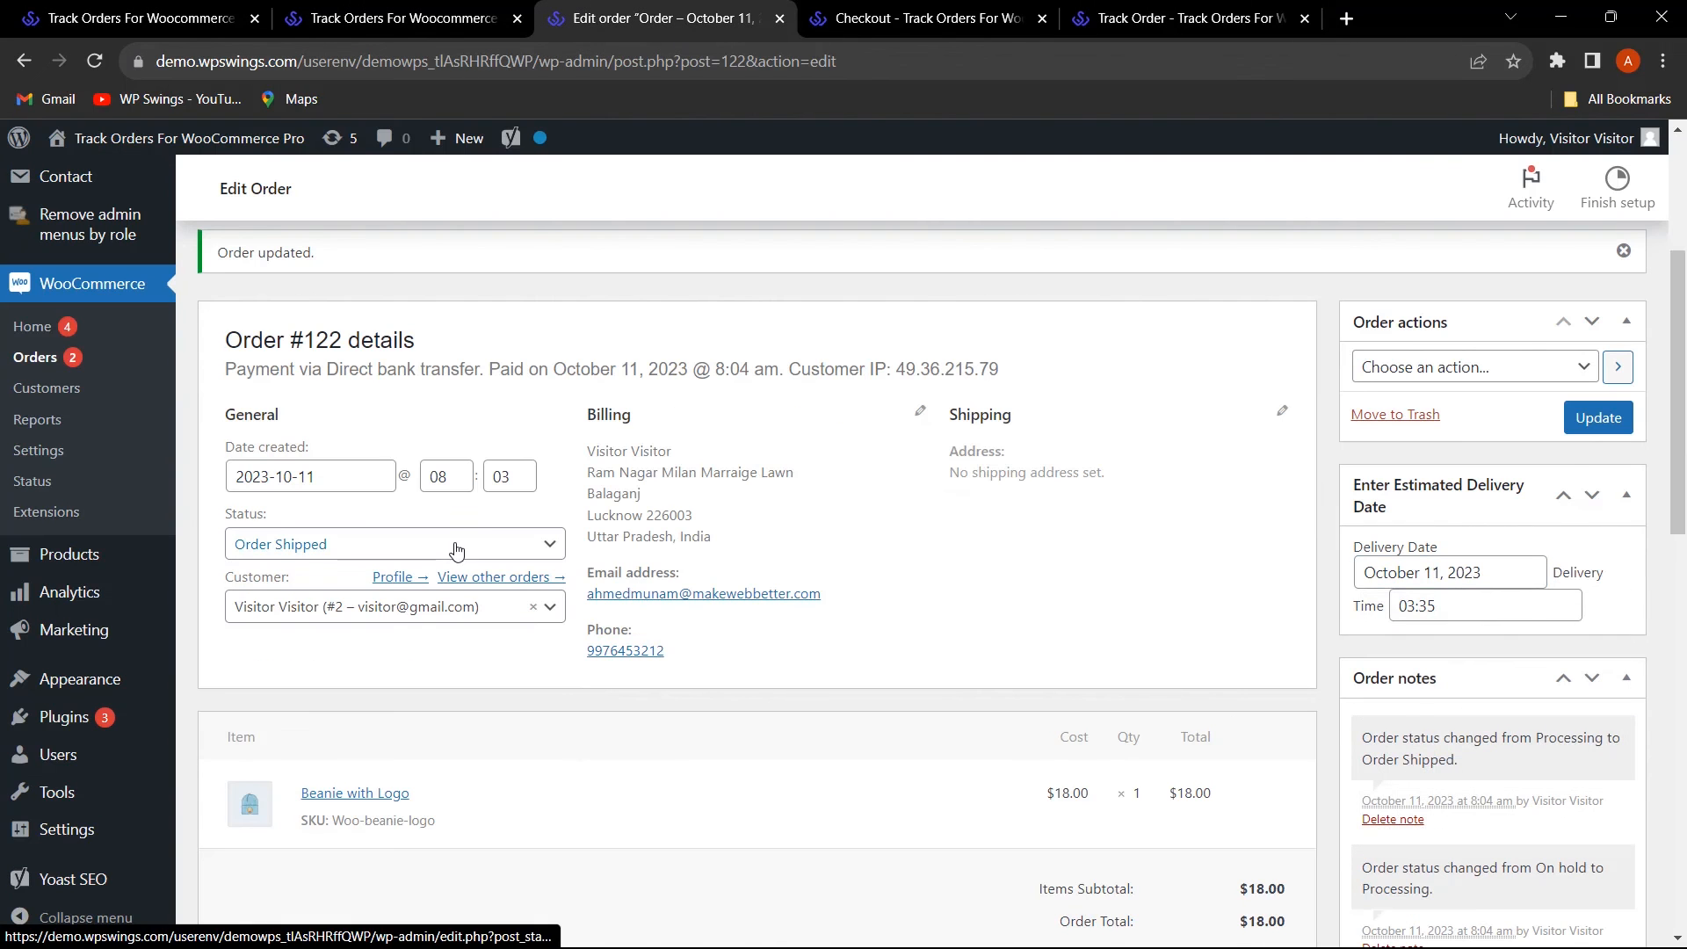
pyautogui.click(456, 546)
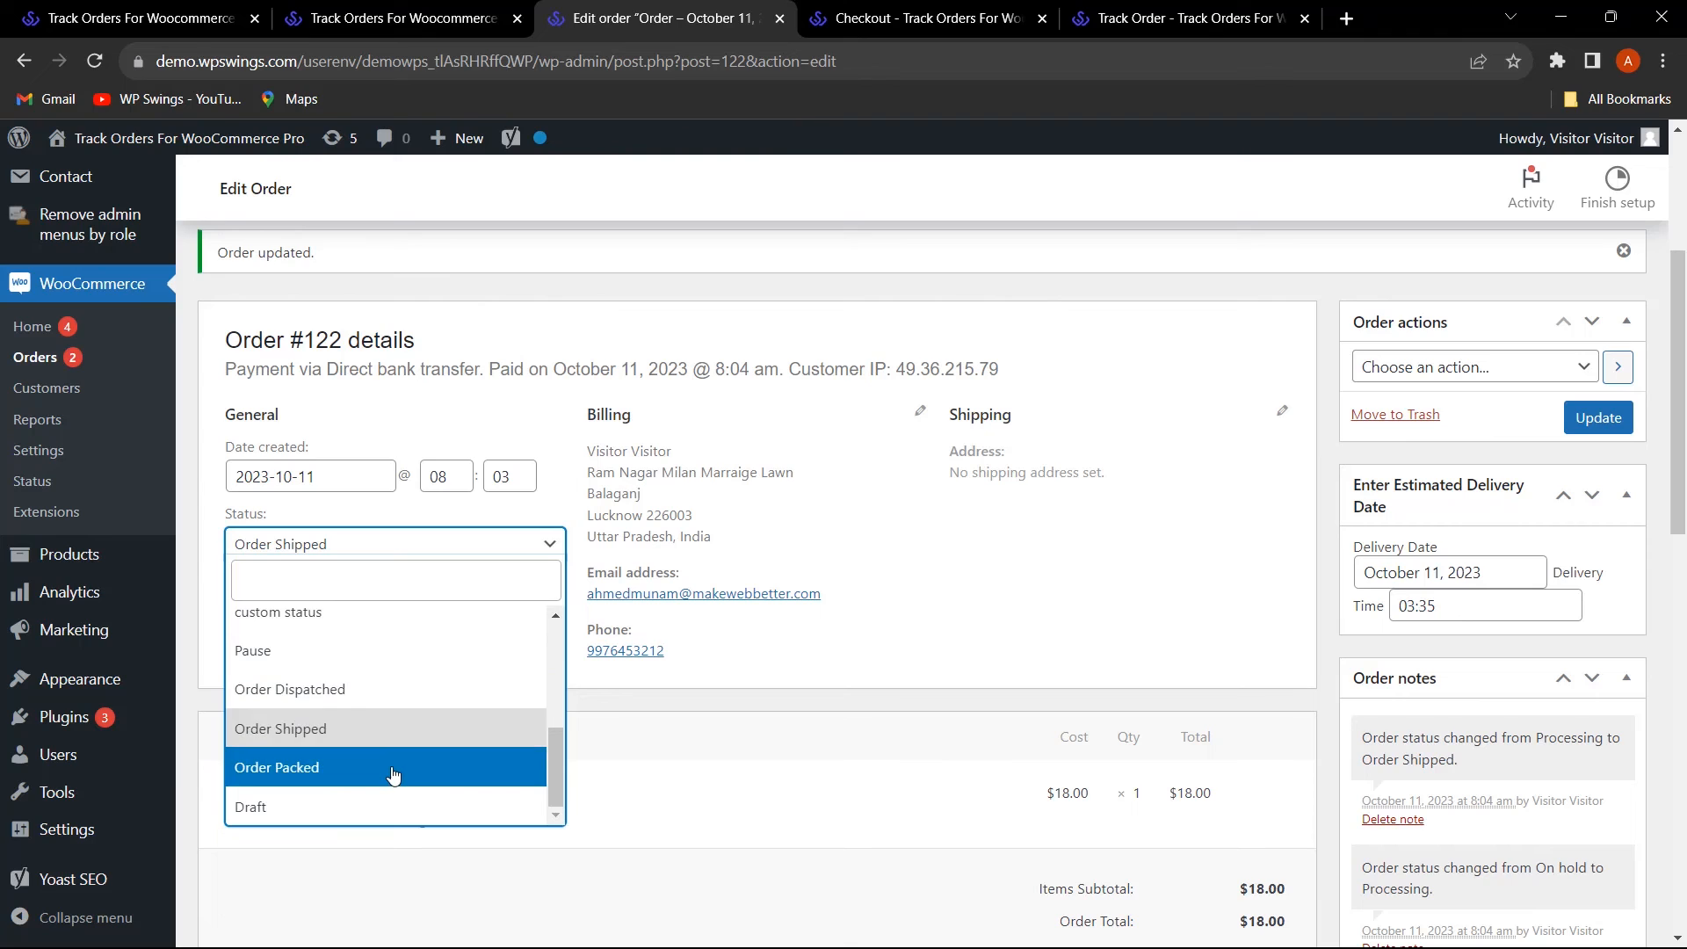
pyautogui.scroll(5, 377, 752)
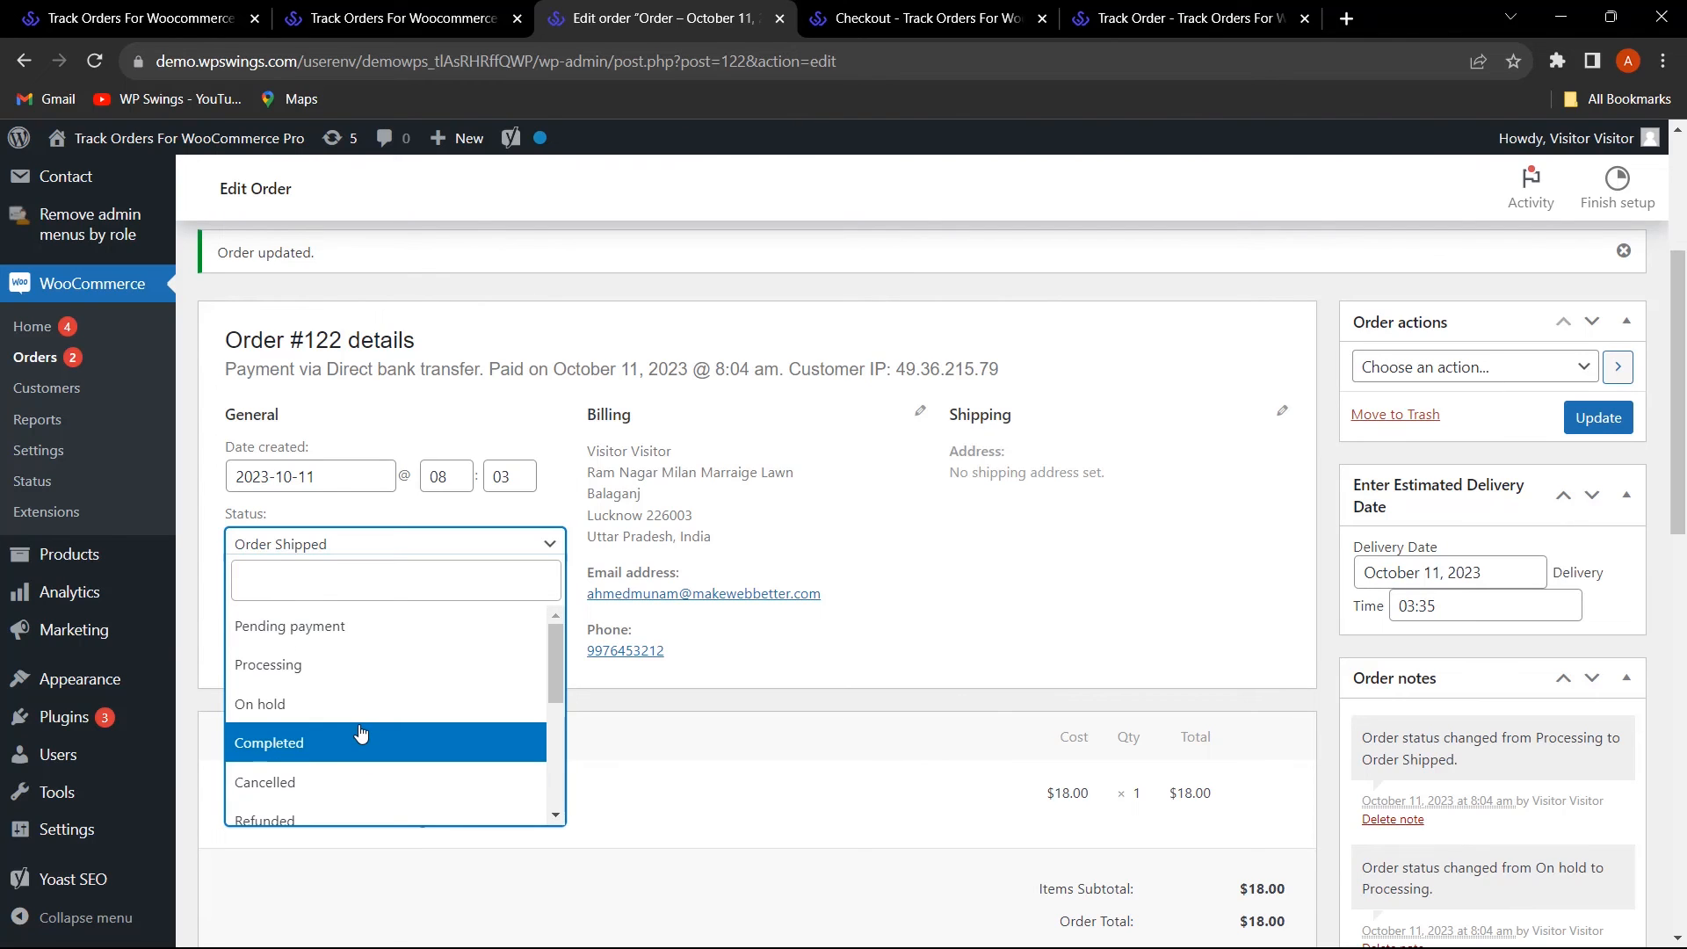
pyautogui.click(376, 741)
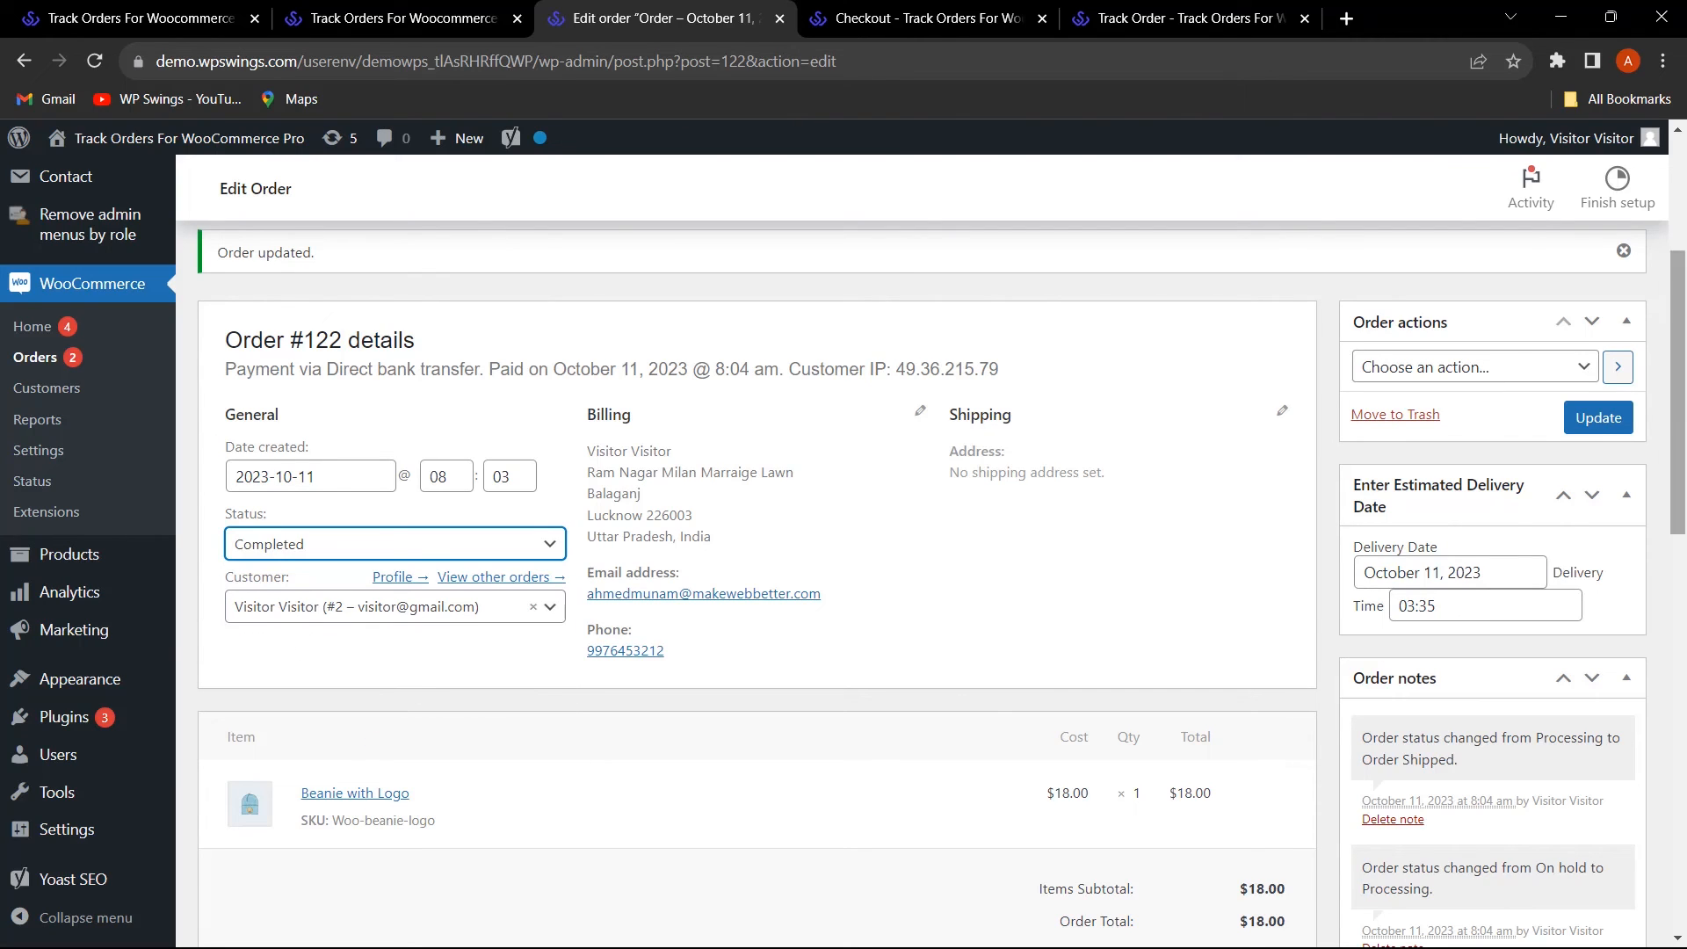
pyautogui.click(1596, 424)
pyautogui.click(1209, 17)
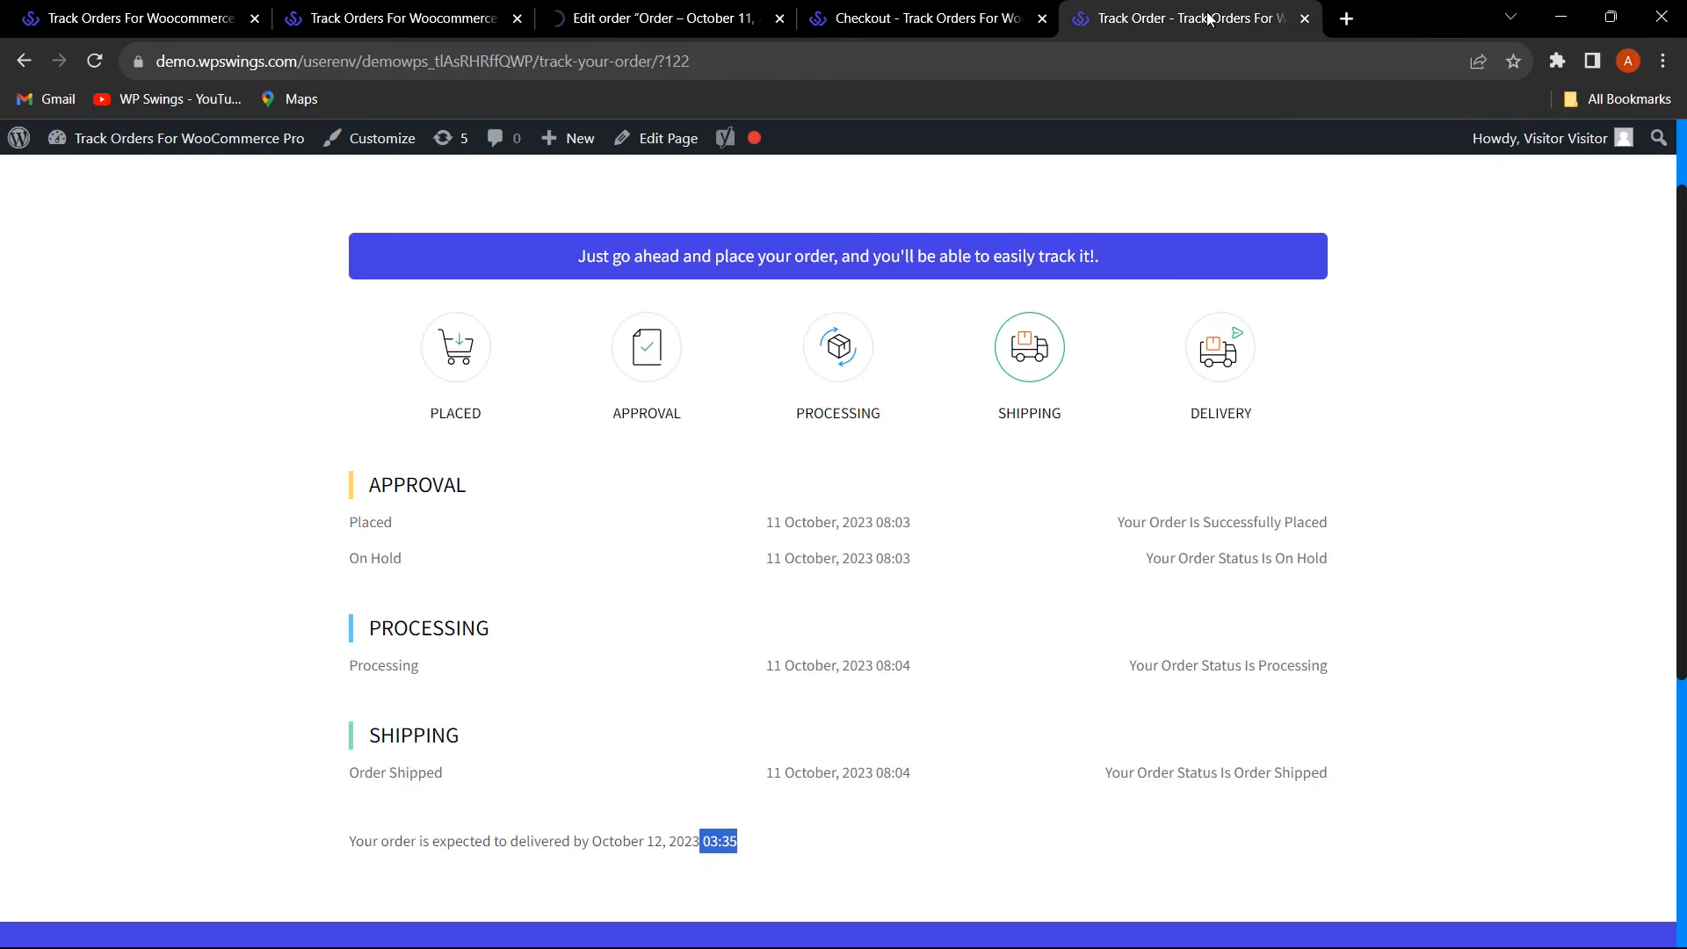
pyautogui.click(90, 60)
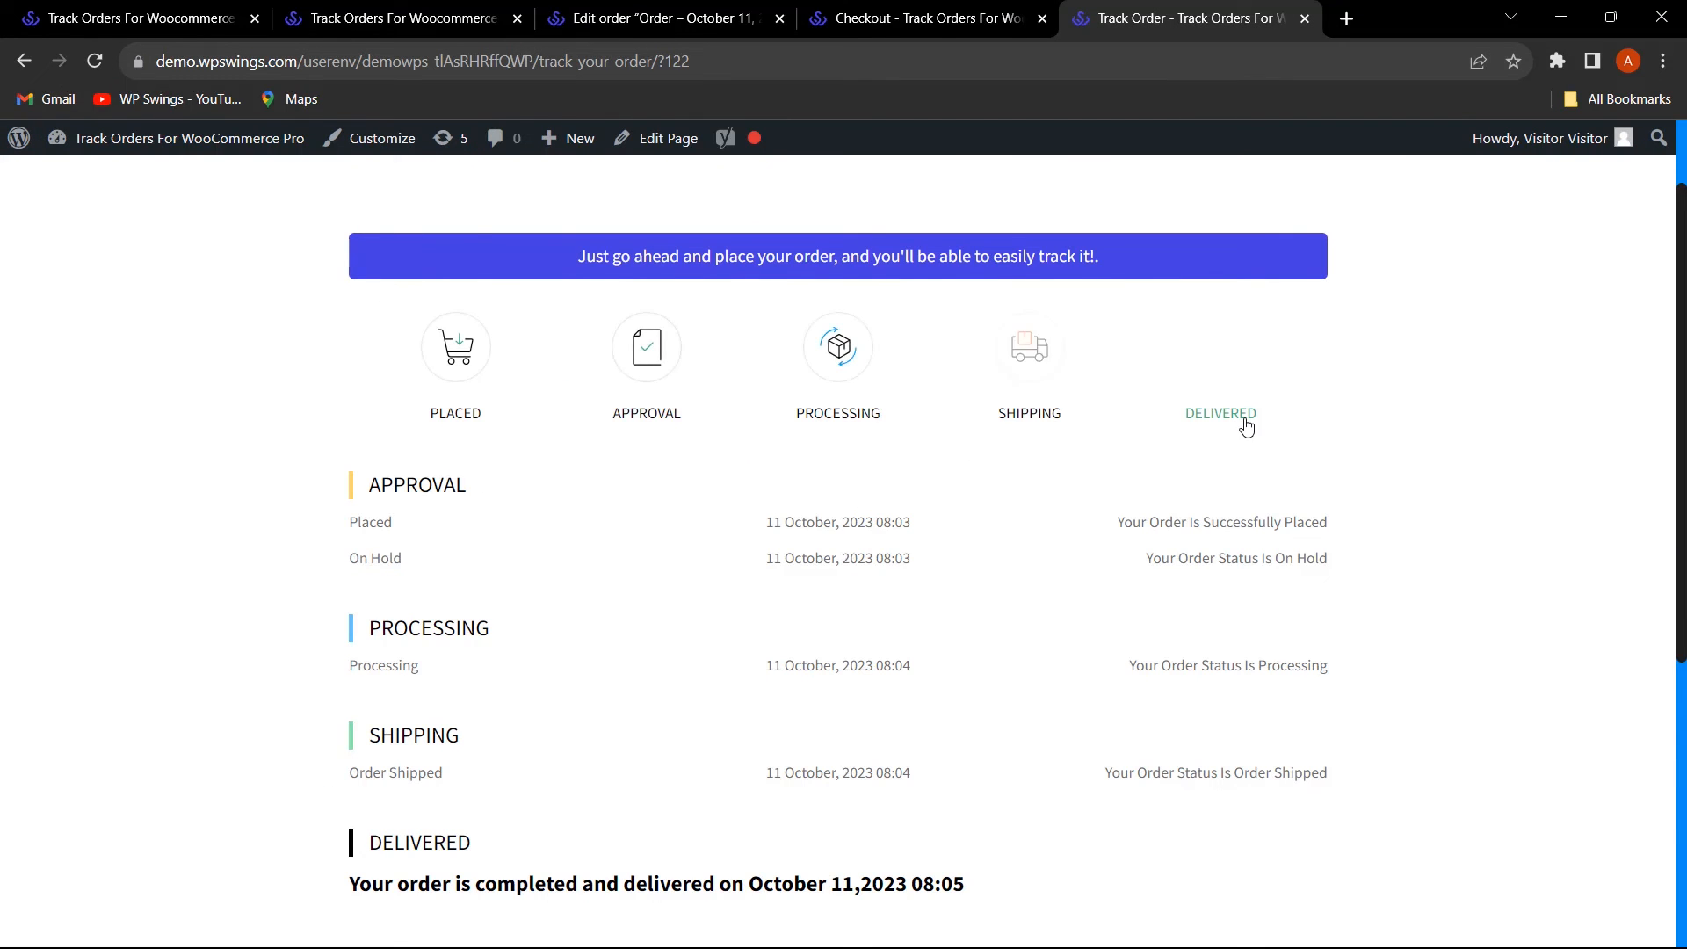
pyautogui.scroll(-2, 949, 629)
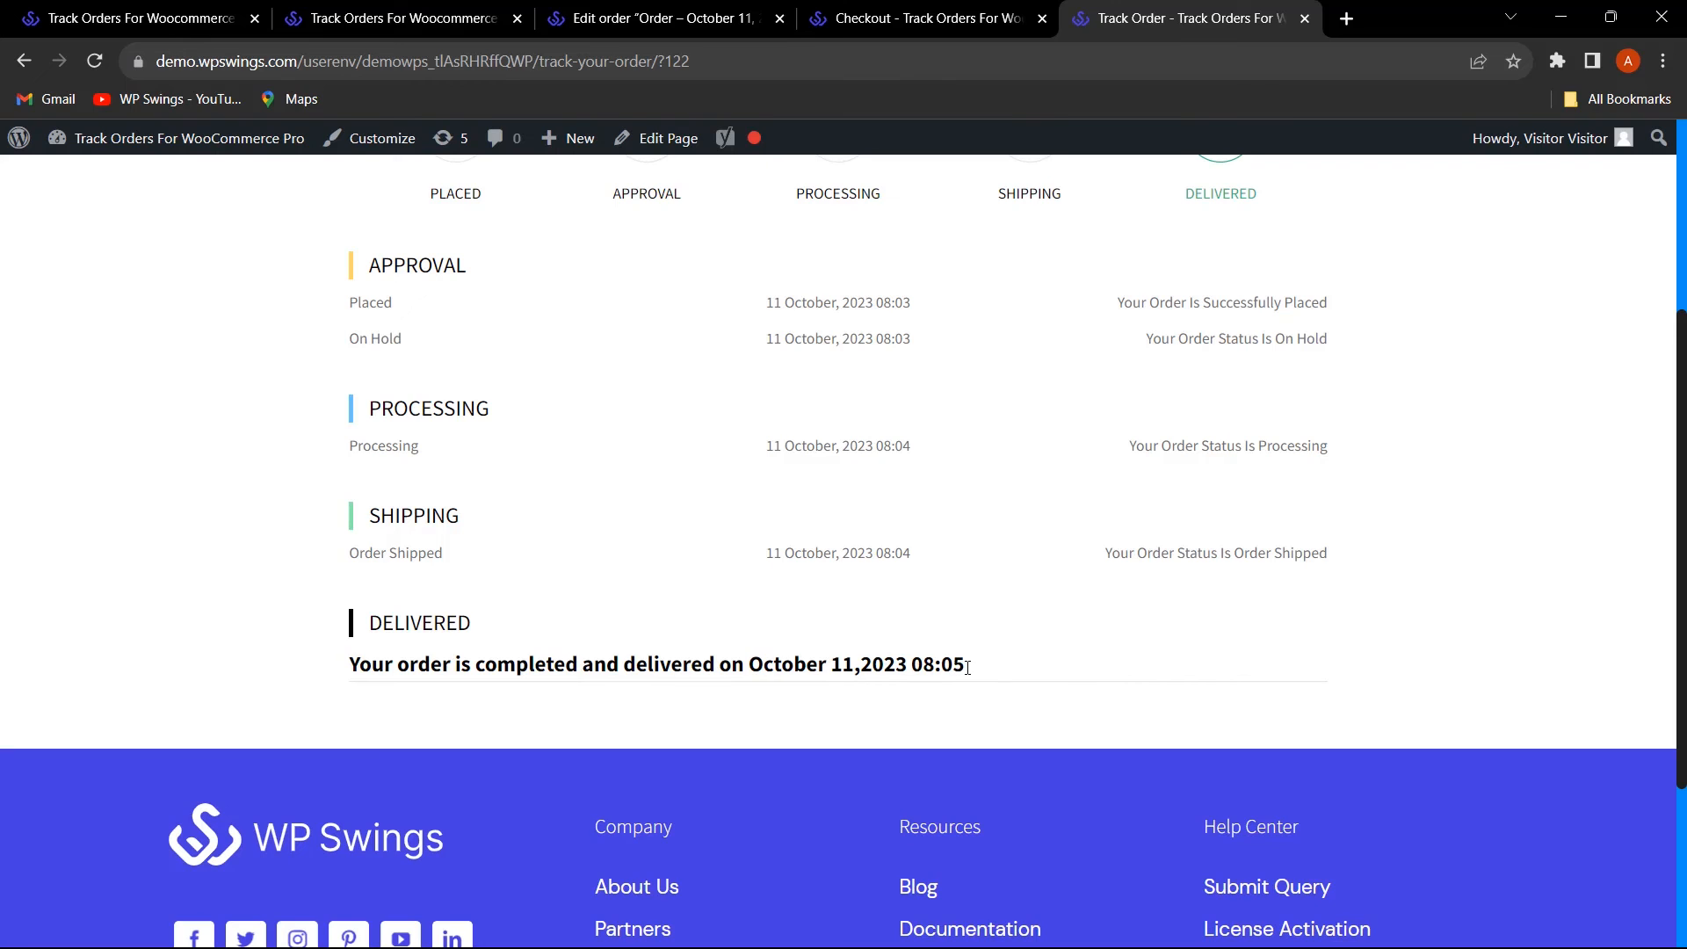
# - Compare the estimated delivery fields in the order editor with the delivery time shown on the tracking page
pyautogui.click(659, 18)
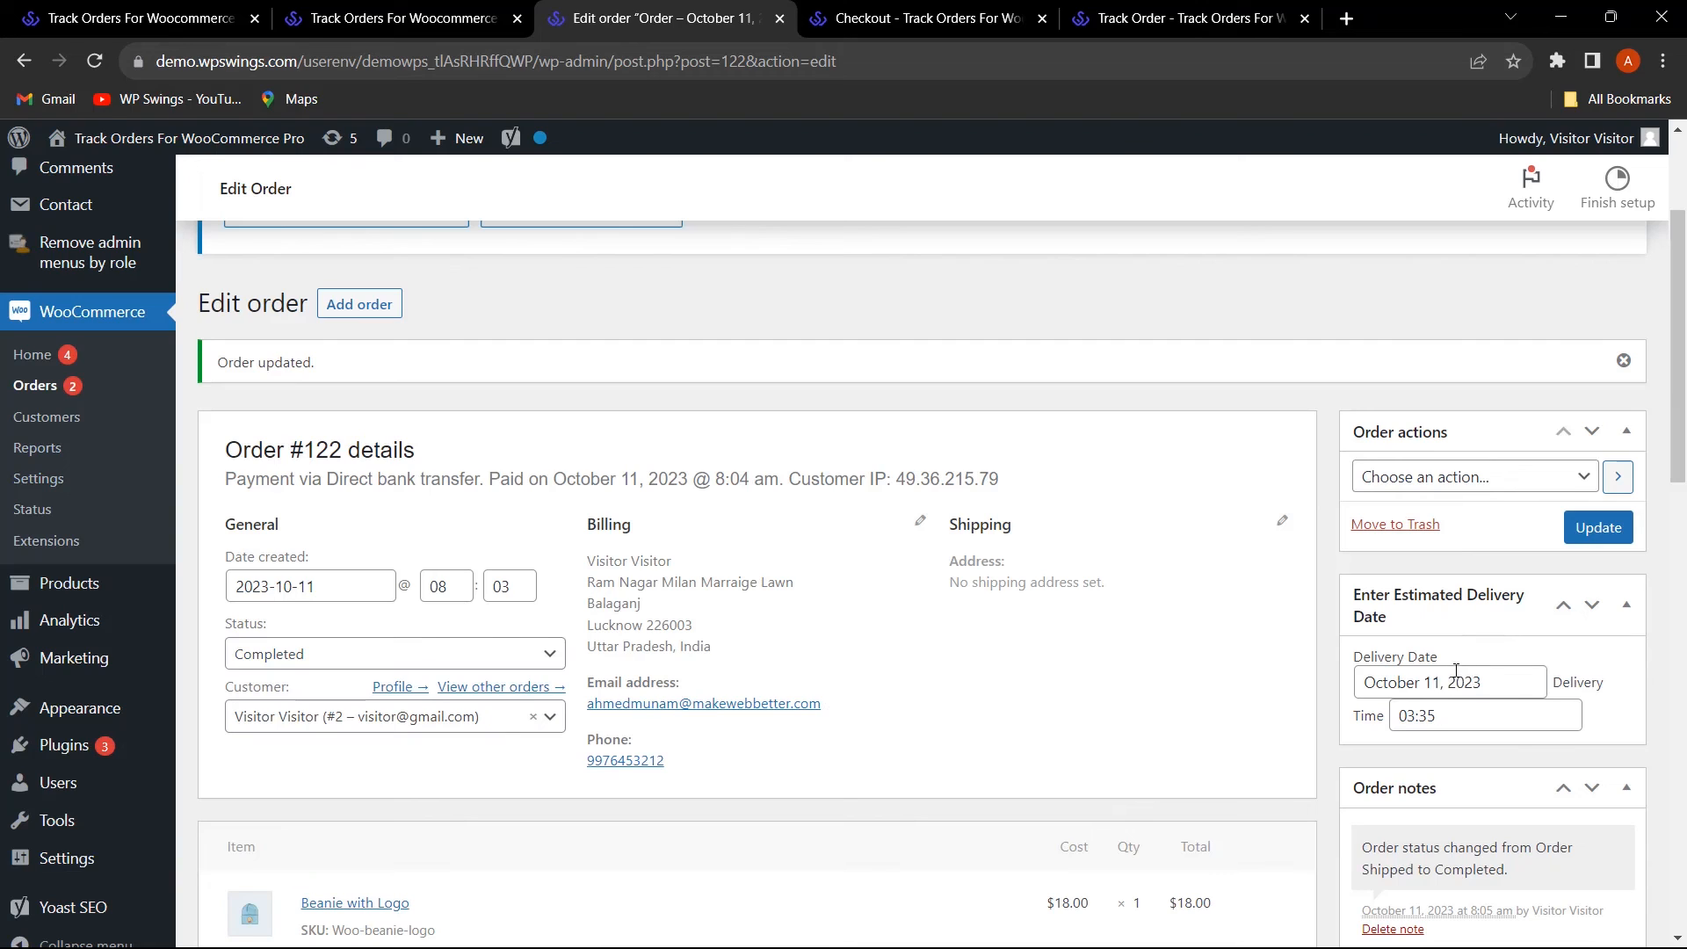
pyautogui.click(1464, 722)
pyautogui.click(1262, 731)
pyautogui.scroll(-1, 787, 730)
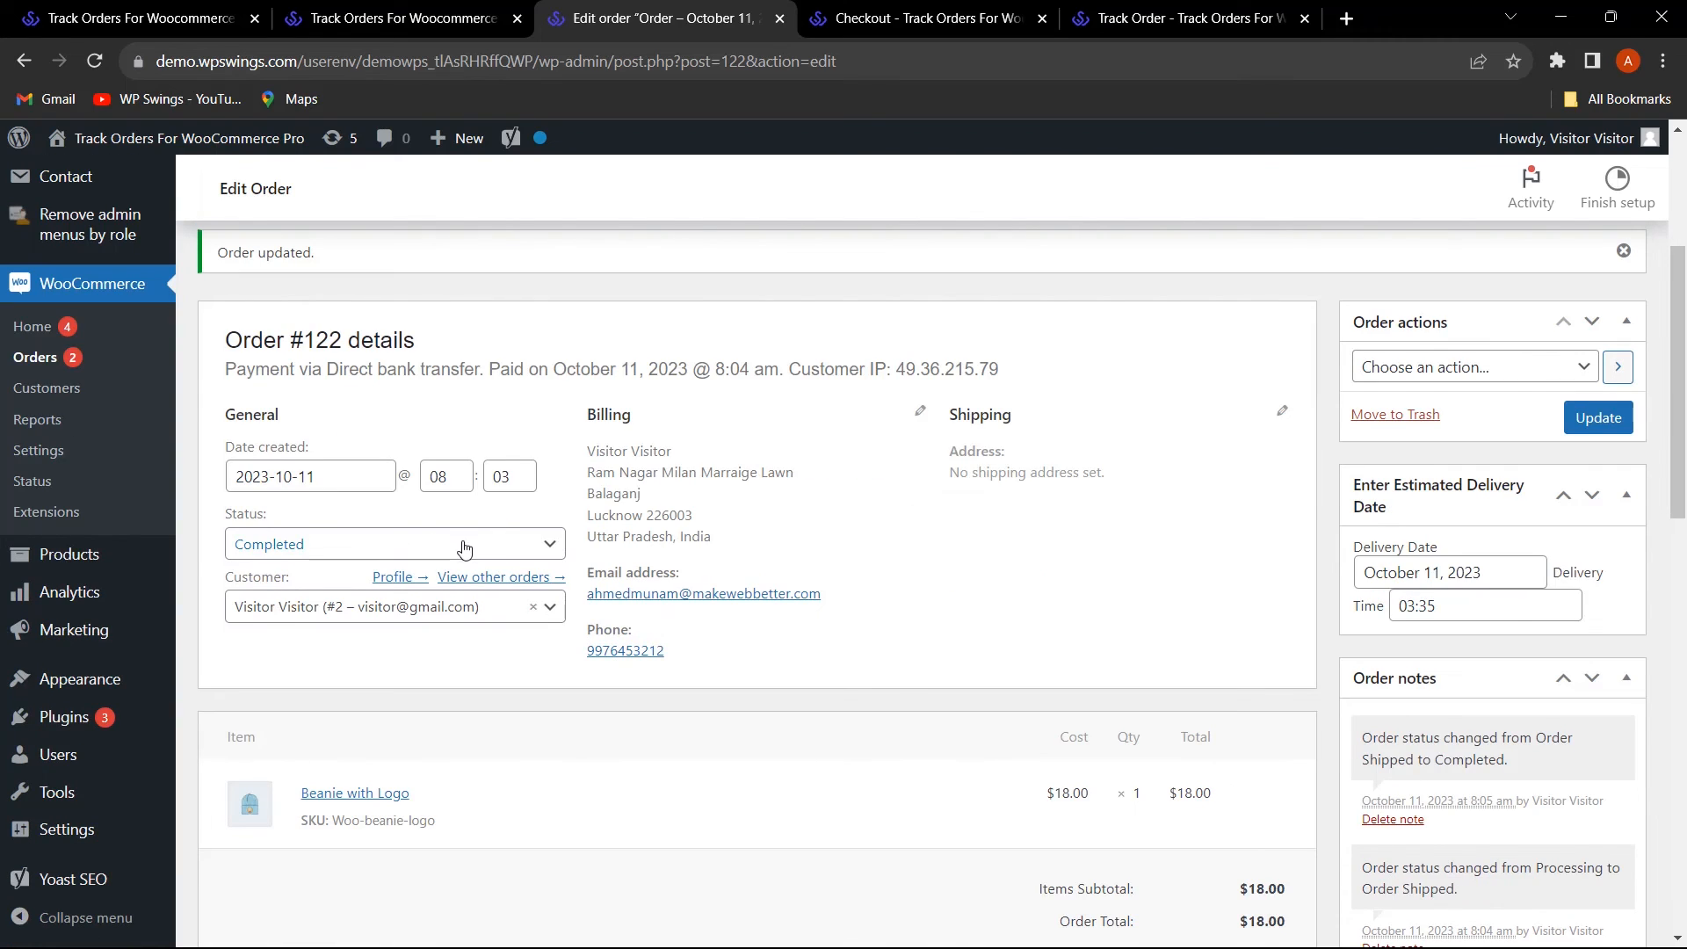
pyautogui.click(1200, 18)
pyautogui.moveTo(1017, 671); pyautogui.dragTo(921, 663)
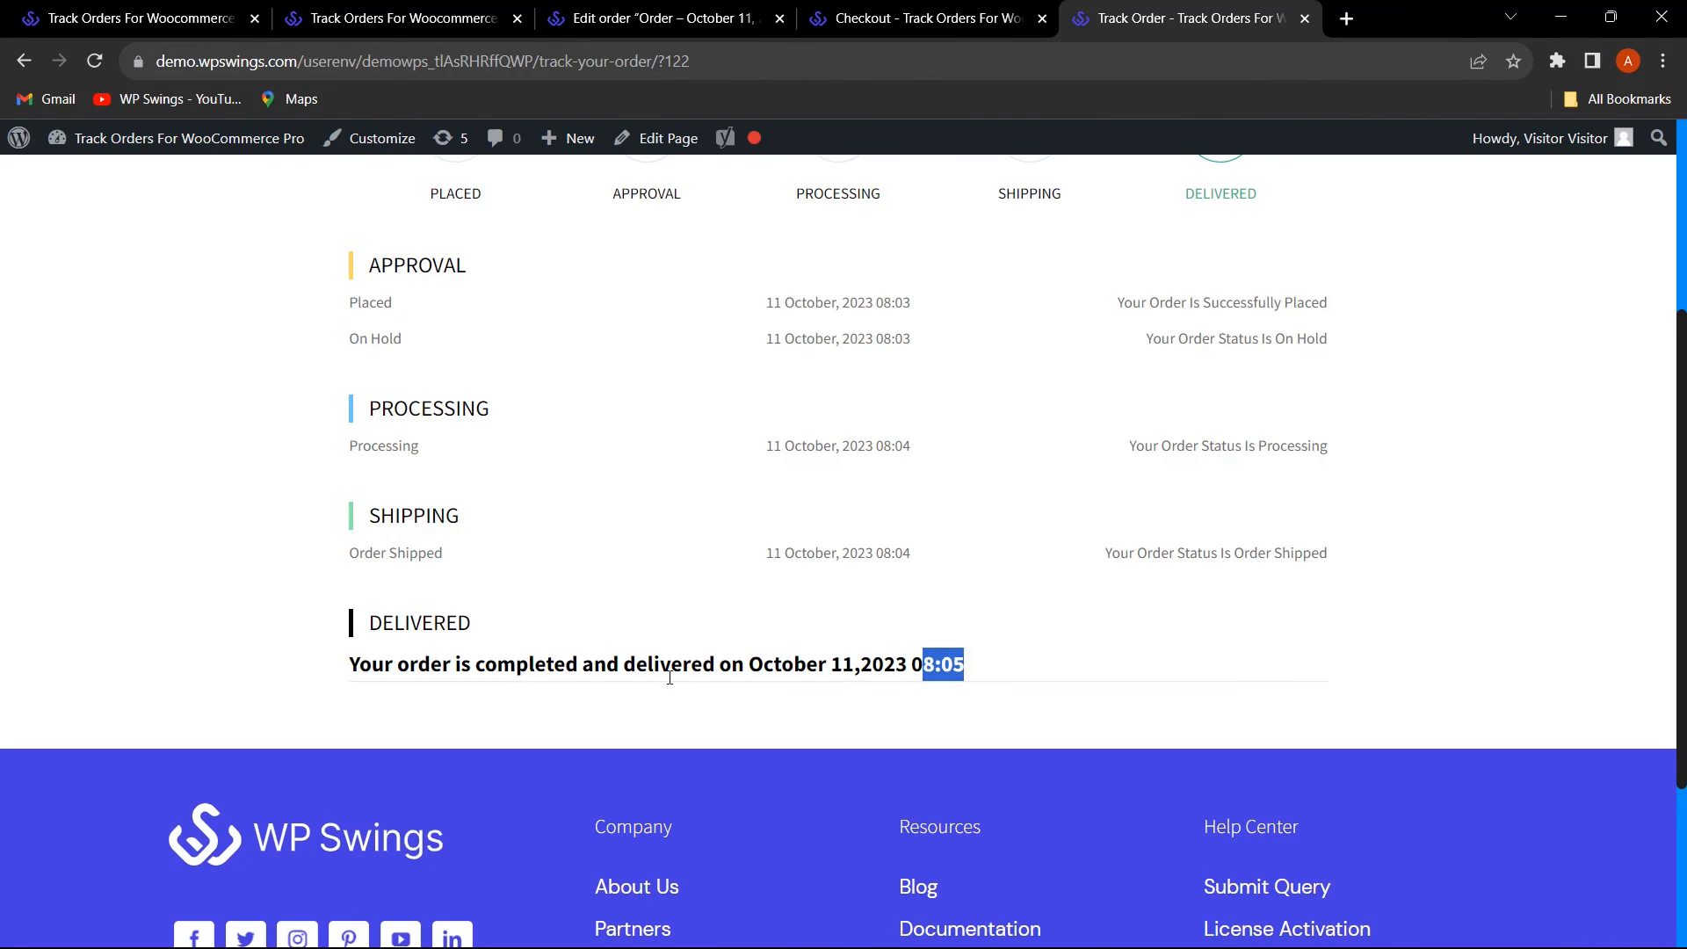
# - Review the tracking page's stages and their timestamped entries from Placed through Delivered
pyautogui.scroll(3, 1197, 662)
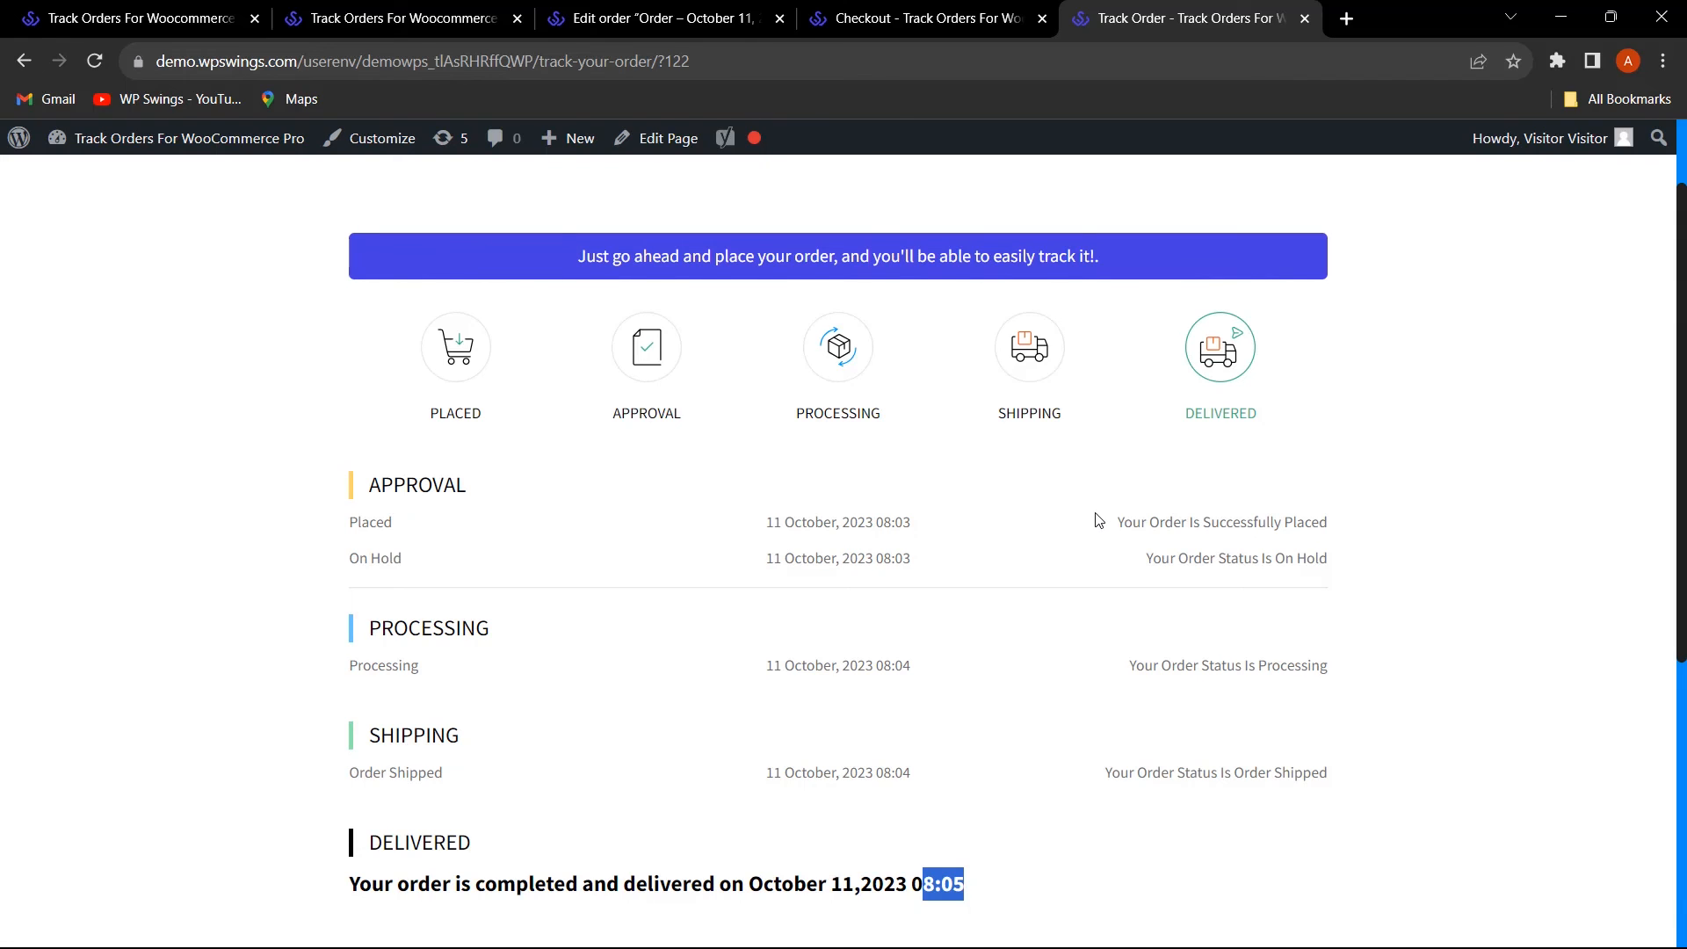
pyautogui.scroll(-1, 742, 584)
pyautogui.scroll(2, 806, 516)
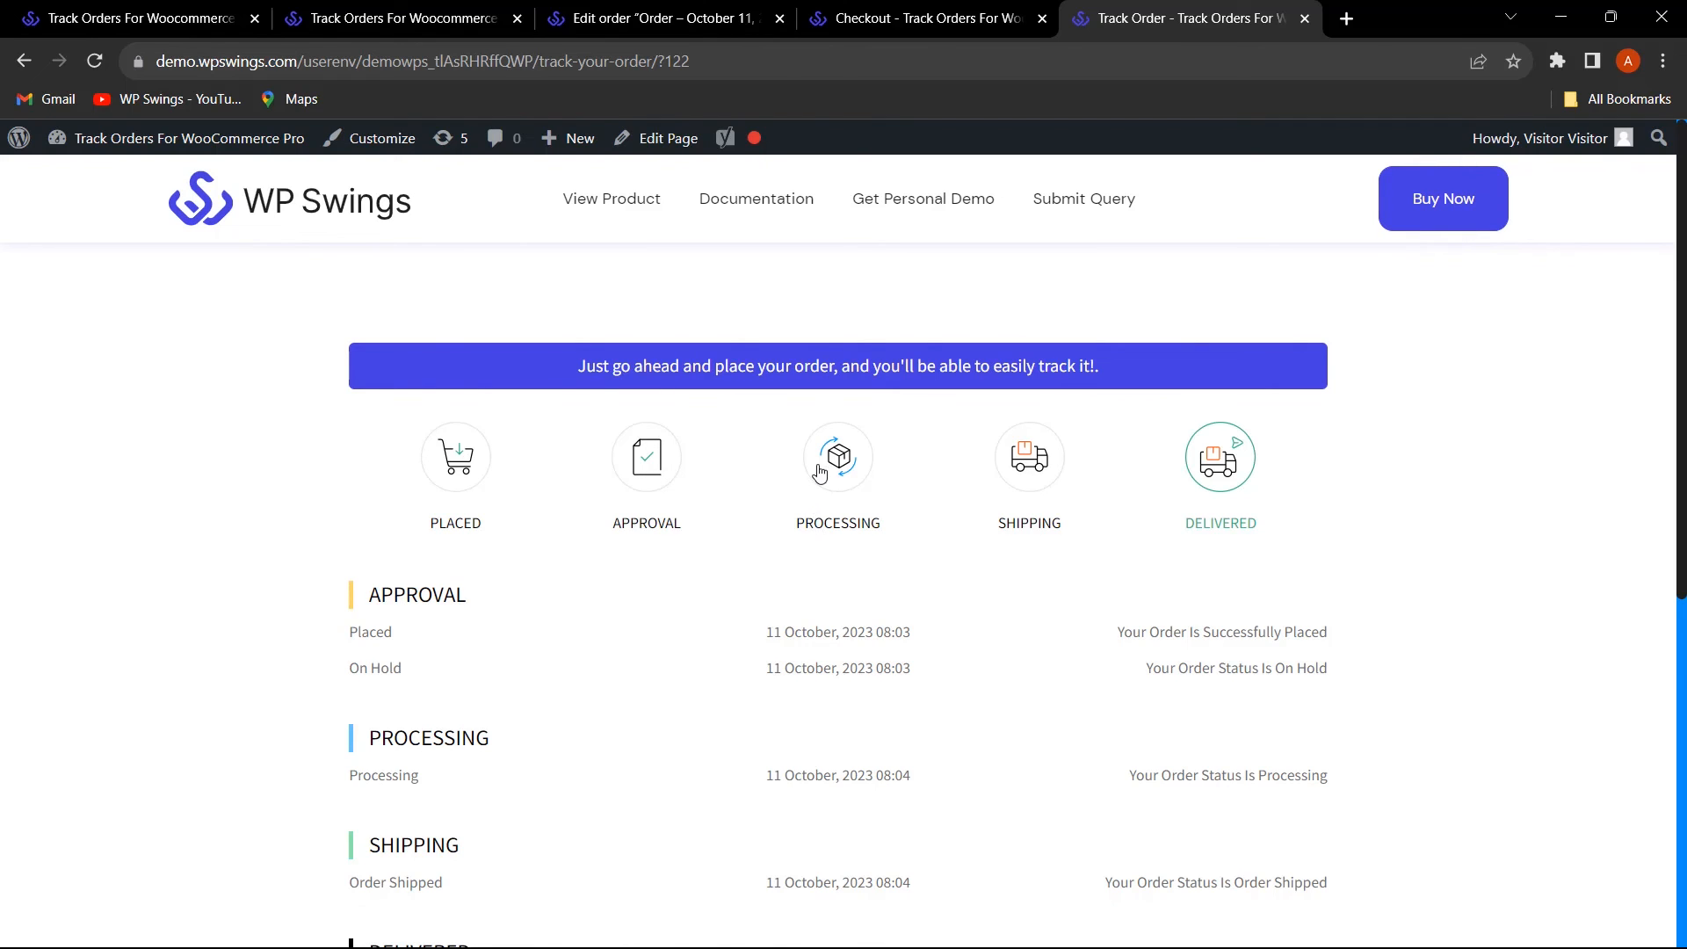
pyautogui.scroll(-3, 816, 520)
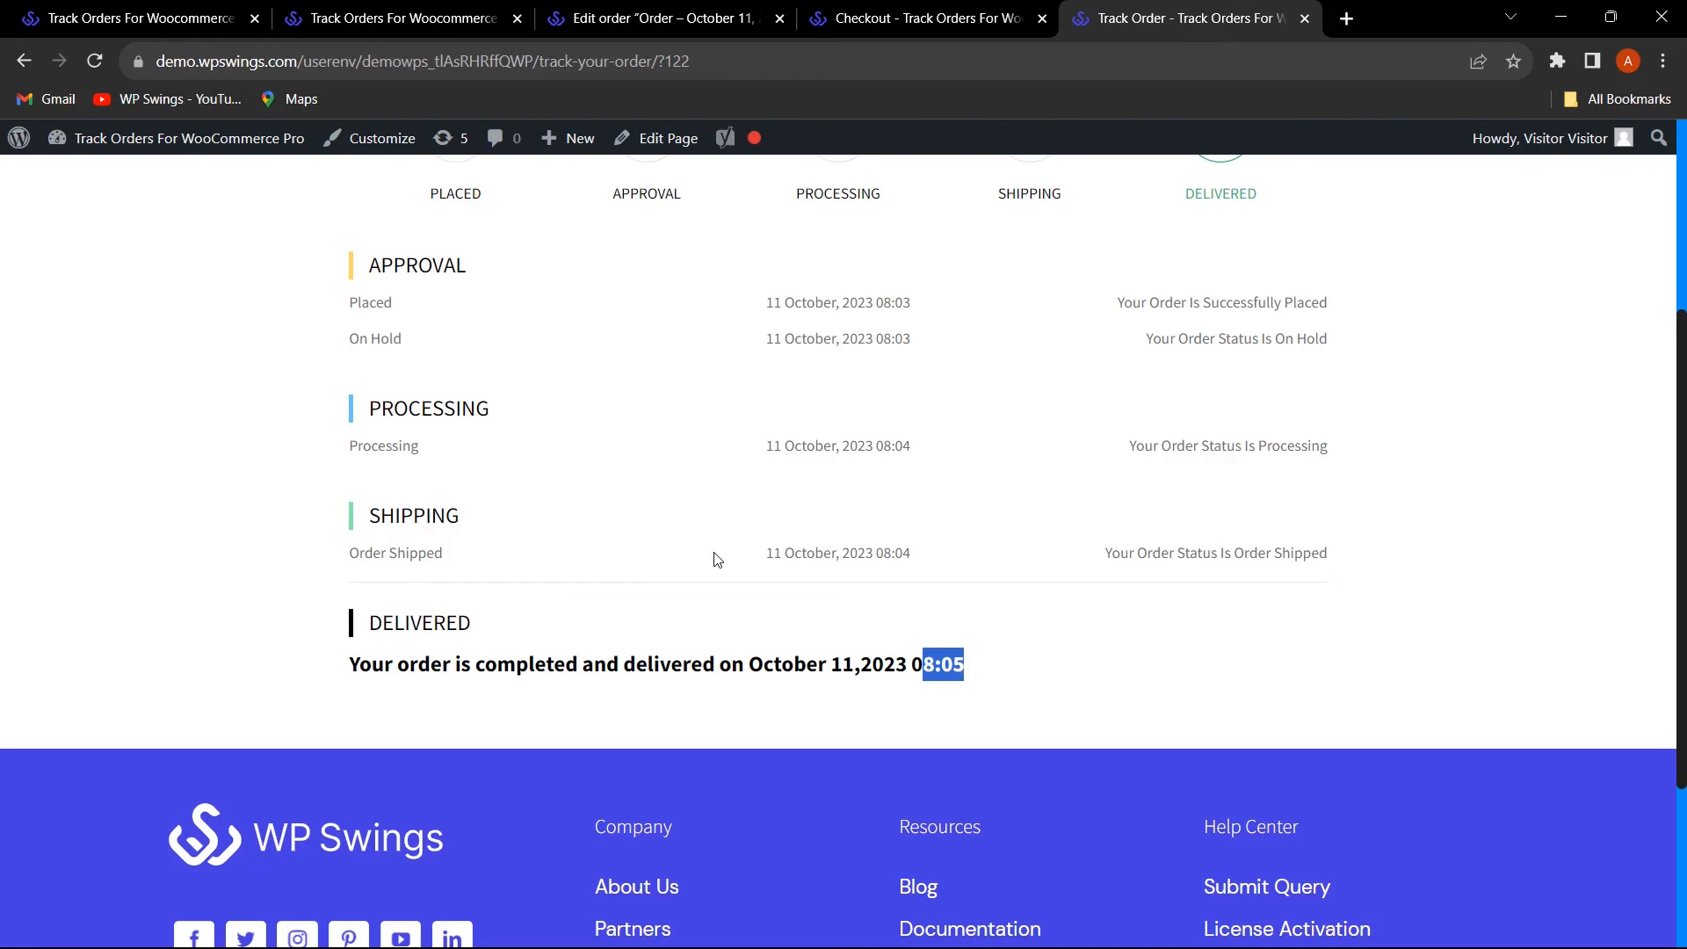
pyautogui.scroll(4, 717, 560)
pyautogui.scroll(-3, 718, 559)
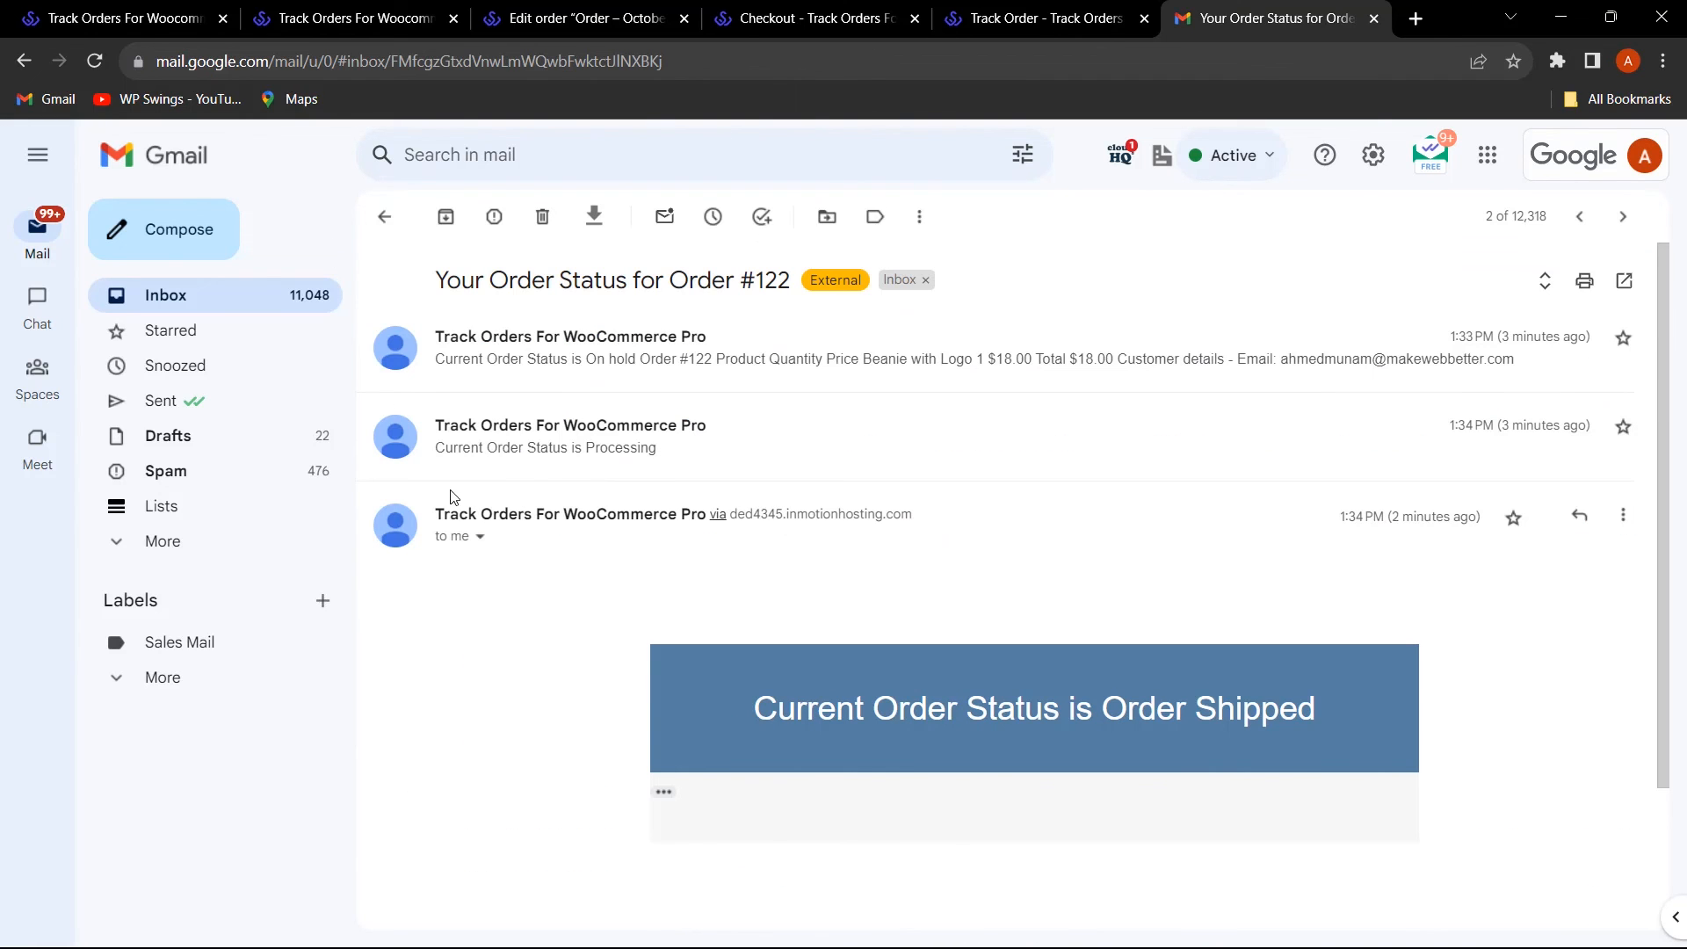
# - Open the Processing status email in the order's thread and show its hidden order and customer details
pyautogui.click(597, 446)
pyautogui.scroll(-2, 896, 576)
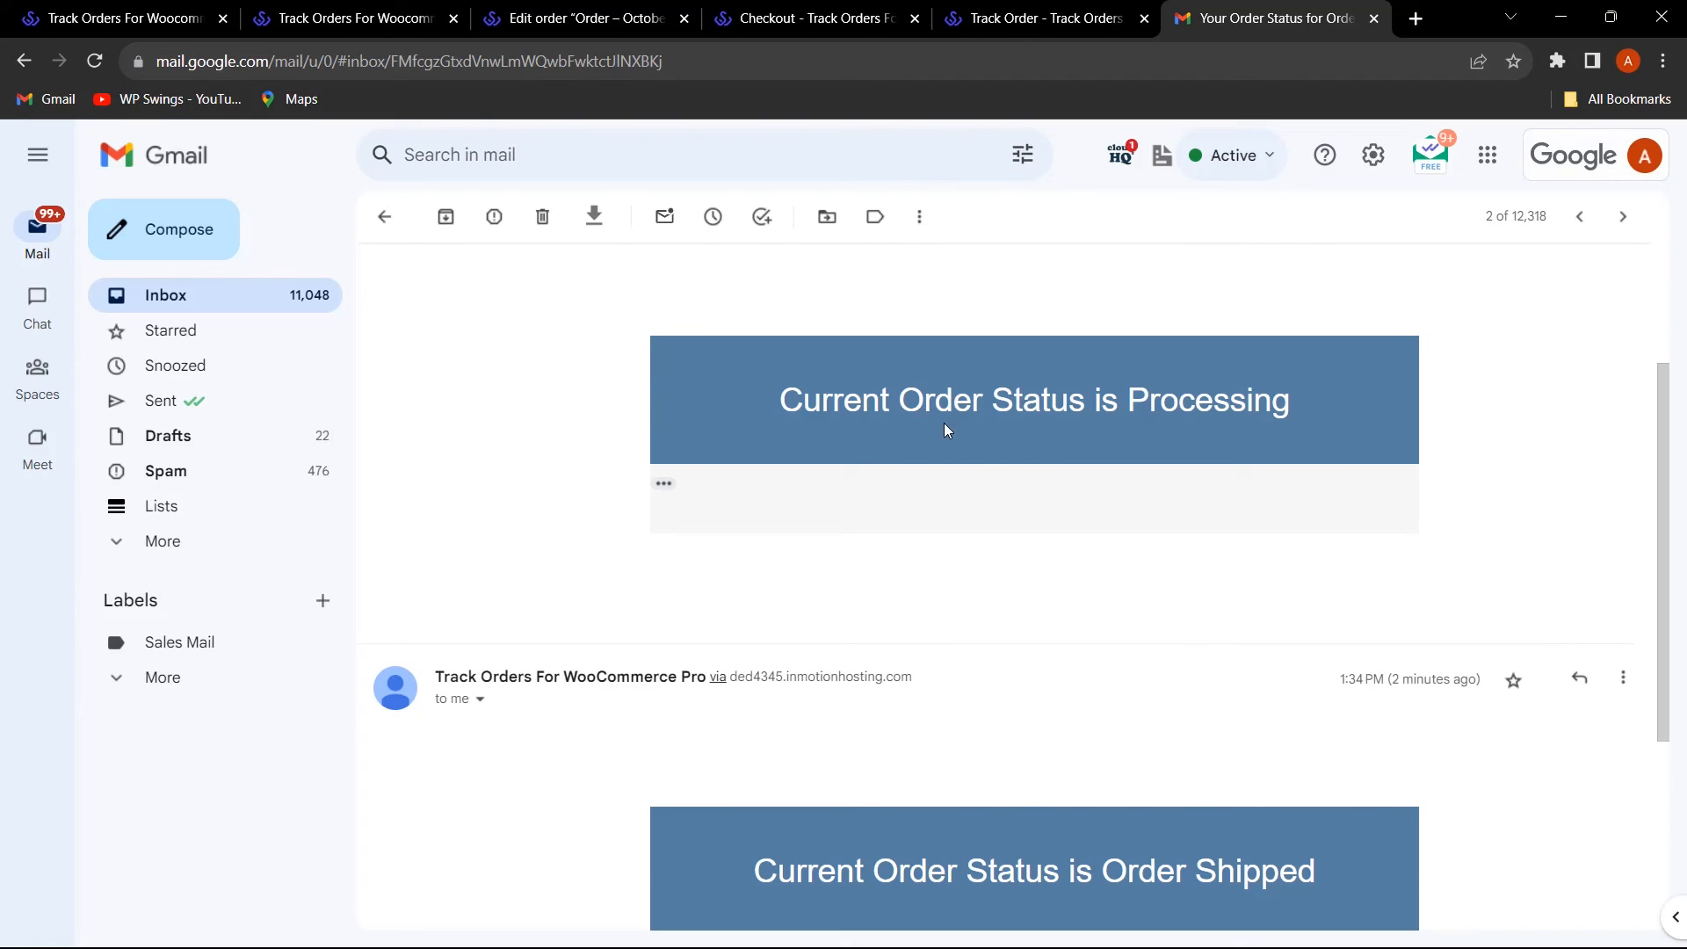
pyautogui.click(663, 484)
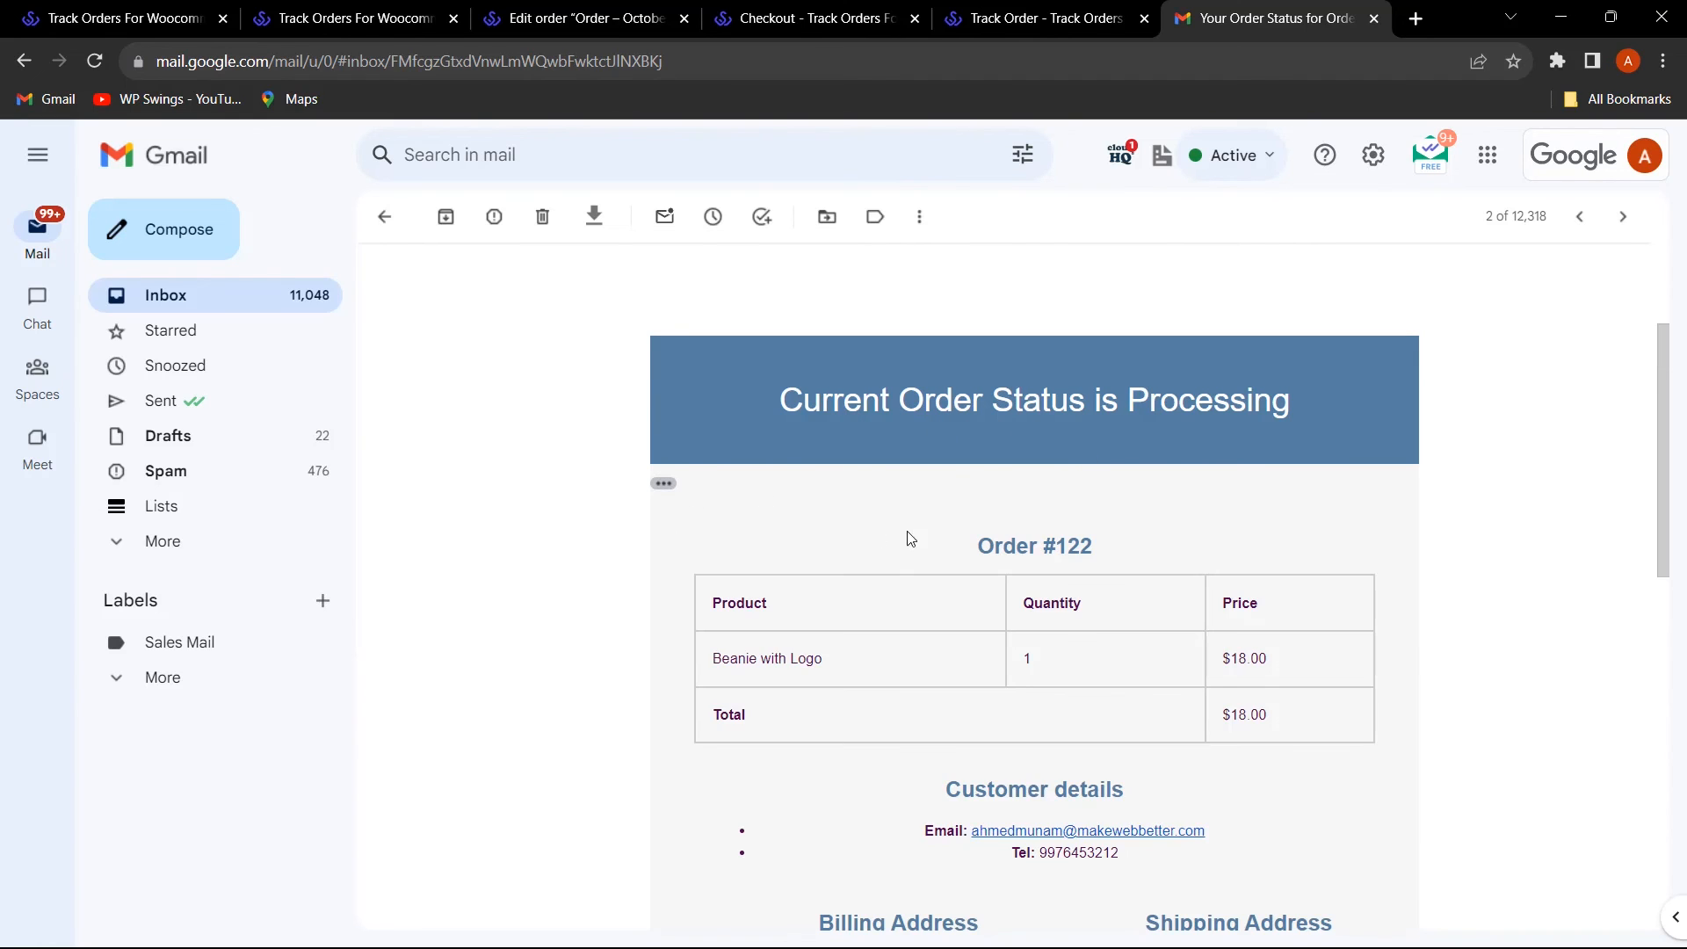
pyautogui.scroll(-8, 1015, 547)
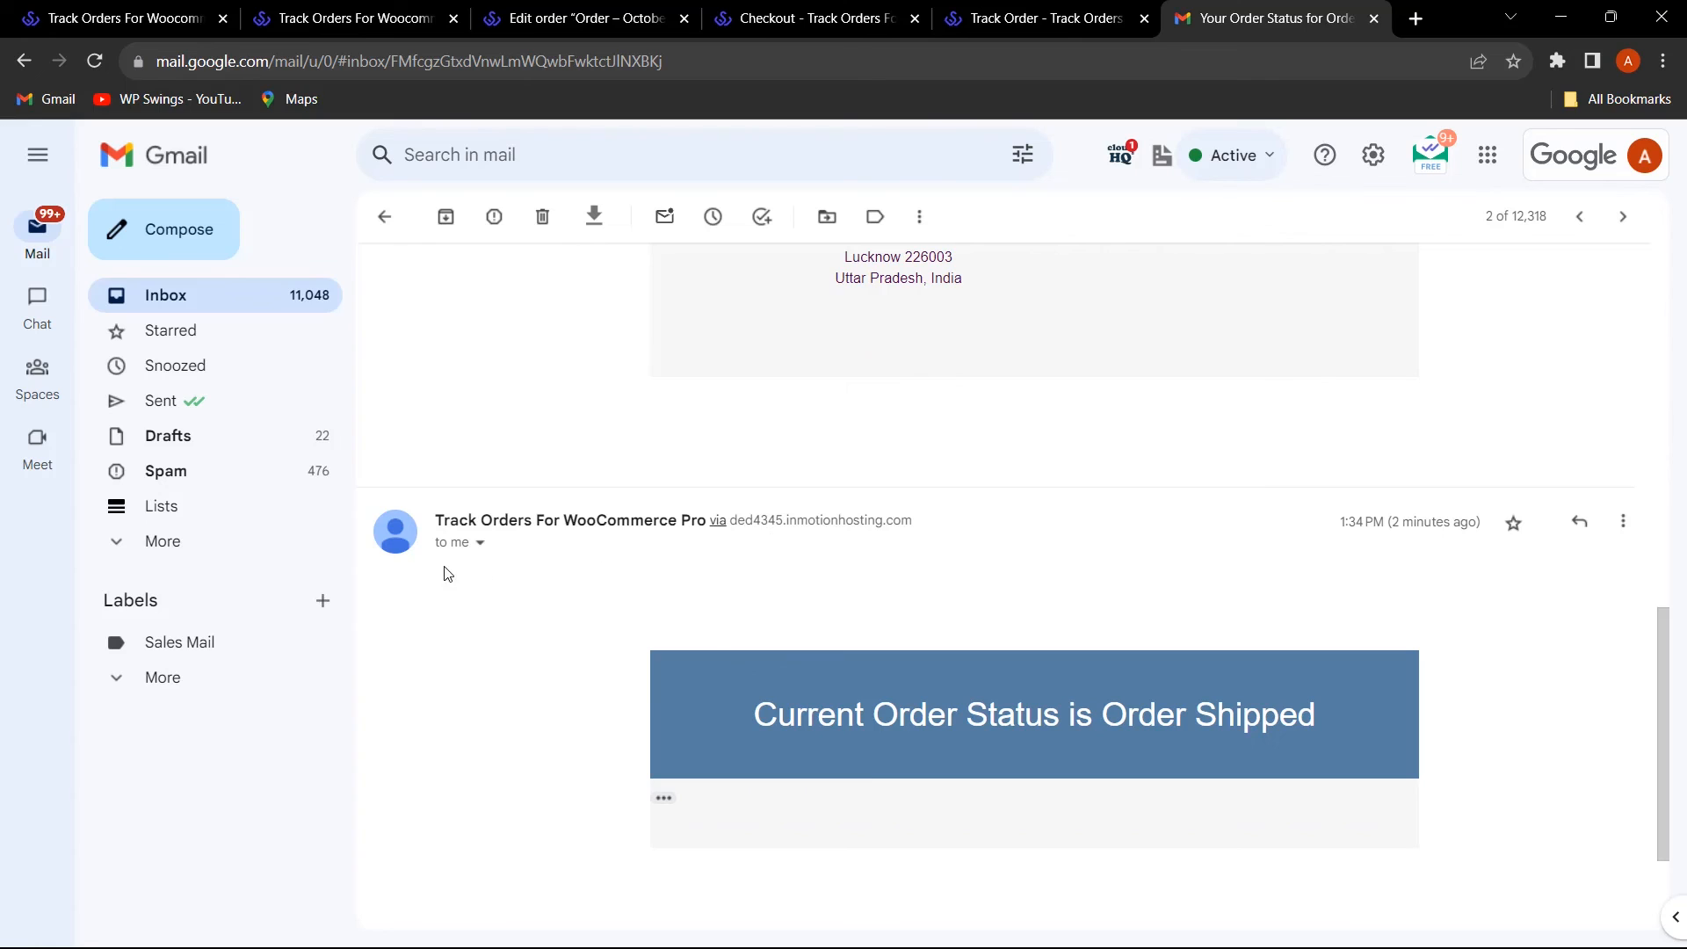
# - Show the hidden order details of the Order Shipped email and review both status emails in the thread
pyautogui.click(663, 798)
pyautogui.scroll(-2, 1078, 578)
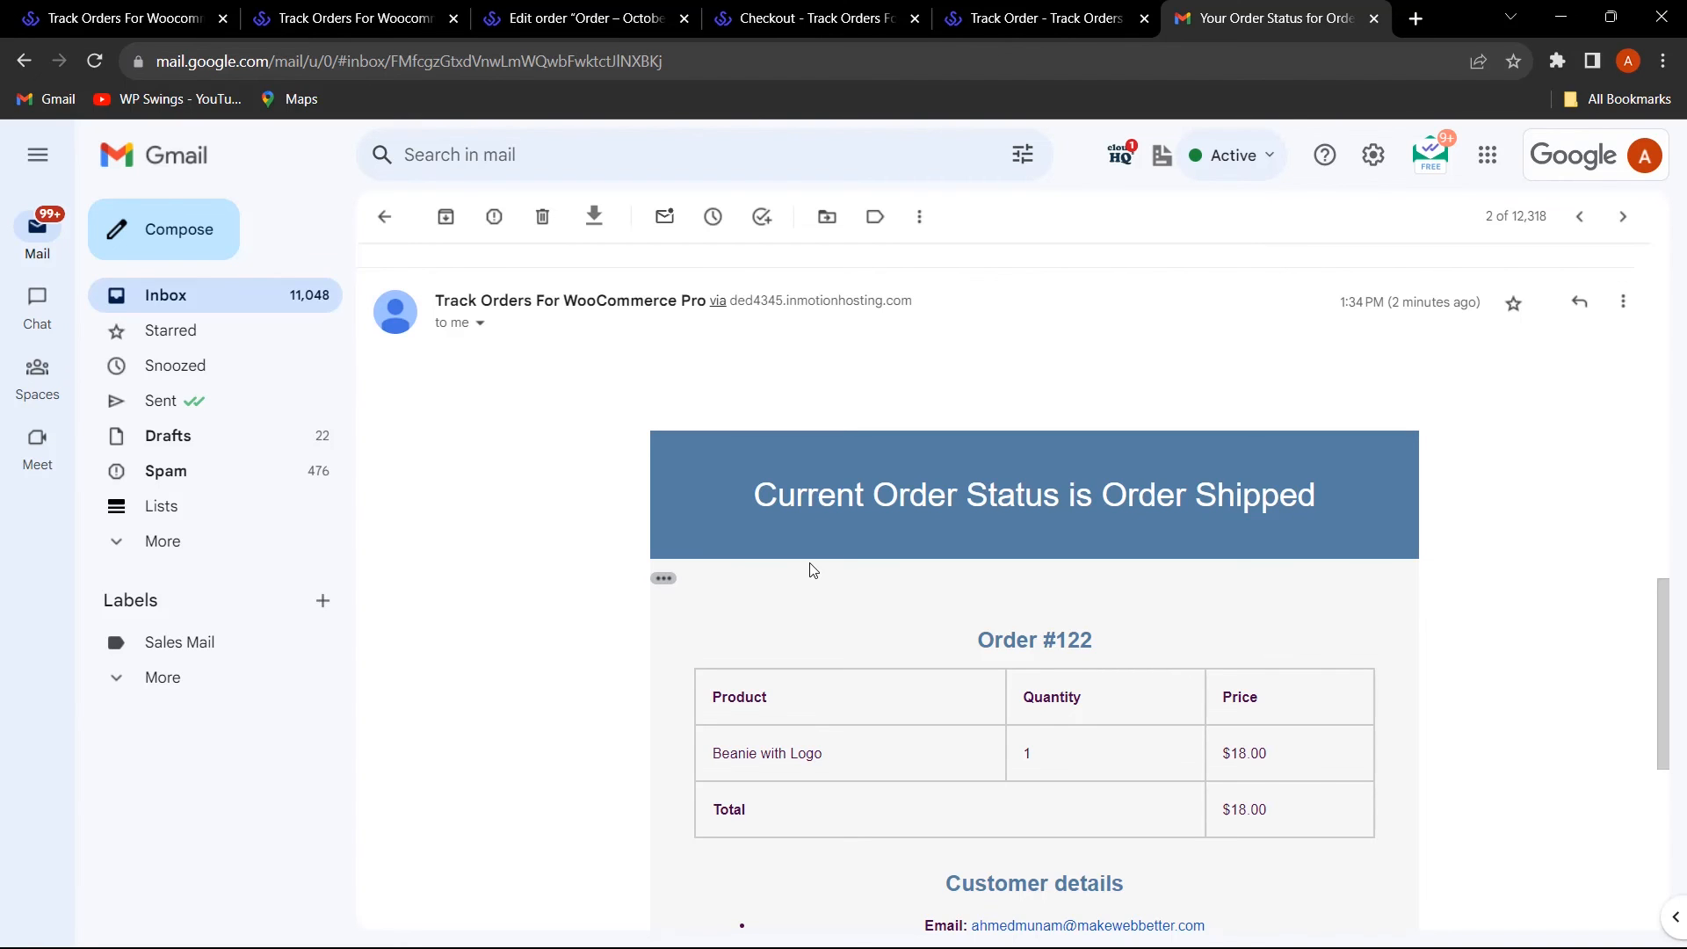
pyautogui.scroll(10, 813, 571)
pyautogui.scroll(-6, 813, 570)
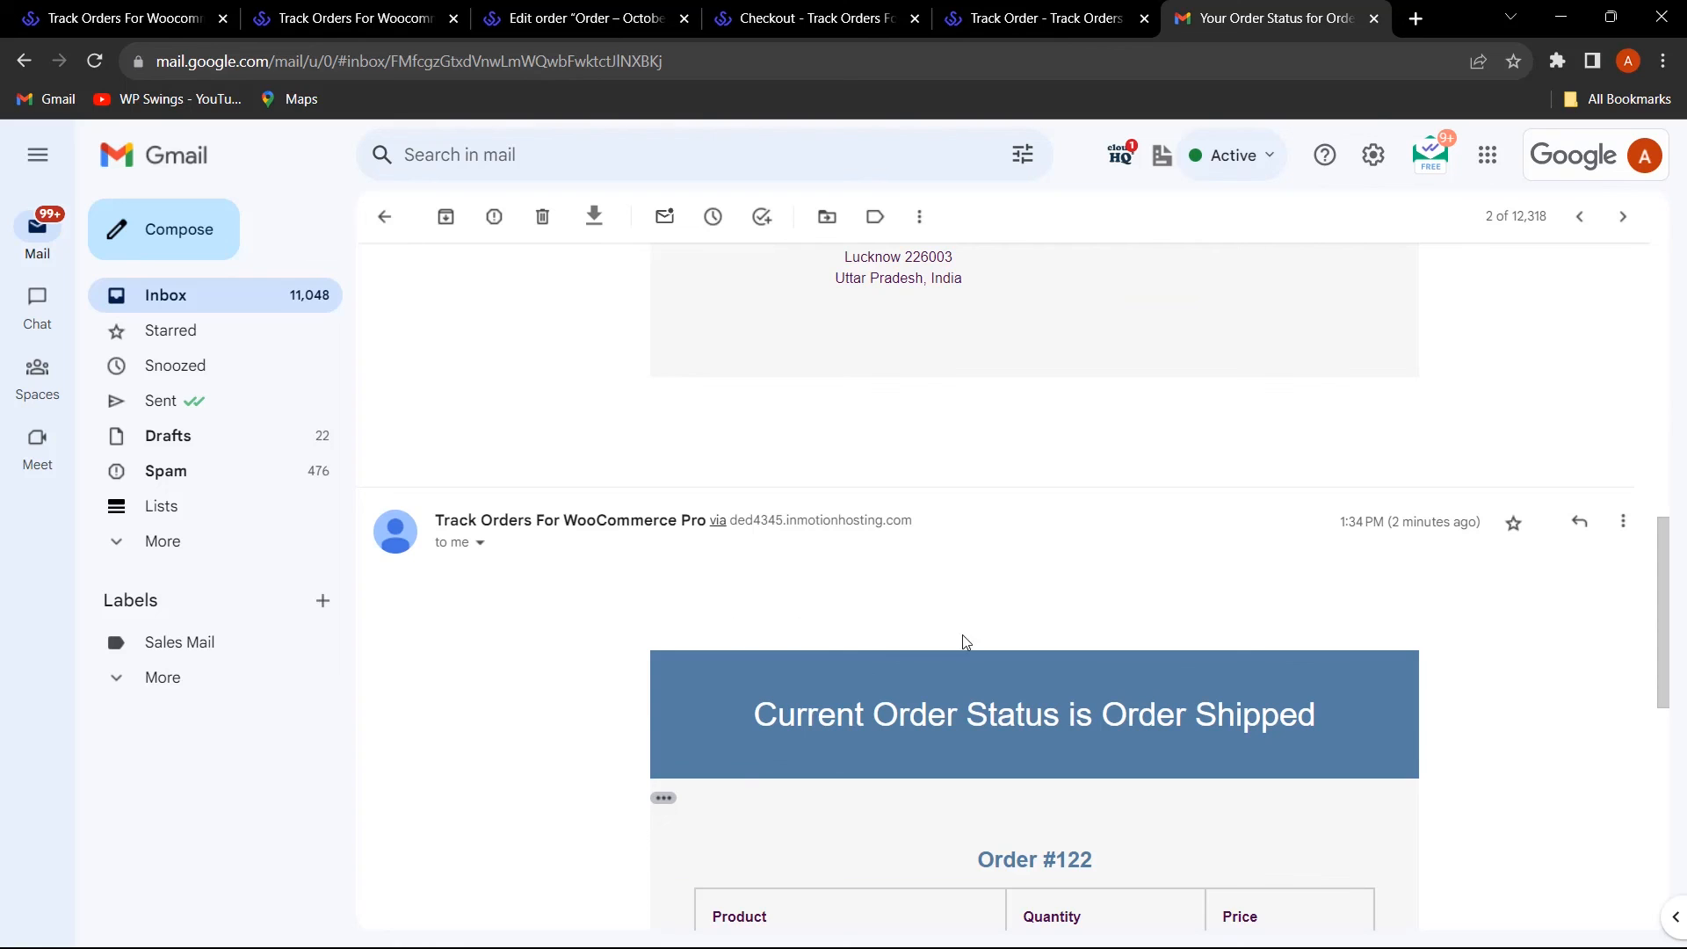
pyautogui.scroll(8, 994, 689)
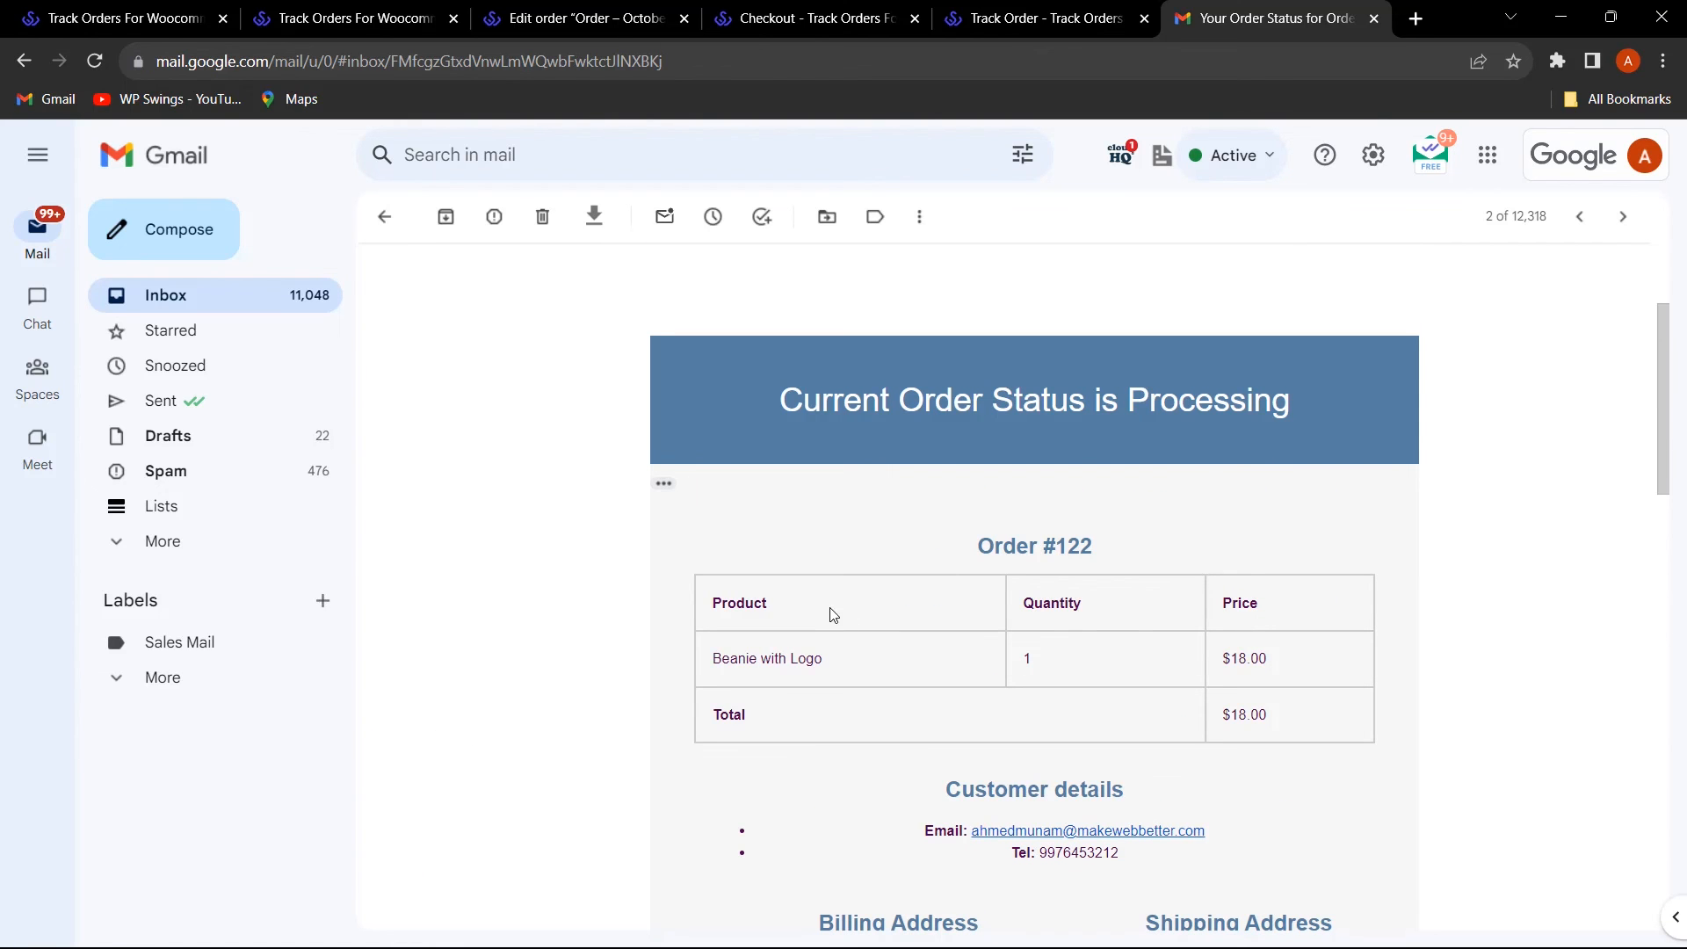
pyautogui.scroll(3, 835, 615)
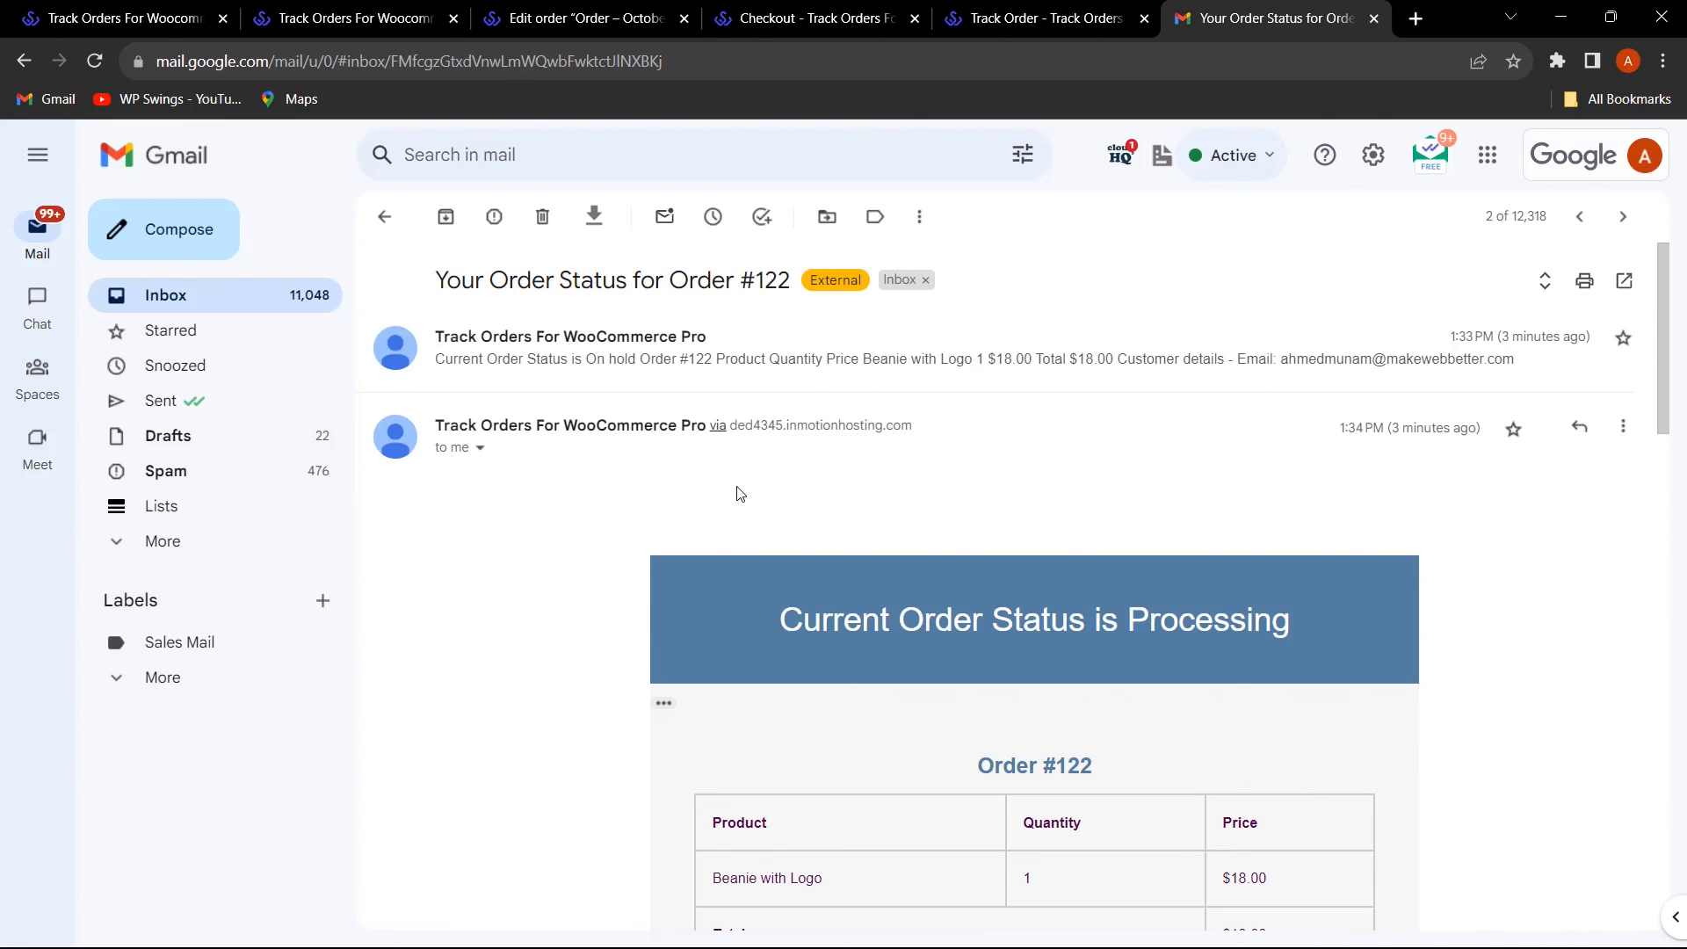
# - Return to the Track Orders For WooCommerce settings and review the General Setting options, including the e-mail notification feature
pyautogui.click(123, 19)
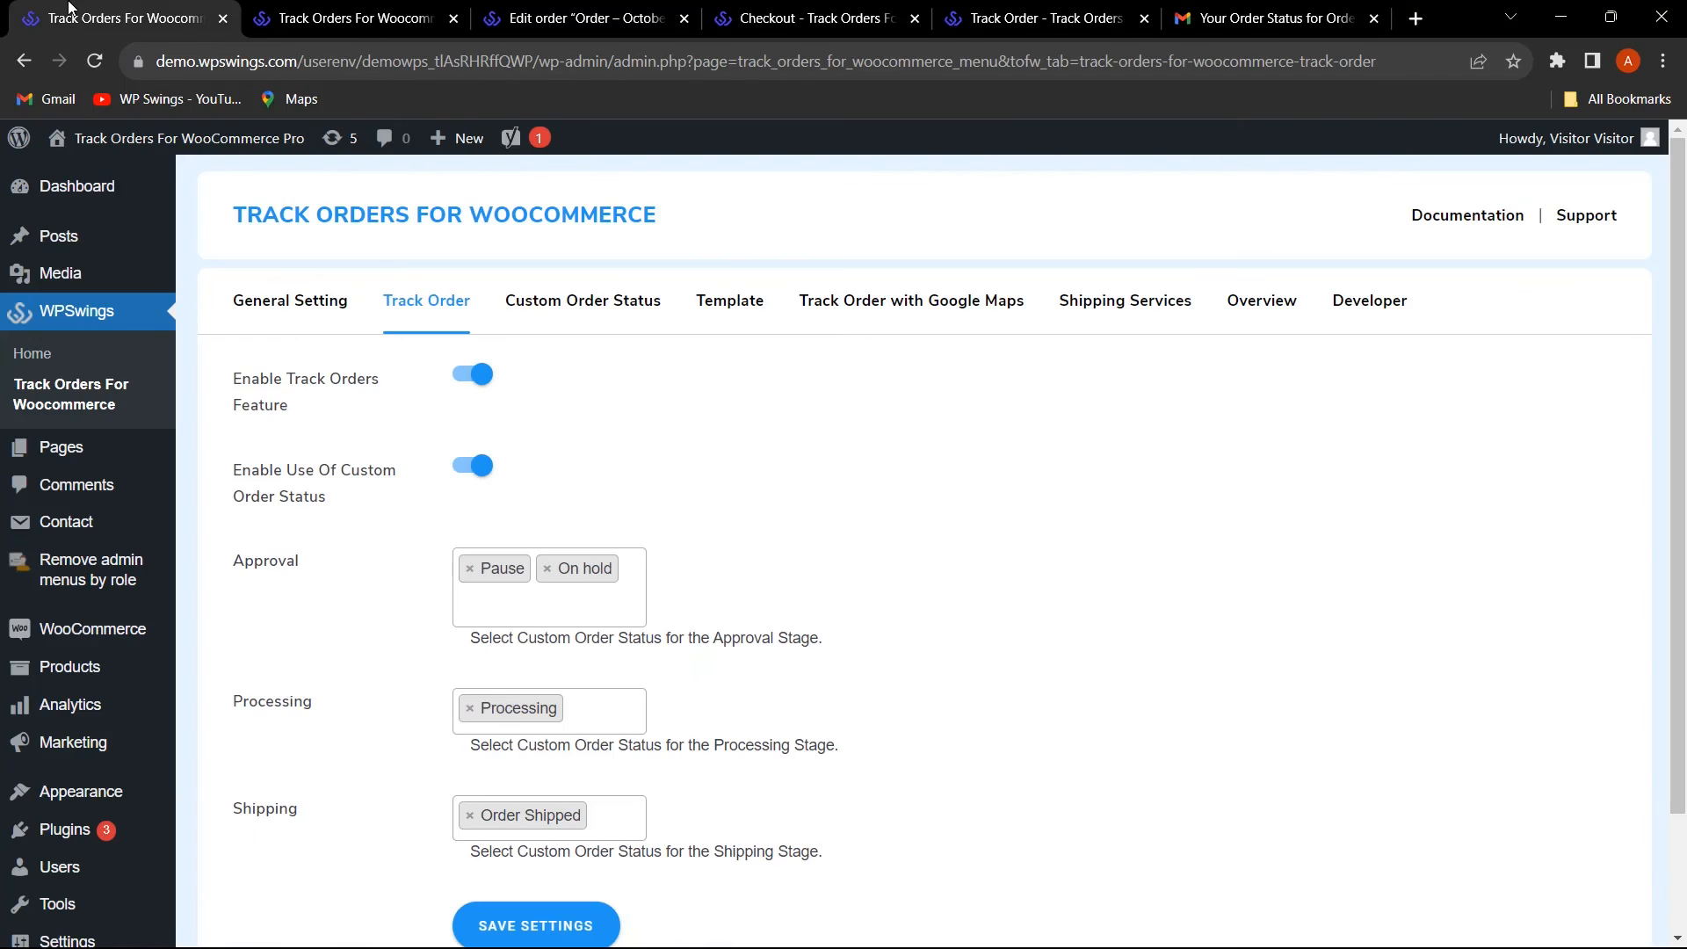
pyautogui.scroll(-2, 615, 457)
pyautogui.scroll(2, 703, 536)
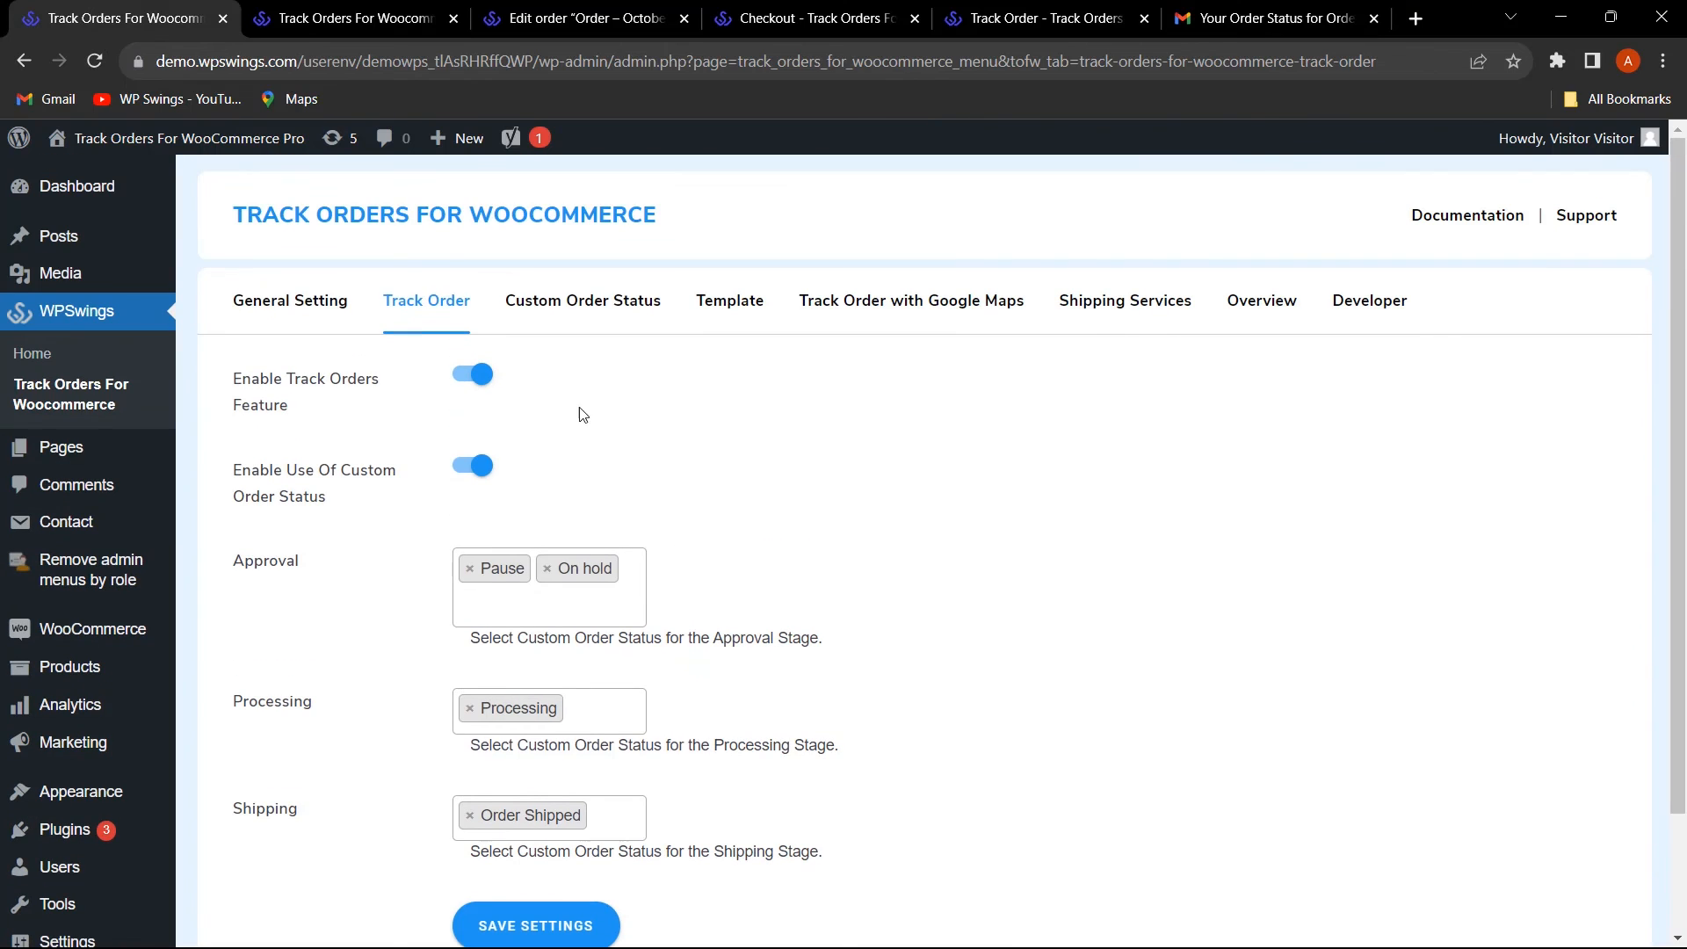
pyautogui.click(303, 312)
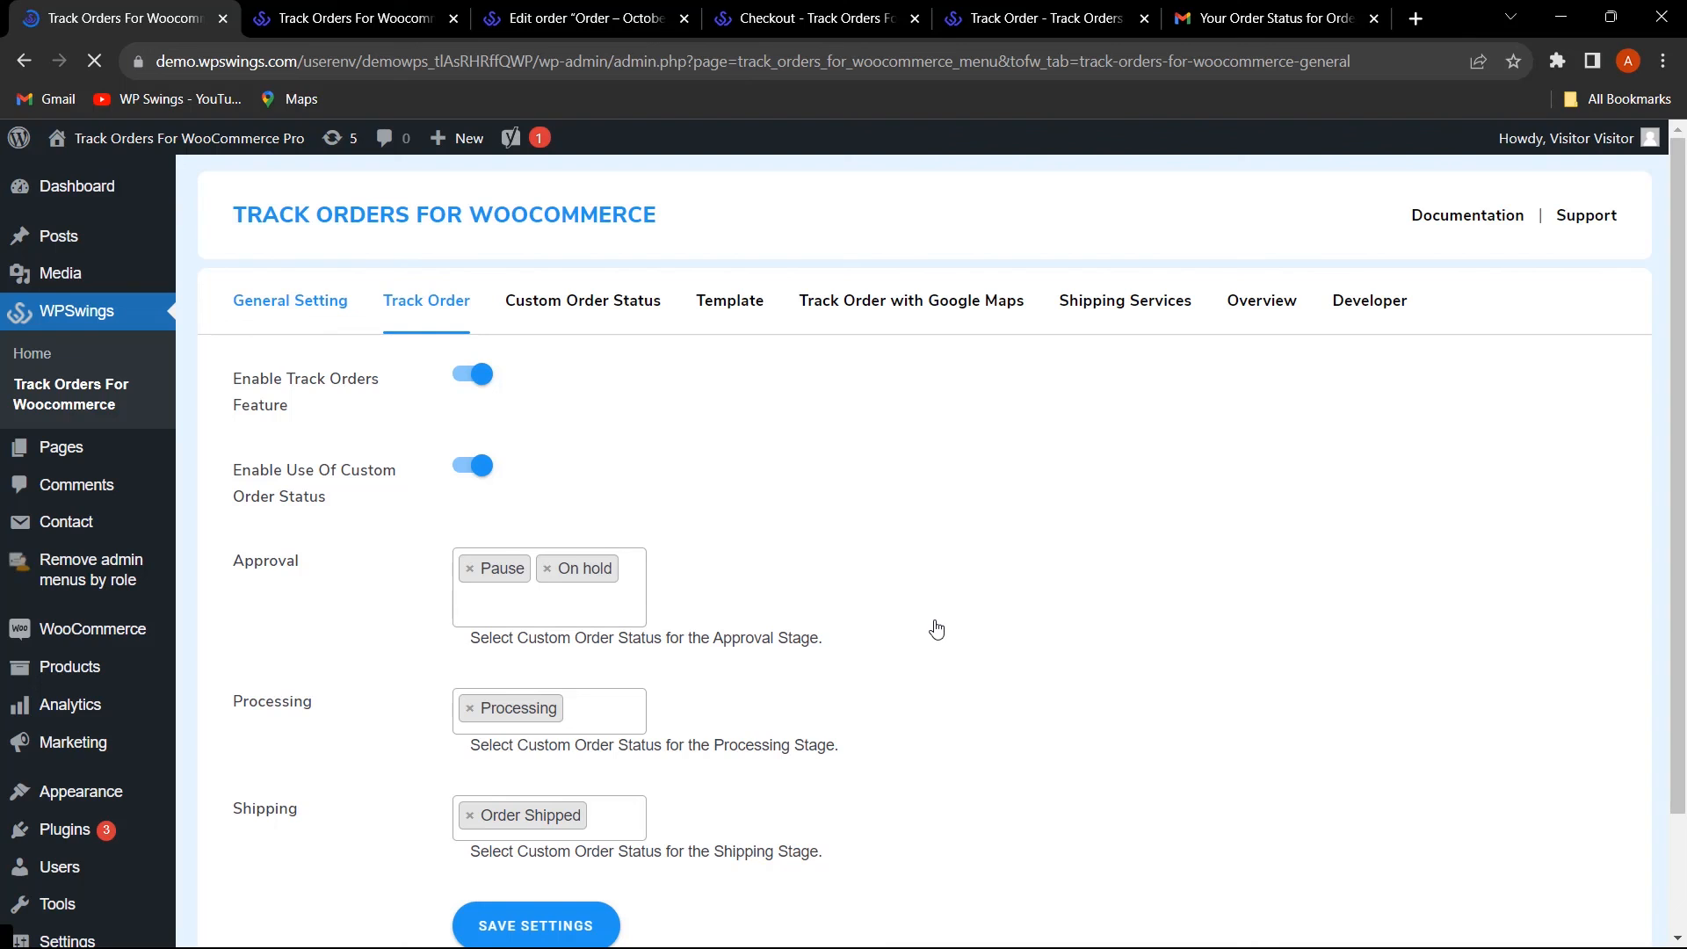
pyautogui.scroll(-2, 934, 630)
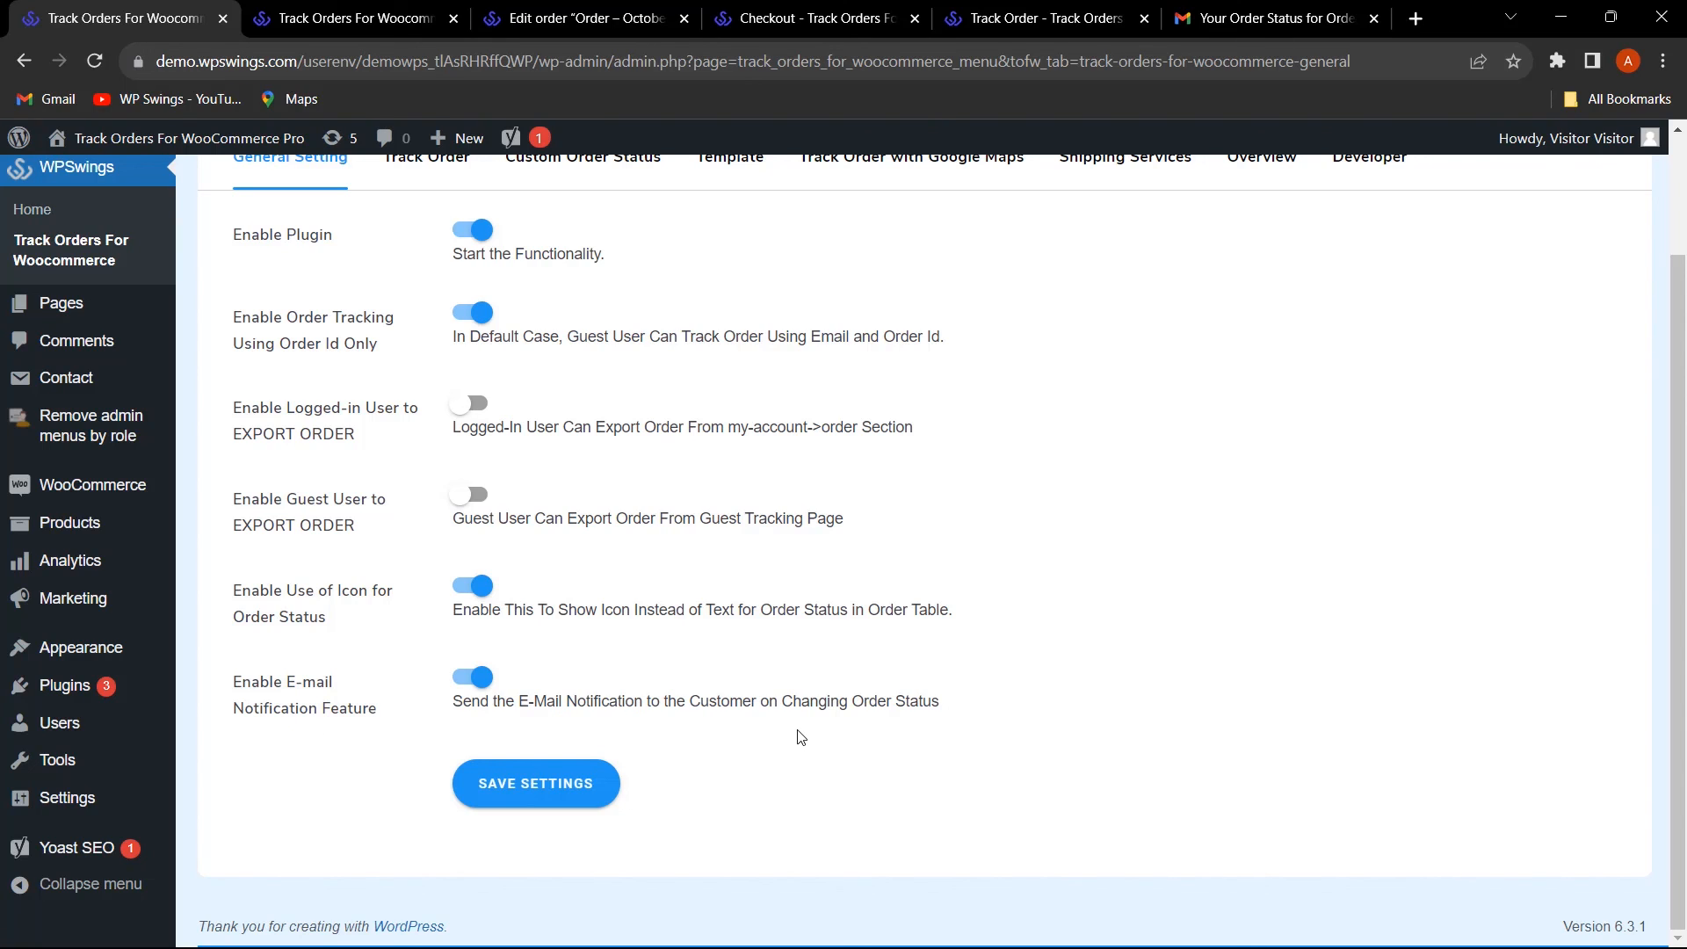
pyautogui.scroll(2, 930, 686)
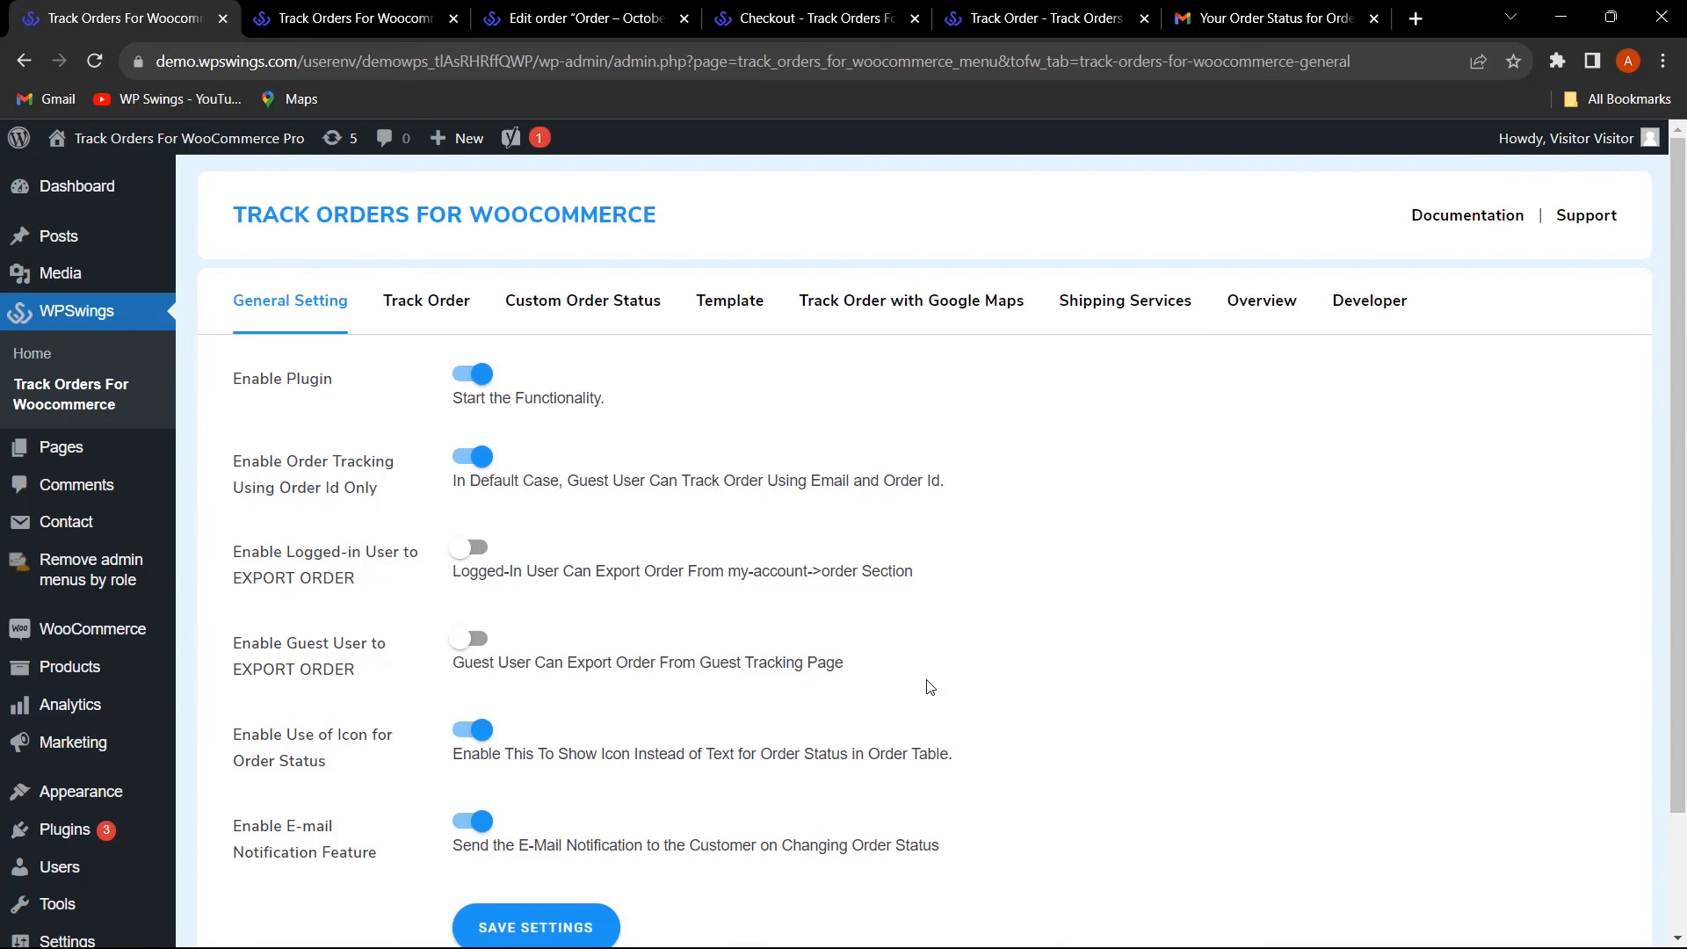